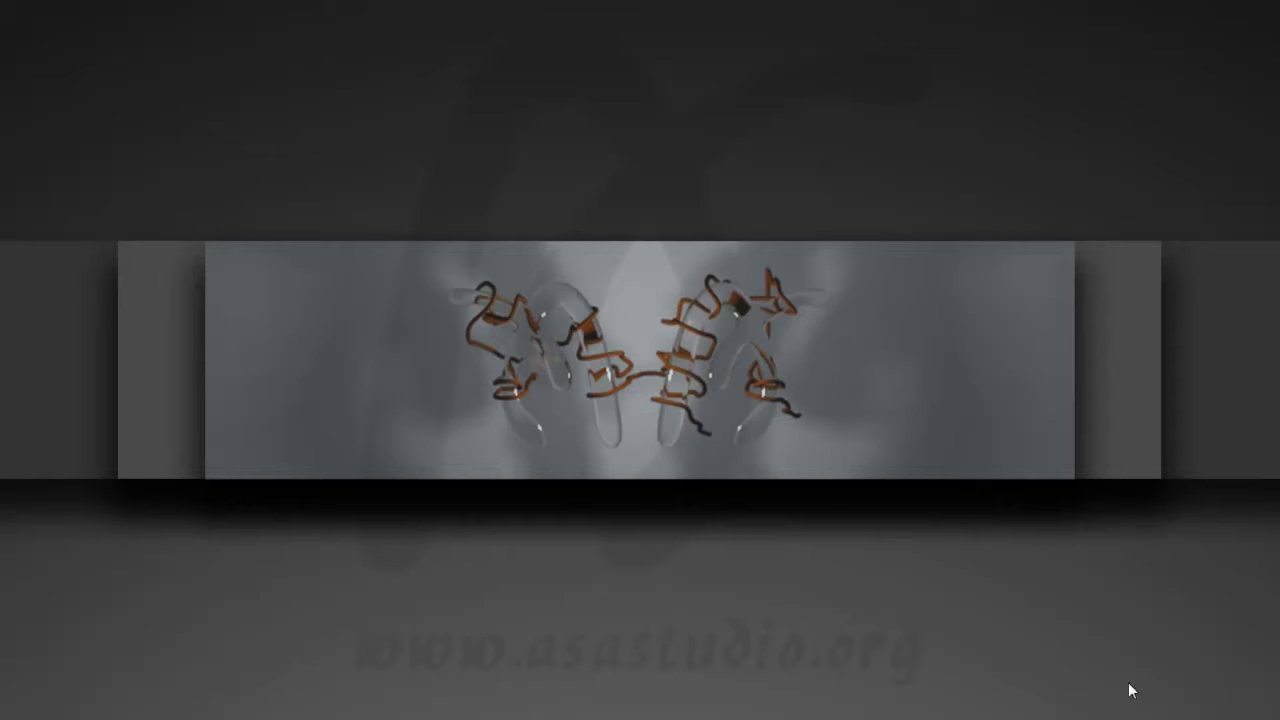
# - Bring the scripting guide forward and jump to The After Effects Object Model page
pyautogui.click(790, 710)
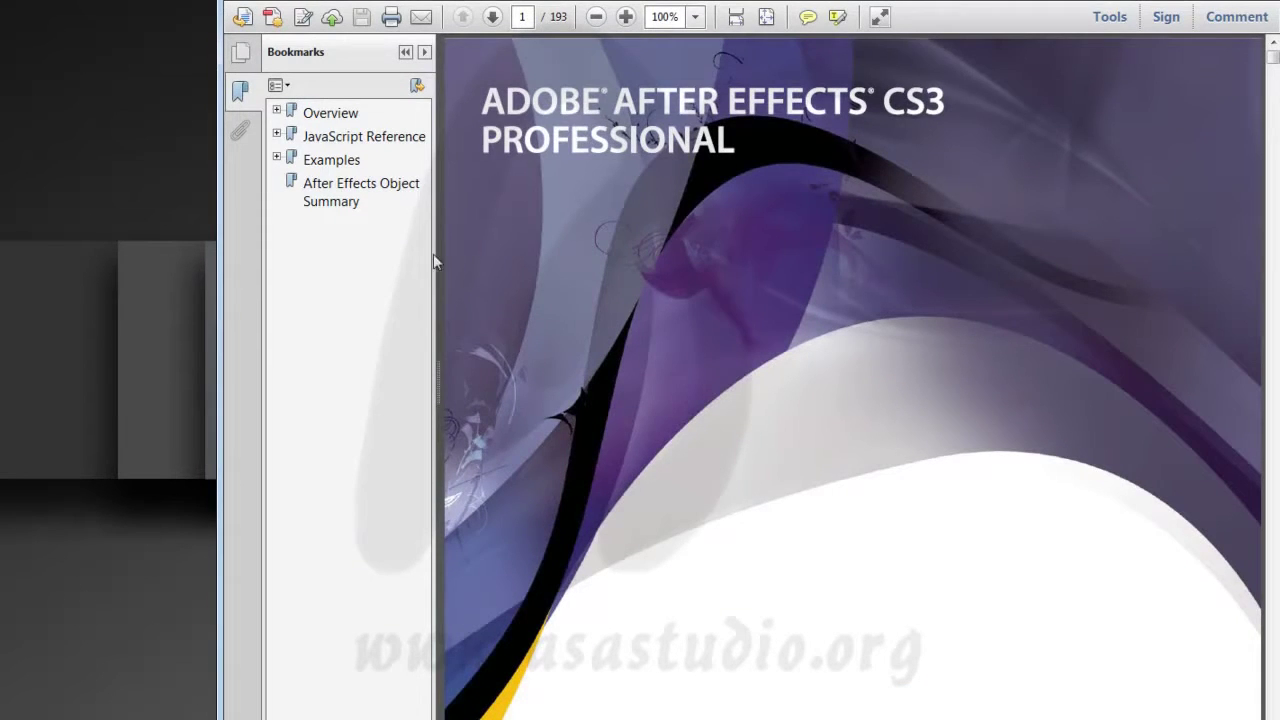
pyautogui.click(277, 133)
pyautogui.click(337, 200)
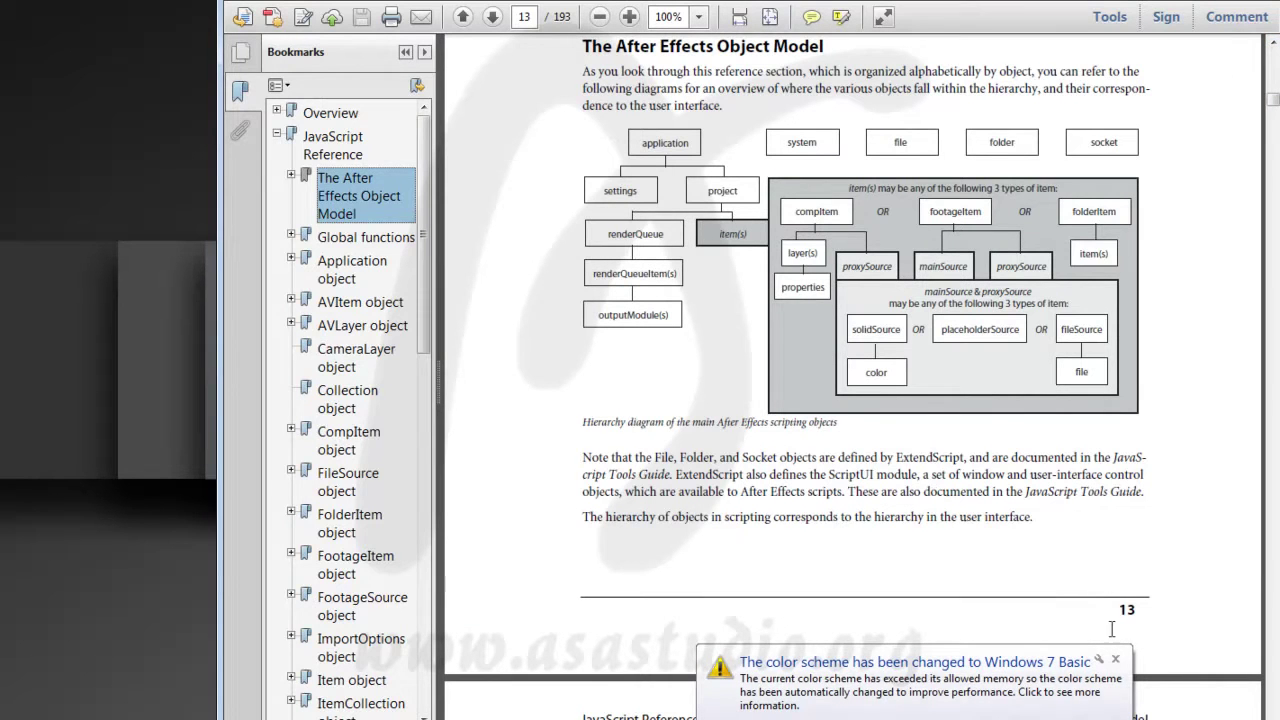
pyautogui.click(1115, 659)
# - Zoom in on the object-model diagram and highlight the application and settings labels
pyautogui.moveTo(633, 143); pyautogui.dragTo(693, 142)
pyautogui.click(714, 150)
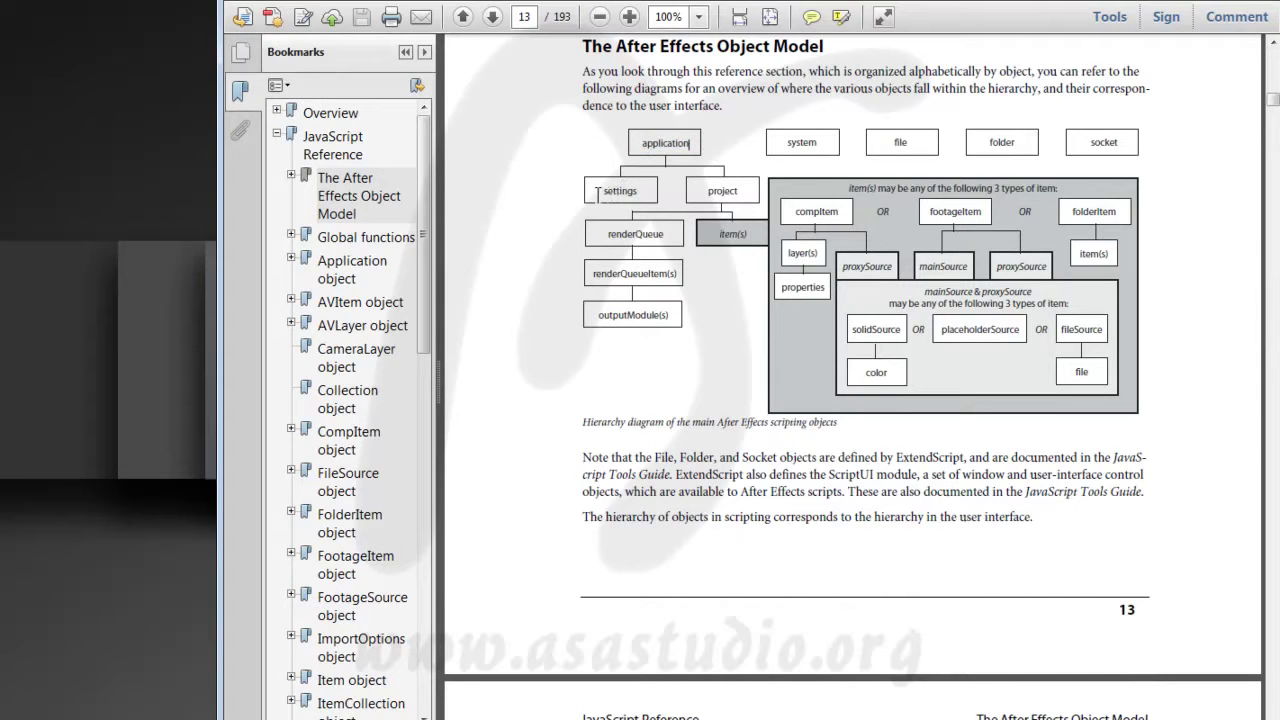
pyautogui.moveTo(600, 190); pyautogui.dragTo(638, 191)
pyautogui.hotkey('ctrl', '=')
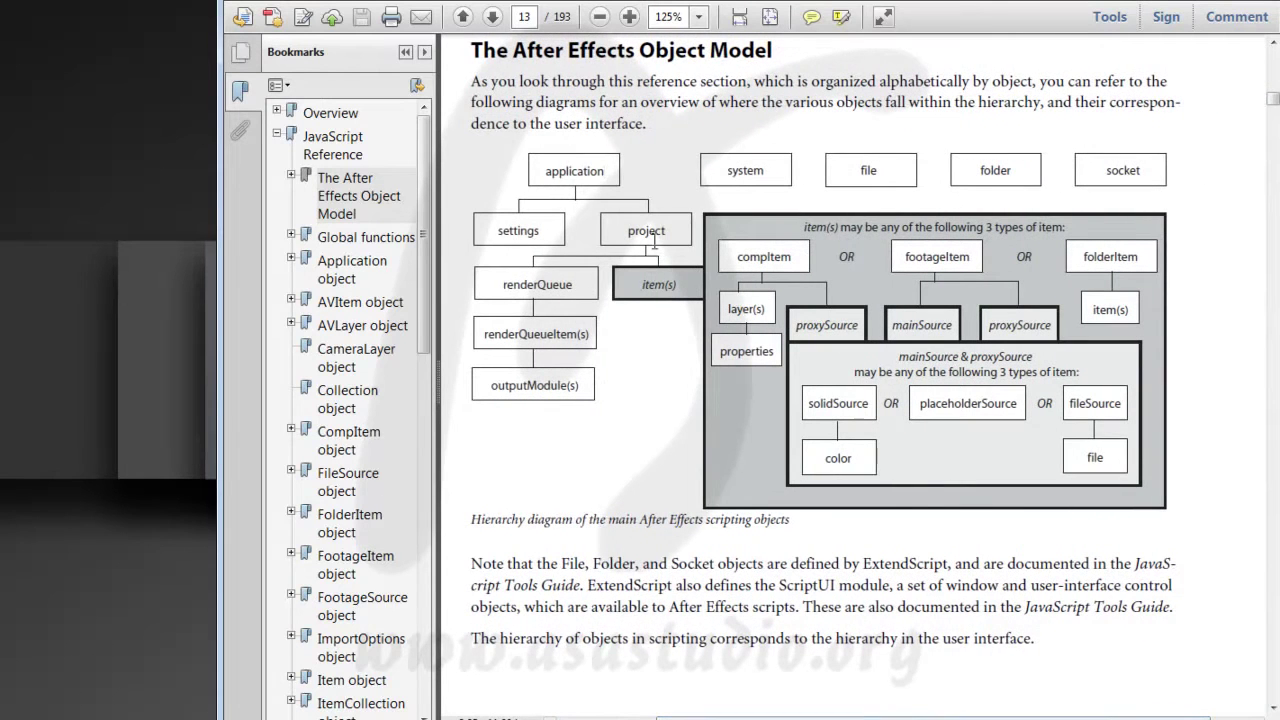
pyautogui.moveTo(490, 228); pyautogui.dragTo(684, 232)
pyautogui.click(549, 228)
pyautogui.click(688, 238)
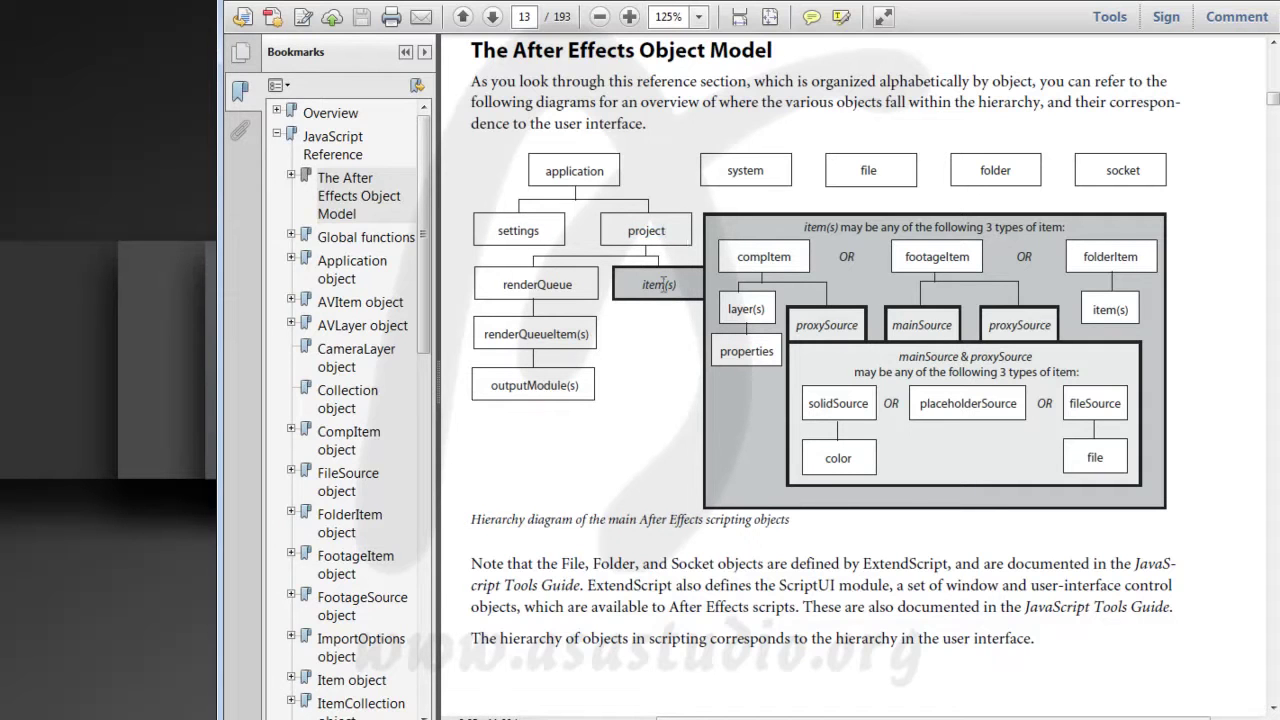
# - Highlight the item(s), renderQueueItem(s) and outputModule(s) labels in the diagram
pyautogui.moveTo(624, 285); pyautogui.dragTo(688, 285)
pyautogui.click(688, 285)
pyautogui.moveTo(688, 283); pyautogui.dragTo(480, 285)
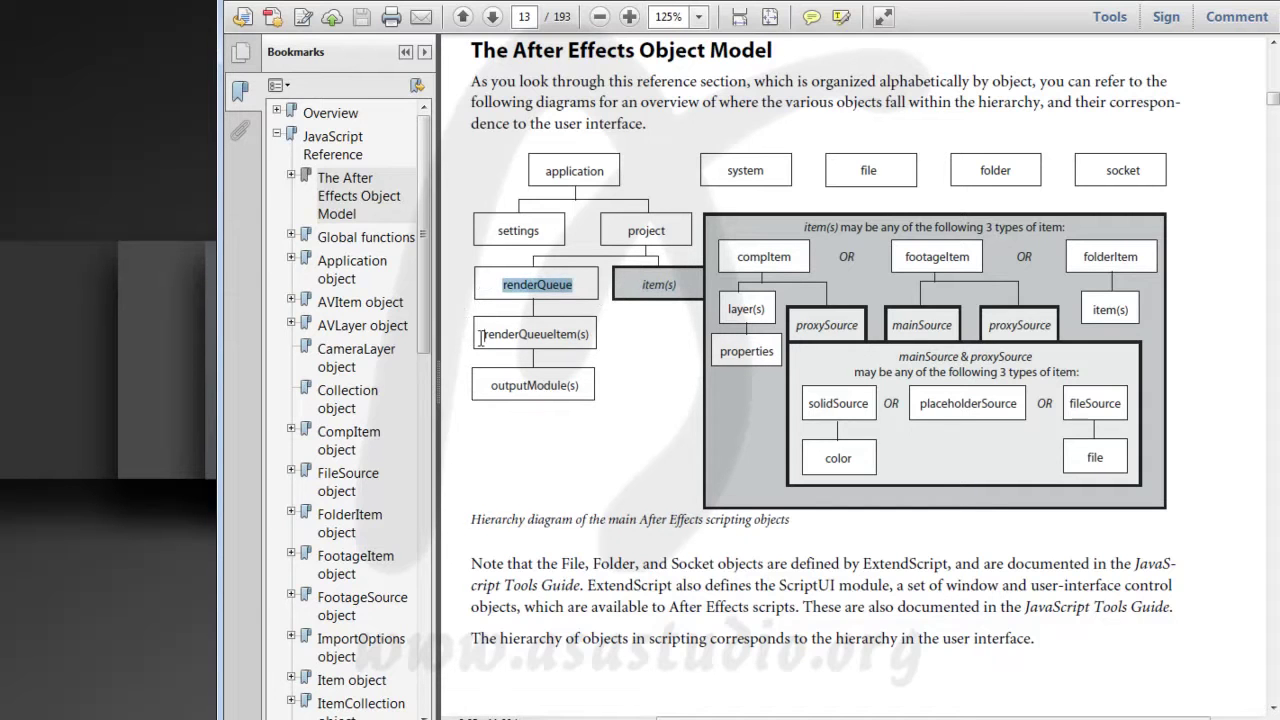
pyautogui.moveTo(480, 337); pyautogui.dragTo(597, 337)
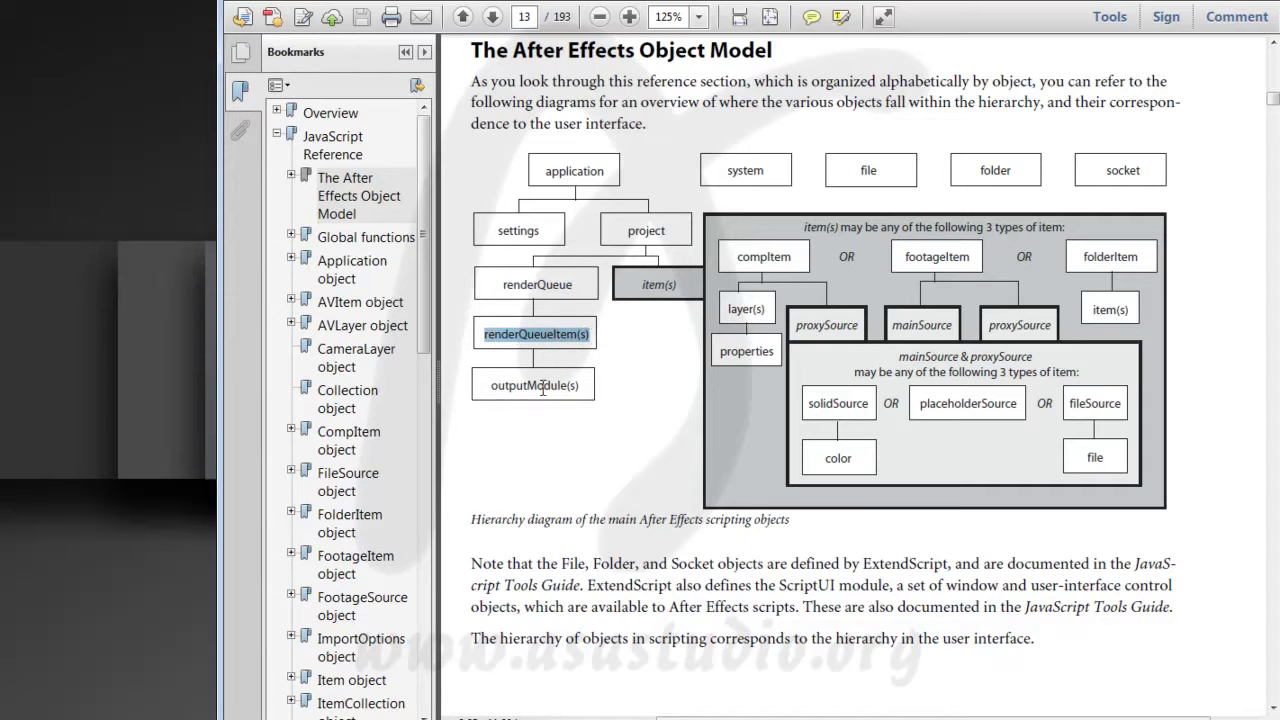
pyautogui.moveTo(487, 387); pyautogui.dragTo(598, 387)
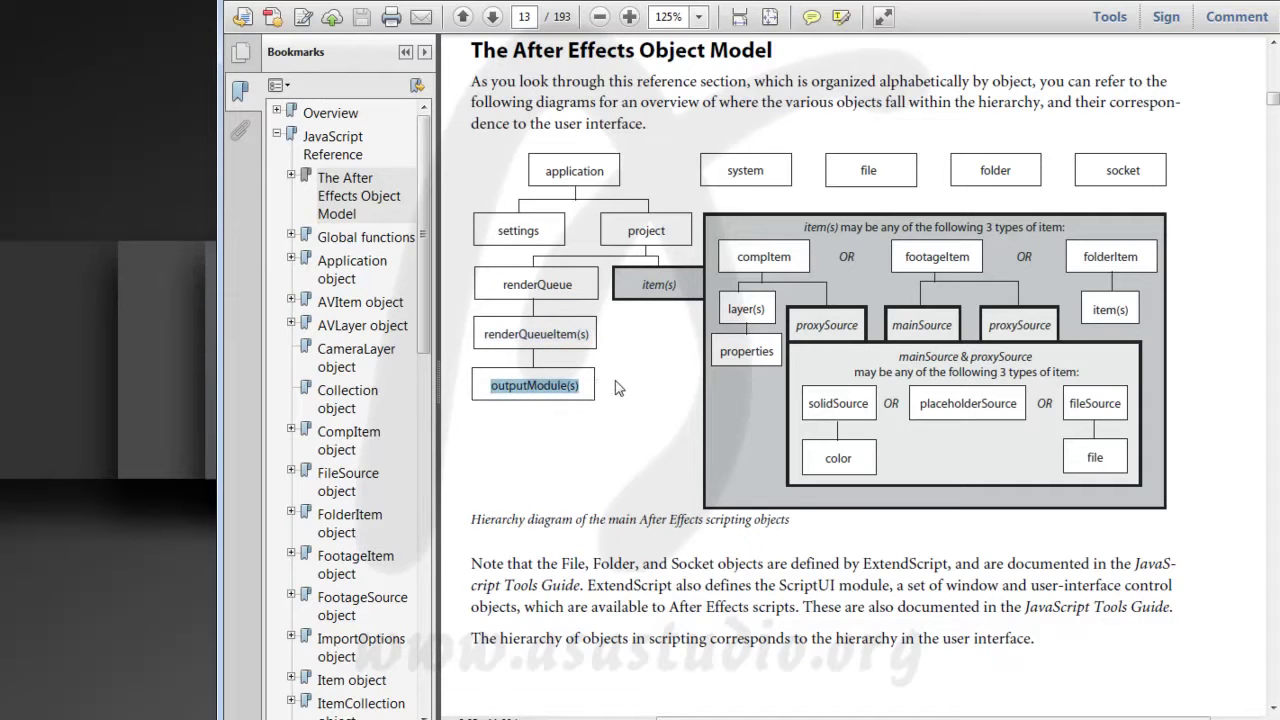
pyautogui.moveTo(636, 284); pyautogui.dragTo(732, 260)
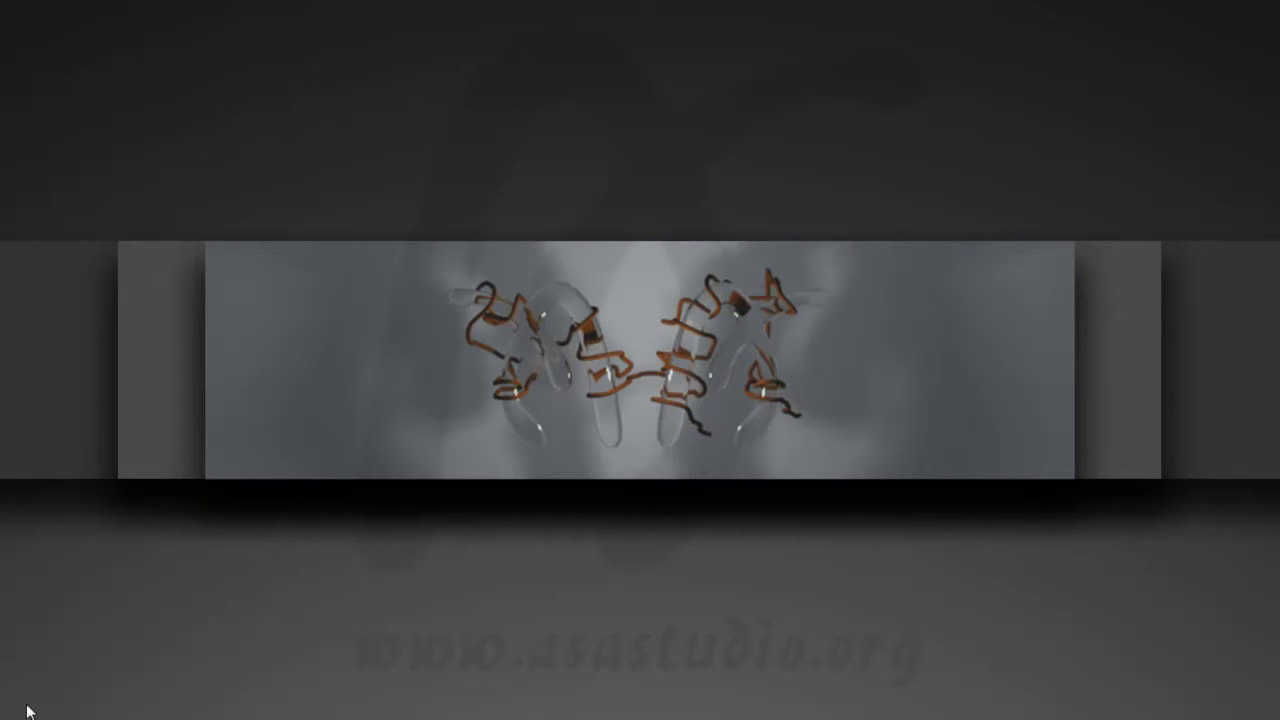
# - Launch After Effects CS4 from the Start menu's All Programs list
pyautogui.click(30, 714)
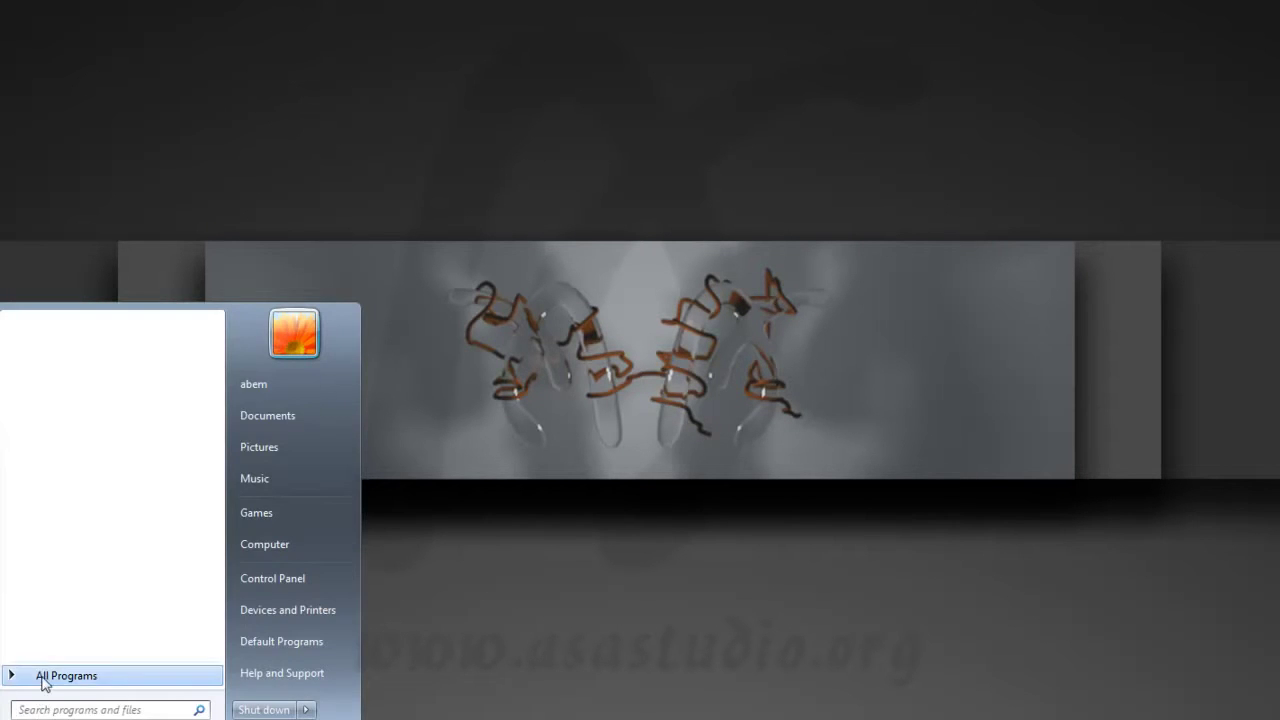
pyautogui.click(45, 675)
pyautogui.click(103, 322)
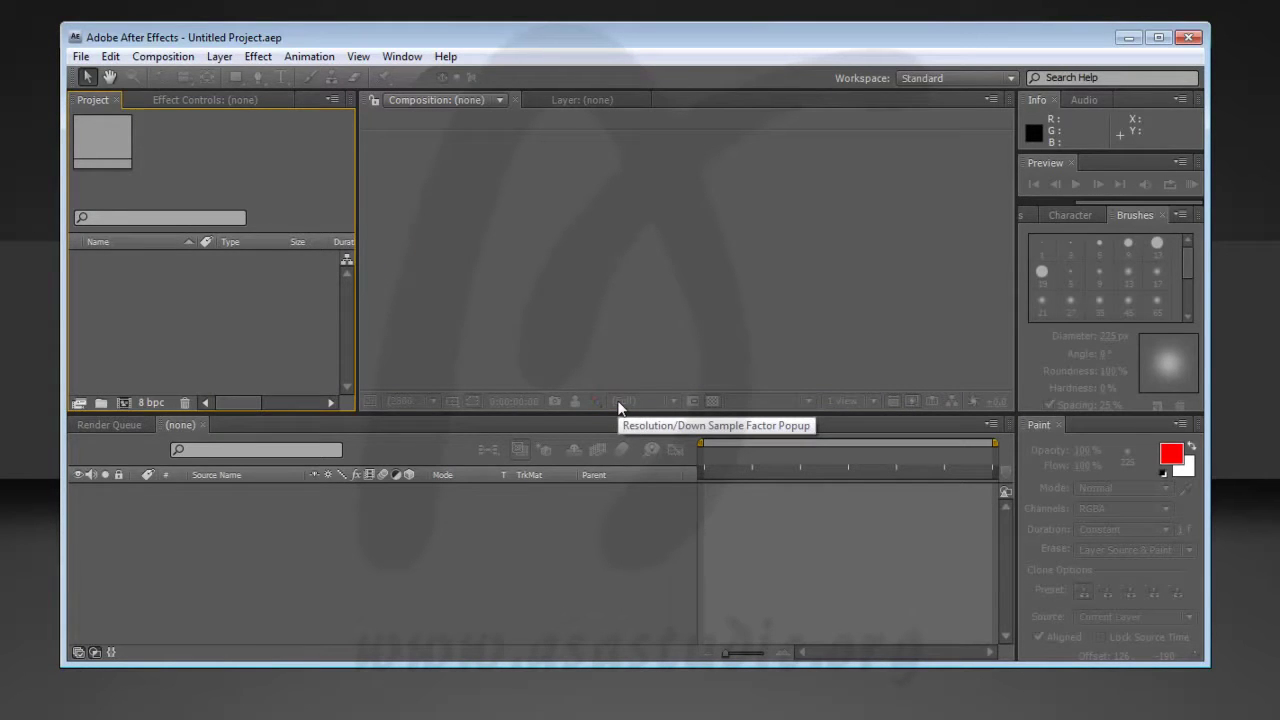
# - Open the General preferences in After Effects
pyautogui.click(110, 56)
pyautogui.moveTo(170, 516)
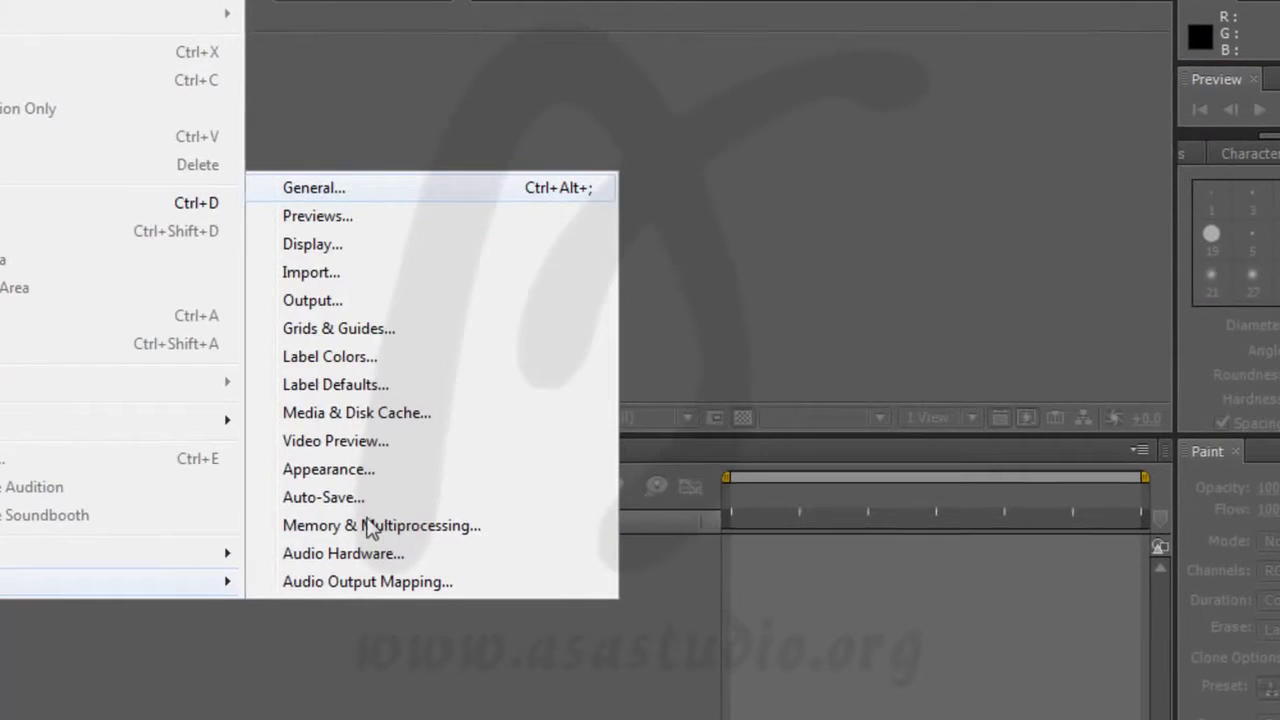
pyautogui.click(370, 528)
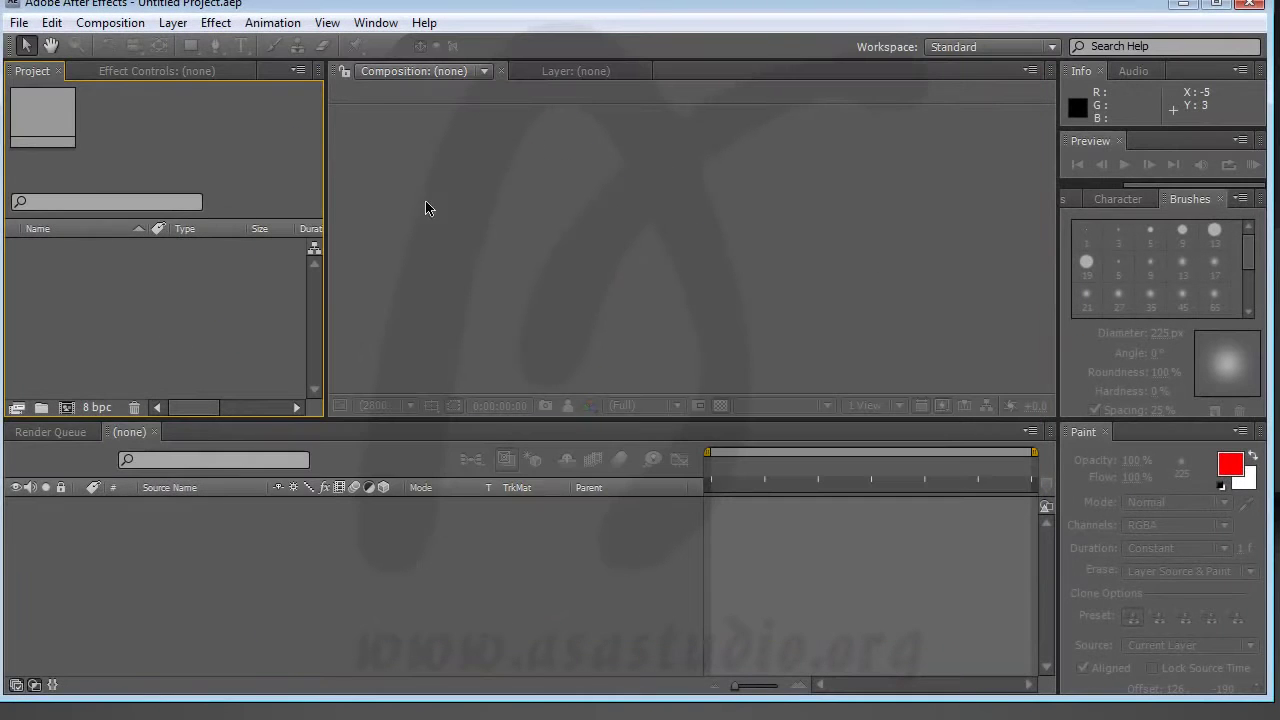
# - Run Demo Palette.jsx from File > Scripts
pyautogui.click(20, 25)
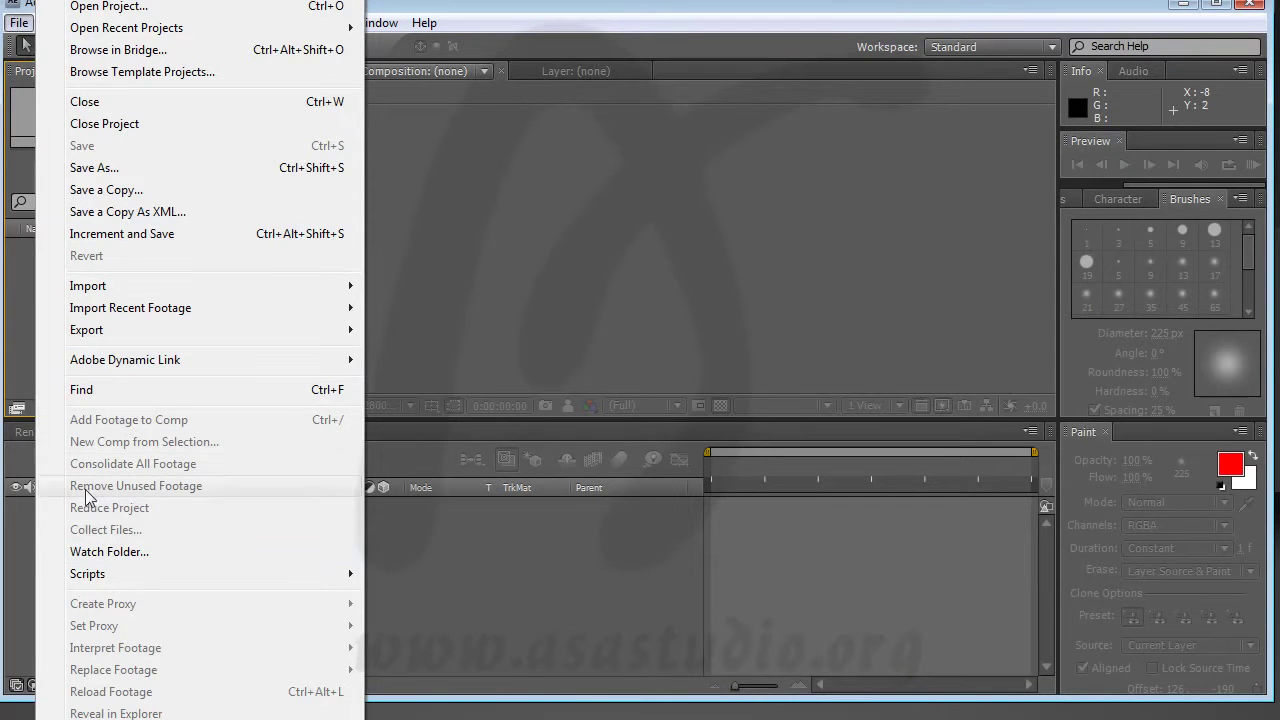
pyautogui.moveTo(297, 574)
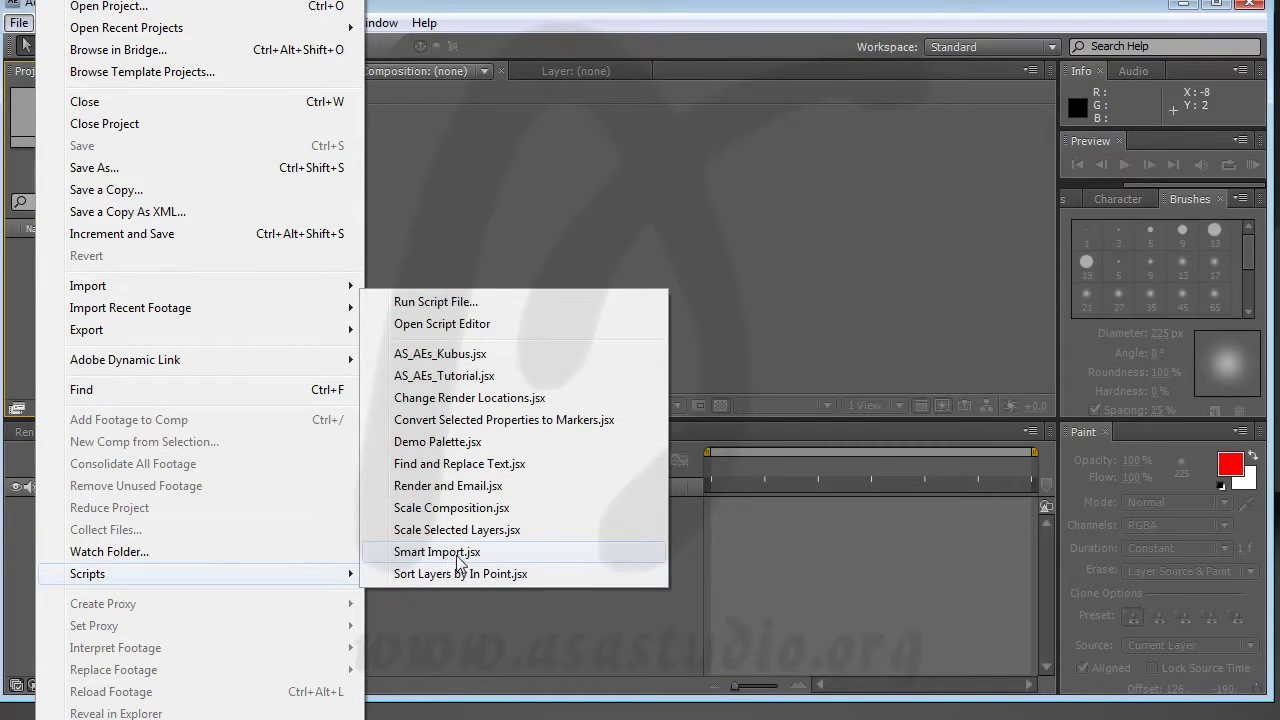
pyautogui.click(462, 447)
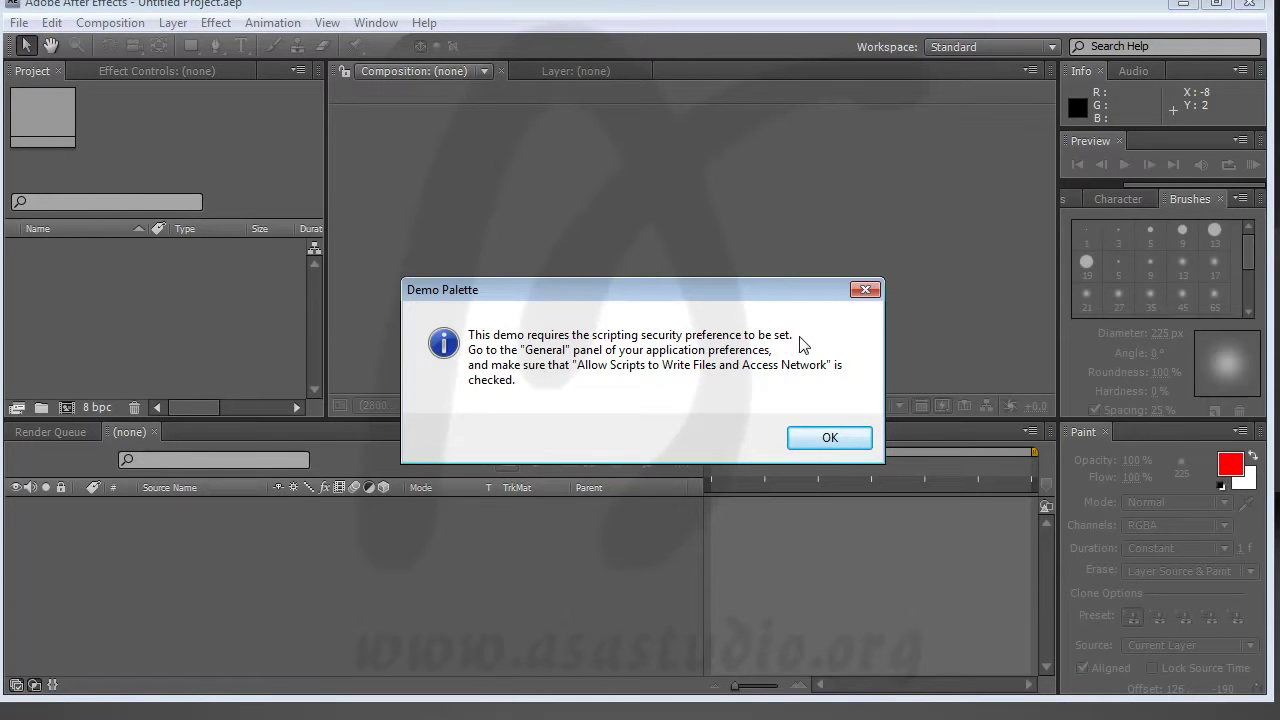
# - Dismiss the security warning and enable Allow Scripts to Write Files and Access Network in General preferences
pyautogui.click(832, 437)
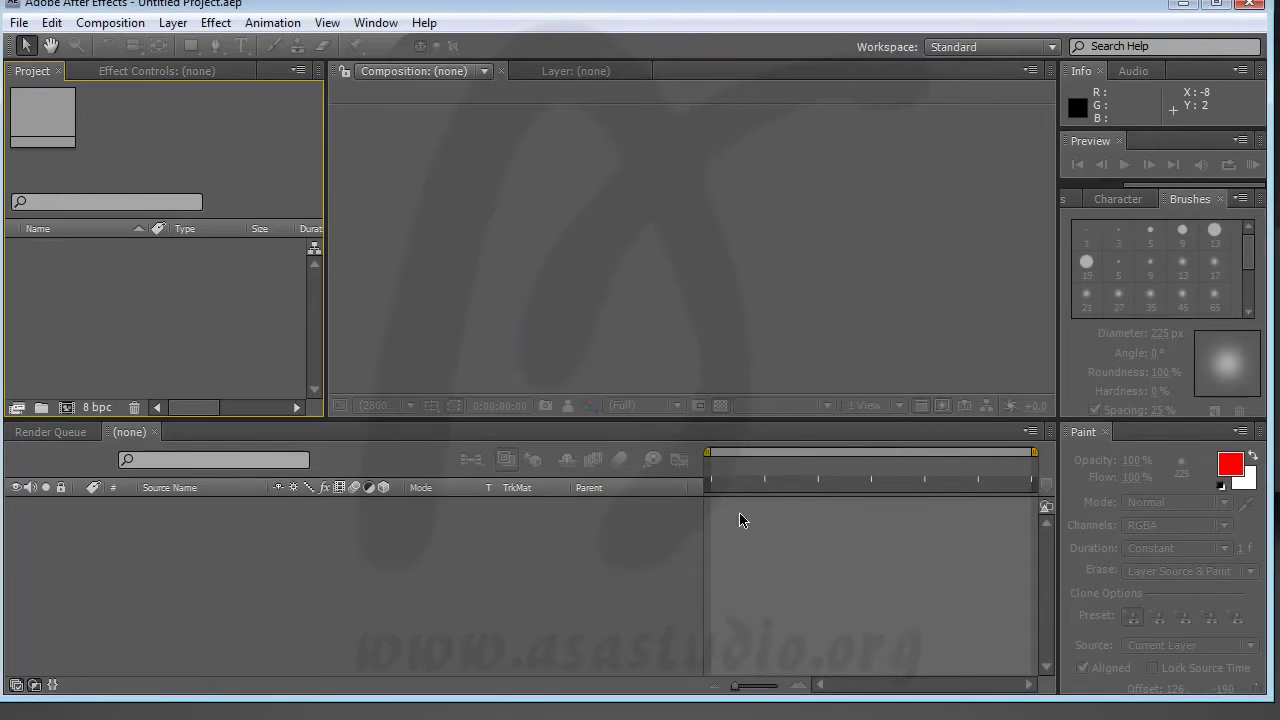
pyautogui.click(52, 23)
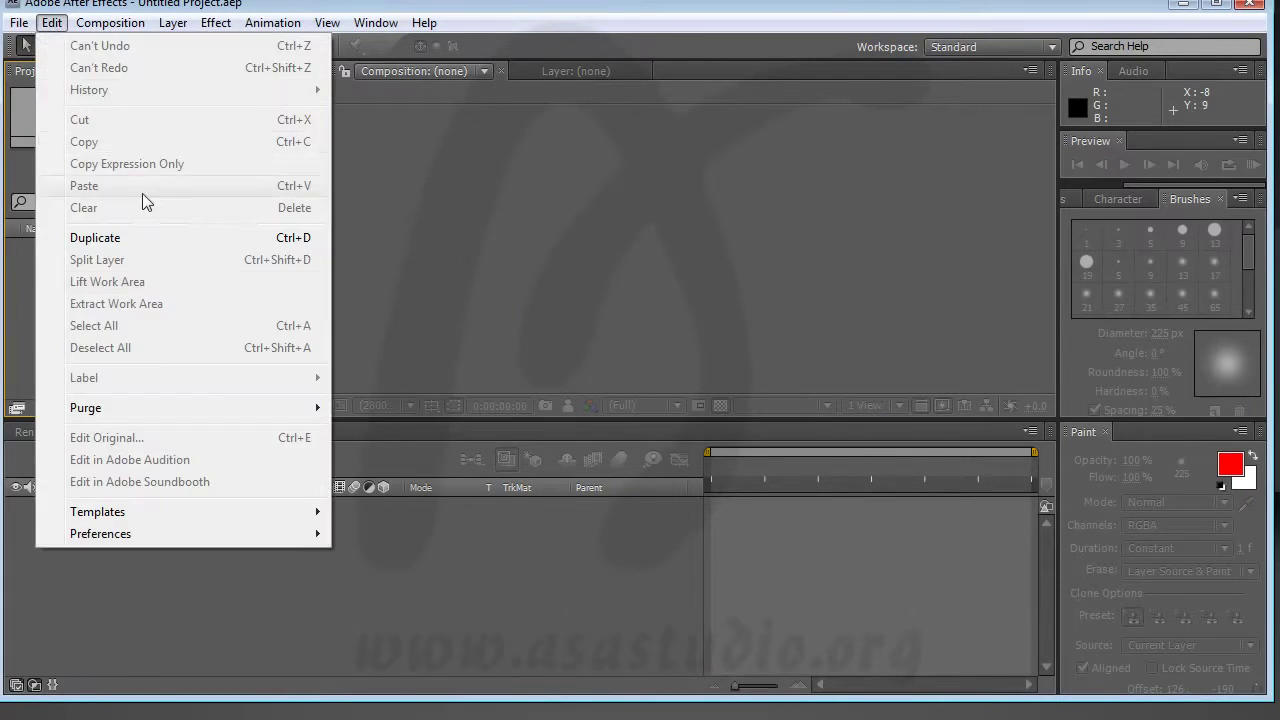
pyautogui.moveTo(177, 535)
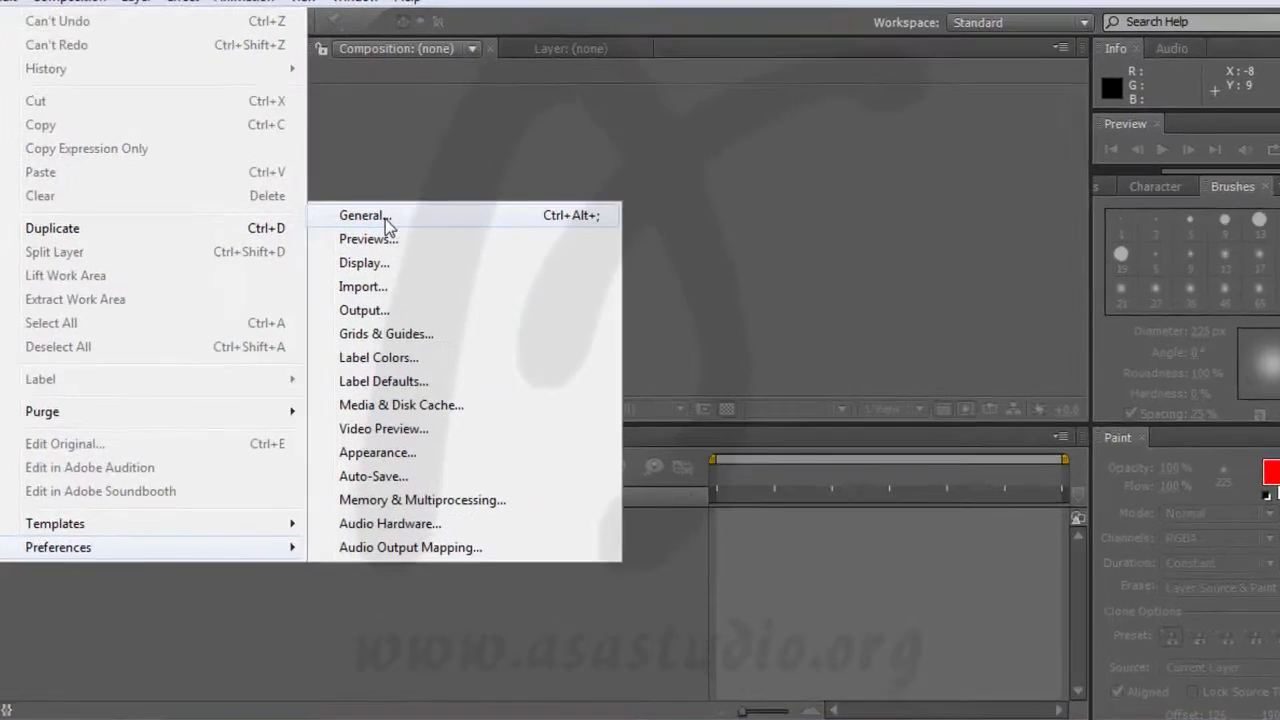
pyautogui.click(386, 220)
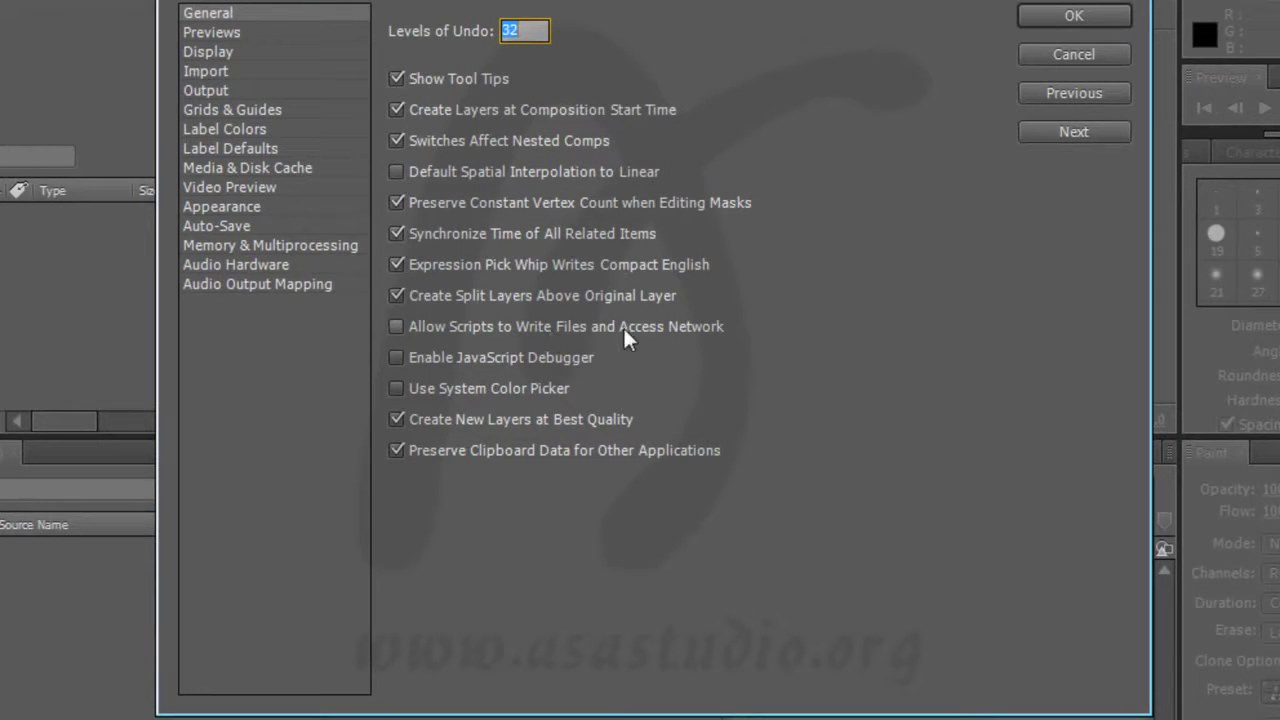
pyautogui.click(394, 326)
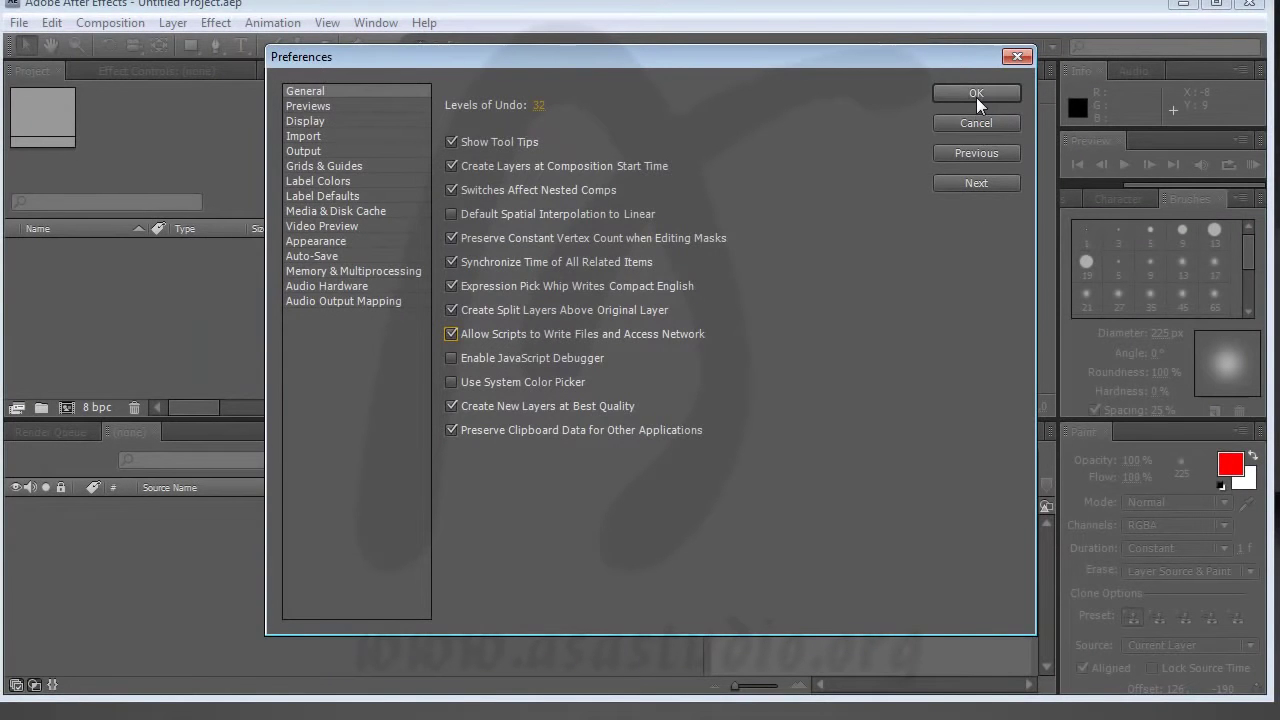
pyautogui.click(975, 97)
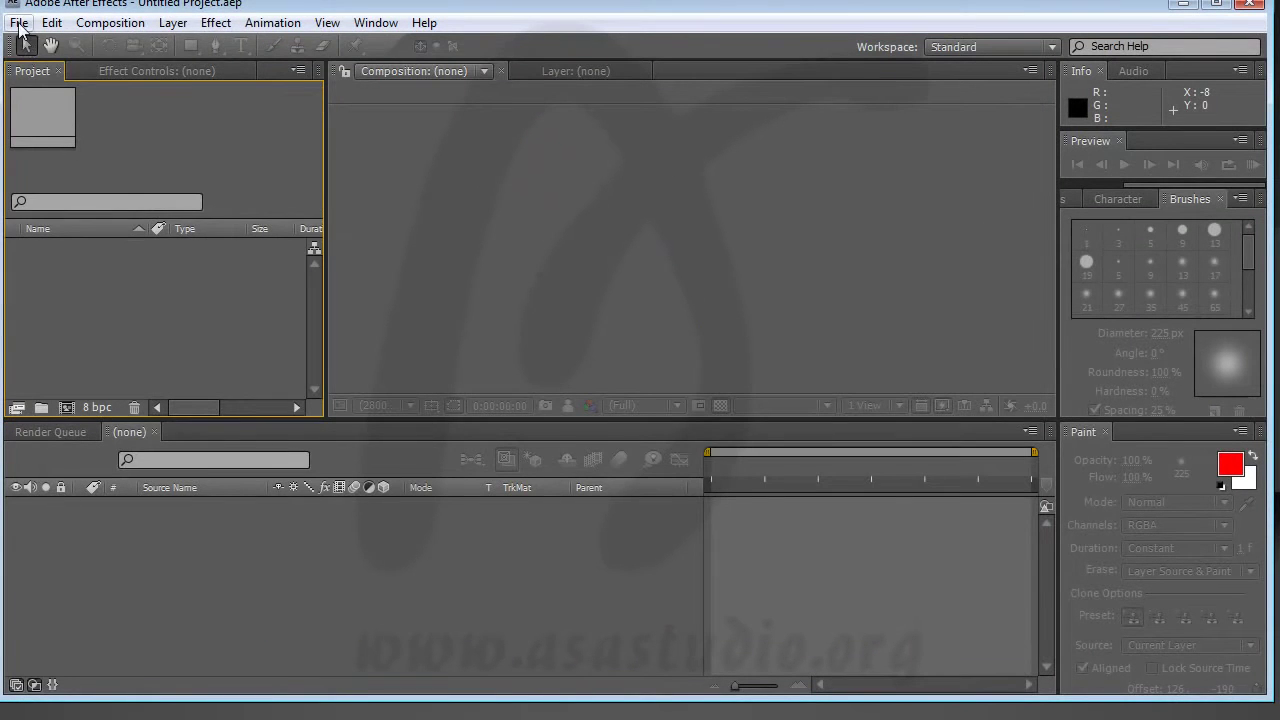
# - Rerun Demo Palette.jsx, move the Script Demos palette lower, then close it
pyautogui.click(18, 22)
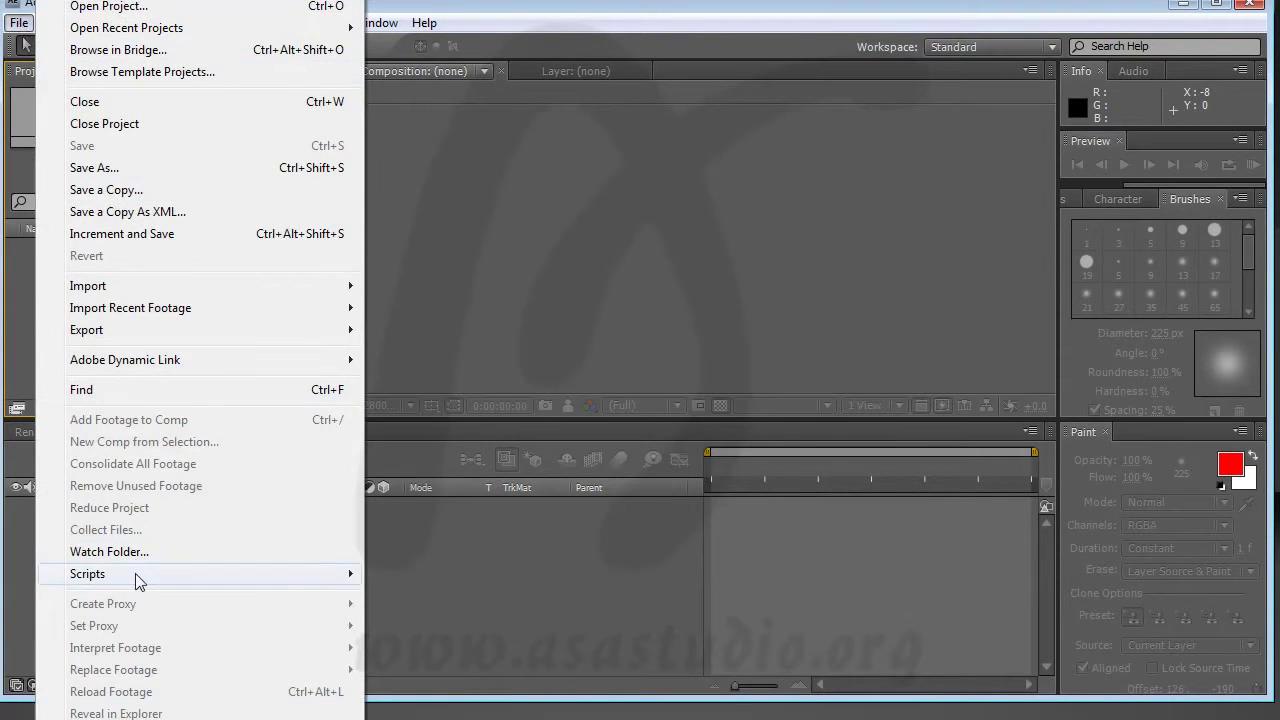
pyautogui.moveTo(140, 575)
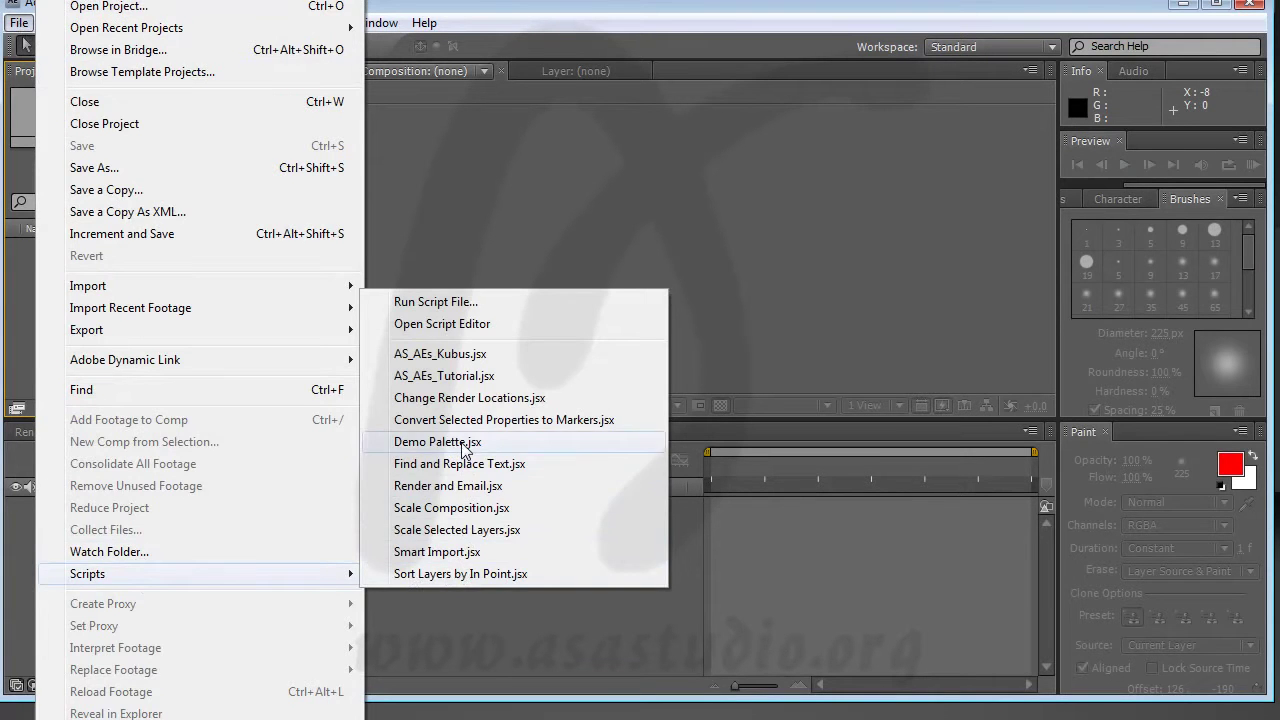
pyautogui.click(463, 446)
pyautogui.moveTo(372, 101)
pyautogui.mouseDown()
pyautogui.moveTo(321, 215)
pyautogui.moveTo(564, 232)
pyautogui.mouseUp()
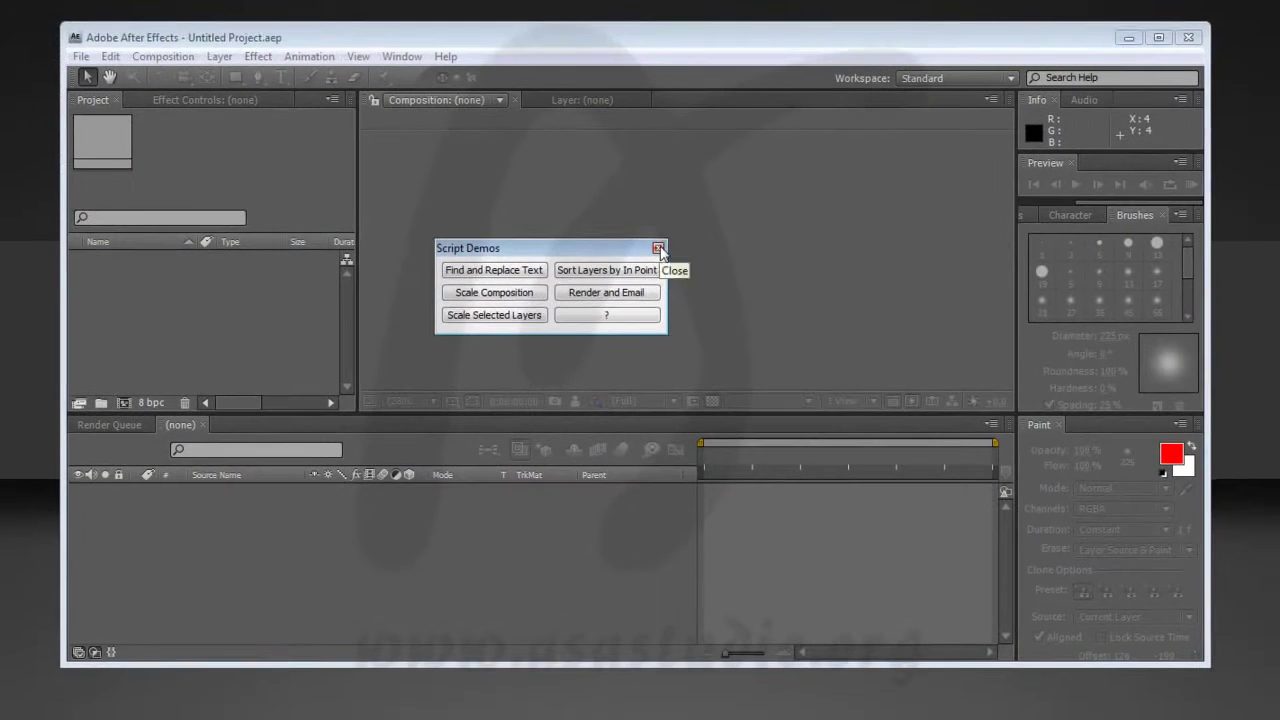
pyautogui.click(661, 248)
pyautogui.click(80, 56)
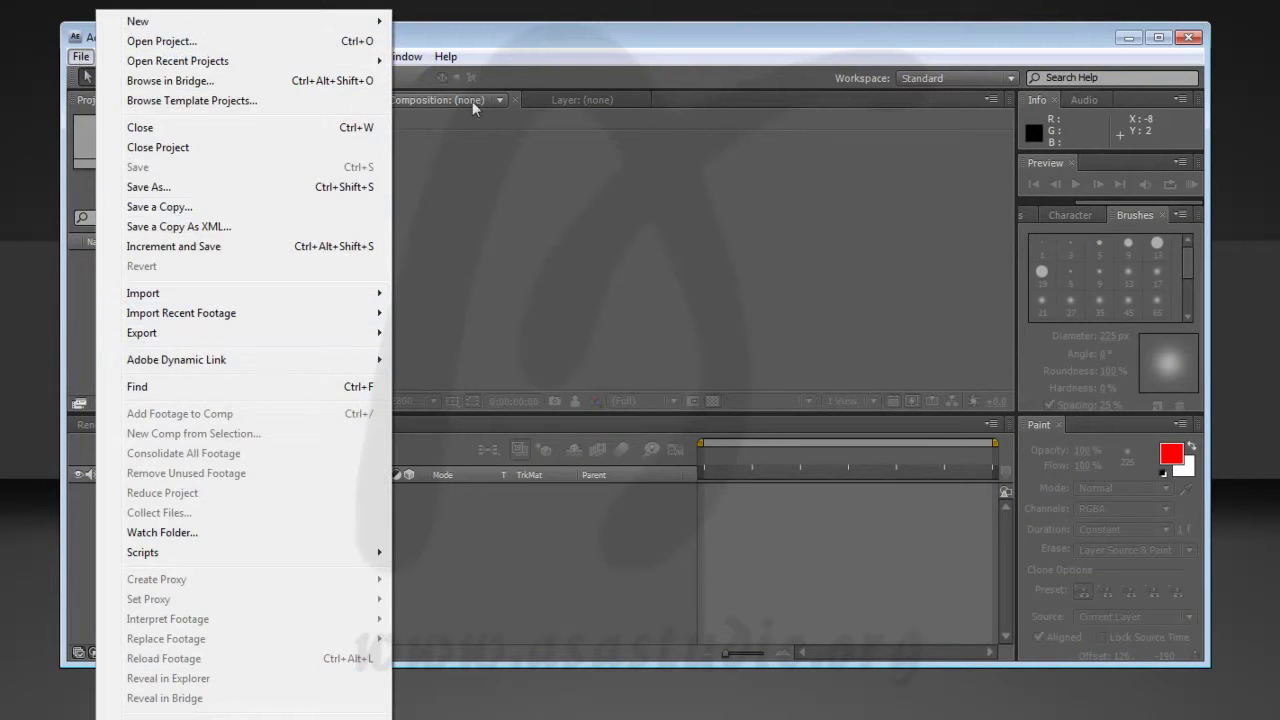
pyautogui.click(503, 44)
pyautogui.click(109, 57)
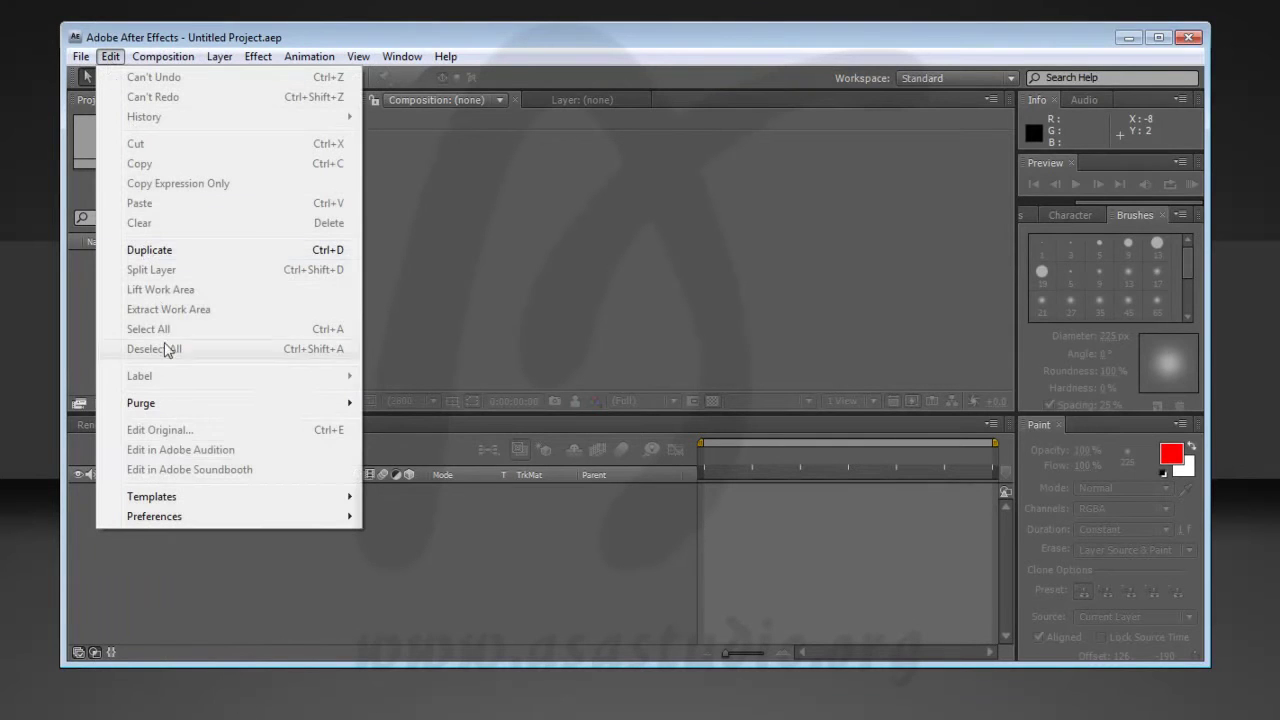
pyautogui.moveTo(181, 518)
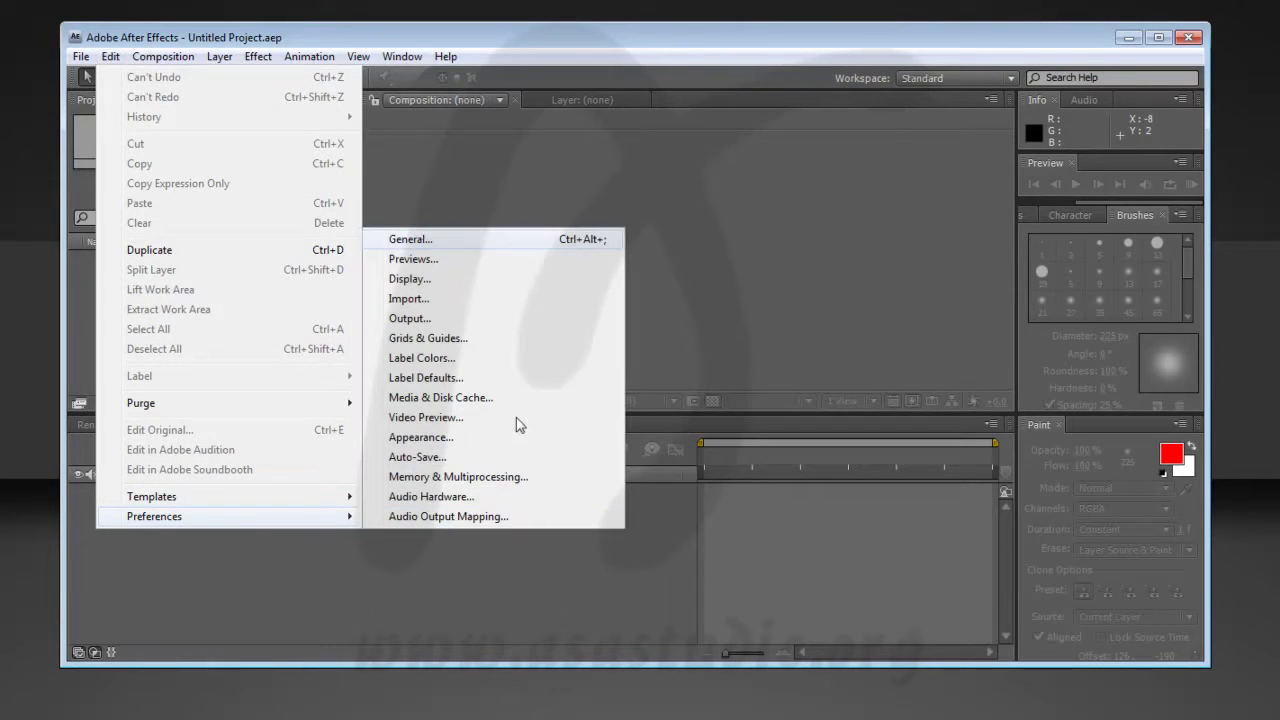
pyautogui.press('Return')
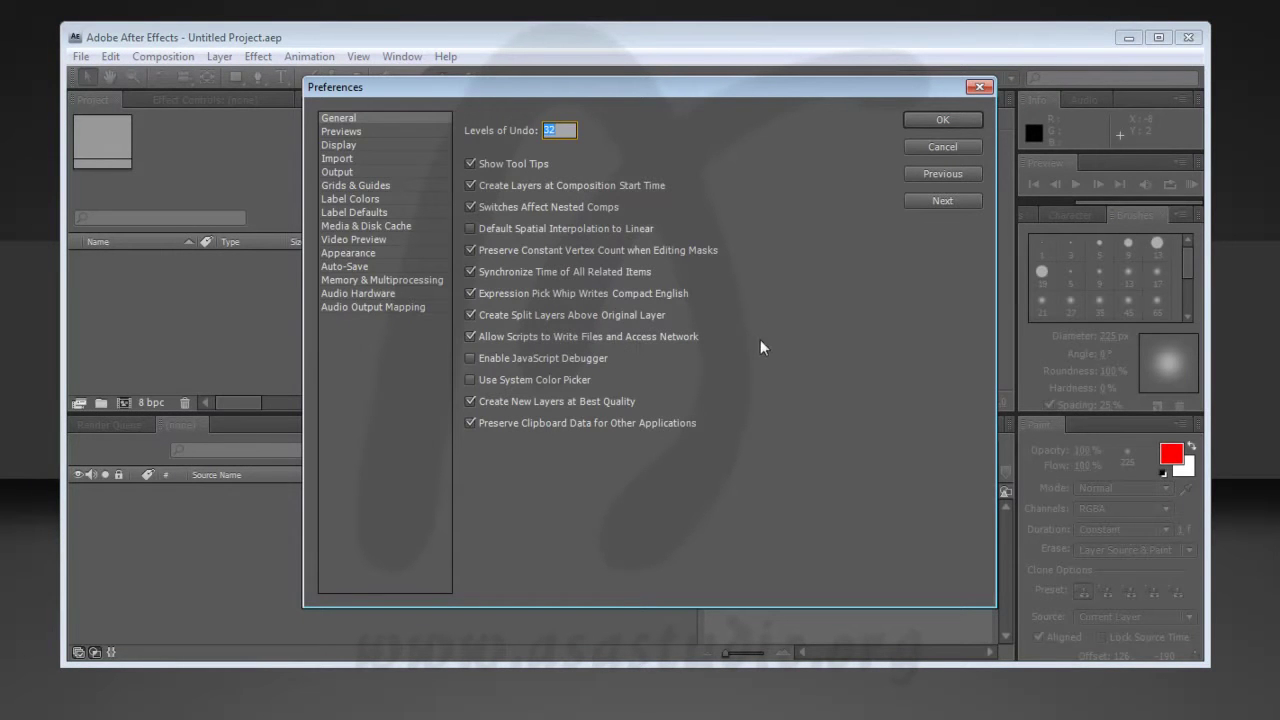
pyautogui.click(979, 89)
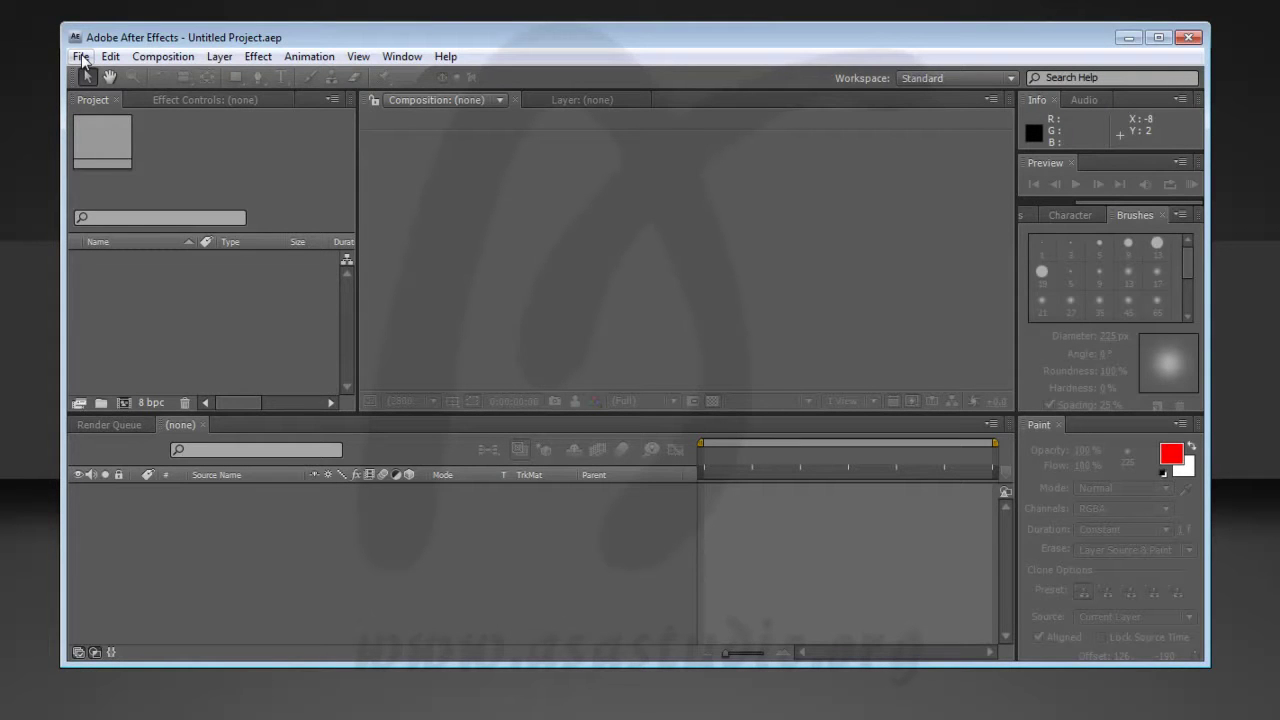
# - Launch the ExtendScript Toolkit script editor from After Effects
pyautogui.click(81, 57)
pyautogui.moveTo(197, 560)
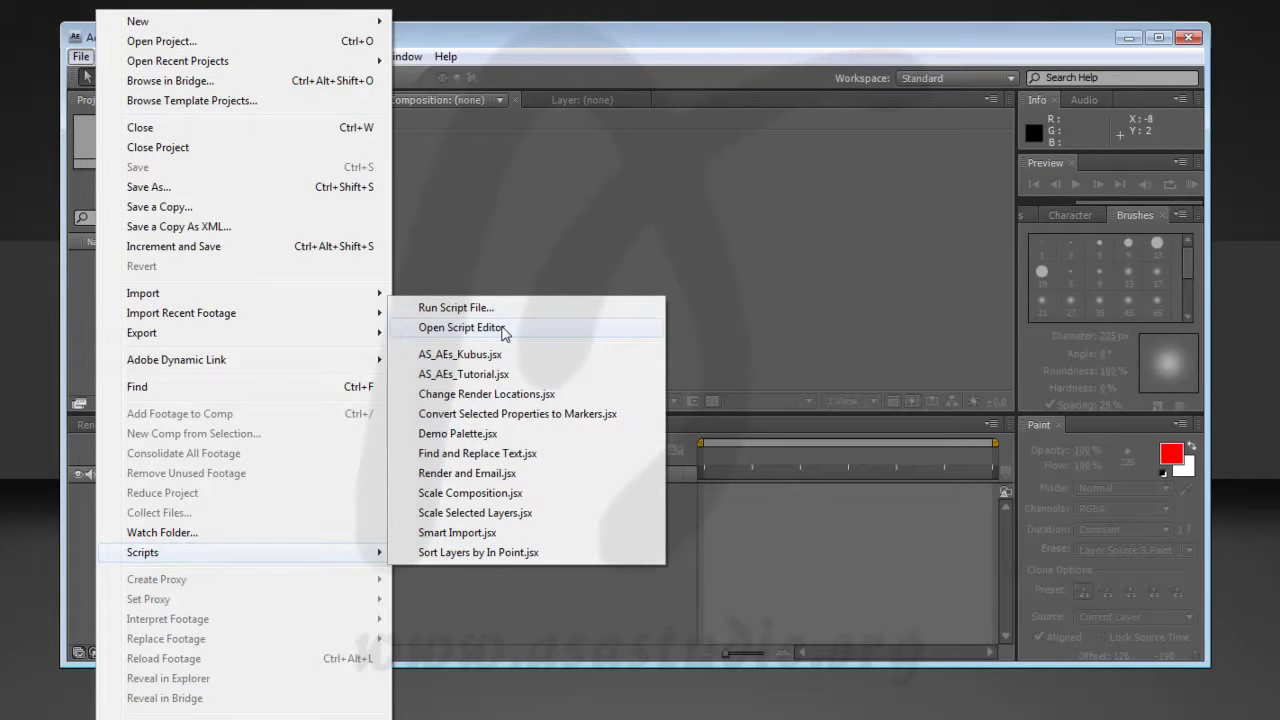
pyautogui.click(503, 330)
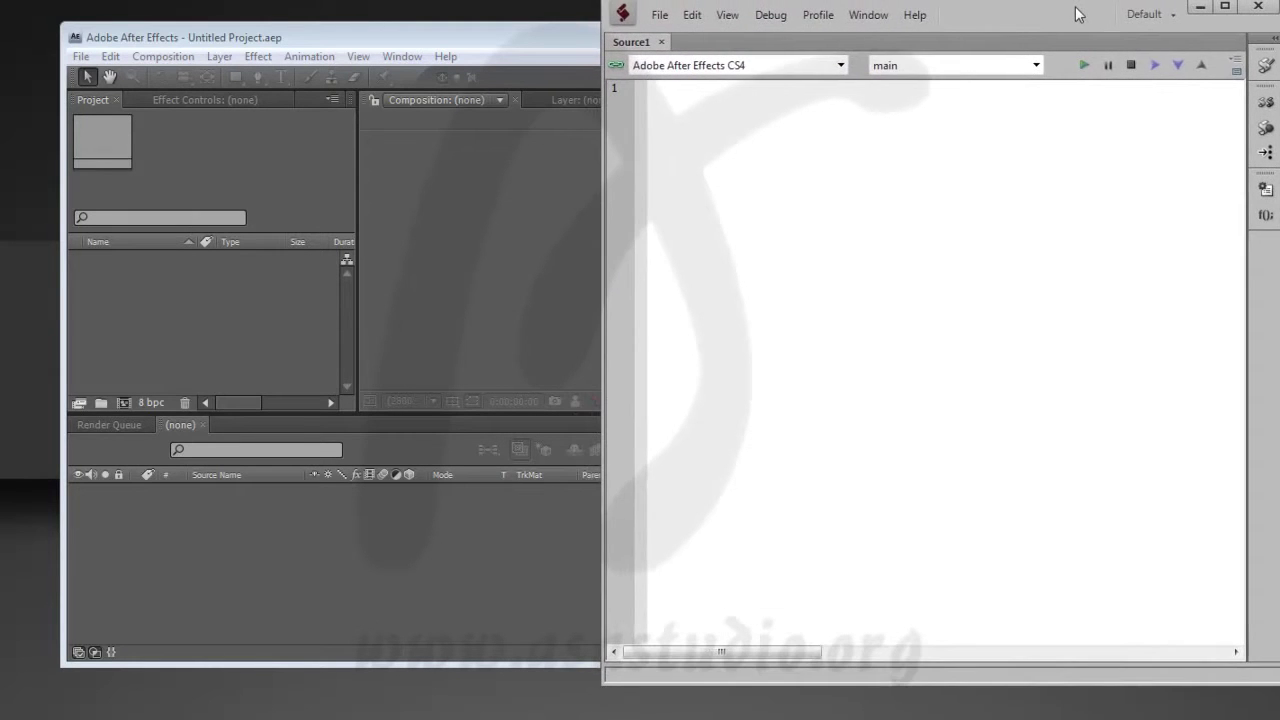
pyautogui.moveTo(1075, 6); pyautogui.dragTo(1076, 10)
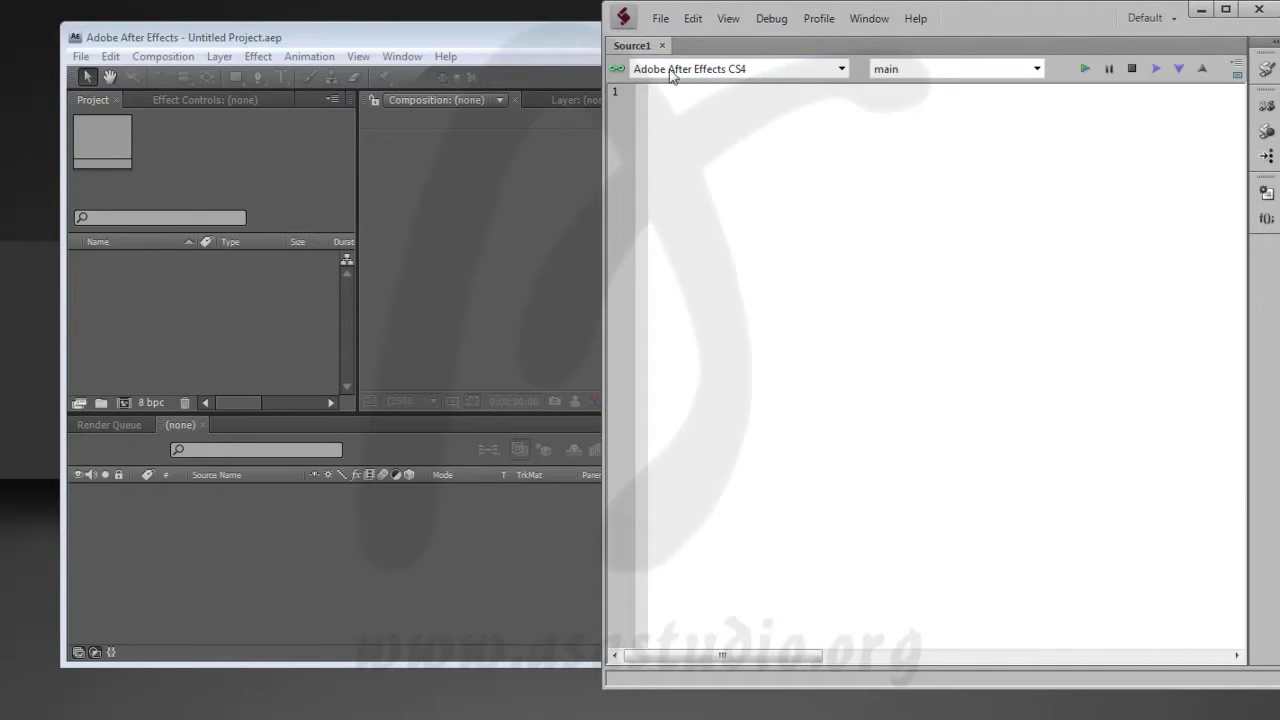
# - Start File > Open and browse from the root of drive C: into Program Files (x86)
pyautogui.click(662, 18)
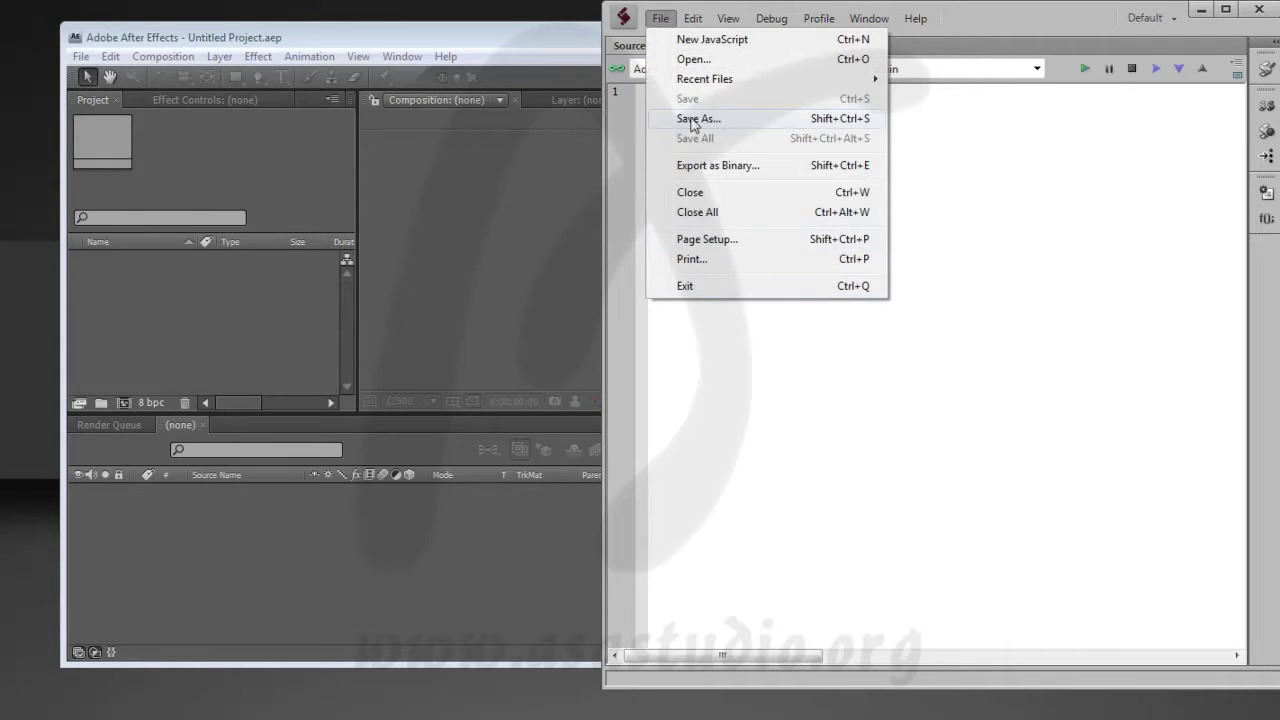
pyautogui.click(694, 58)
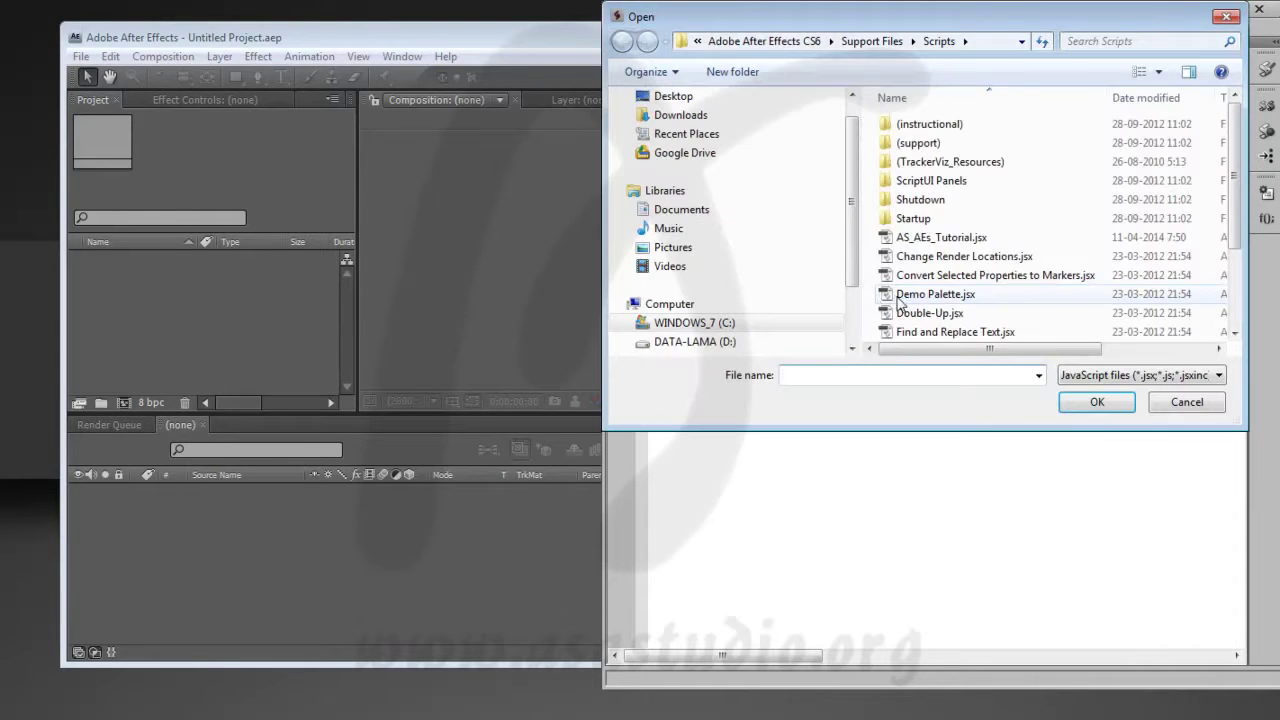
pyautogui.click(792, 41)
pyautogui.click(742, 41)
pyautogui.click(830, 42)
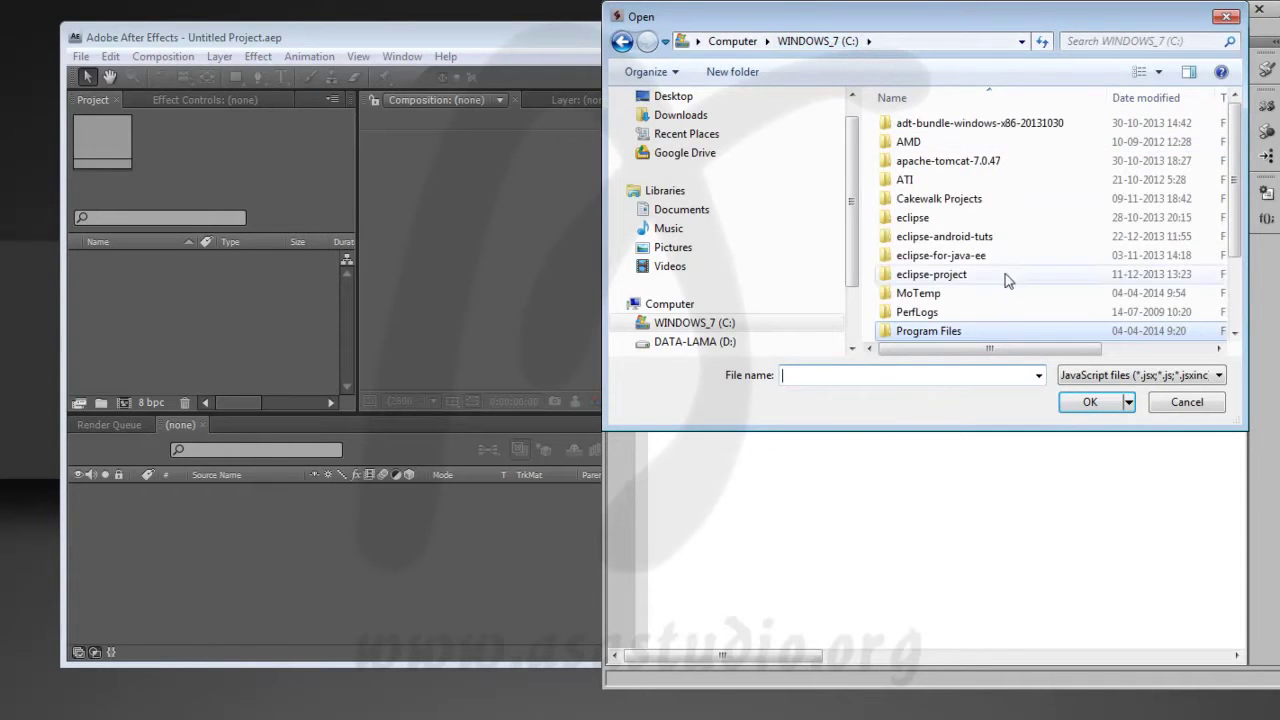
pyautogui.scroll(-1, 958, 332)
pyautogui.doubleClick(918, 292)
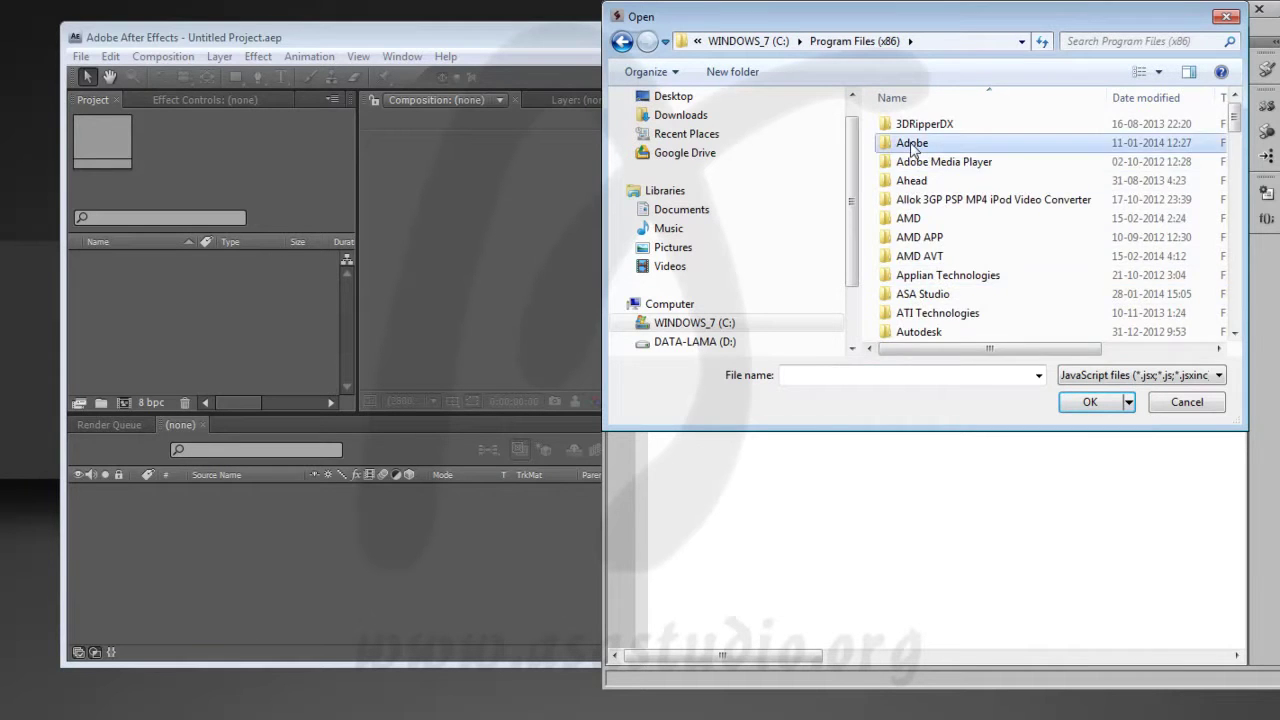
# - Go through Adobe > Adobe After Effects CS4 > Support Files > Scripts and open AS_AEs_Tutorial.jsx
pyautogui.doubleClick(912, 143)
pyautogui.doubleClick(945, 126)
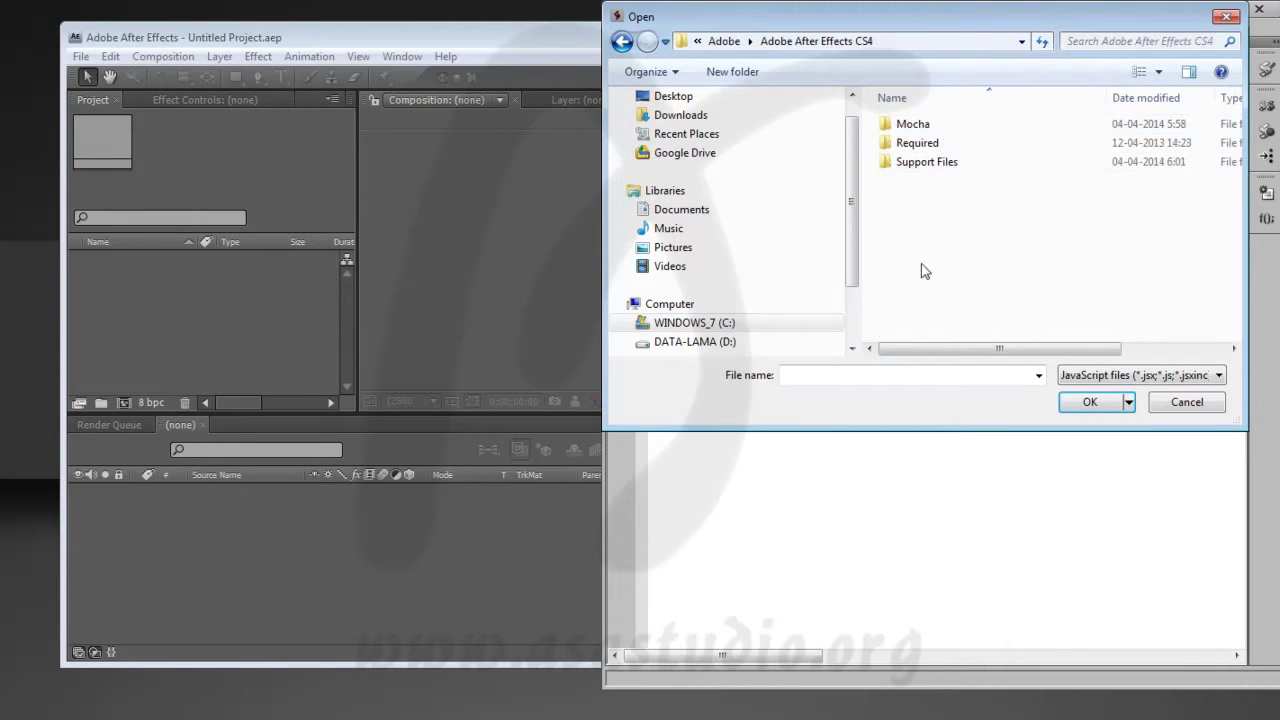
pyautogui.doubleClick(910, 162)
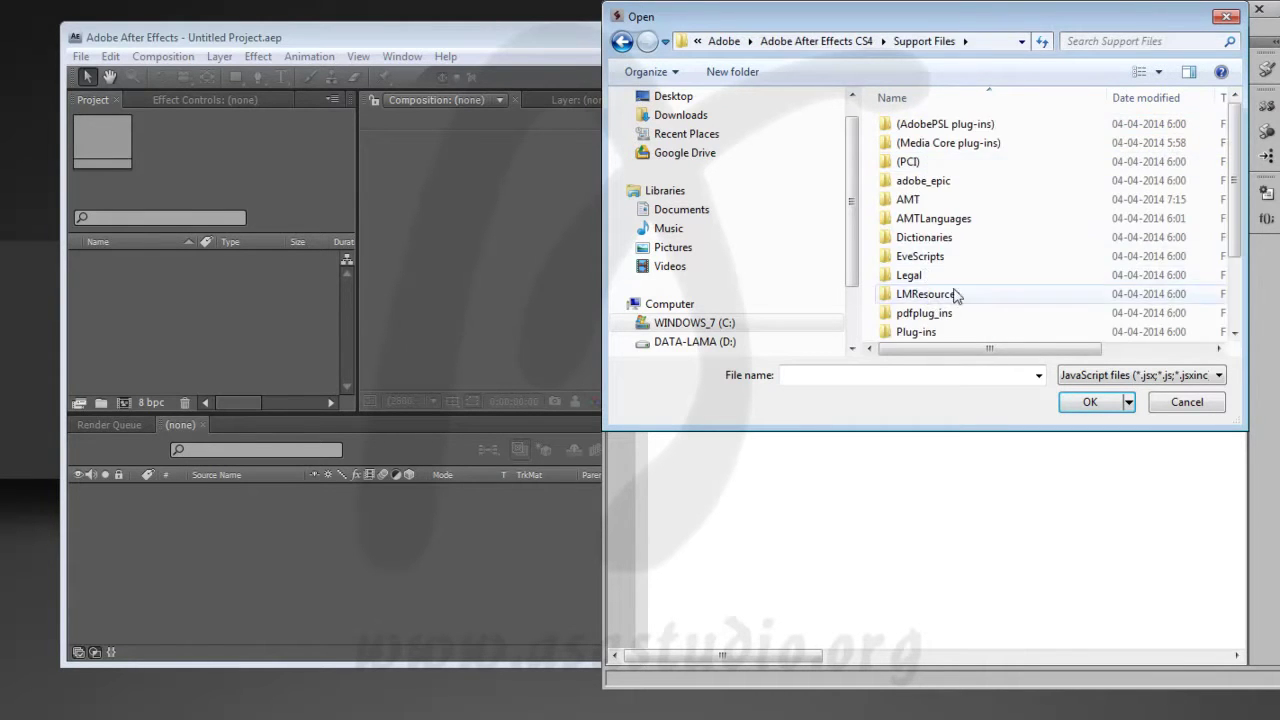
pyautogui.scroll(-2, 955, 296)
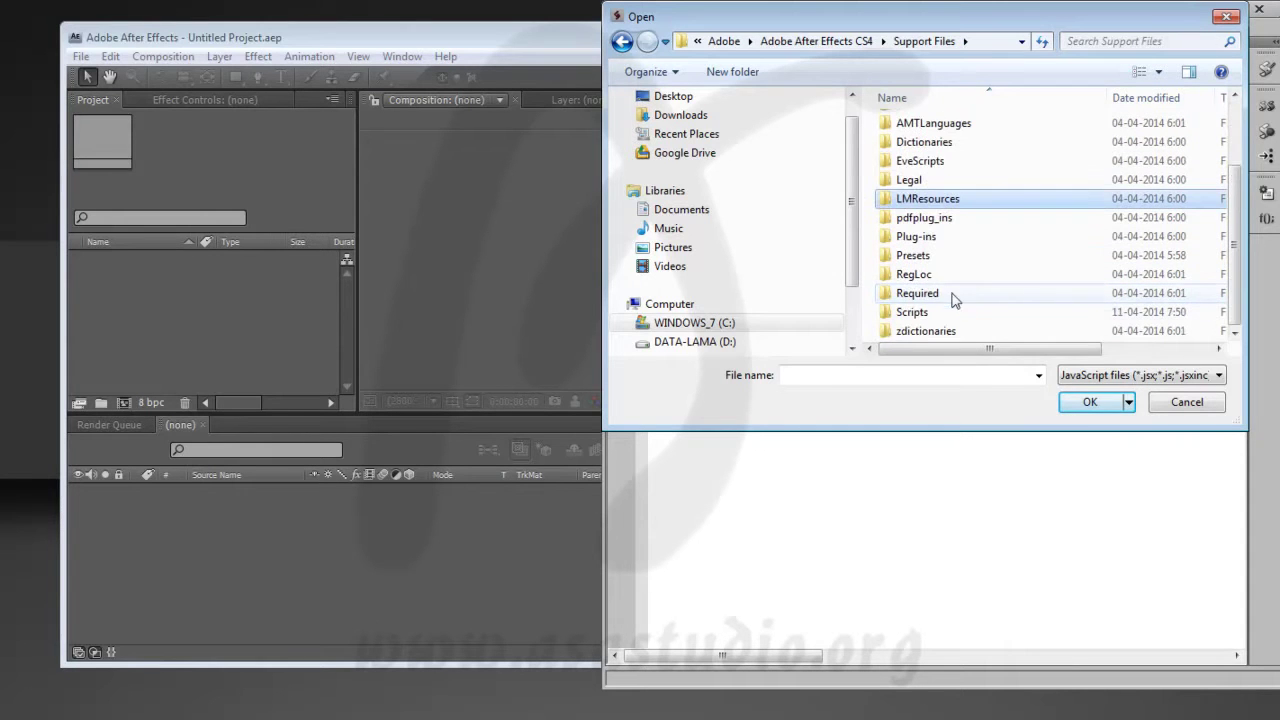
pyautogui.doubleClick(914, 312)
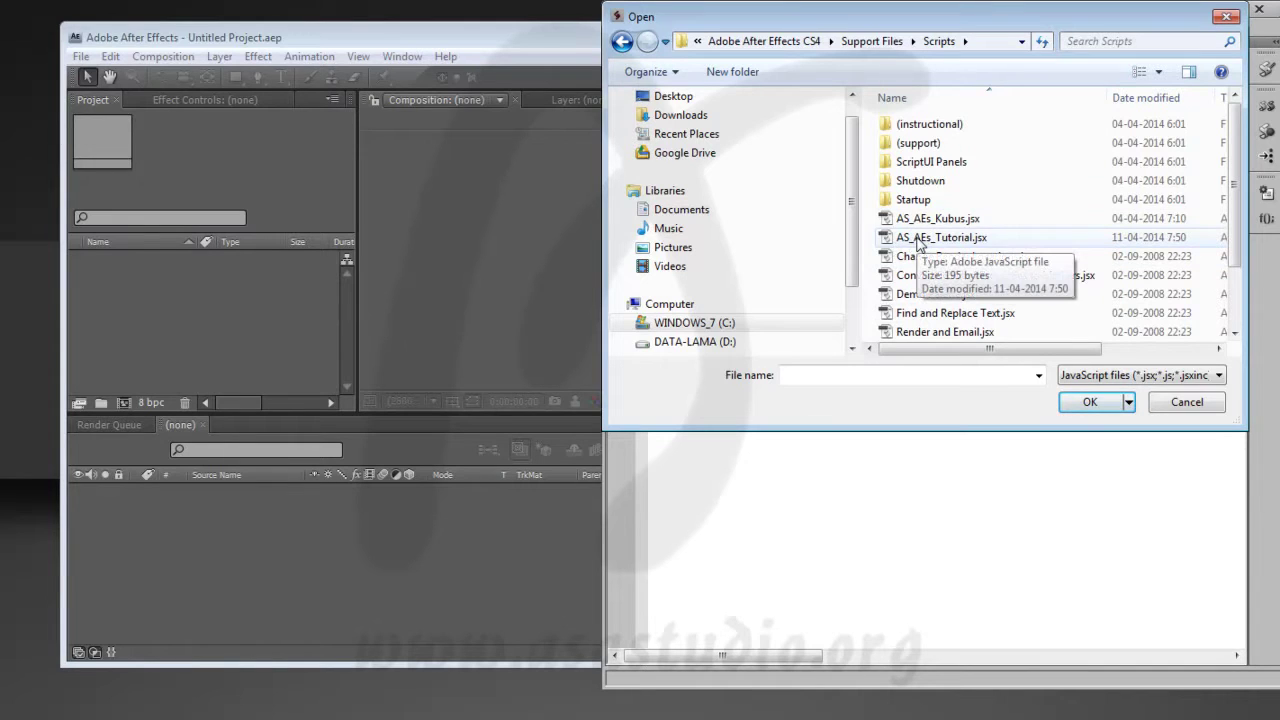
pyautogui.doubleClick(919, 240)
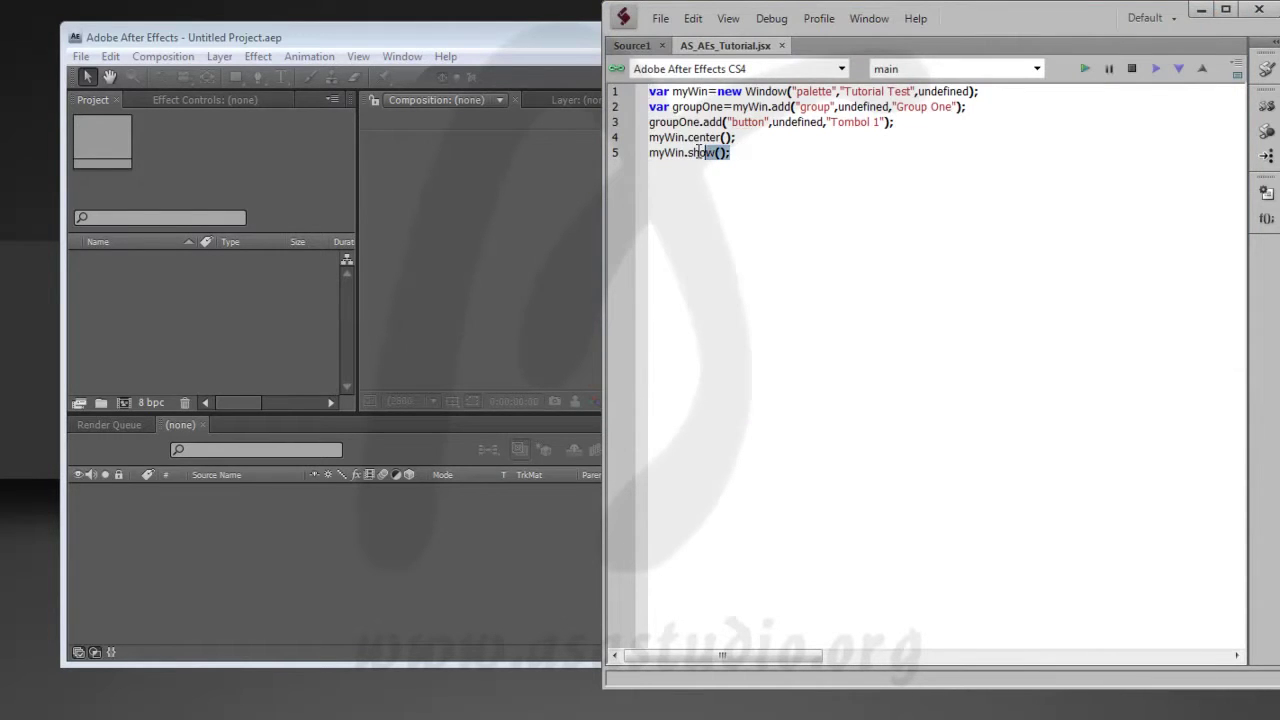
# - Run the tutorial script from ExtendScript Toolkit and close the resulting Tutorial Test palette
pyautogui.moveTo(740, 152); pyautogui.dragTo(620, 85)
pyautogui.click(792, 181)
pyautogui.click(1088, 66)
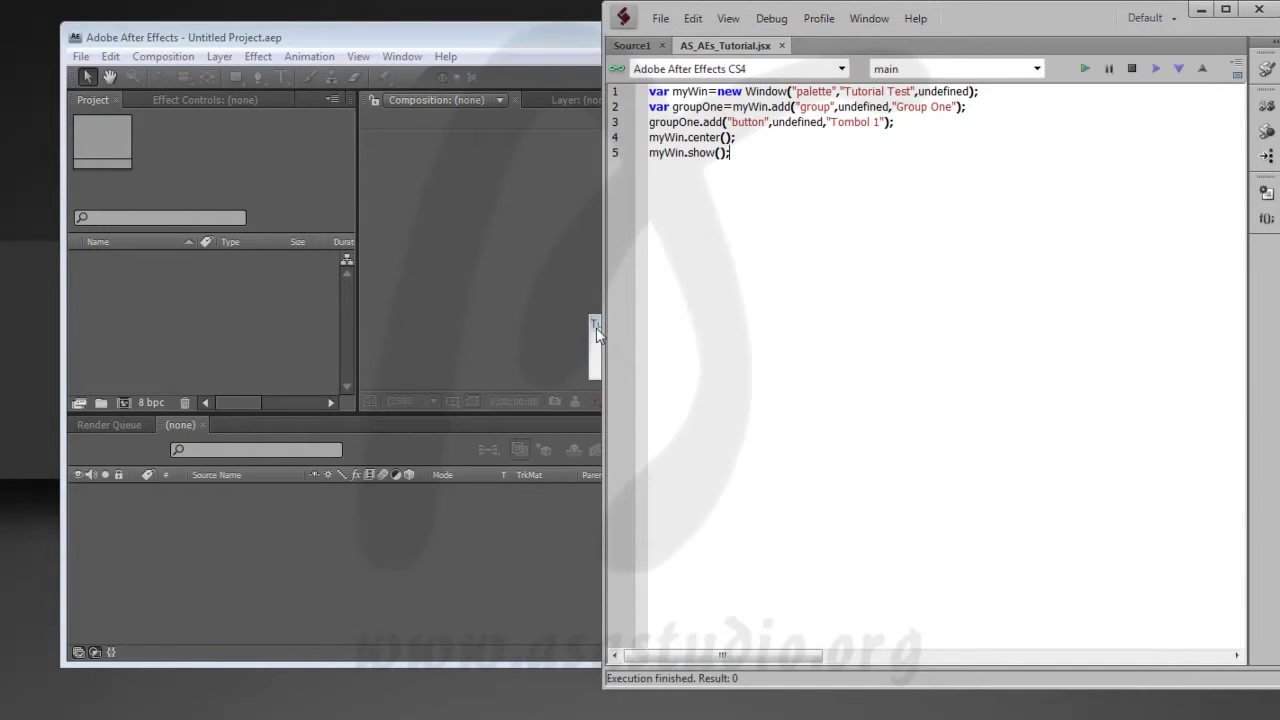
pyautogui.click(596, 327)
pyautogui.moveTo(641, 330); pyautogui.dragTo(299, 236)
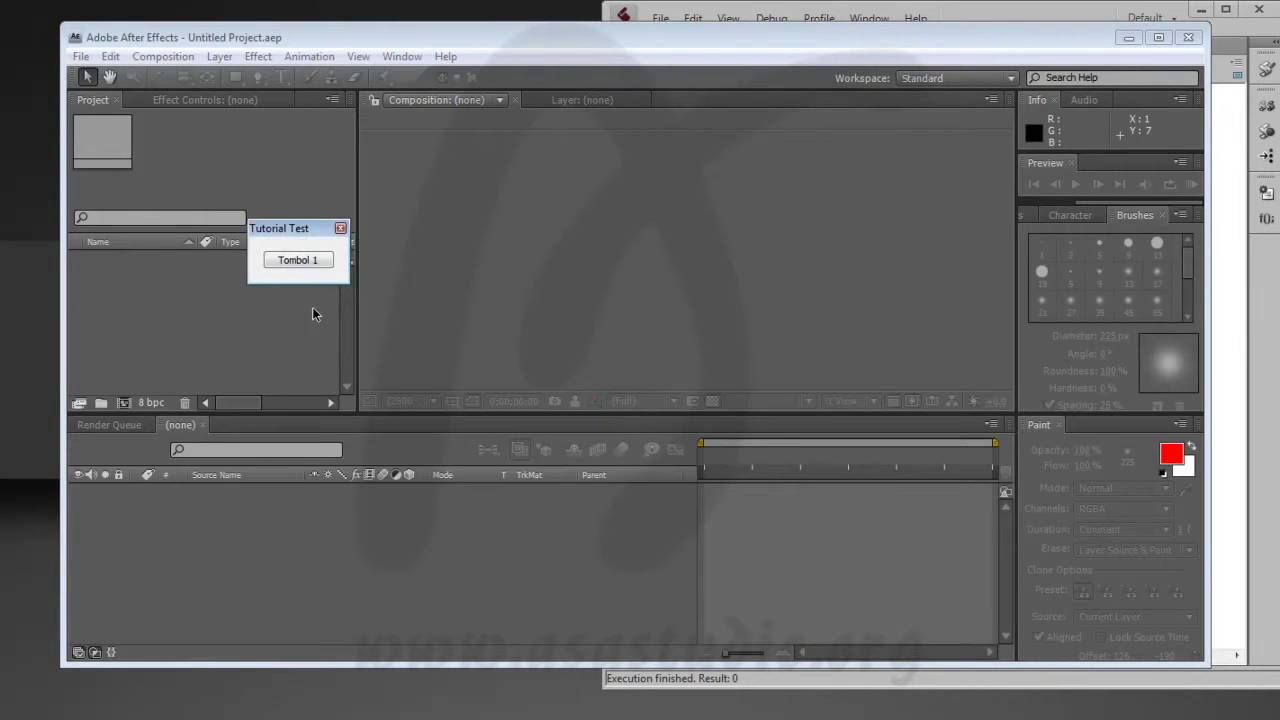
pyautogui.click(340, 229)
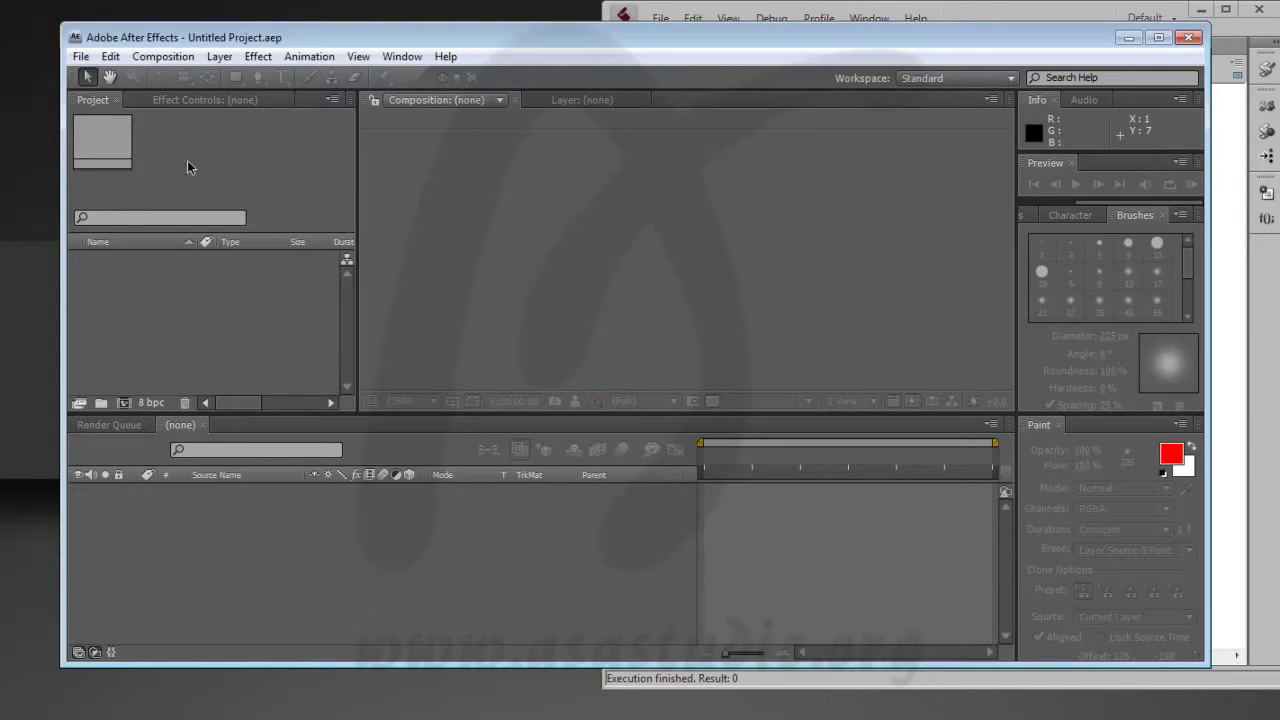
# - Rerun AS_AEs_Tutorial.jsx from After Effects File > Scripts, close its palette, and return to ExtendScript
pyautogui.click(80, 56)
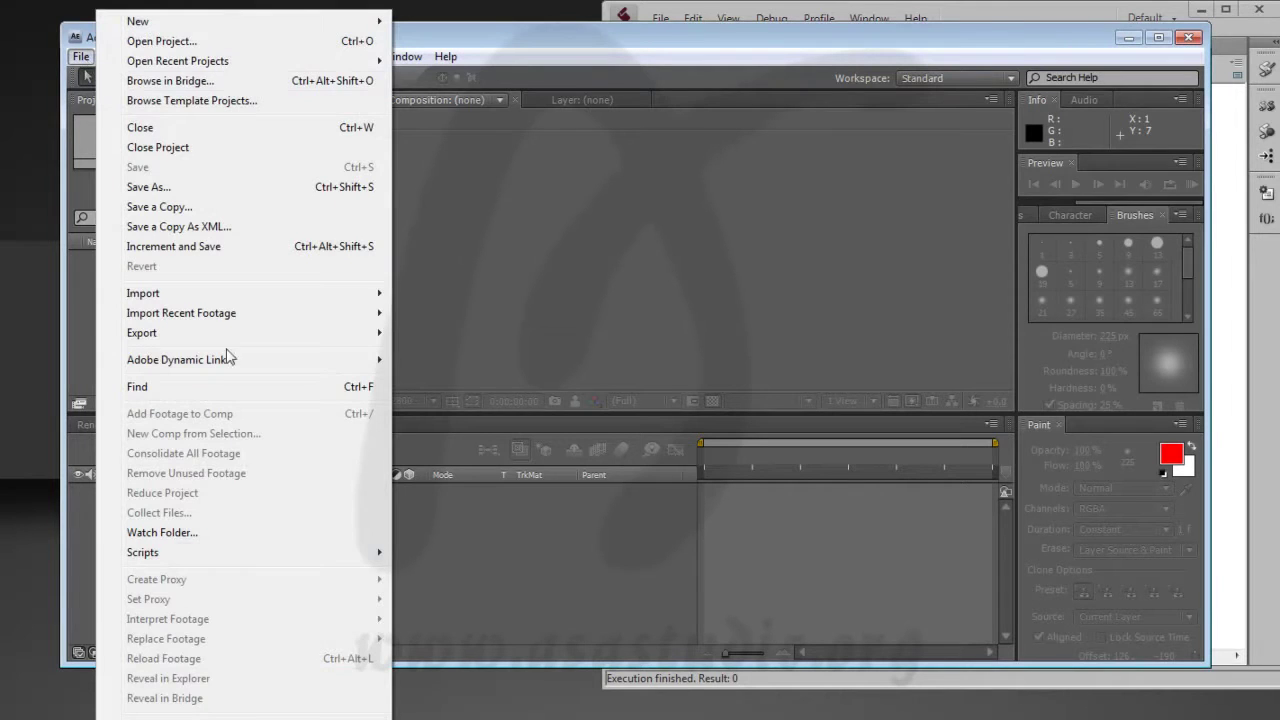
pyautogui.moveTo(246, 562)
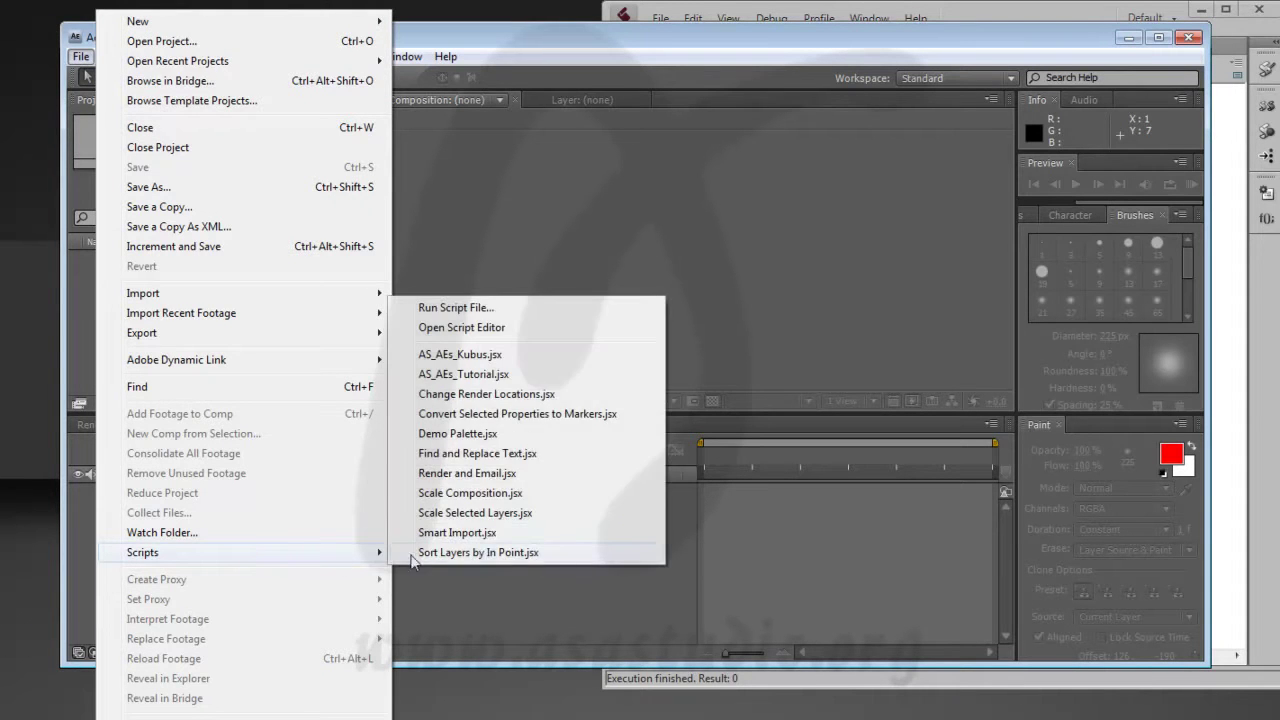
pyautogui.click(466, 374)
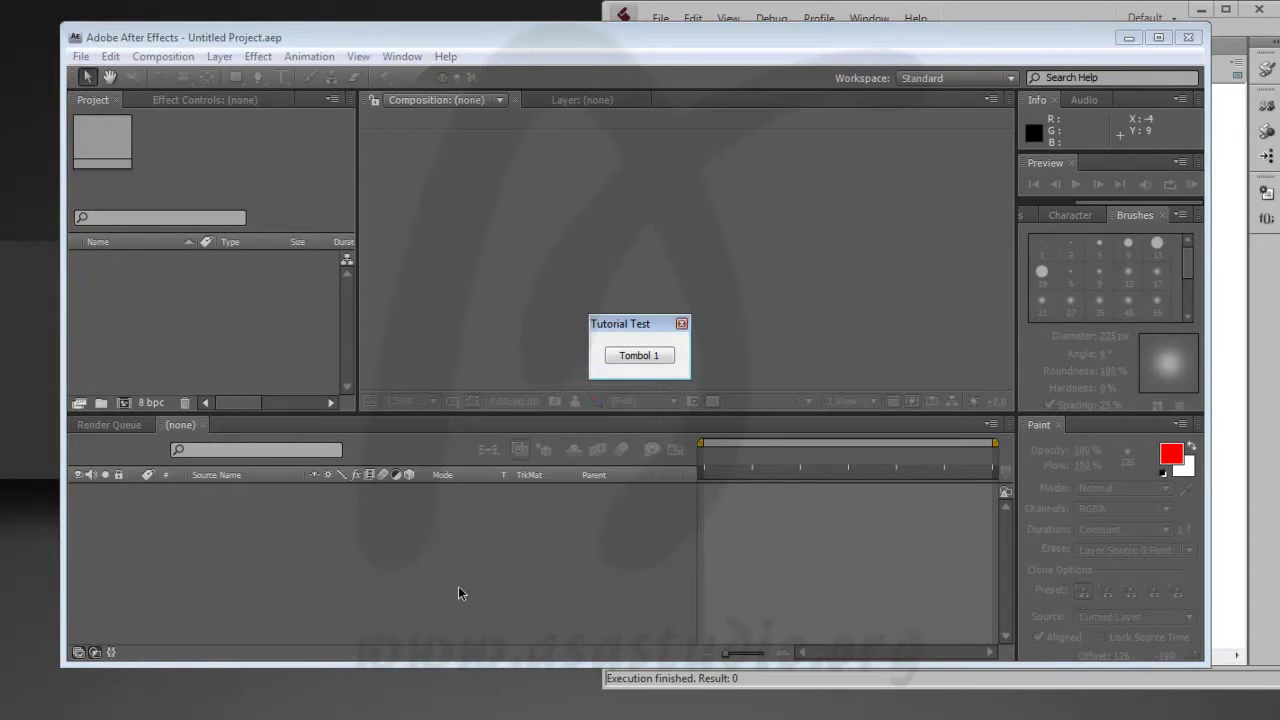
pyautogui.moveTo(636, 323); pyautogui.dragTo(175, 326)
pyautogui.click(222, 324)
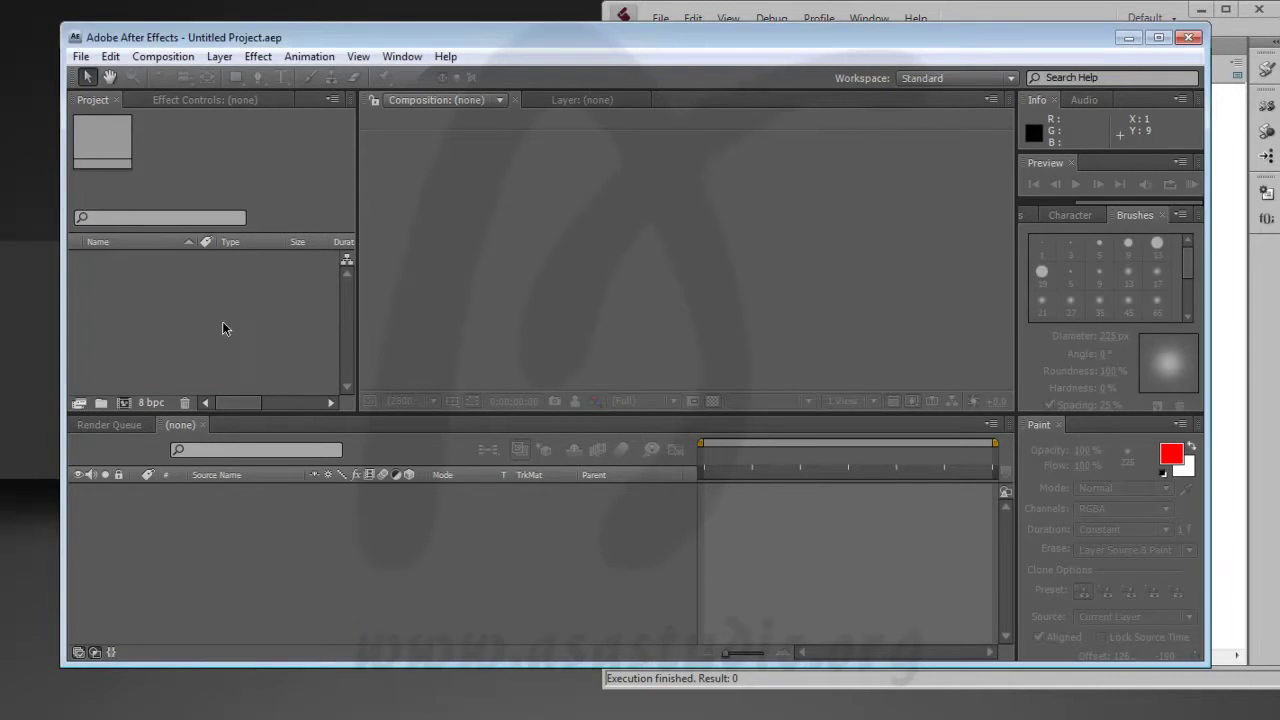
pyautogui.click(1015, 18)
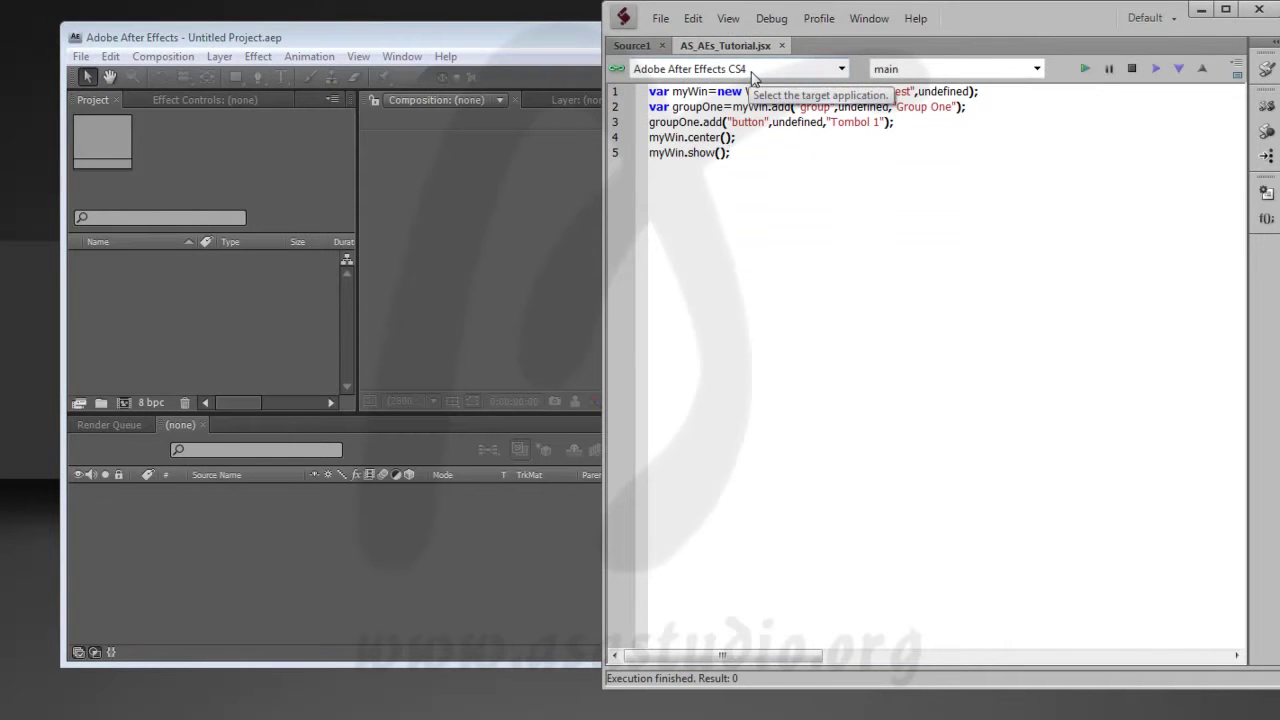
# - Look through the Help list without choosing a document, then switch to the JavaScript Reference PDF
pyautogui.click(624, 18)
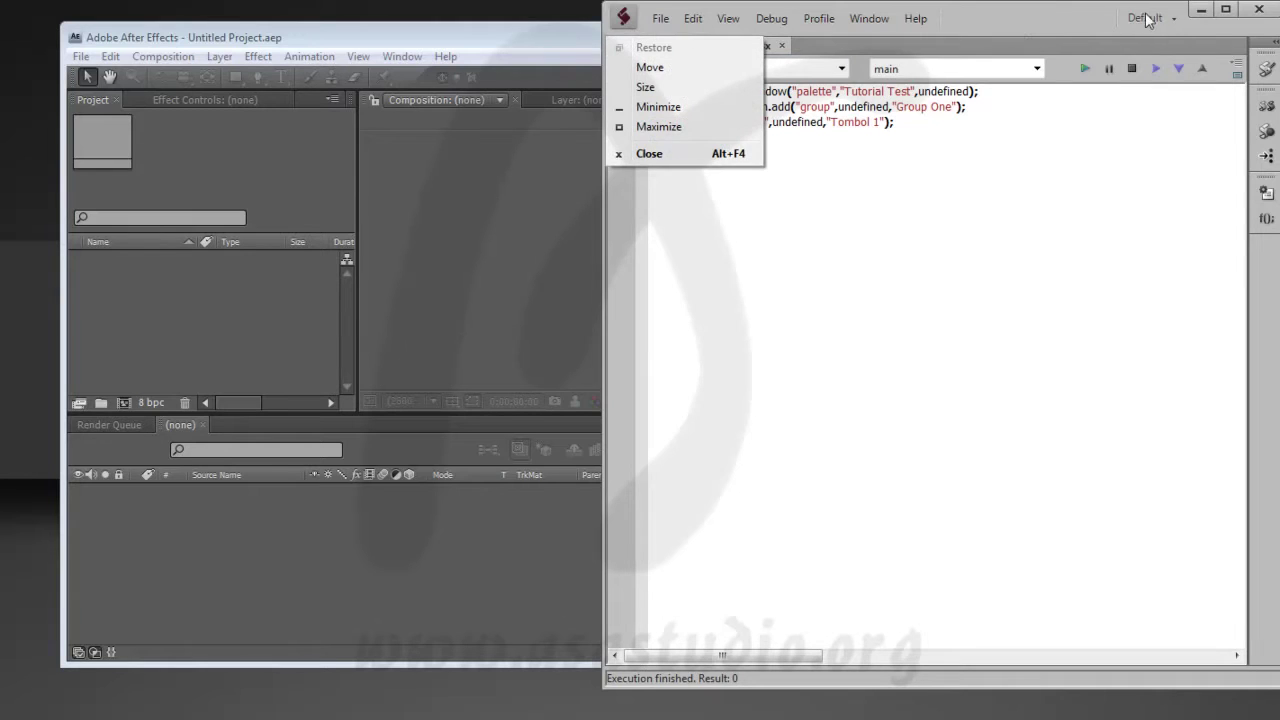
pyautogui.click(915, 18)
pyautogui.click(915, 18)
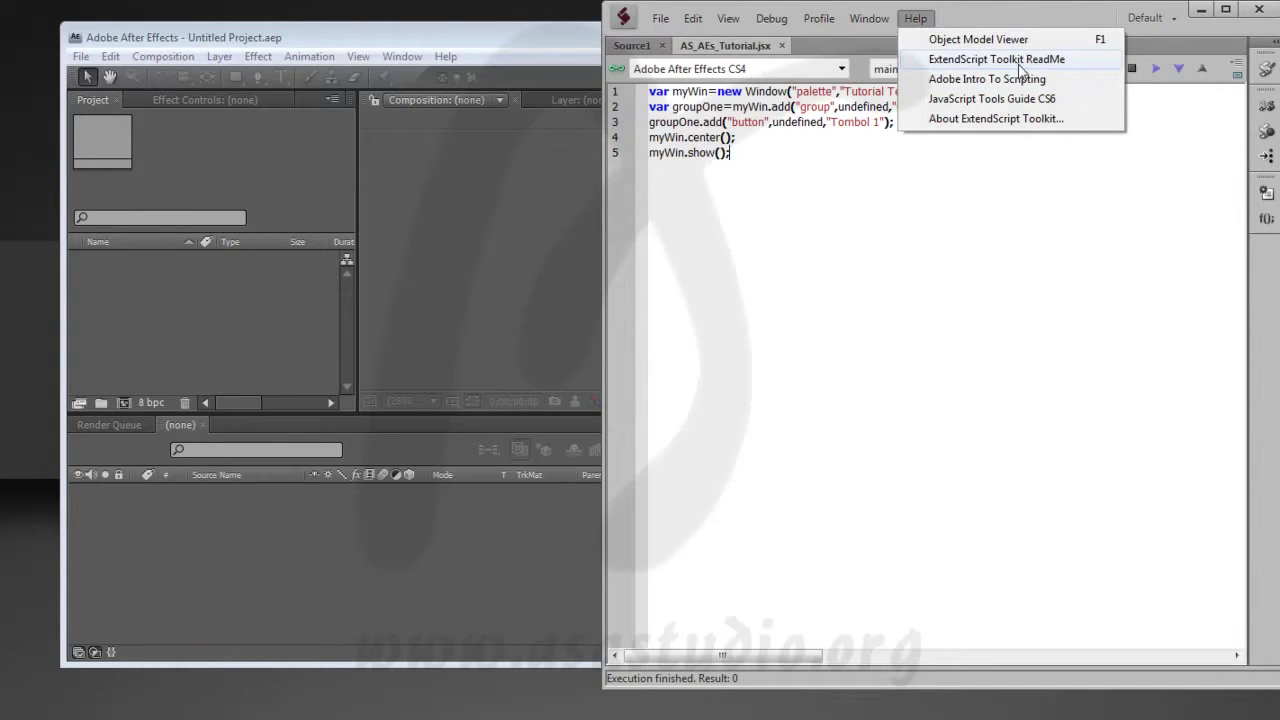
pyautogui.click(1033, 15)
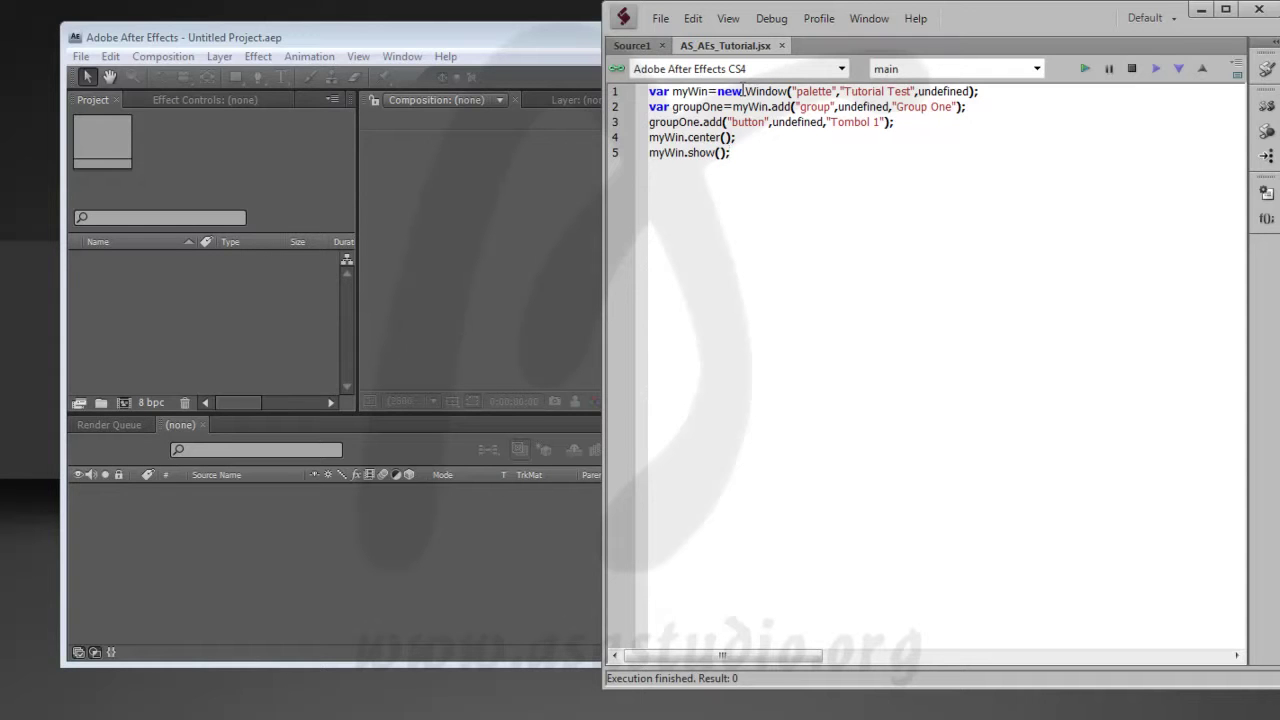
pyautogui.hotkey('alt', 'Tab')
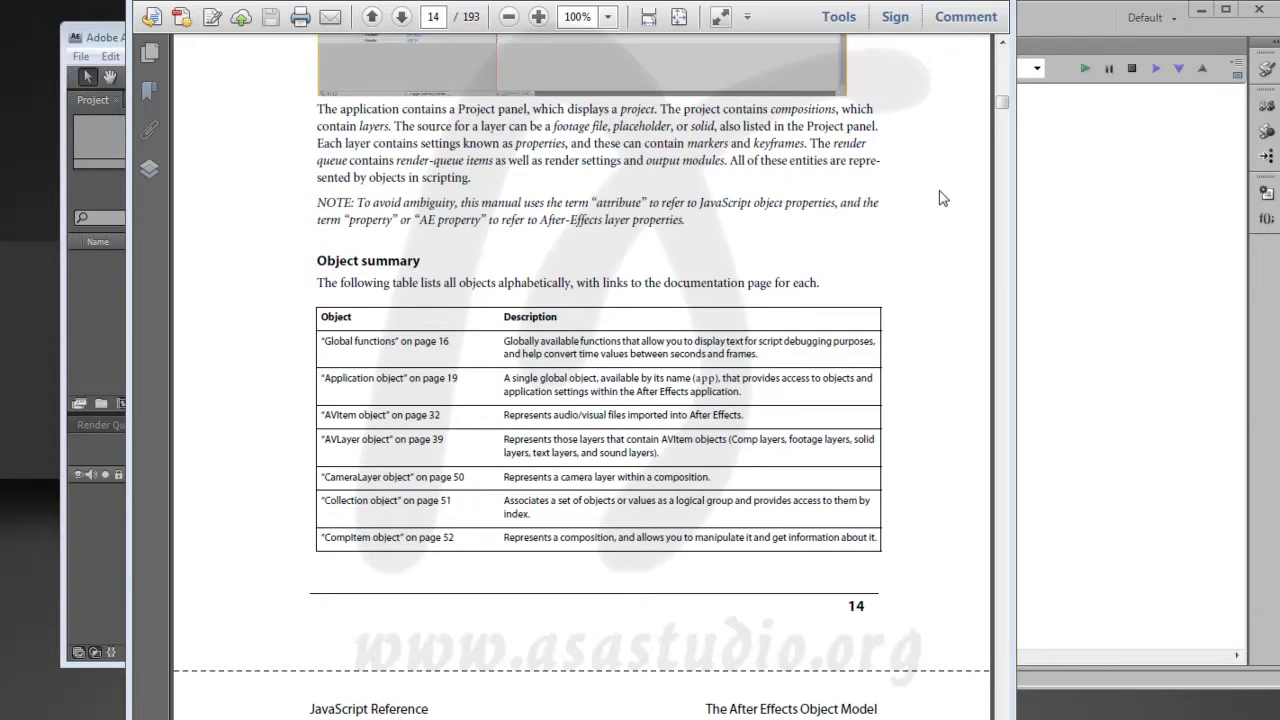
# - Read from the Object summary down to page 16's Global functions, then return to ExtendScript Toolkit
pyautogui.scroll(-5, 940, 198)
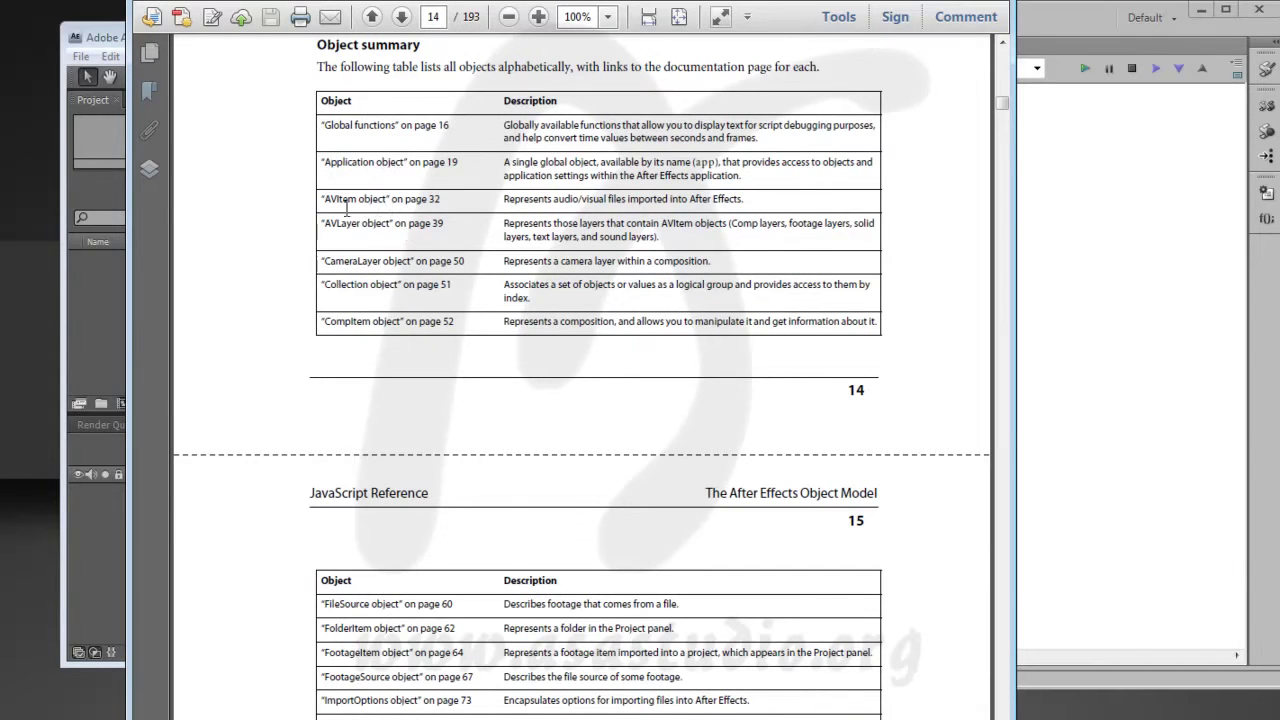
pyautogui.scroll(-4, 406, 266)
pyautogui.scroll(-3, 406, 266)
pyautogui.scroll(-3, 410, 258)
pyautogui.scroll(-6, 410, 258)
pyautogui.scroll(-3, 410, 258)
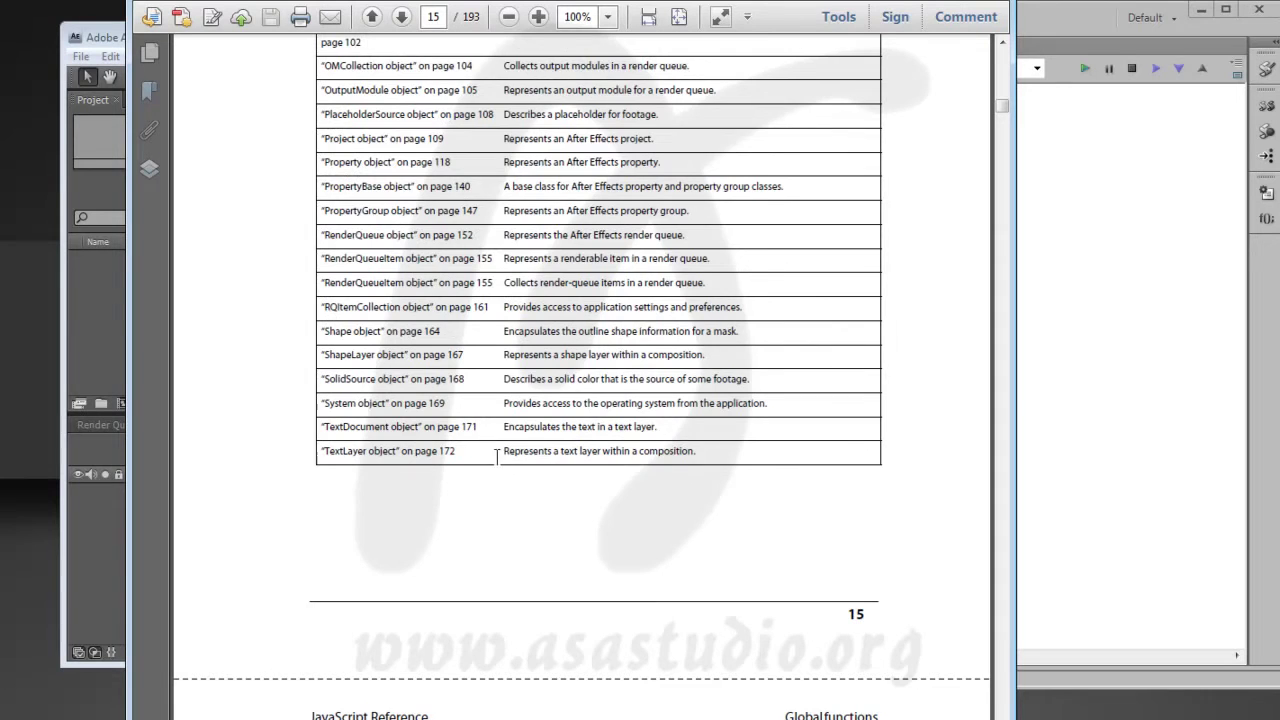
pyautogui.scroll(-6, 500, 462)
pyautogui.scroll(-3, 502, 462)
pyautogui.scroll(-3, 507, 461)
pyautogui.scroll(-2, 507, 461)
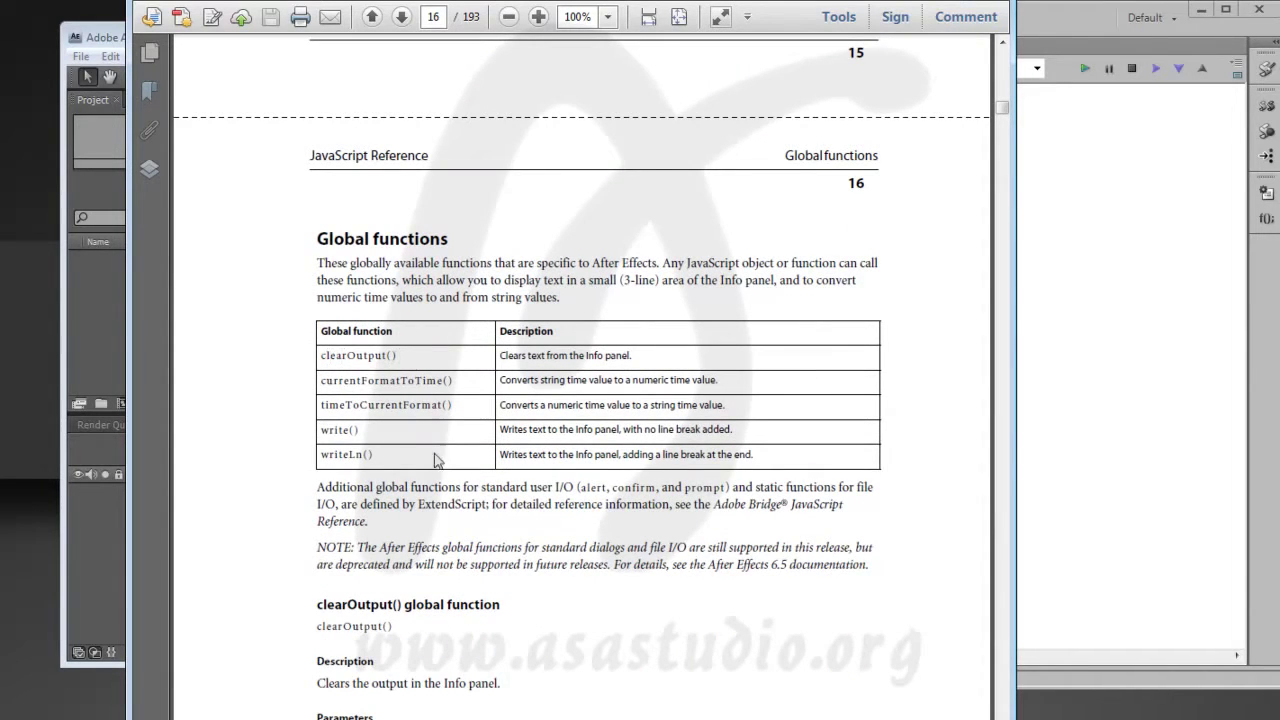
pyautogui.scroll(-2, 437, 463)
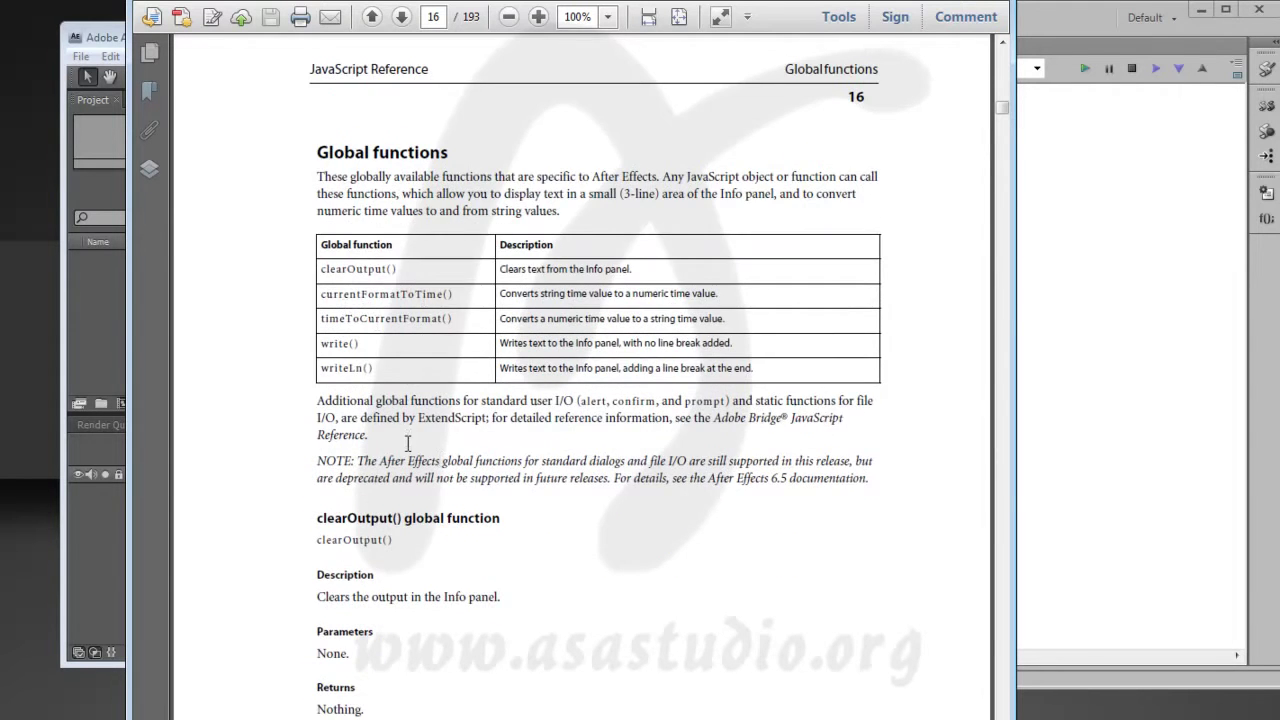
pyautogui.scroll(-2, 408, 444)
pyautogui.scroll(-2, 412, 450)
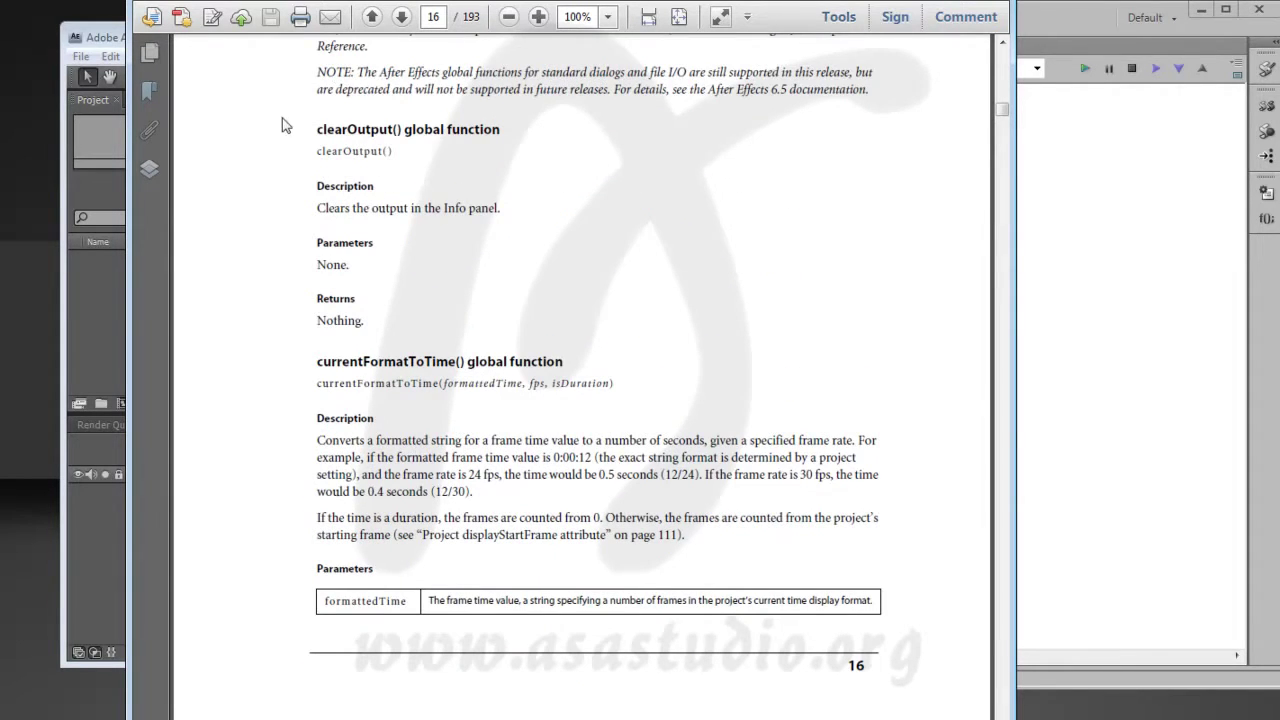
pyautogui.click(1058, 20)
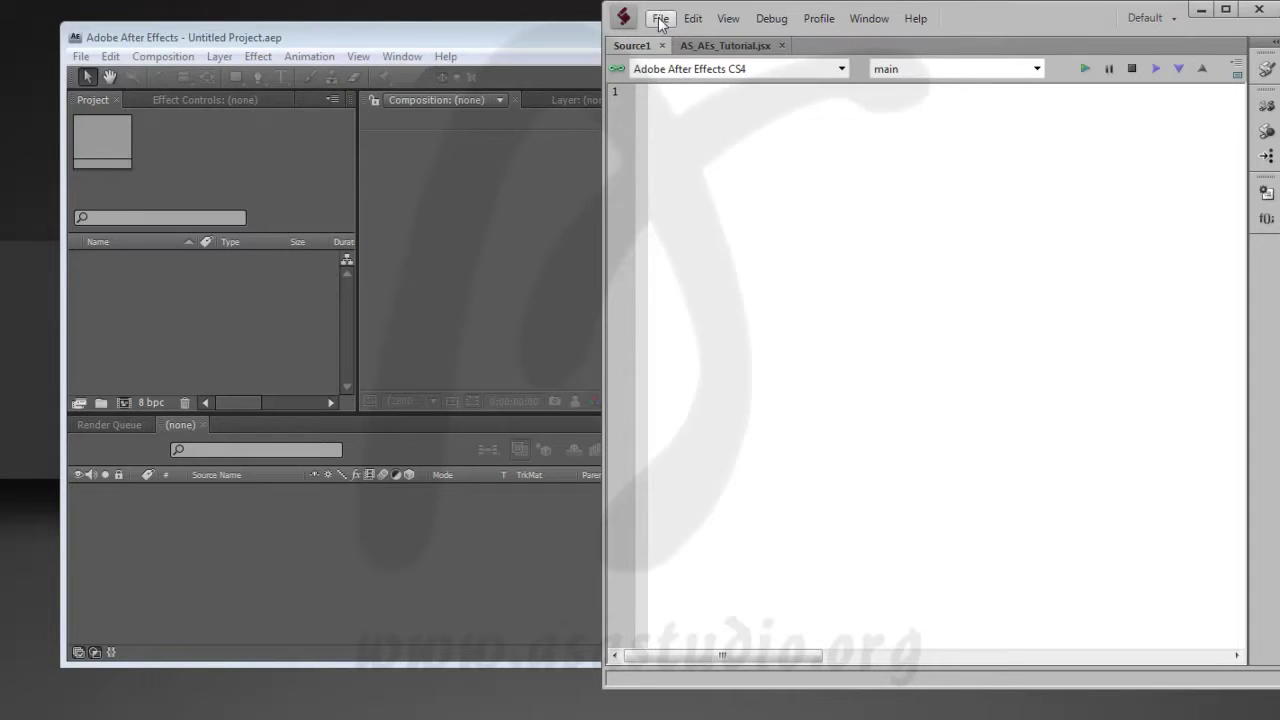
# - Save the empty script as AS_AEs_ASA_Demo.jsx in the After Effects CS4 Scripts folder
pyautogui.click(661, 18)
pyautogui.click(705, 120)
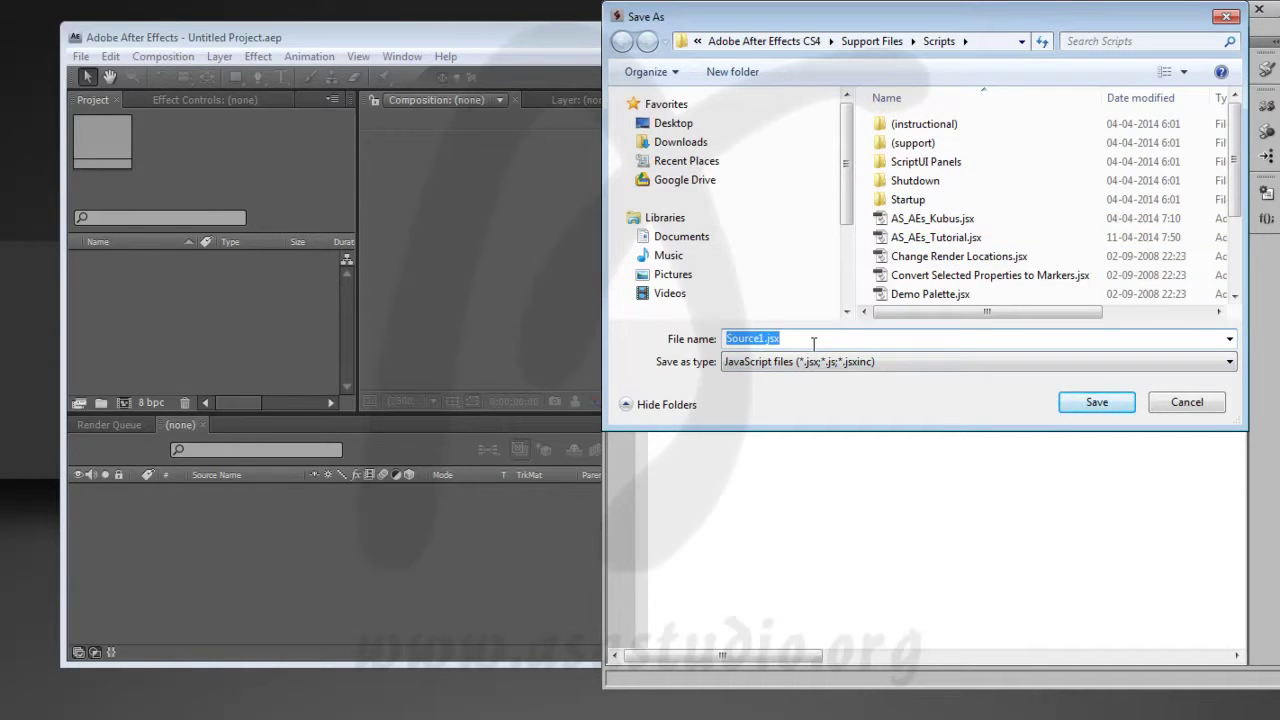
pyautogui.write('AS_')
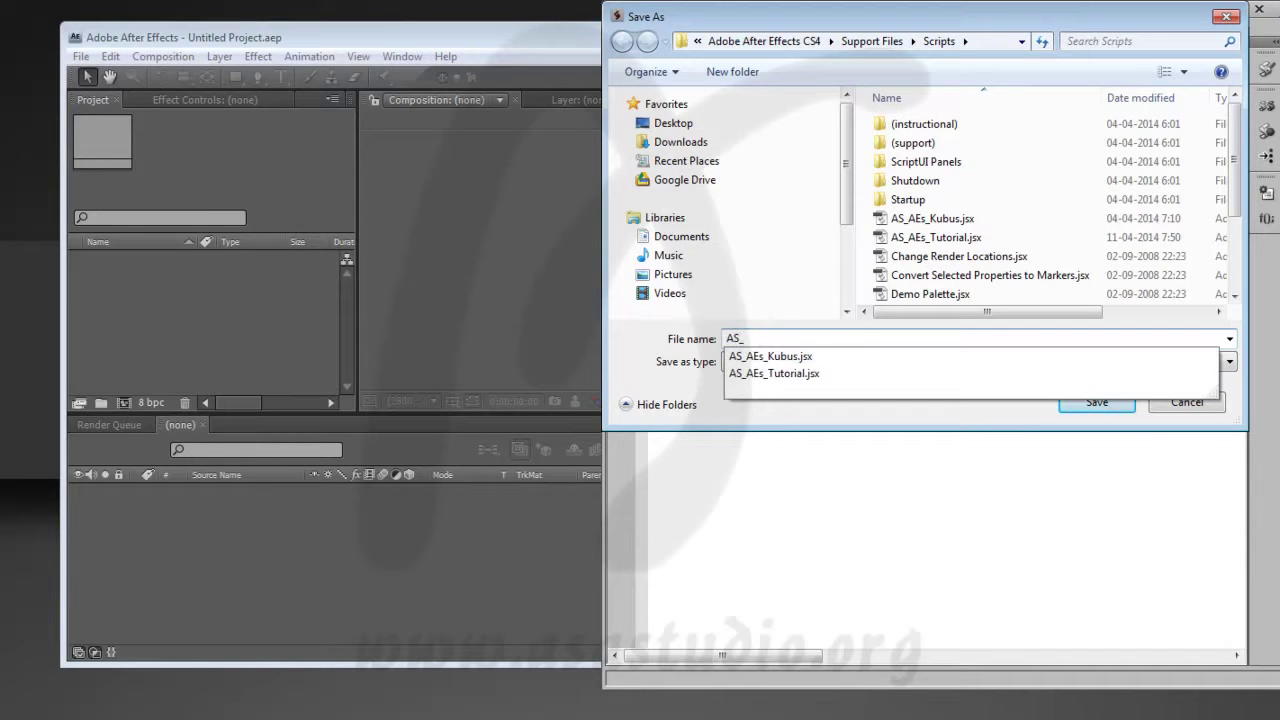
pyautogui.write('AEs')
pyautogui.write('_Demo')
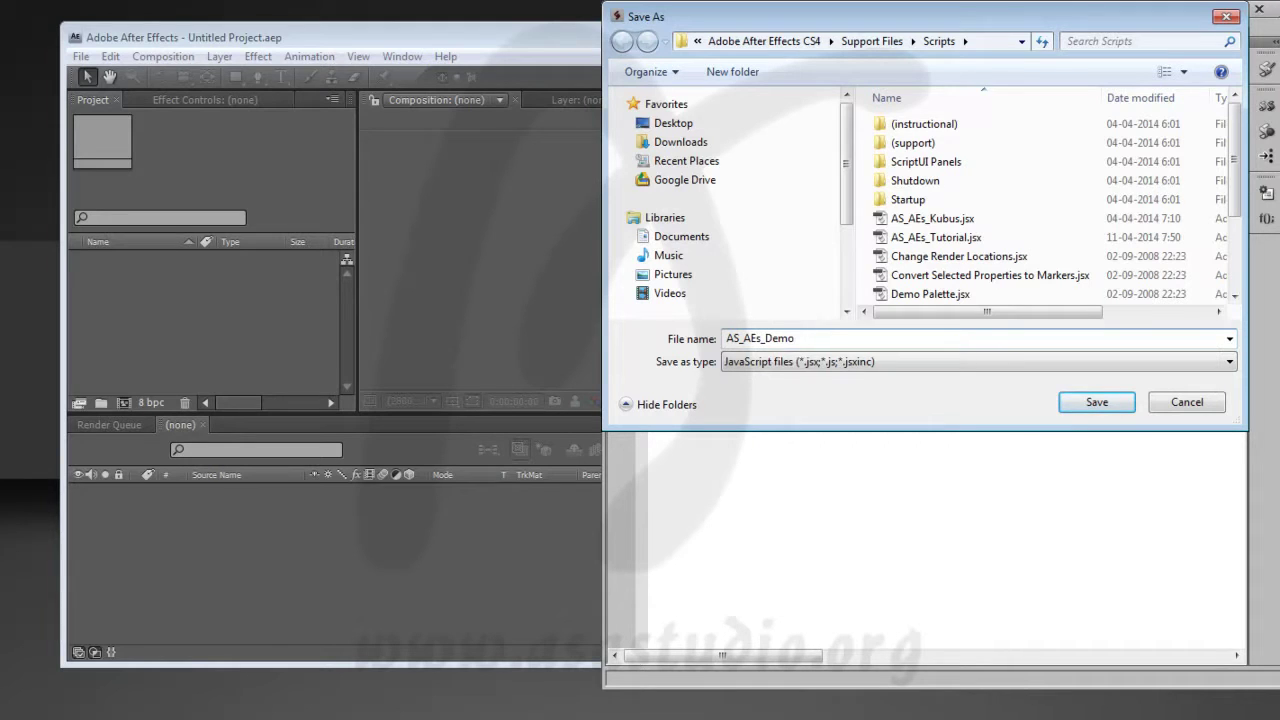
pyautogui.click(789, 338)
pyautogui.write('ASA_')
pyautogui.click(847, 340)
pyautogui.click(1094, 404)
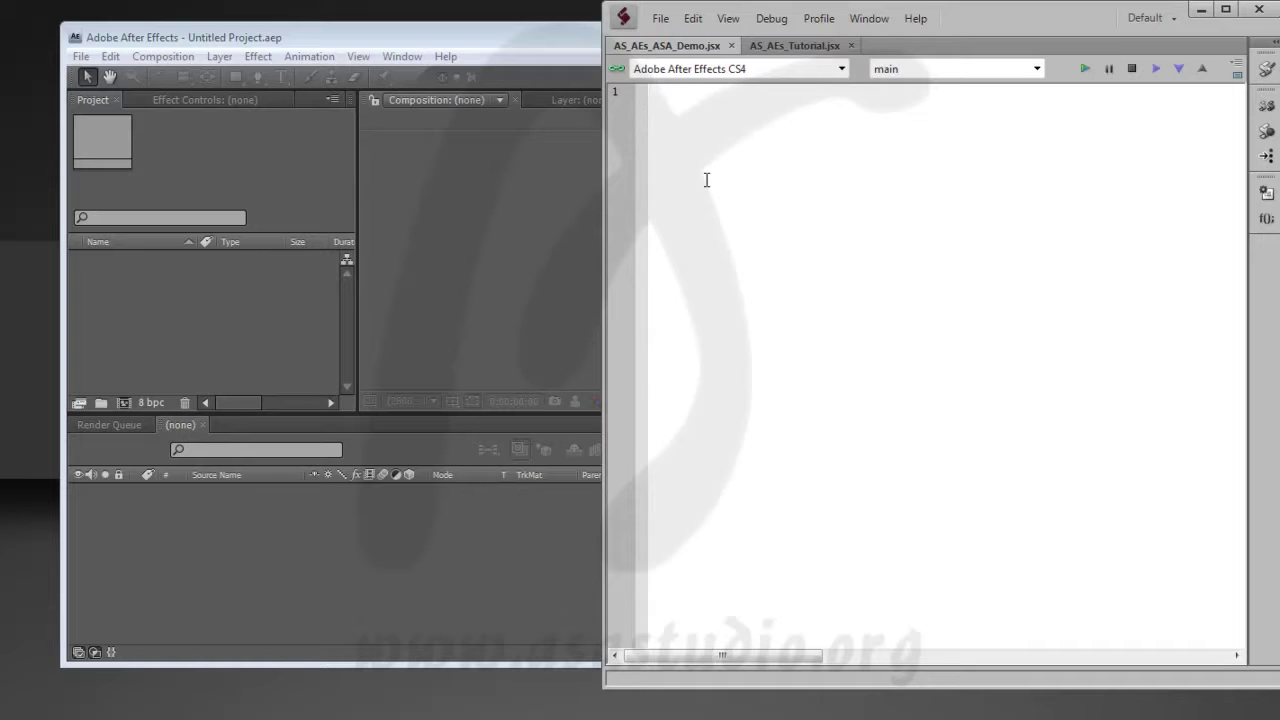
# - Write app.items.addItem(); run it, stop after the error, and insert .project after app
pyautogui.write('app.')
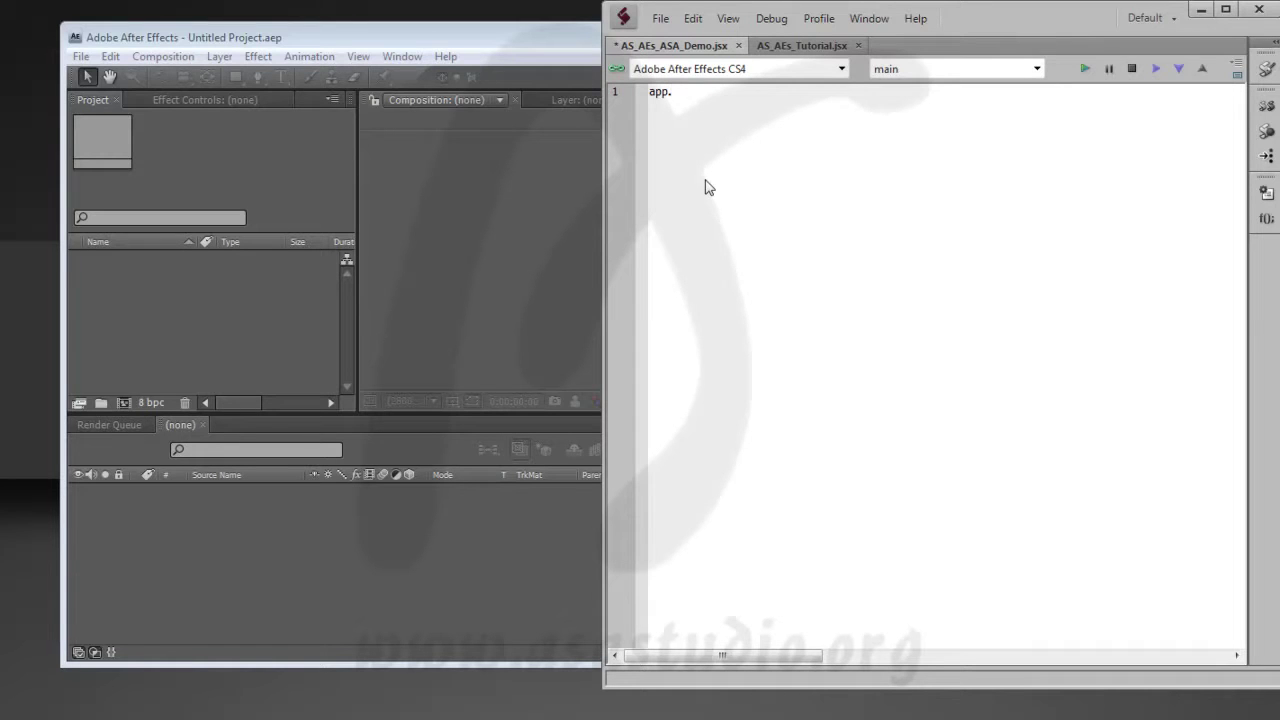
pyautogui.write('items')
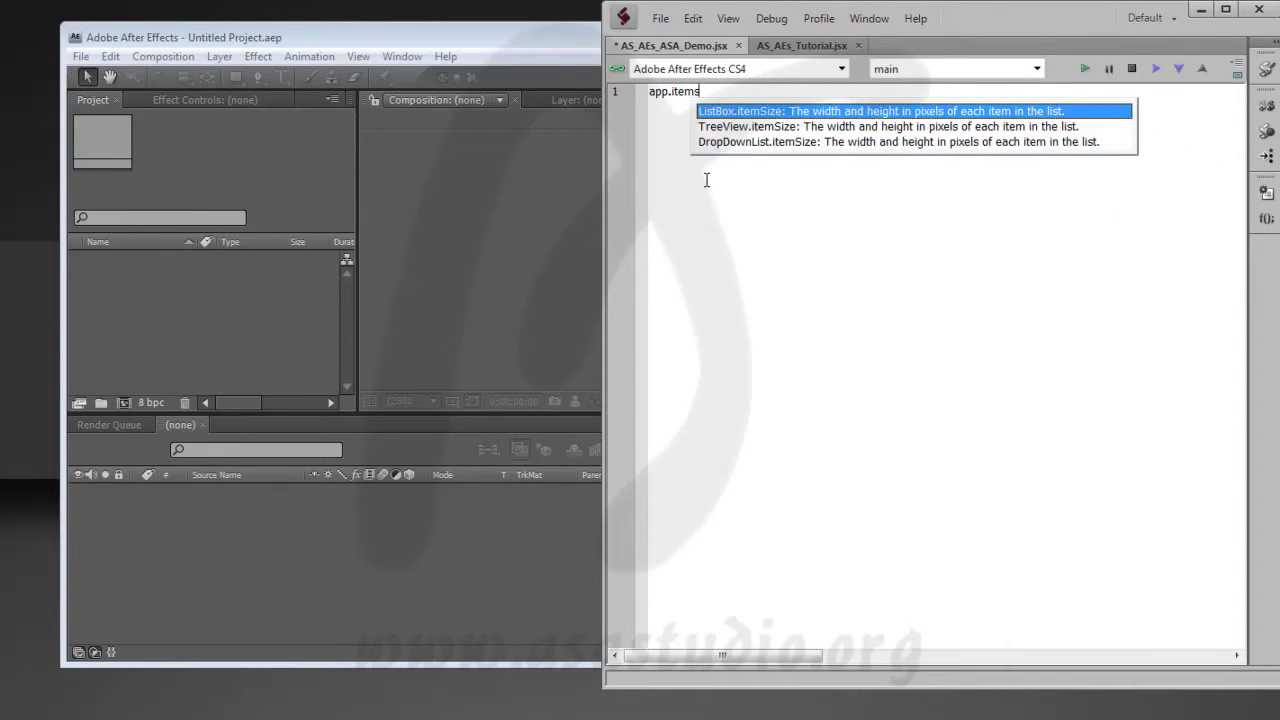
pyautogui.write('.add')
pyautogui.press('Down')
pyautogui.press('Down')
pyautogui.press('Down')
pyautogui.write('It')
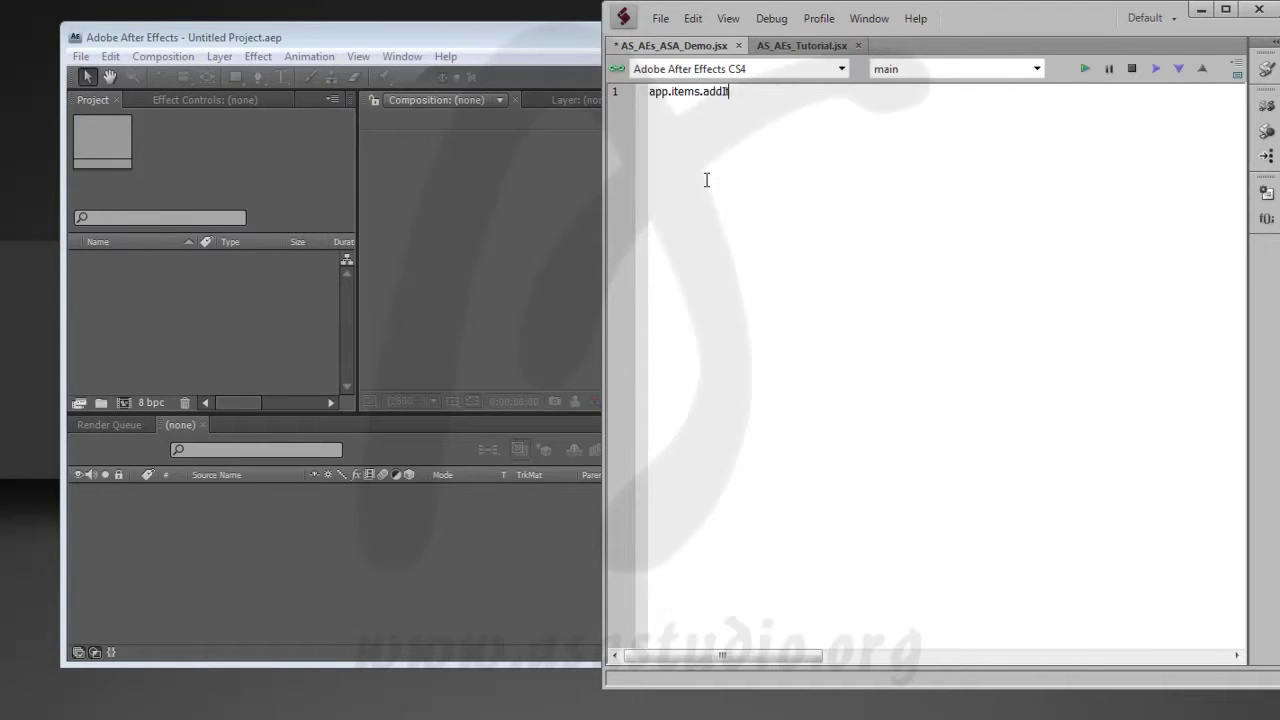
pyautogui.write('em();')
pyautogui.click(1083, 68)
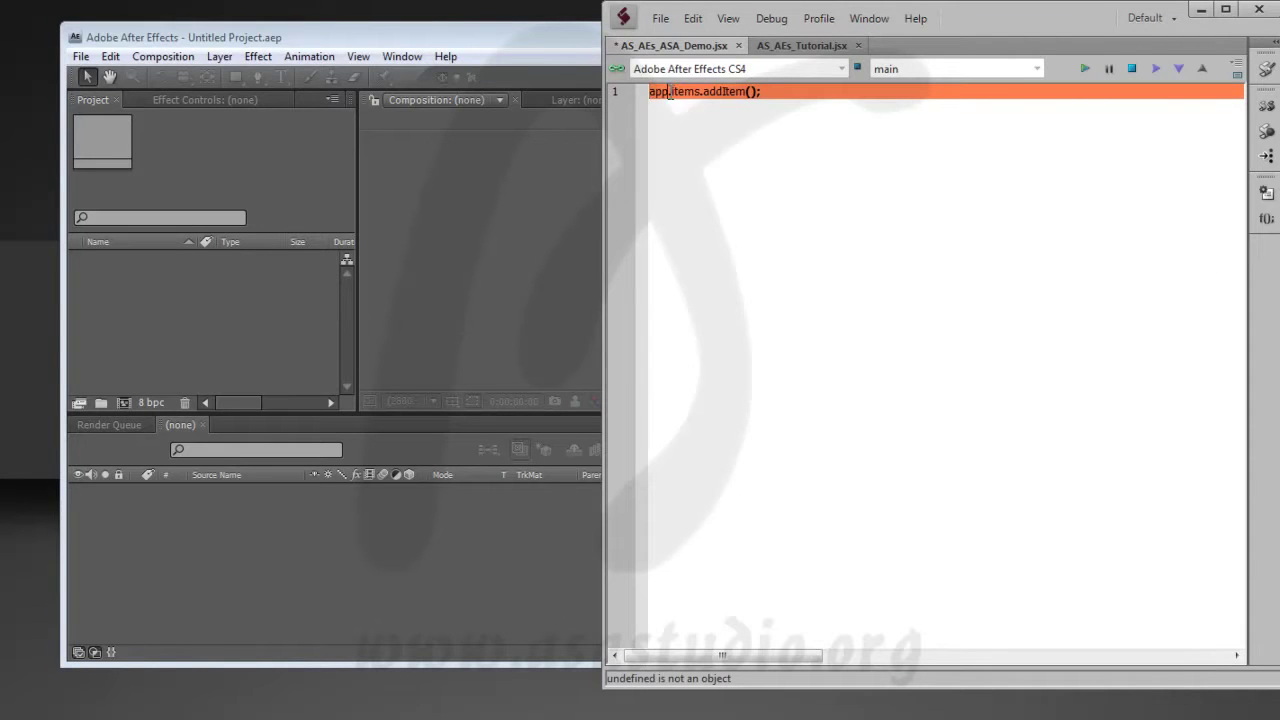
pyautogui.click(1131, 68)
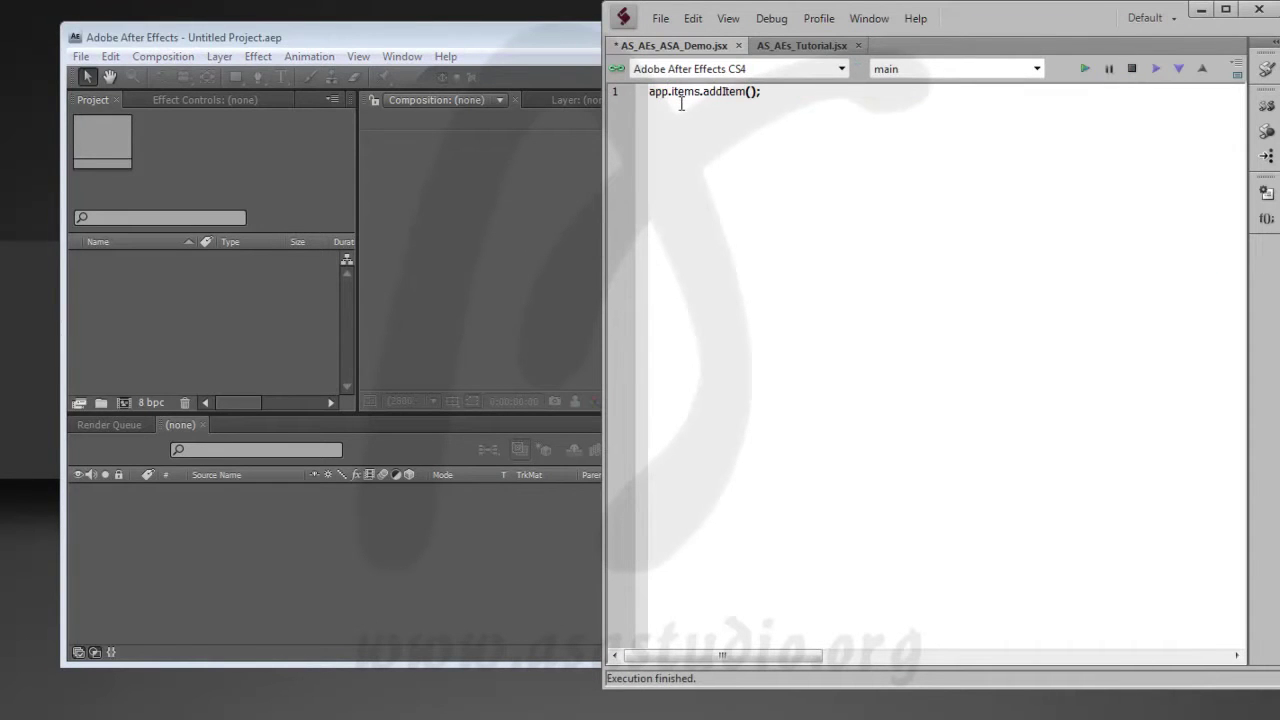
pyautogui.write('.project')
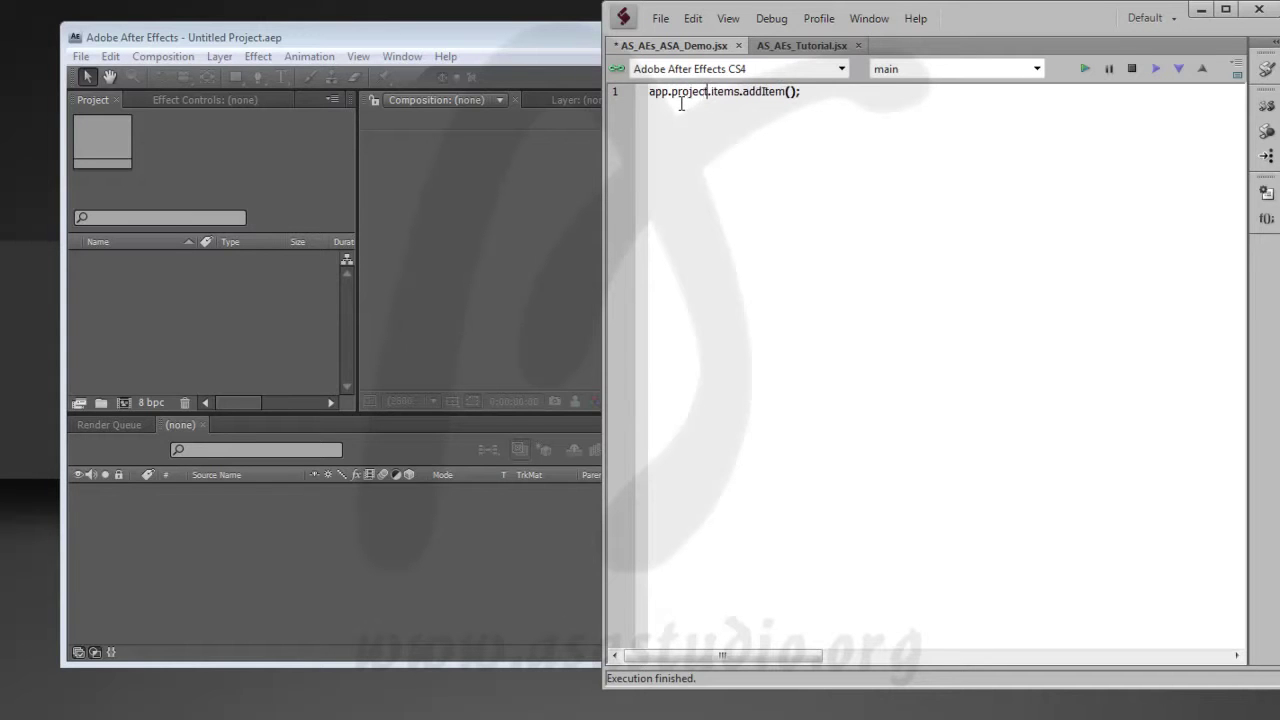
# - Rerun the corrected script, then select the addComp method signature on page 79 of the reference
pyautogui.click(1084, 68)
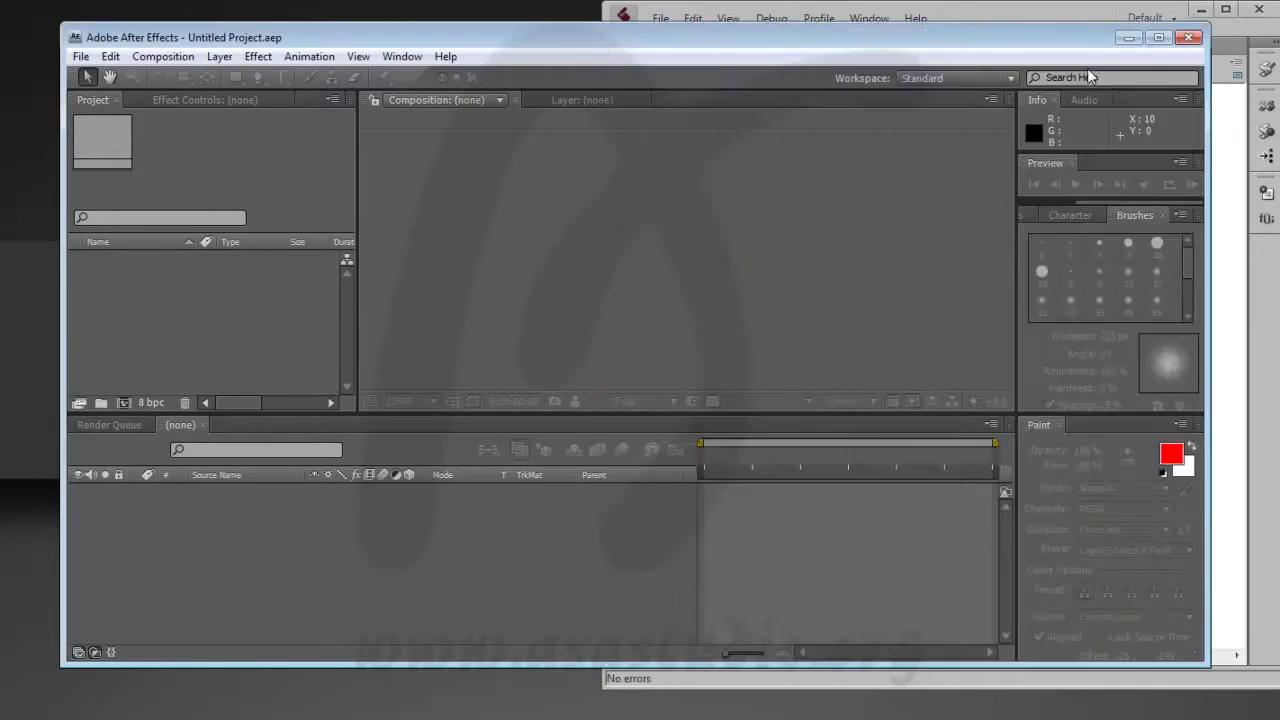
pyautogui.hotkey('alt', 'Tab')
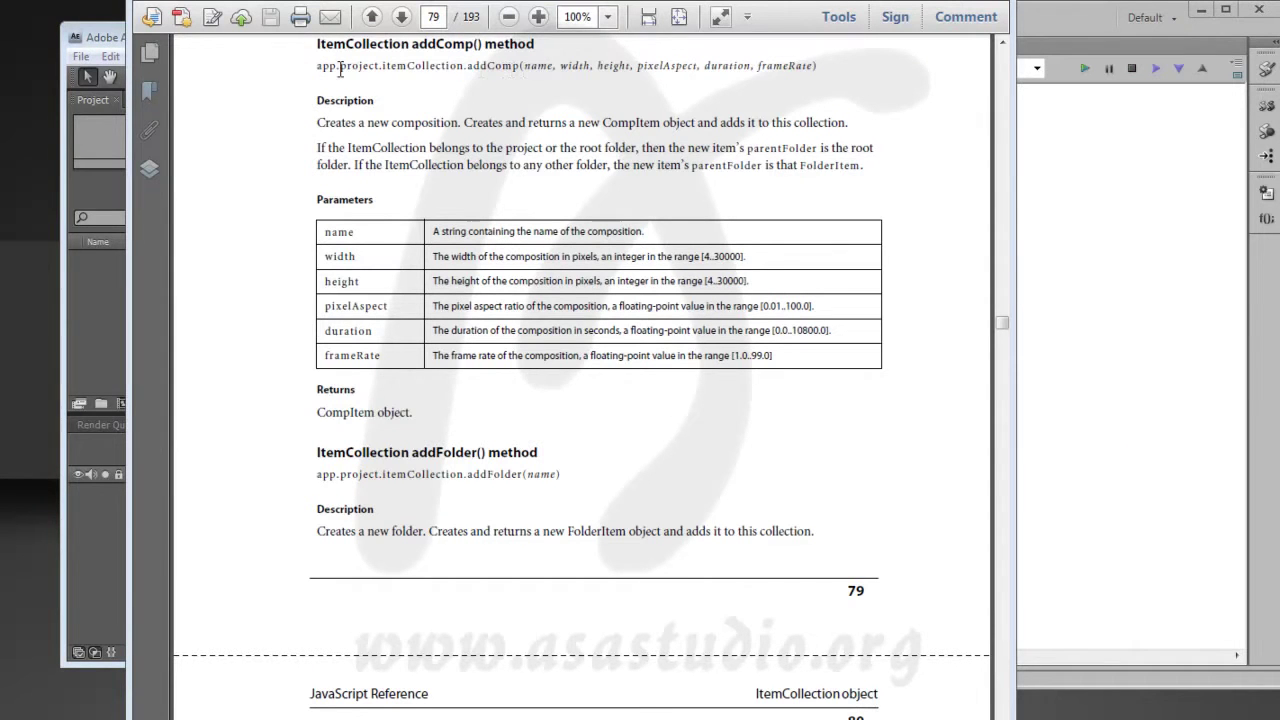
pyautogui.moveTo(315, 67); pyautogui.dragTo(842, 64)
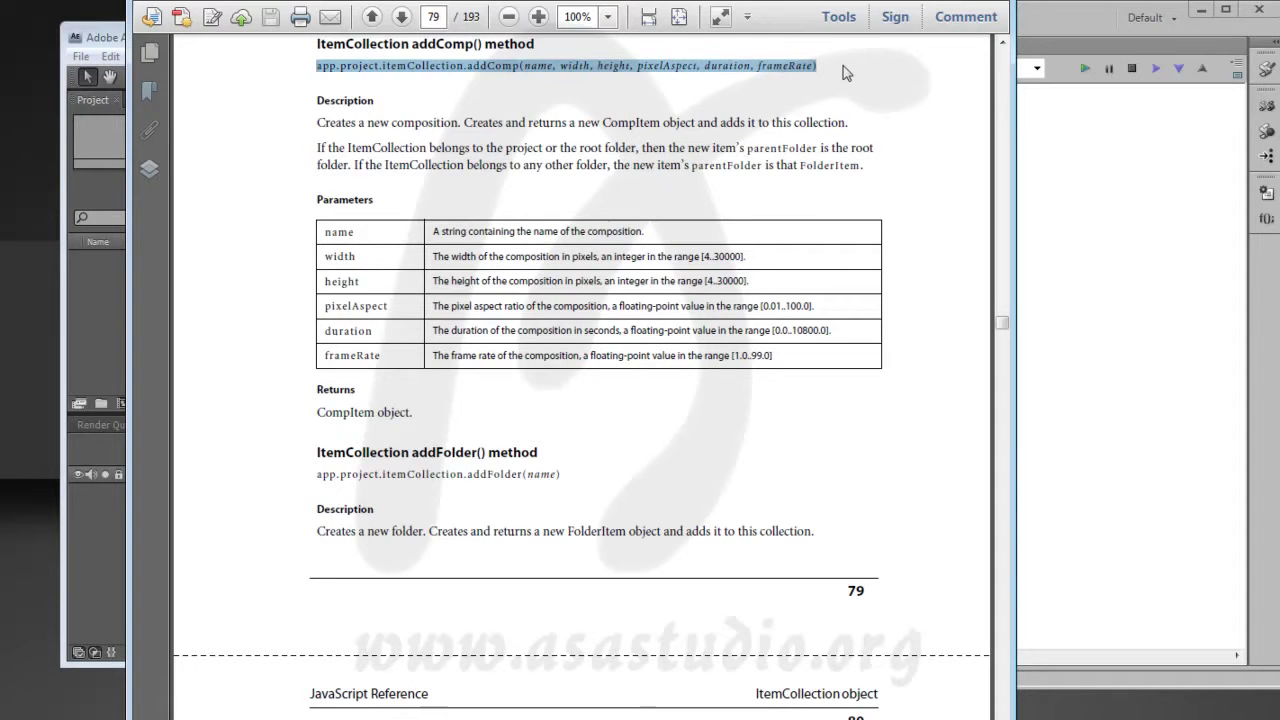
pyautogui.click(1066, 108)
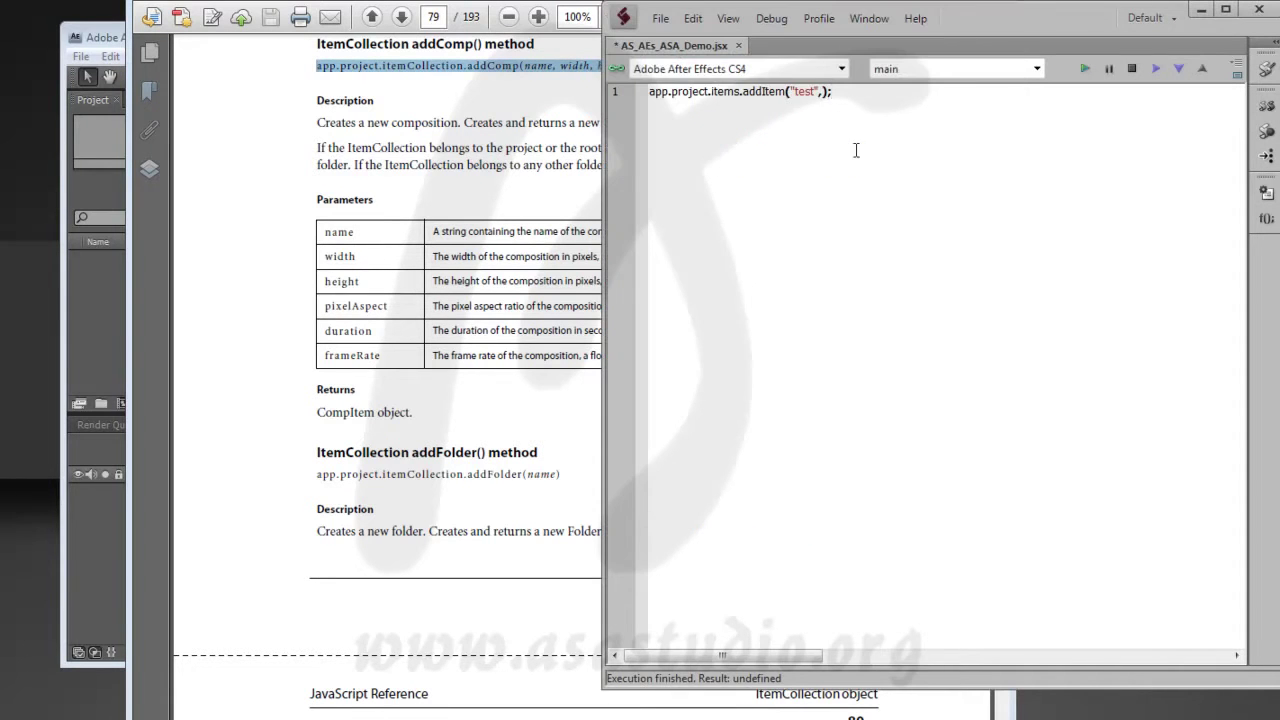
# - Paste the addComp signature over line 1 and shorten itemCollection to items
pyautogui.hotkey('ctrl', 'a')
pyautogui.write('app.project.i temCollection.addComp(name, width, height, pixelAspect , durat ion, f rameRate)')
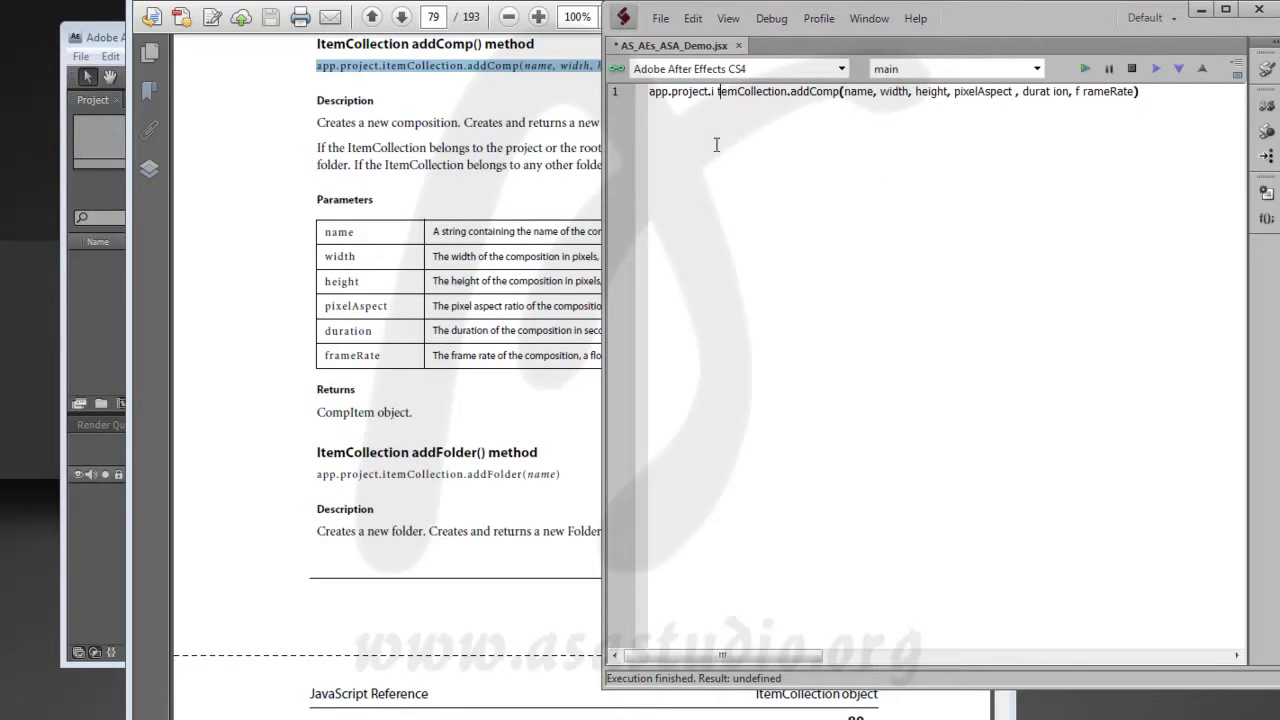
pyautogui.press('BackSpace')
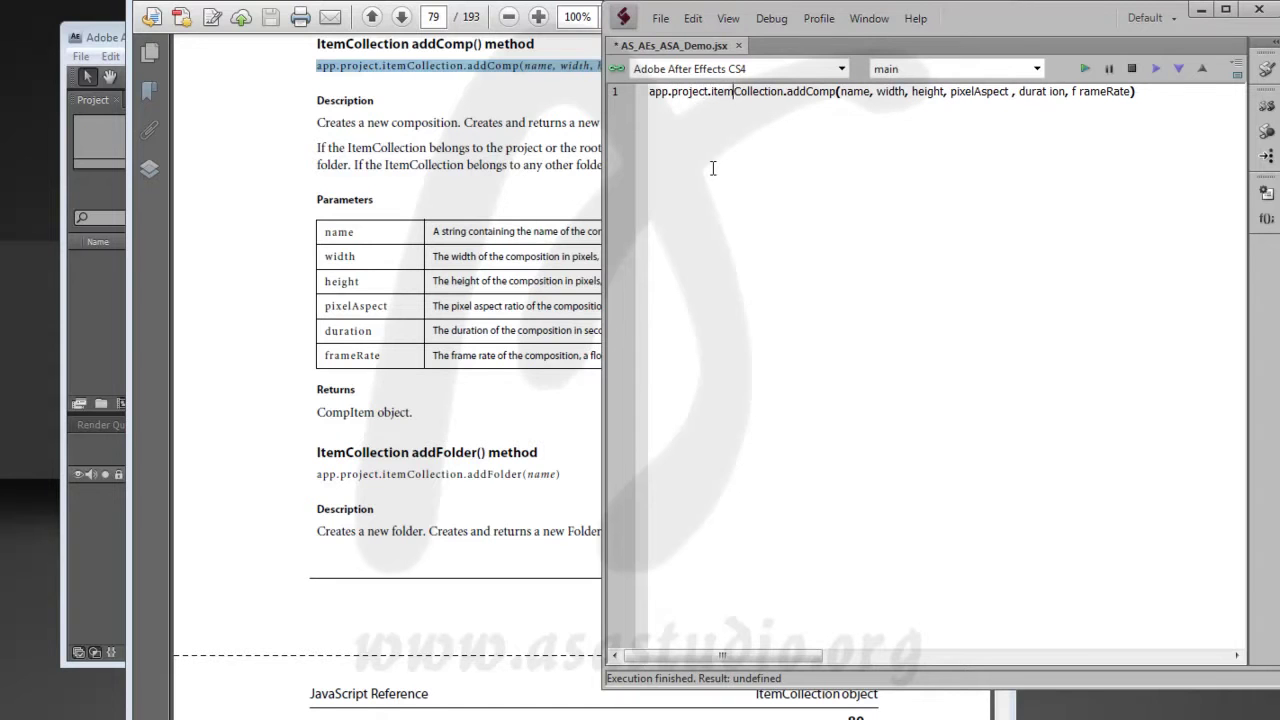
pyautogui.press('Right')
pyautogui.press('Right')
pyautogui.press('Right')
pyautogui.press('Right')
pyautogui.press('Right')
pyautogui.hotkey('shift', 'Left')
pyautogui.hotkey('shift', 'Left')
pyautogui.hotkey('shift', 'Left')
pyautogui.hotkey('shift', 'Left')
pyautogui.hotkey('shift', 'Left')
pyautogui.hotkey('shift', 'Left')
pyautogui.hotkey('shift', 'Left')
pyautogui.hotkey('shift', 'Left')
pyautogui.hotkey('shift', 'Left')
pyautogui.hotkey('shift', 'Left')
pyautogui.write('s')
pyautogui.press('Right')
pyautogui.press('Escape')
pyautogui.press('Right')
pyautogui.press('Right')
pyautogui.press('Right')
pyautogui.press('Right')
# - Fill addComp's name, width and height arguments with "ASA Demo", 1280 and 720
pyautogui.hotkey('shift', 'Right')
pyautogui.hotkey('shift', 'Right')
pyautogui.hotkey('shift', 'Right')
pyautogui.hotkey('shift', 'Right')
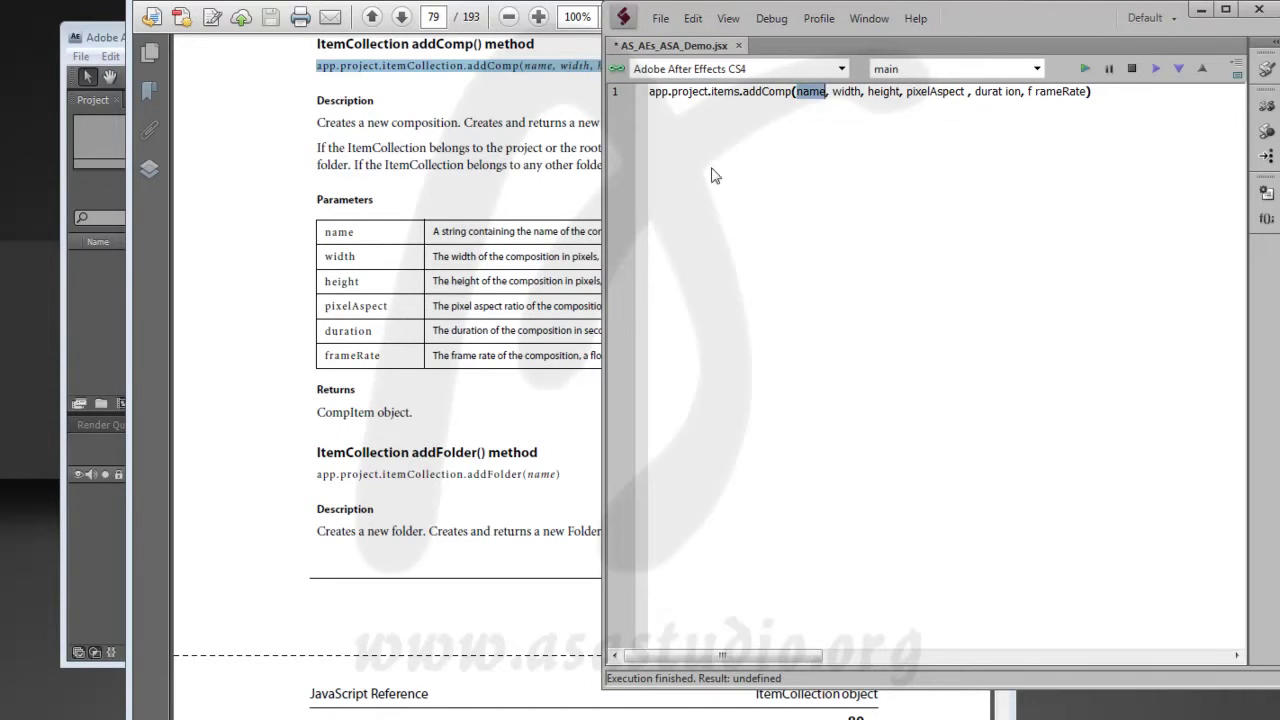
pyautogui.write('""')
pyautogui.write('ASA Demo')
pyautogui.press('Right')
pyautogui.press('Right')
pyautogui.press('Right')
pyautogui.hotkey('shift', 'Right')
pyautogui.hotkey('shift', 'Right')
pyautogui.hotkey('shift', 'Right')
pyautogui.hotkey('shift', 'Right')
pyautogui.hotkey('shift', 'Right')
pyautogui.write('1280')
pyautogui.press('Right')
pyautogui.press('Right')
pyautogui.hotkey('shift', 'Right')
pyautogui.hotkey('shift', 'Right')
pyautogui.hotkey('shift', 'Right')
pyautogui.hotkey('shift', 'Right')
pyautogui.hotkey('shift', 'Right')
pyautogui.hotkey('shift', 'Right')
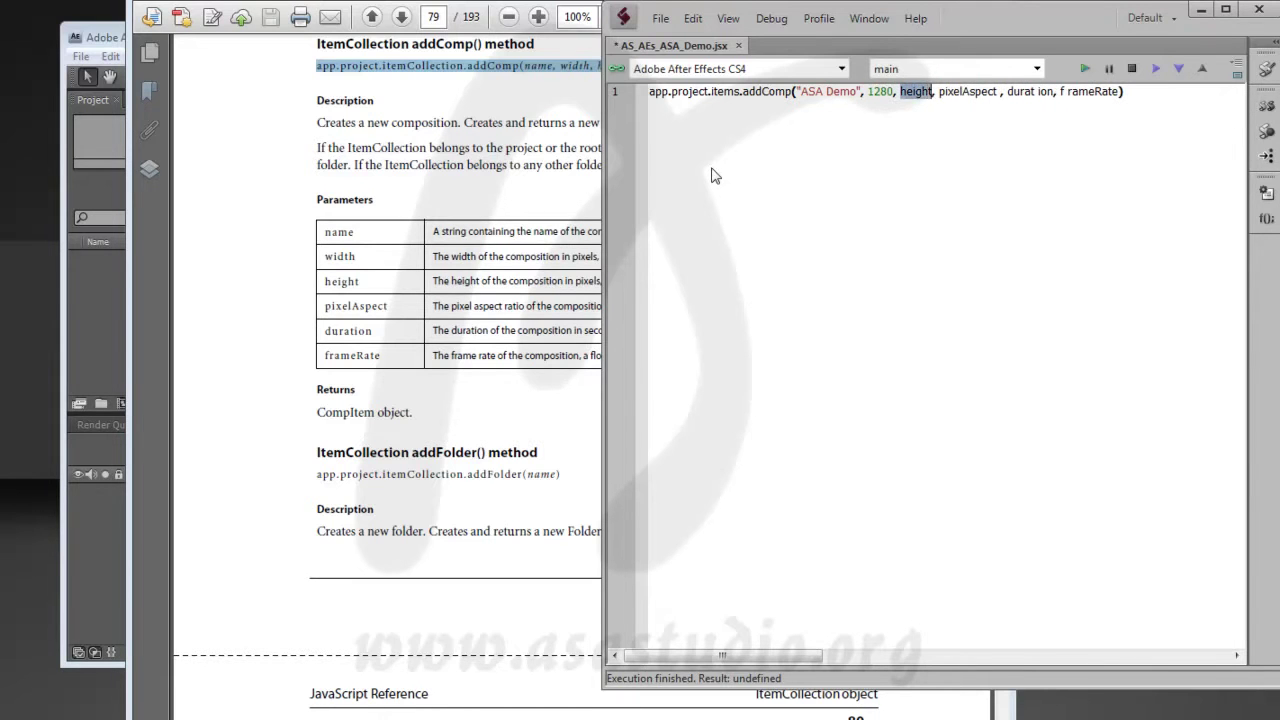
pyautogui.write('720')
# - Set the remaining addComp arguments to pixel aspect 1, duration 10 and frame rate 25
pyautogui.press('Right')
pyautogui.press('Right')
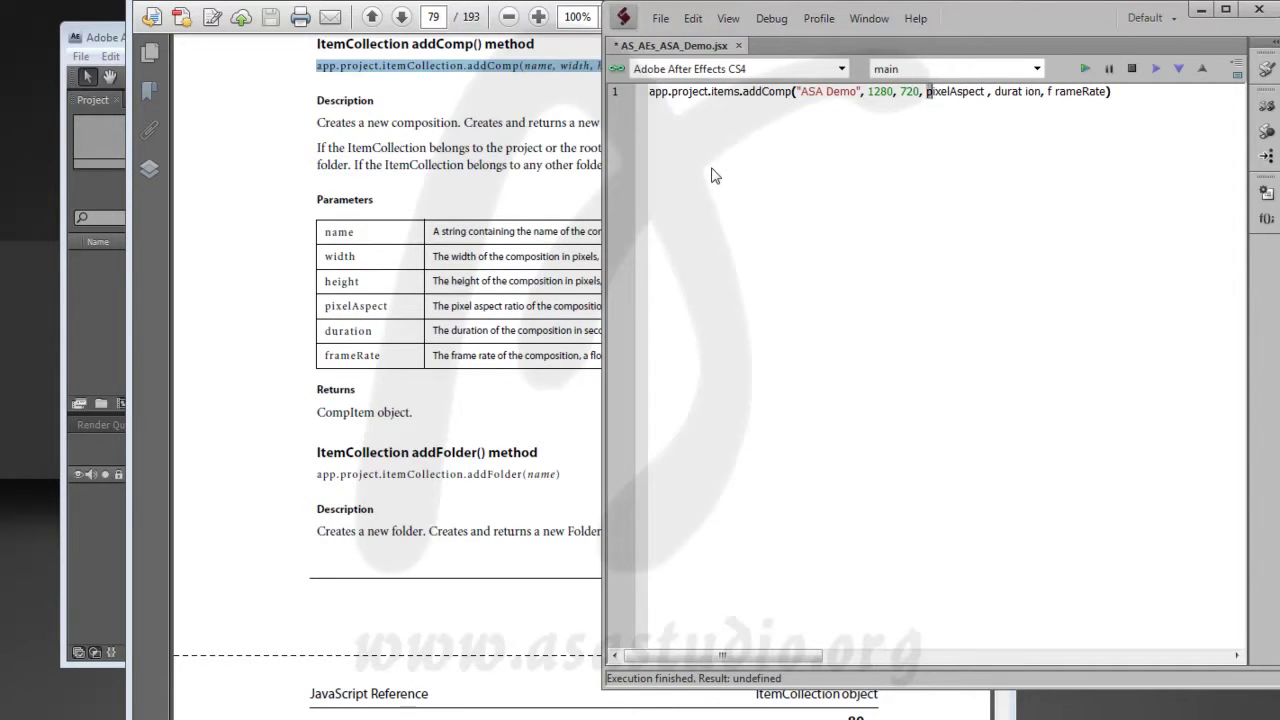
pyautogui.hotkey('shift', 'Right')
pyautogui.hotkey('shift', 'Right')
pyautogui.hotkey('shift', 'Right')
pyautogui.hotkey('shift', 'Right')
pyautogui.hotkey('shift', 'Right')
pyautogui.hotkey('shift', 'Right')
pyautogui.hotkey('shift', 'Right')
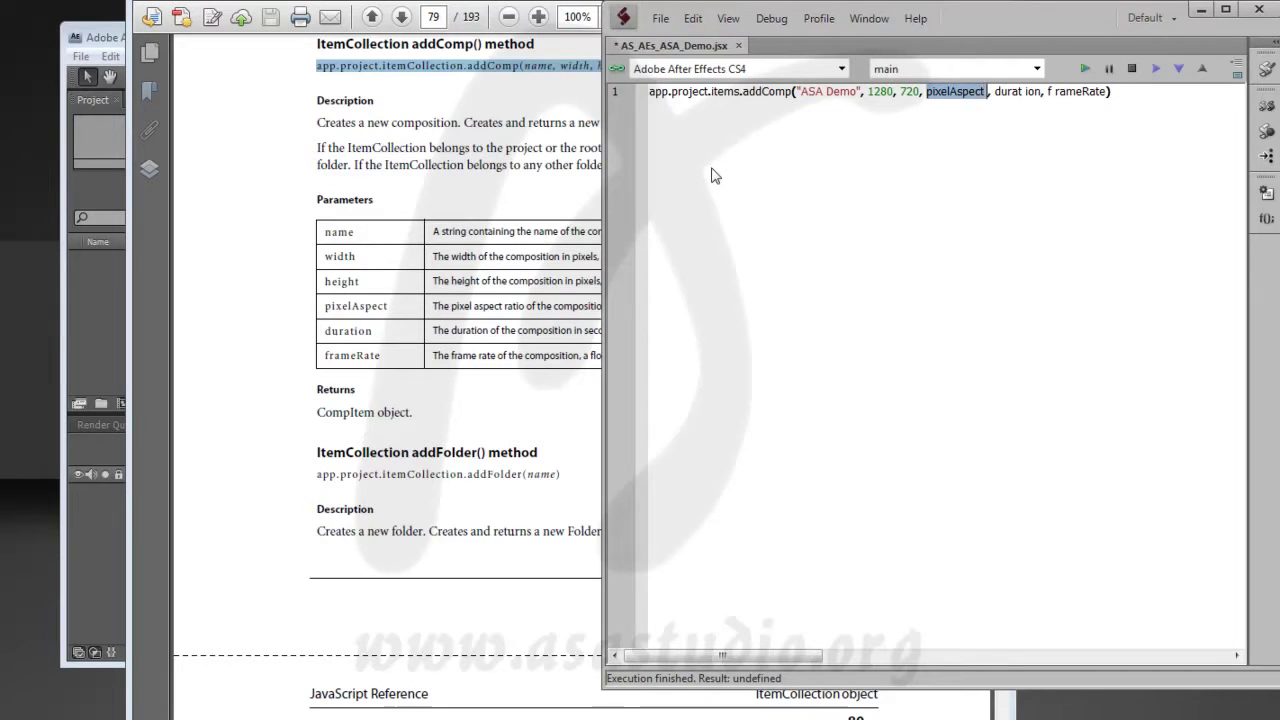
pyautogui.write('1')
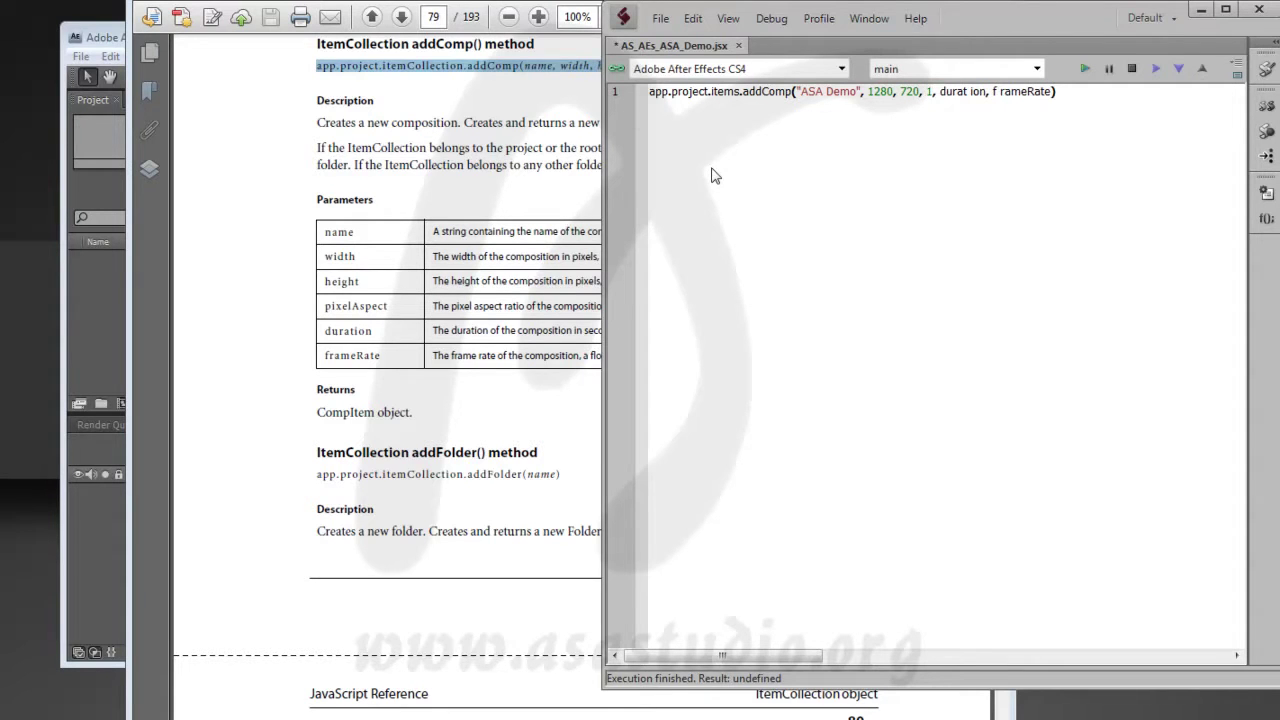
pyautogui.press('Right')
pyautogui.hotkey('shift', 'Right')
pyautogui.hotkey('shift', 'Right')
pyautogui.hotkey('shift', 'Right')
pyautogui.hotkey('shift', 'Right')
pyautogui.hotkey('shift', 'Right')
pyautogui.hotkey('shift', 'Right')
pyautogui.write('10')
pyautogui.hotkey('shift', 'Right')
pyautogui.hotkey('shift', 'Right')
pyautogui.hotkey('shift', 'Right')
pyautogui.hotkey('shift', 'Right')
pyautogui.hotkey('shift', 'Right')
pyautogui.hotkey('shift', 'Right')
pyautogui.hotkey('shift', 'Right')
pyautogui.hotkey('shift', 'Right')
pyautogui.hotkey('shift', 'Right')
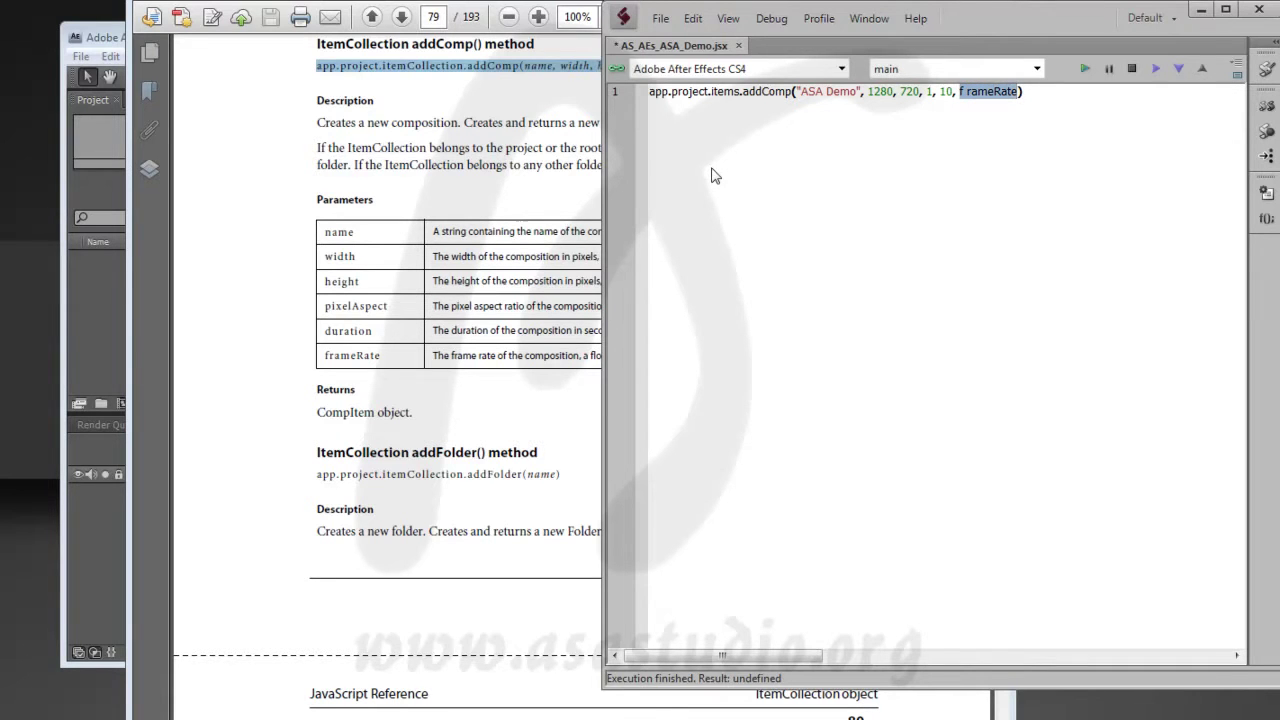
pyautogui.write('25')
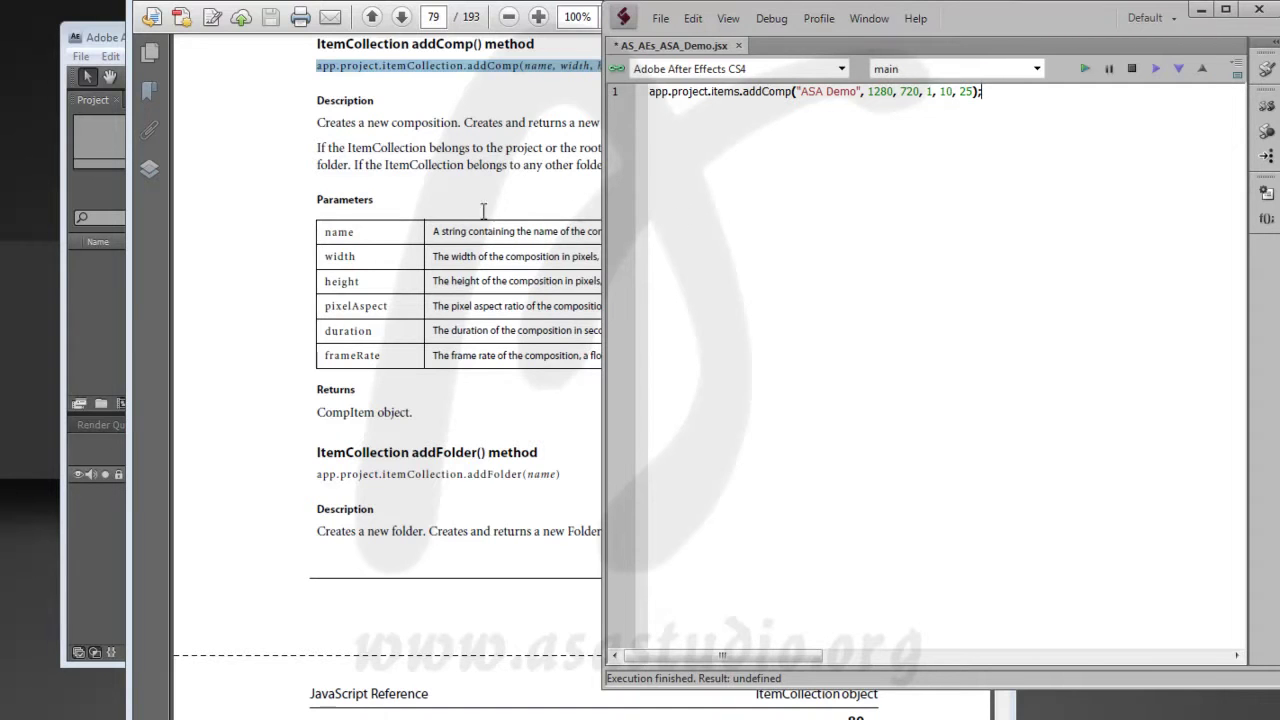
# - Run the script on the empty project and open the resulting ASA Demo composition
pyautogui.click(113, 40)
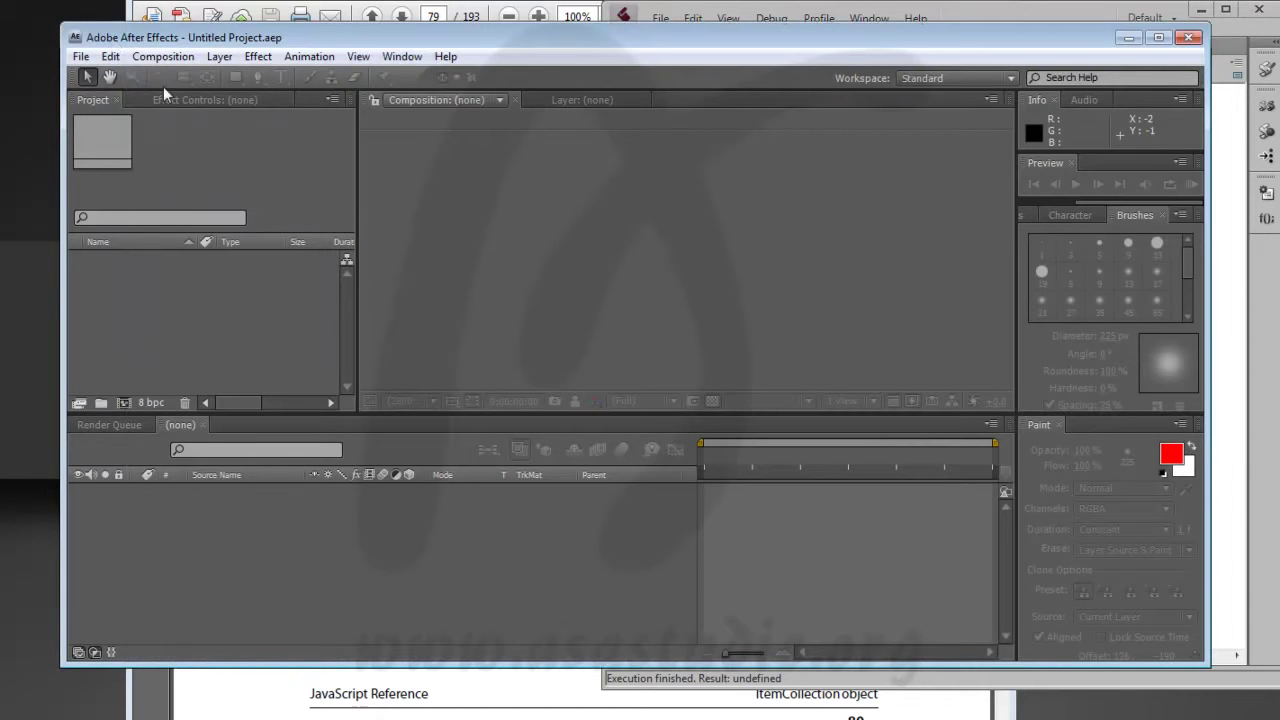
pyautogui.click(128, 270)
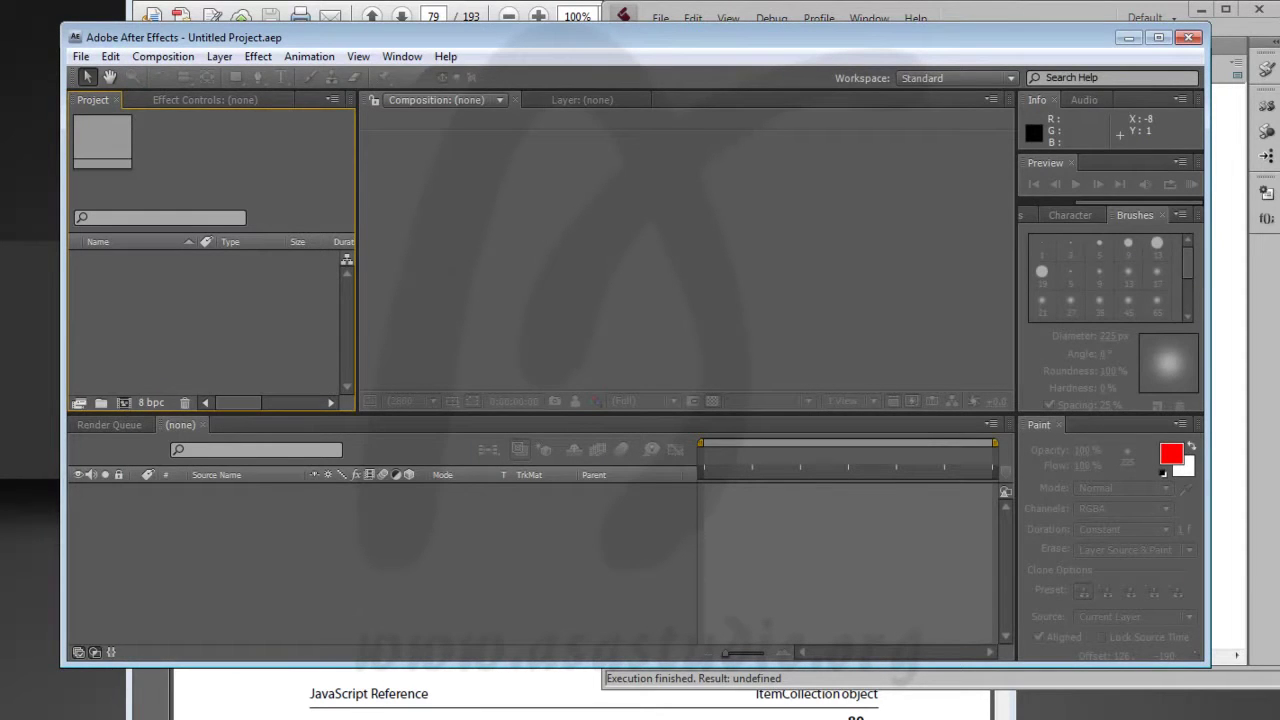
pyautogui.click(700, 678)
pyautogui.click(1081, 67)
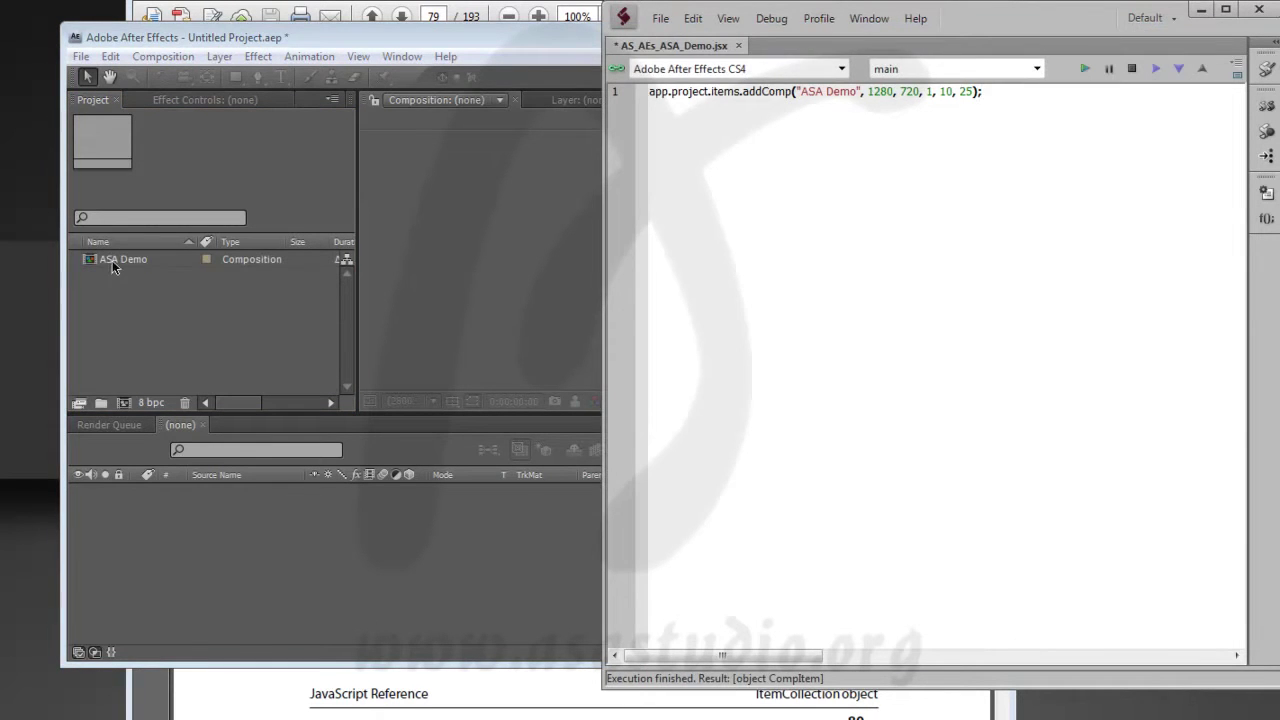
pyautogui.click(112, 260)
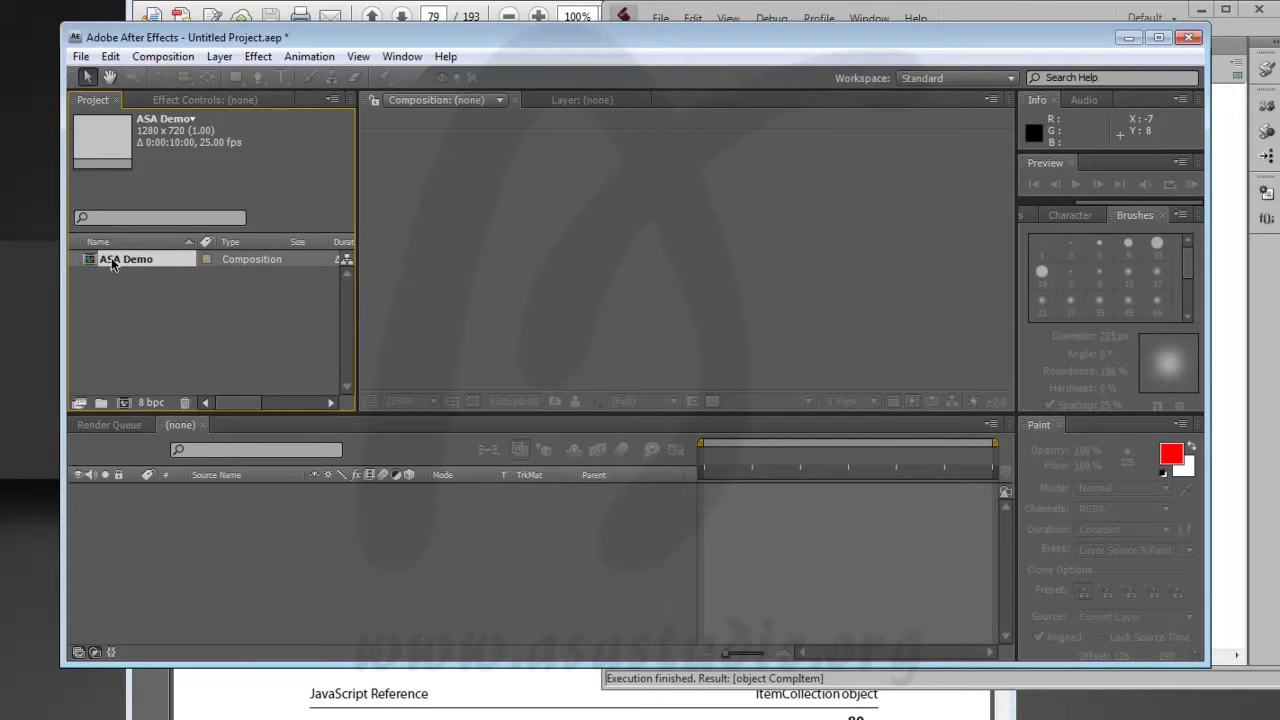
pyautogui.doubleClick(113, 262)
# - Check the ASA Demo composition settings, including duration, and cancel without changes
pyautogui.rightClick(176, 508)
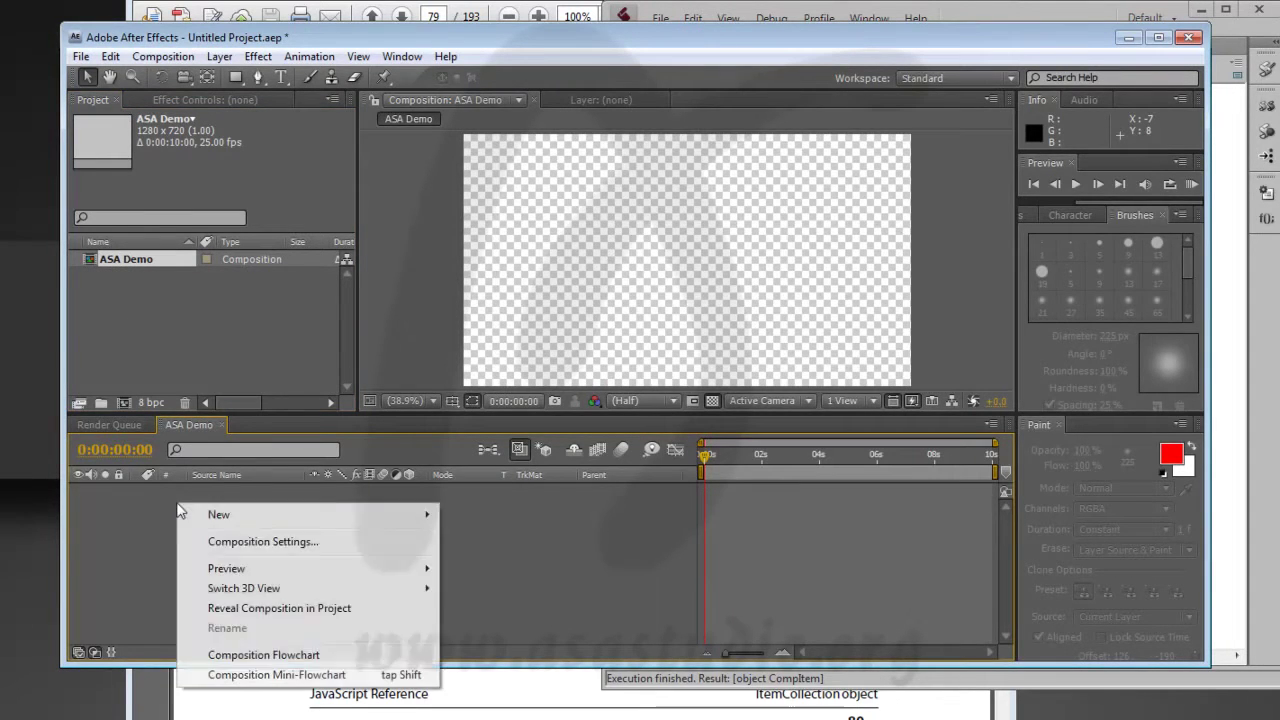
pyautogui.click(265, 539)
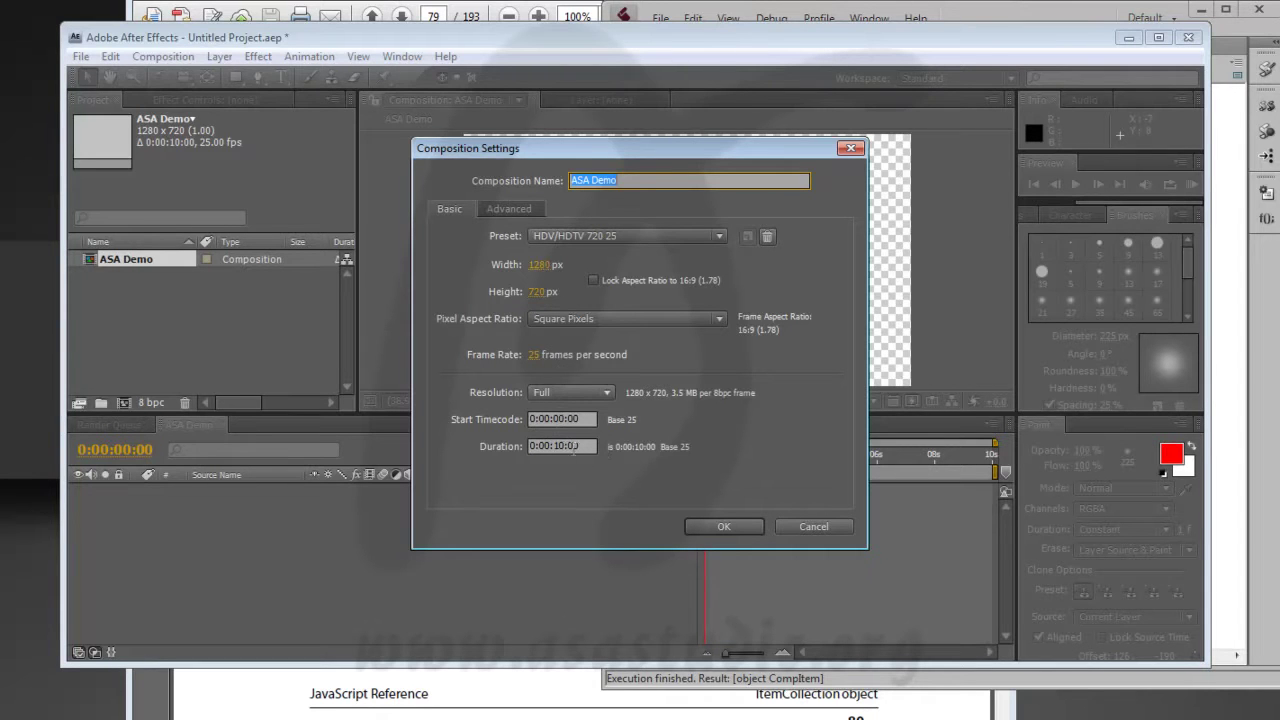
pyautogui.moveTo(555, 449); pyautogui.dragTo(566, 449)
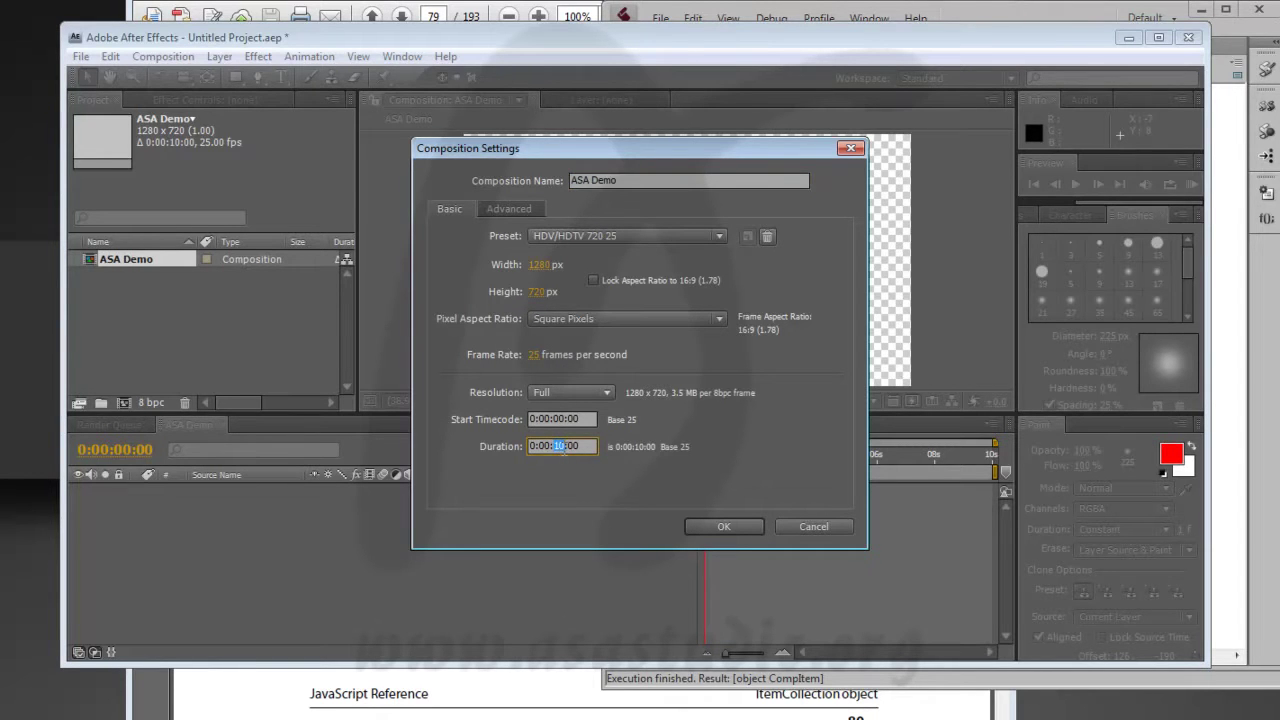
pyautogui.click(843, 527)
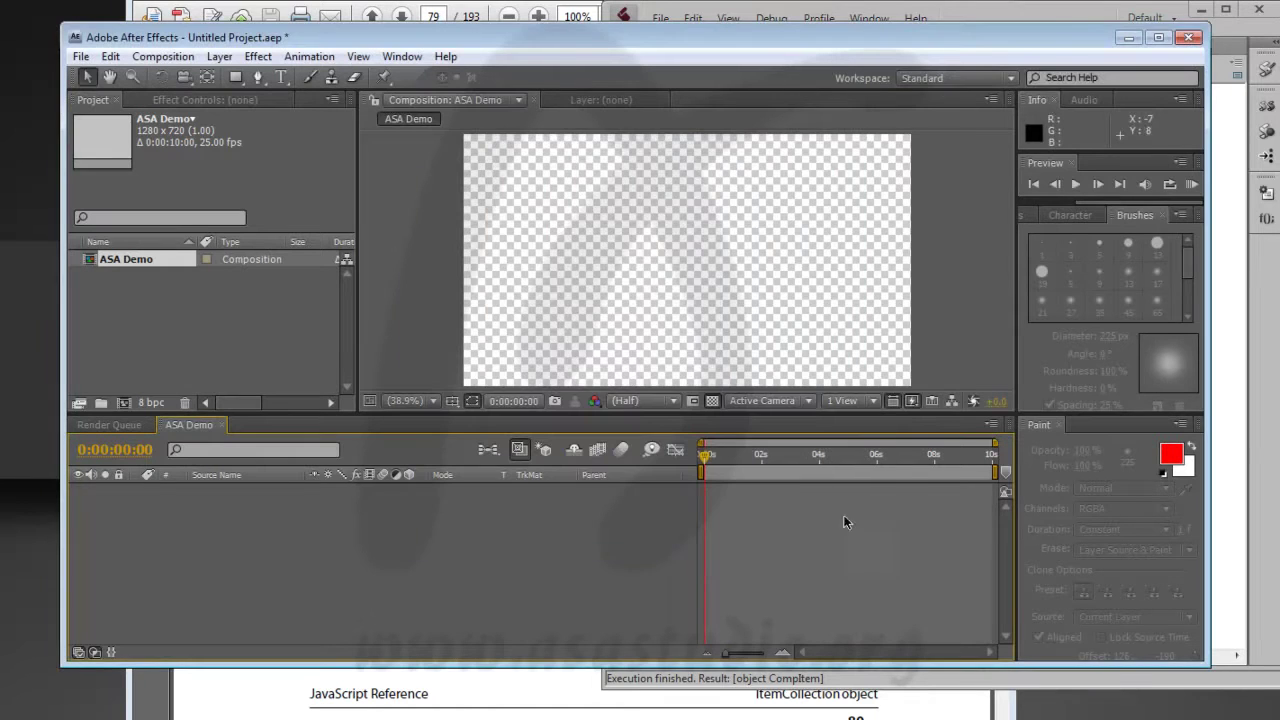
# - Delete the test ASA Demo composition and begin line 2 with var aktifComp=app.project.item
pyautogui.click(1056, 15)
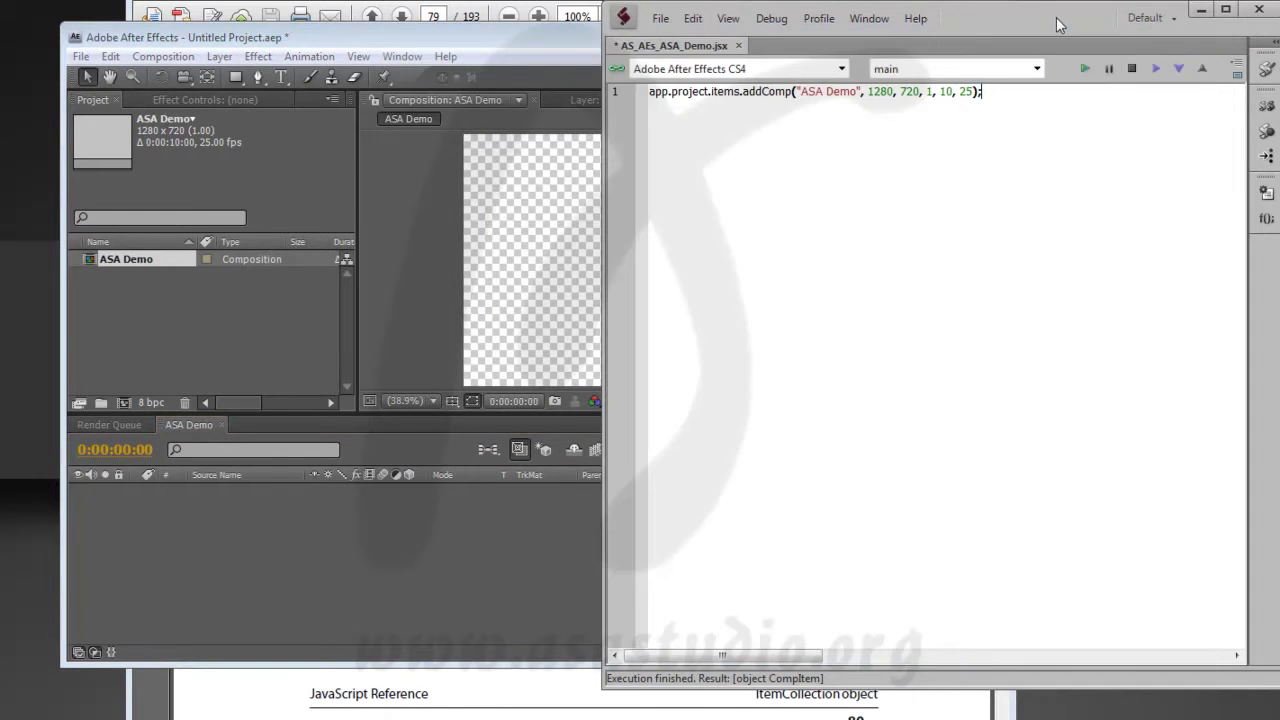
pyautogui.click(116, 261)
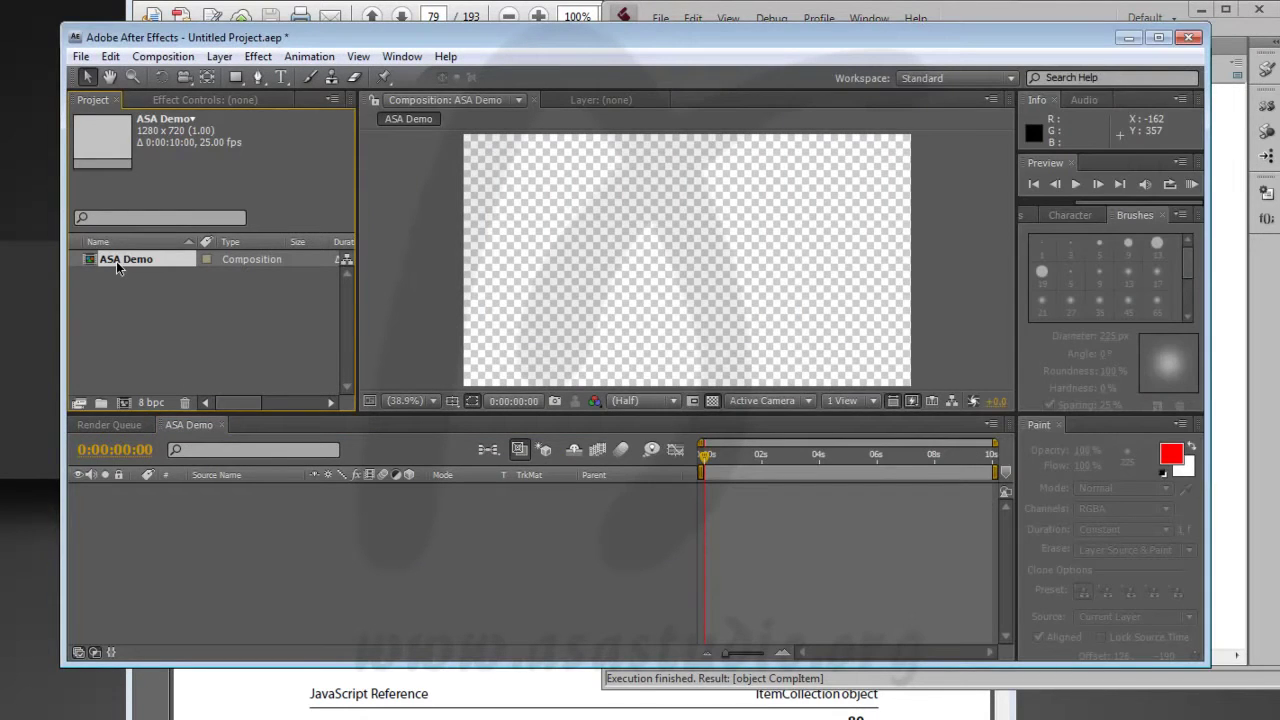
pyautogui.press('Delete')
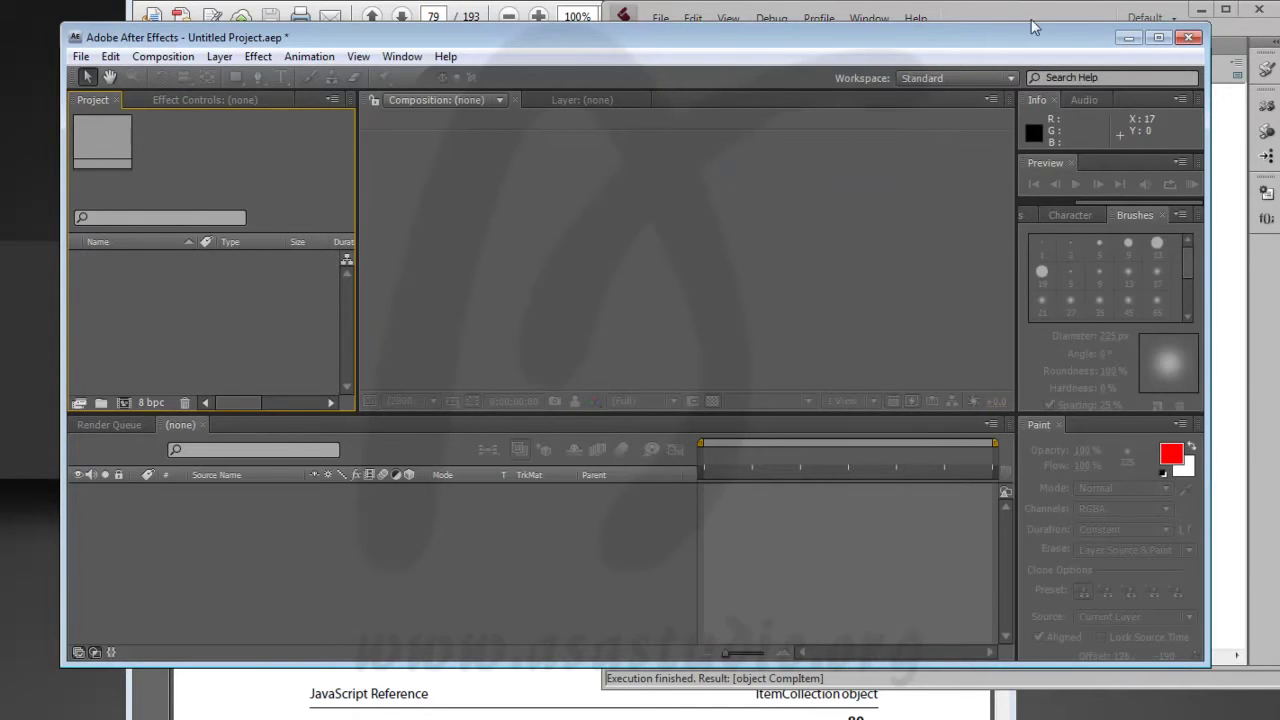
pyautogui.click(1031, 25)
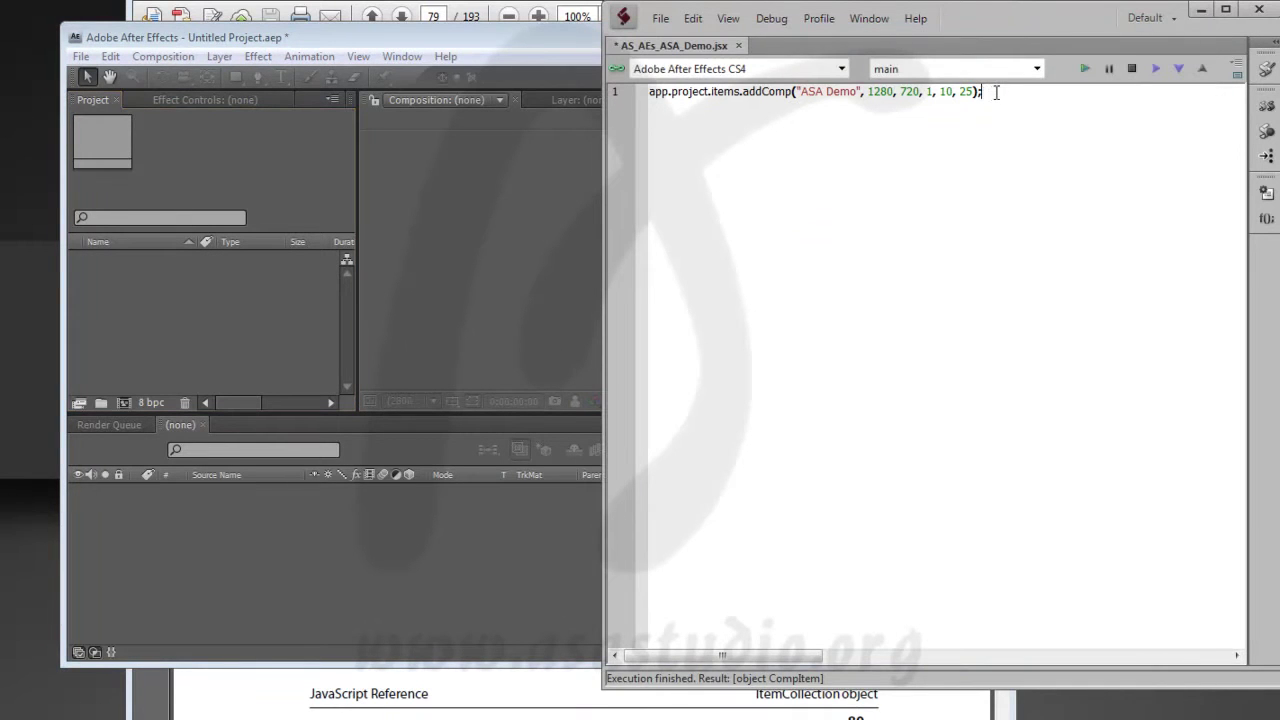
pyautogui.write('var')
pyautogui.write(' aktifComp=a')
pyautogui.write('pp.project.item')
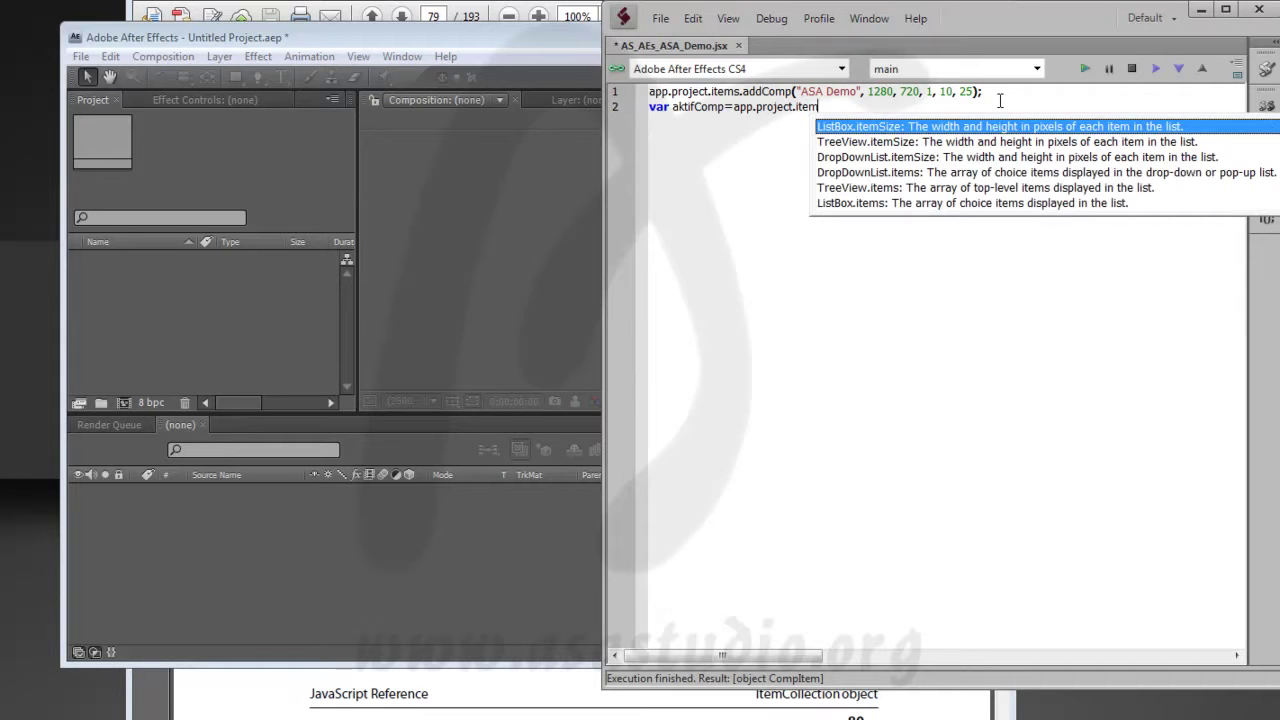
# - Complete line 2 as var aktifComp=app.project.item(1);
pyautogui.press('Escape')
pyautogui.write('()')
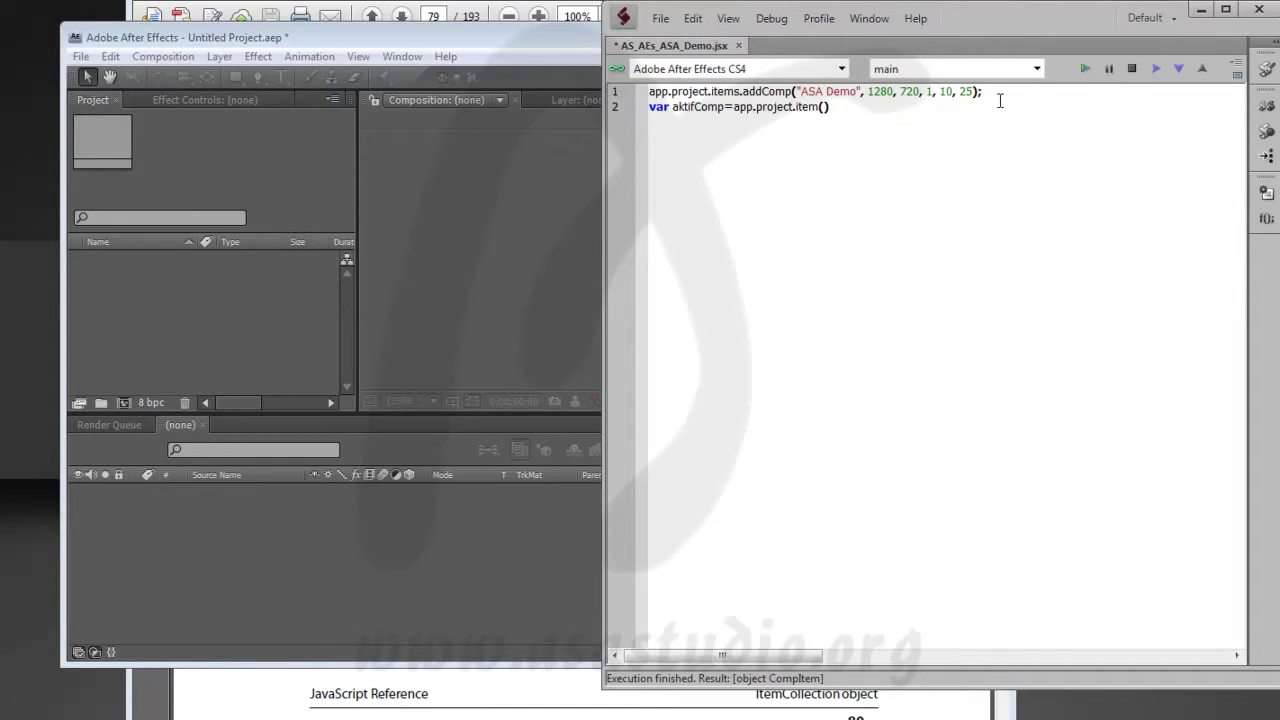
pyautogui.write('1')
pyautogui.moveTo(984, 91)
pyautogui.mouseDown()
pyautogui.moveTo(648, 91)
pyautogui.moveTo(836, 106)
pyautogui.mouseUp()
pyautogui.click(882, 106)
pyautogui.write(';')
pyautogui.write('a')
pyautogui.write('d')
pyautogui.write('d')
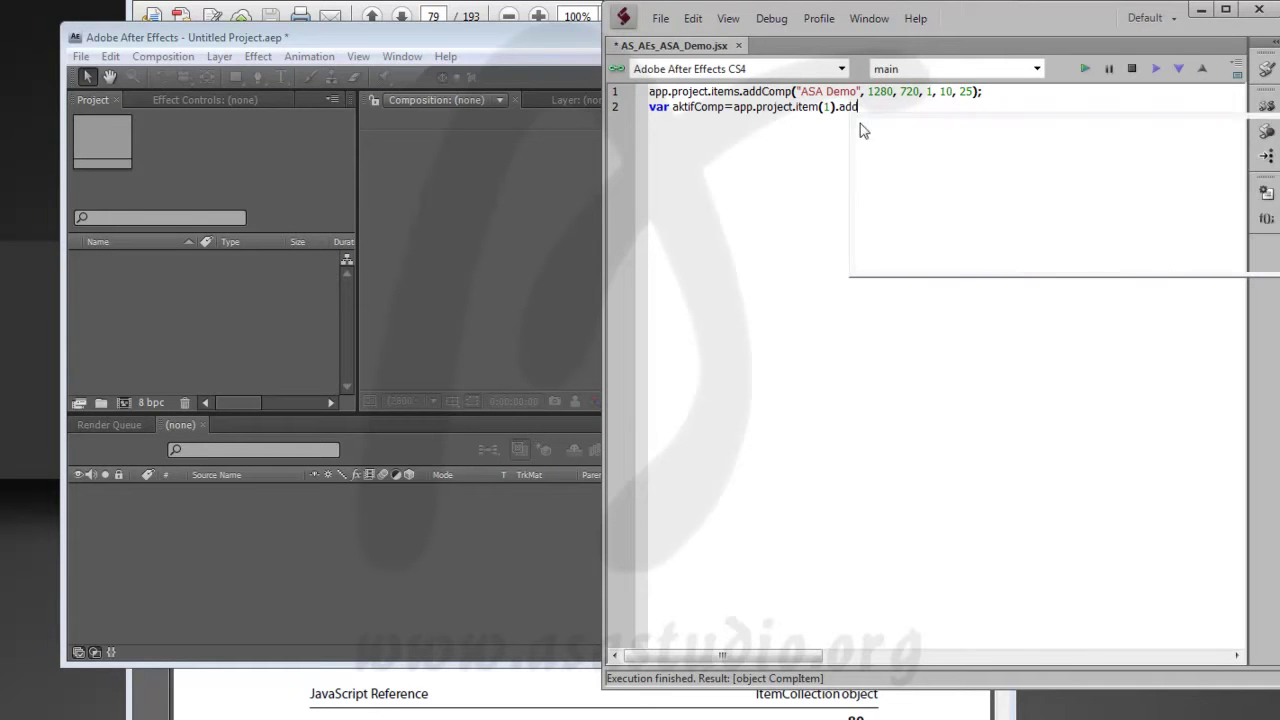
pyautogui.write('Nu')
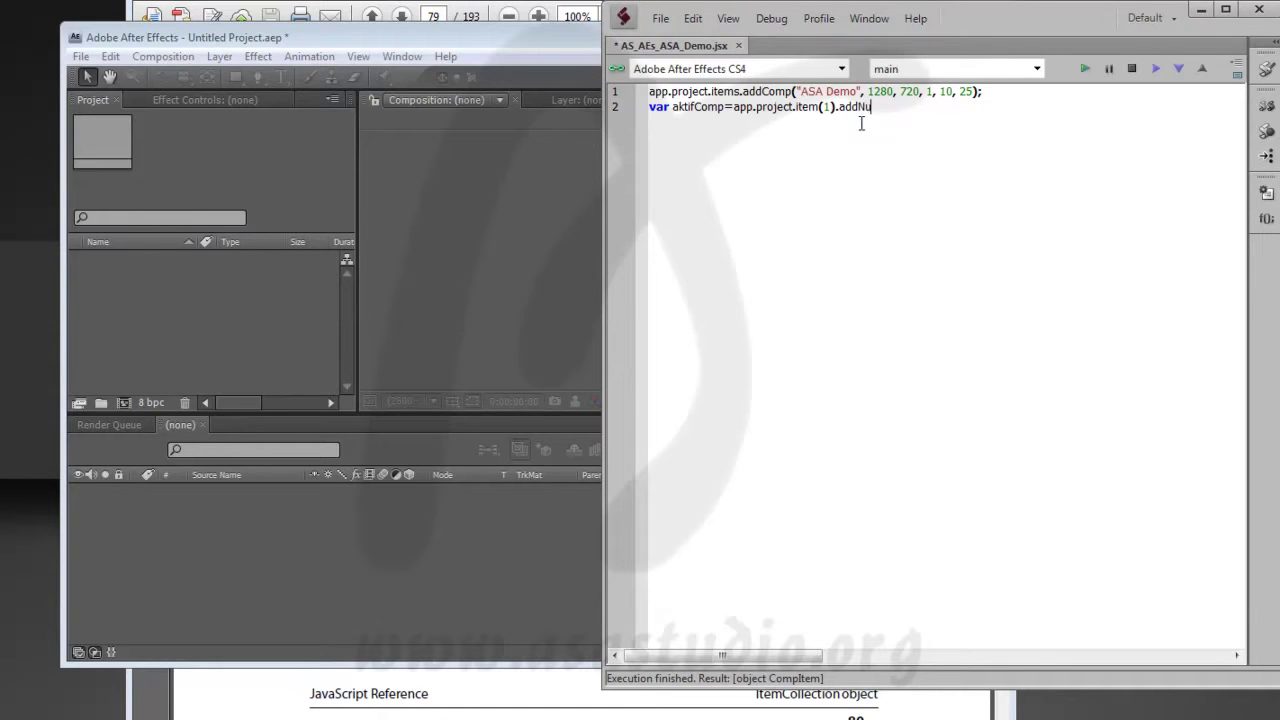
pyautogui.write('ll();')
# - Move the addNull call to its own line as aktifComp.addNull() and run, which errors as undefined
pyautogui.moveTo(835, 108); pyautogui.dragTo(915, 101)
pyautogui.press('BackSpace')
pyautogui.click(862, 108)
pyautogui.write('aktif')
pyautogui.write('Comp')
pyautogui.write('.addNull')
pyautogui.write('()')
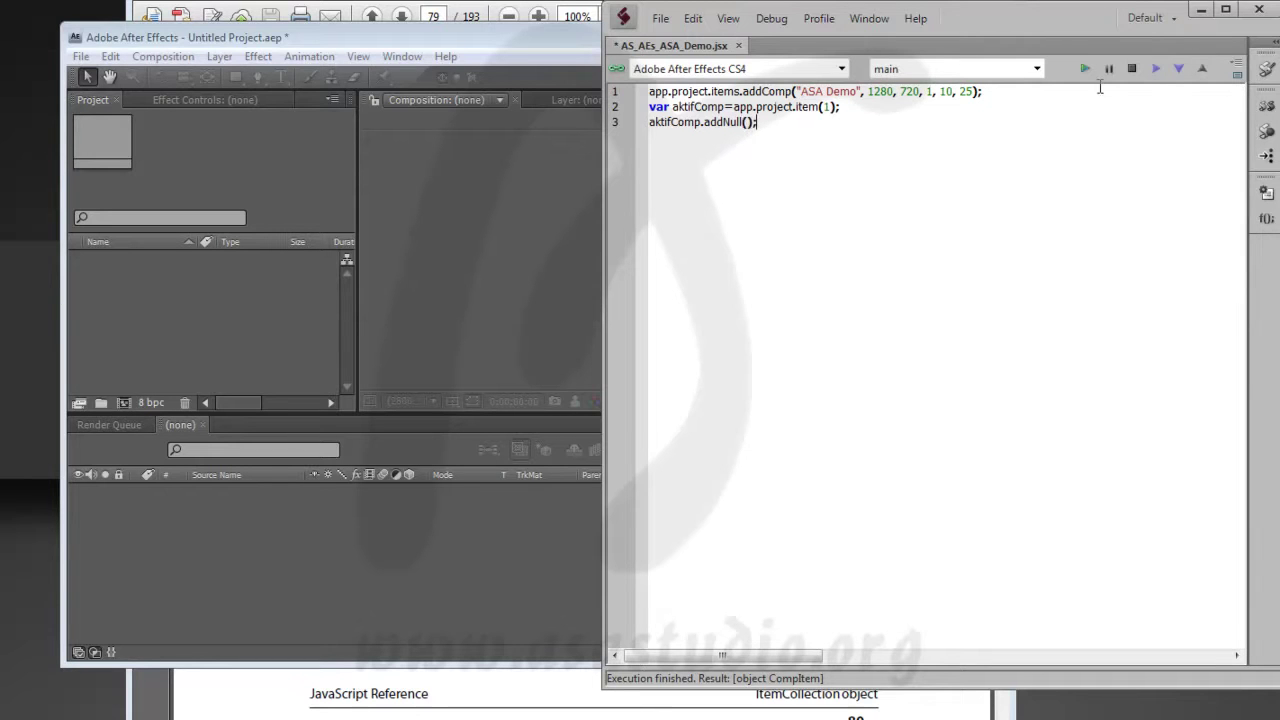
pyautogui.click(1085, 69)
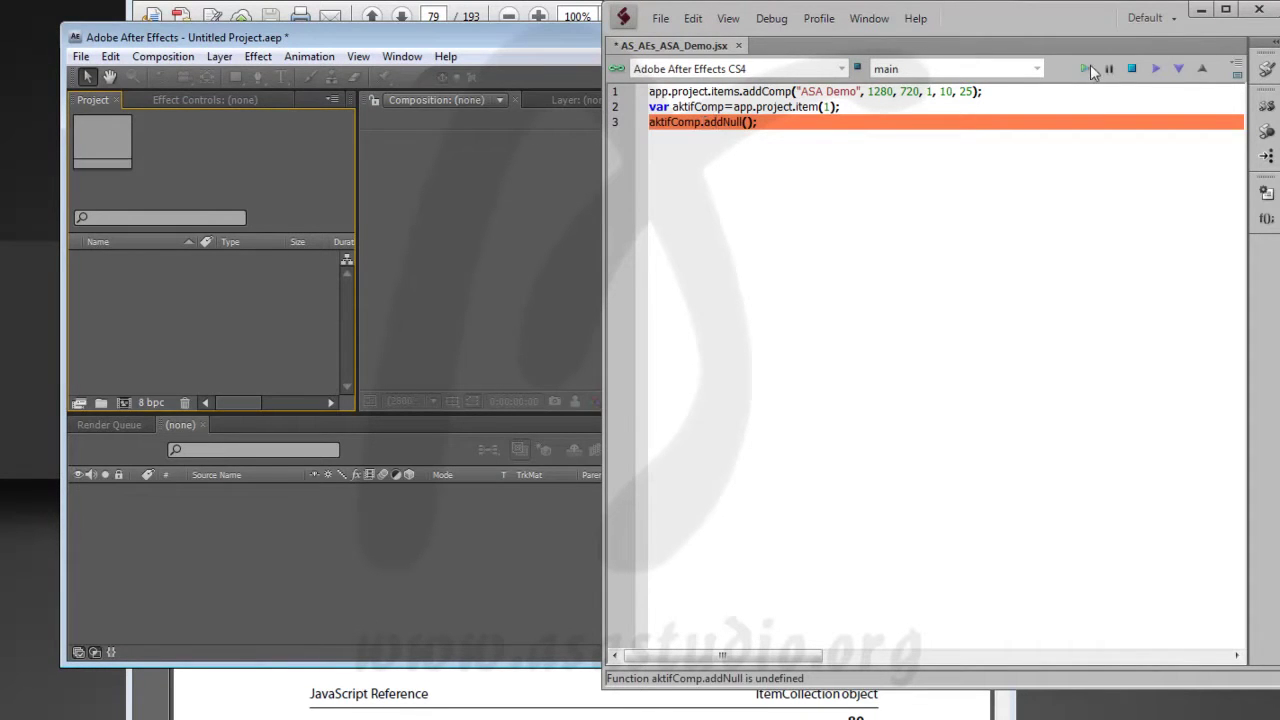
# - Change line 3 to aktifComp.layers.addNull(), rerun successfully, and delete the generated project items
pyautogui.click(1131, 67)
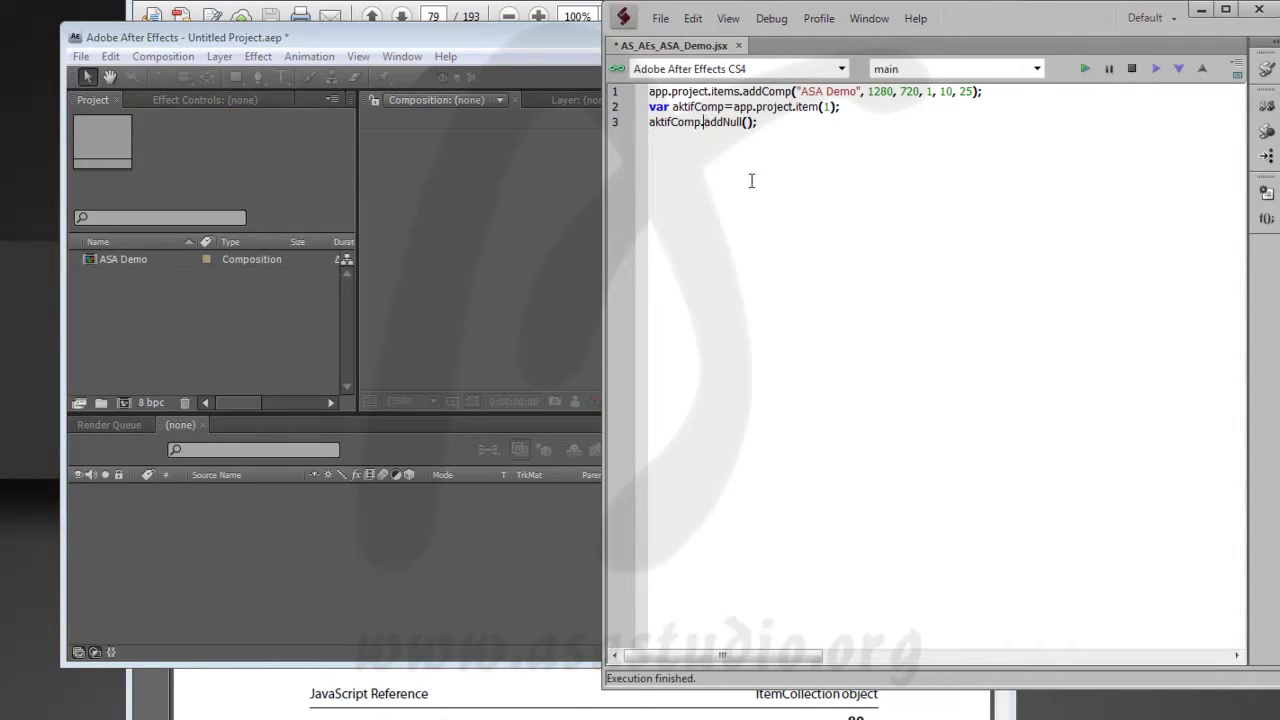
pyautogui.write('layers.')
pyautogui.click(1085, 69)
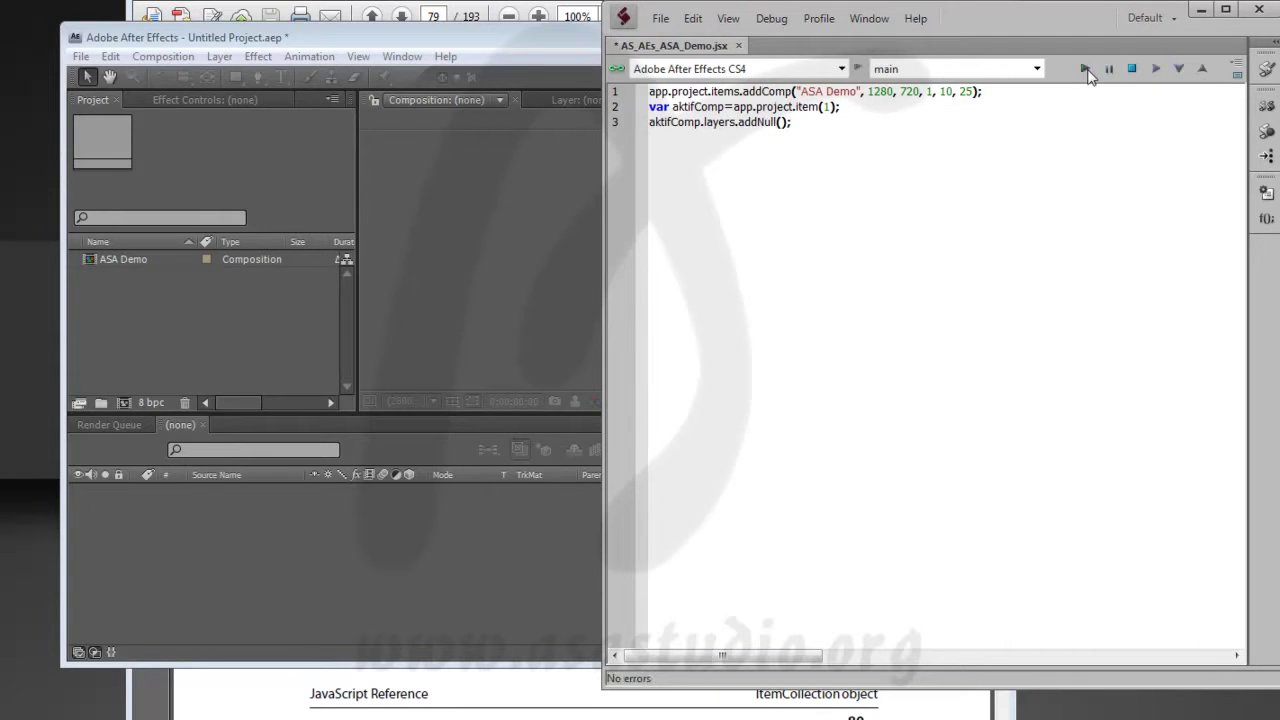
pyautogui.click(145, 327)
pyautogui.moveTo(128, 330); pyautogui.dragTo(136, 262)
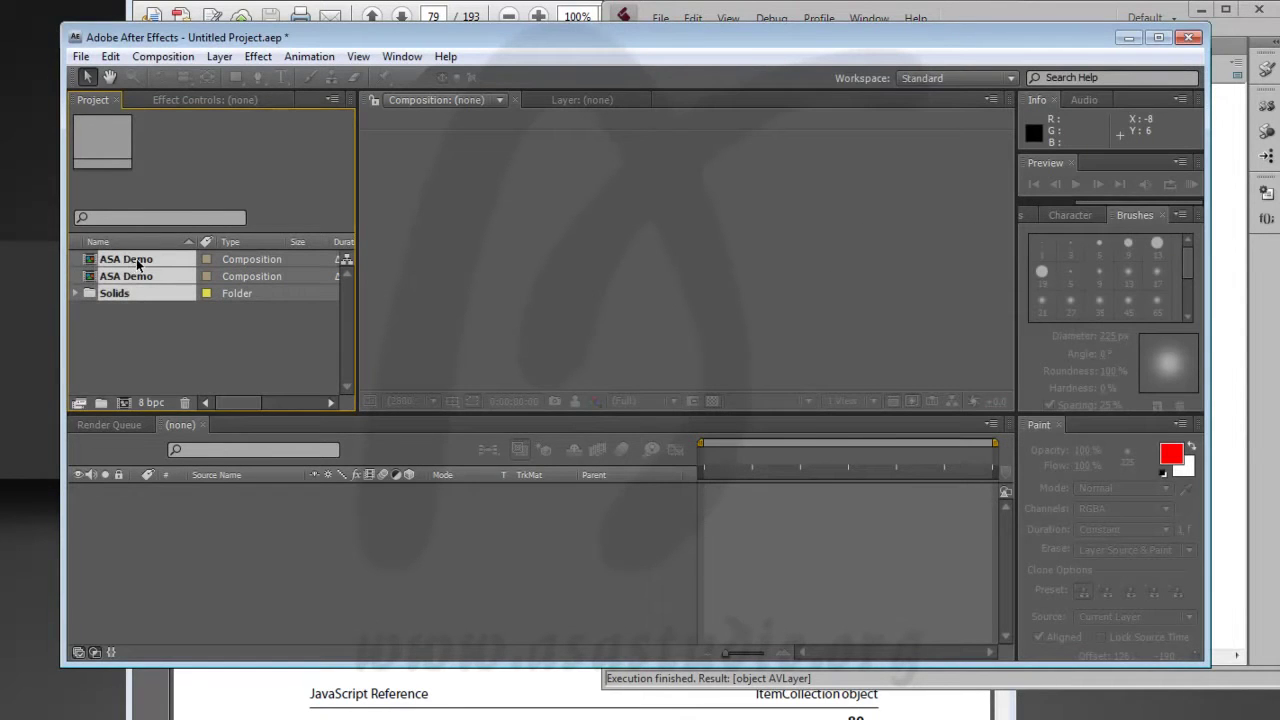
pyautogui.press('Delete')
pyautogui.click(742, 414)
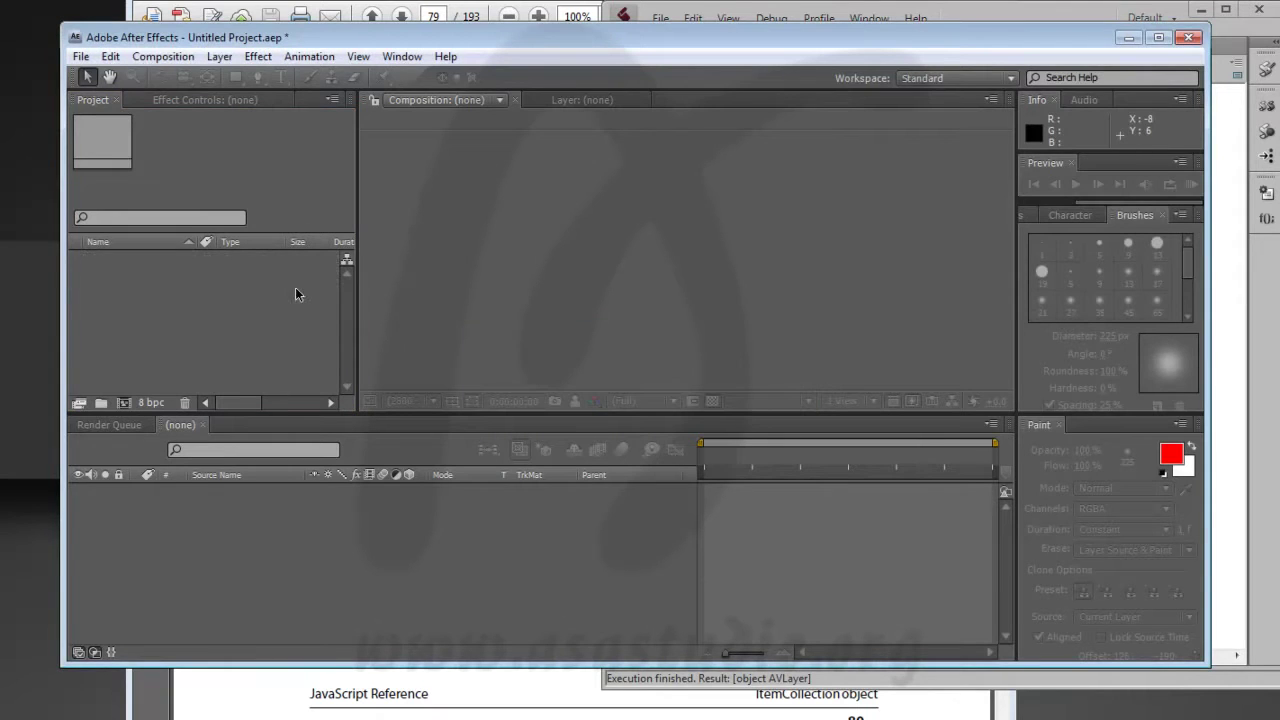
# - Save the script from ExtendScript Toolkit's File menu
pyautogui.click(960, 15)
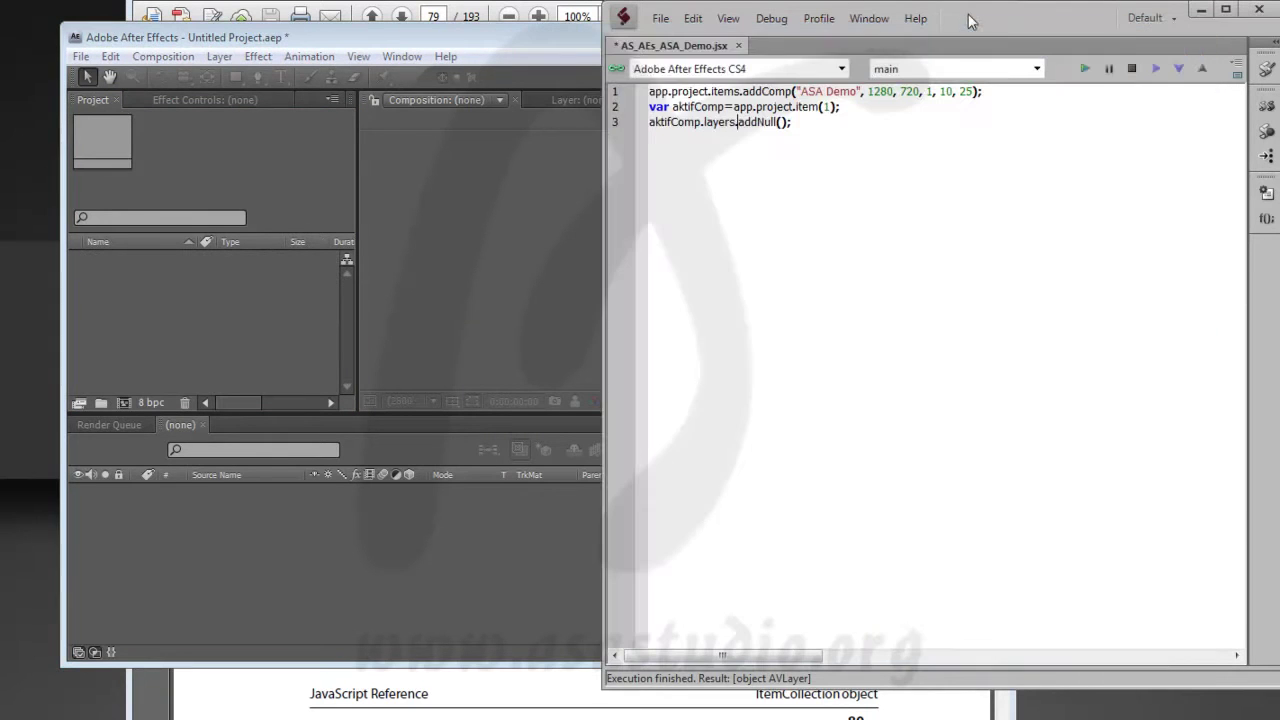
pyautogui.click(664, 20)
pyautogui.click(687, 98)
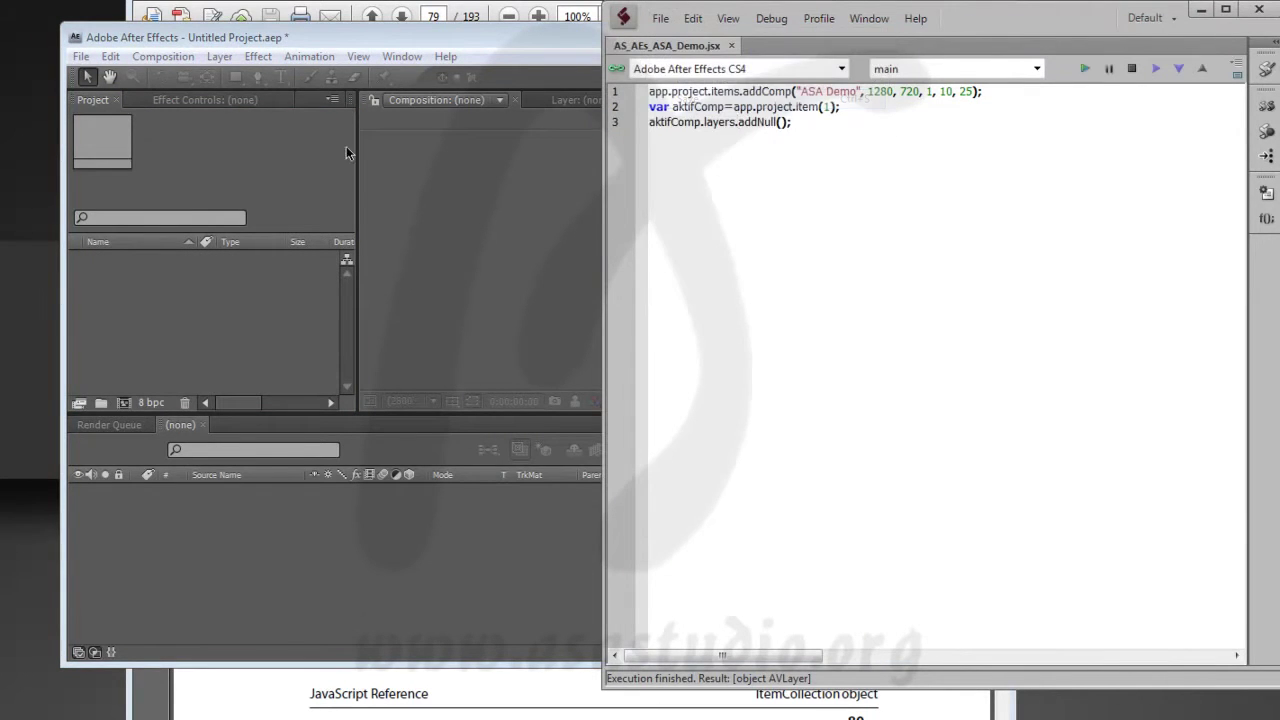
pyautogui.click(82, 57)
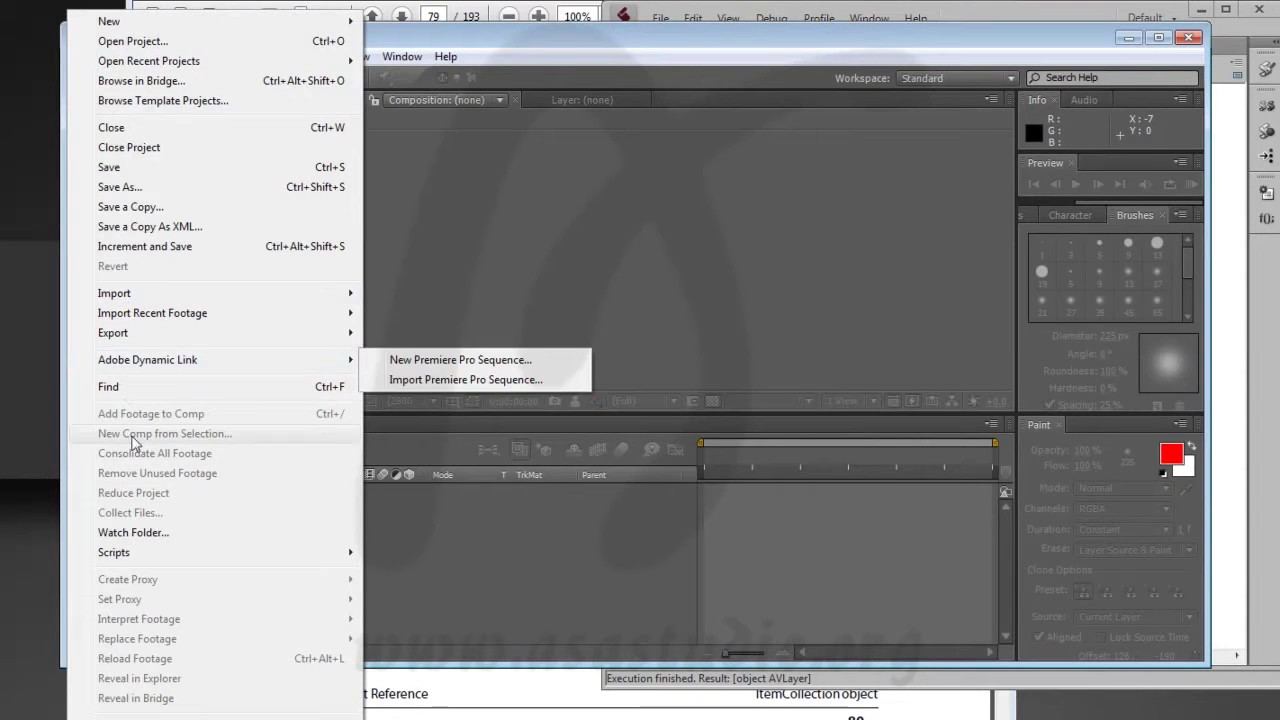
# - Run AS_AEs_ASA_Demo.jsx via Run Script File and open the new ASA Demo composition with Null 1
pyautogui.moveTo(364, 560)
pyautogui.click(472, 308)
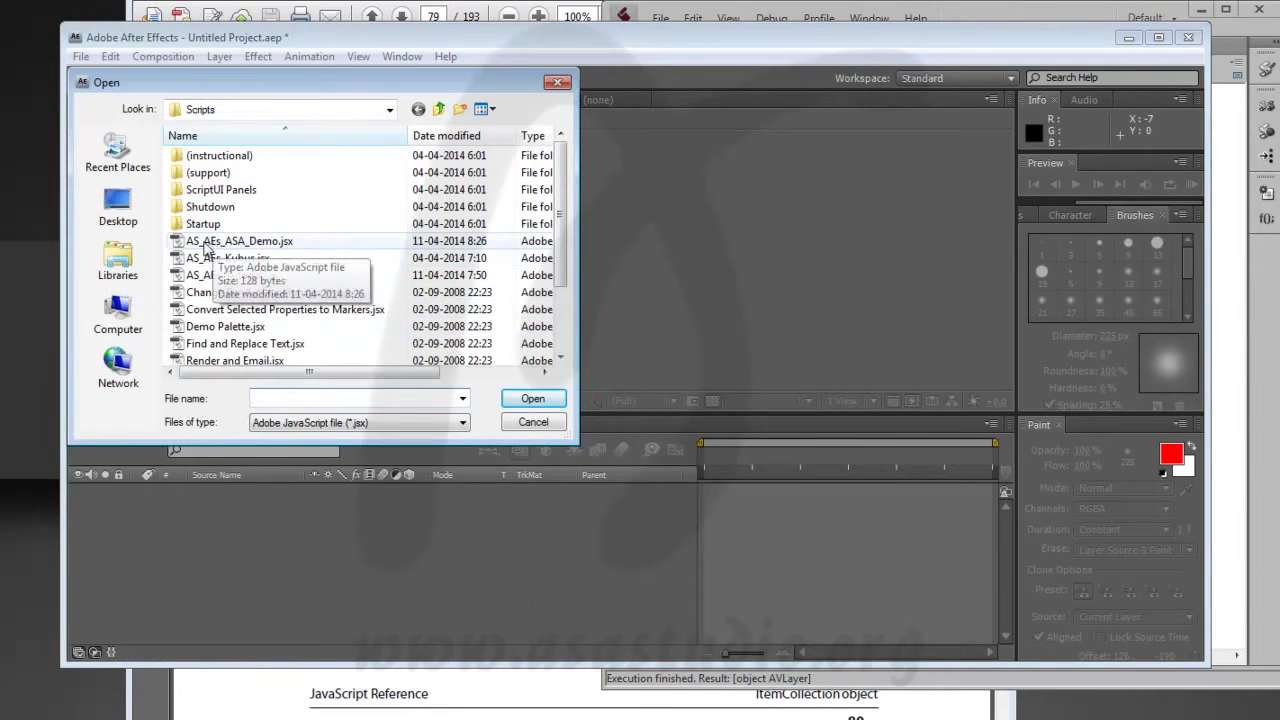
pyautogui.click(214, 243)
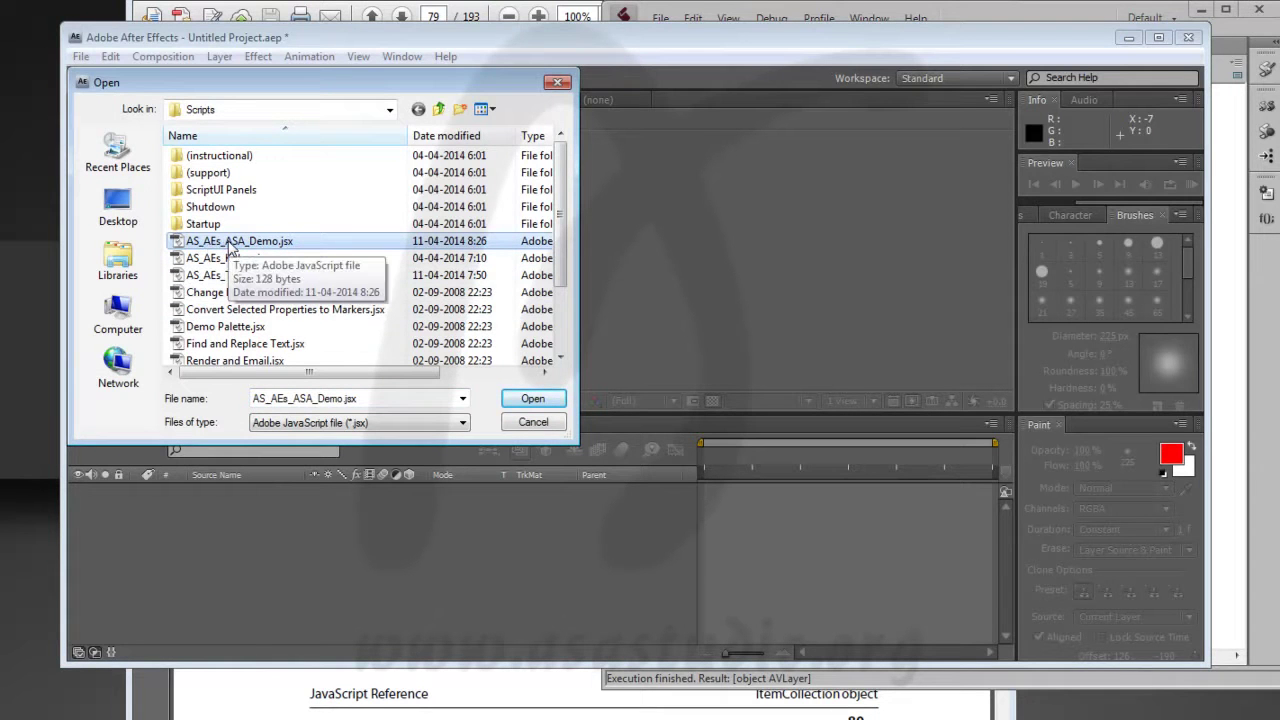
pyautogui.click(523, 399)
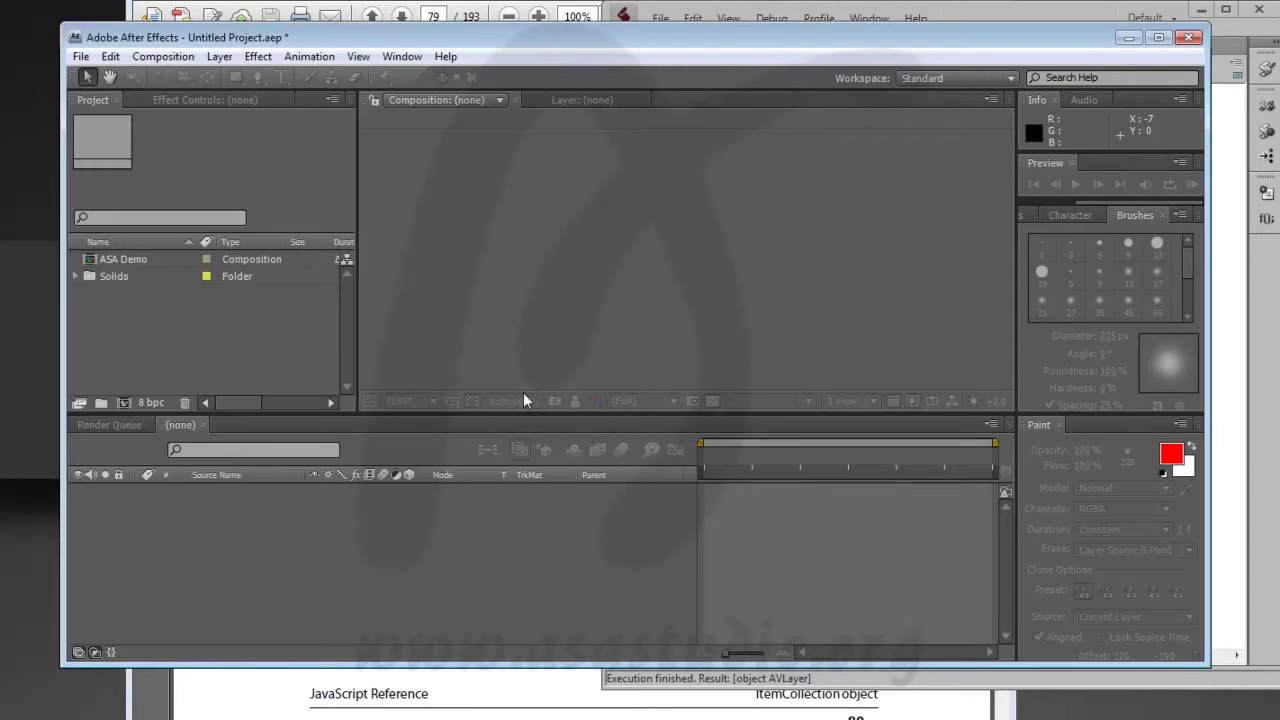
pyautogui.click(115, 259)
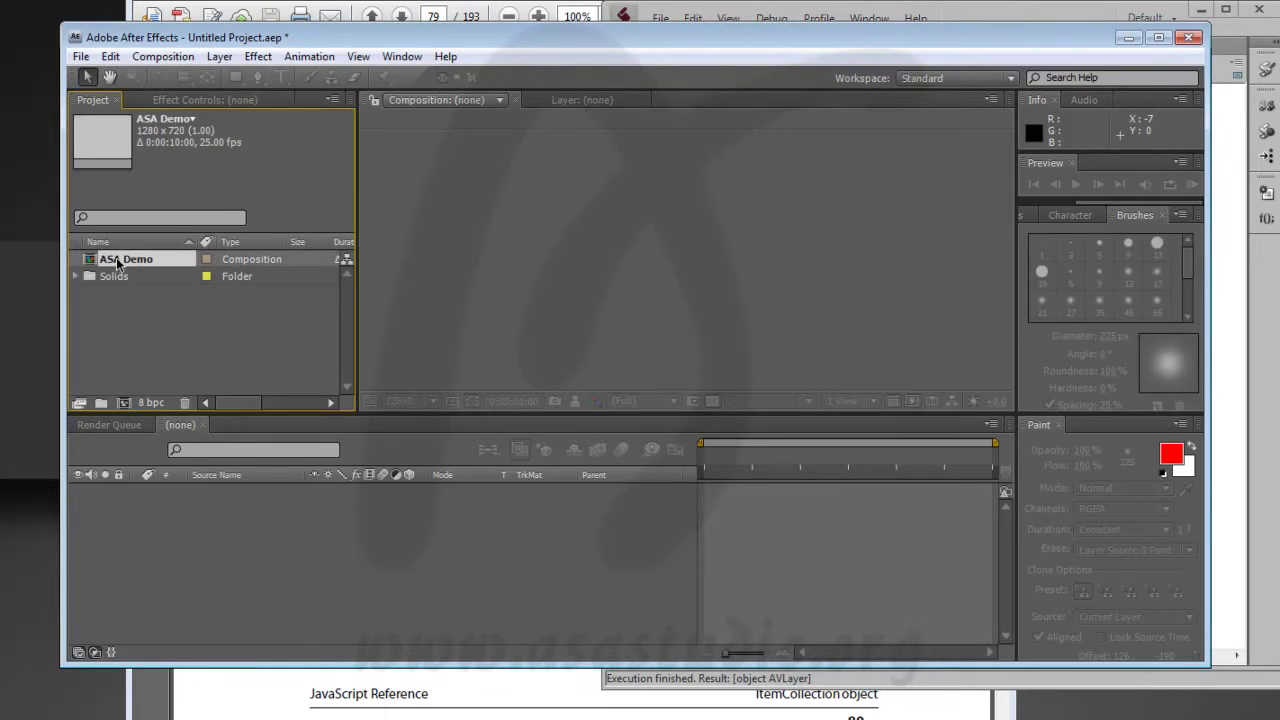
pyautogui.doubleClick(128, 262)
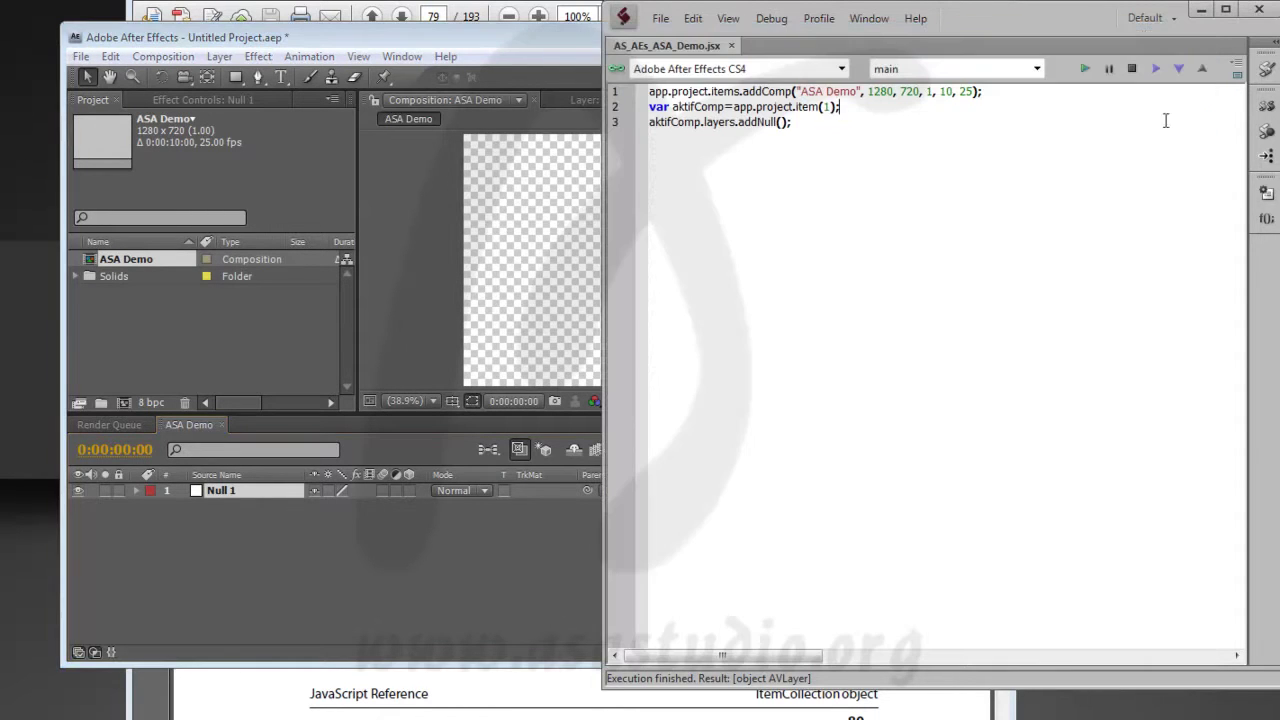
pyautogui.click(1236, 104)
# - Prefix line 1 with var compBaru= and add a blank line after it
pyautogui.click(1004, 92)
pyautogui.click(644, 97)
pyautogui.write('var')
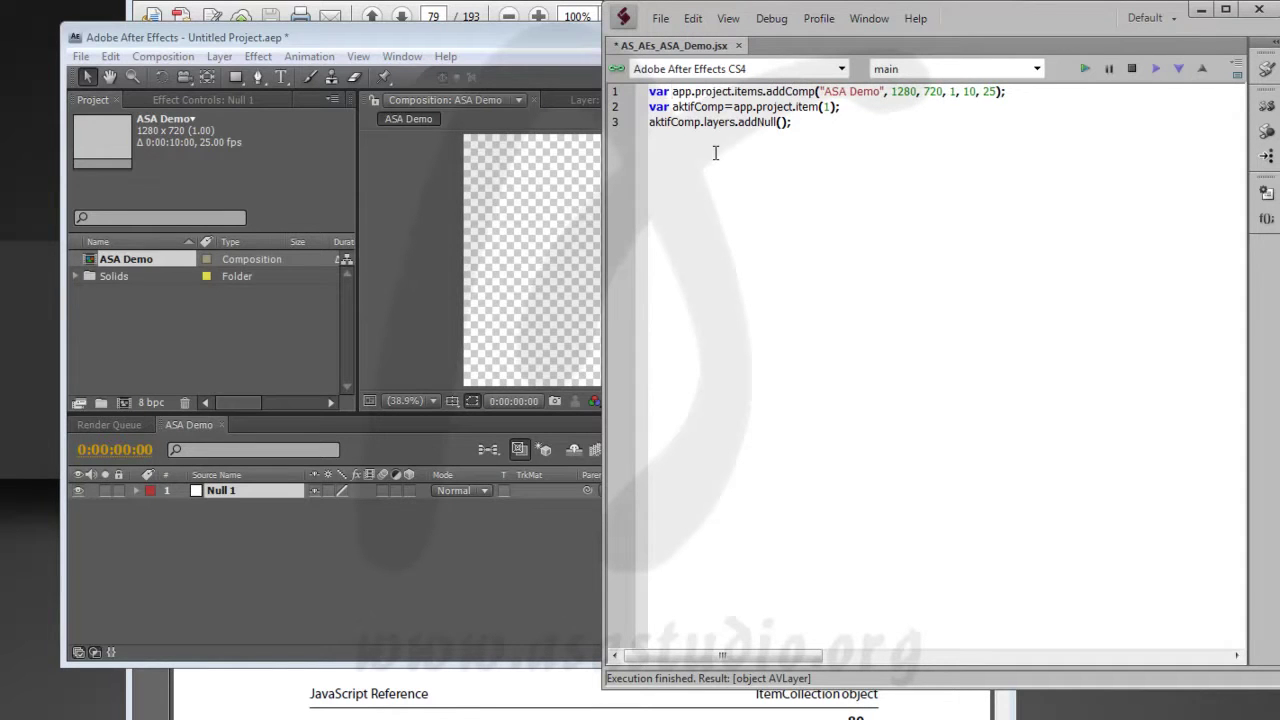
pyautogui.write(' compBaru=')
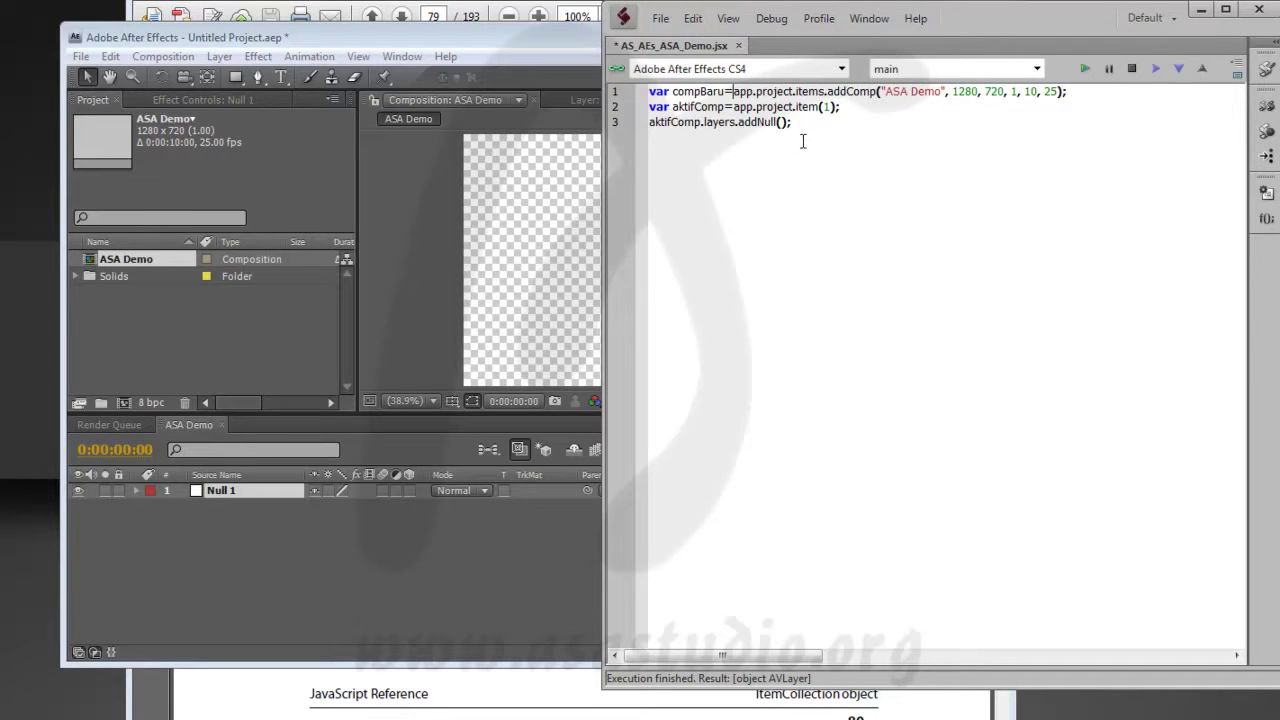
pyautogui.click(1070, 92)
pyautogui.press('Return')
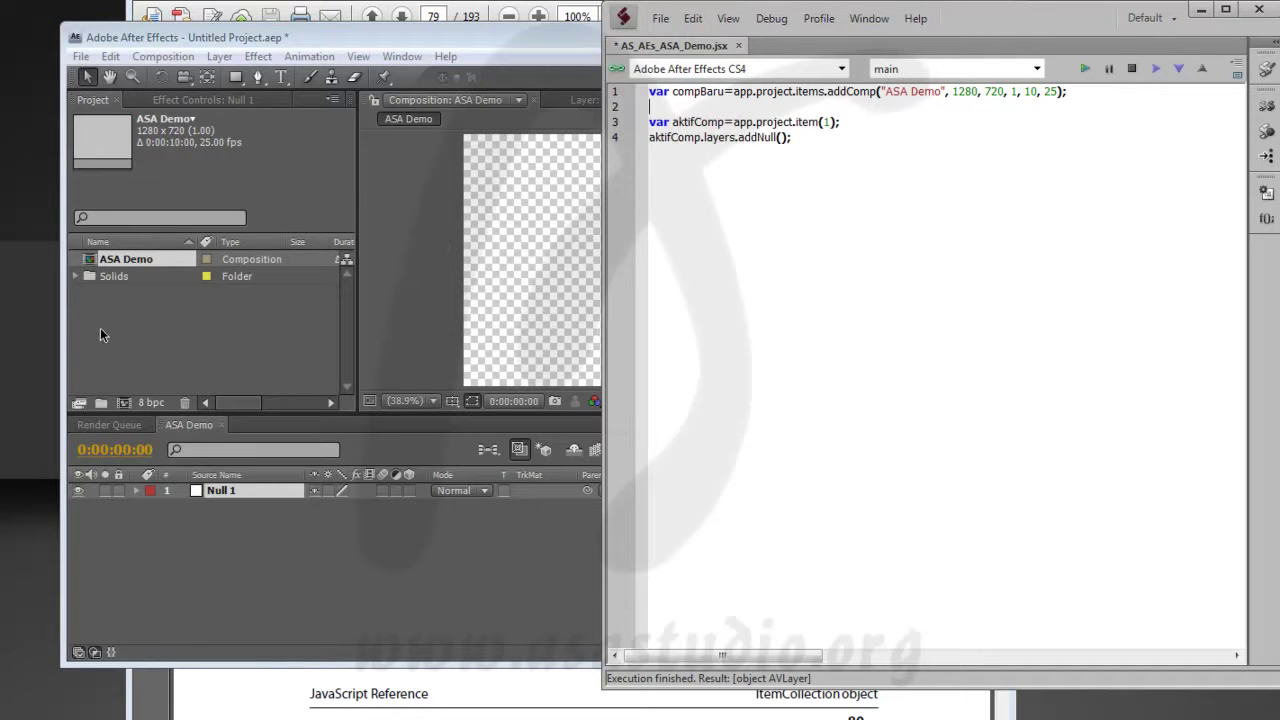
# - Save the script, delete both After Effects project items, and run the script again
pyautogui.click(661, 18)
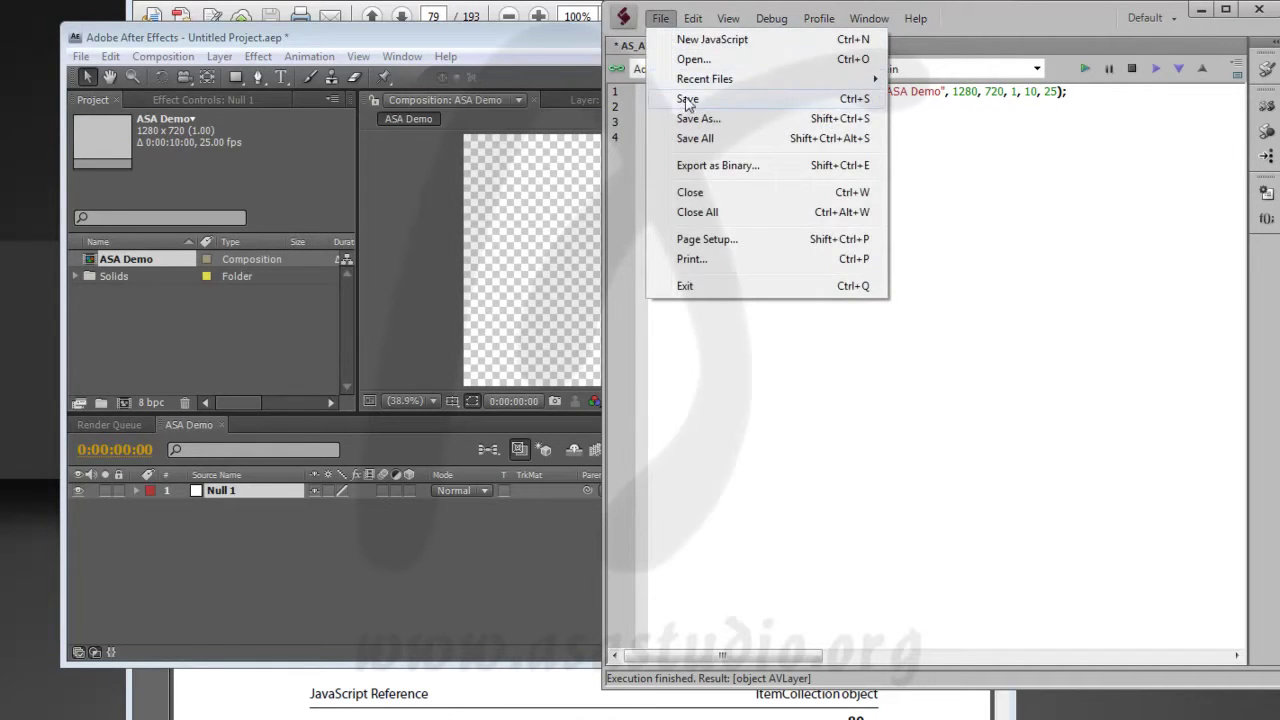
pyautogui.click(684, 101)
pyautogui.click(170, 254)
pyautogui.hotkey('ctrl', 'a')
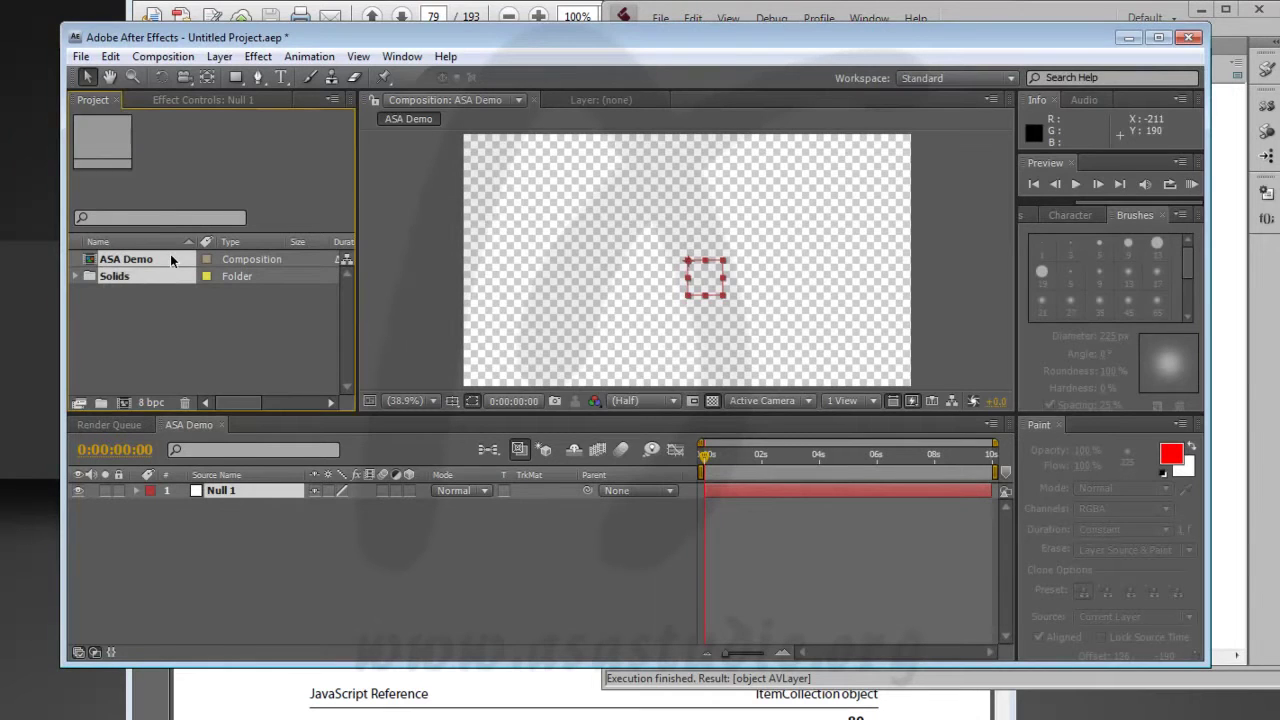
pyautogui.press('Delete')
pyautogui.click(750, 412)
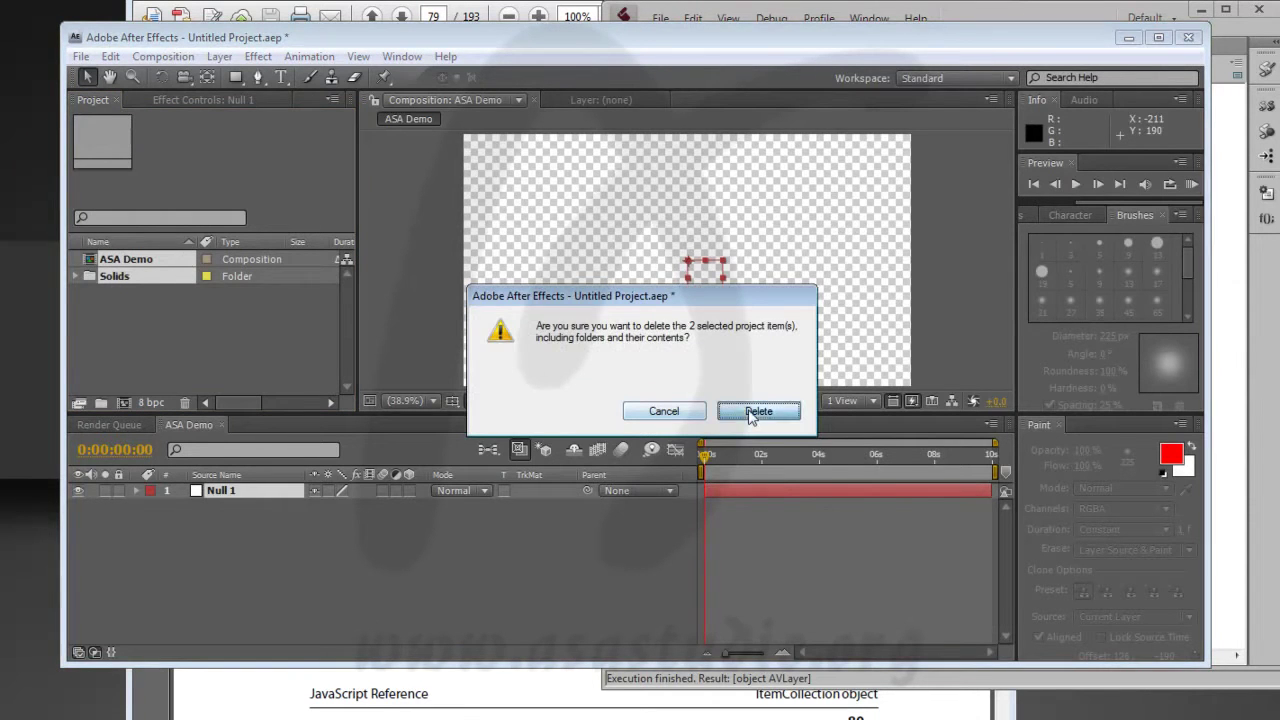
pyautogui.click(1095, 15)
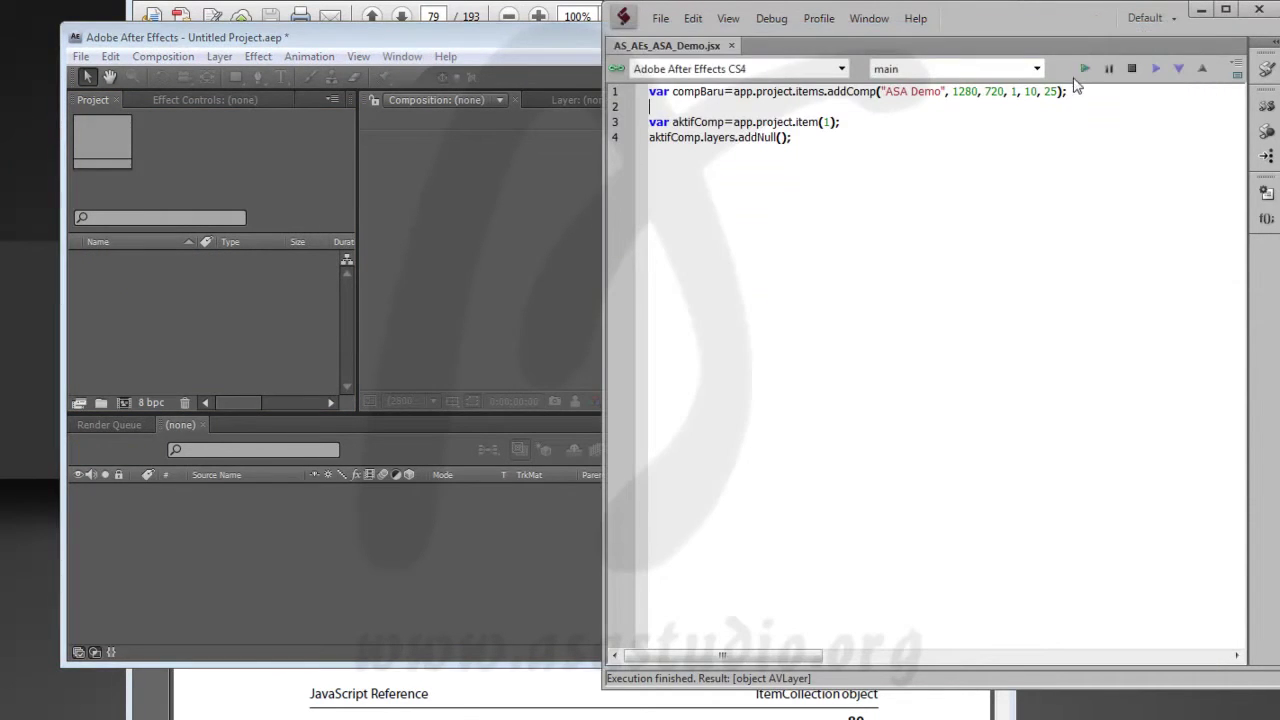
pyautogui.click(1083, 69)
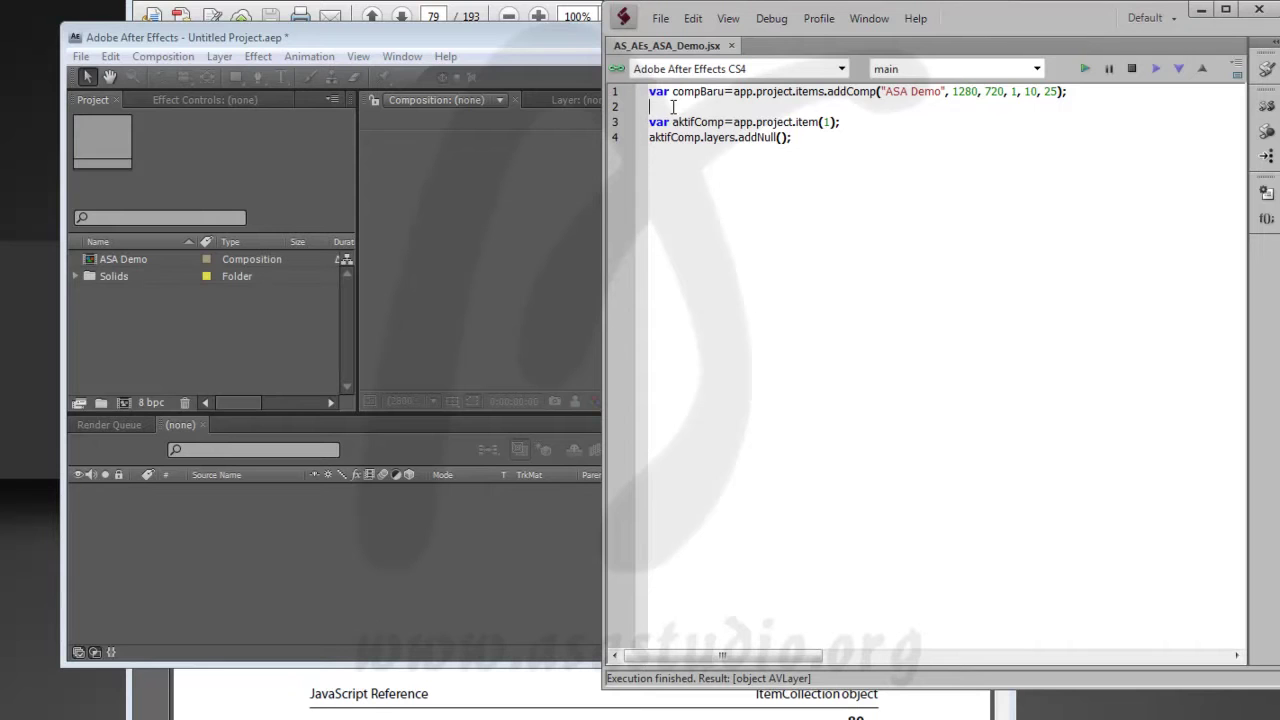
# - Add line 2 app.project.activeItem();, clear the project, run, and stop on the error
pyautogui.write('app.')
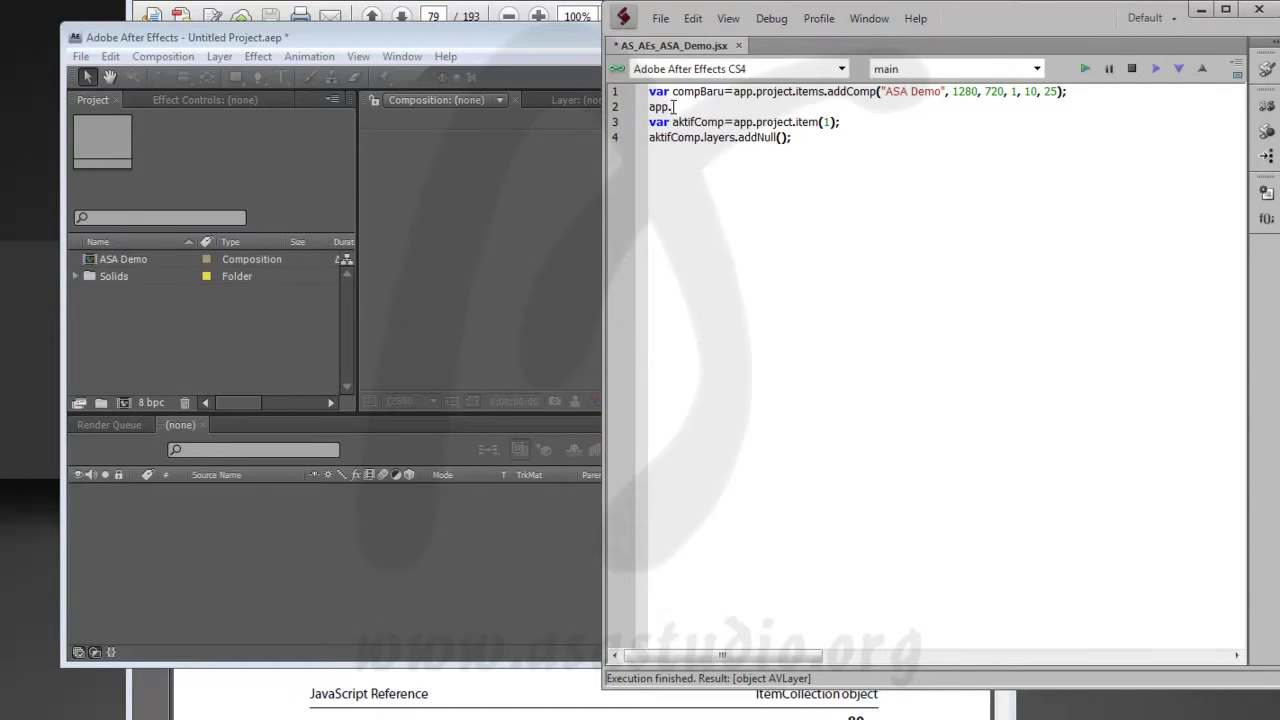
pyautogui.write('project.')
pyautogui.write('i')
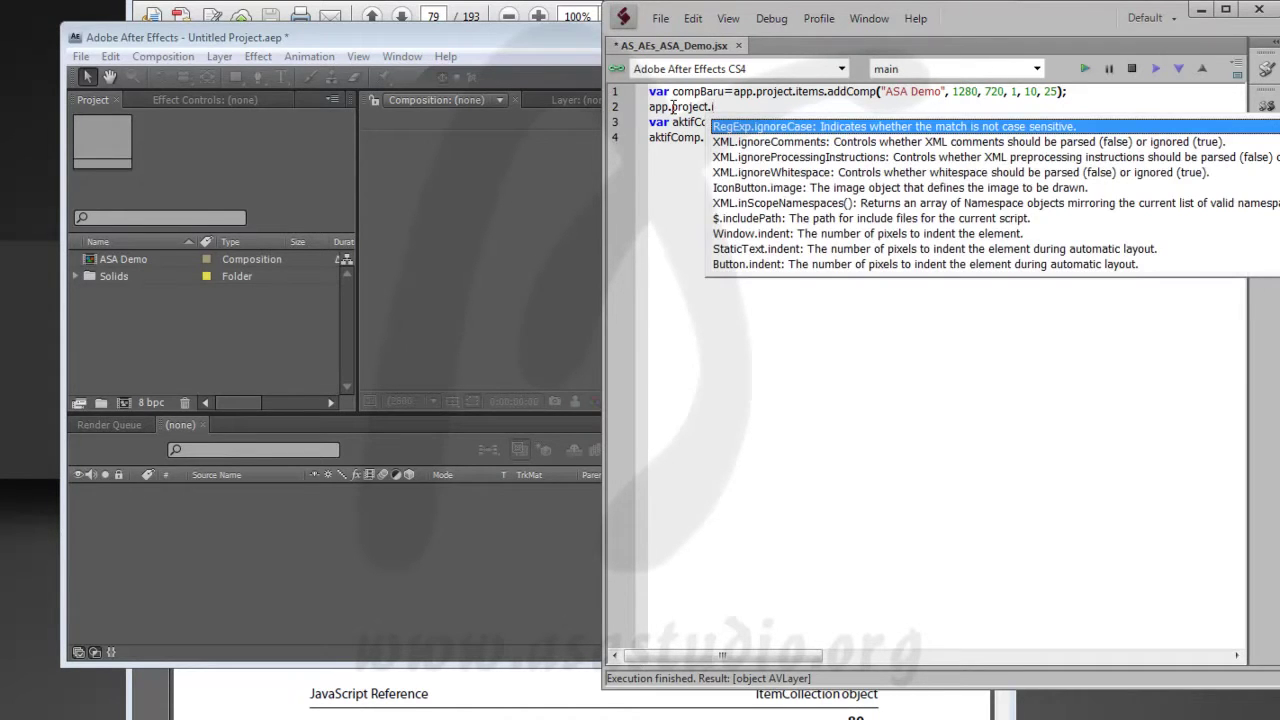
pyautogui.press('BackSpace')
pyautogui.write('active')
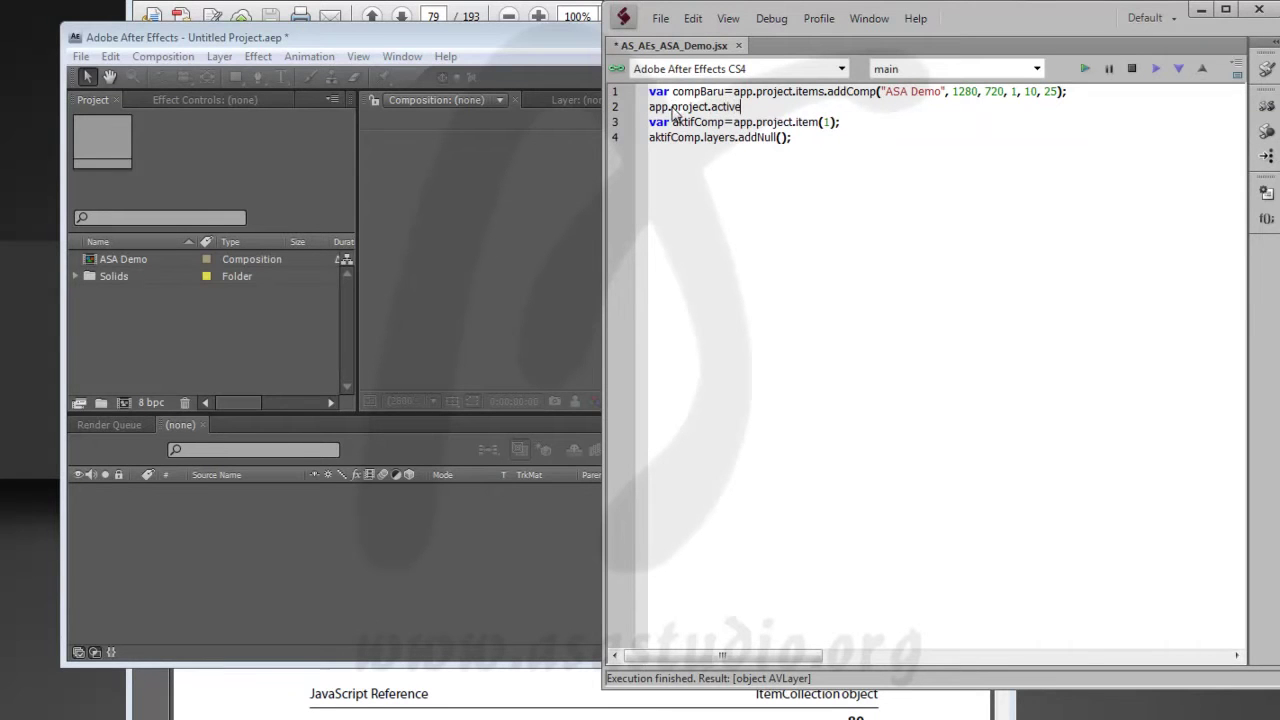
pyautogui.write('Item();')
pyautogui.click(94, 334)
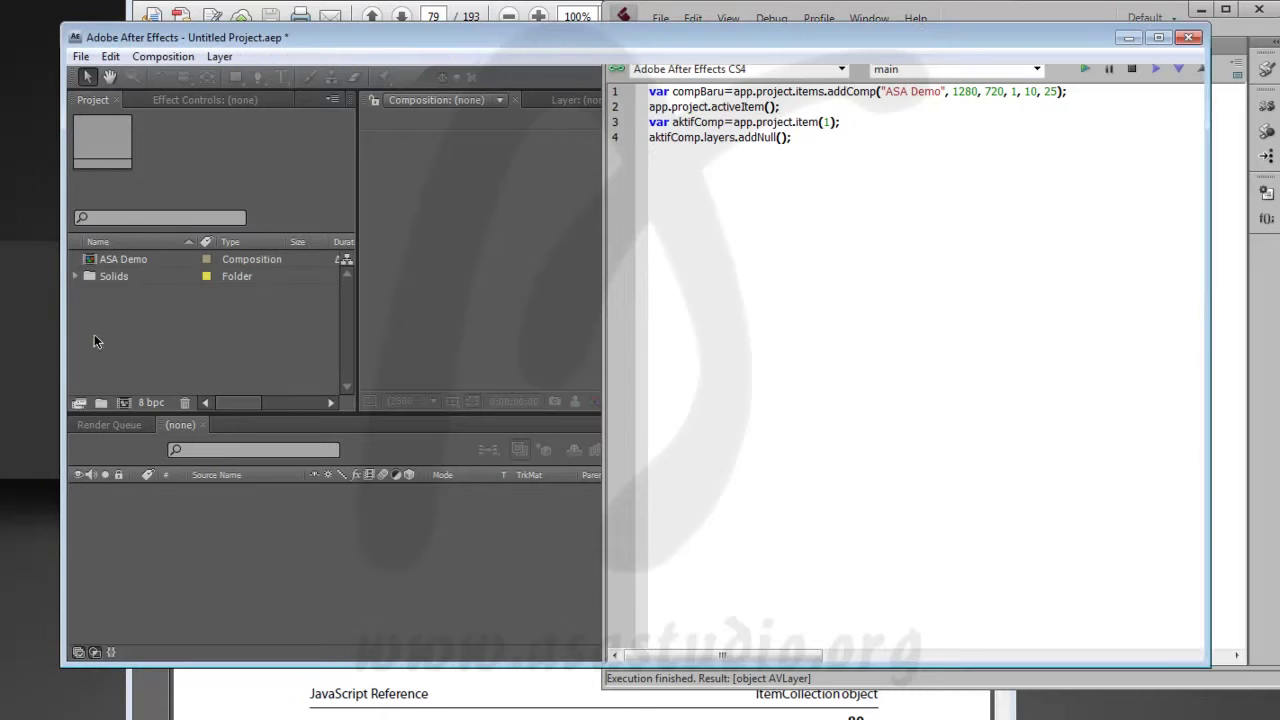
pyautogui.press('Delete')
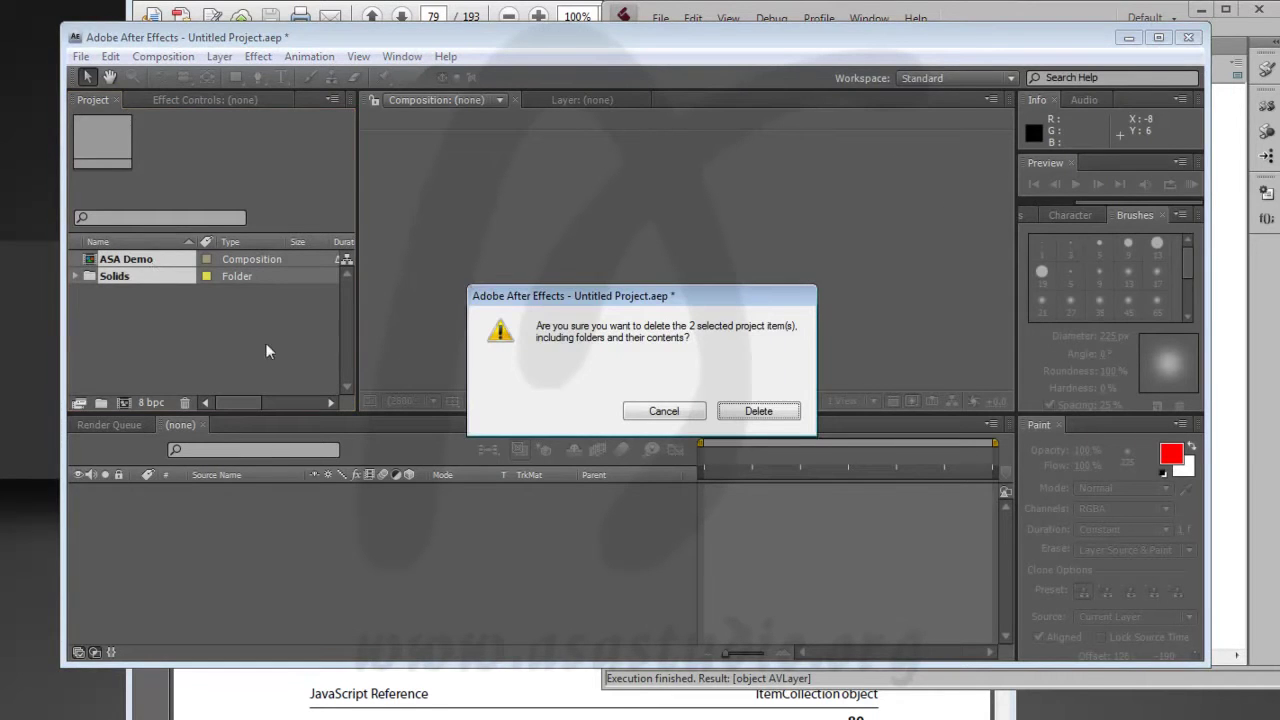
pyautogui.click(756, 412)
pyautogui.click(1216, 565)
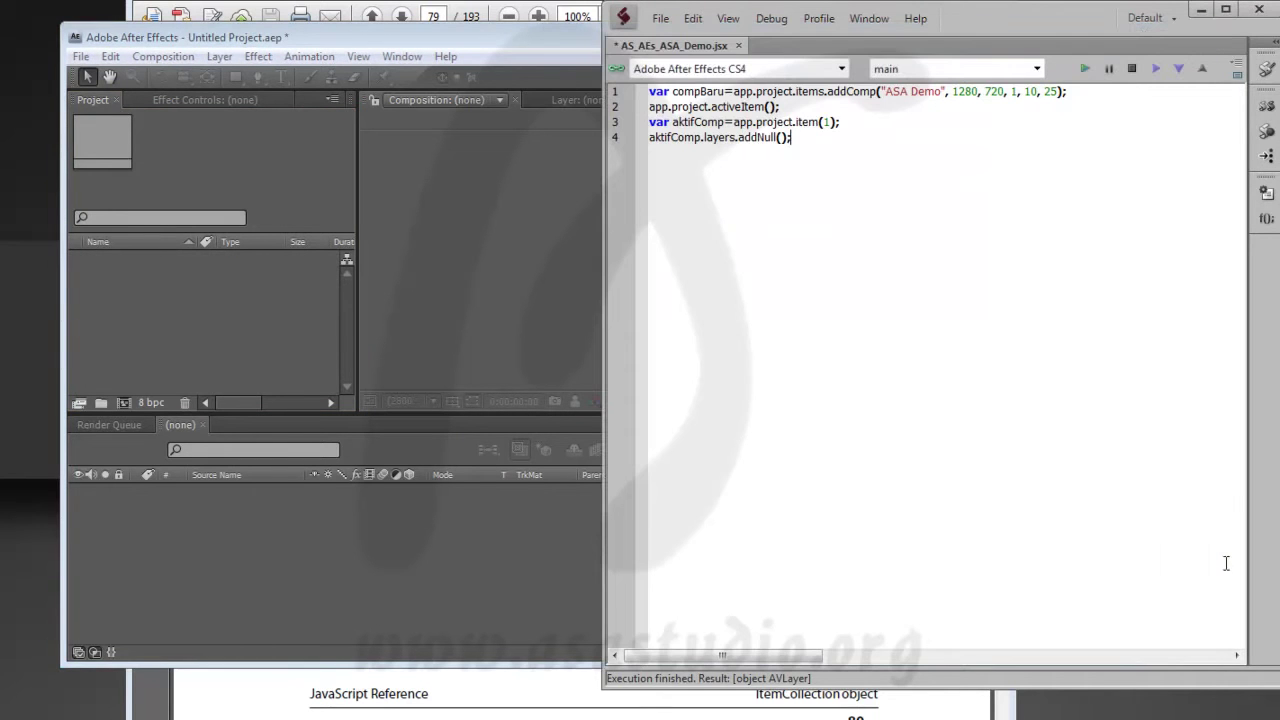
pyautogui.click(1086, 69)
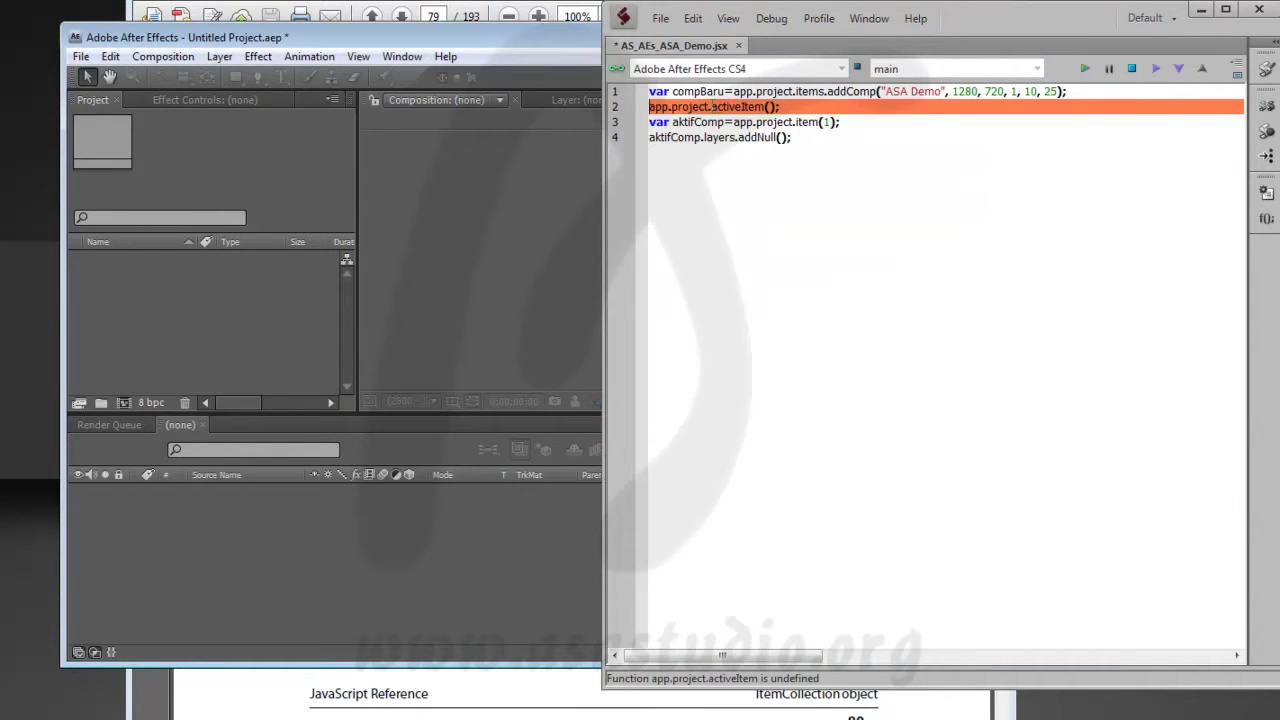
pyautogui.click(1132, 70)
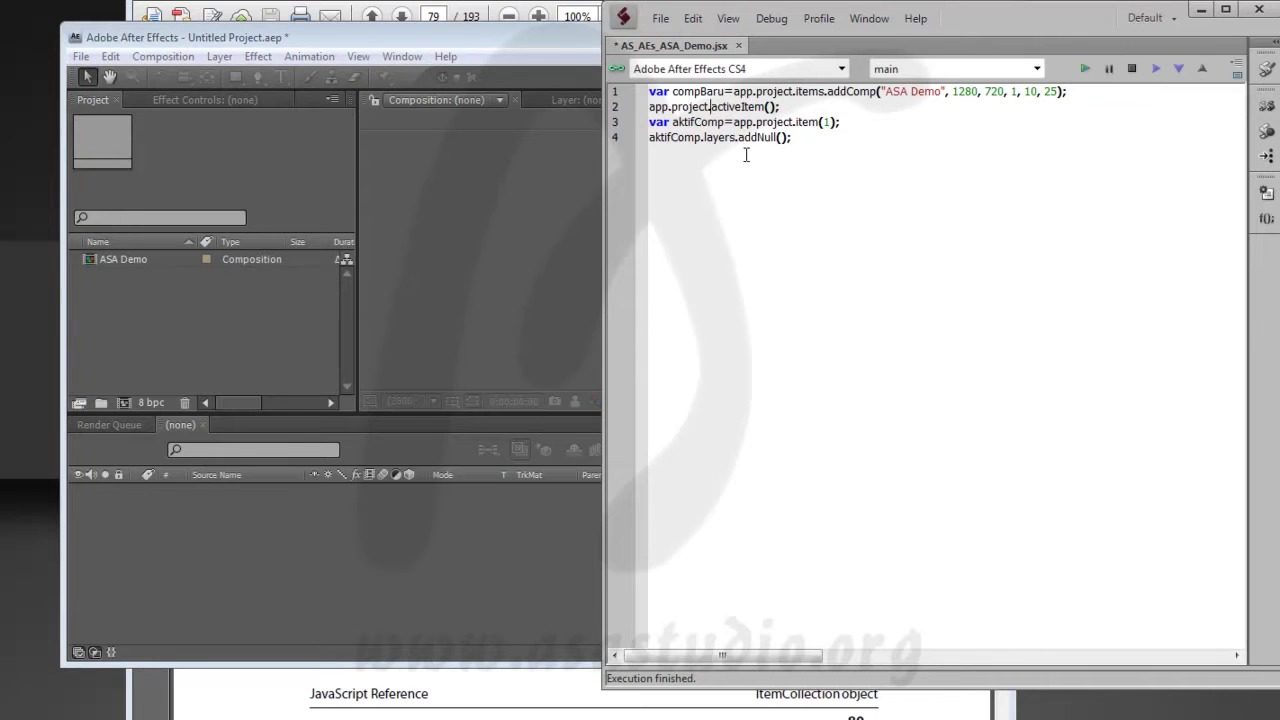
# - Change line 2 to app.project.items.activeItem(); rerun, and stop after the same error
pyautogui.write('item')
pyautogui.write('s.')
pyautogui.click(118, 257)
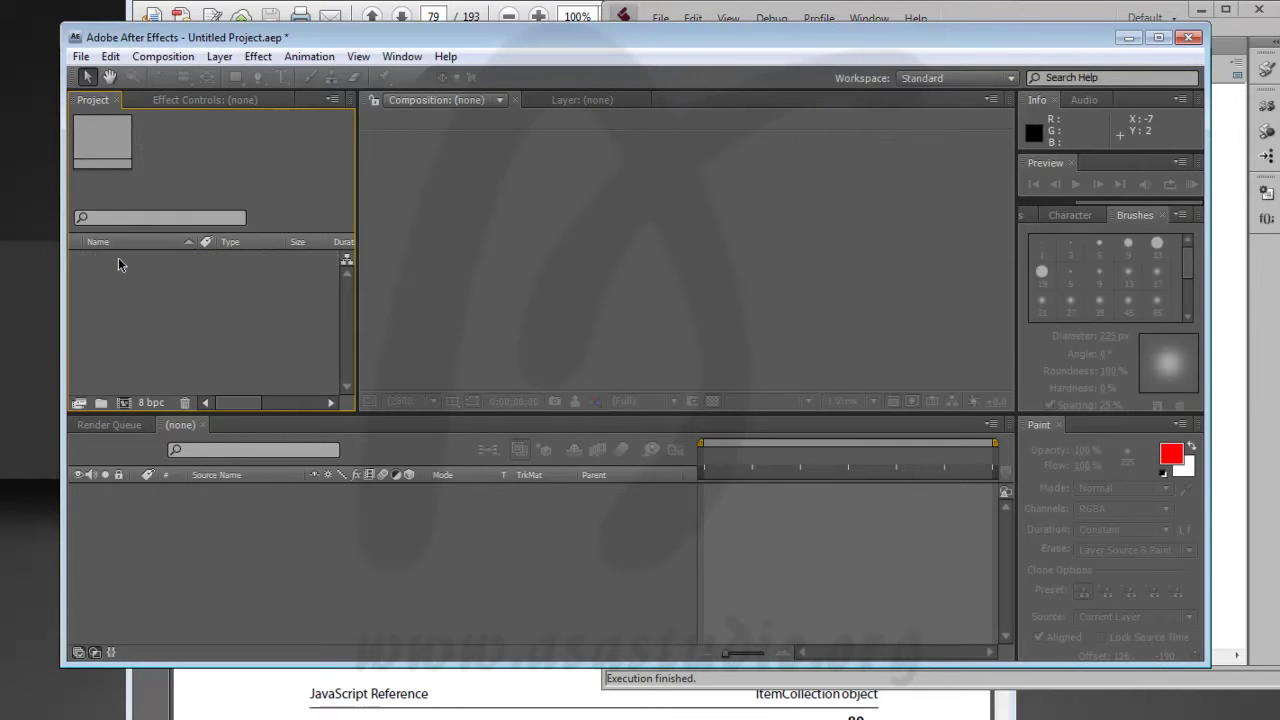
pyautogui.click(1080, 18)
pyautogui.click(1084, 68)
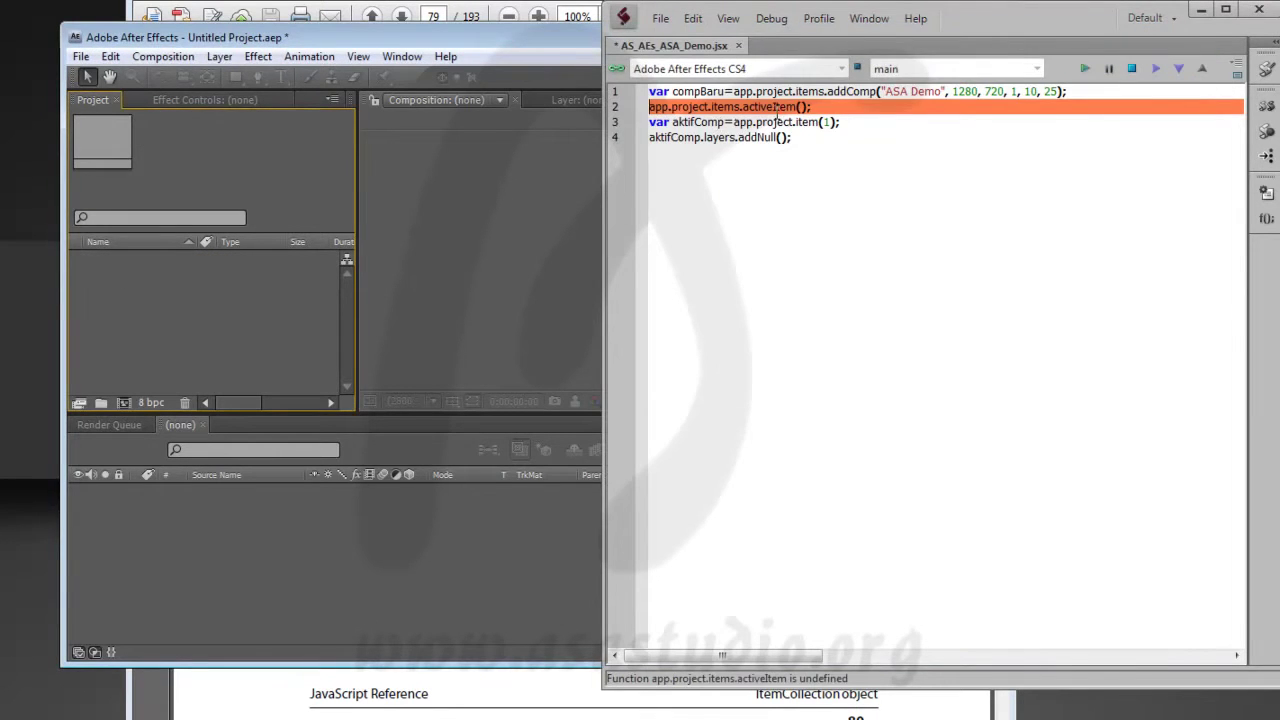
pyautogui.click(1132, 70)
# - Search the PDF reference for activeitem and open the Project activeItem entry on page 110
pyautogui.hotkey('alt', 'Tab')
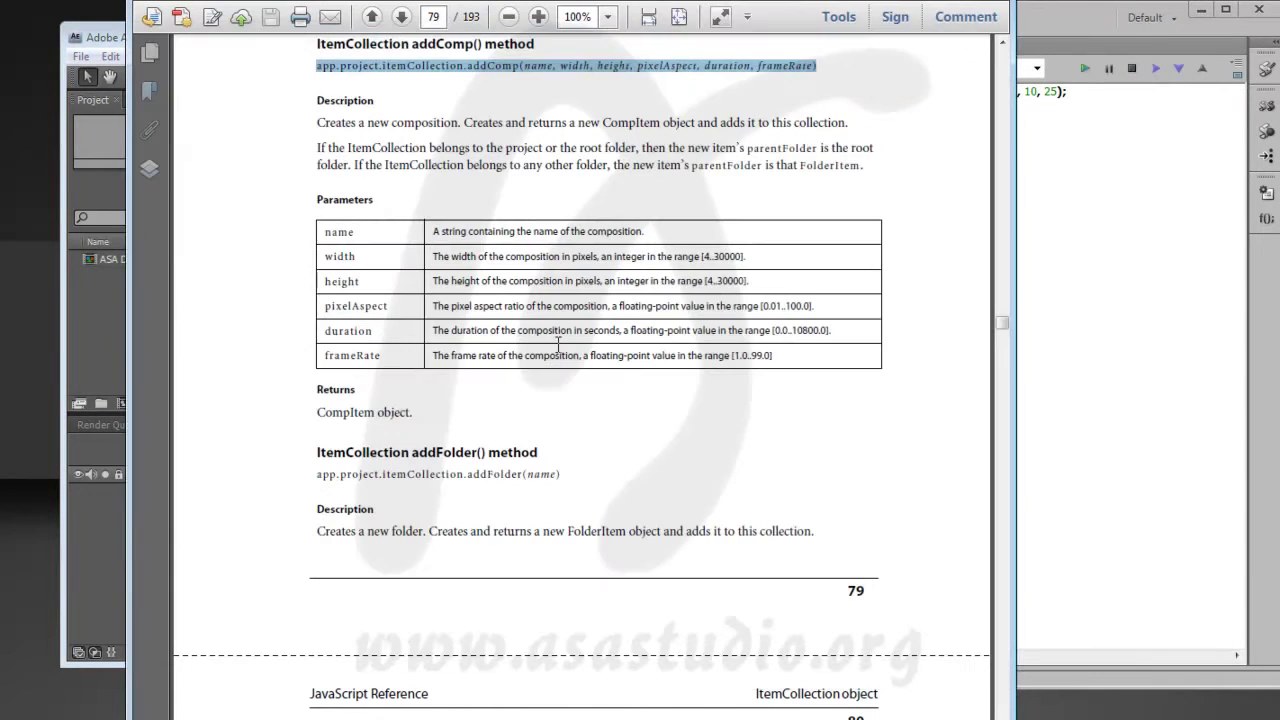
pyautogui.rightClick(277, 127)
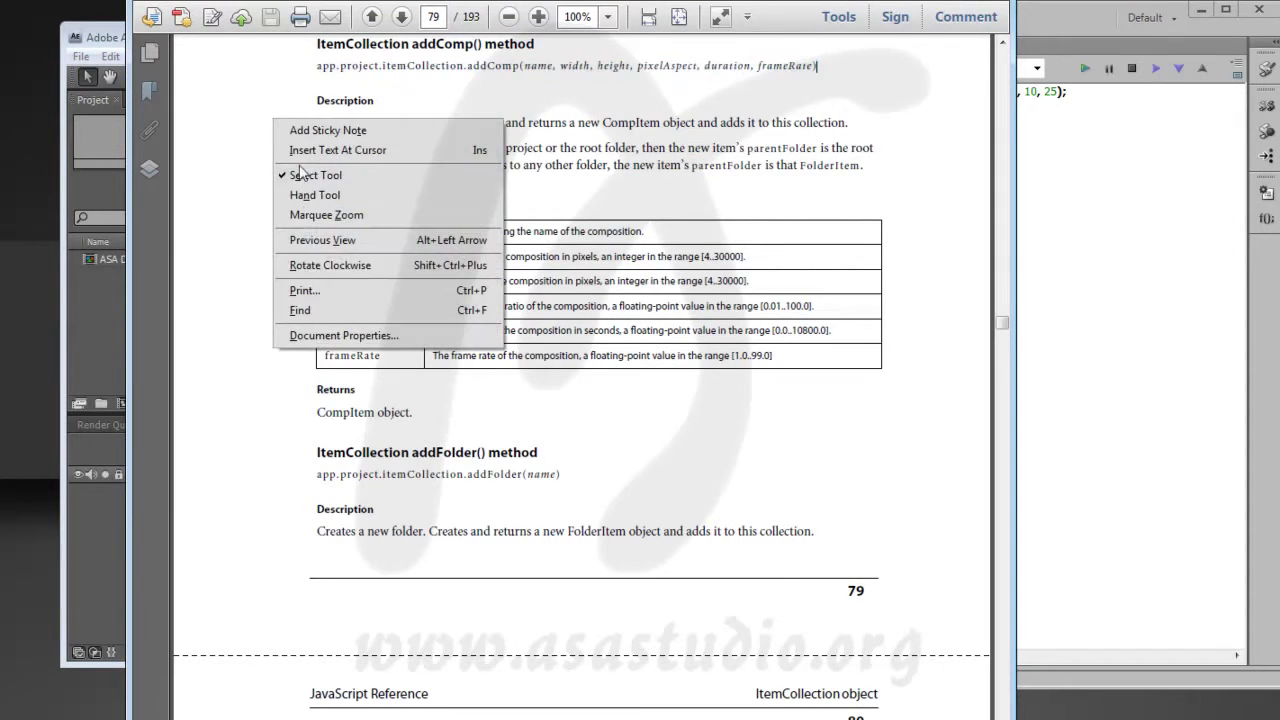
pyautogui.click(300, 289)
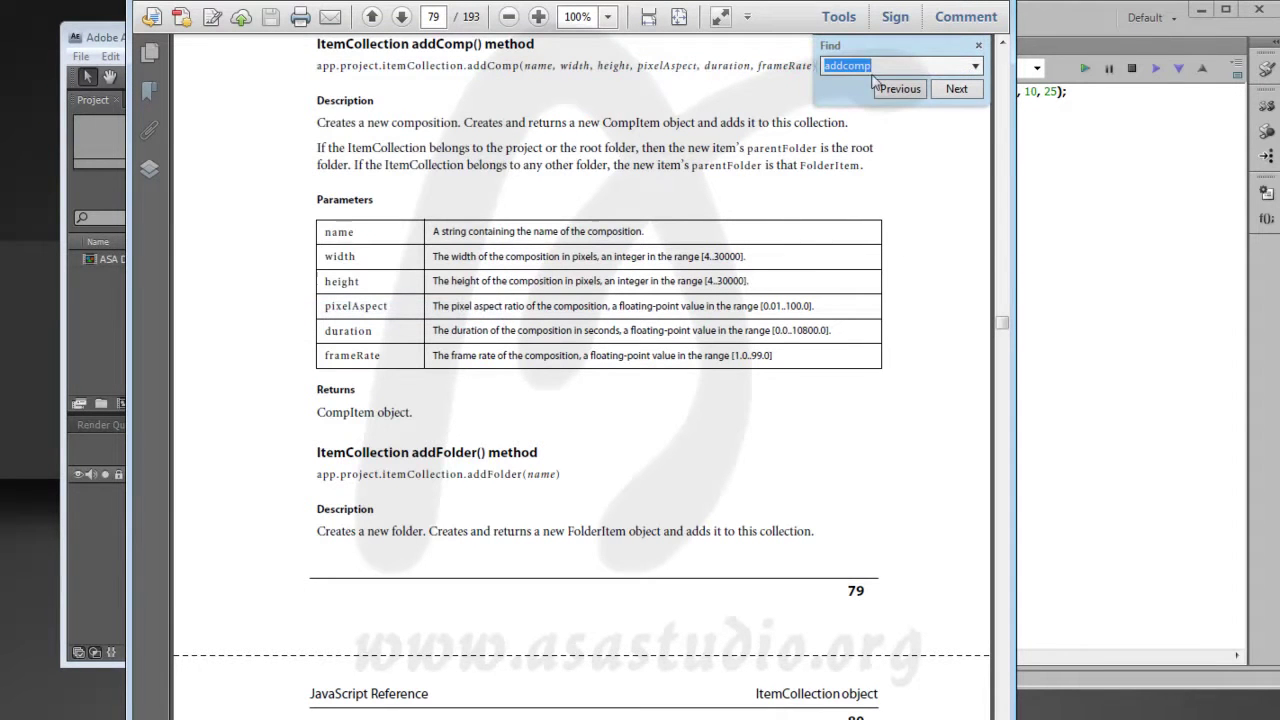
pyautogui.write('active')
pyautogui.write('item')
pyautogui.press('Return')
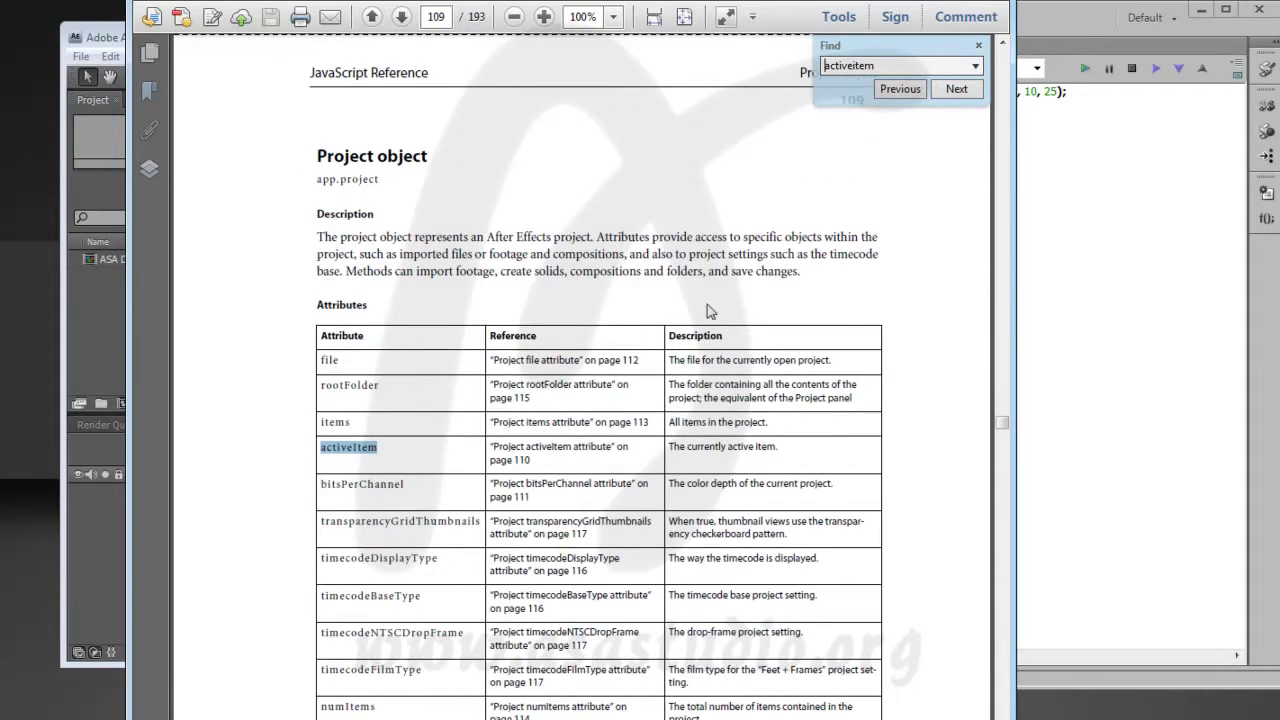
pyautogui.click(526, 456)
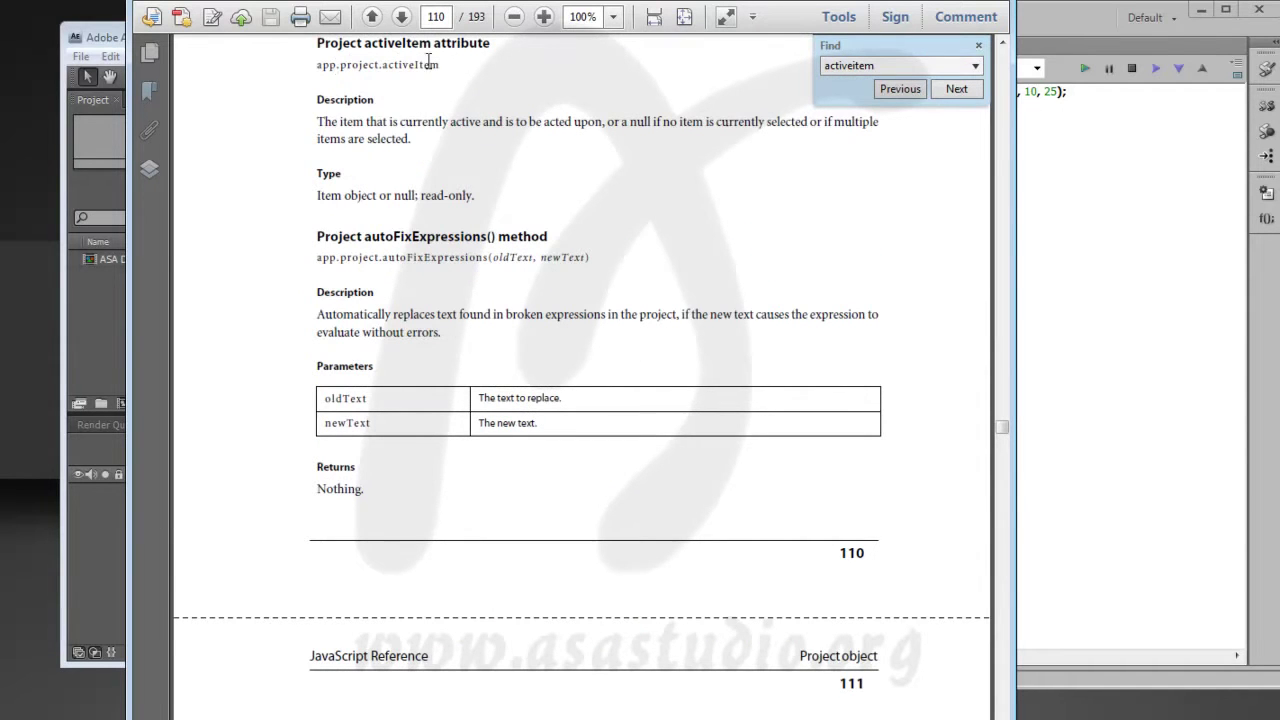
pyautogui.click(1032, 185)
pyautogui.click(801, 106)
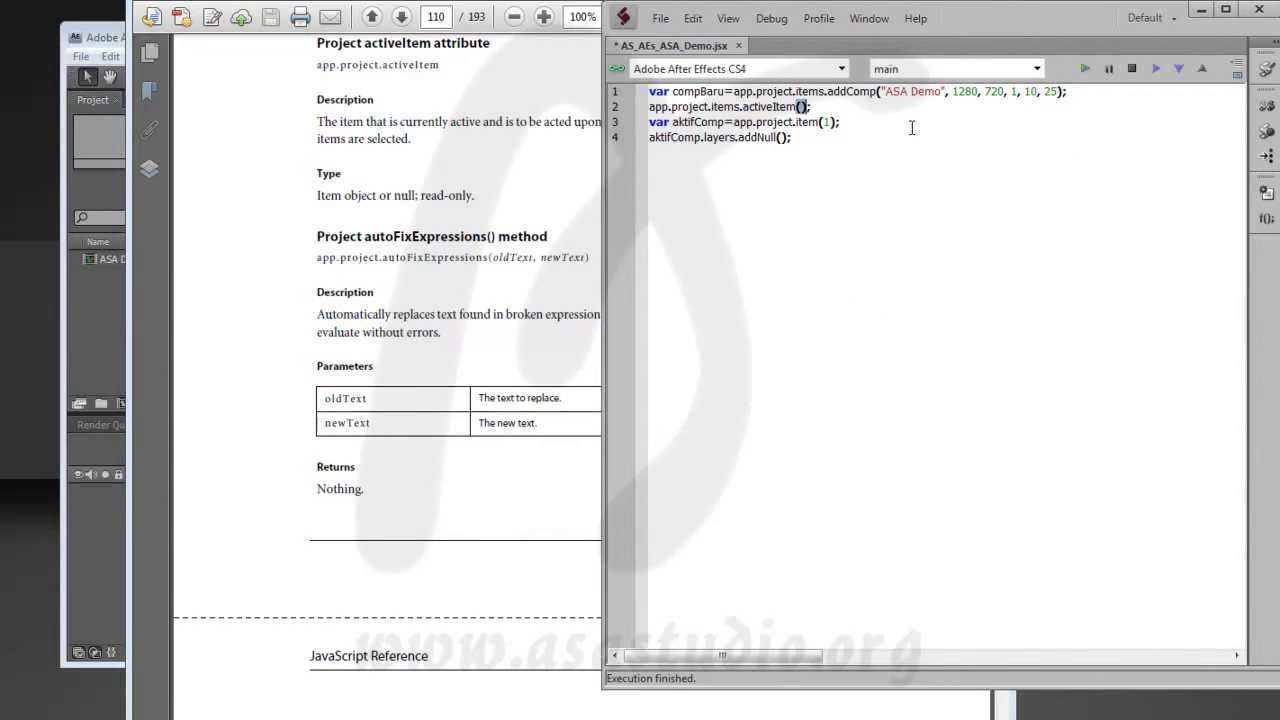
# - Remove the parentheses and .items so line 2 reads app.project.activeItem;
pyautogui.press('BackSpace')
pyautogui.press('Delete')
pyautogui.press('Left')
pyautogui.press('Left')
pyautogui.press('Left')
pyautogui.press('Left')
pyautogui.press('Left')
pyautogui.hotkey('ctrl', 'shift', 'Left')
pyautogui.hotkey('shift', 'Left')
pyautogui.press('Delete')
# - Run the corrected script, delete the three project items, and type aktifComp.layers.addSolid(); on line 5
pyautogui.click(1085, 69)
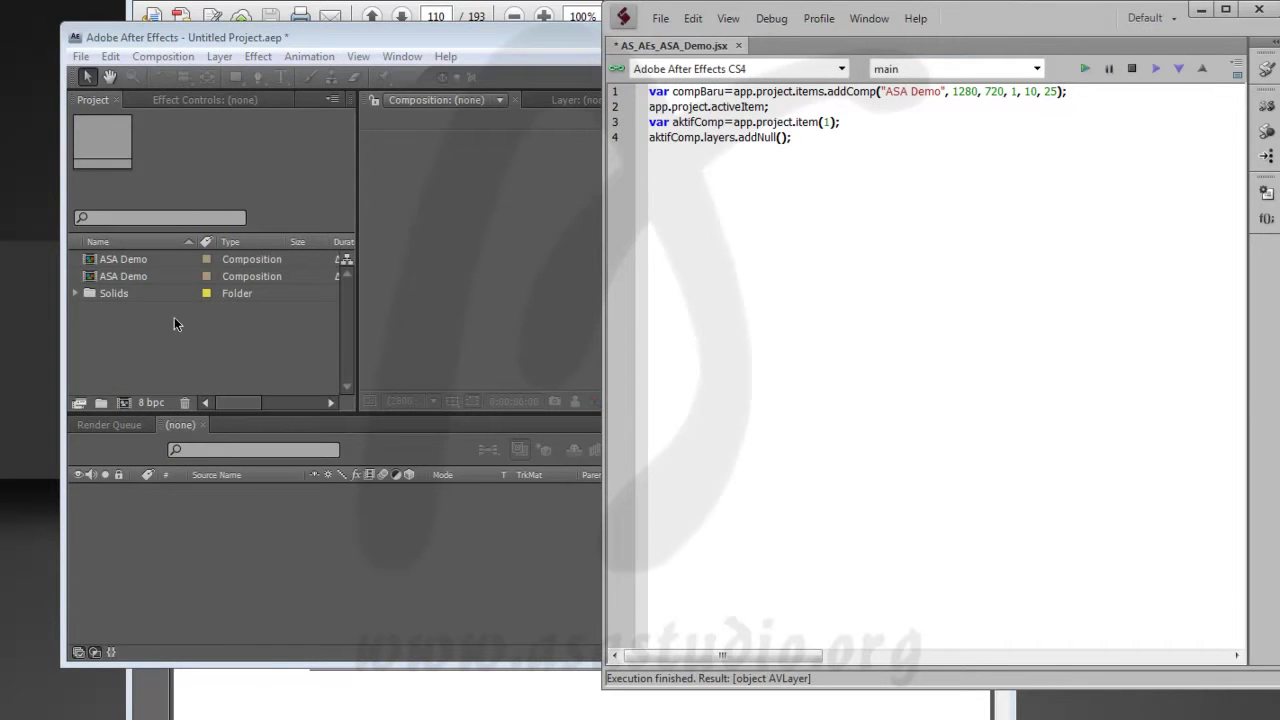
pyautogui.click(135, 322)
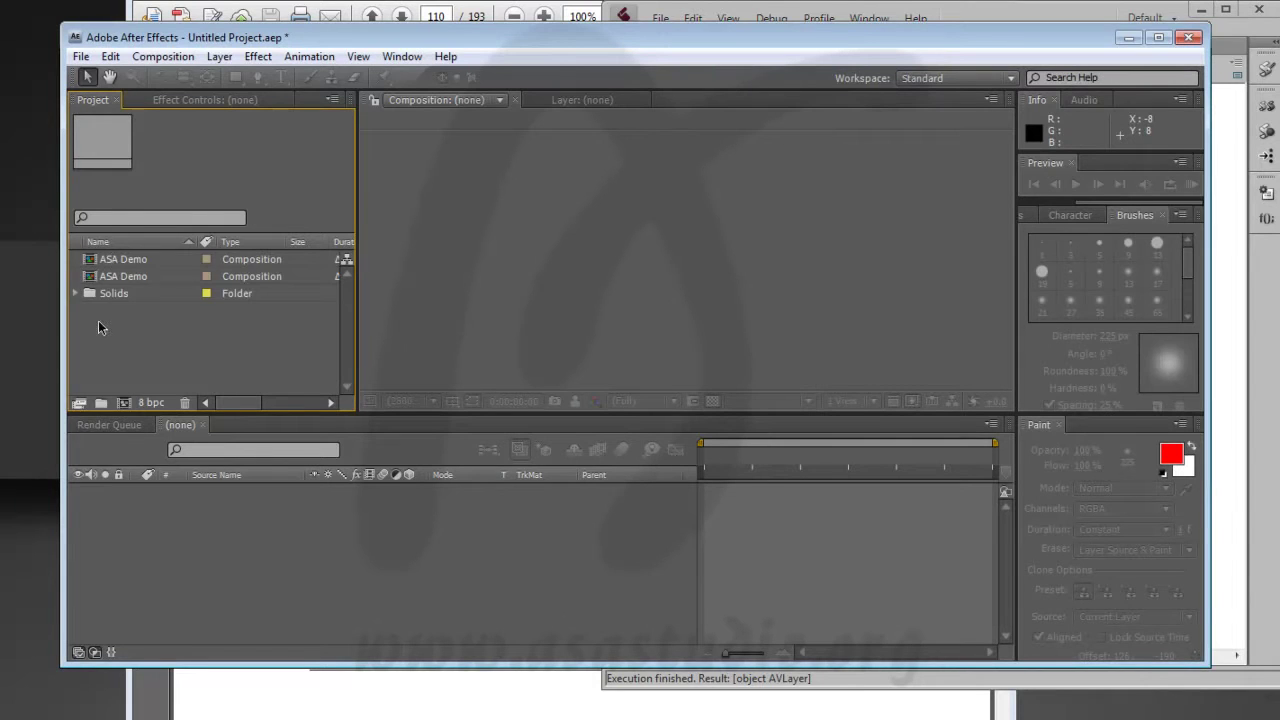
pyautogui.moveTo(98, 327); pyautogui.dragTo(150, 255)
pyautogui.press('Delete')
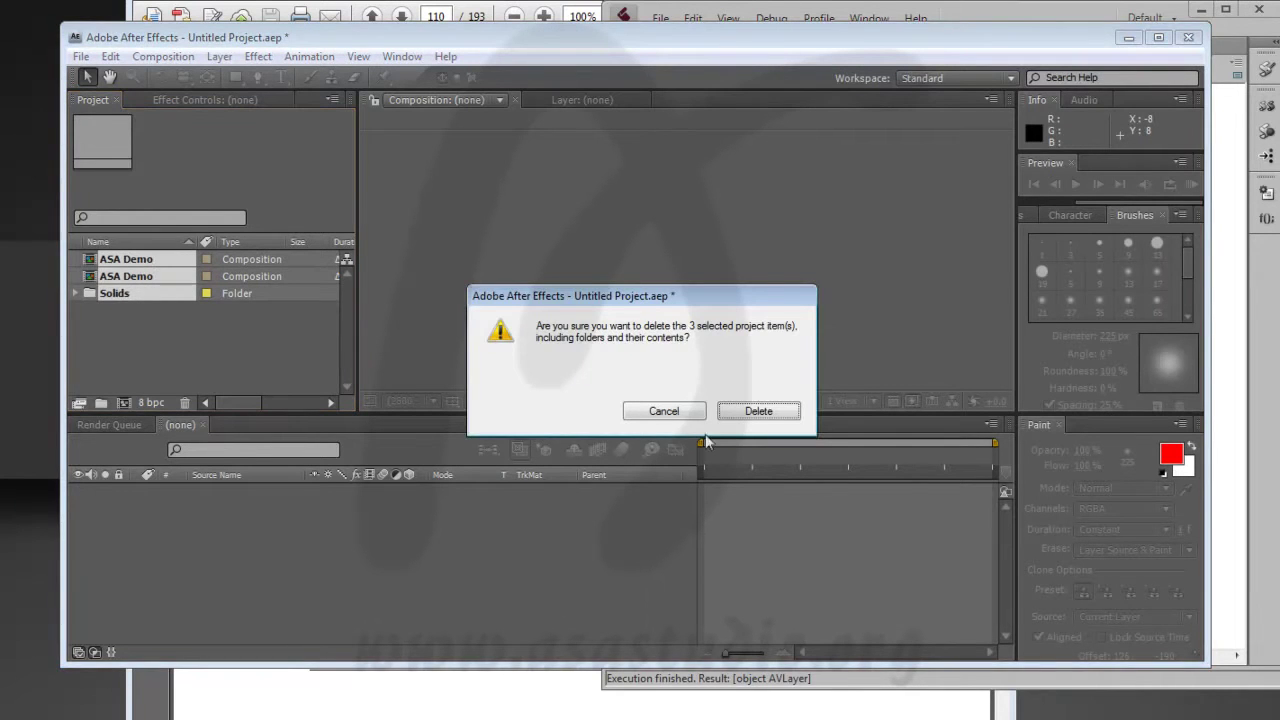
pyautogui.click(759, 411)
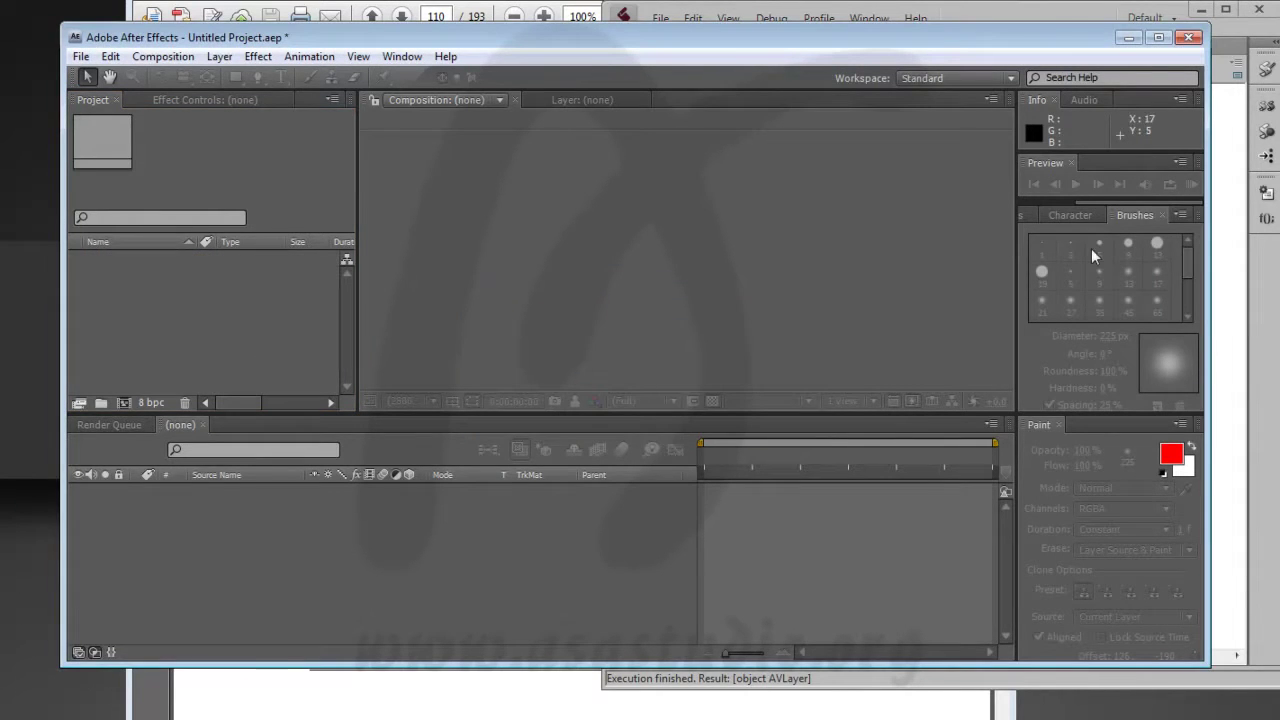
pyautogui.click(1048, 16)
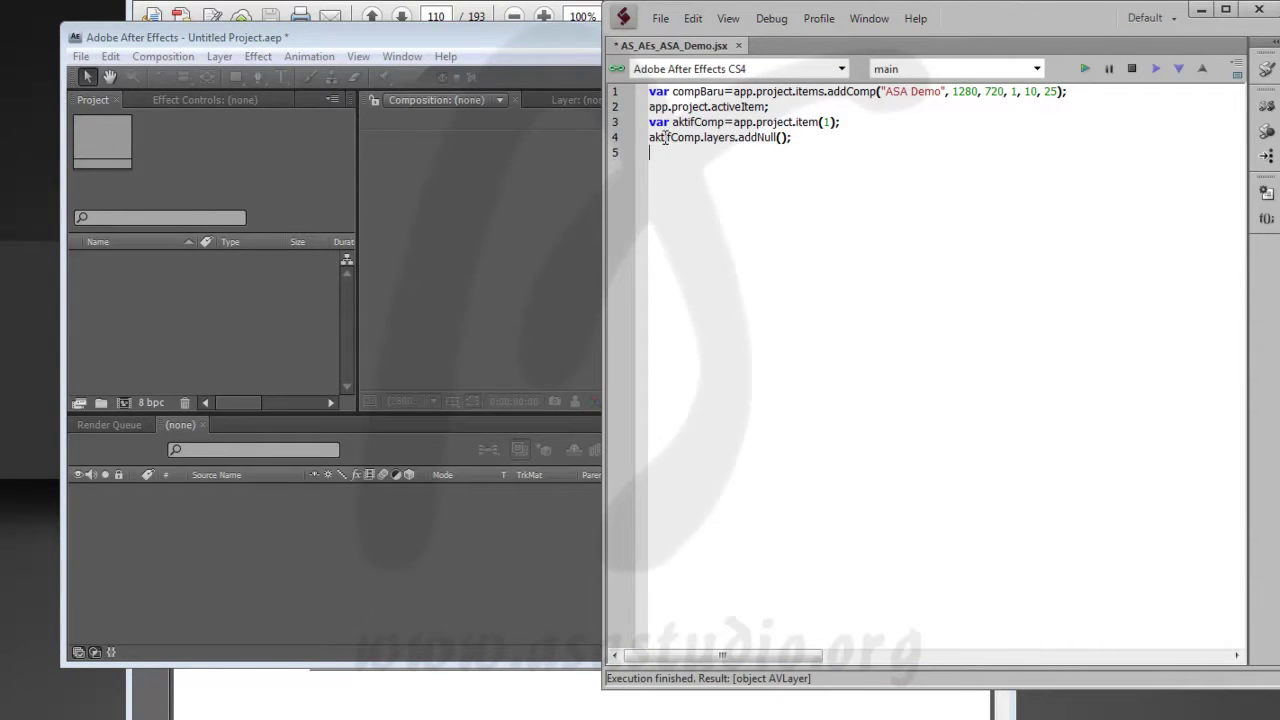
pyautogui.write('aktifComp.')
pyautogui.write('layers')
pyautogui.write('.add')
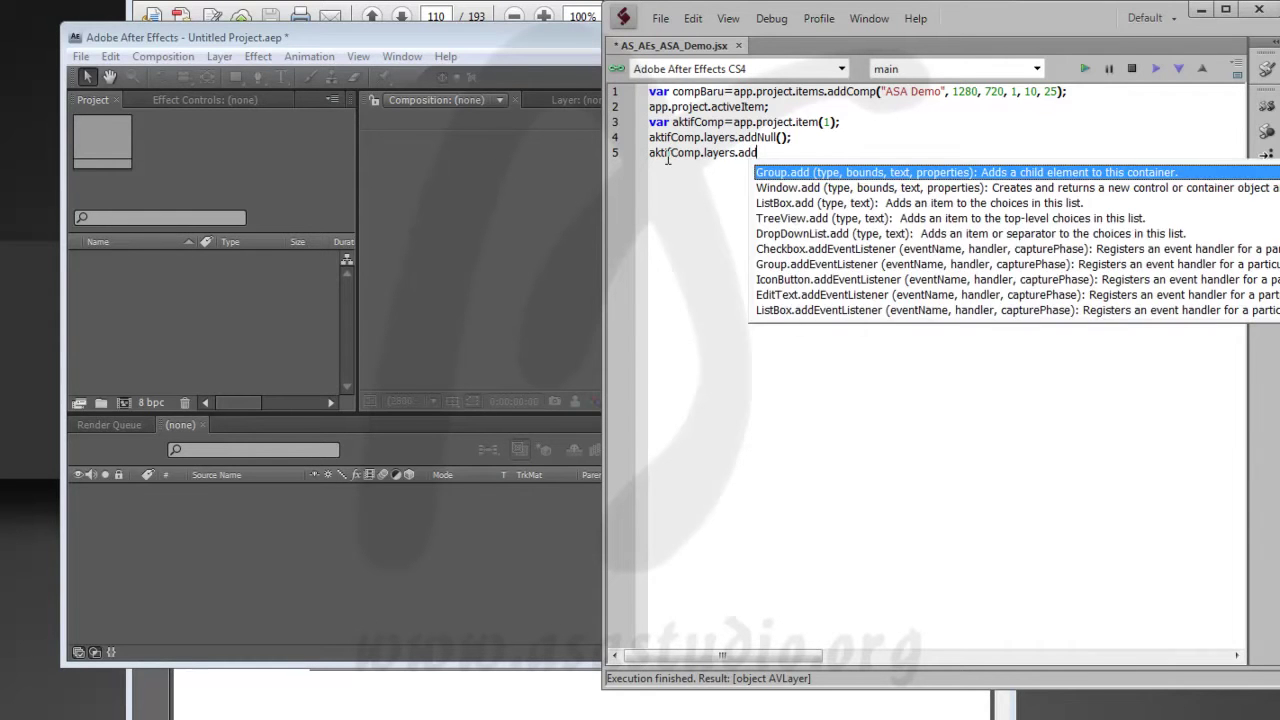
pyautogui.write('Solid')
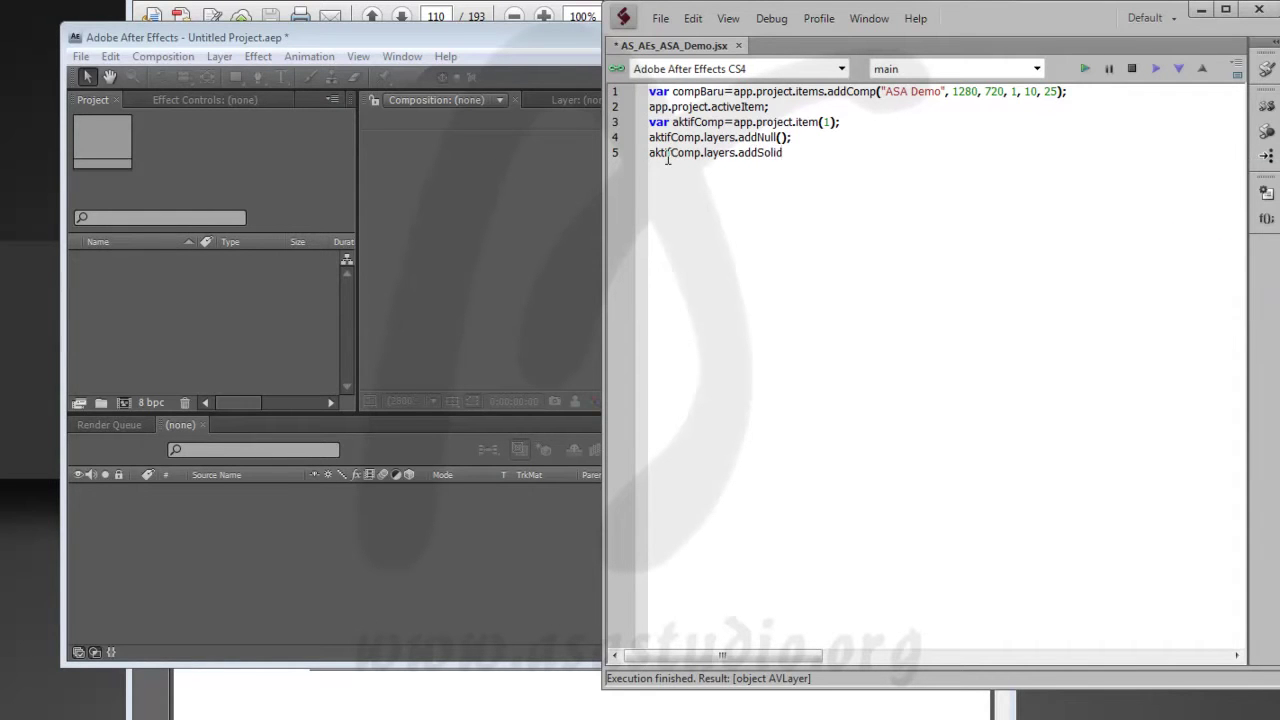
pyautogui.write('()')
pyautogui.write(';')
# - Bring the Acrobat reference guide back in front of the script editor
pyautogui.hotkey('alt', 'Tab')
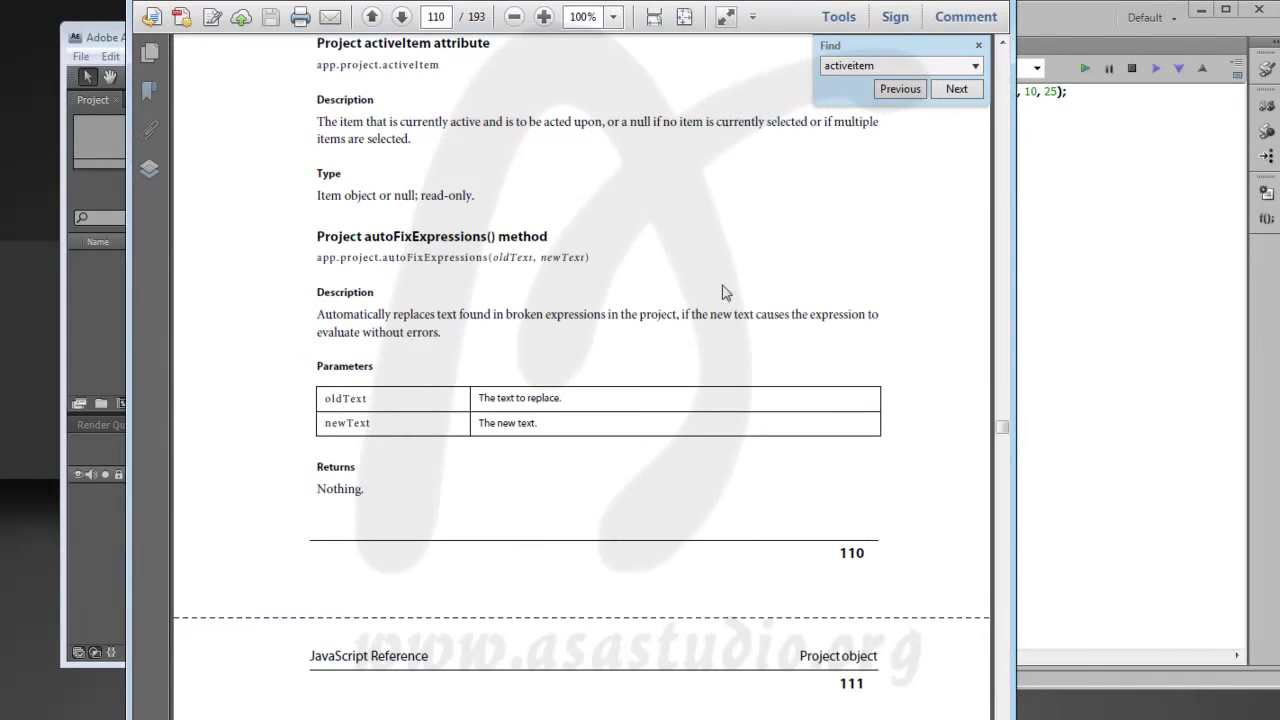
# - Search the reference PDF for 'addsolid' to reach page 185's LayerCollection addSolid signature
pyautogui.doubleClick(889, 65)
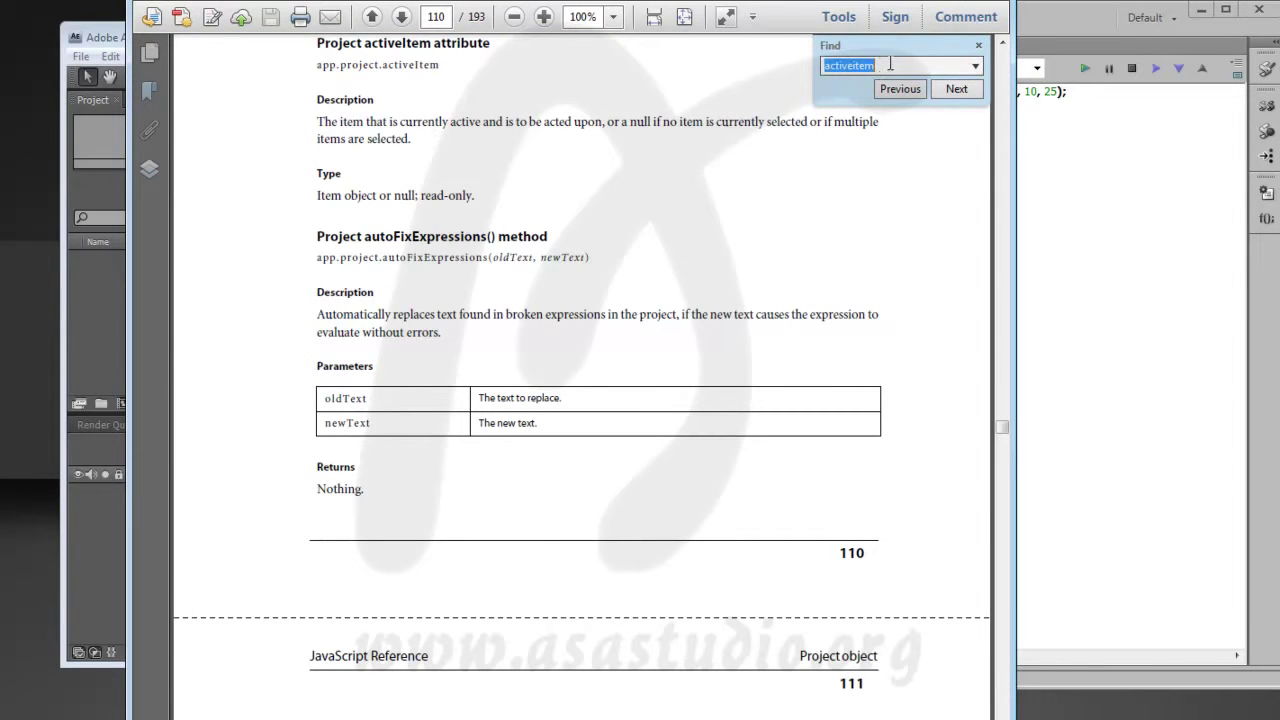
pyautogui.write('add')
pyautogui.write('solid')
pyautogui.press('Return')
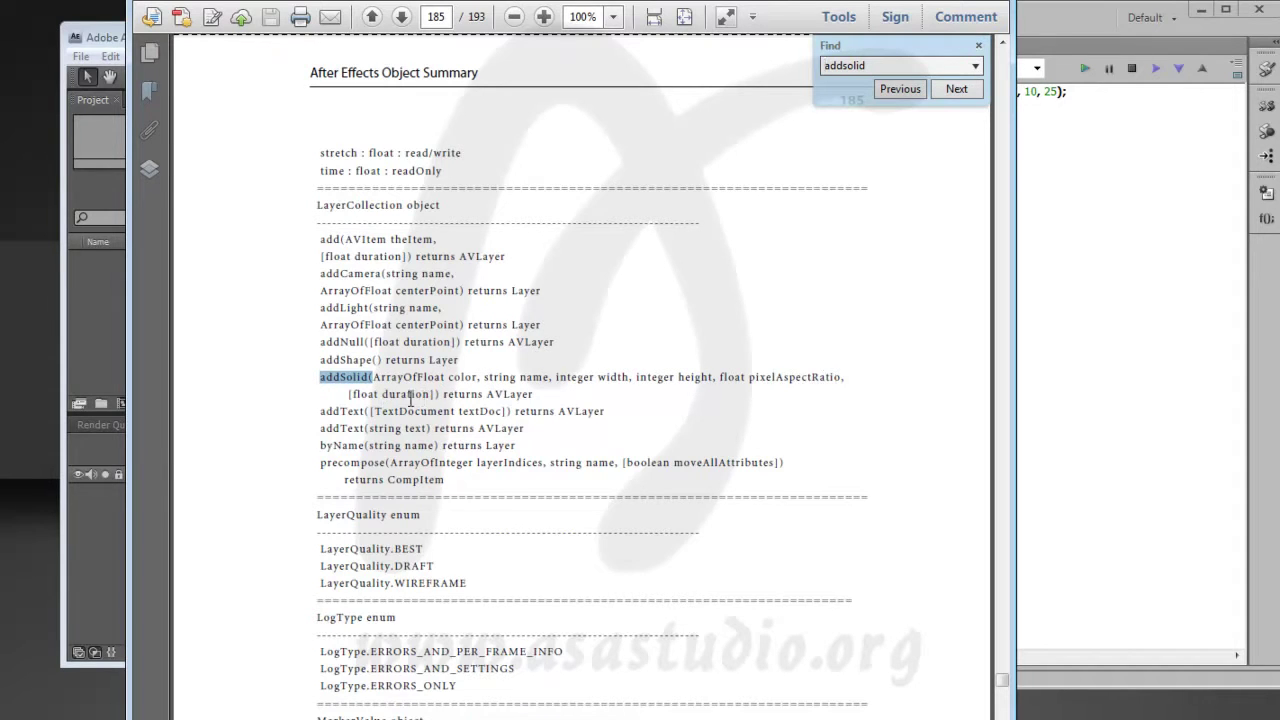
# - Give addSolid the colour [200,200,200], name "Layer 1" and size 1280, 720
pyautogui.click(1108, 105)
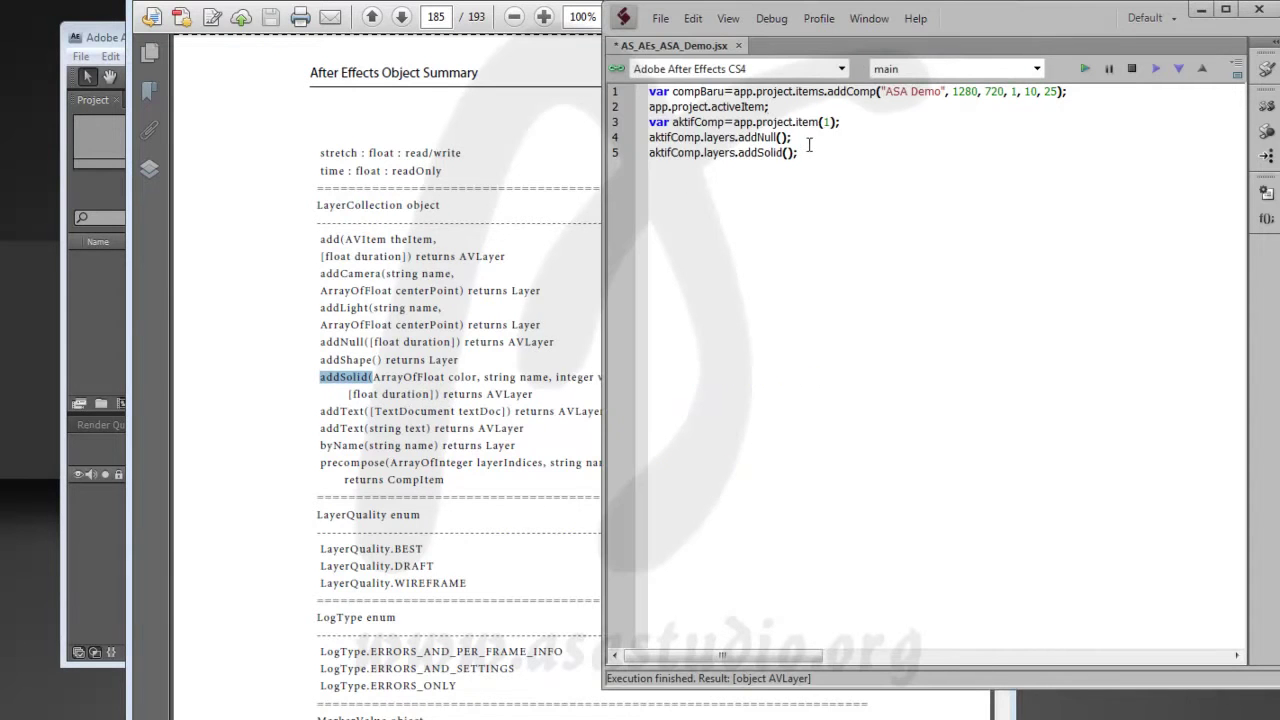
pyautogui.click(787, 152)
pyautogui.write('[]')
pyautogui.write('200')
pyautogui.write(',200')
pyautogui.write(',200')
pyautogui.press('Right')
pyautogui.write(',')
pyautogui.write('""')
pyautogui.write('Layer 1')
pyautogui.write(',')
pyautogui.write('1280')
pyautogui.write(',720')
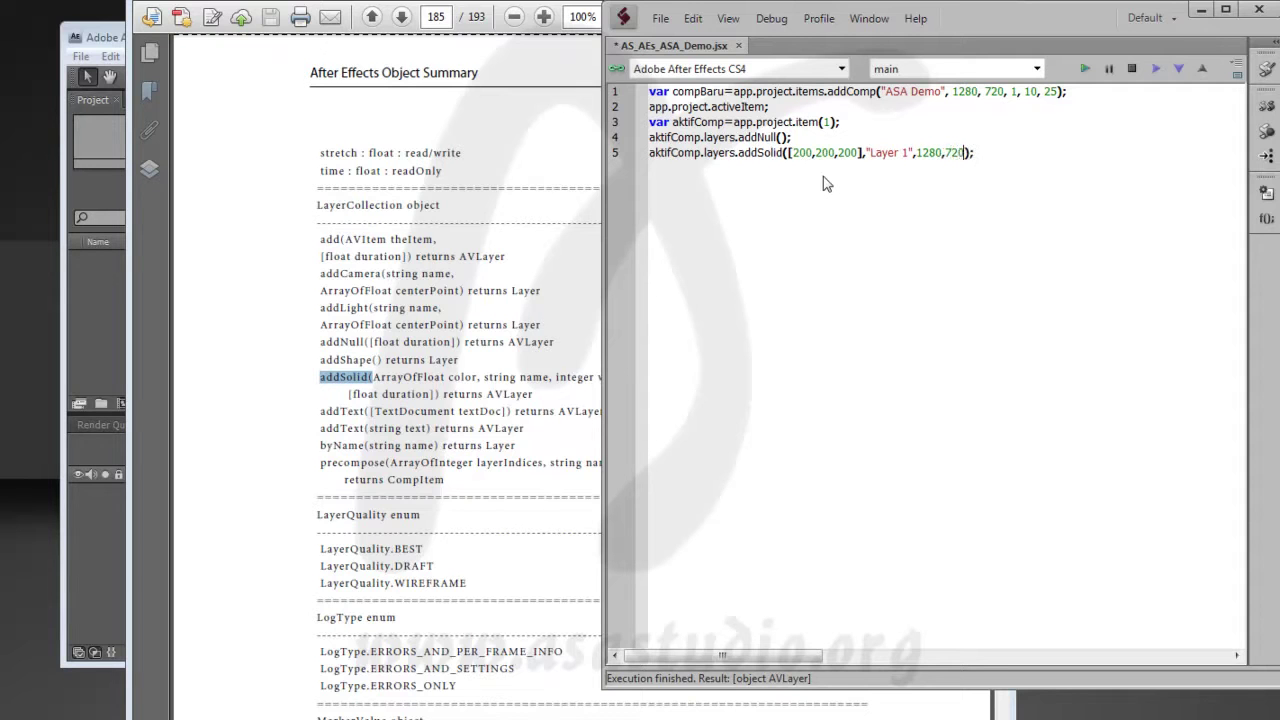
# - After checking the reference, add pixel aspect 1 and duration 10 to the addSolid call
pyautogui.click(571, 384)
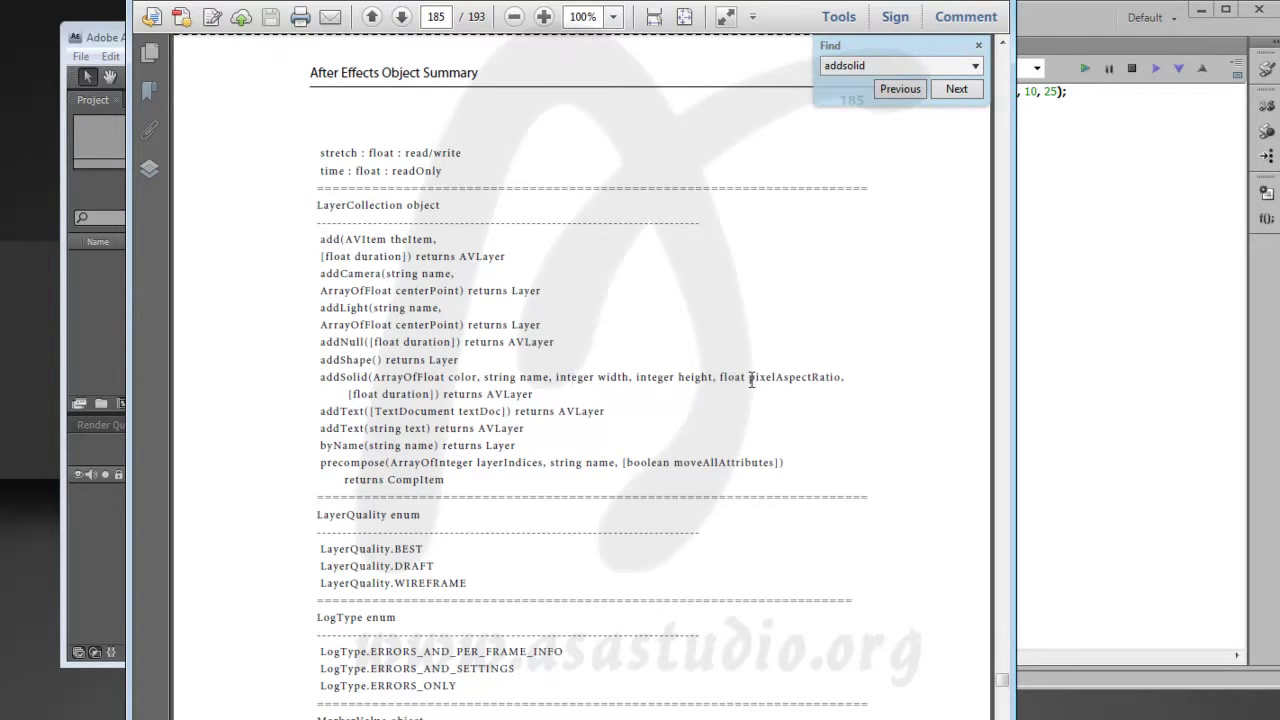
pyautogui.click(1067, 148)
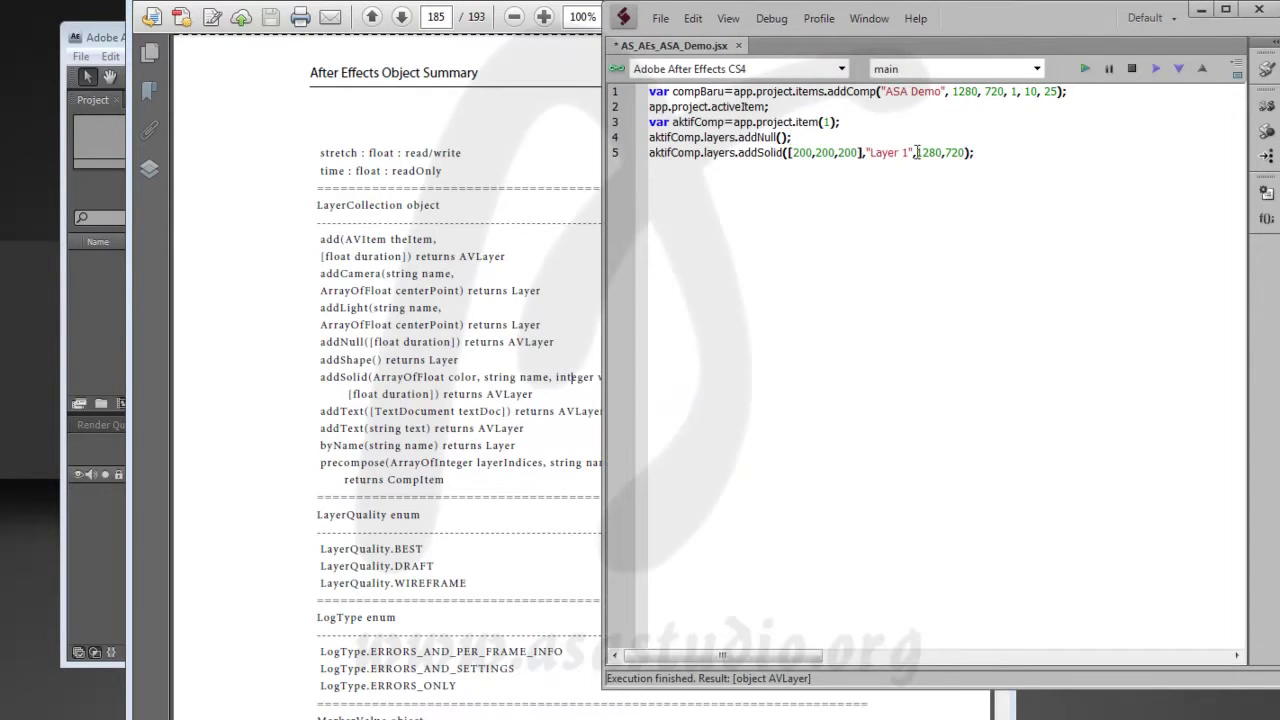
pyautogui.click(964, 152)
pyautogui.write(',1')
pyautogui.write(',')
pyautogui.press('BackSpace')
pyautogui.write(',10')
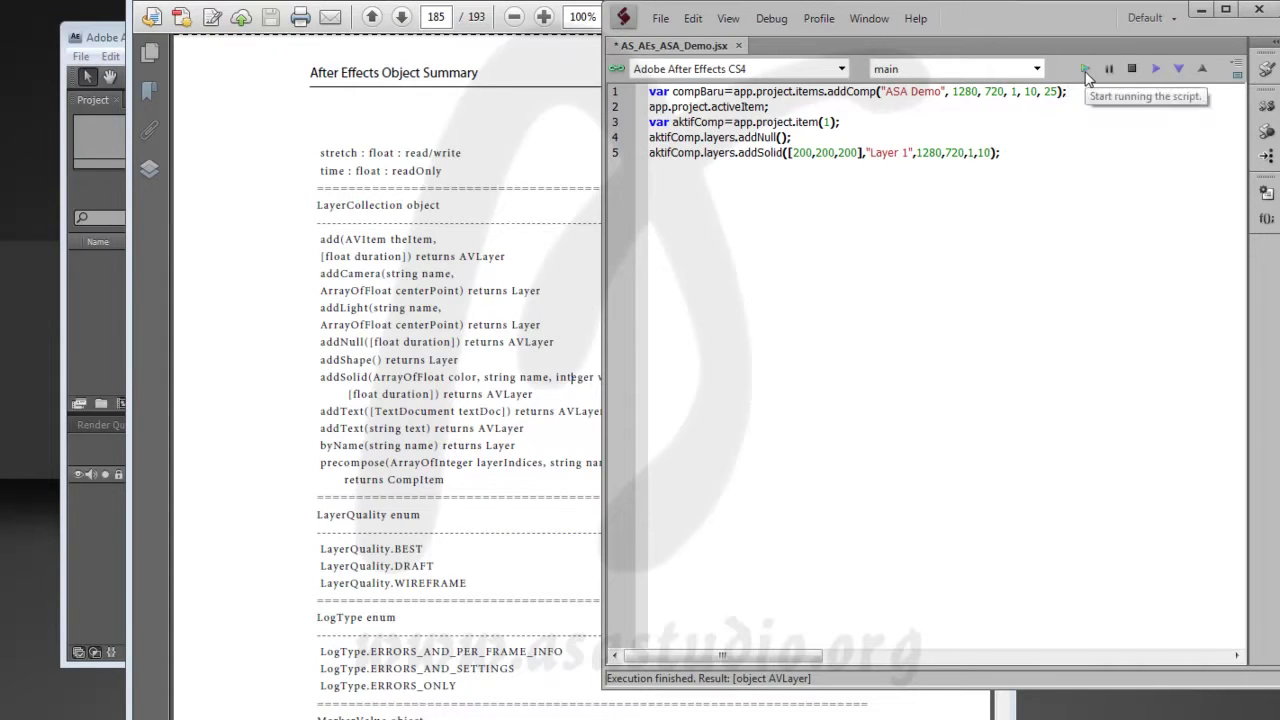
# - Run the script with the new solid line and open the resulting ASA Demo composition
pyautogui.click(91, 291)
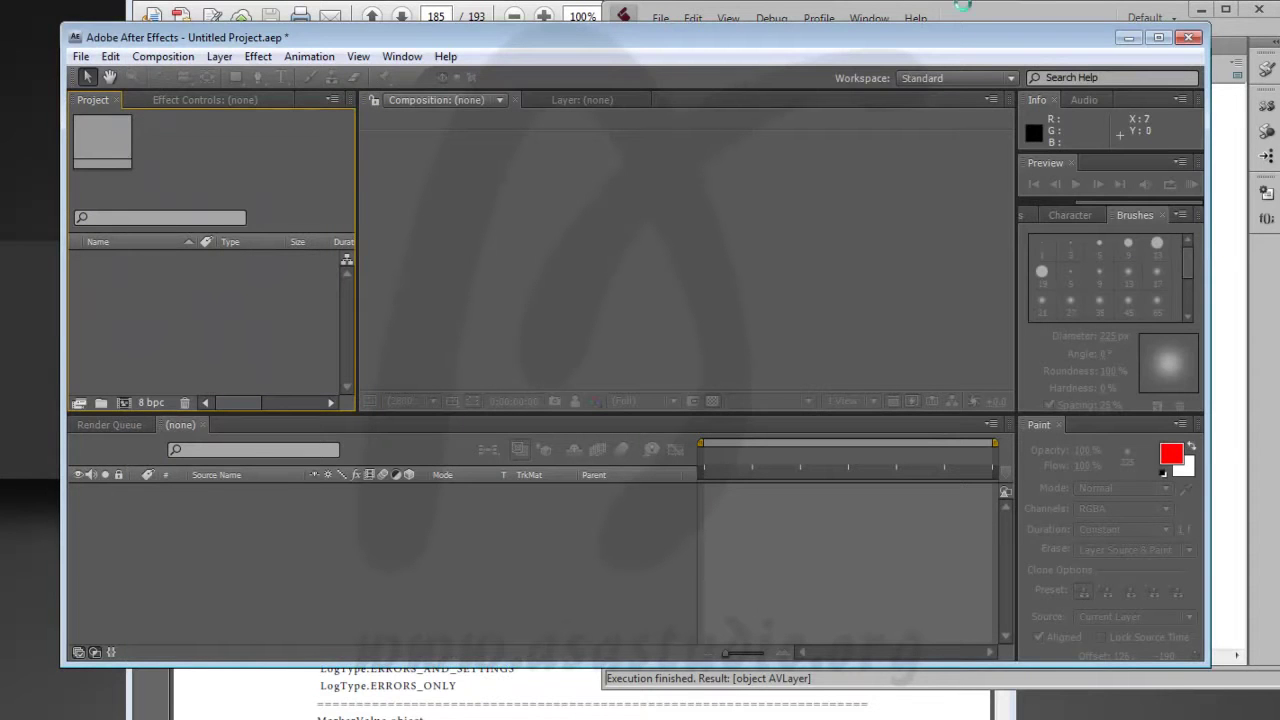
pyautogui.click(1033, 14)
pyautogui.click(1084, 68)
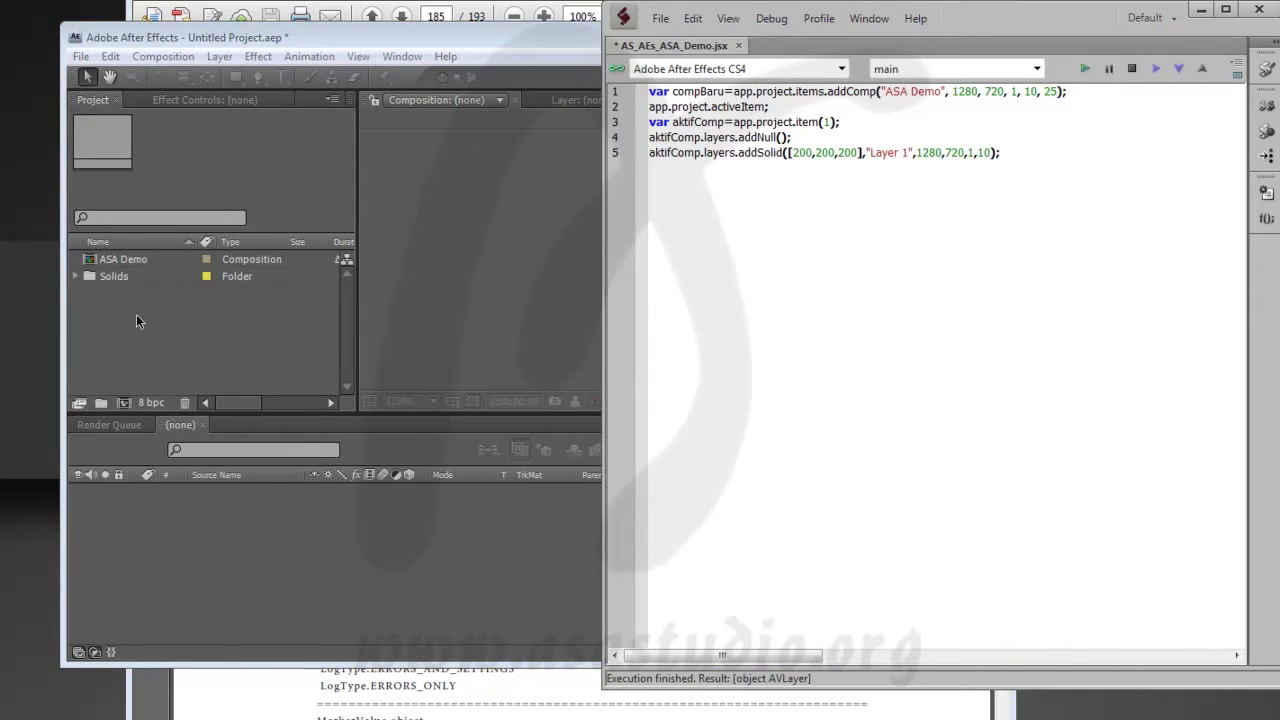
pyautogui.click(115, 260)
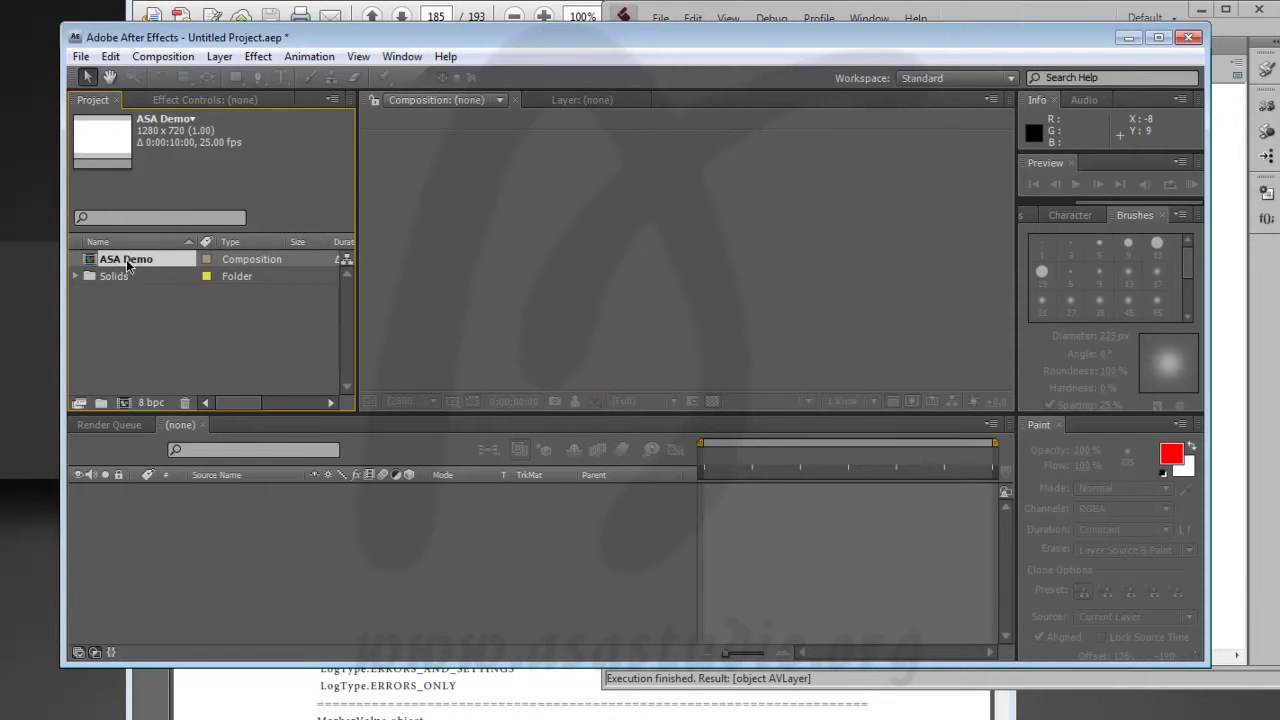
pyautogui.doubleClick(130, 260)
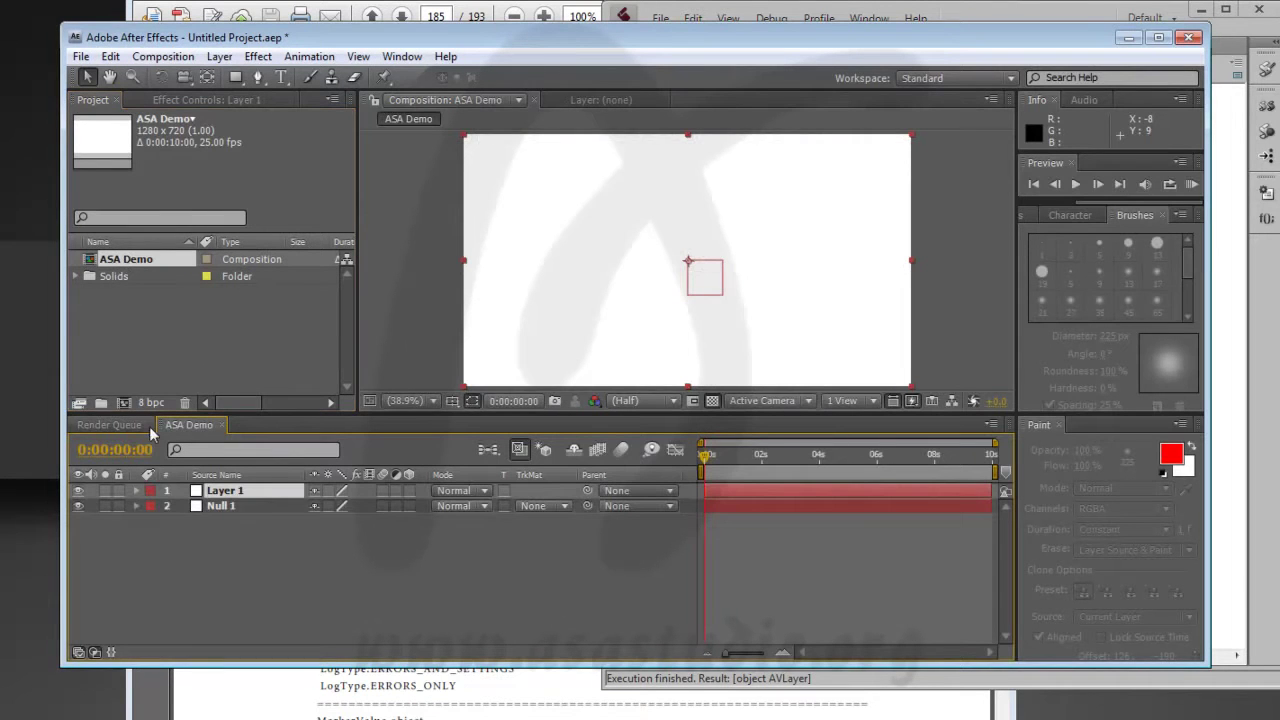
# - Inspect the Null 1 and Layer 1 layers, then select the null and solid lines
pyautogui.click(224, 506)
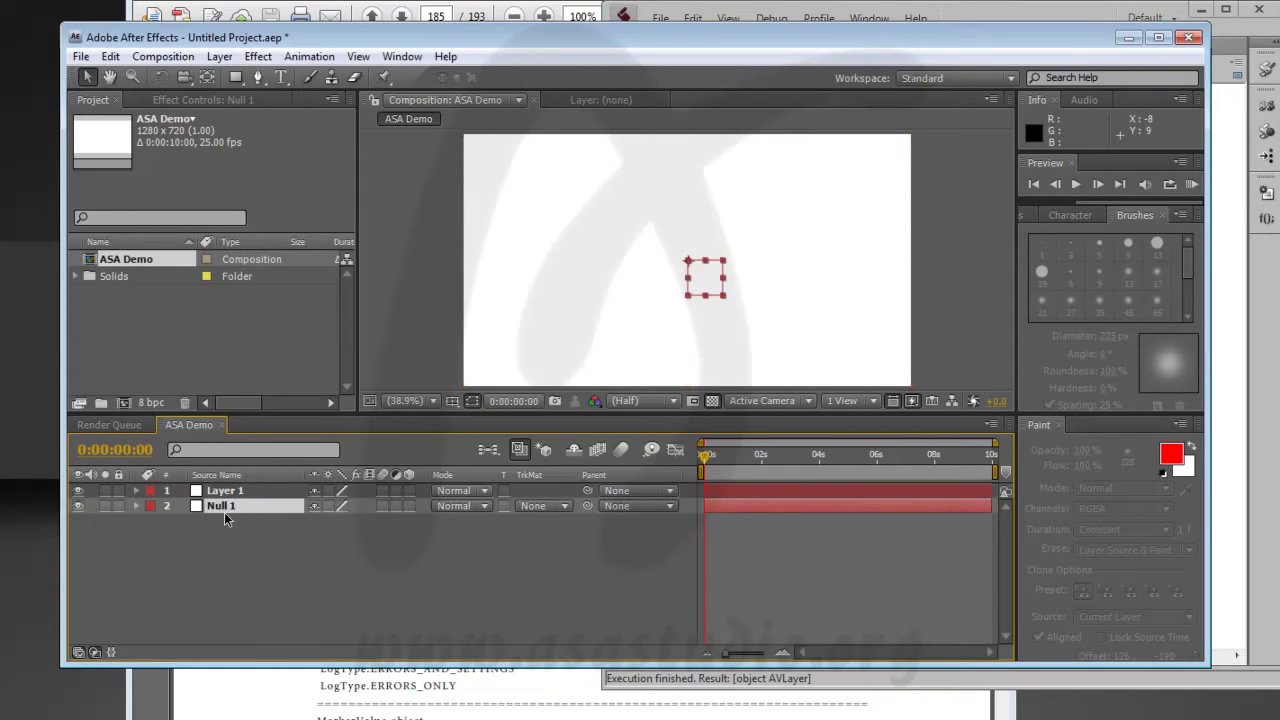
pyautogui.click(230, 491)
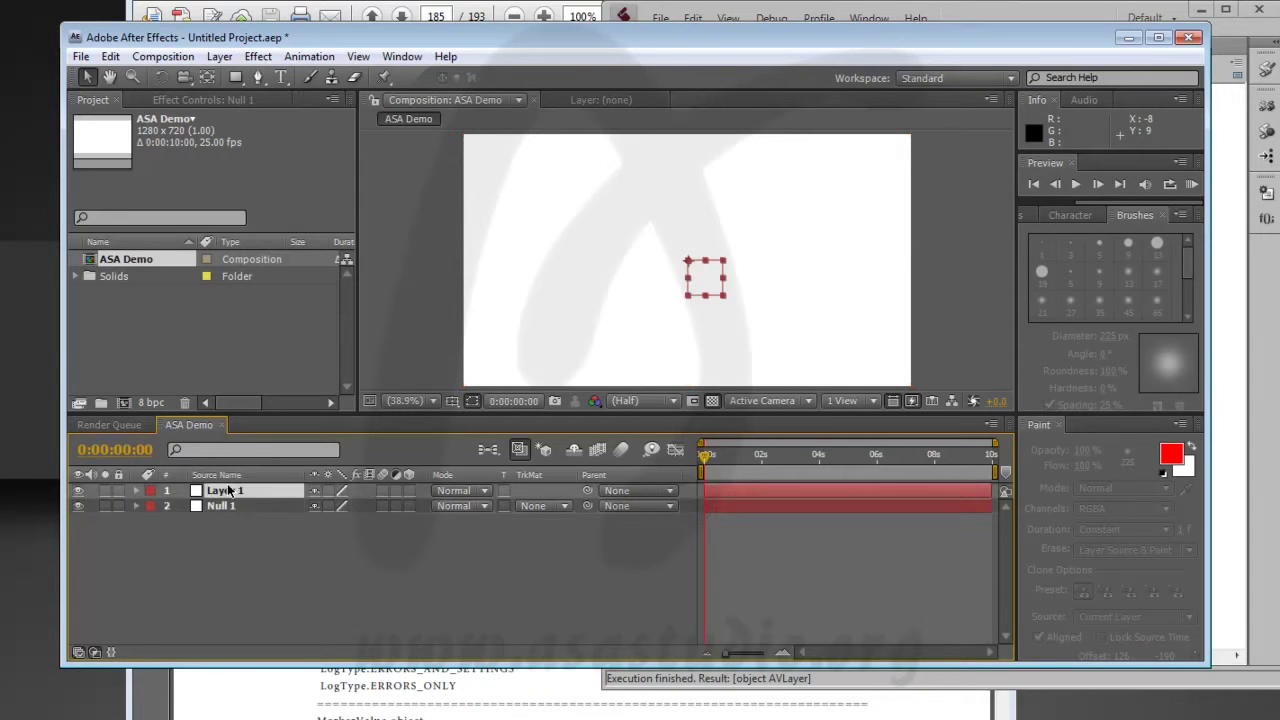
pyautogui.click(1216, 258)
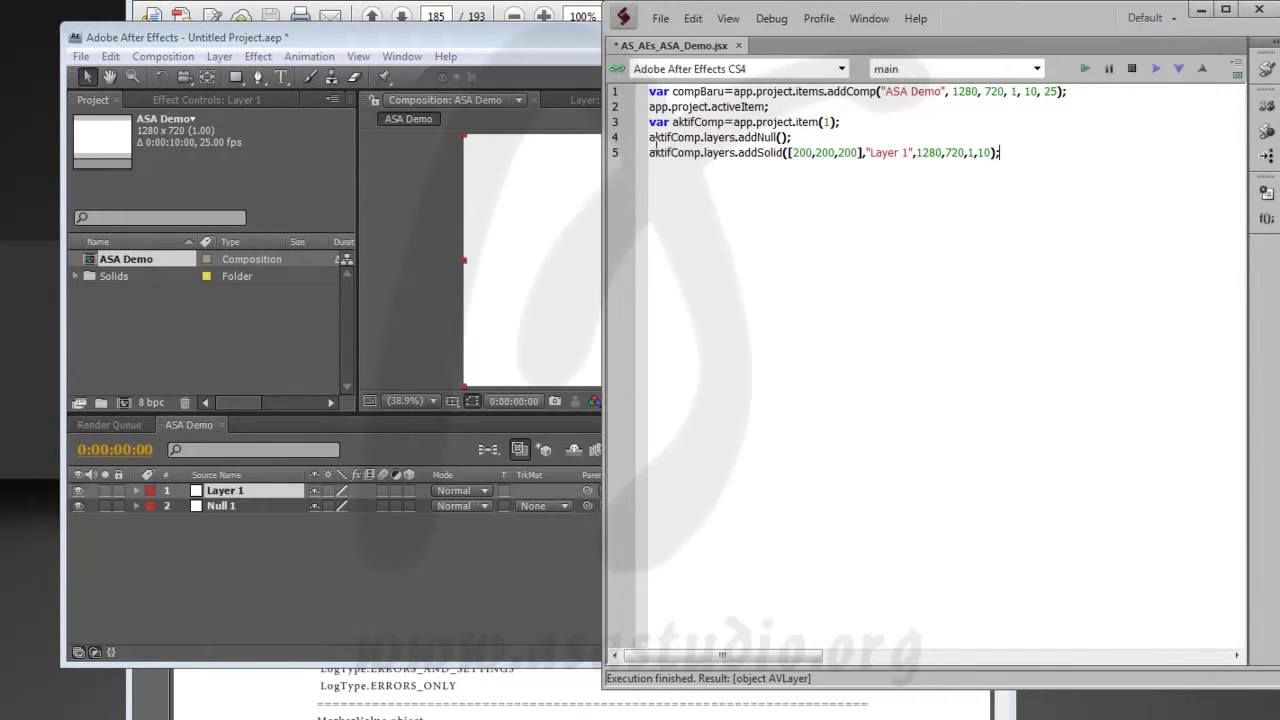
pyautogui.moveTo(1002, 152); pyautogui.dragTo(631, 137)
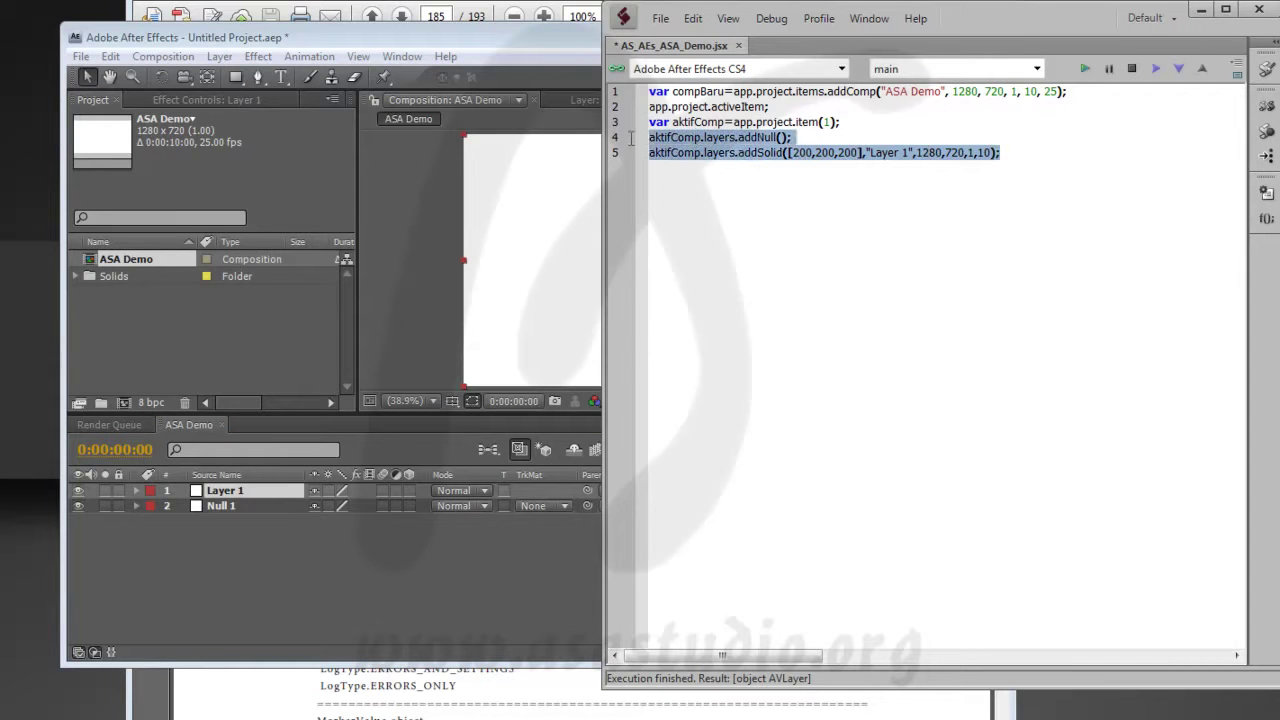
# - Change the solid colour array on line 5 to [0.2,0.5,0.1], then select the Solids folder
pyautogui.click(750, 150)
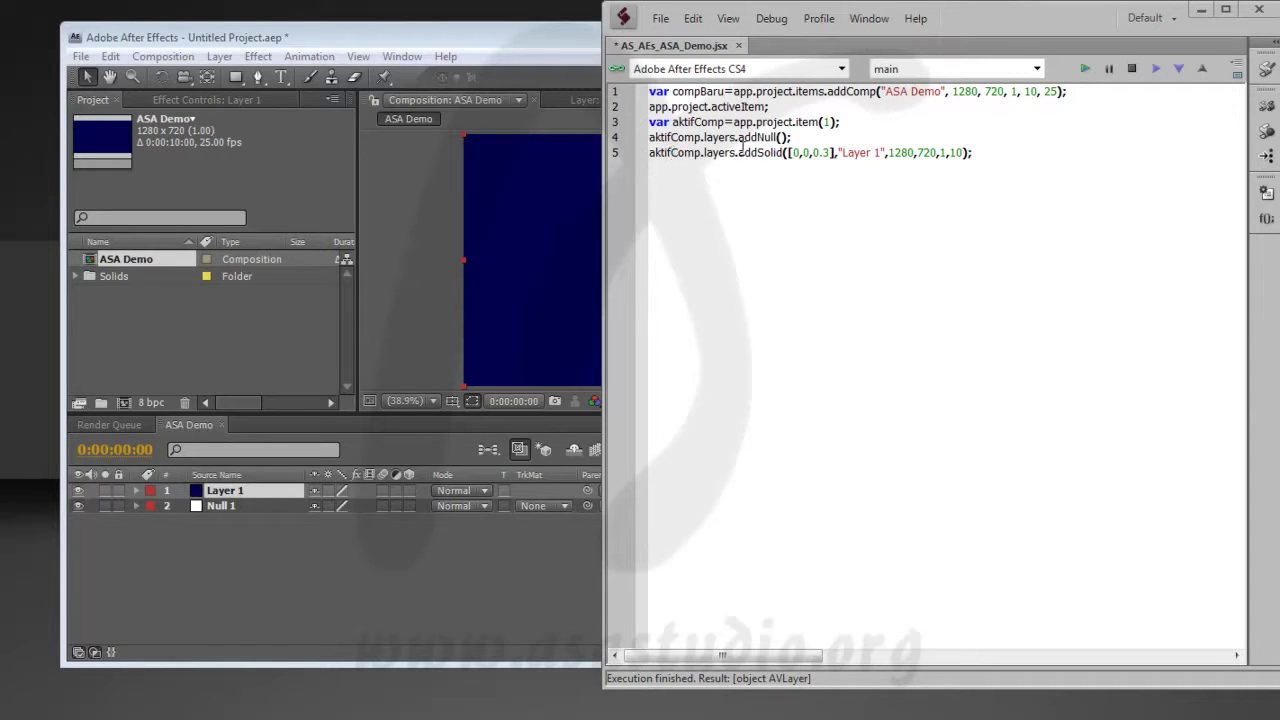
pyautogui.doubleClick(799, 152)
pyautogui.moveTo(799, 152); pyautogui.dragTo(836, 168)
pyautogui.click(834, 170)
pyautogui.click(798, 168)
pyautogui.write('.2,0')
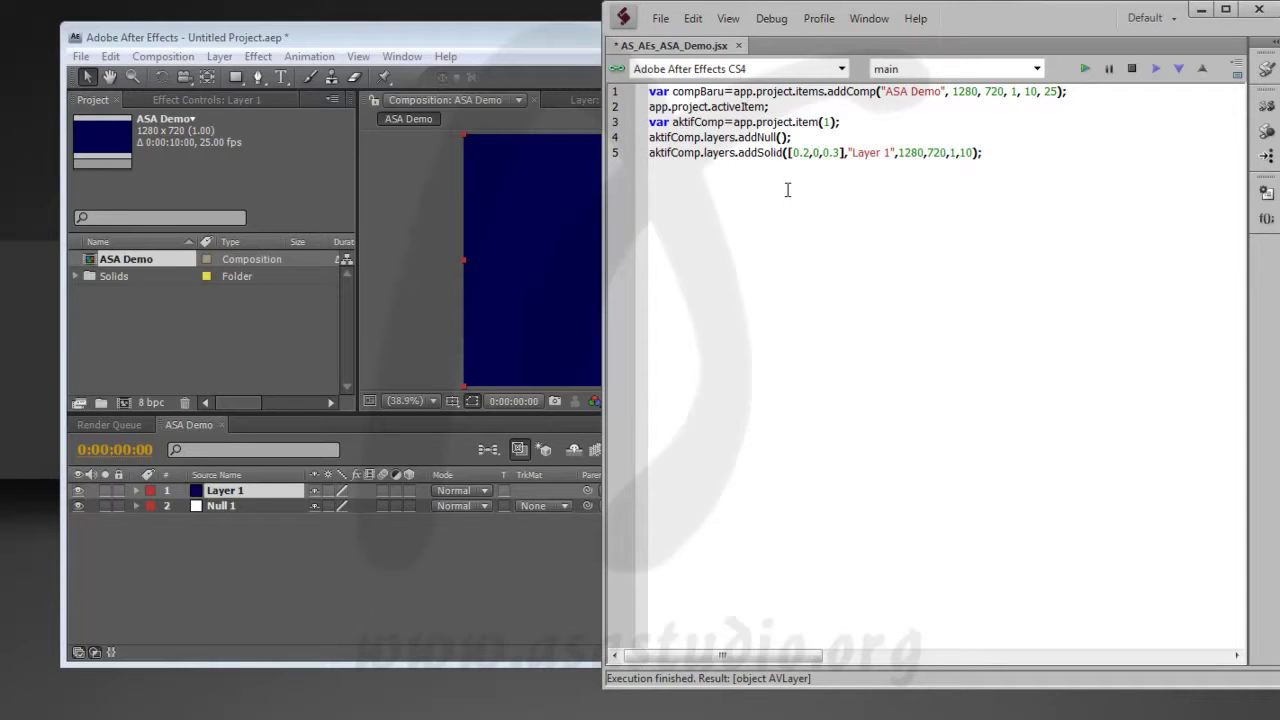
pyautogui.write('.5')
pyautogui.press('Right')
pyautogui.press('Right')
pyautogui.hotkey('shift', 'Right')
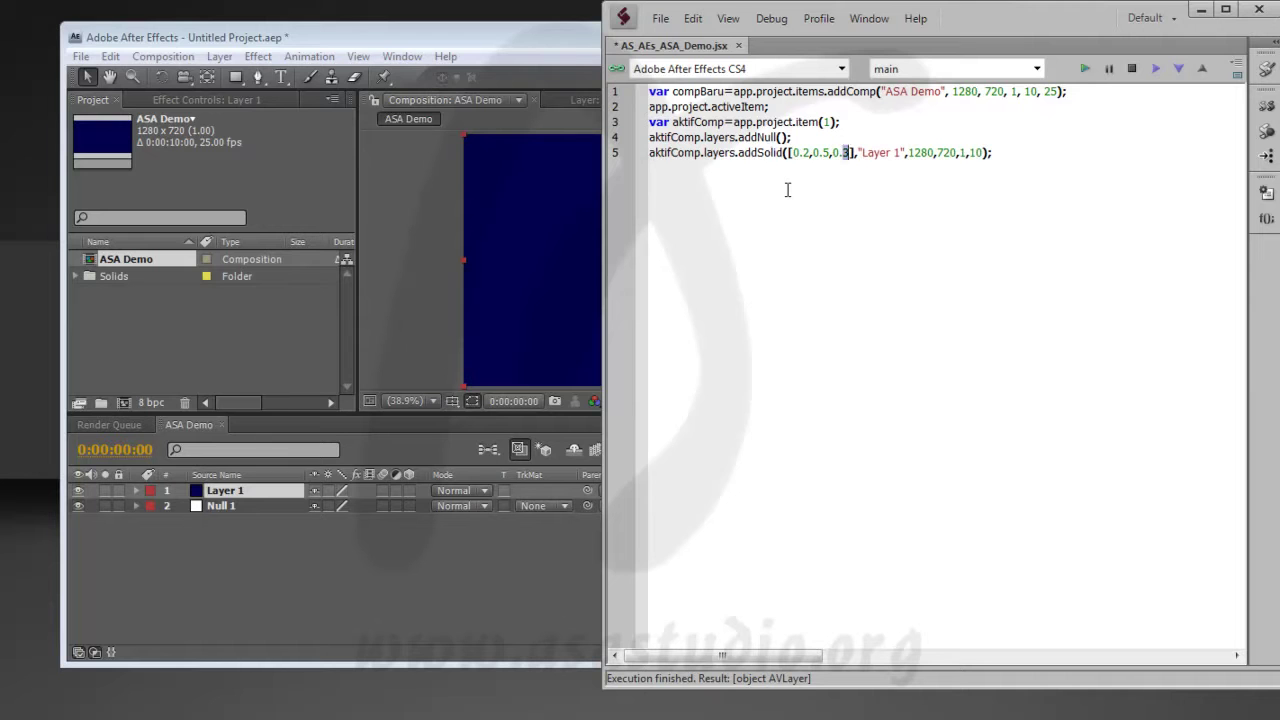
pyautogui.write('1')
pyautogui.click(170, 286)
pyautogui.click(135, 278)
# - Delete the ASA Demo composition and Solids folder from the project
pyautogui.keyDown('ctrl'); pyautogui.click(125, 259); pyautogui.keyUp('ctrl')
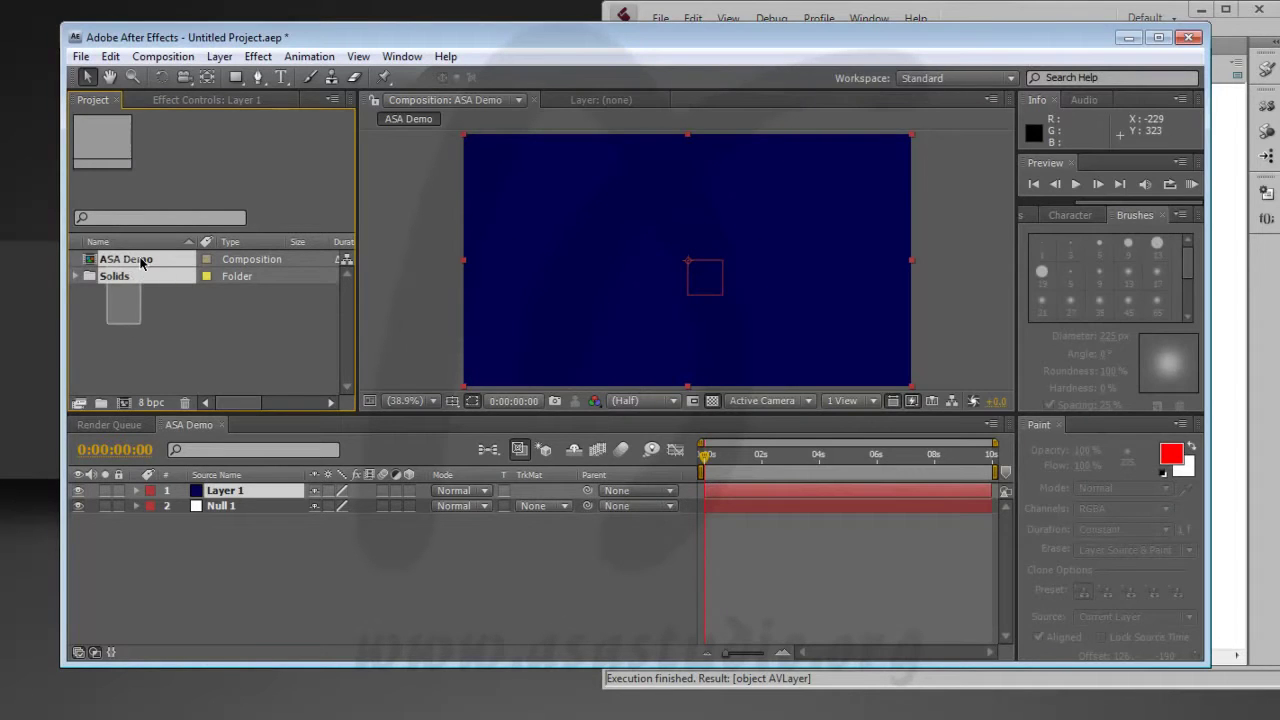
pyautogui.press('Delete')
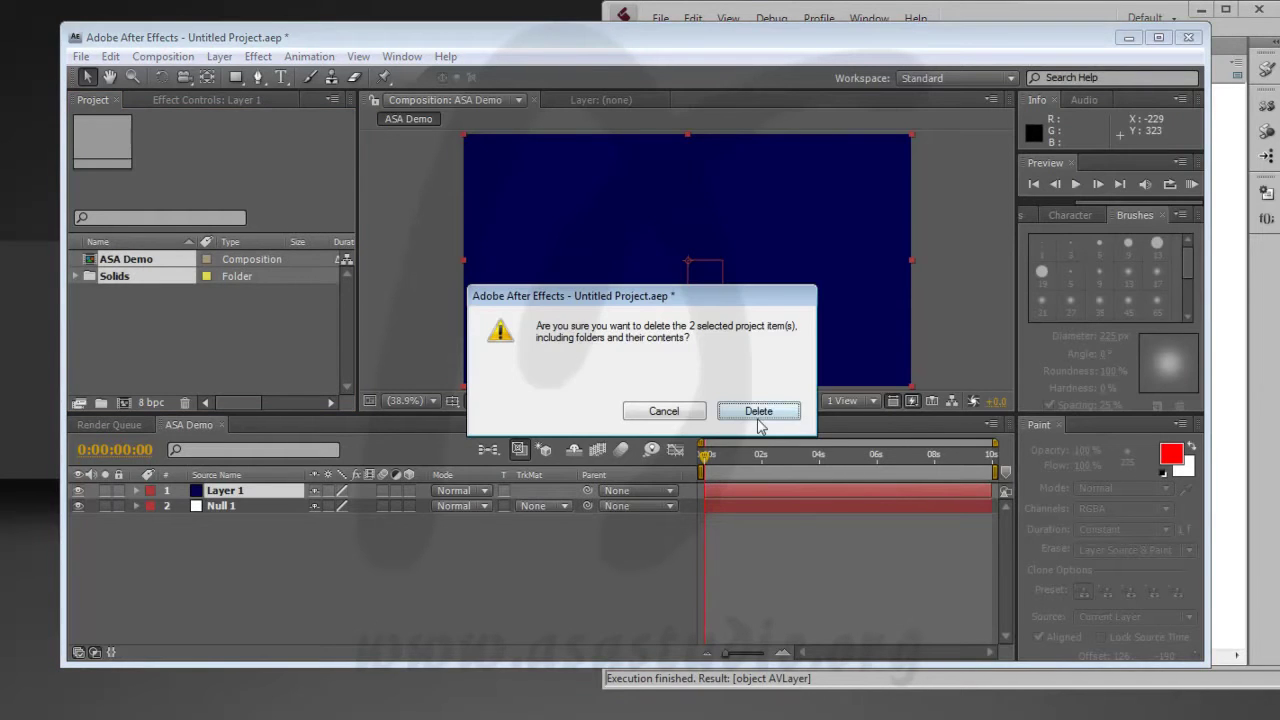
pyautogui.click(760, 413)
# - Rerun the script and open the rebuilt ASA Demo comp with its green solid
pyautogui.click(1002, 12)
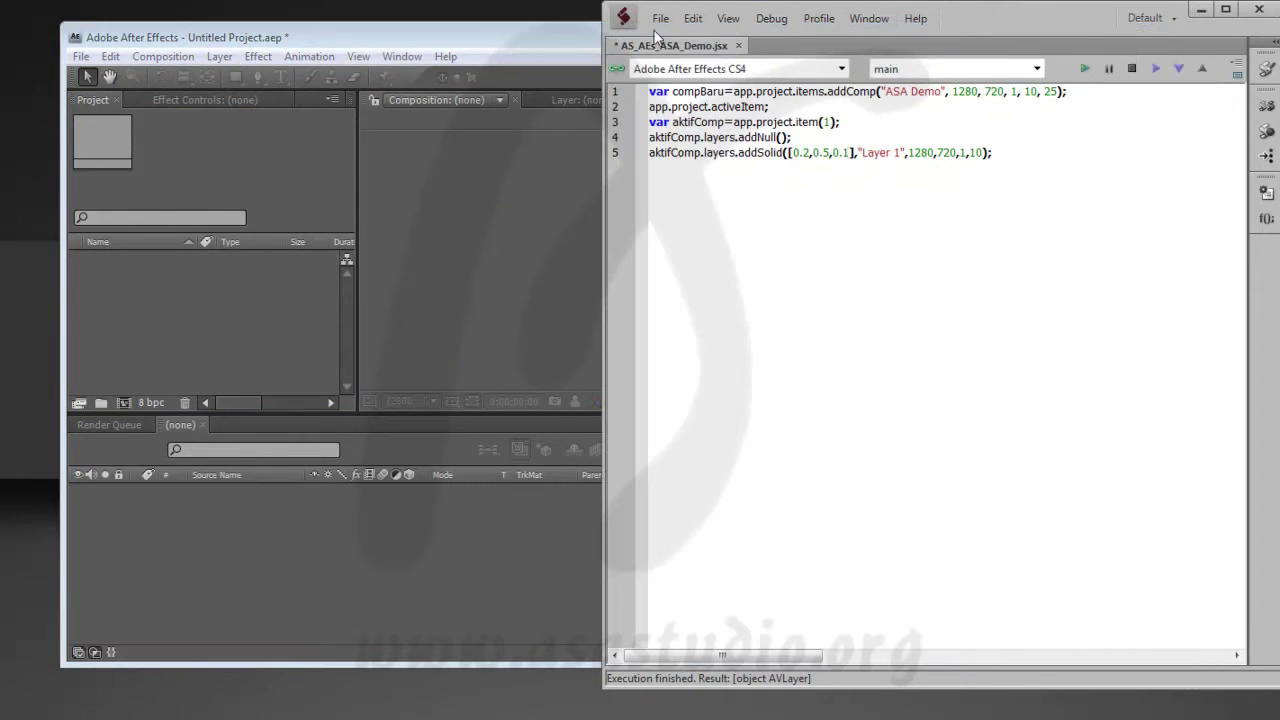
pyautogui.click(1085, 70)
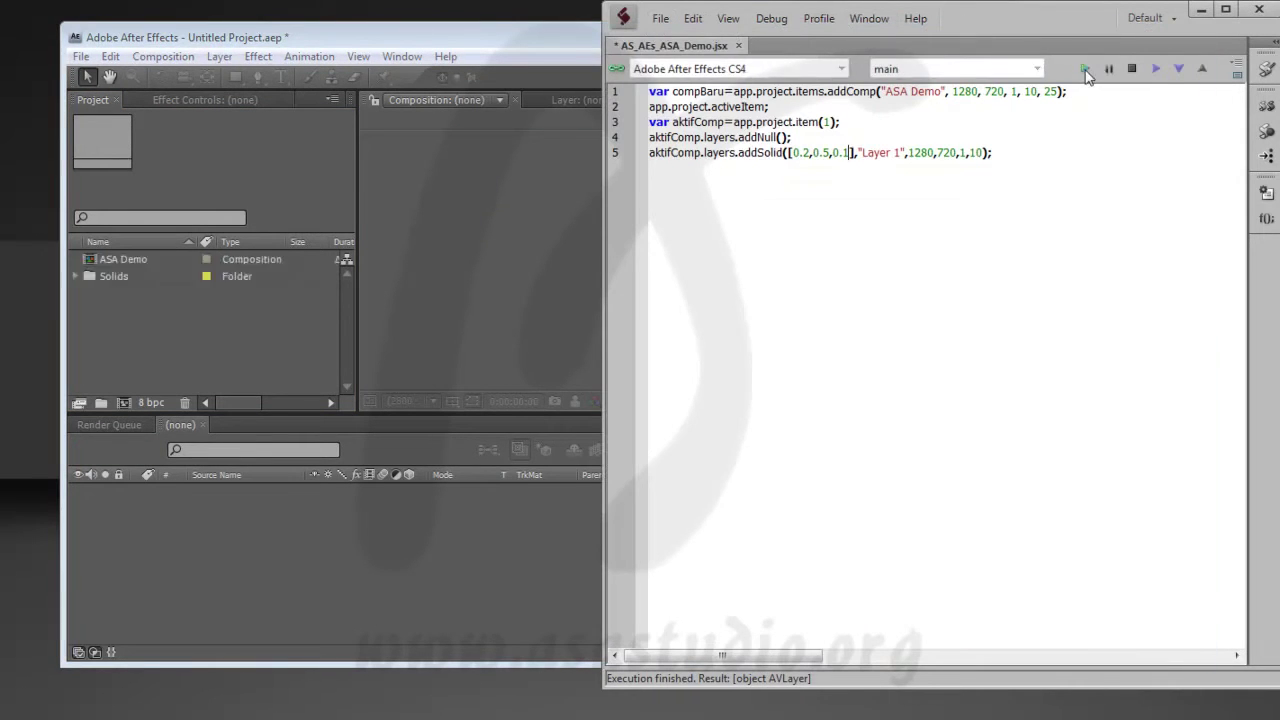
pyautogui.click(132, 275)
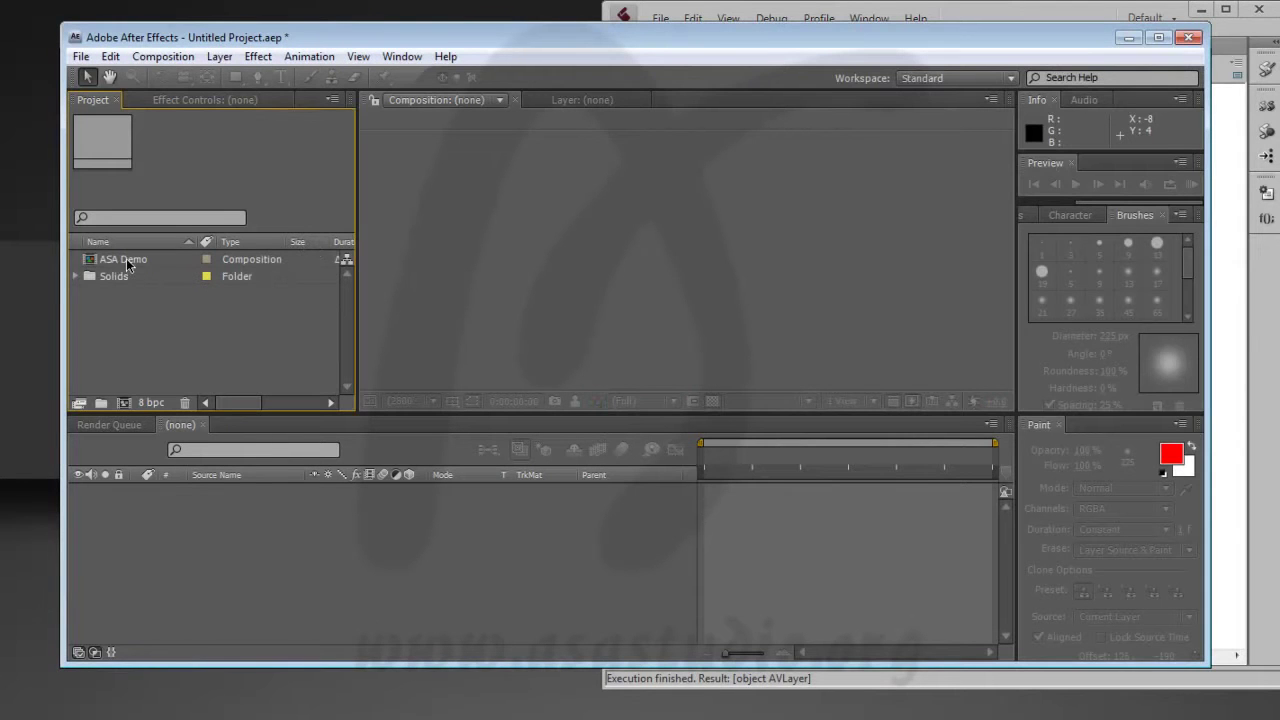
pyautogui.doubleClick(126, 259)
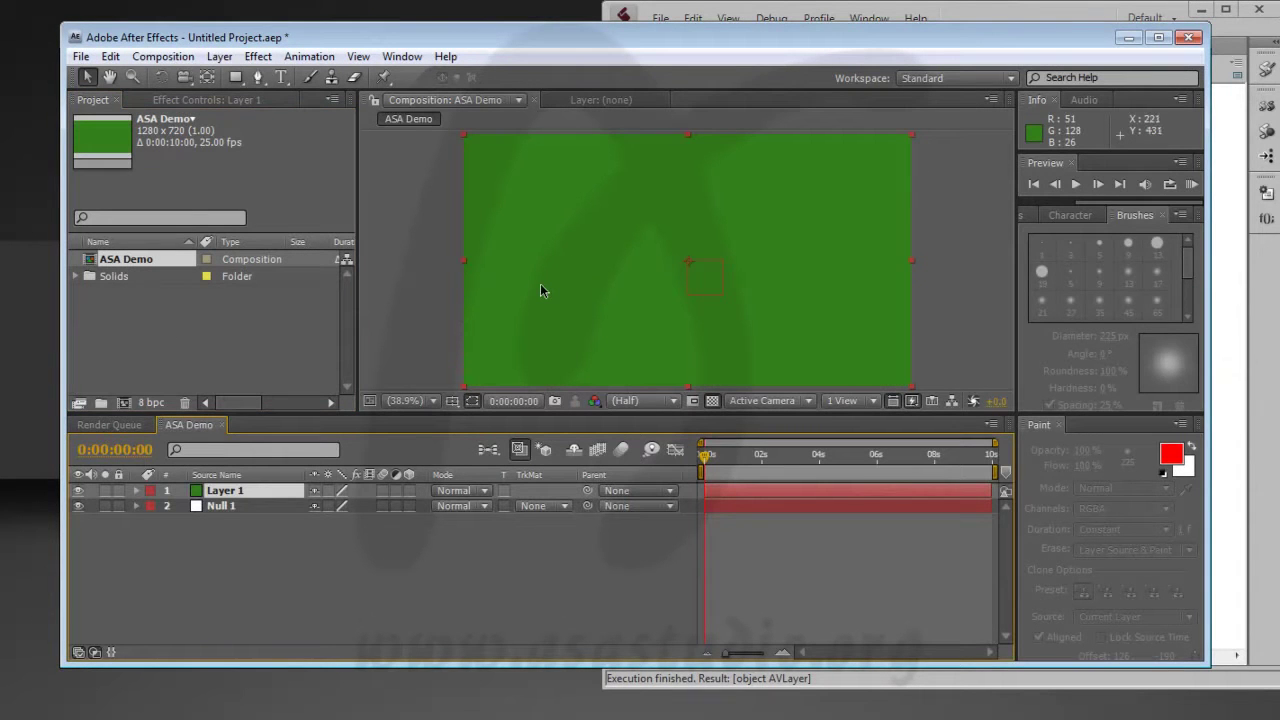
pyautogui.click(1040, 24)
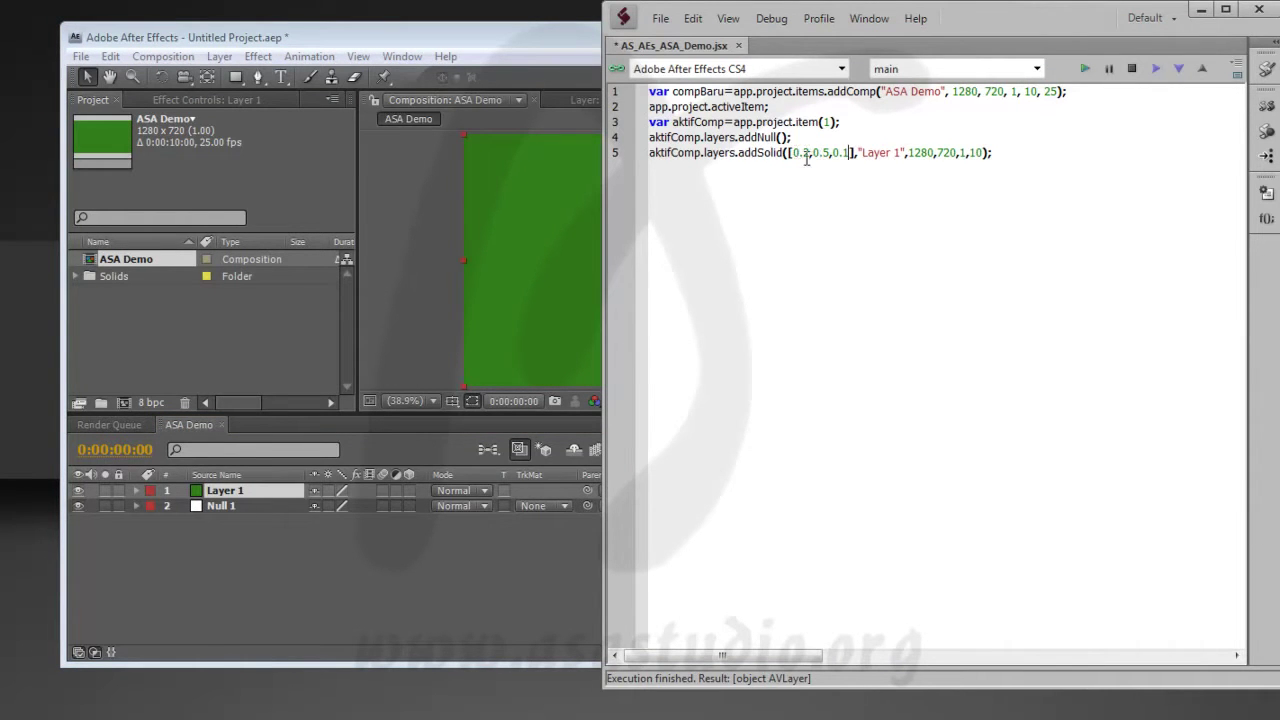
# - Add line 6 aktifComp.layers.addText("ASA Studio"); and select ASA Demo and Solids in the project
pyautogui.click(808, 152)
pyautogui.press('Return')
pyautogui.write('aktif')
pyautogui.write('Comp')
pyautogui.write('layers.')
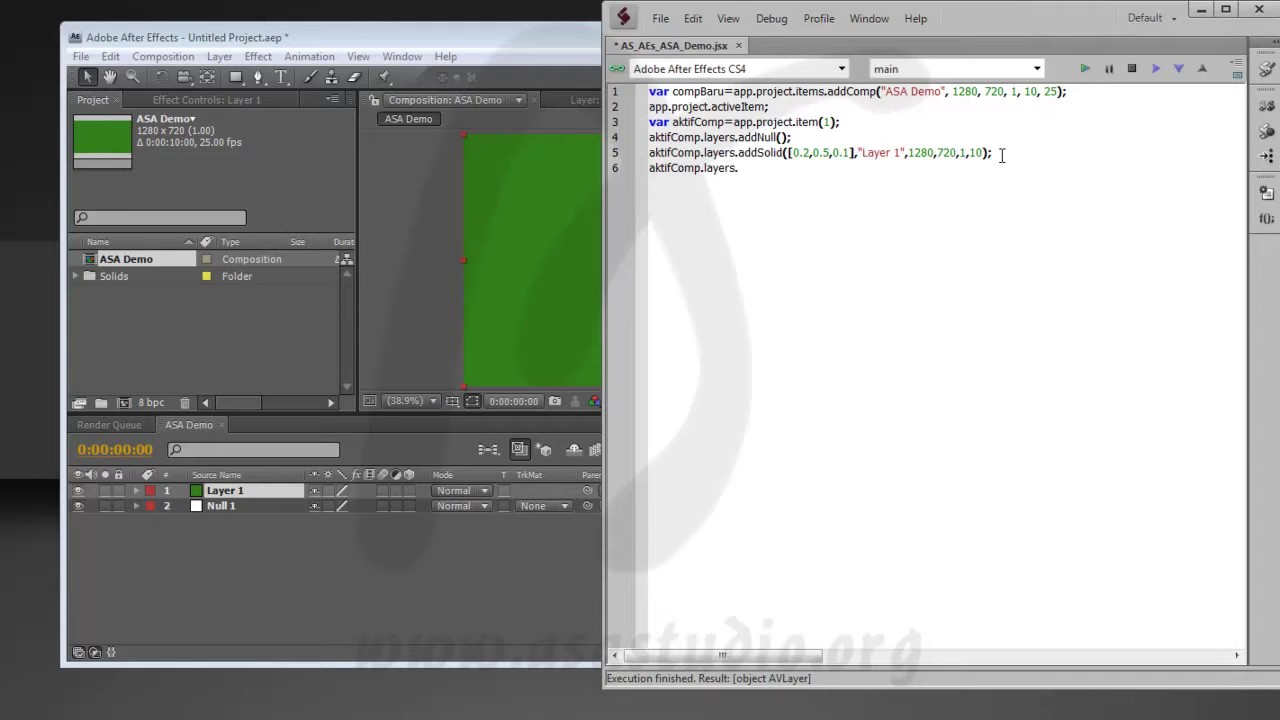
pyautogui.write('add')
pyautogui.write('Text')
pyautogui.write('()')
pyautogui.write(';')
pyautogui.write('""')
pyautogui.write('ASA Studio')
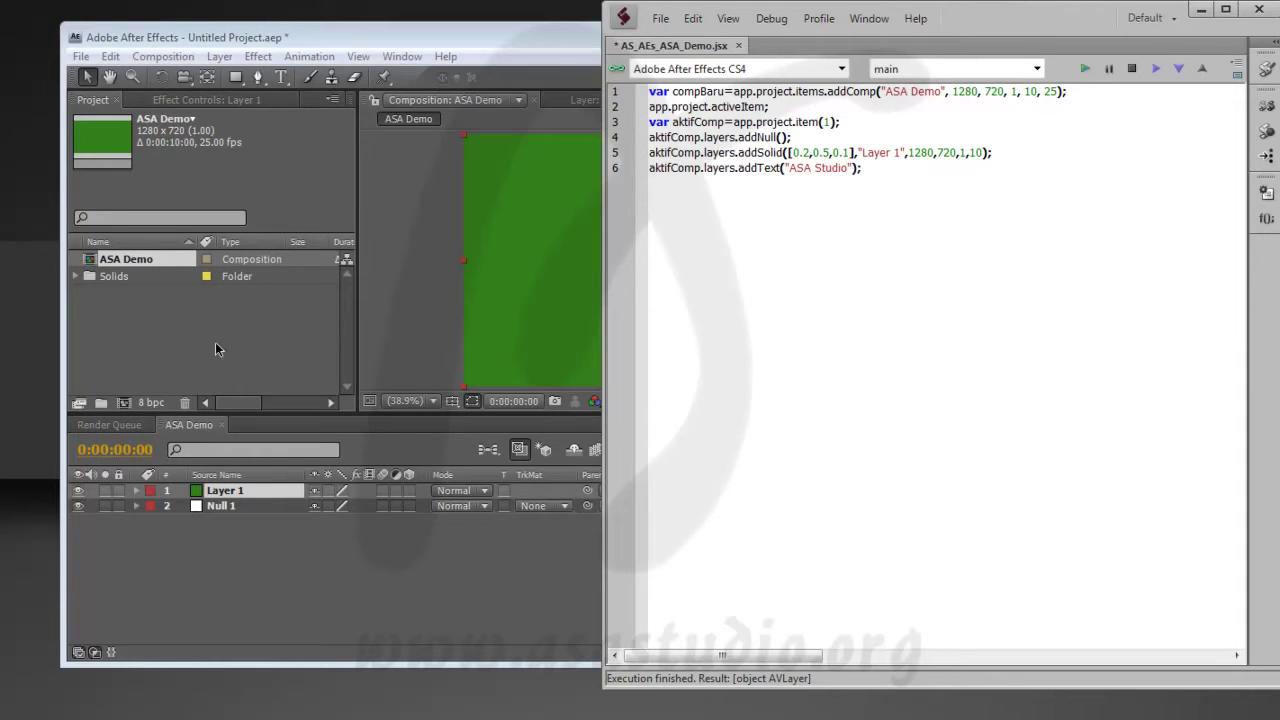
pyautogui.moveTo(115, 330); pyautogui.dragTo(155, 264)
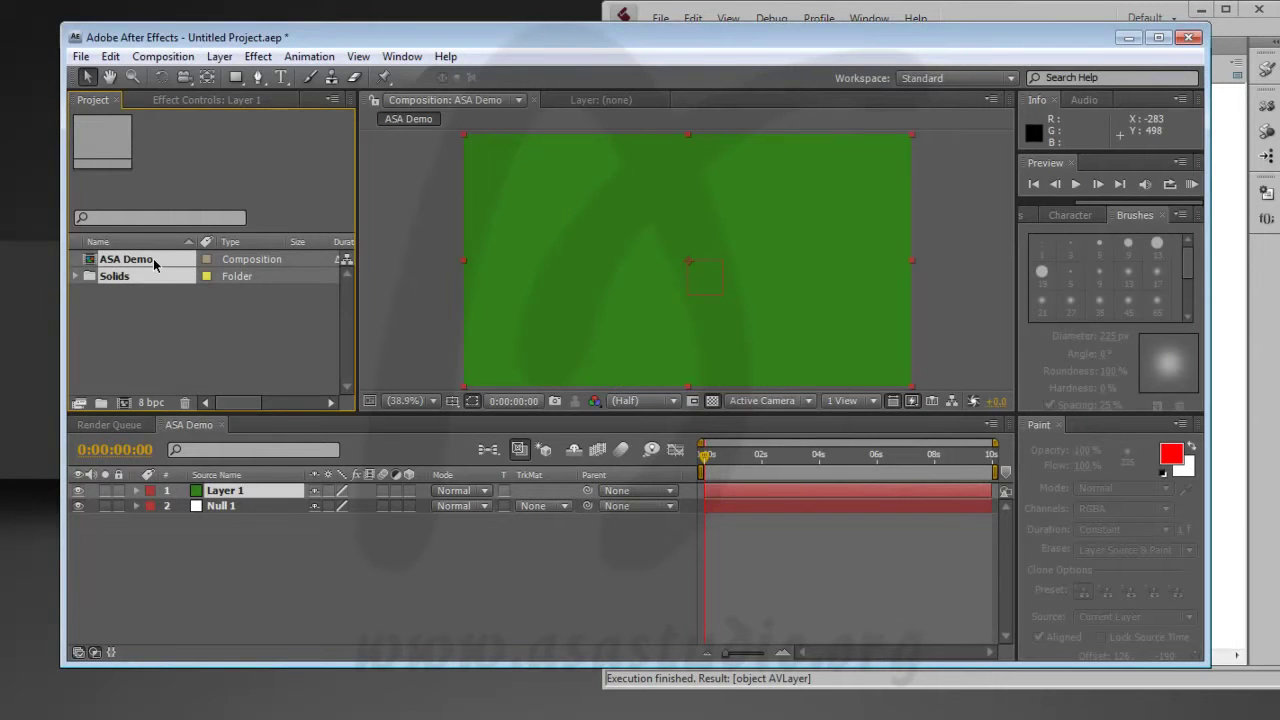
# - Clear the project, rerun the script and check the ASA Studio text layer in ASA Demo
pyautogui.press('Delete')
pyautogui.click(742, 414)
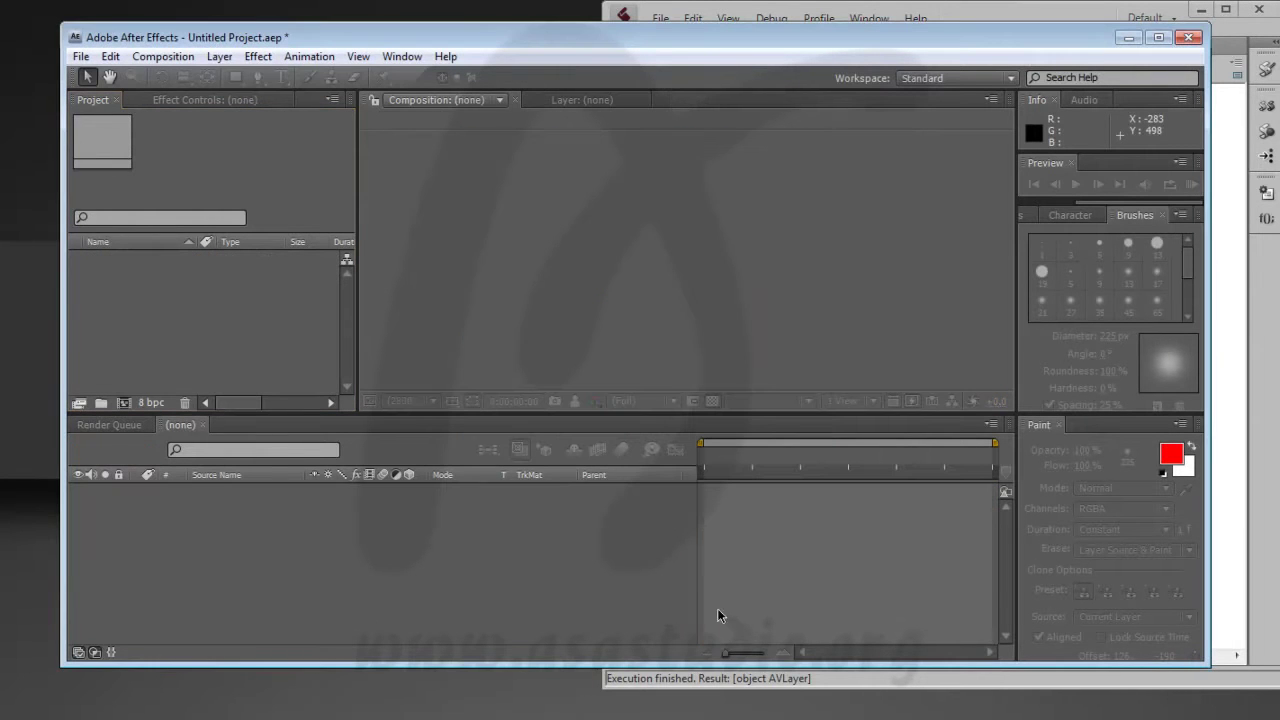
pyautogui.click(768, 706)
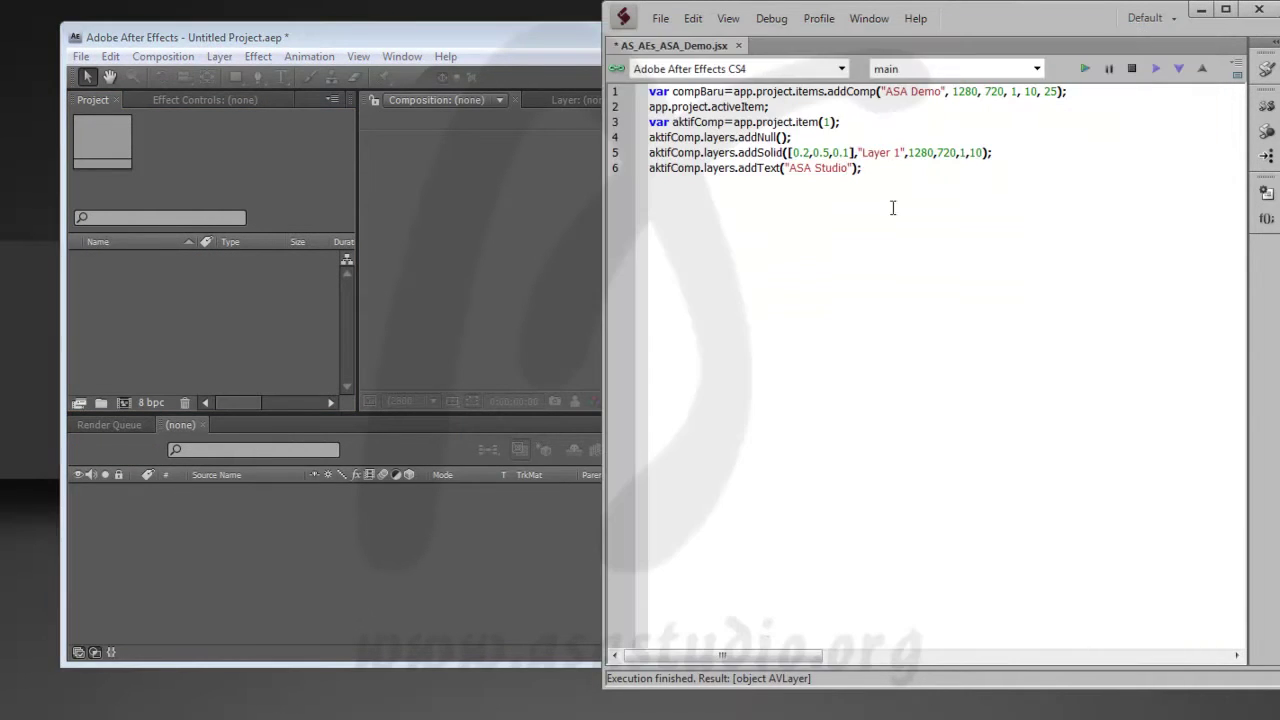
pyautogui.click(1080, 66)
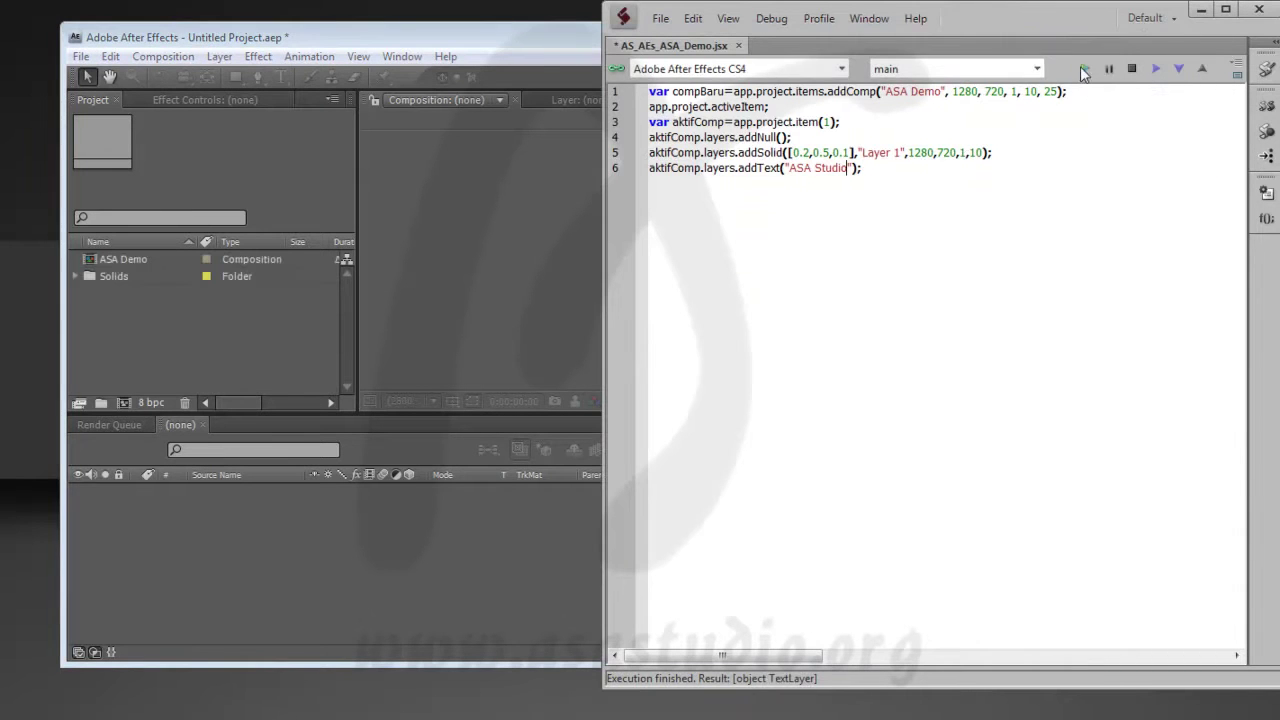
pyautogui.doubleClick(124, 259)
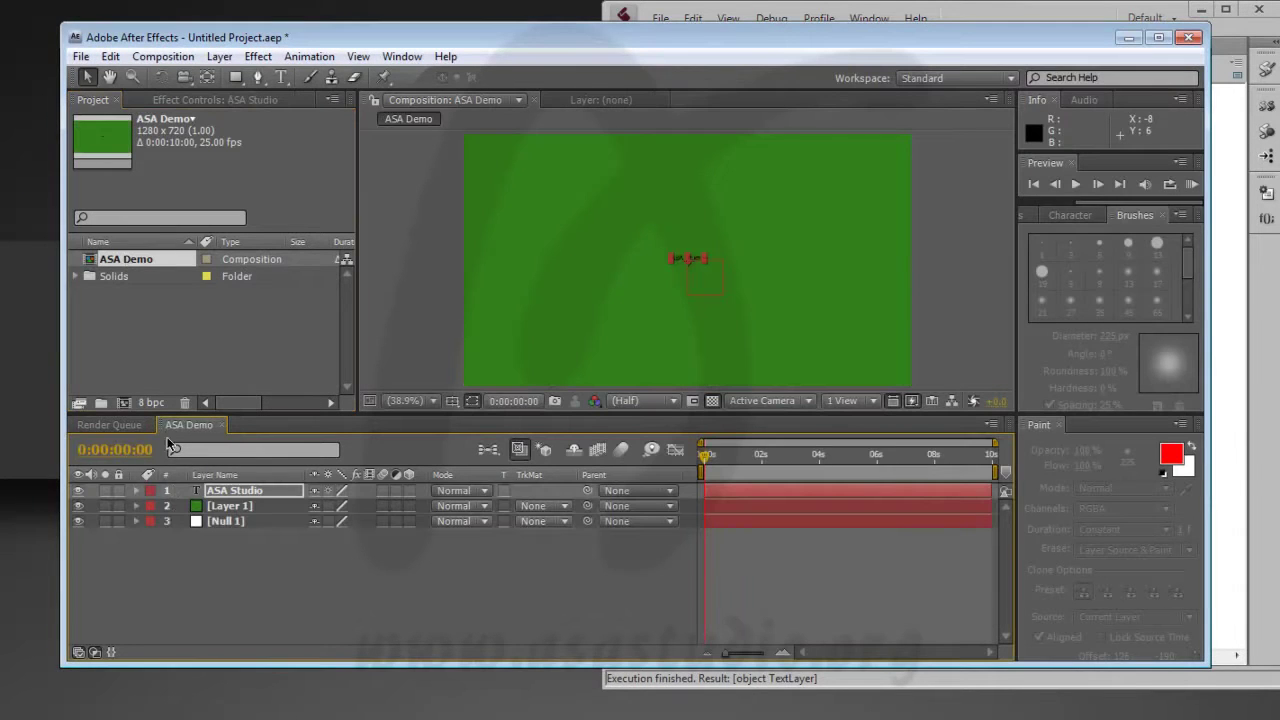
pyautogui.click(242, 489)
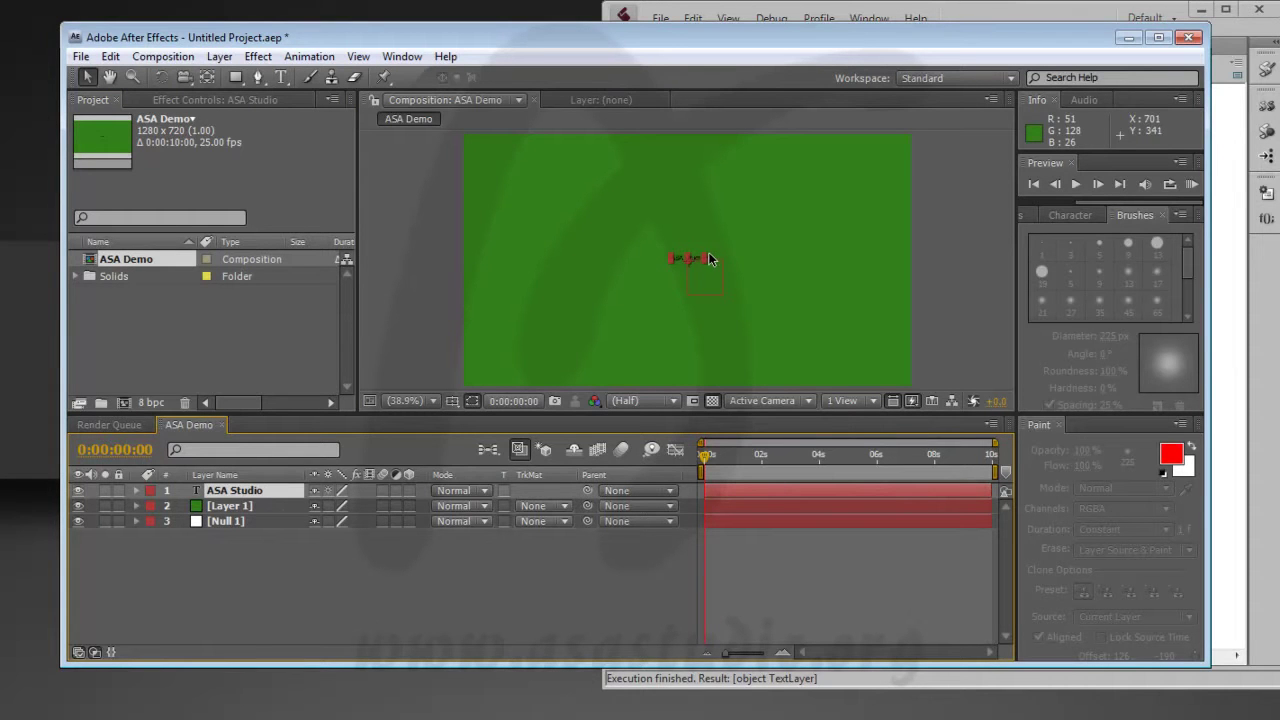
# - Delete the ASA Demo composition and Solids folder again, leaving the project empty
pyautogui.click(95, 338)
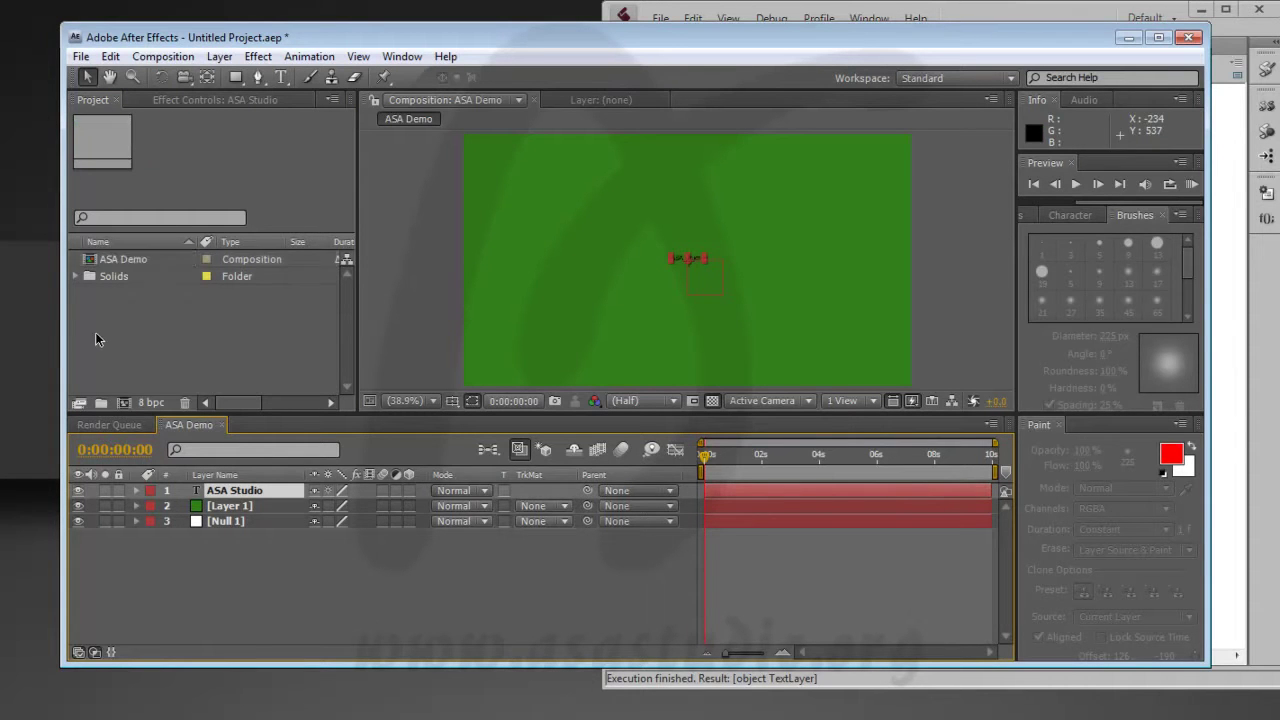
pyautogui.moveTo(95, 338); pyautogui.dragTo(155, 266)
pyautogui.press('Delete')
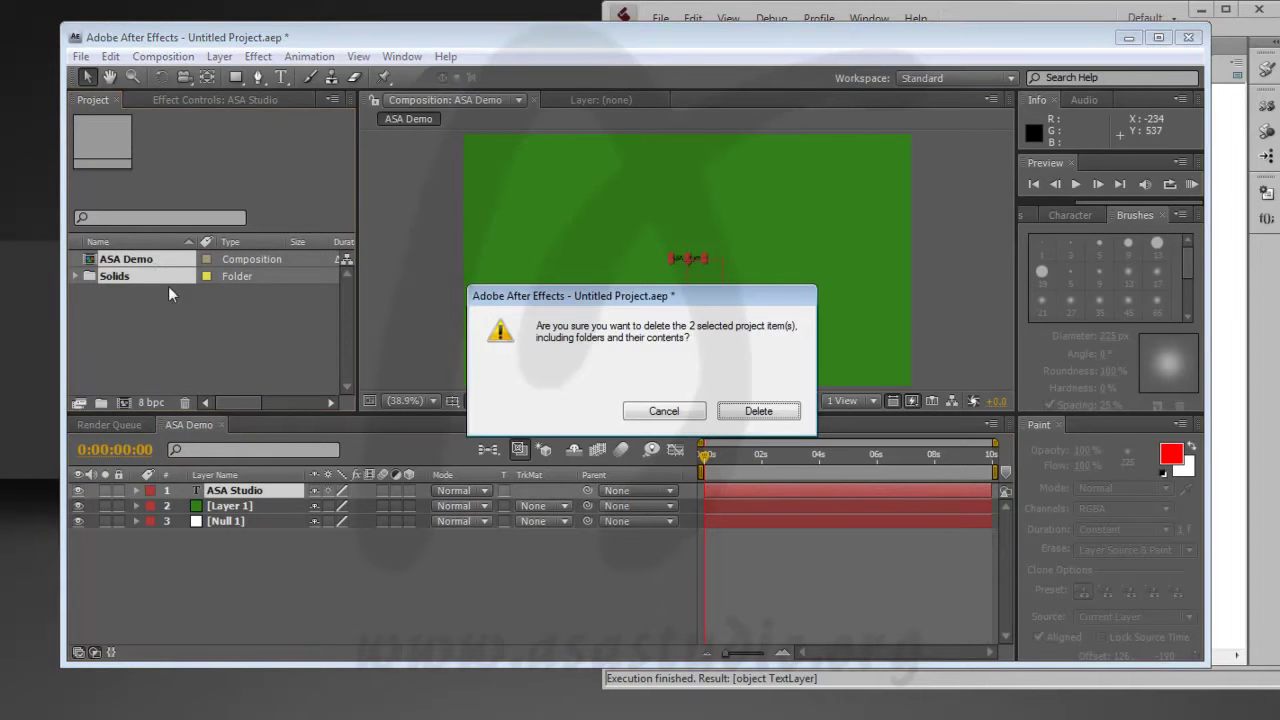
pyautogui.click(762, 415)
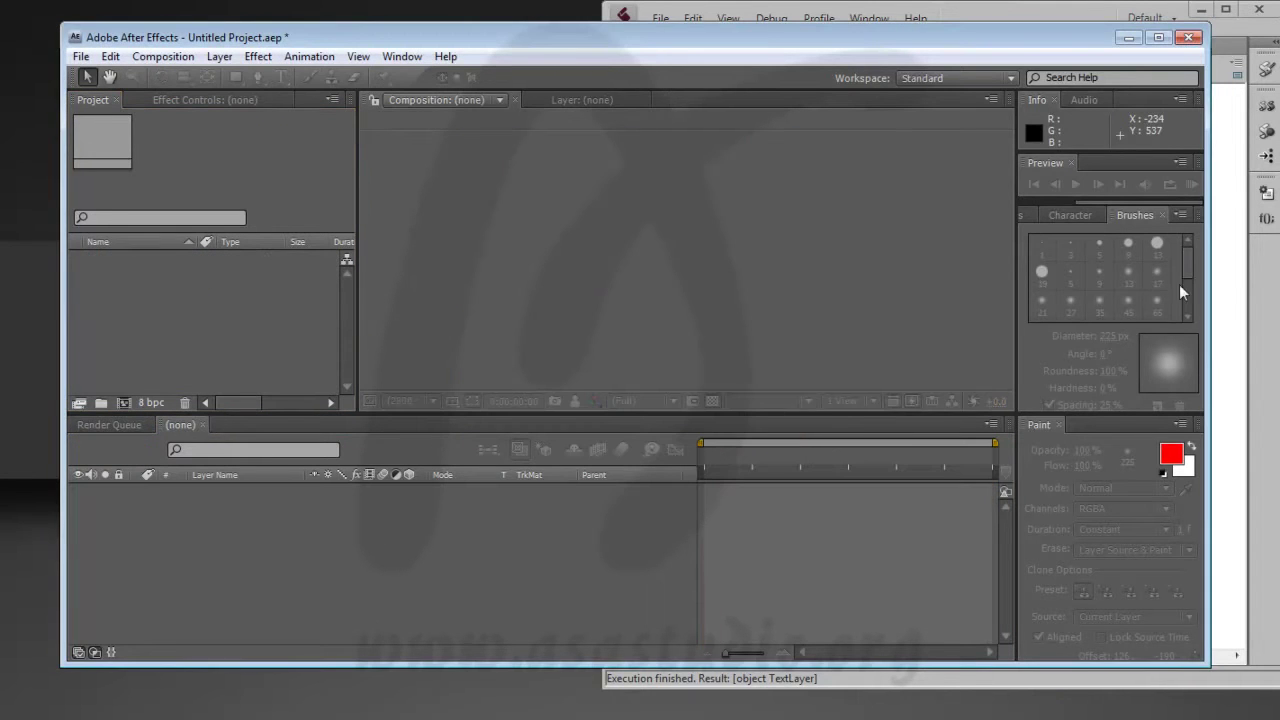
pyautogui.click(1222, 266)
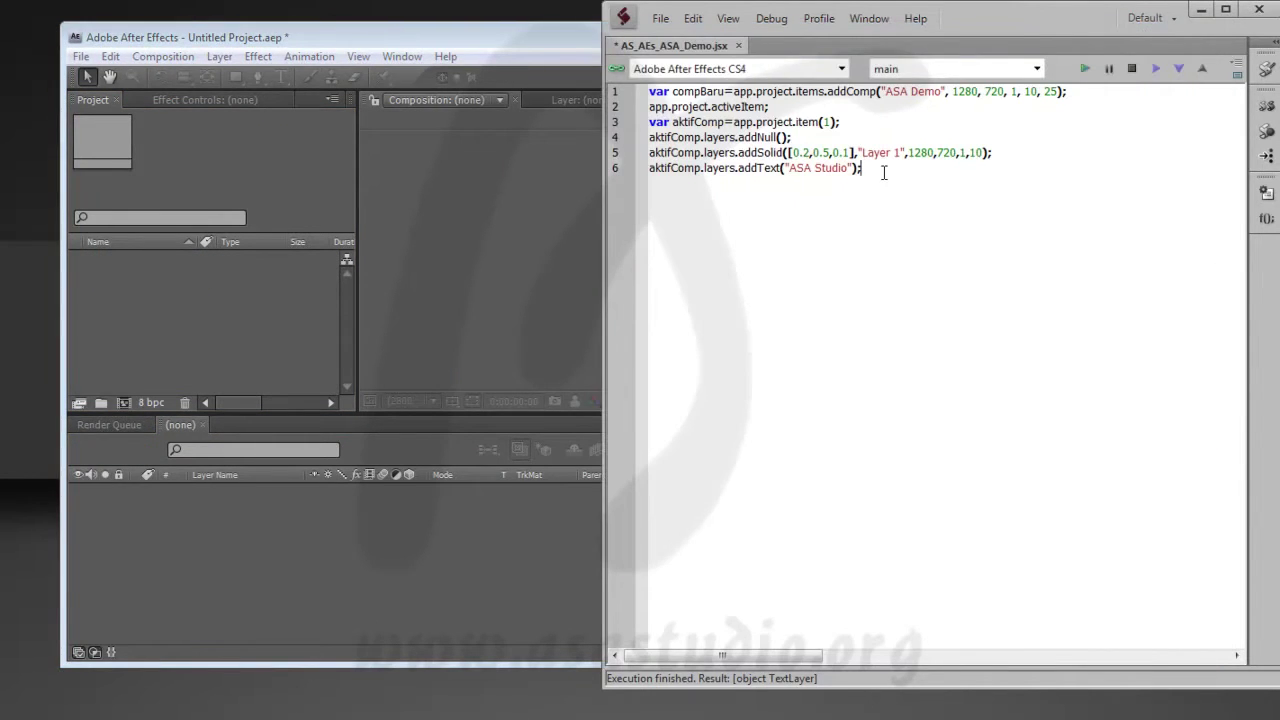
# - Store the text layer as var asaText and start line 7 asaText.property.scale();
pyautogui.click(643, 172)
pyautogui.click(665, 205)
pyautogui.write('var')
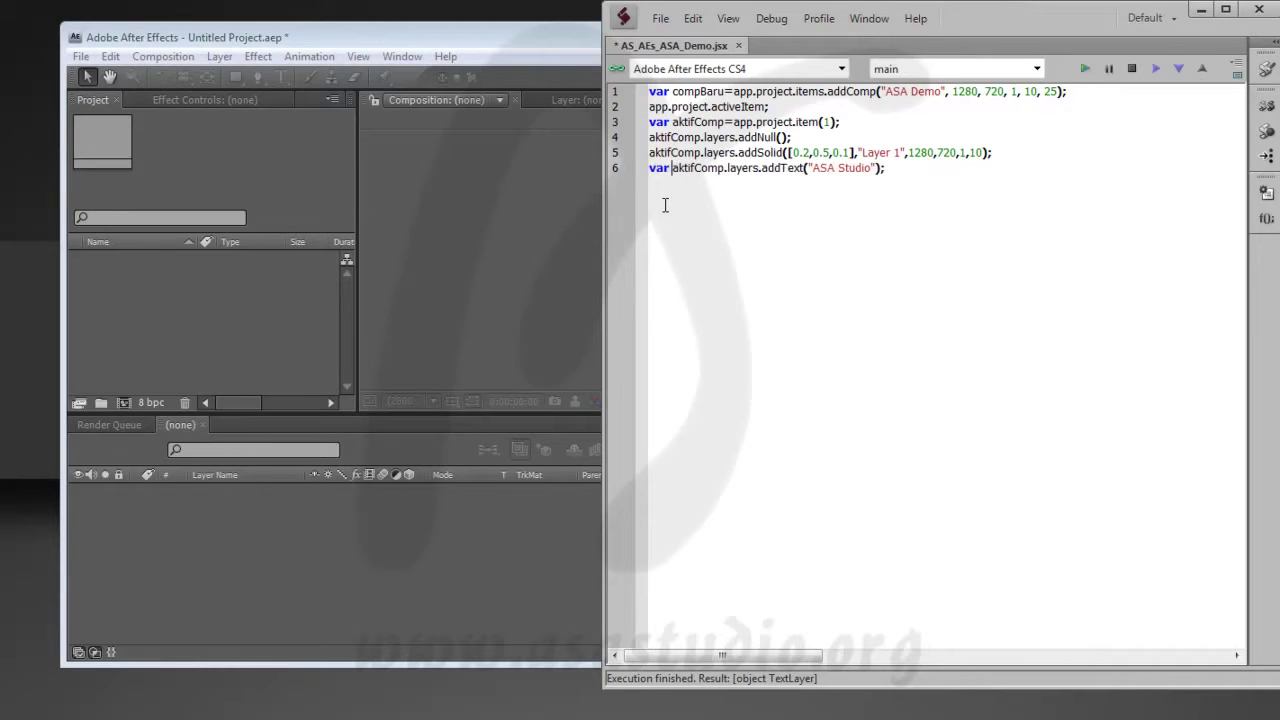
pyautogui.write(' asaText')
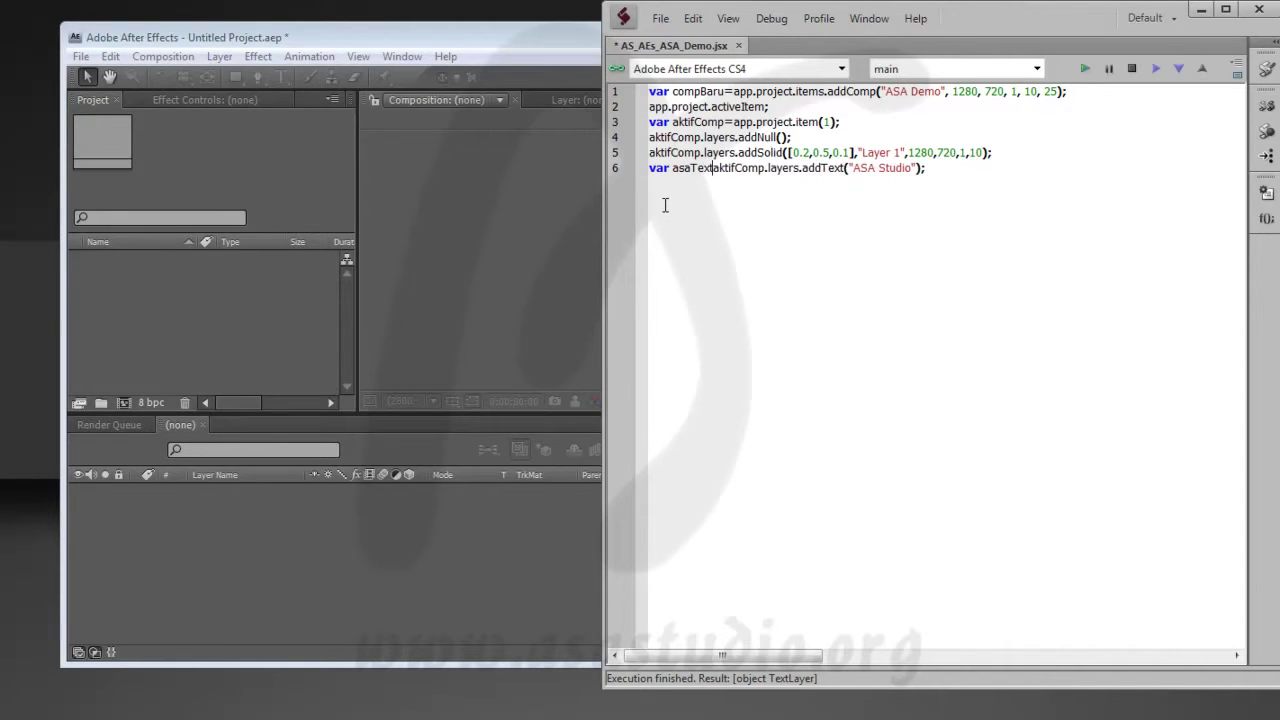
pyautogui.write('=')
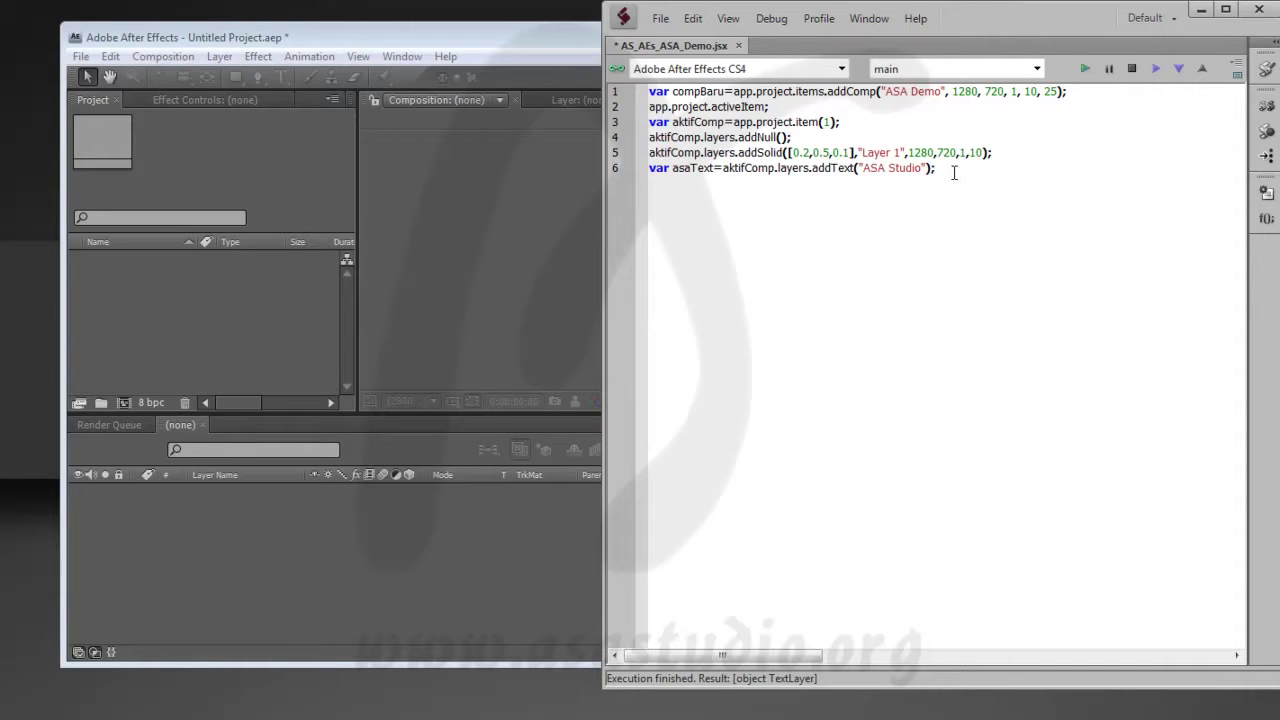
pyautogui.write('asaText')
pyautogui.write('.')
pyautogui.write('prro')
pyautogui.press('BackSpace')
pyautogui.press('BackSpace')
pyautogui.write('operty.scale')
pyautogui.write('=')
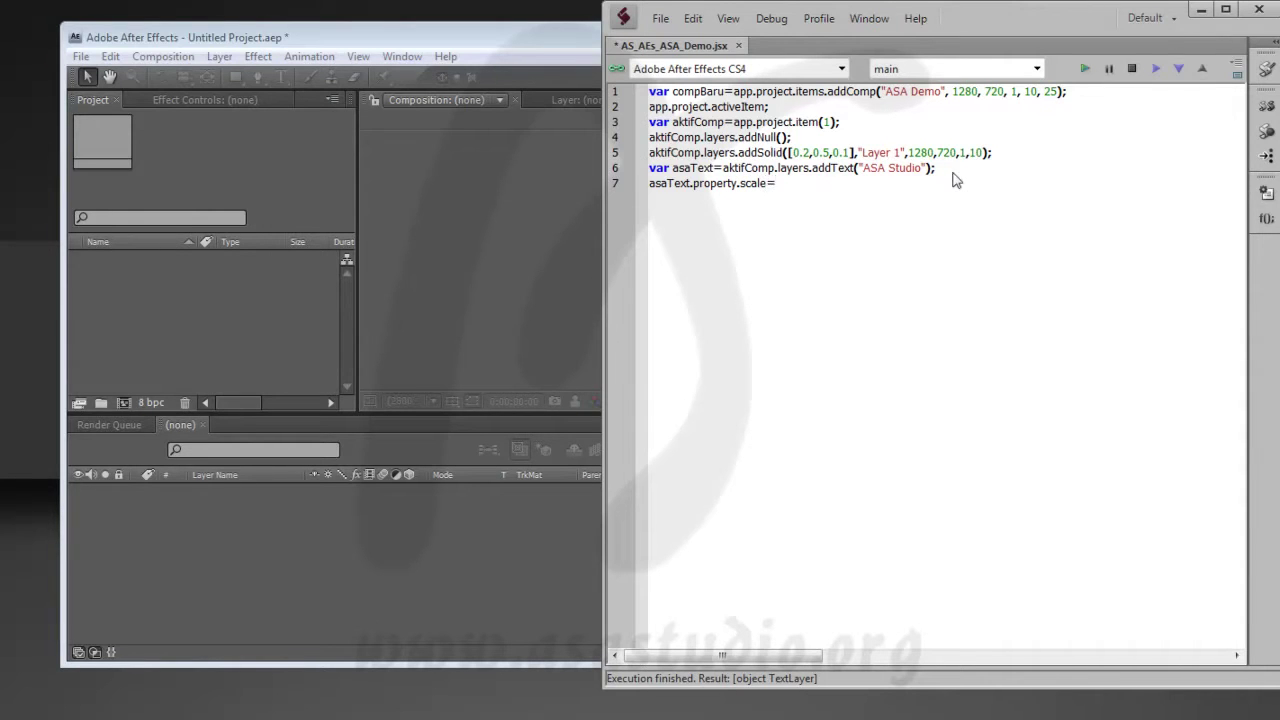
pyautogui.press('BackSpace')
pyautogui.write('();')
# - Pass [200,200] to scale and run the script, which fails as undefined
pyautogui.press('Left')
pyautogui.press('Left')
pyautogui.write('[]')
pyautogui.press('Left')
pyautogui.write('200,')
pyautogui.write('200')
pyautogui.click(1085, 68)
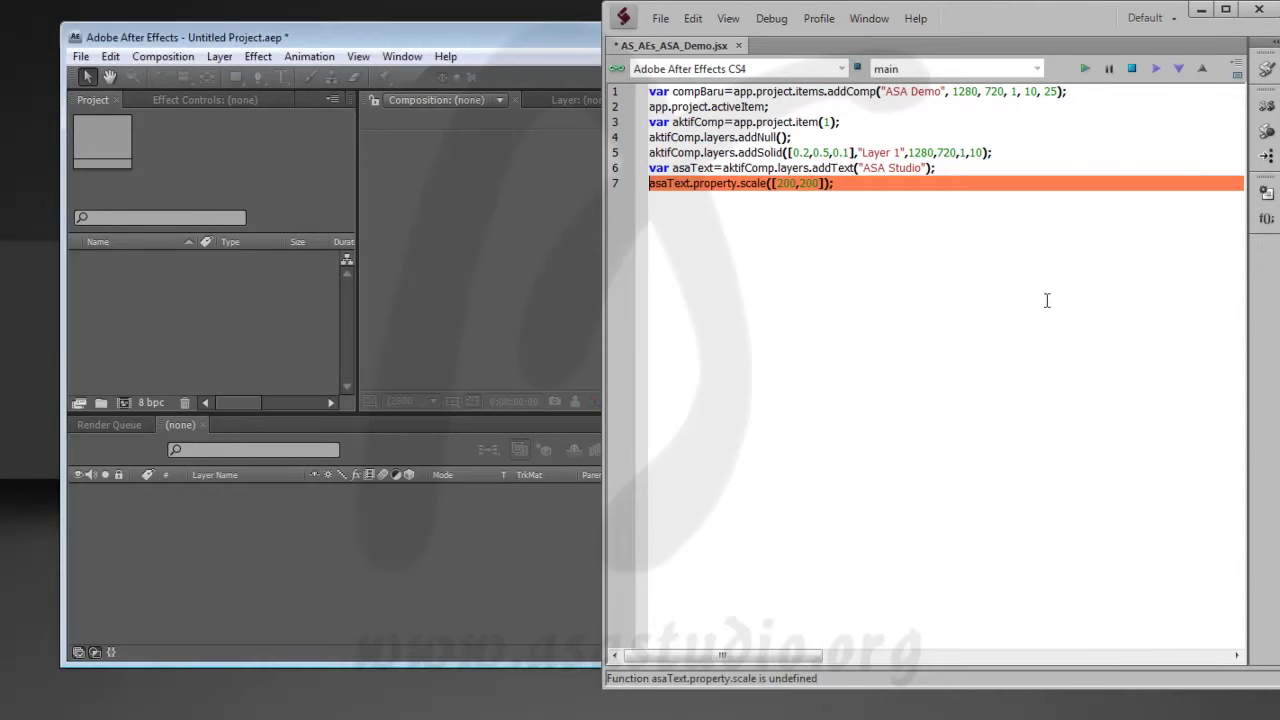
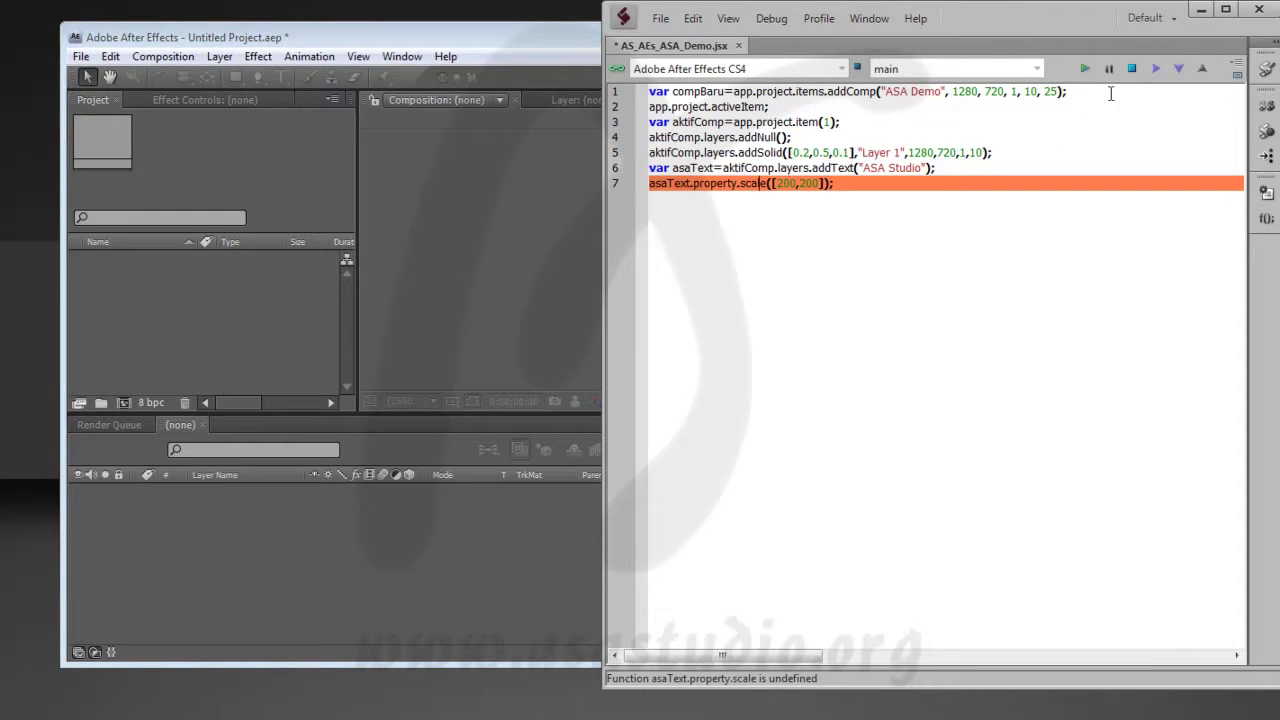
# - Stop the failed run and search the JavaScript Reference for 'scale', reaching page 97's LightLayer properties
pyautogui.click(1132, 68)
pyautogui.hotkey('alt', 'Tab')
pyautogui.write('scale')
pyautogui.press('Return')
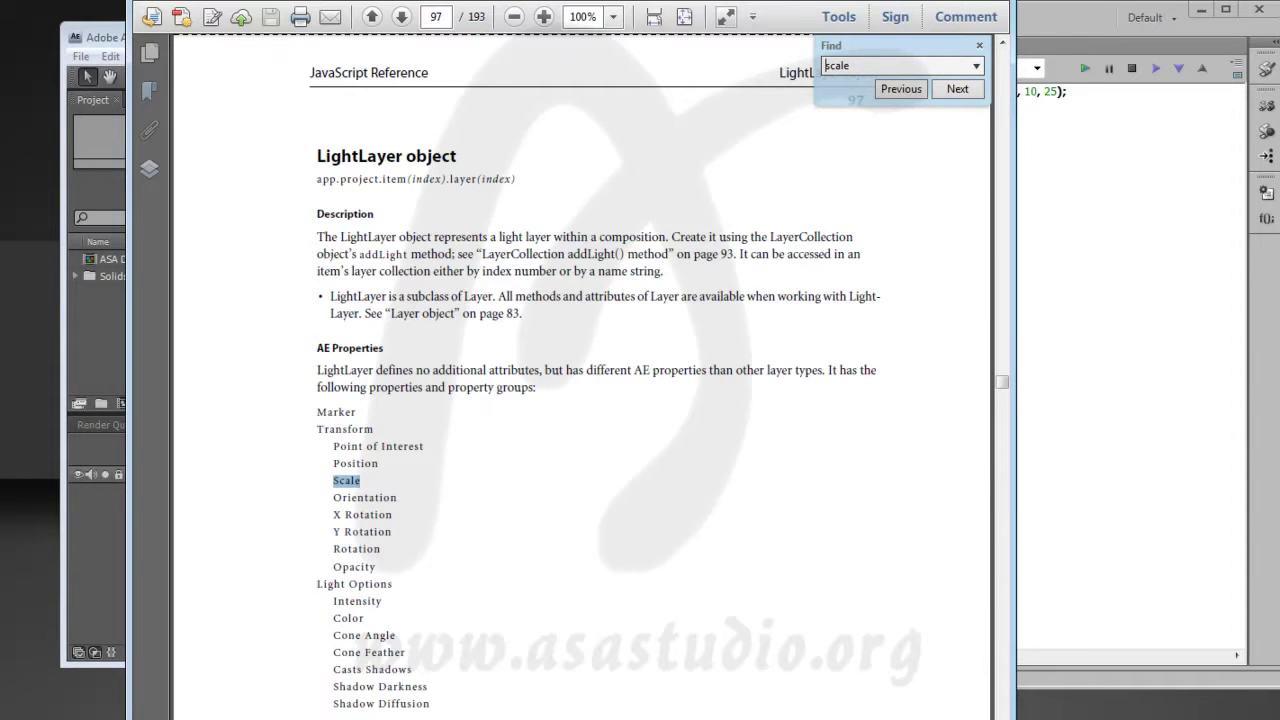
pyautogui.click(1078, 22)
# - Rewrite line 7 as asaText.property("ADBE Transform").property("ADBE Scale")=200,200;
pyautogui.write('()')
pyautogui.write('"')
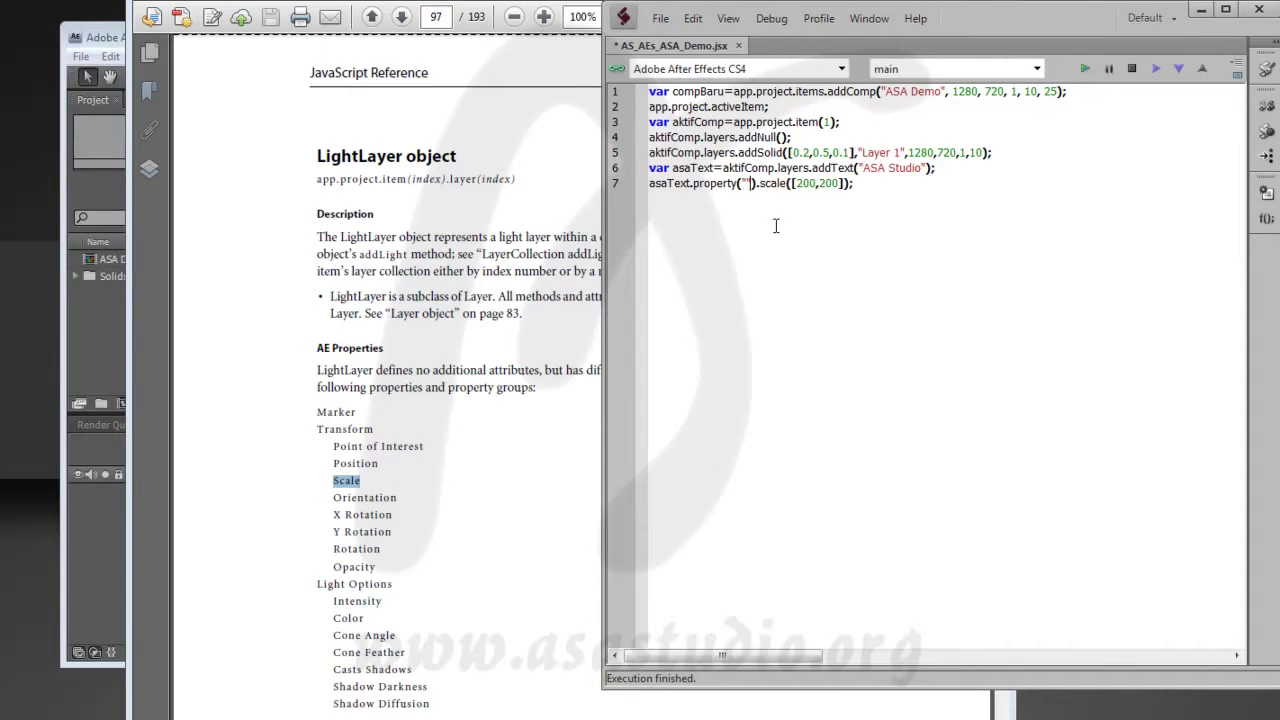
pyautogui.write('ADBE ')
pyautogui.write('Transform')
pyautogui.press('Right')
pyautogui.press('Right')
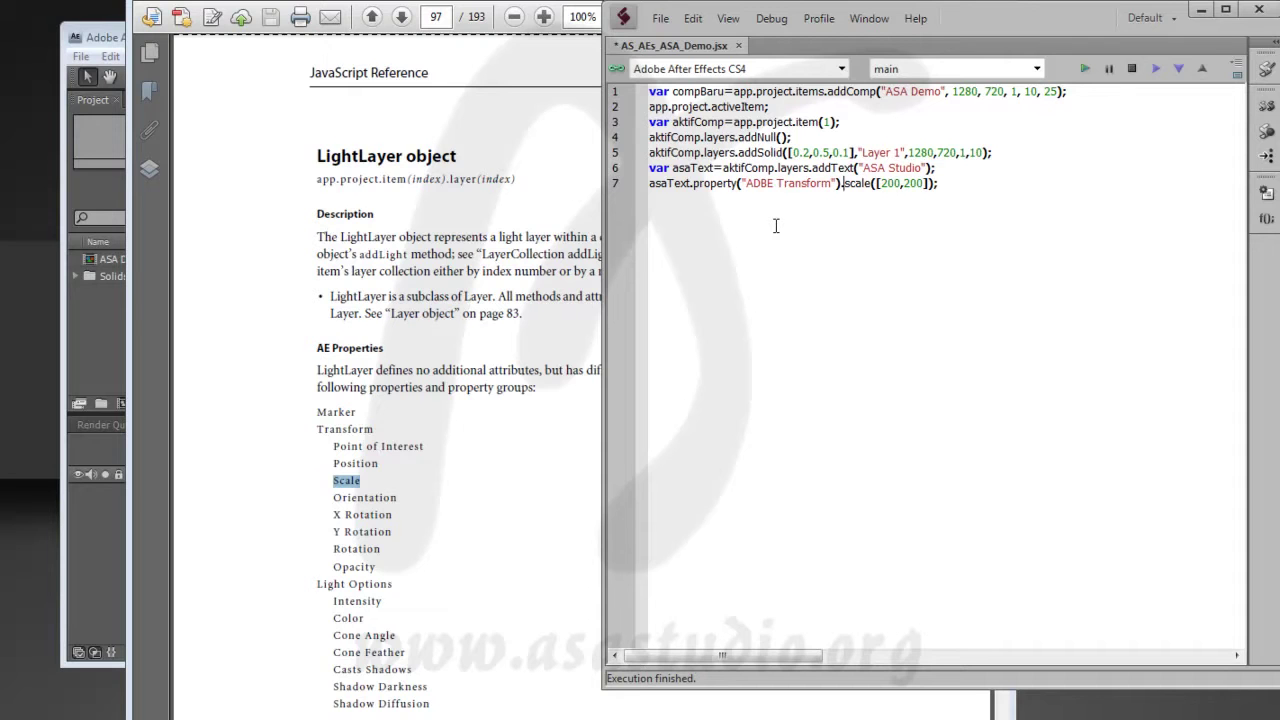
pyautogui.write('property')
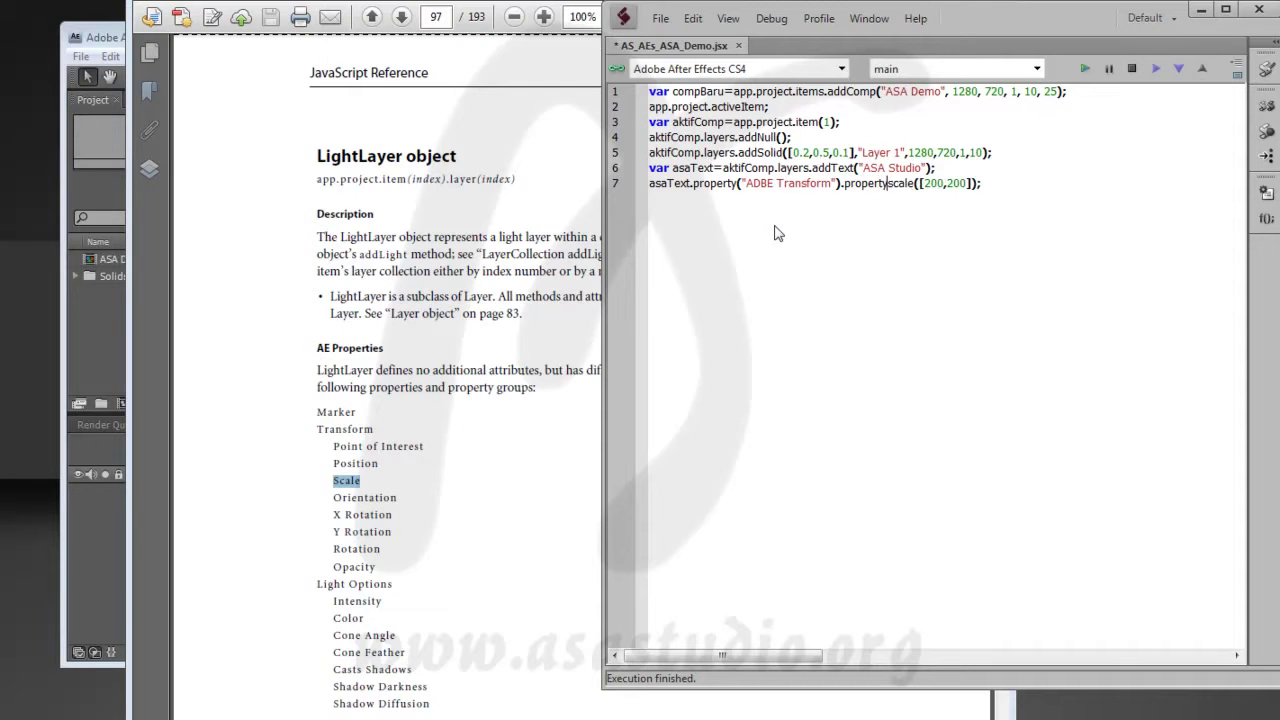
pyautogui.write('(')
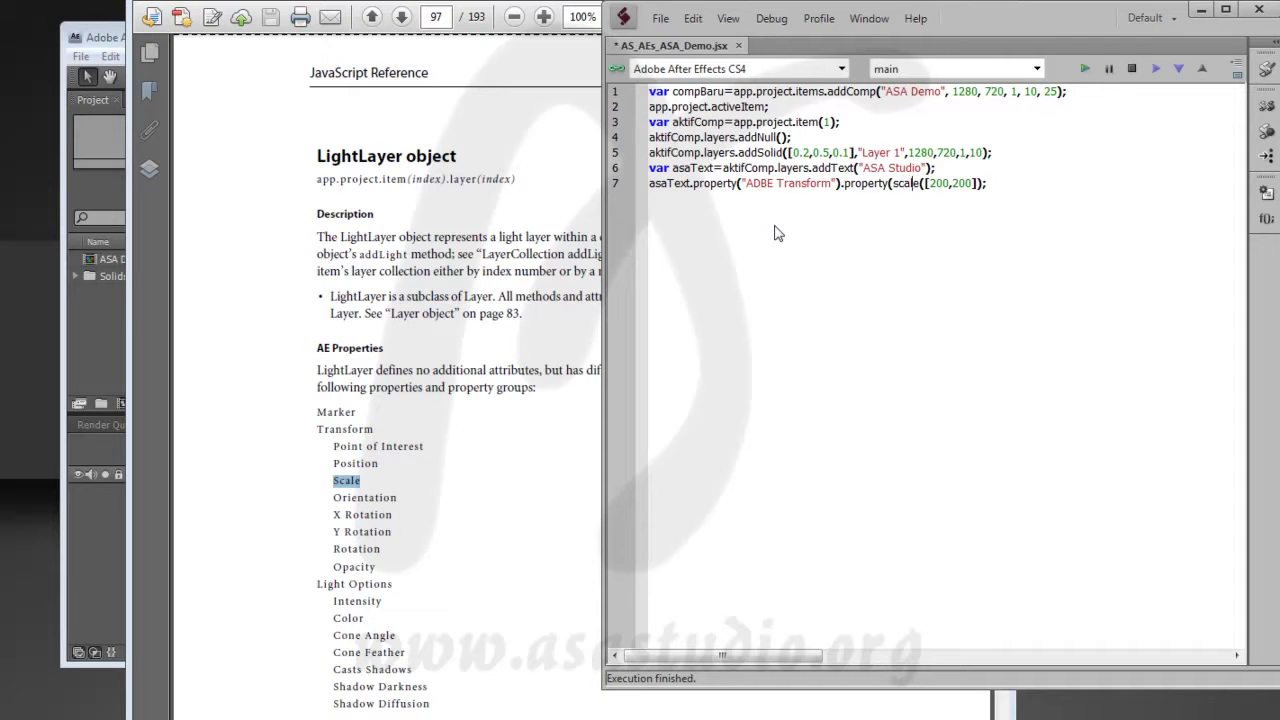
pyautogui.hotkey('shift', 'Right')
pyautogui.hotkey('shift', 'Right')
pyautogui.hotkey('shift', 'Right')
pyautogui.hotkey('shift', 'Right')
pyautogui.hotkey('shift', 'Right')
pyautogui.hotkey('shift', 'Right')
pyautogui.hotkey('shift', 'Right')
pyautogui.hotkey('shift', 'Right')
pyautogui.hotkey('shift', 'Right')
pyautogui.press('Delete')
pyautogui.write('"')
pyautogui.press('Left')
pyautogui.press('Left')
pyautogui.press('Left')
pyautogui.press('Left')
pyautogui.press('Left')
pyautogui.press('Left')
pyautogui.press('Left')
pyautogui.write('"ADBE')
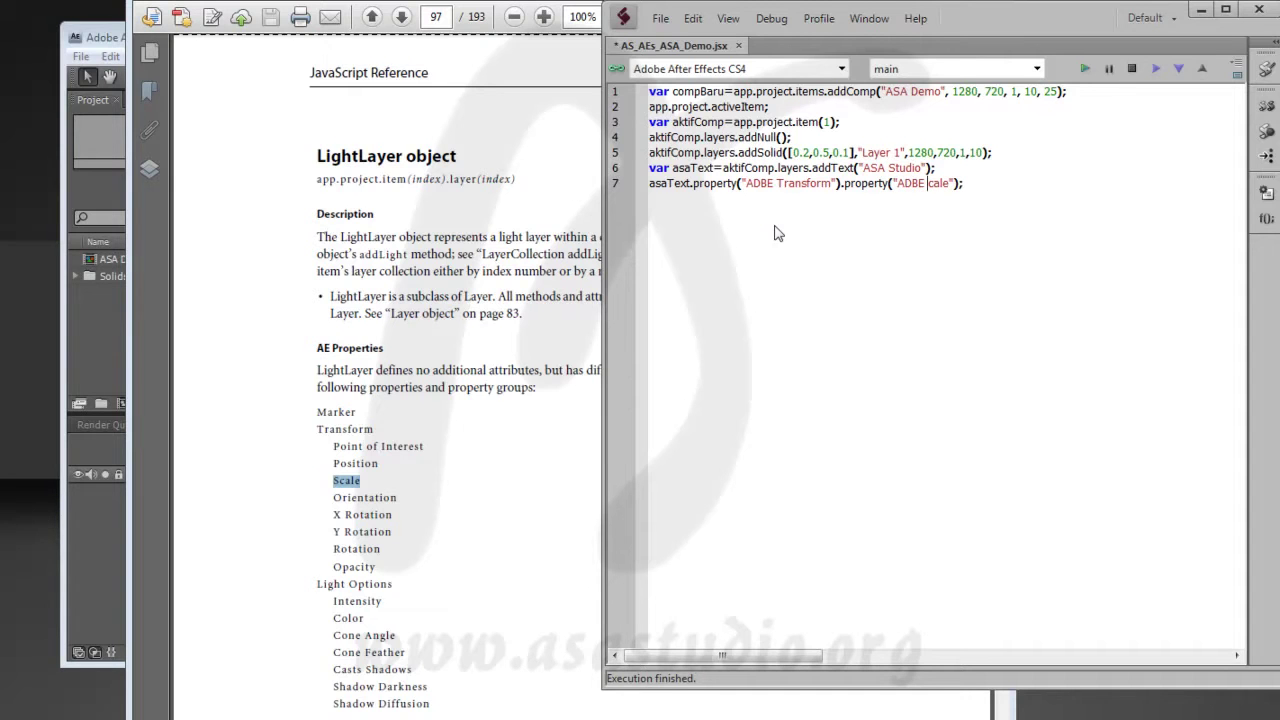
pyautogui.write(' Scale")')
pyautogui.write('=200,200')
# - Run the script, which fails with 'Cannot assign value', then stop it
pyautogui.click(1085, 69)
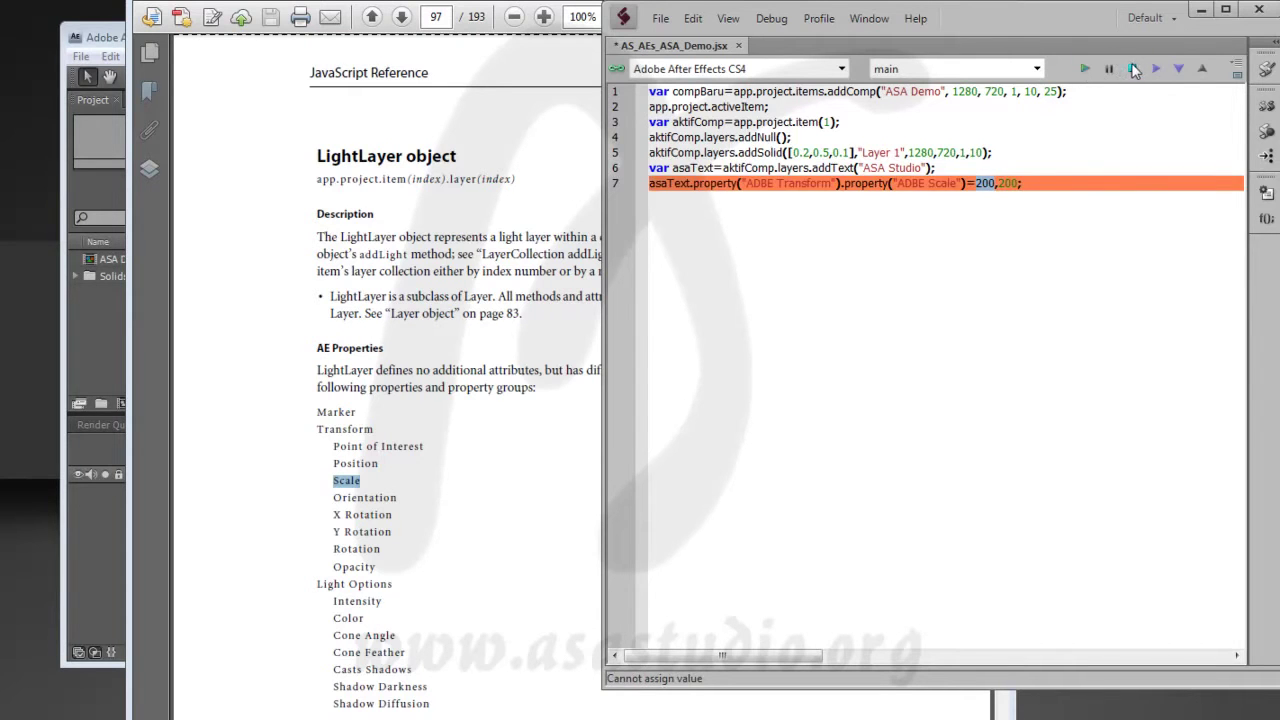
pyautogui.click(1133, 68)
pyautogui.click(476, 214)
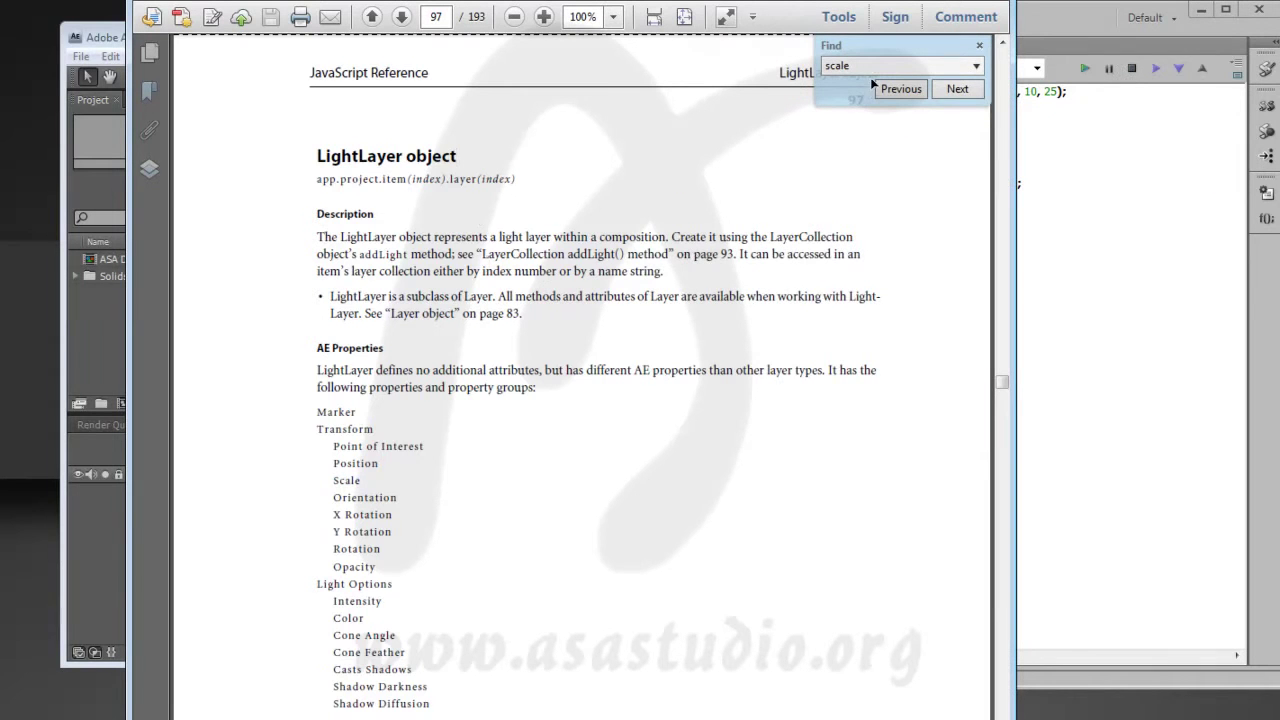
# - Step through the 'scale' matches to page 121's myLayer.scale.setValue([50, 50, 100]) example
pyautogui.click(958, 89)
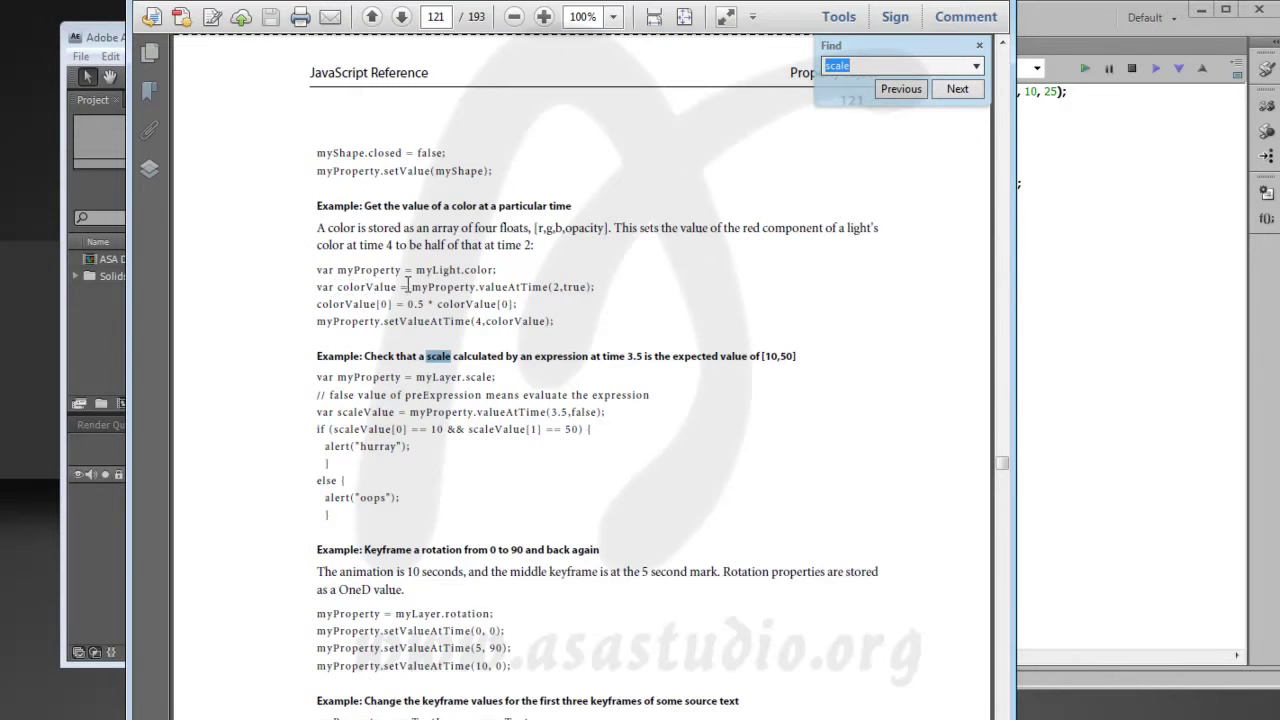
pyautogui.doubleClick(380, 413)
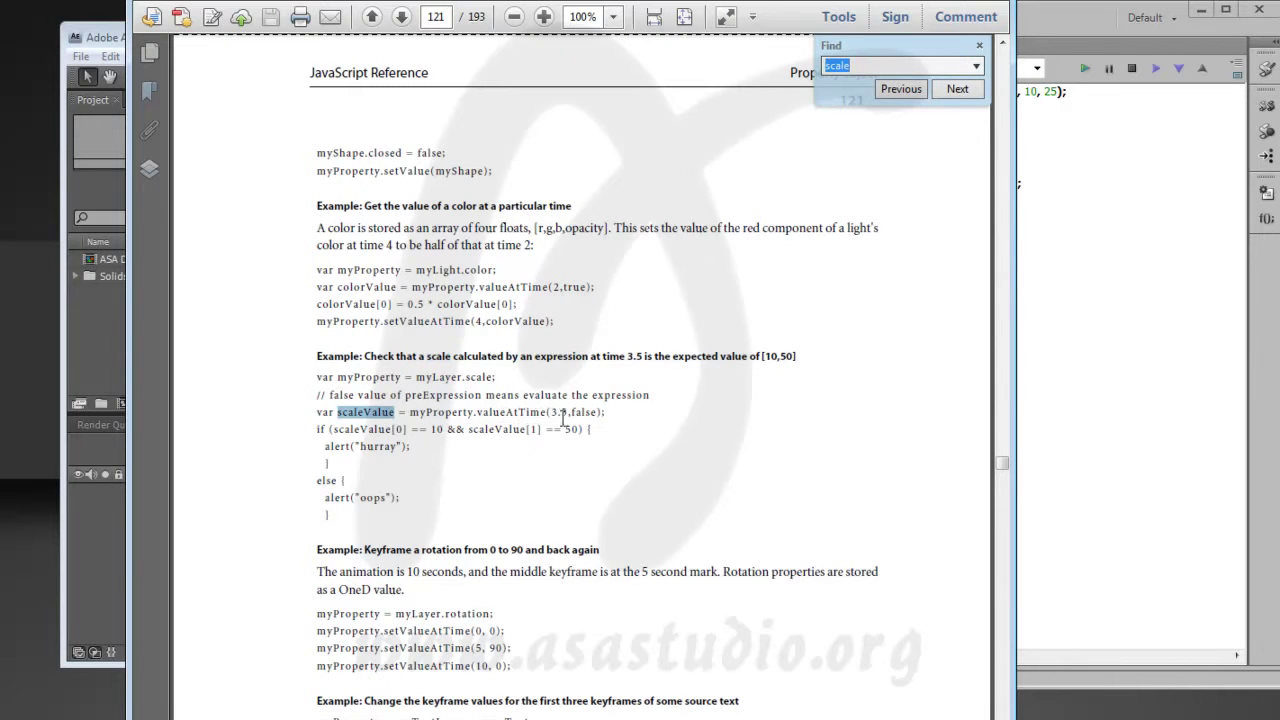
pyautogui.click(957, 90)
pyautogui.click(957, 90)
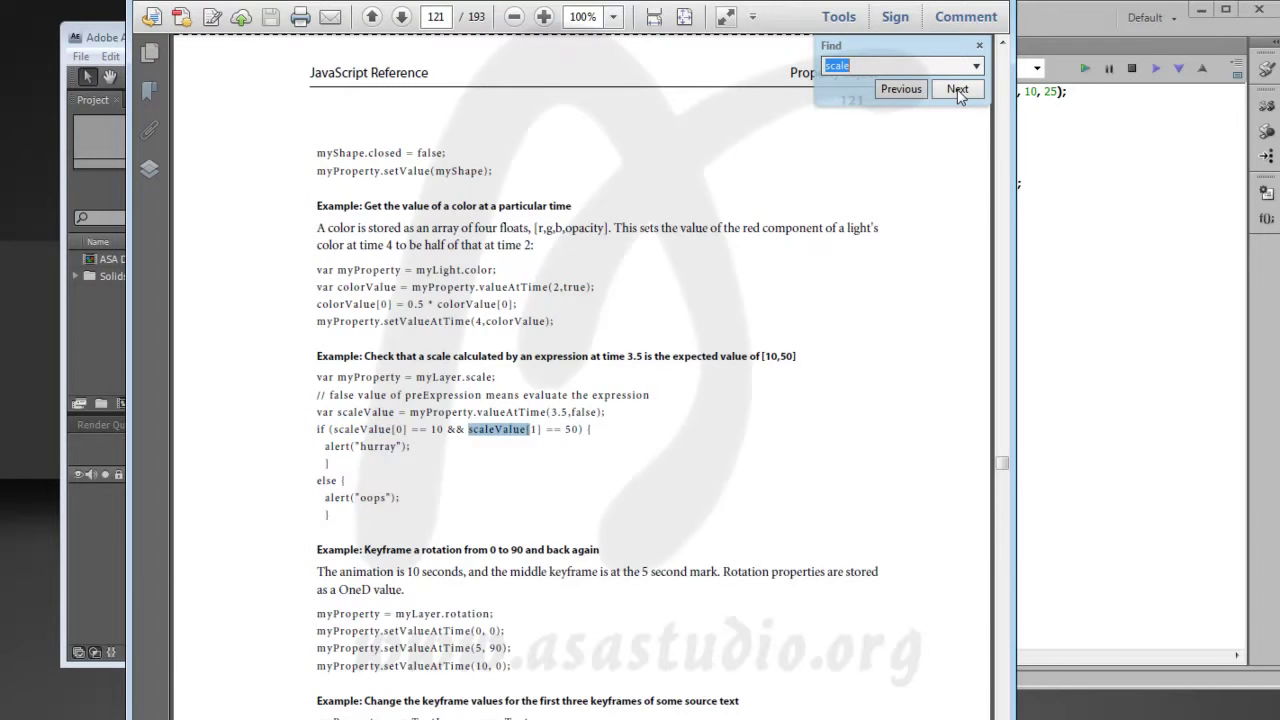
pyautogui.click(957, 90)
pyautogui.click(957, 90)
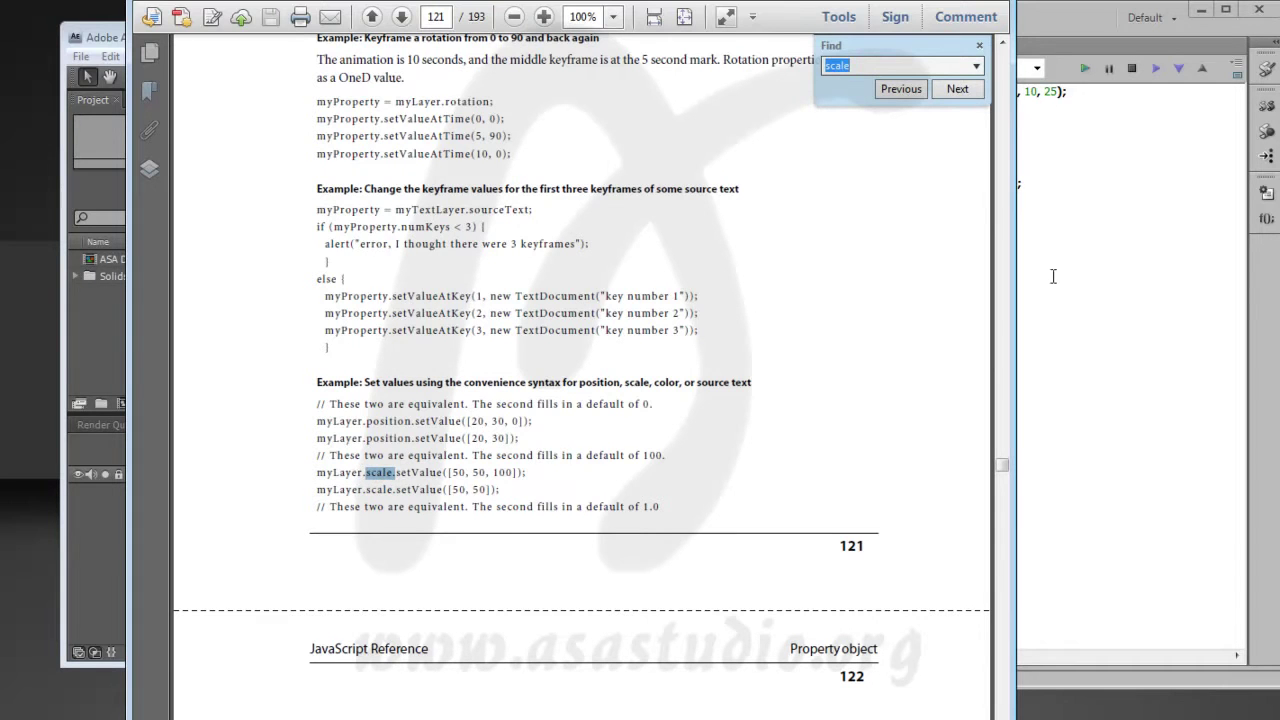
pyautogui.click(1104, 140)
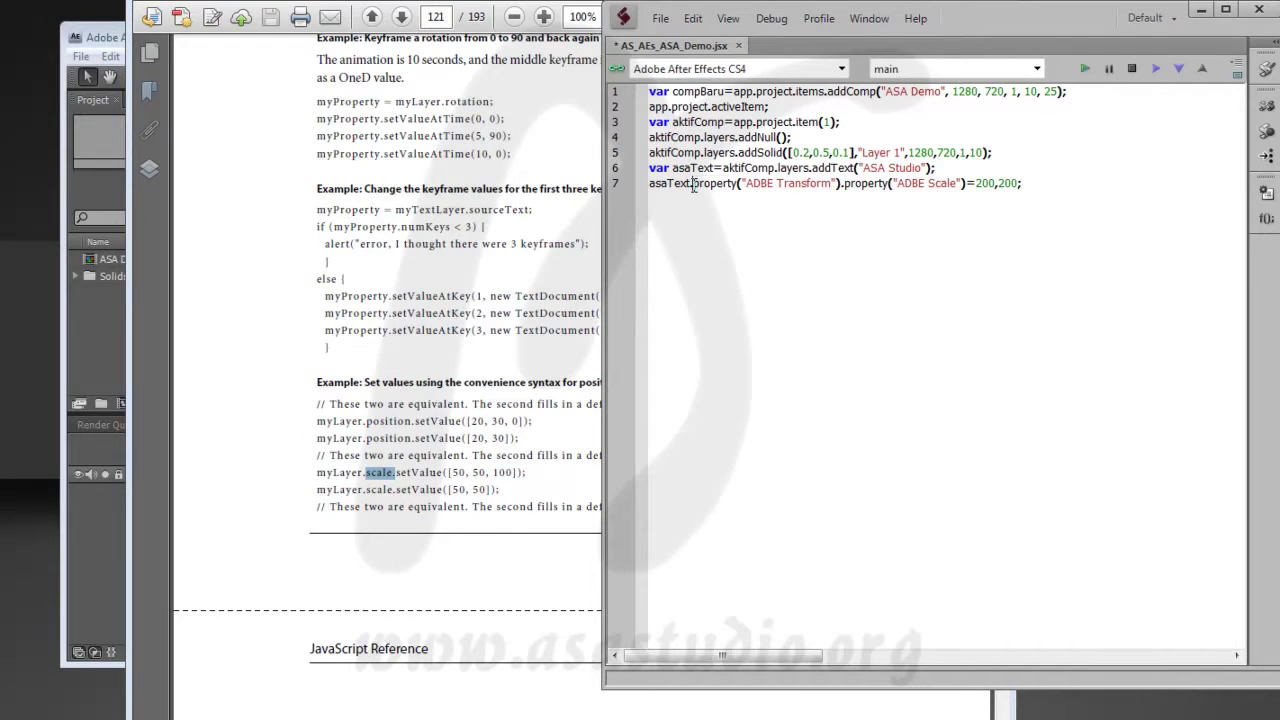
# - Change line 7 to asaText.scale.setValue([200,200,100]); and run it without error
pyautogui.moveTo(693, 183); pyautogui.dragTo(935, 183)
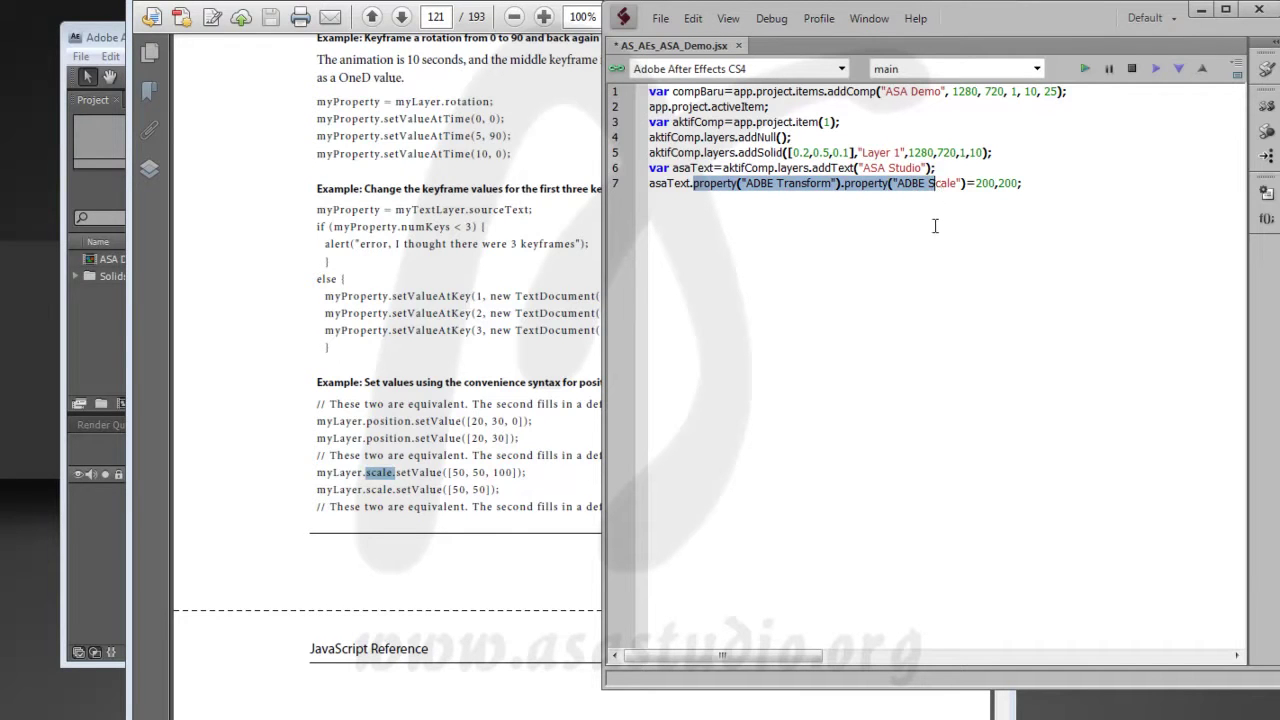
pyautogui.write('saText.scale')
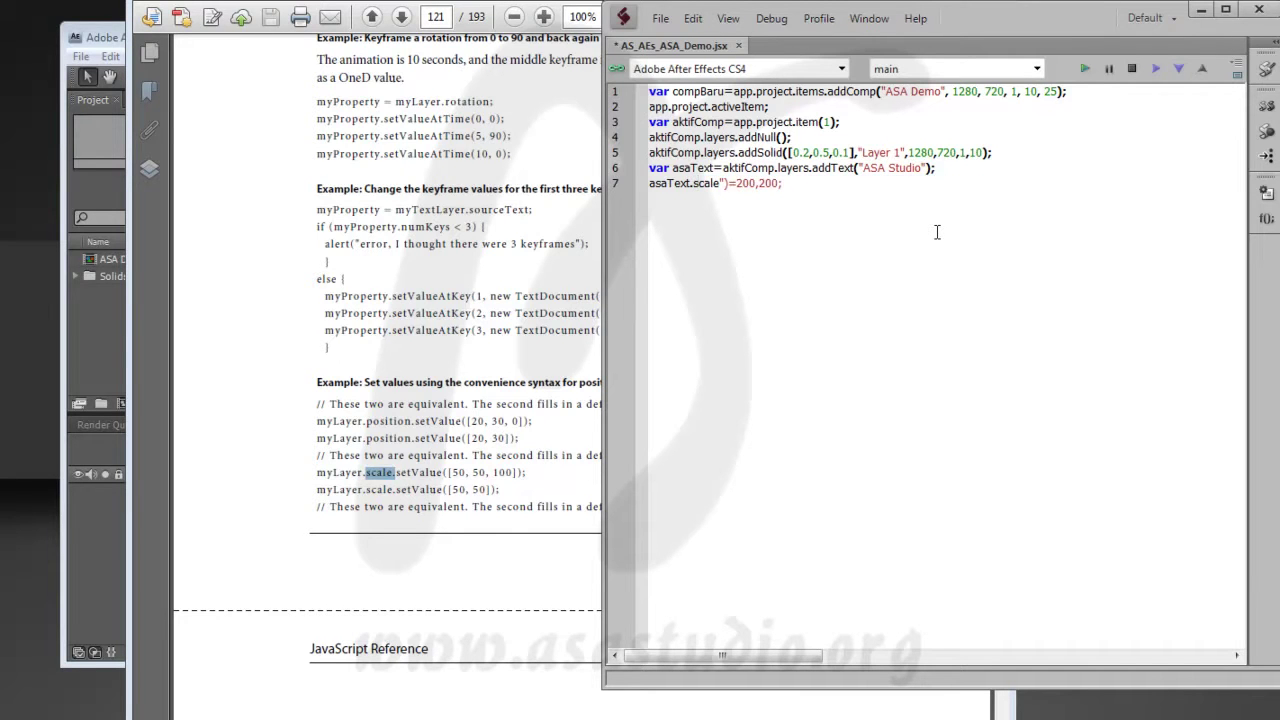
pyautogui.hotkey('shift', 'Right')
pyautogui.write('setValue')
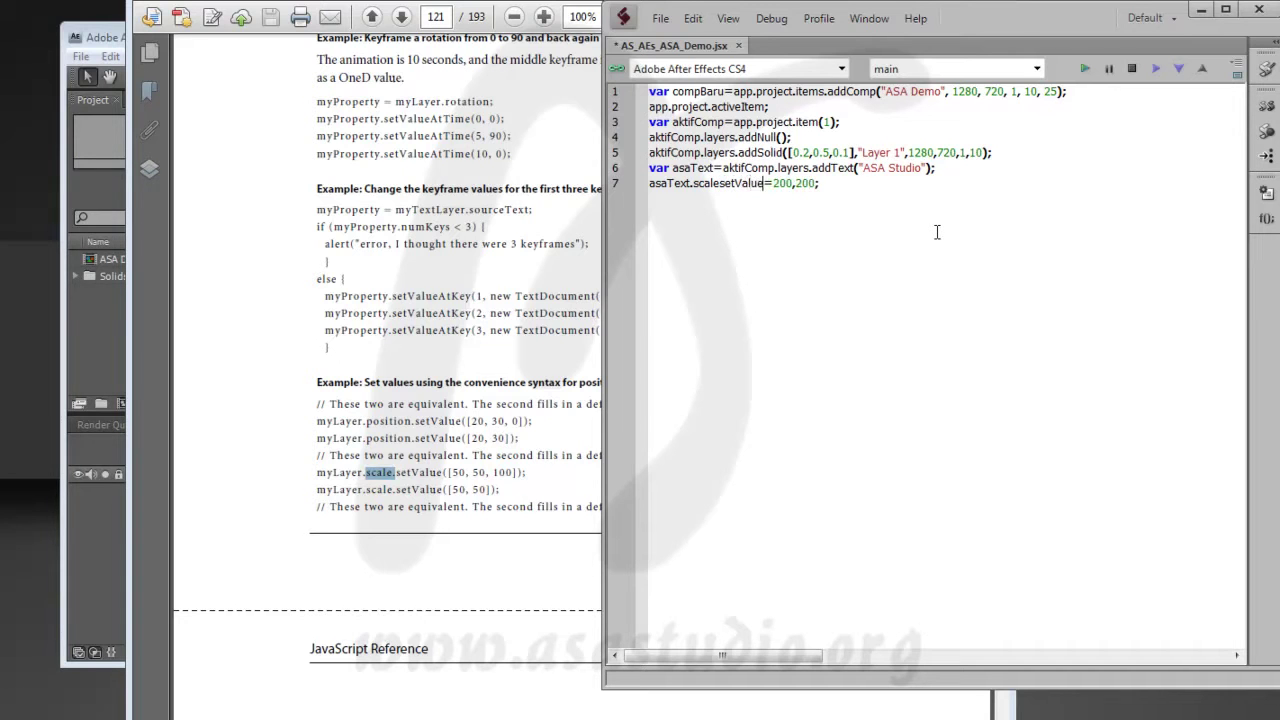
pyautogui.hotkey('shift', 'Right')
pyautogui.write('([')
pyautogui.write(',0')
pyautogui.click(819, 182)
pyautogui.write('10')
pyautogui.click(720, 183)
pyautogui.write('.')
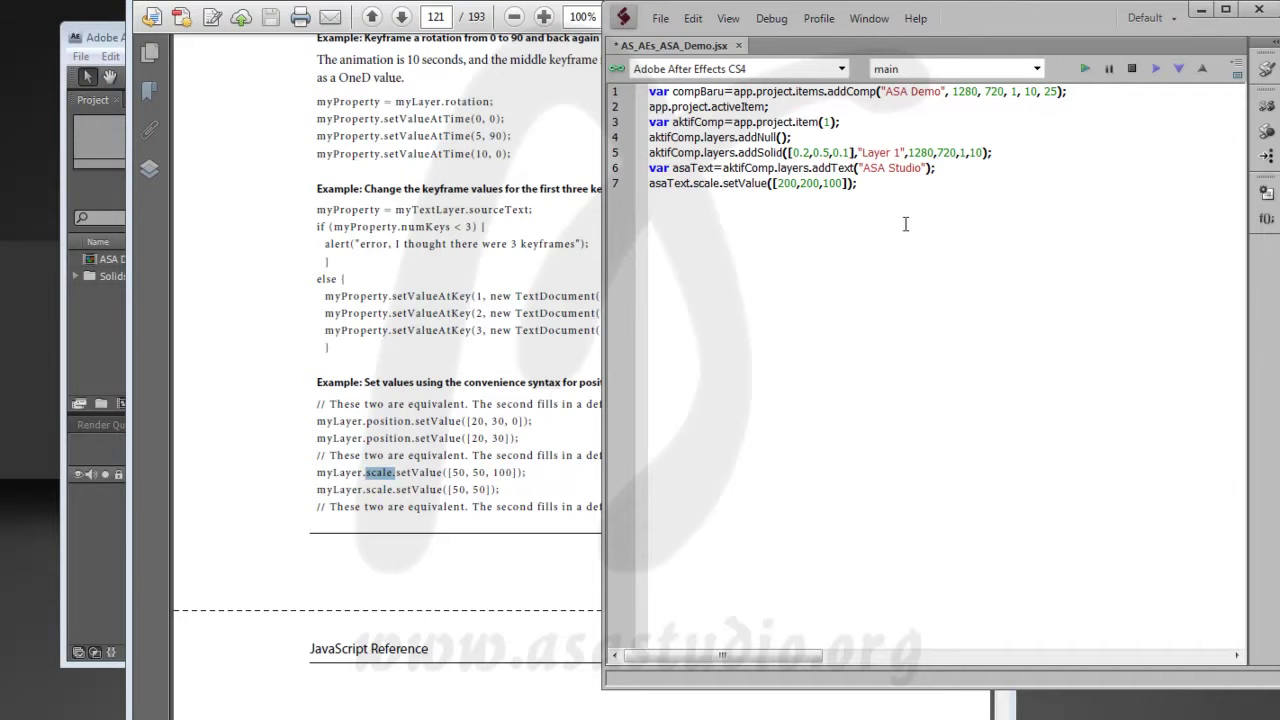
pyautogui.click(1086, 69)
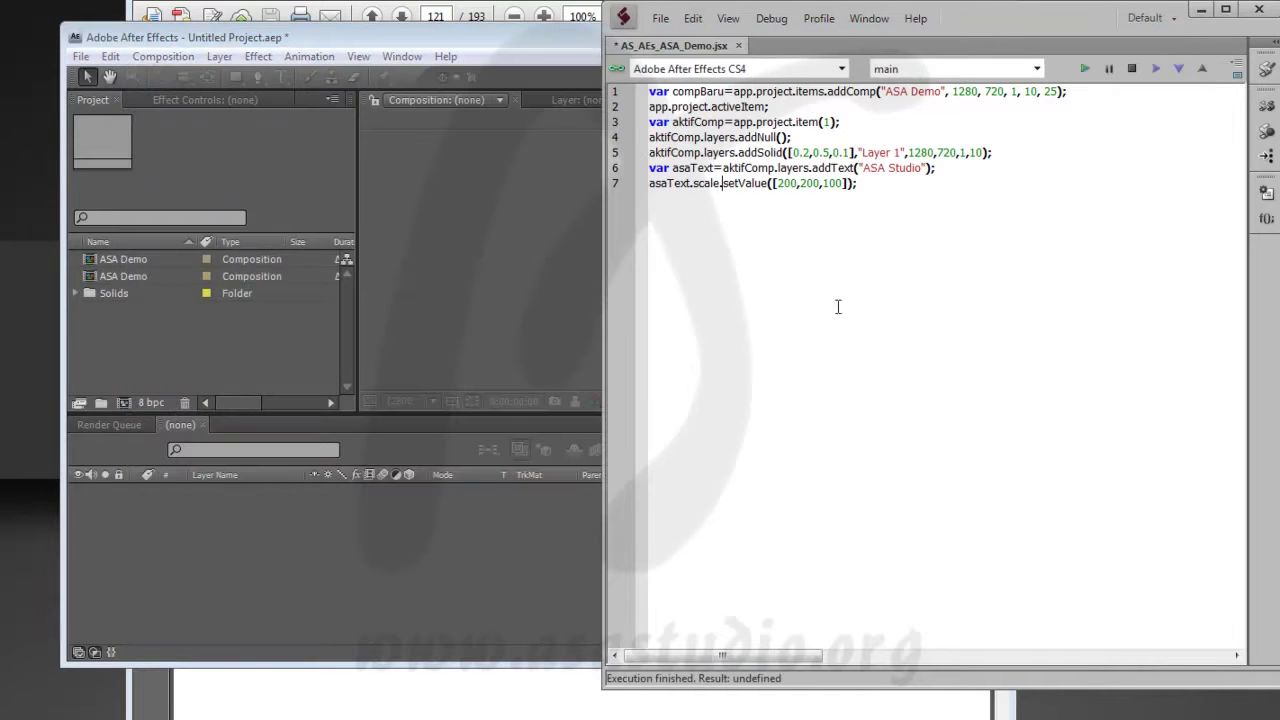
# - Delete all After Effects project items and rerun the script to rebuild the comp
pyautogui.click(100, 341)
pyautogui.moveTo(100, 341); pyautogui.dragTo(146, 268)
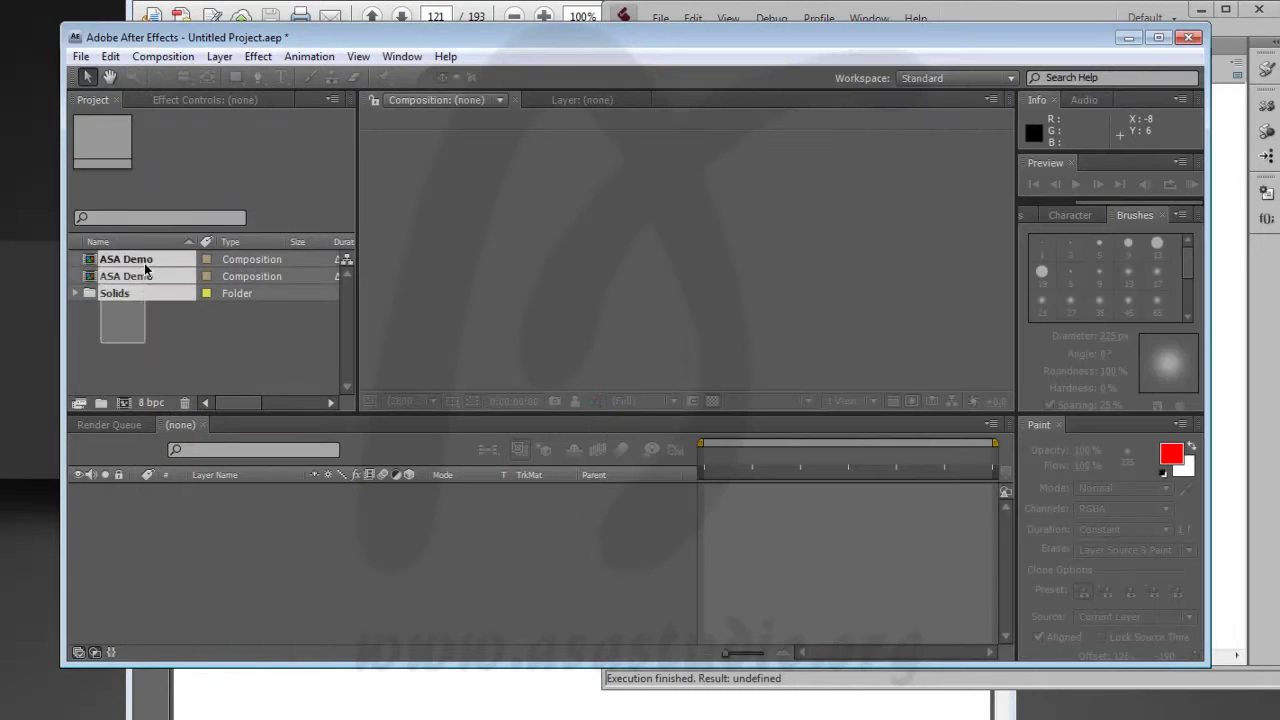
pyautogui.press('Delete')
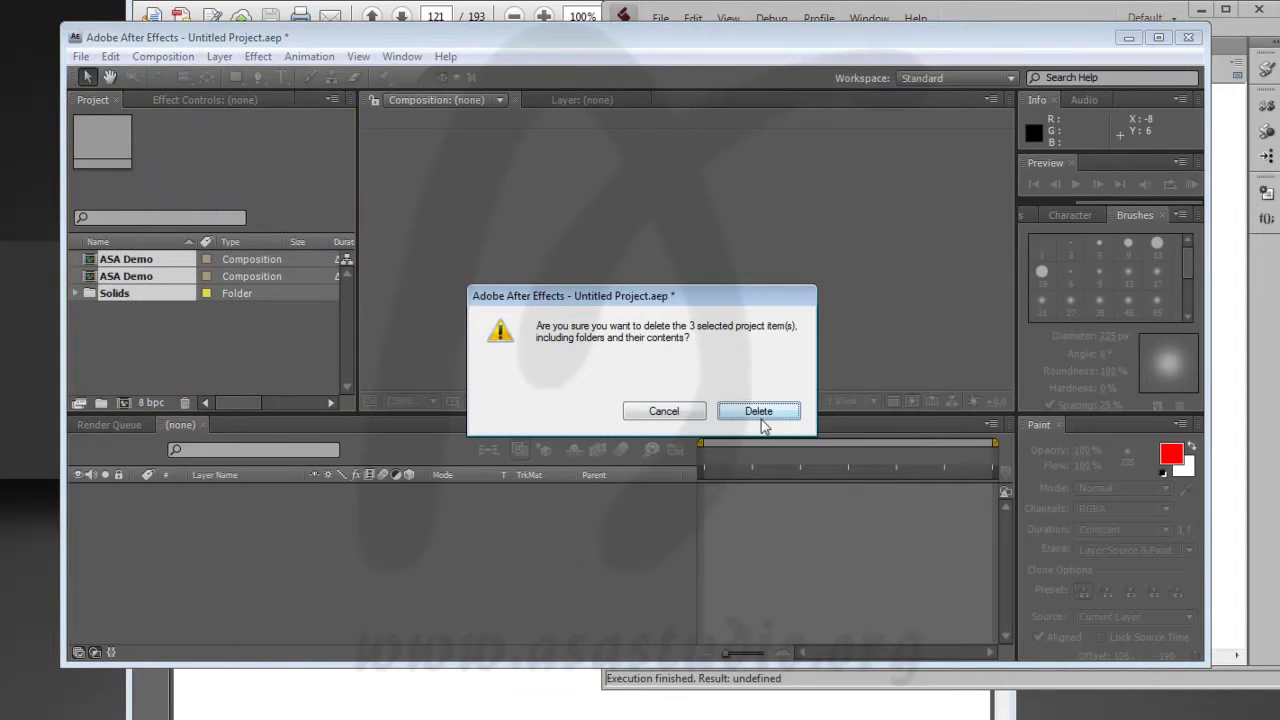
pyautogui.click(761, 416)
pyautogui.click(792, 688)
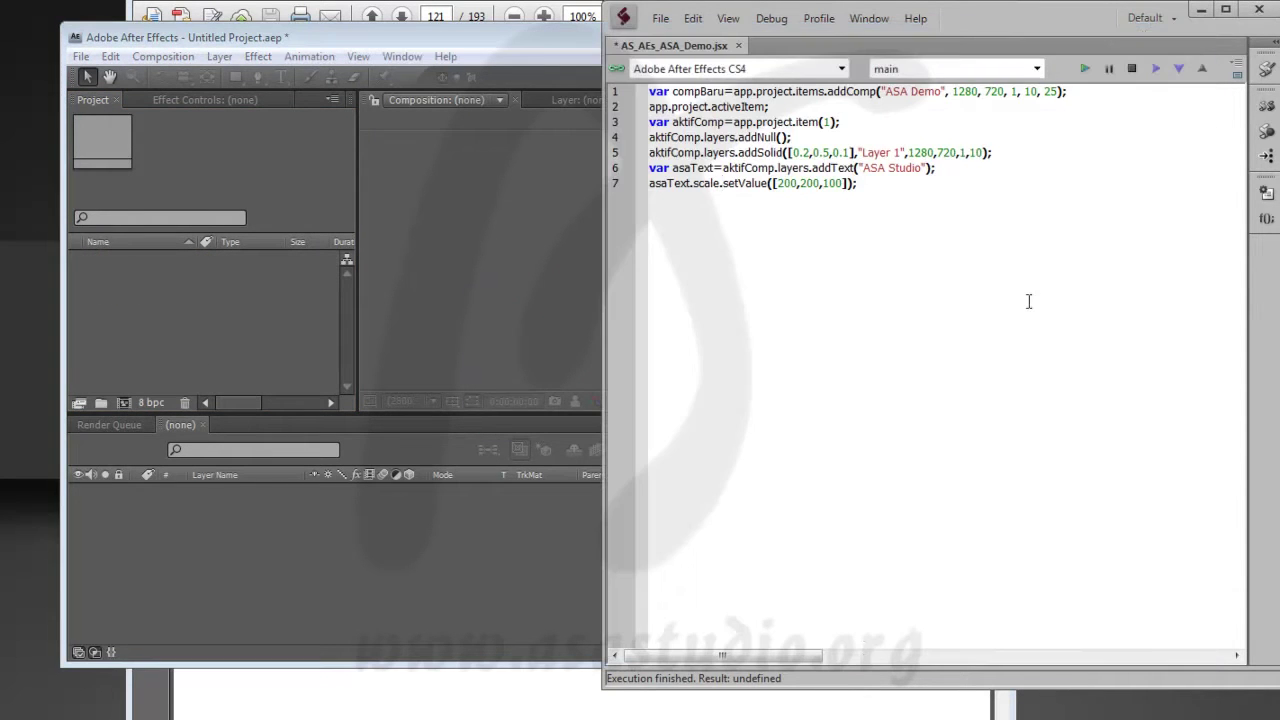
pyautogui.click(1085, 68)
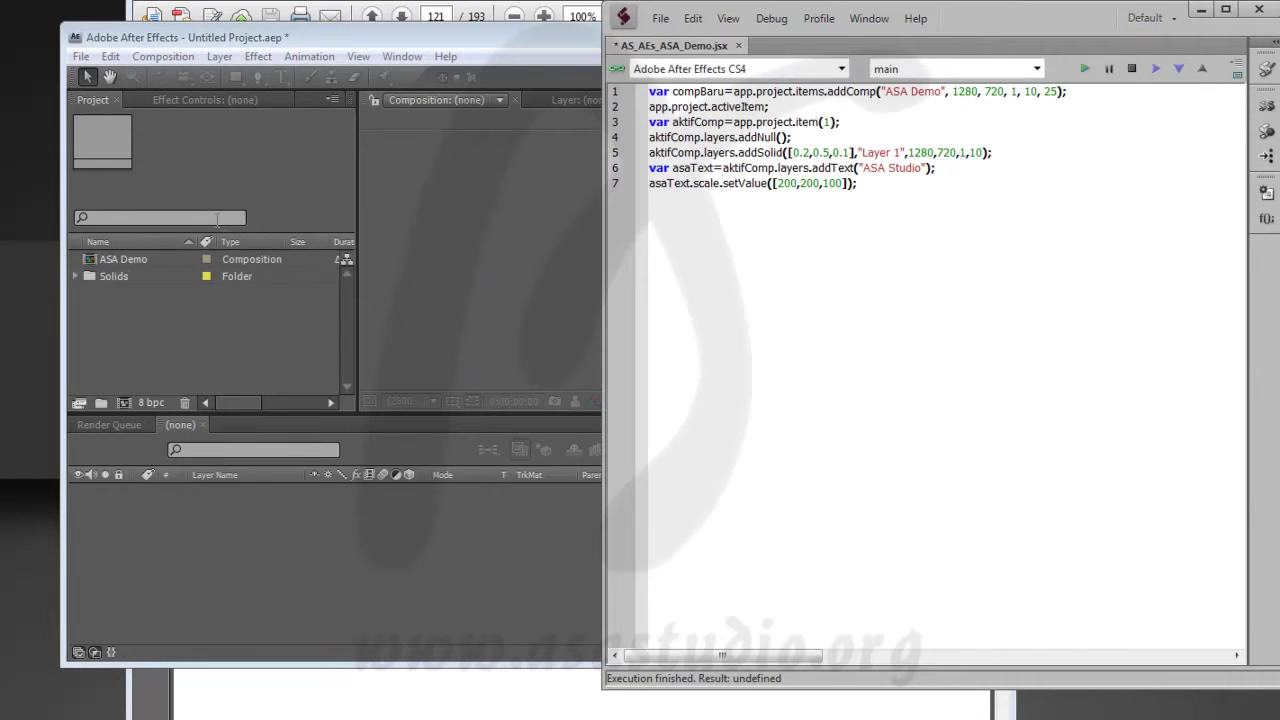
# - Open the ASA Demo comp and reveal the ASA Studio text layer's Scale
pyautogui.click(113, 262)
pyautogui.doubleClick(113, 262)
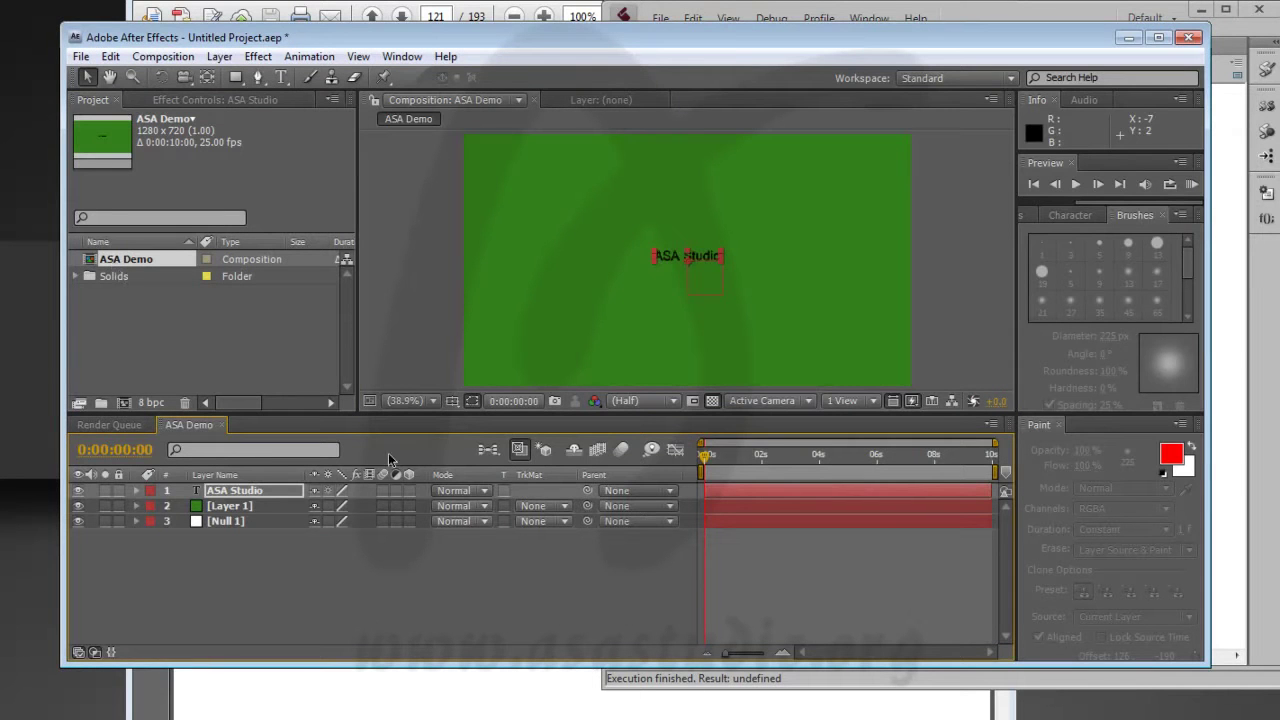
pyautogui.click(214, 494)
pyautogui.press('s')
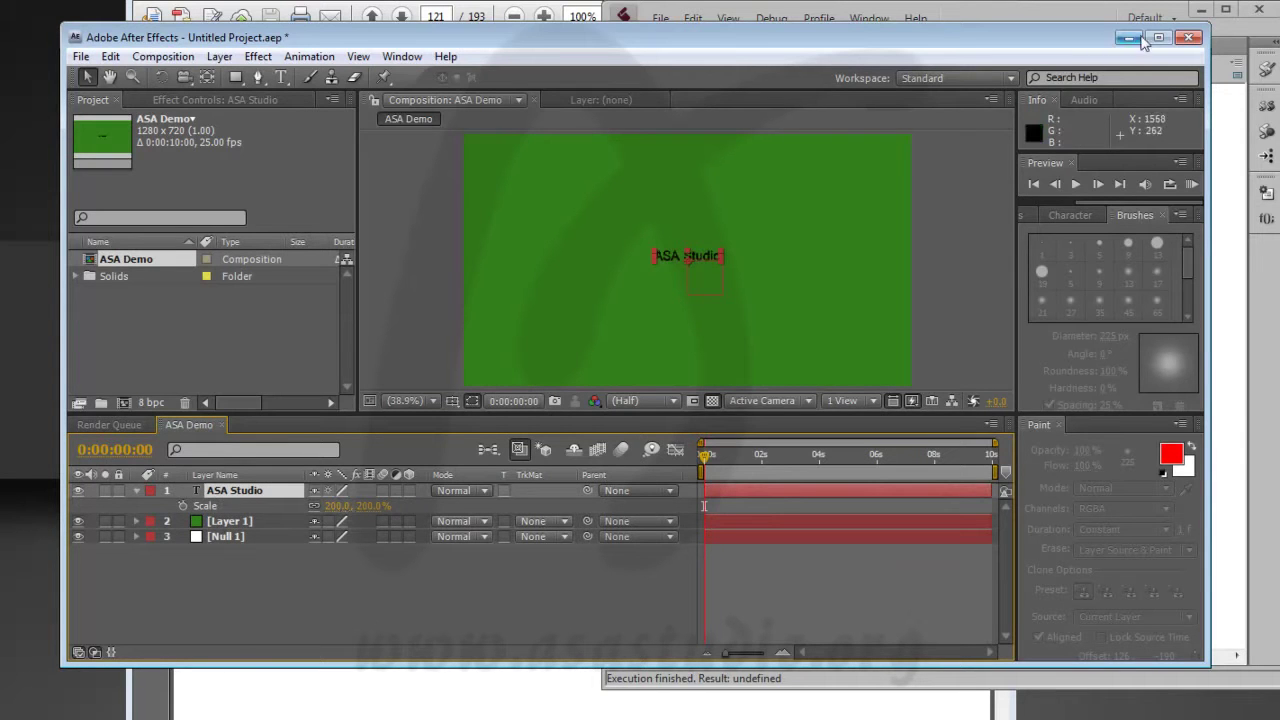
# - Change line 7's scale values to [400,400,100]
pyautogui.click(1097, 15)
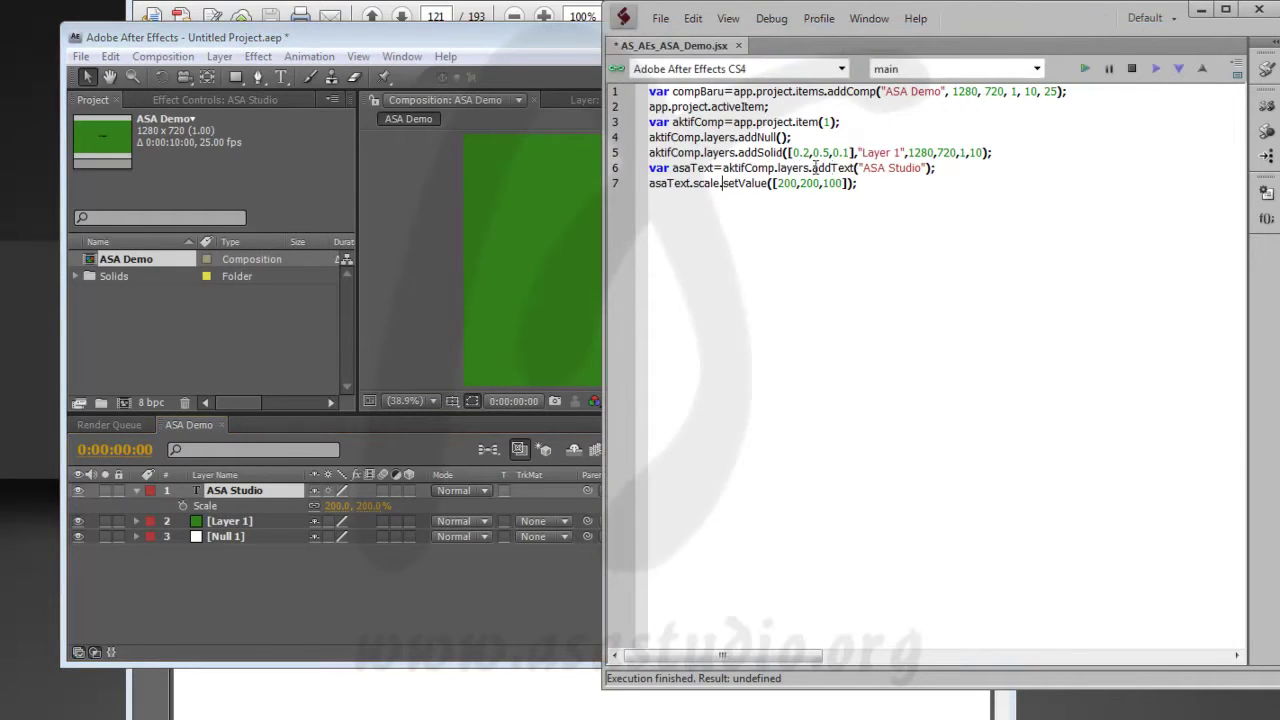
pyautogui.moveTo(777, 185); pyautogui.dragTo(808, 186)
pyautogui.write('400,')
pyautogui.write('4')
pyautogui.click(905, 263)
# - Delete the Solids folder and ASA Demo, rerun the script, and open the rebuilt comp
pyautogui.click(159, 275)
pyautogui.keyDown('ctrl'); pyautogui.click(163, 260); pyautogui.keyUp('ctrl')
pyautogui.press('Delete')
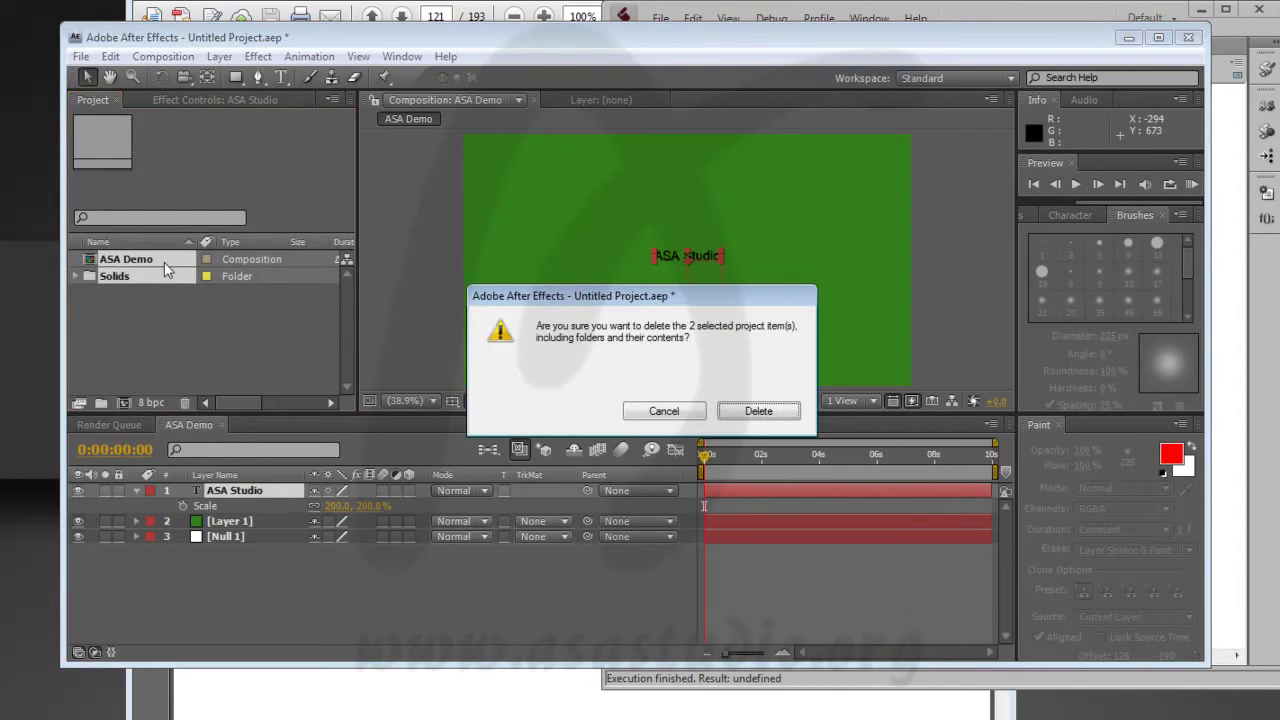
pyautogui.click(755, 412)
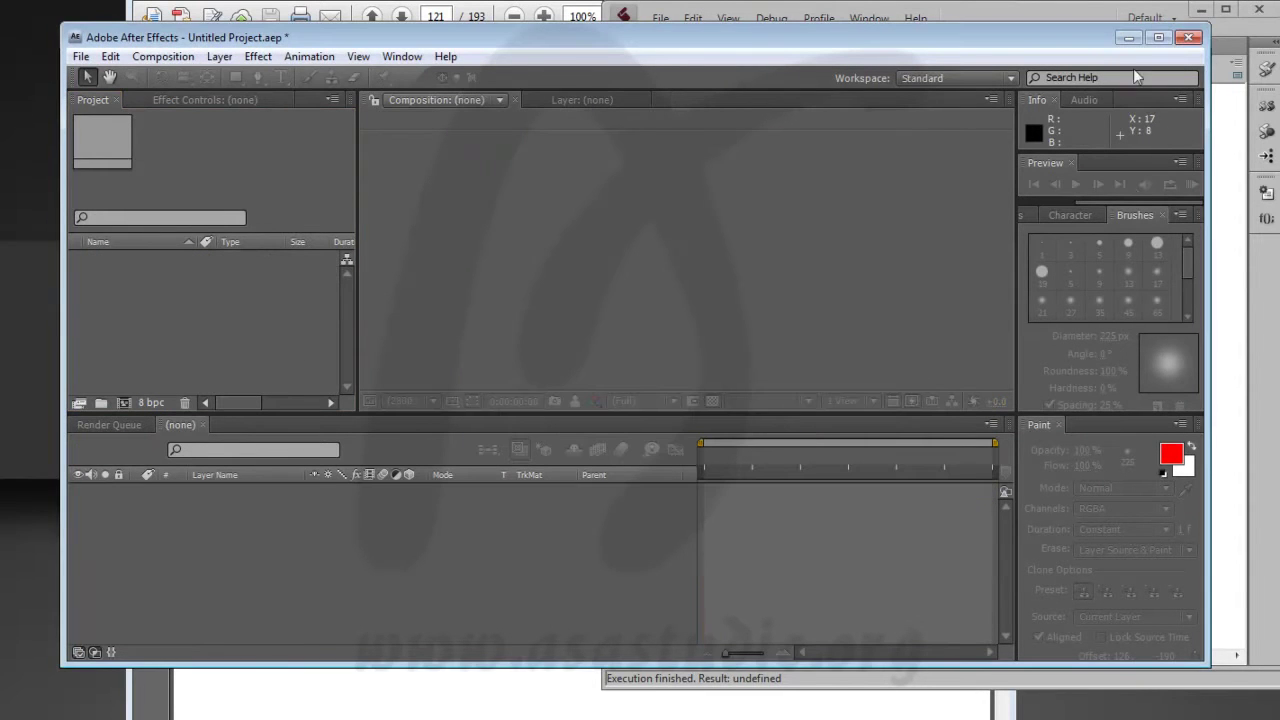
pyautogui.click(1075, 9)
pyautogui.click(1085, 68)
pyautogui.doubleClick(138, 262)
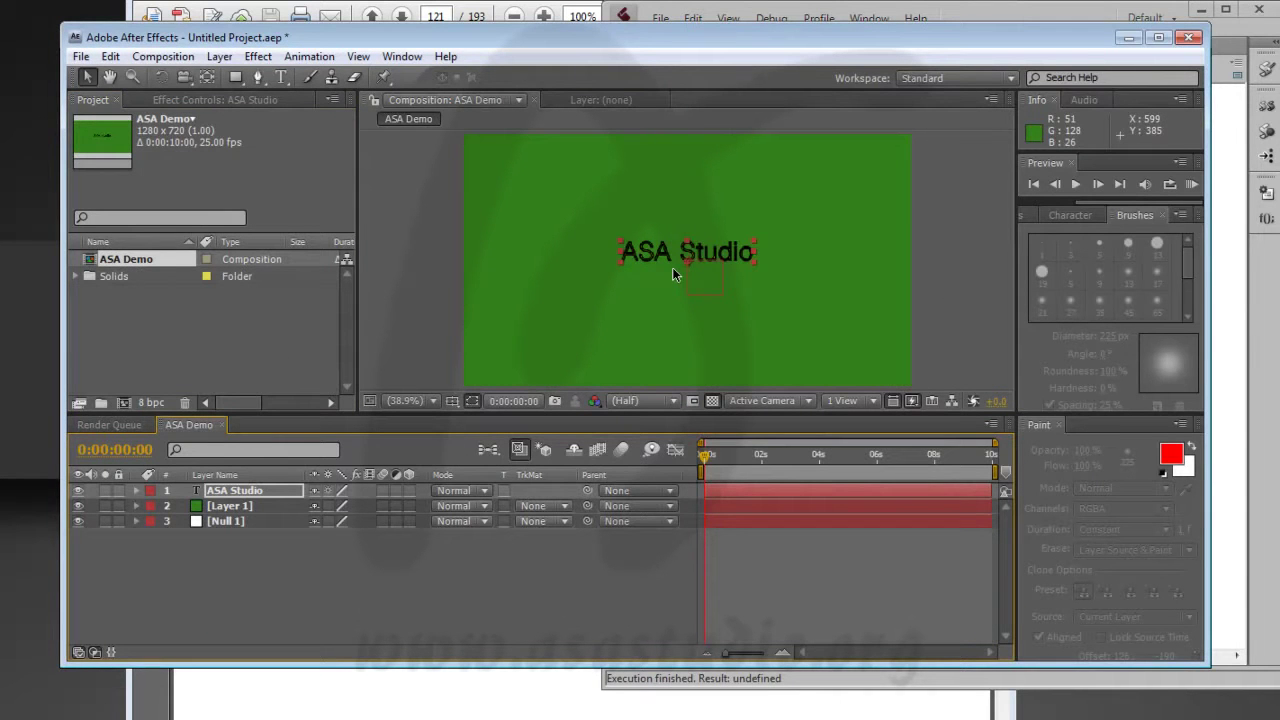
pyautogui.click(1103, 688)
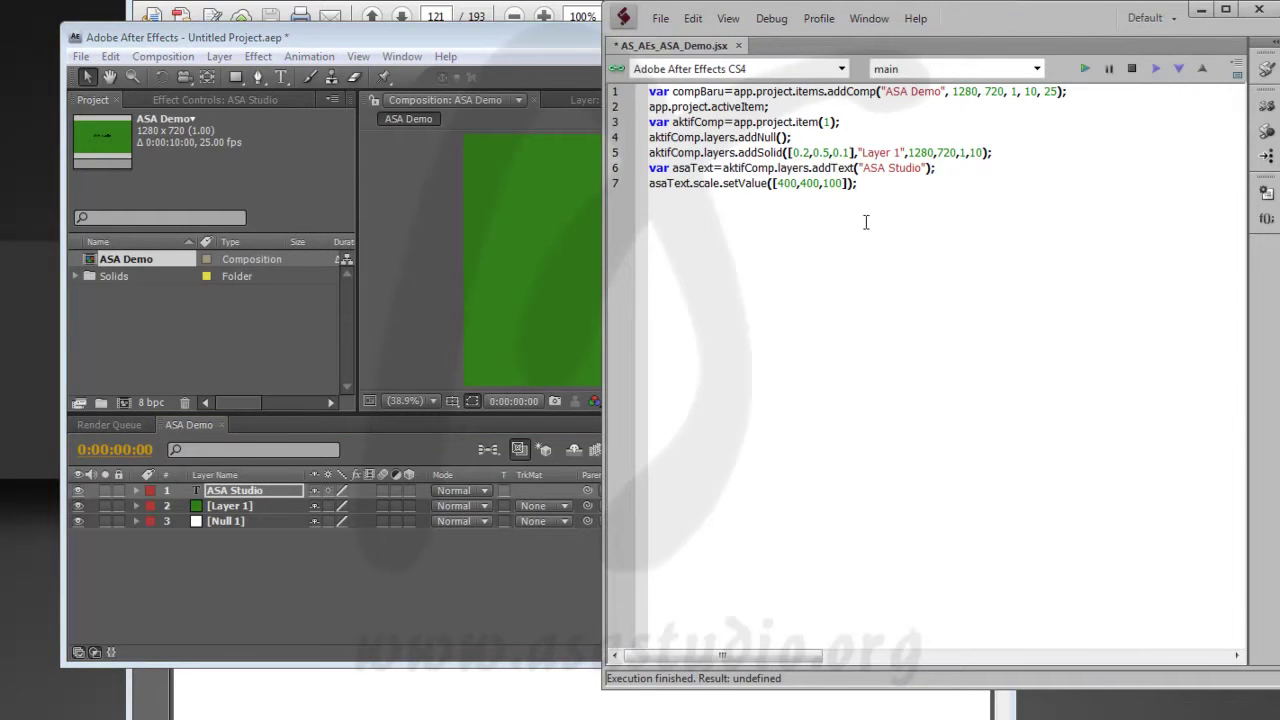
# - Add line 8 aktifComp.addLight("Lampu 1",[0,0,0]); and run it, which fails as undefined
pyautogui.doubleClick(664, 153)
pyautogui.hotkey('ctrl', 'c')
pyautogui.click(888, 191)
pyautogui.hotkey('ctrl', 'v')
pyautogui.write('addL')
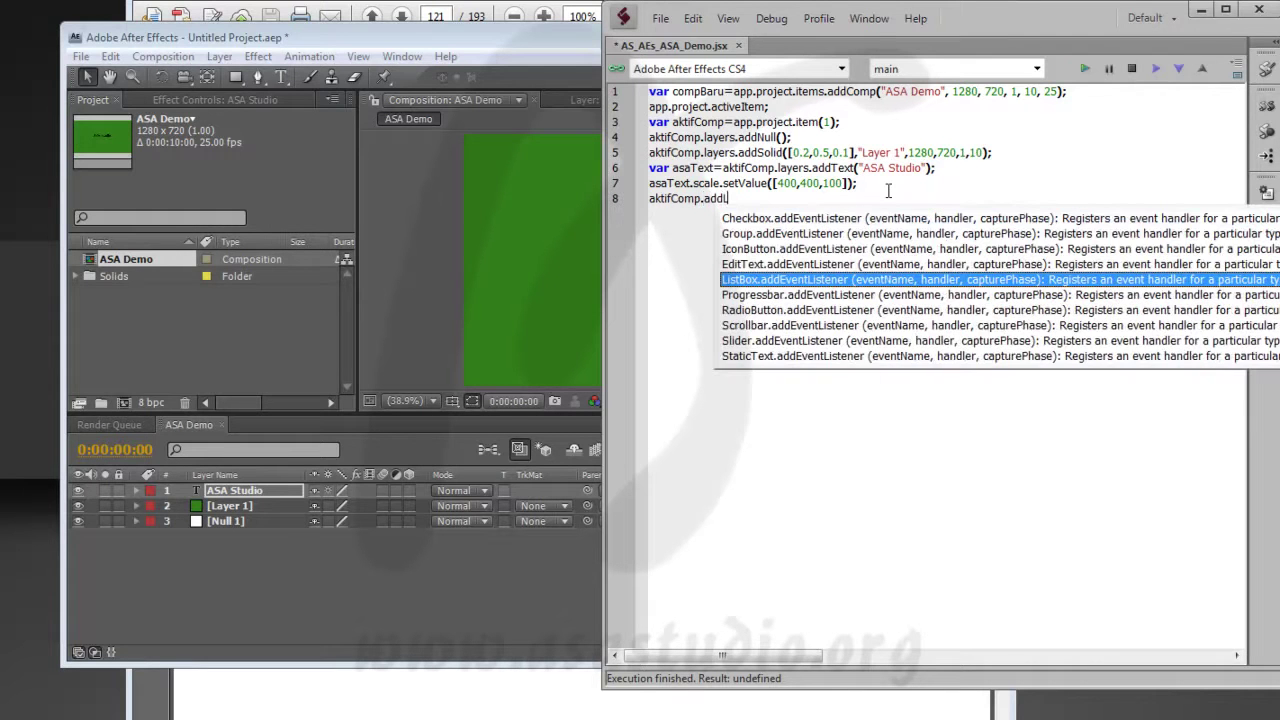
pyautogui.write('ight')
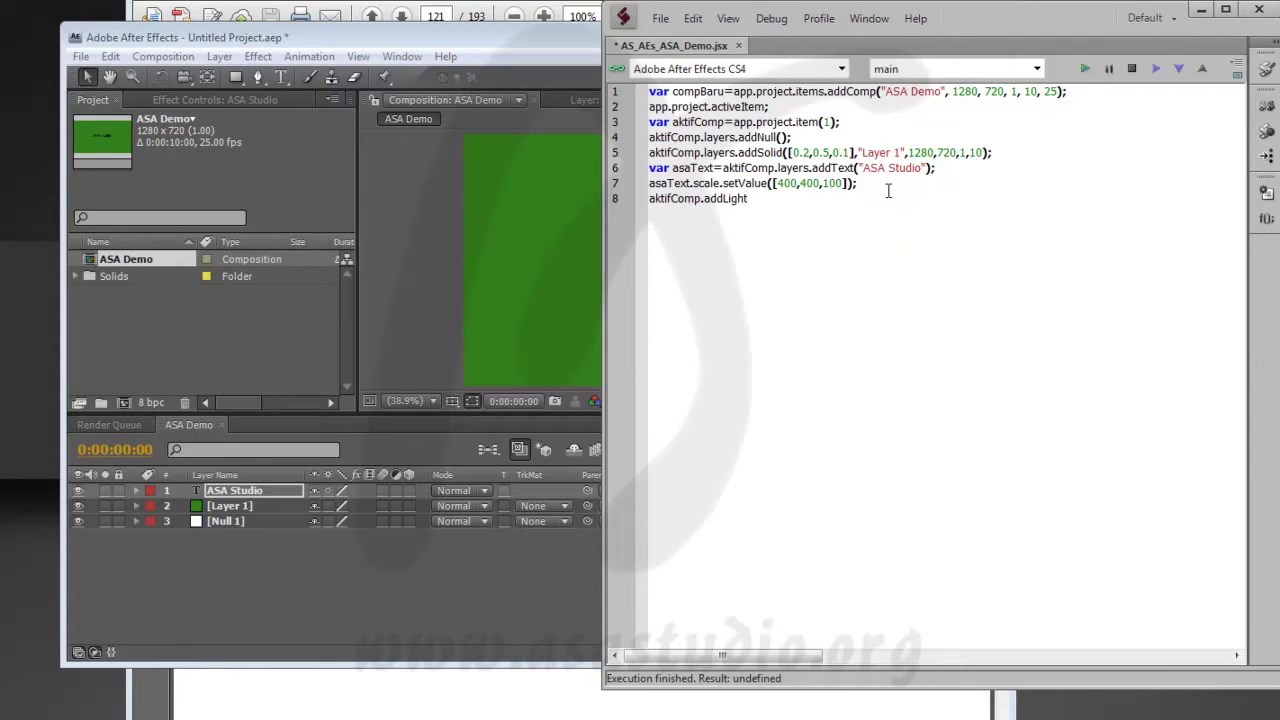
pyautogui.write('()')
pyautogui.press('Left')
pyautogui.press('Left')
pyautogui.write('"')
pyautogui.write('Lampu 1')
pyautogui.write('",[')
pyautogui.write('0,0,0')
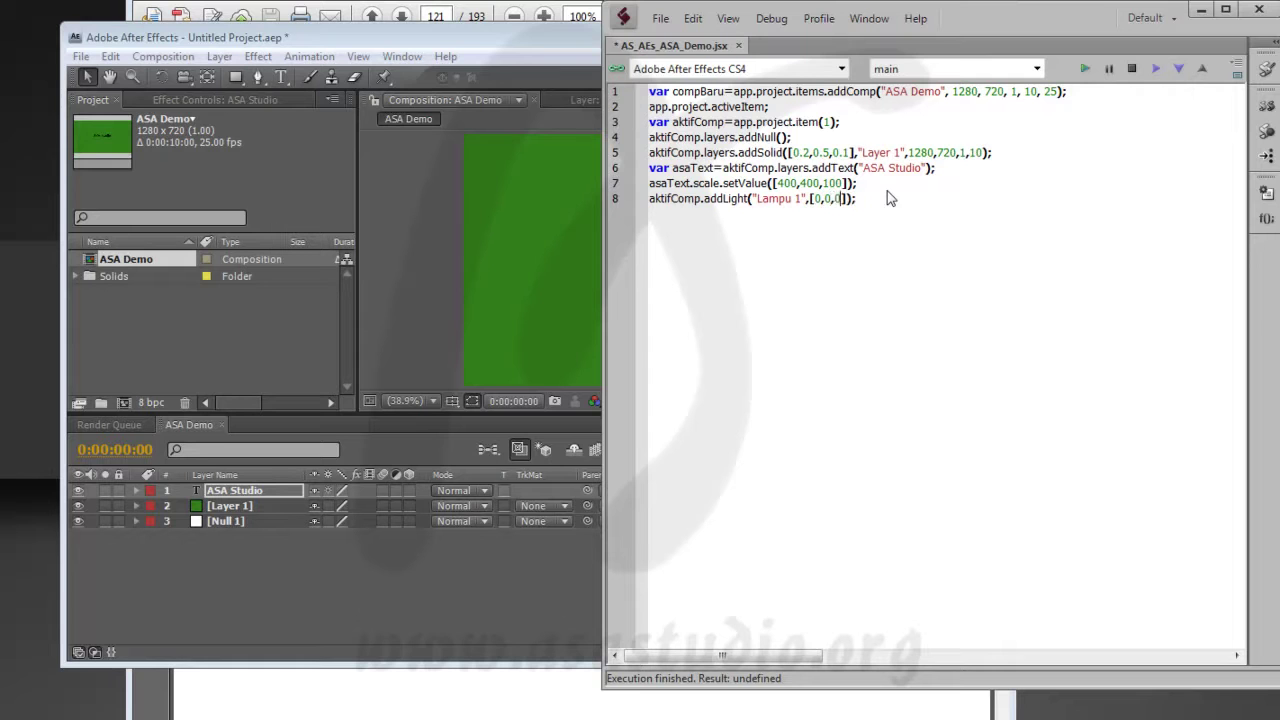
pyautogui.click(1088, 66)
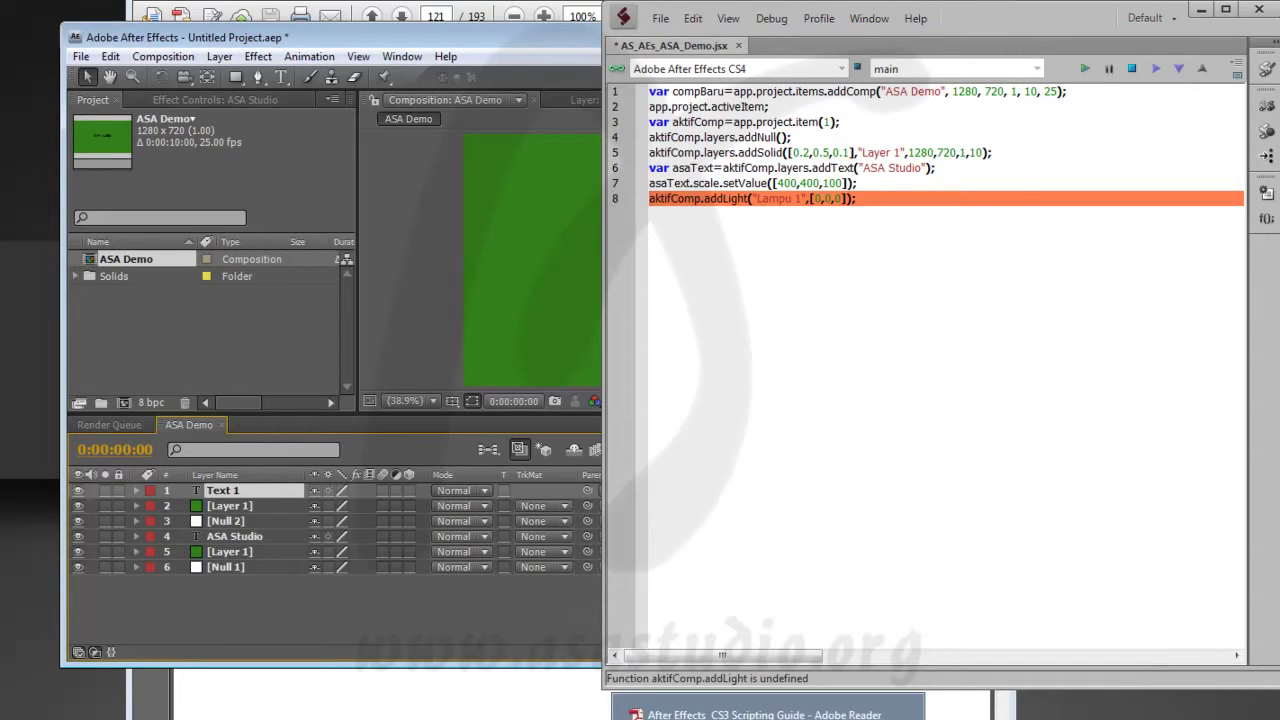
pyautogui.click(770, 706)
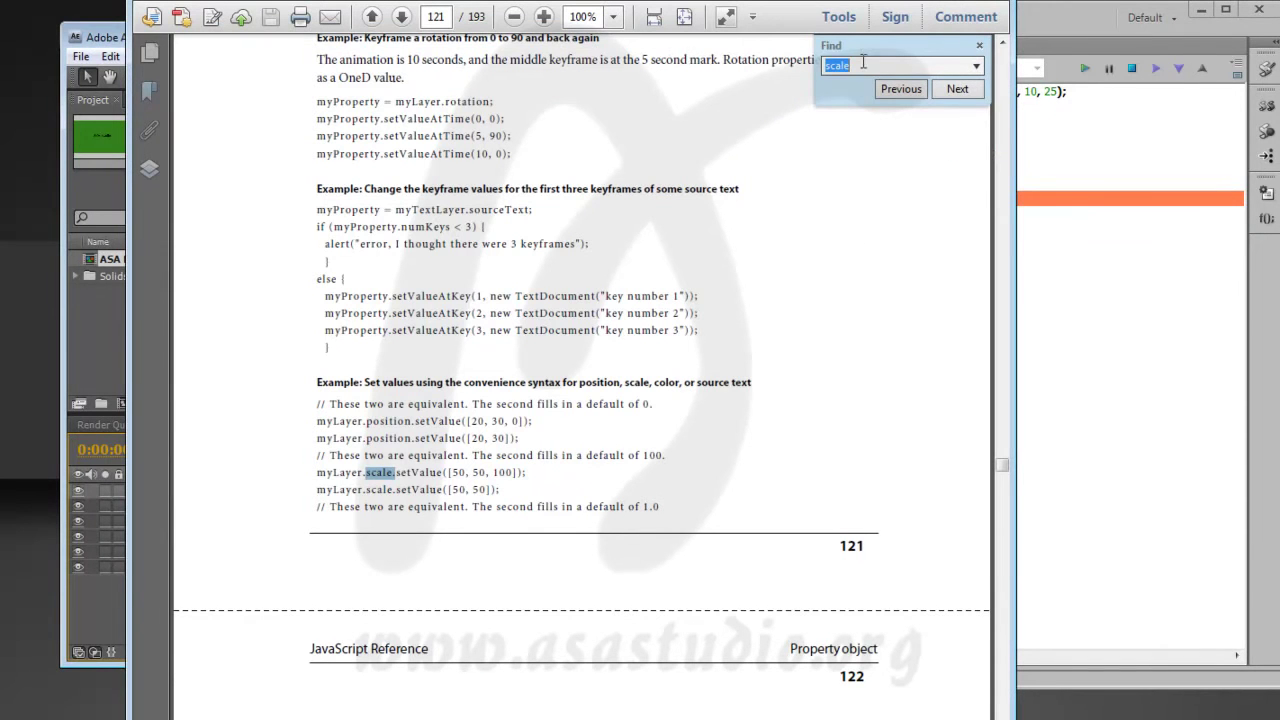
# - Search the reference for 'addlight', landing on LayerCollection's addLight on page 185
pyautogui.write('addk')
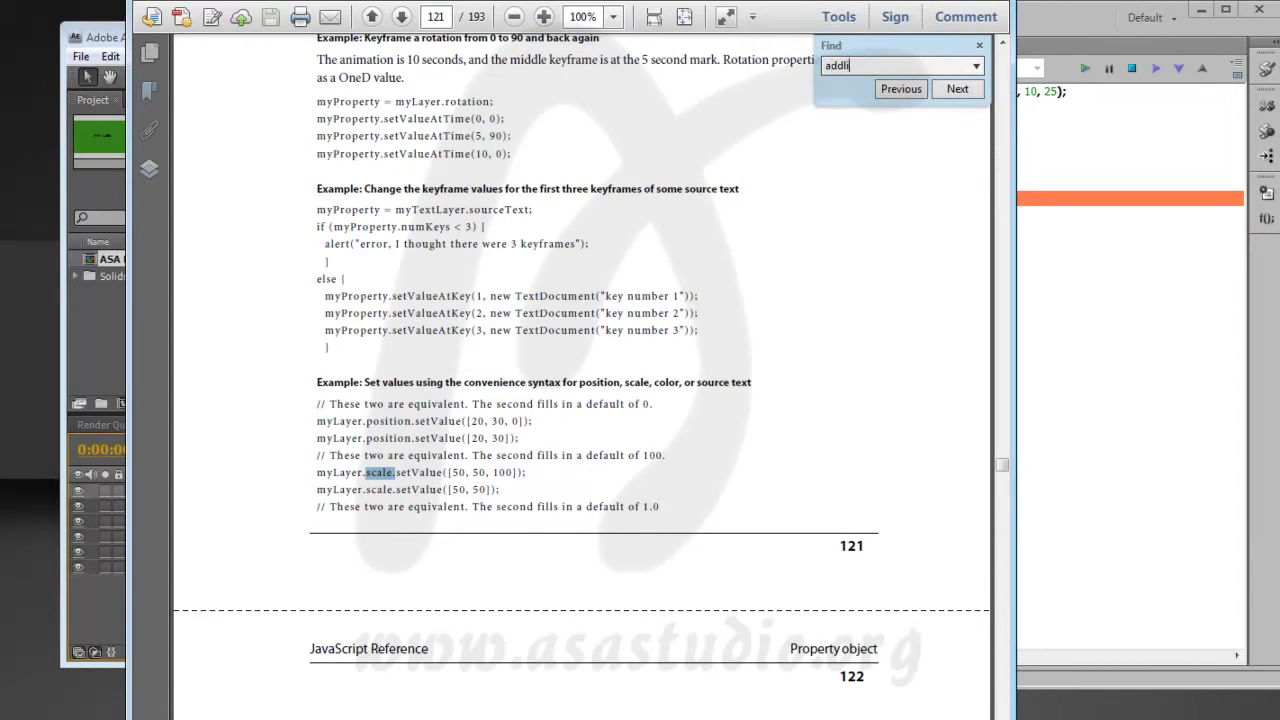
pyautogui.press('Return')
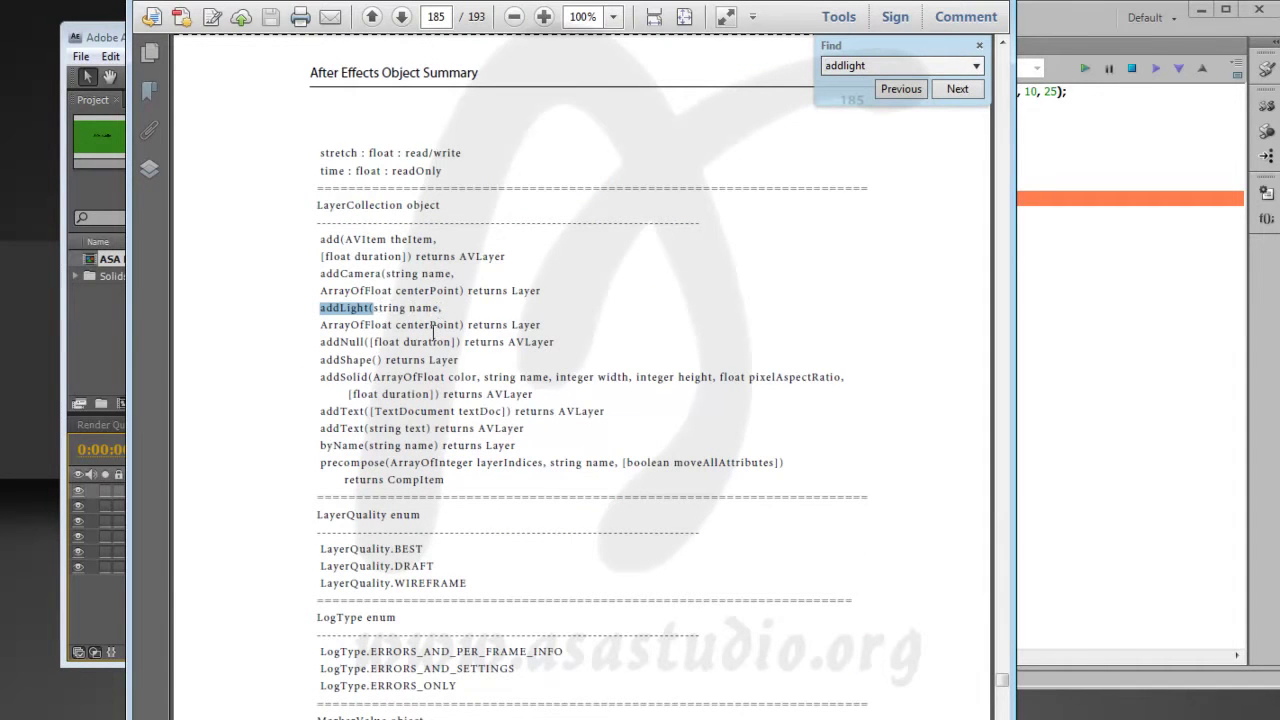
pyautogui.click(1069, 249)
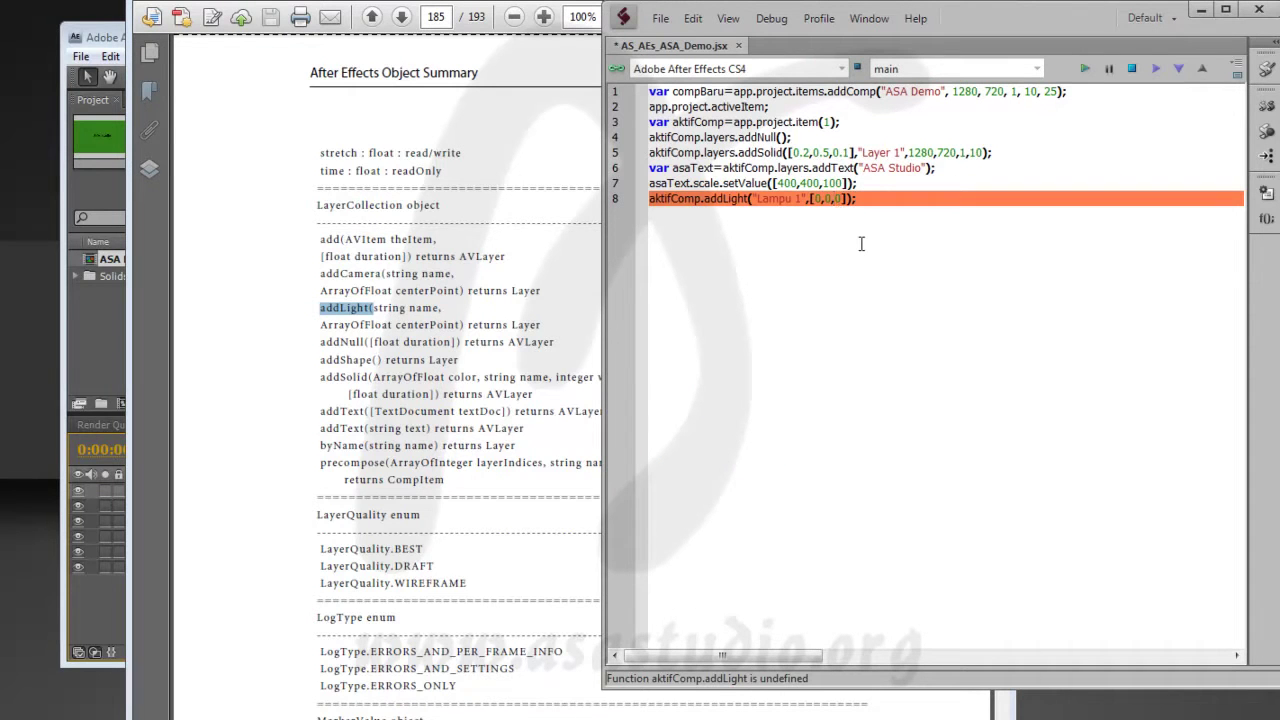
# - Trim the centre array, clear the After Effects project items, and rerun the script
pyautogui.press('Delete')
pyautogui.press('Delete')
pyautogui.click(1128, 72)
pyautogui.moveTo(79, 334)
pyautogui.mouseDown()
pyautogui.moveTo(137, 322)
pyautogui.moveTo(160, 262)
pyautogui.mouseUp()
pyautogui.press('Delete')
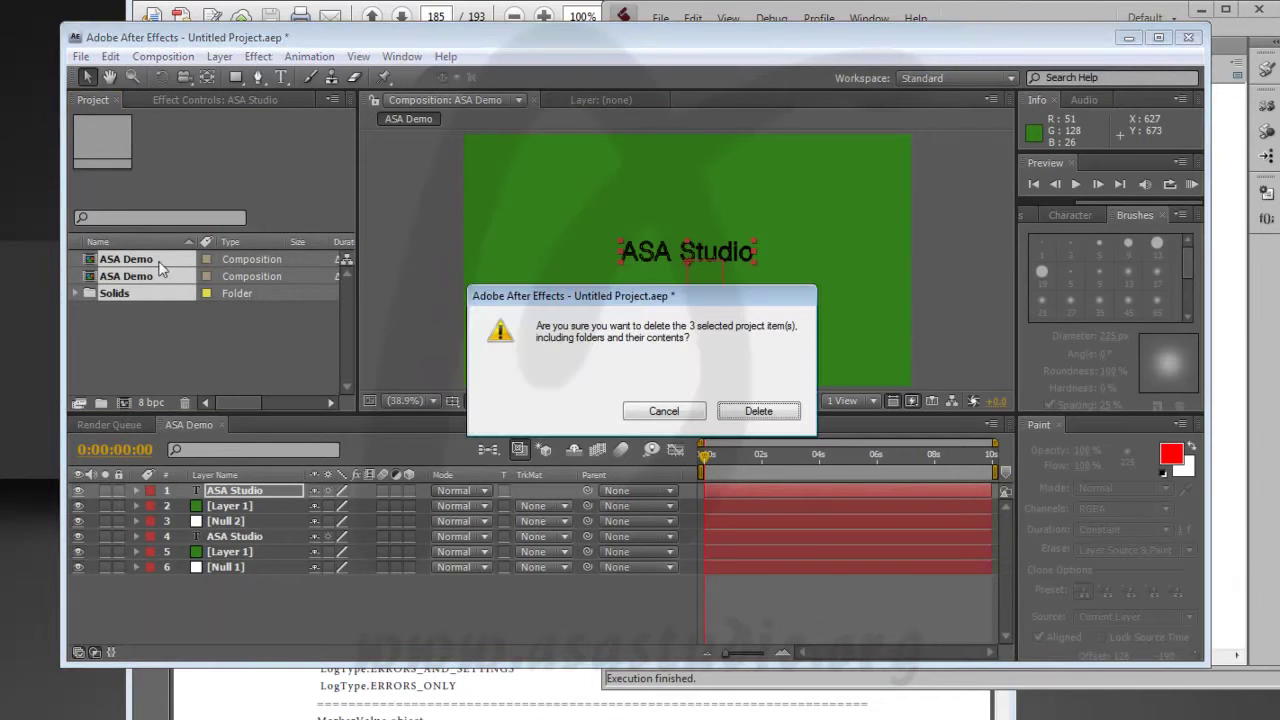
pyautogui.click(753, 422)
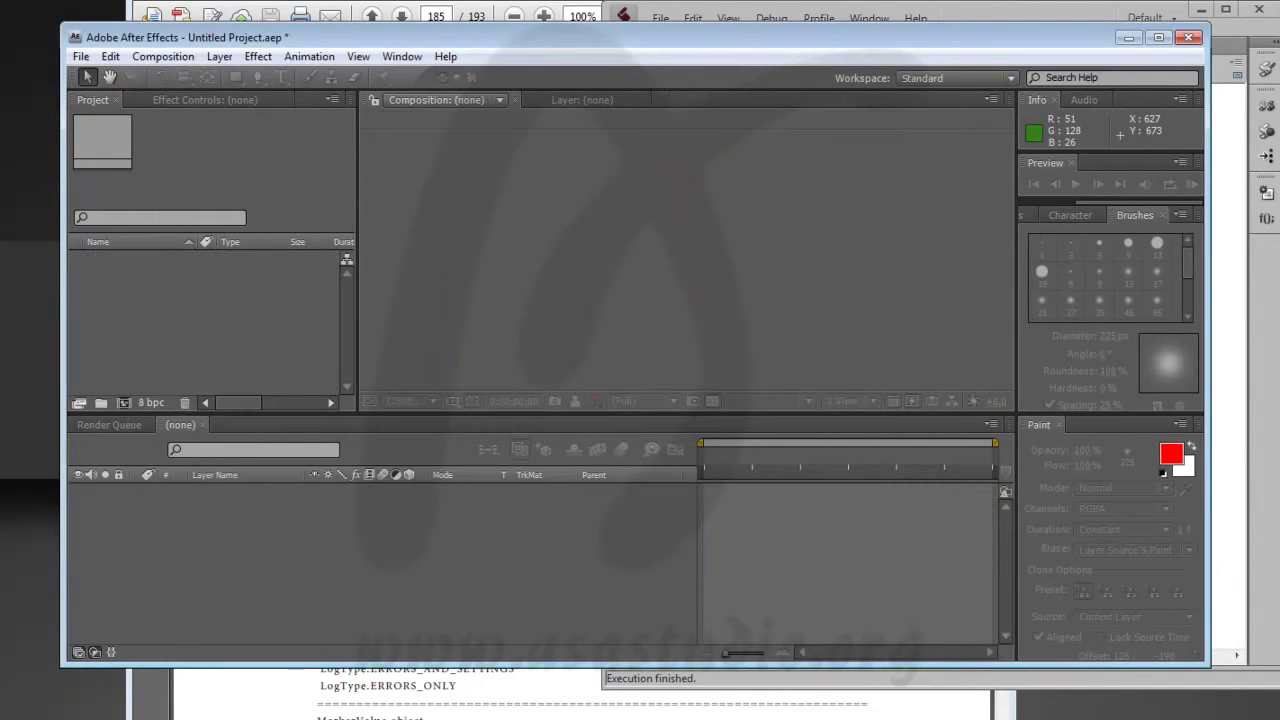
pyautogui.hotkey('alt', 'Tab')
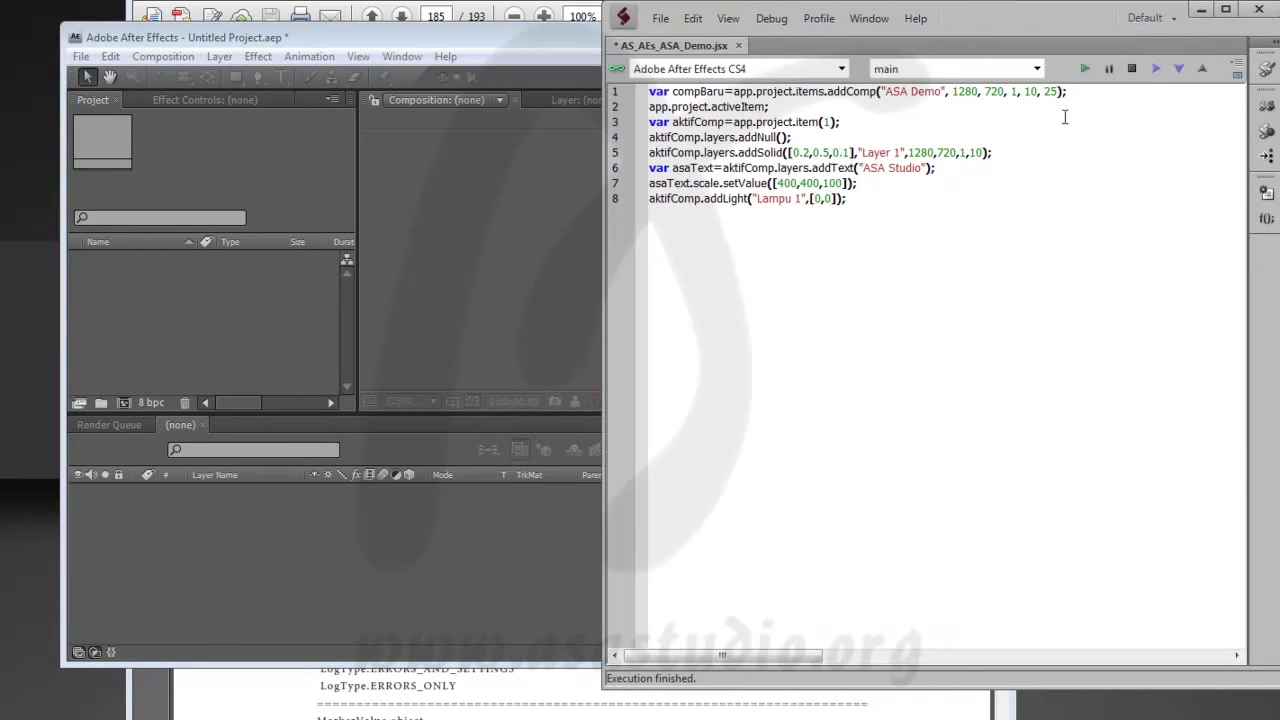
pyautogui.click(1091, 67)
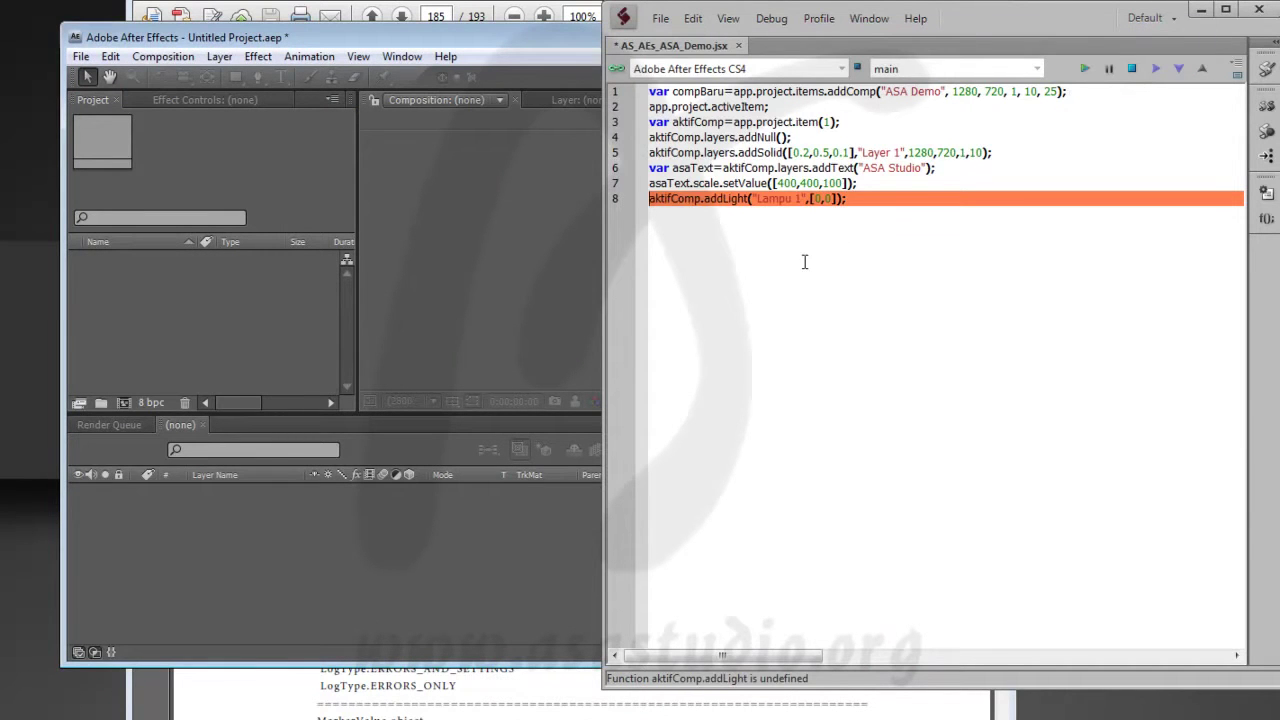
# - Remove addLight's centre argument and rerun the script
pyautogui.hotkey('alt', 'Tab')
pyautogui.click(1131, 70)
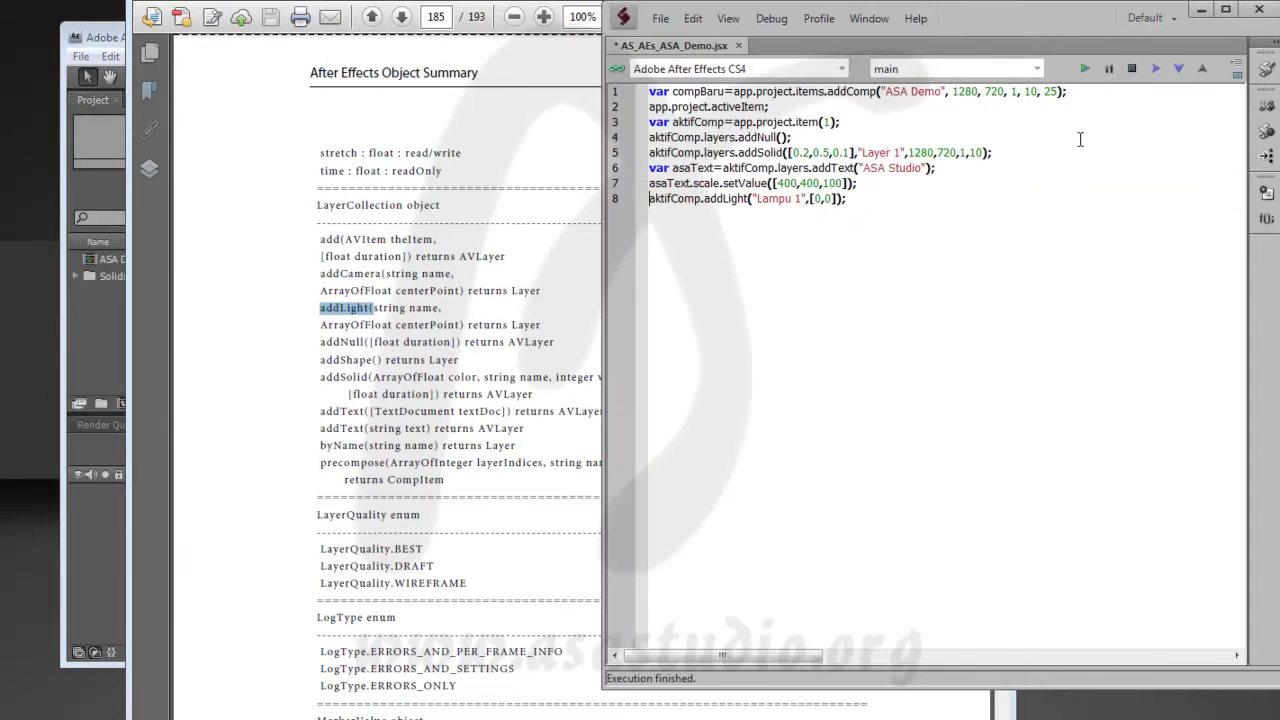
pyautogui.moveTo(806, 198); pyautogui.dragTo(836, 199)
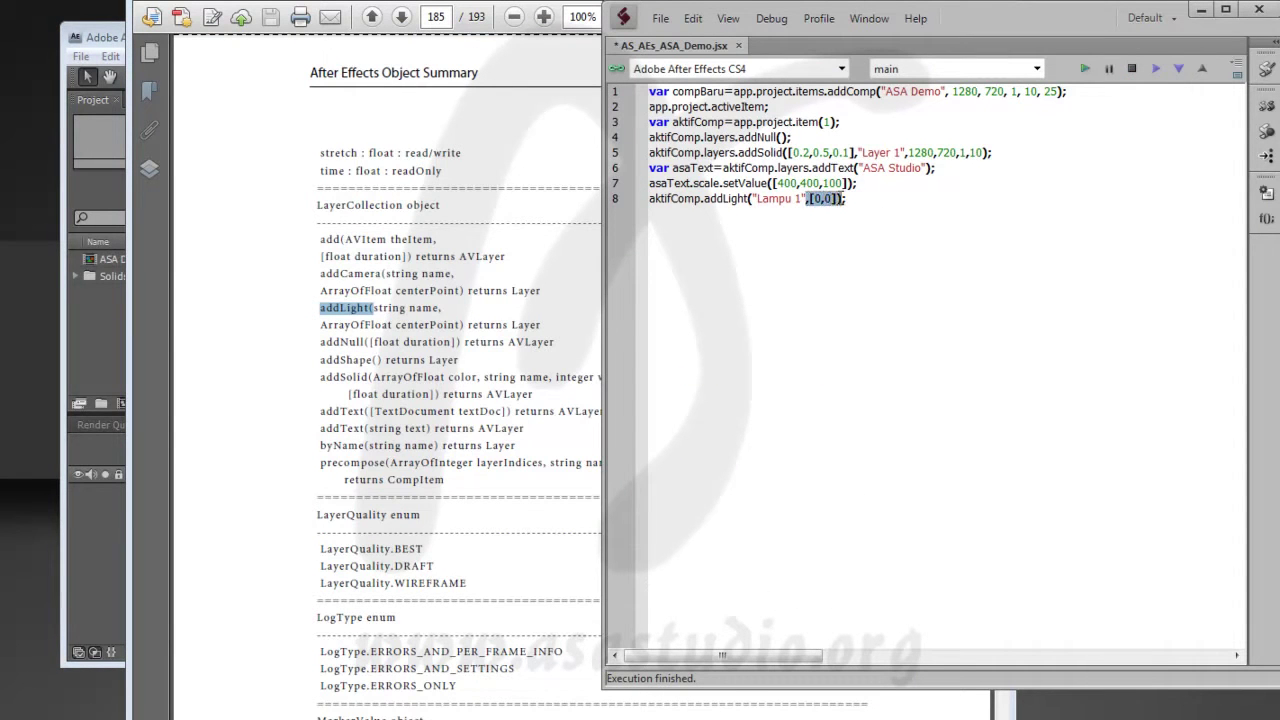
pyautogui.press('BackSpace')
pyautogui.click(1085, 68)
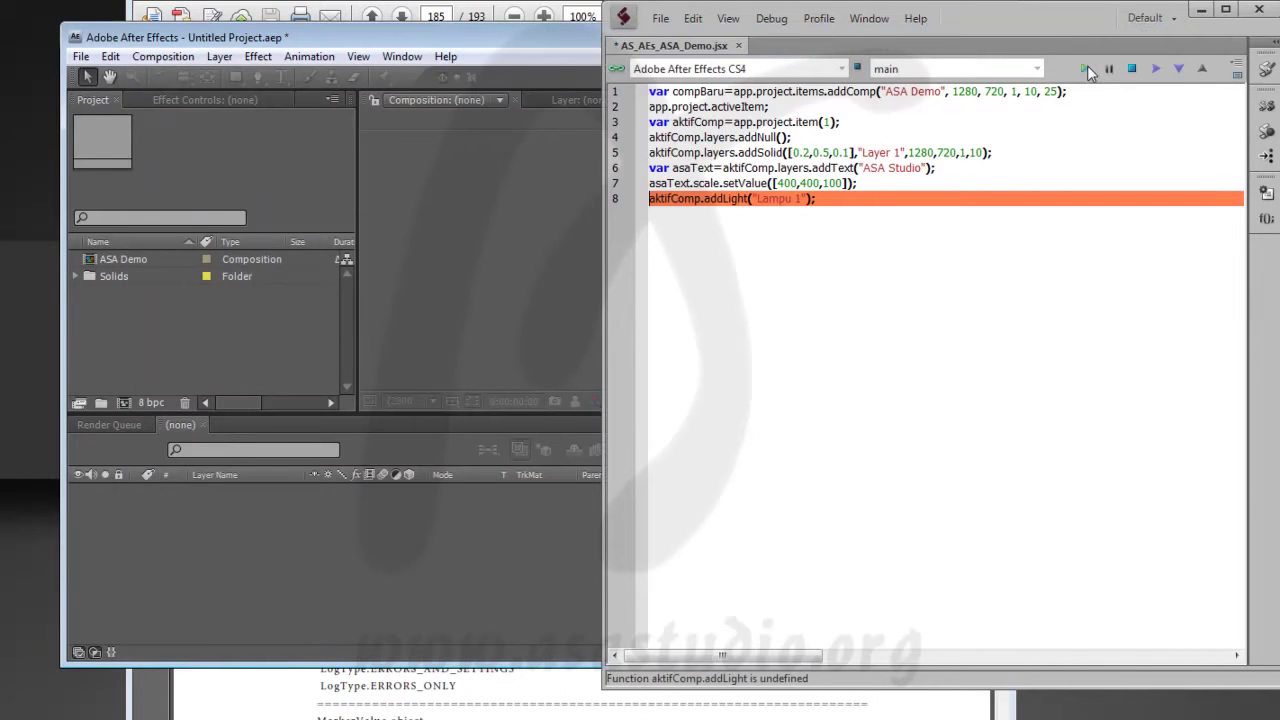
pyautogui.click(726, 260)
pyautogui.click(1131, 68)
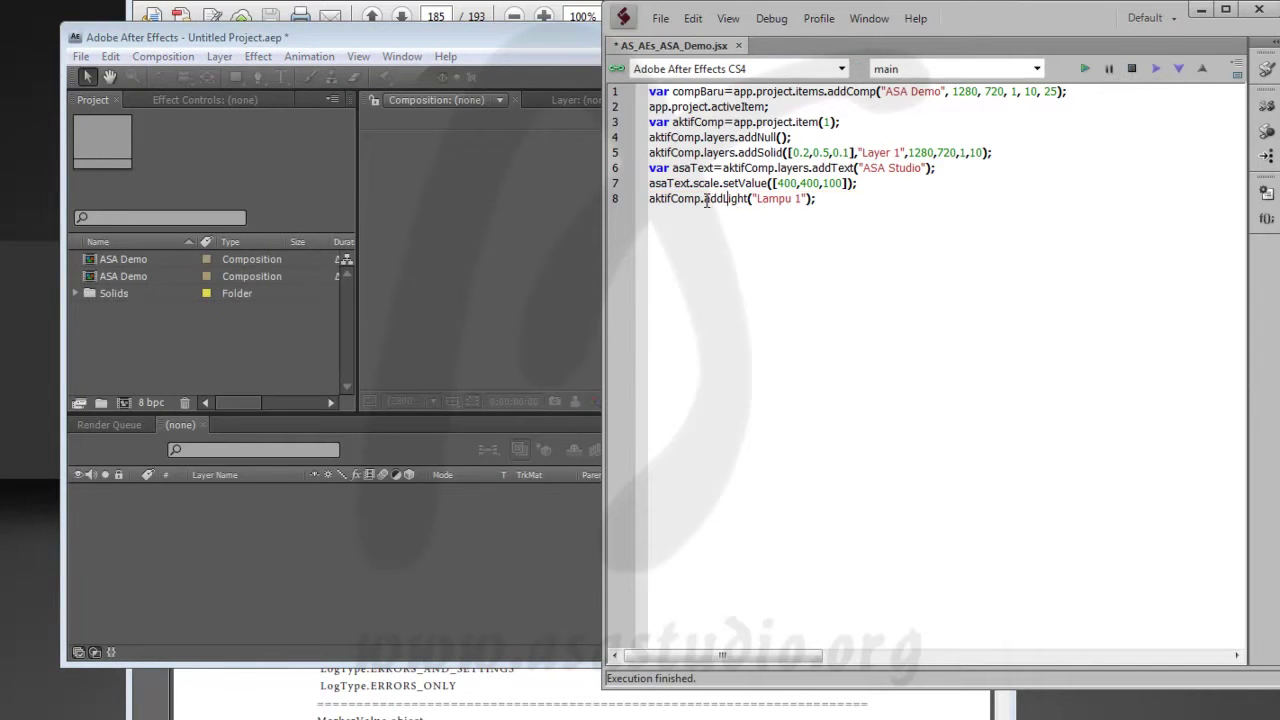
# - Change line 8 to aktifComp.layers.addLight("Lampu 1",[0,0,0]) and run it, failing on parameter 2
pyautogui.press('End')
pyautogui.press('Left')
pyautogui.press('Left')
pyautogui.write(',[0,0,0]')
pyautogui.write('layers')
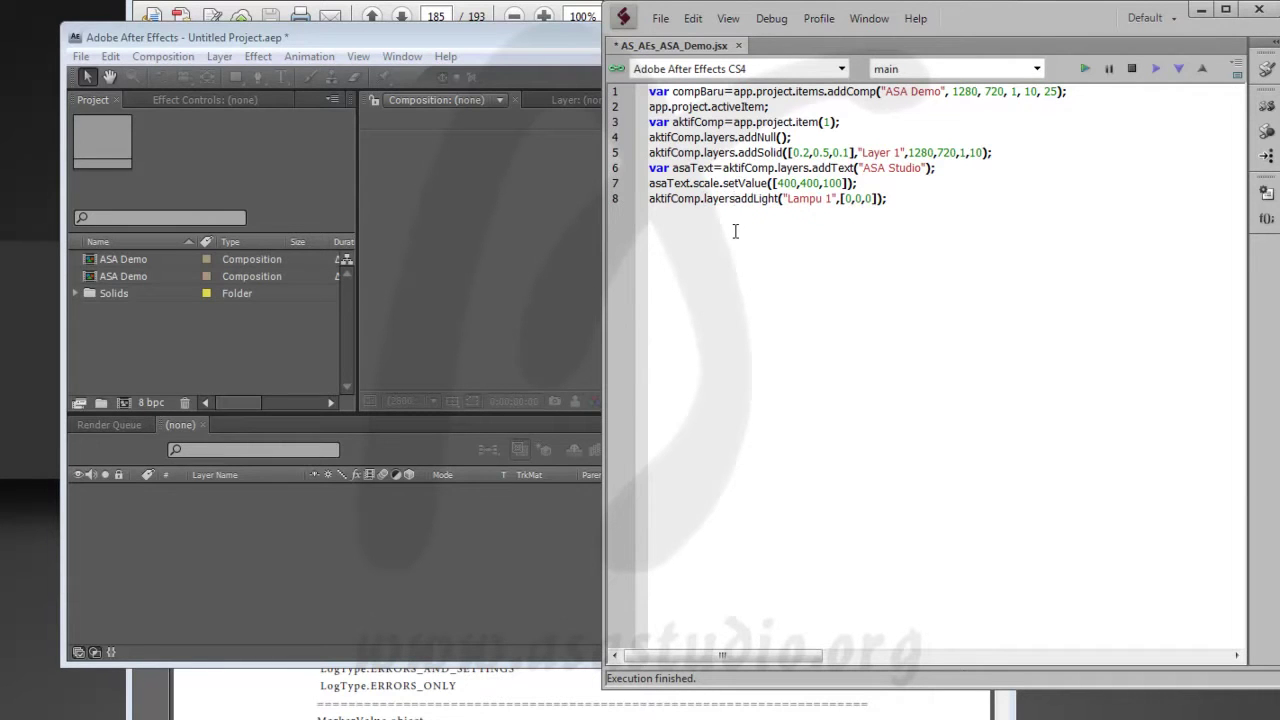
pyautogui.write('.')
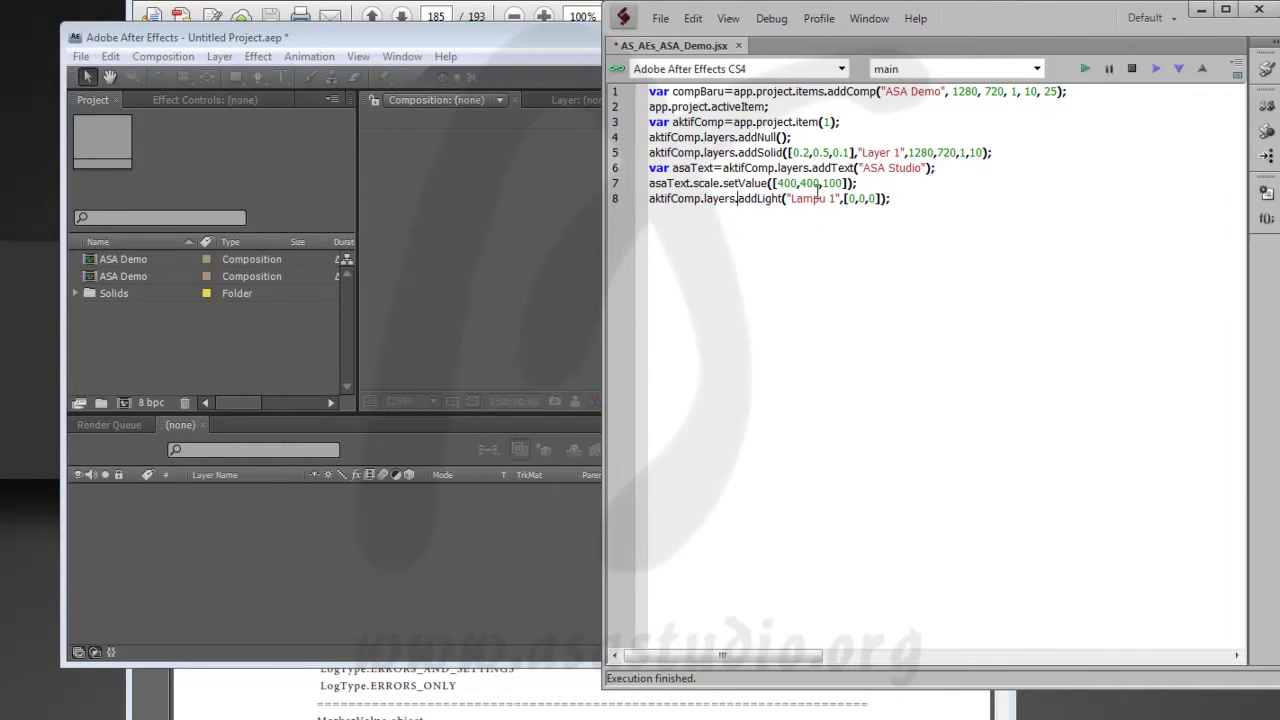
pyautogui.click(1084, 69)
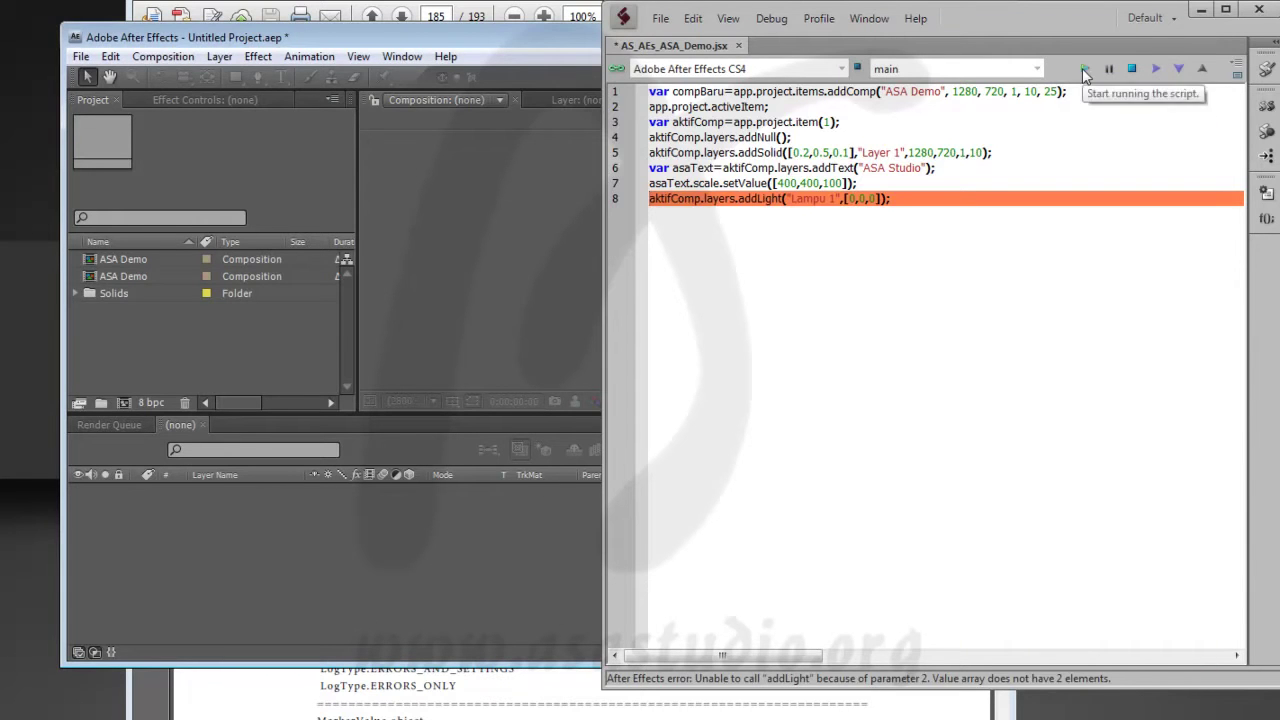
pyautogui.hotkey('alt', 'Tab')
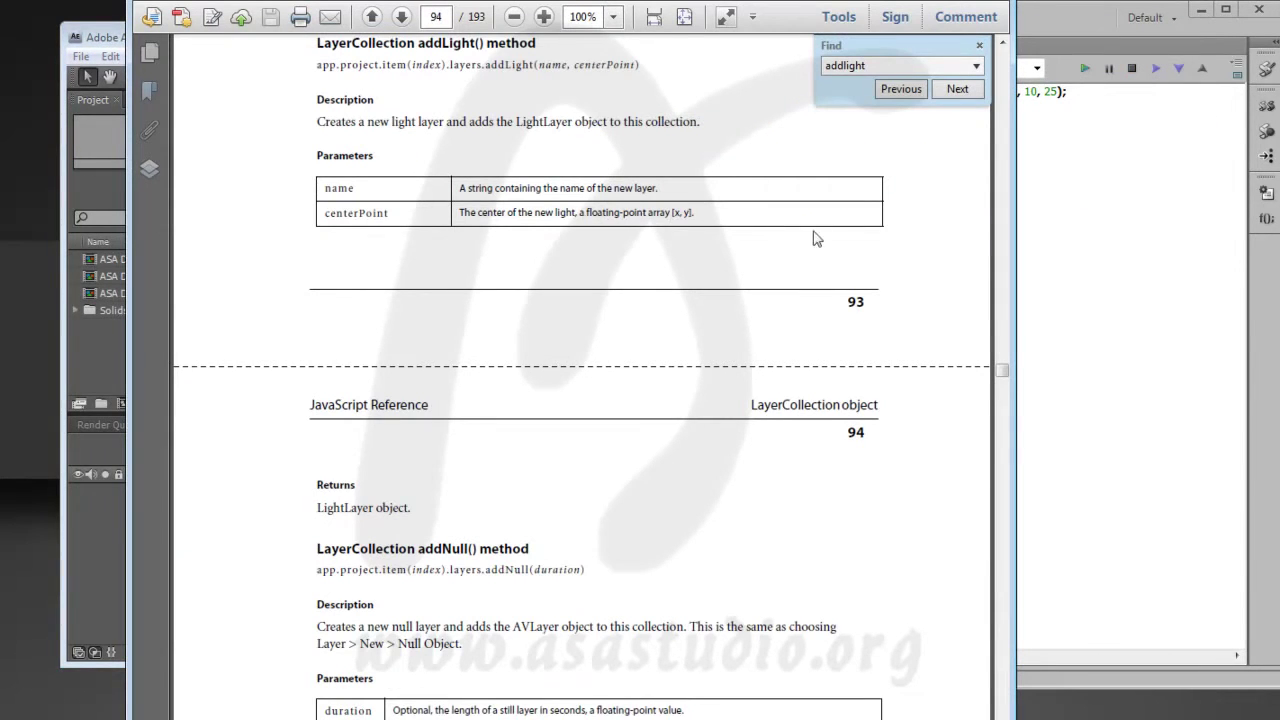
# - Shorten line 8's centre array to [0,0] and run the script
pyautogui.click(1104, 149)
pyautogui.moveTo(866, 198); pyautogui.dragTo(876, 198)
pyautogui.press('BackSpace')
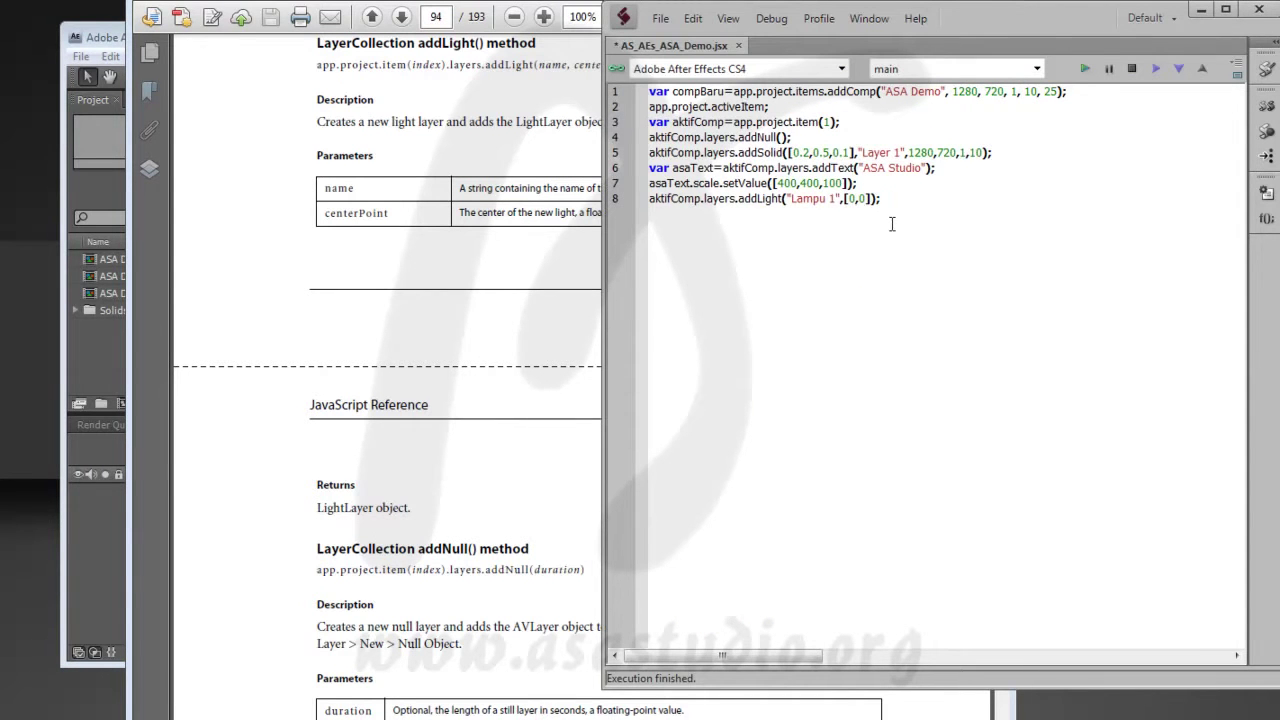
pyautogui.click(1085, 68)
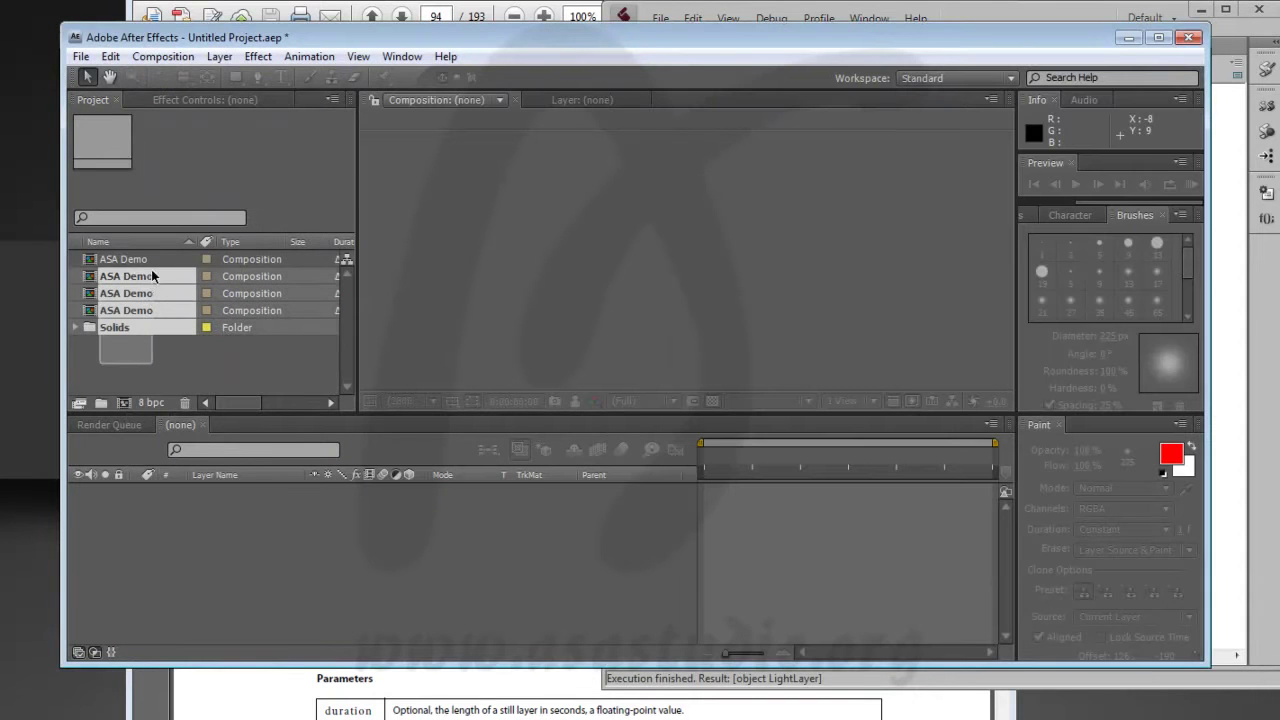
# - Delete all After Effects project items and rerun the script to rebuild ASA Demo
pyautogui.moveTo(100, 363); pyautogui.dragTo(153, 259)
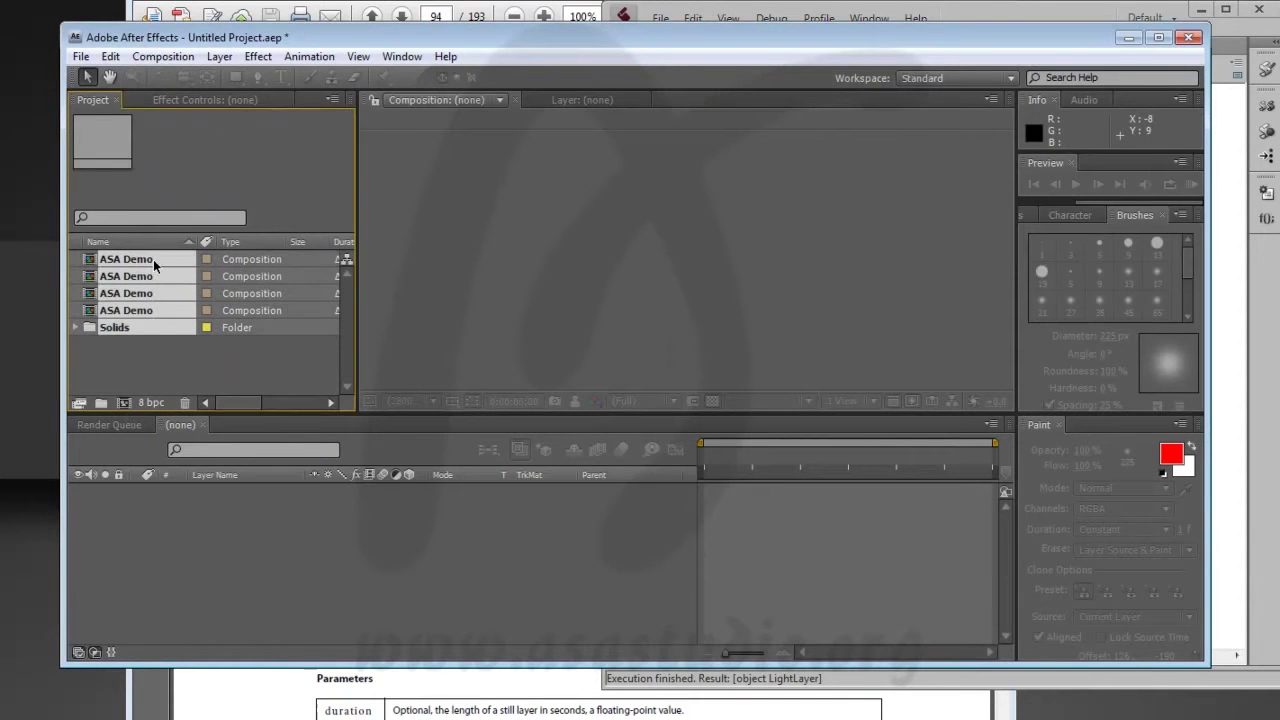
pyautogui.press('Delete')
pyautogui.click(754, 414)
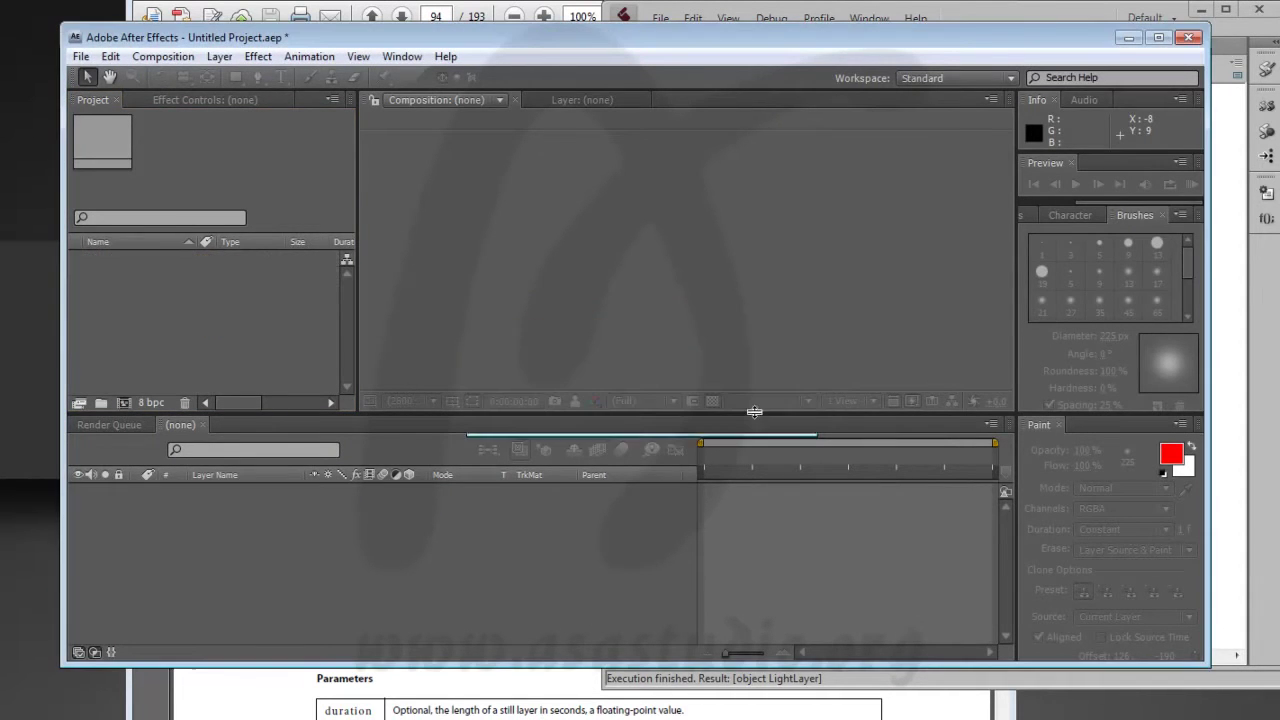
pyautogui.click(1226, 261)
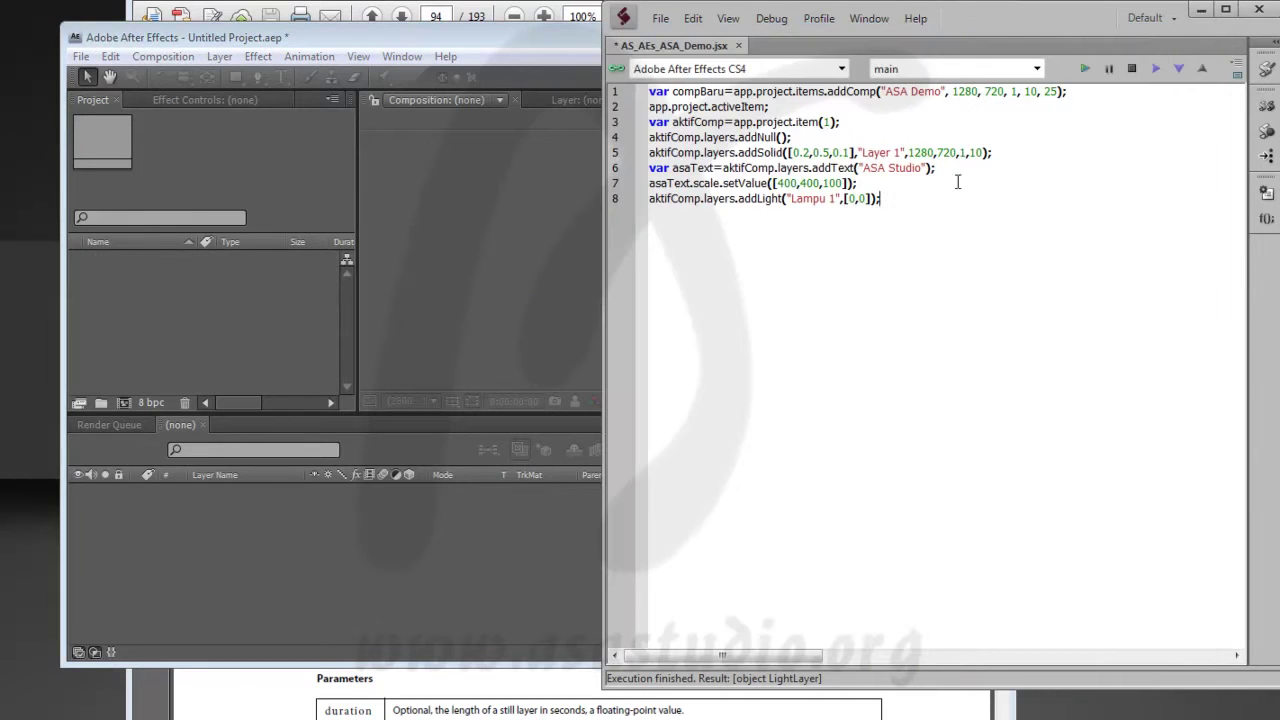
pyautogui.click(1084, 69)
pyautogui.click(125, 294)
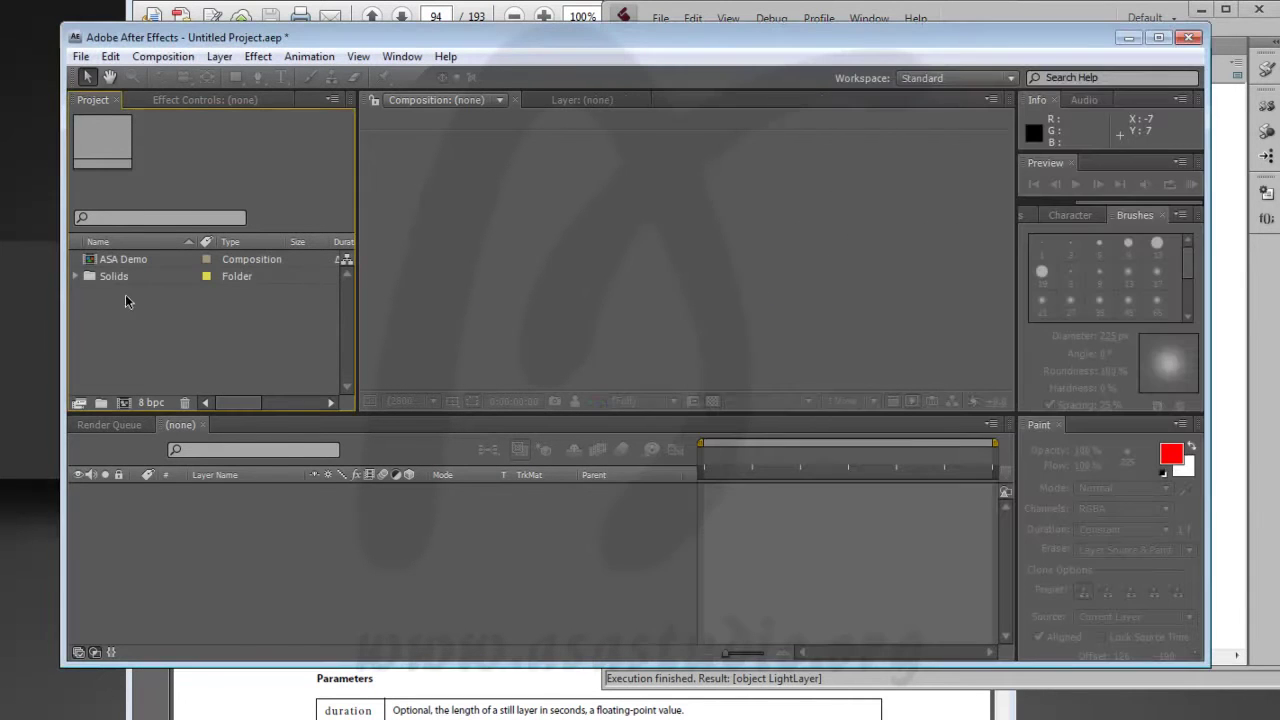
# - Open the ASA Demo comp to check its Lampu 1 light layer
pyautogui.doubleClick(123, 259)
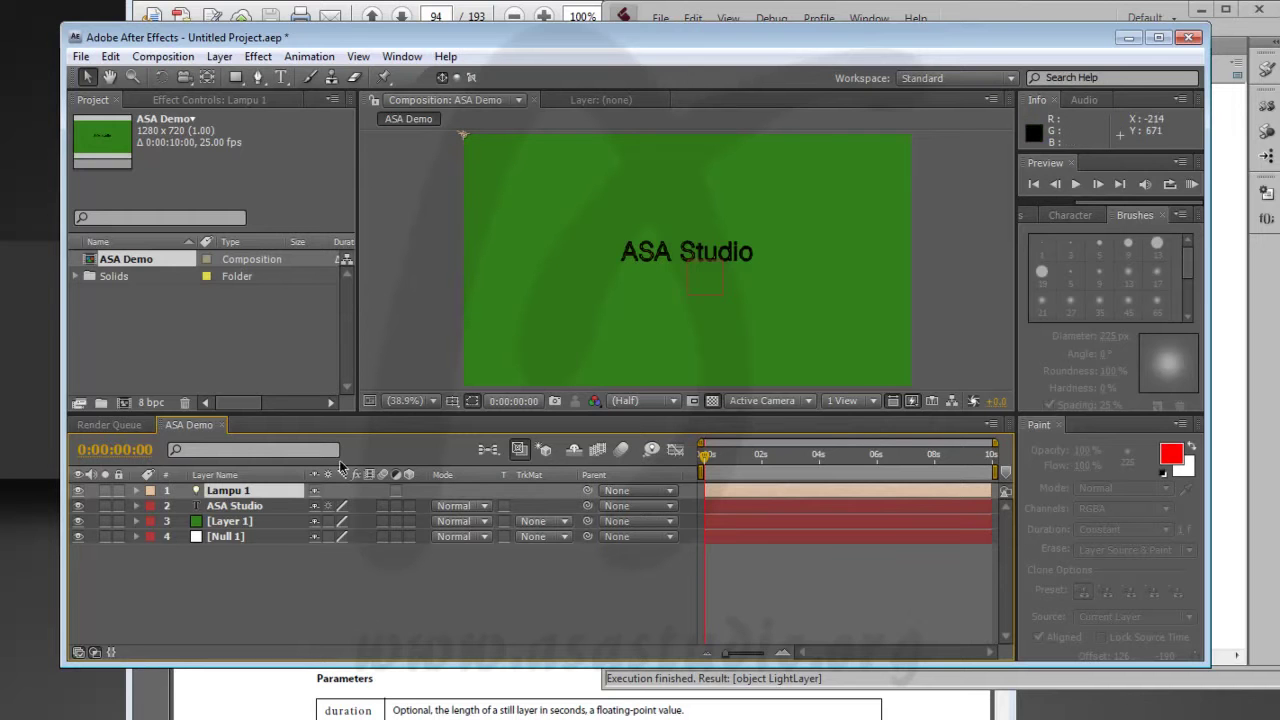
pyautogui.click(464, 133)
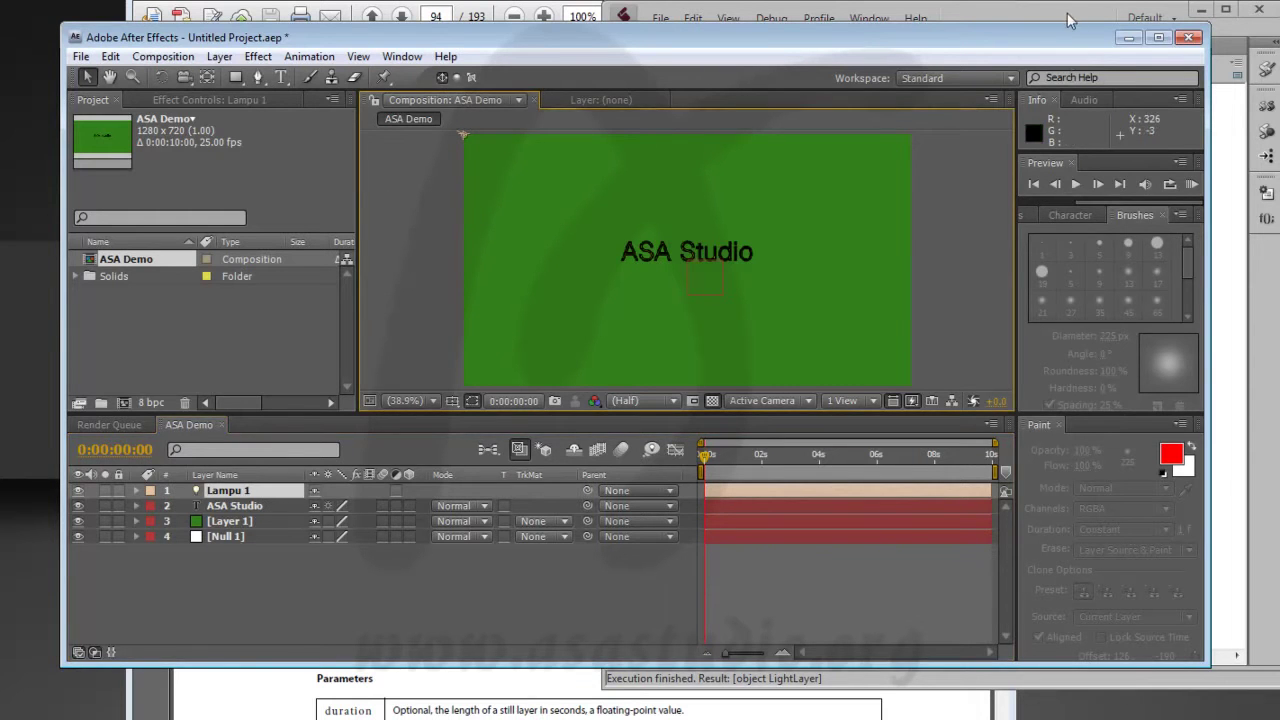
pyautogui.click(1070, 17)
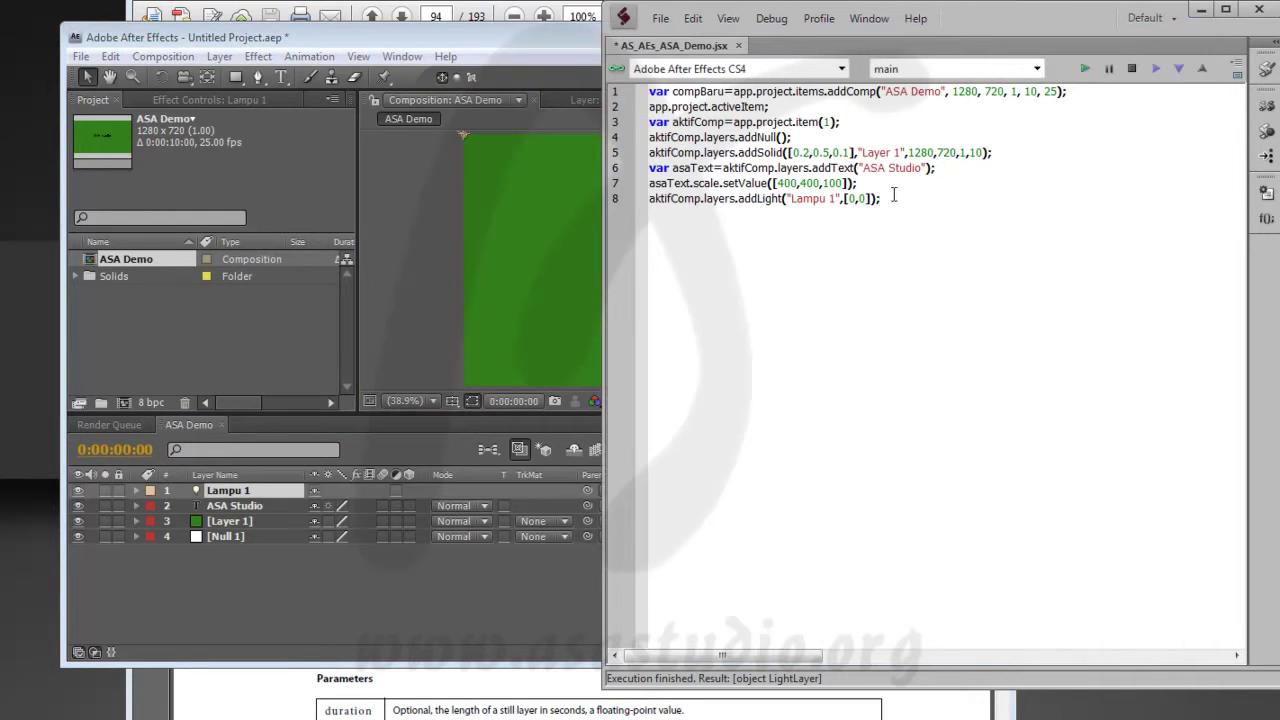
# - Set line 8's light centre to [1280/2,720/2]
pyautogui.click(846, 200)
pyautogui.hotkey('shift', 'Right')
pyautogui.write('1280')
pyautogui.write('/2,')
pyautogui.write('7')
pyautogui.write('20/2')
pyautogui.click(953, 198)
# - Delete all items from the After Effects project
pyautogui.click(184, 338)
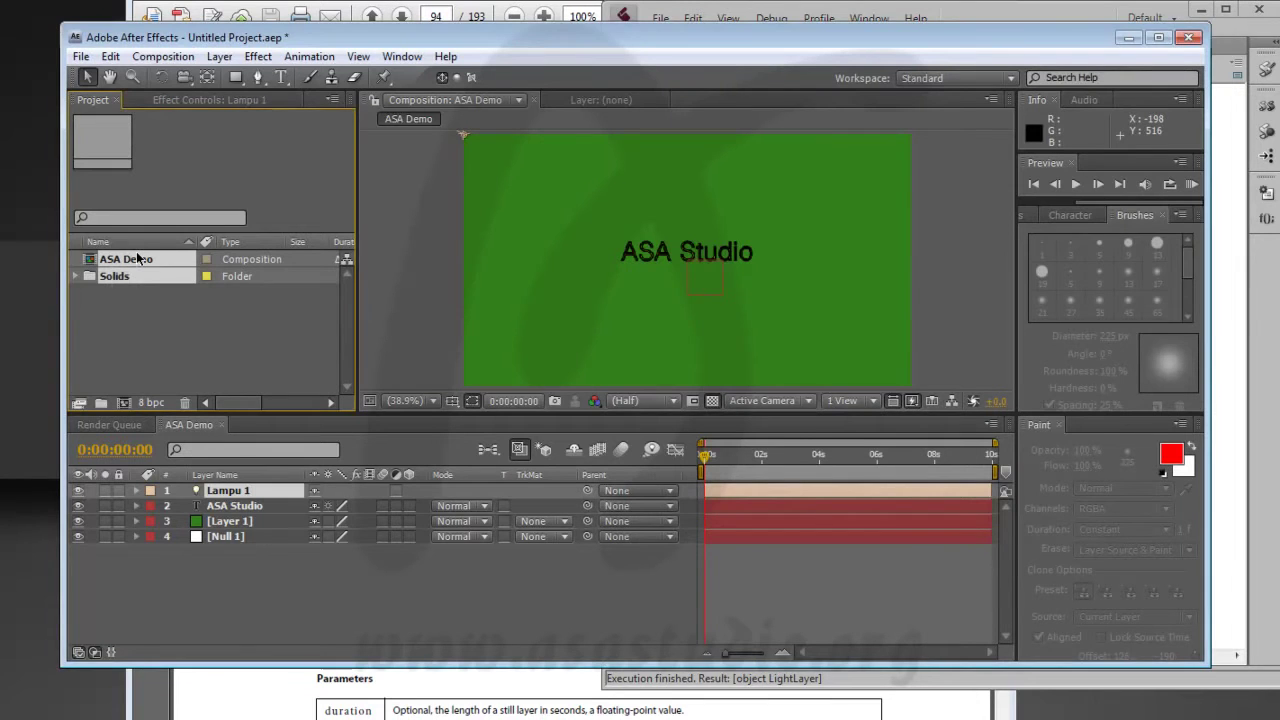
pyautogui.press('Delete')
pyautogui.click(767, 414)
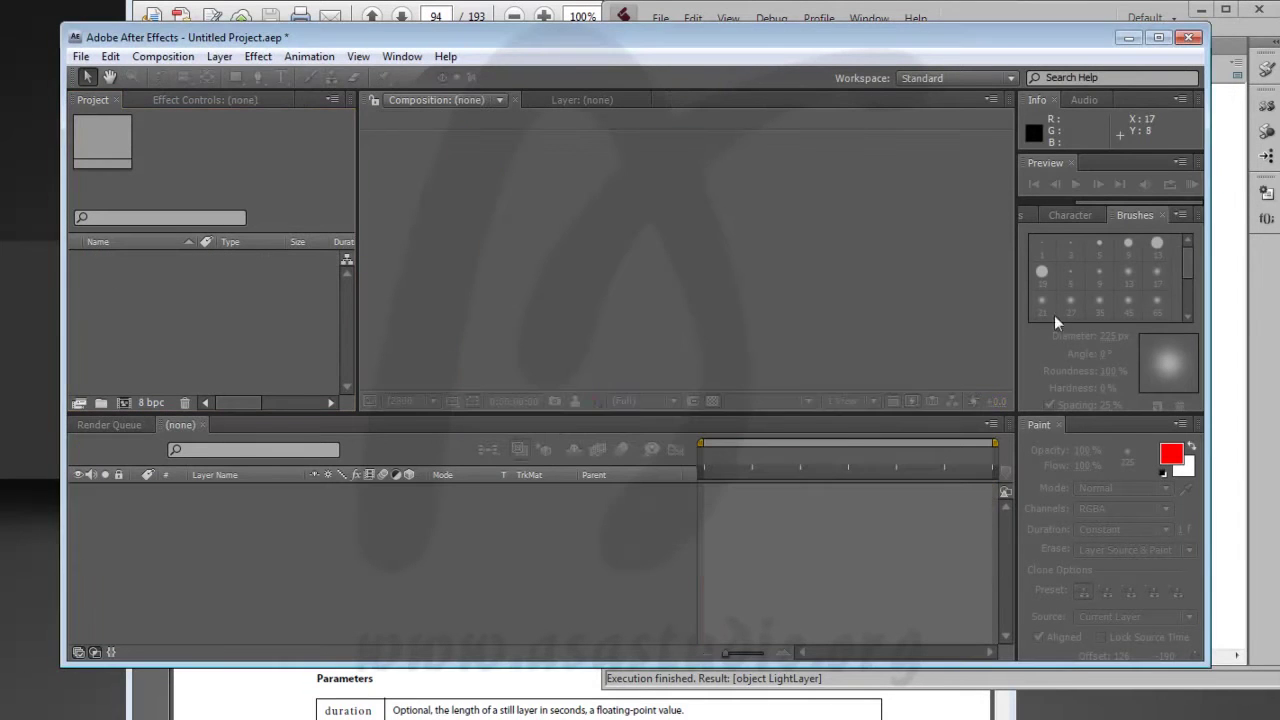
# - Rerun the updated script from ExtendScript Toolkit and open the rebuilt ASA Demo comp
pyautogui.click(1222, 52)
pyautogui.click(1086, 67)
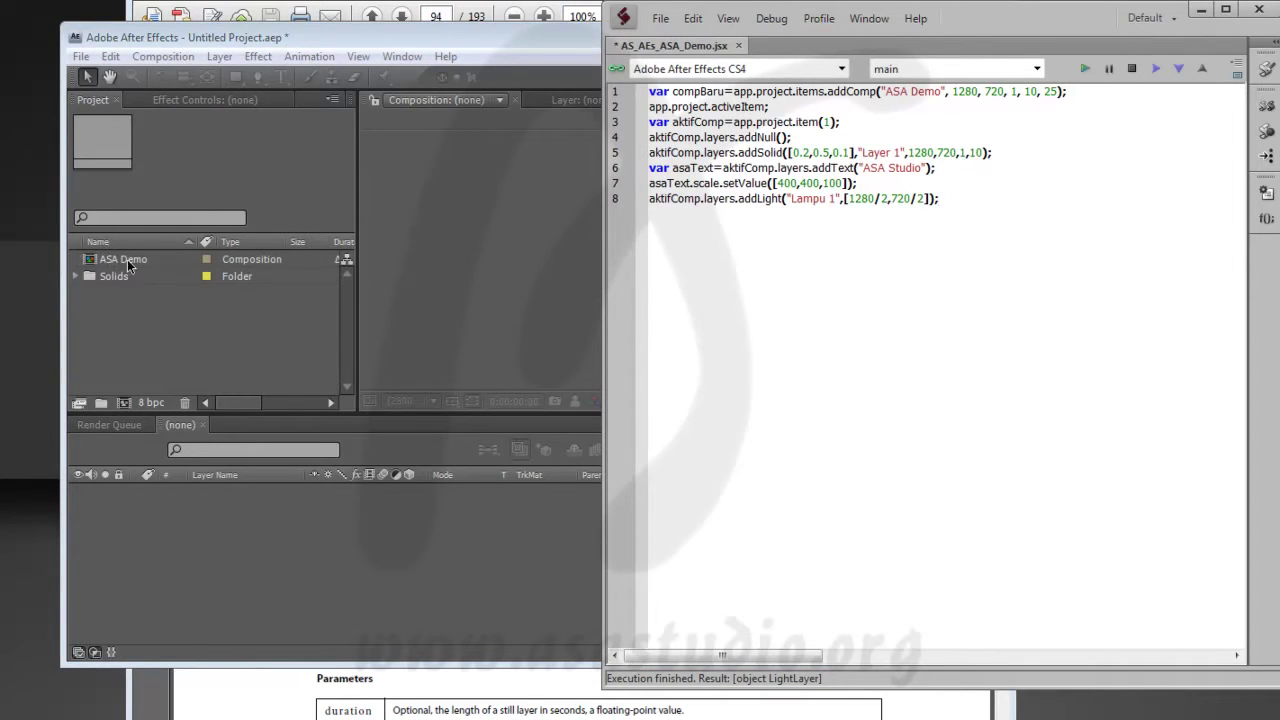
pyautogui.doubleClick(127, 262)
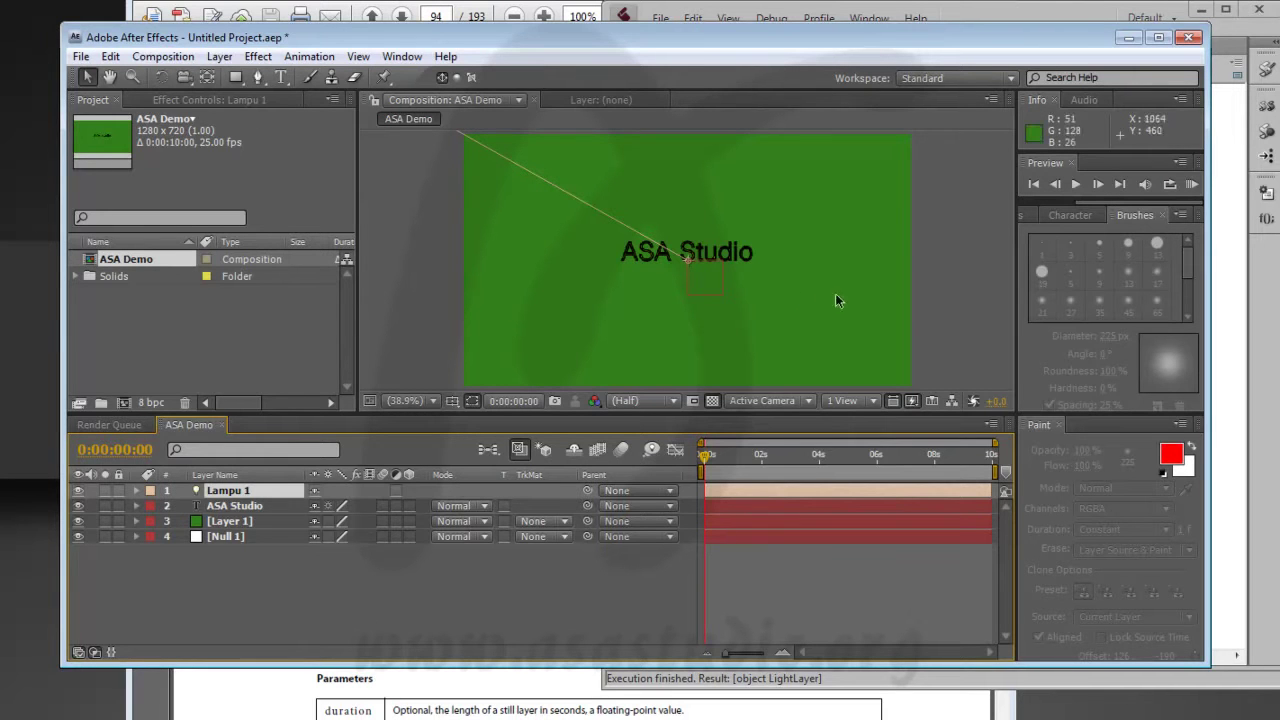
# - Duplicate line 8 as line 9, changing addLight to addCamera and Lampu 1 to Kamera 1
pyautogui.click(1083, 12)
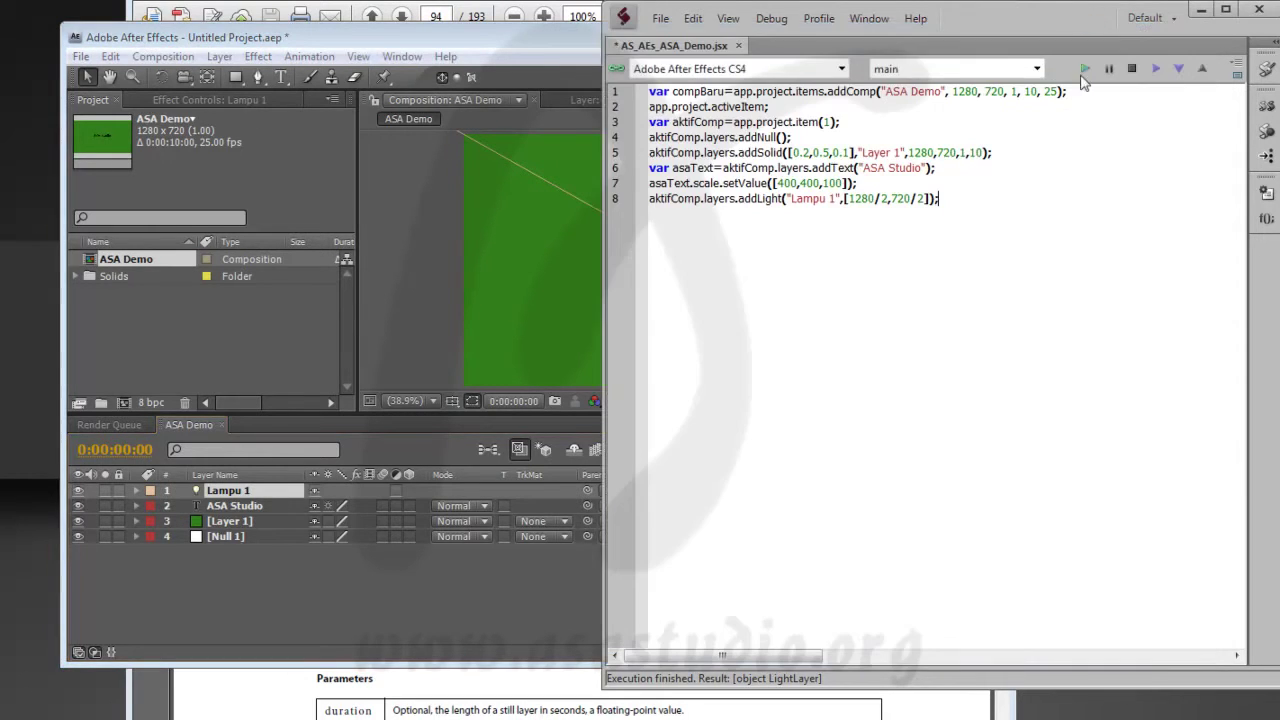
pyautogui.tripleClick(963, 198)
pyautogui.hotkey('ctrl', 'c')
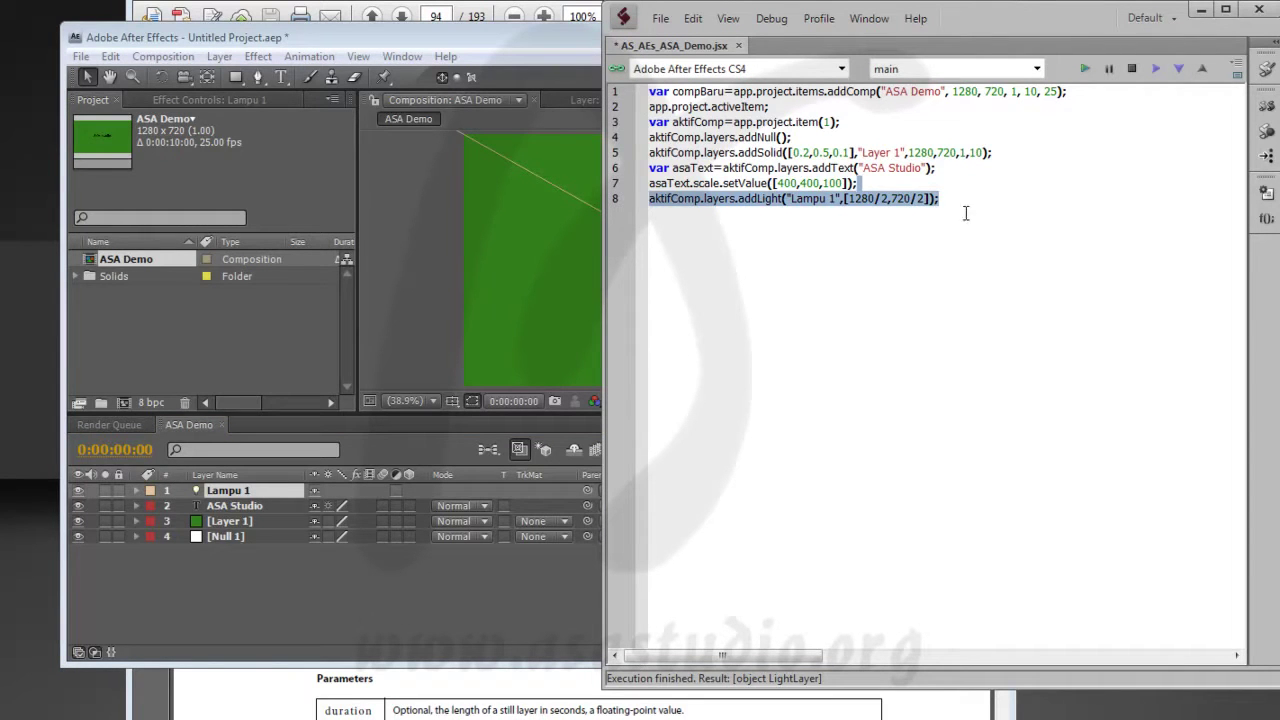
pyautogui.click(965, 197)
pyautogui.hotkey('ctrl', 'v')
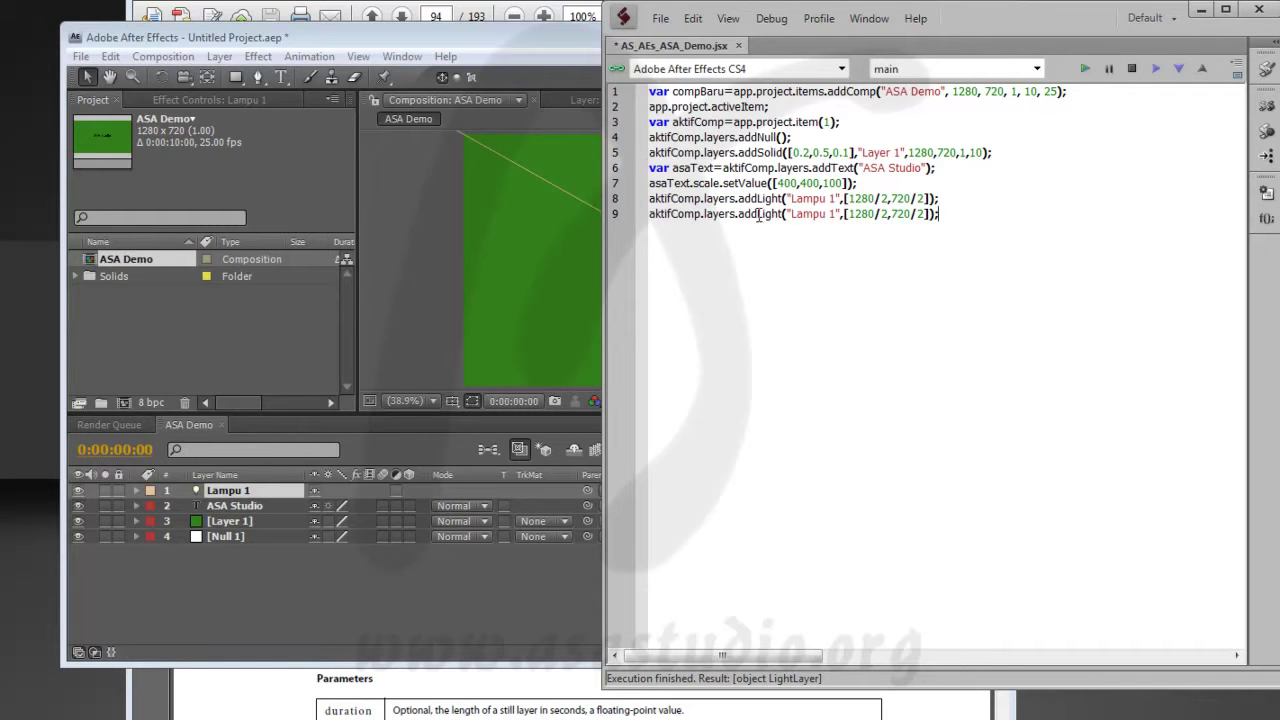
pyautogui.moveTo(781, 260); pyautogui.dragTo(781, 260)
pyautogui.write('Camera')
pyautogui.hotkey('shift', 'Right')
pyautogui.hotkey('shift', 'Right')
pyautogui.hotkey('shift', 'Right')
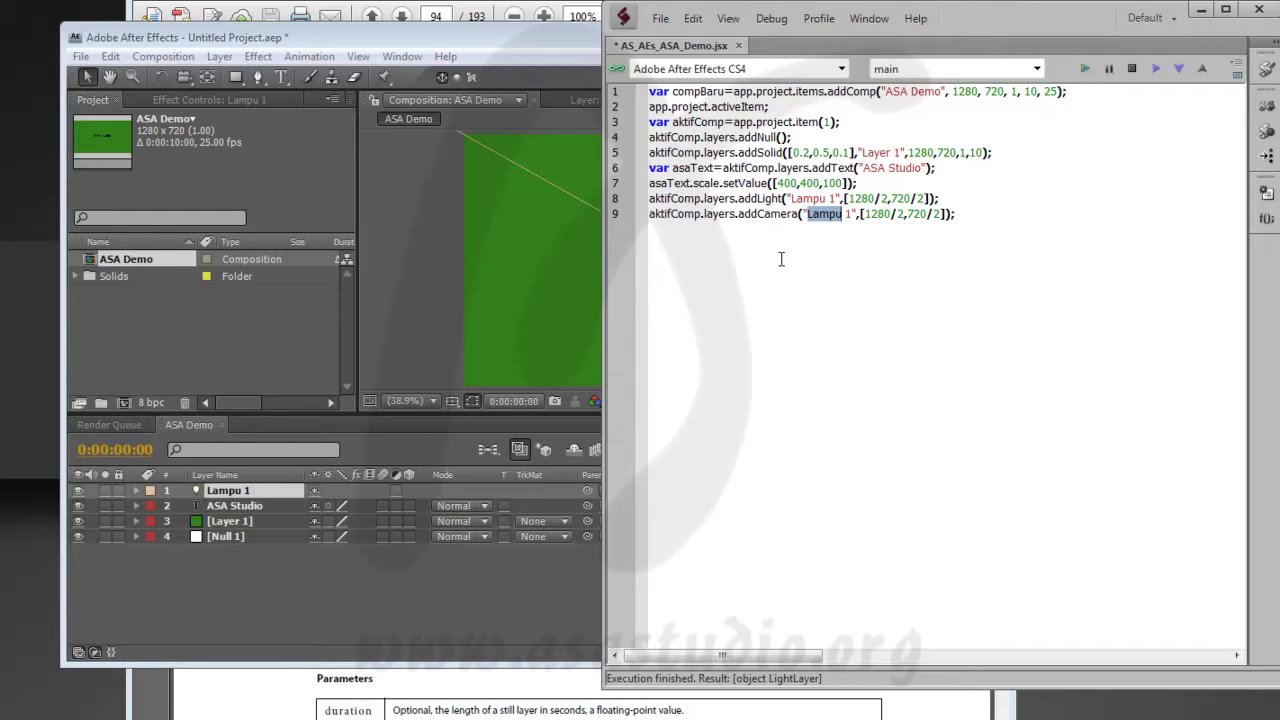
pyautogui.write('Kamera')
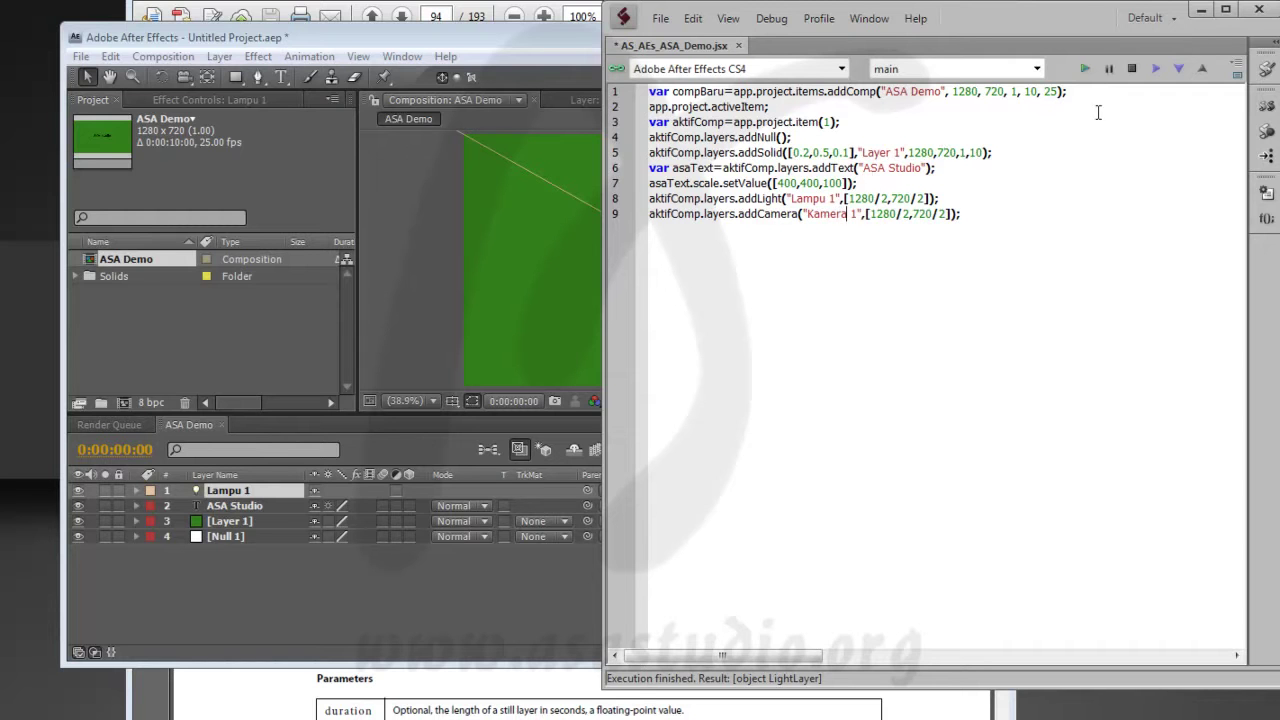
# - Delete the ASA Demo comp and Solids folder, rerun the script, and open ASA Demo
pyautogui.click(118, 311)
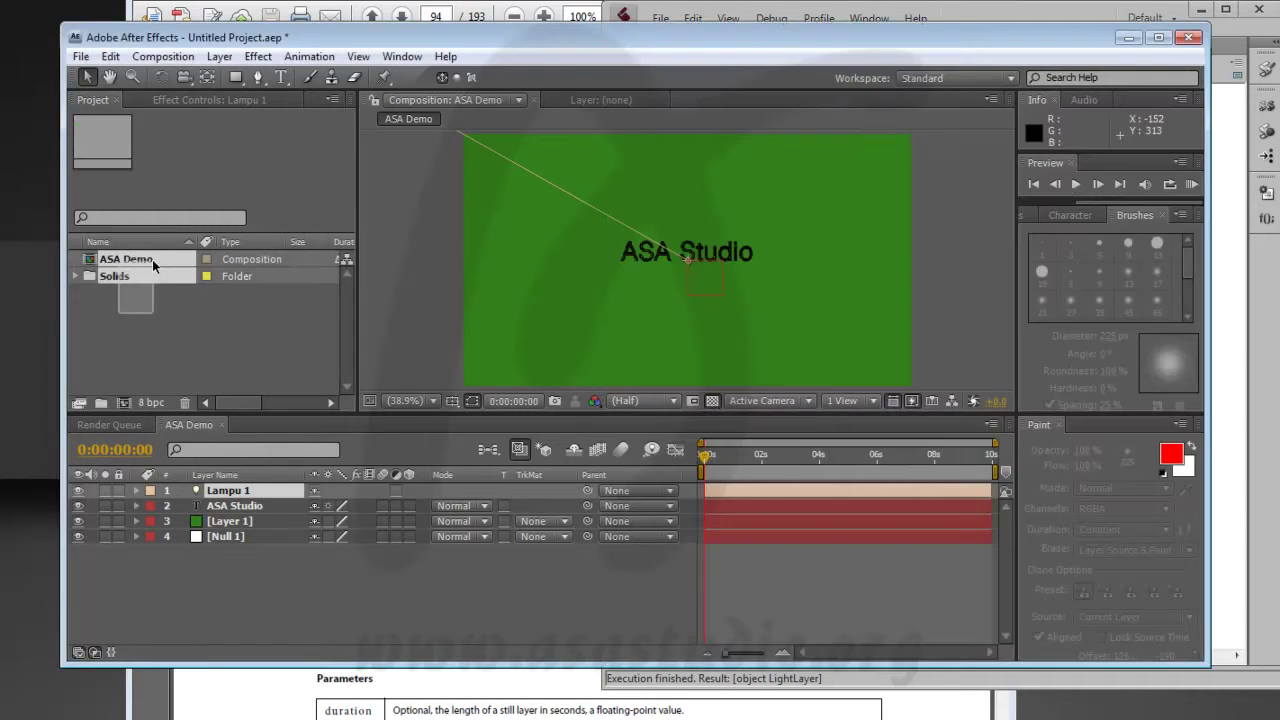
pyautogui.press('Delete')
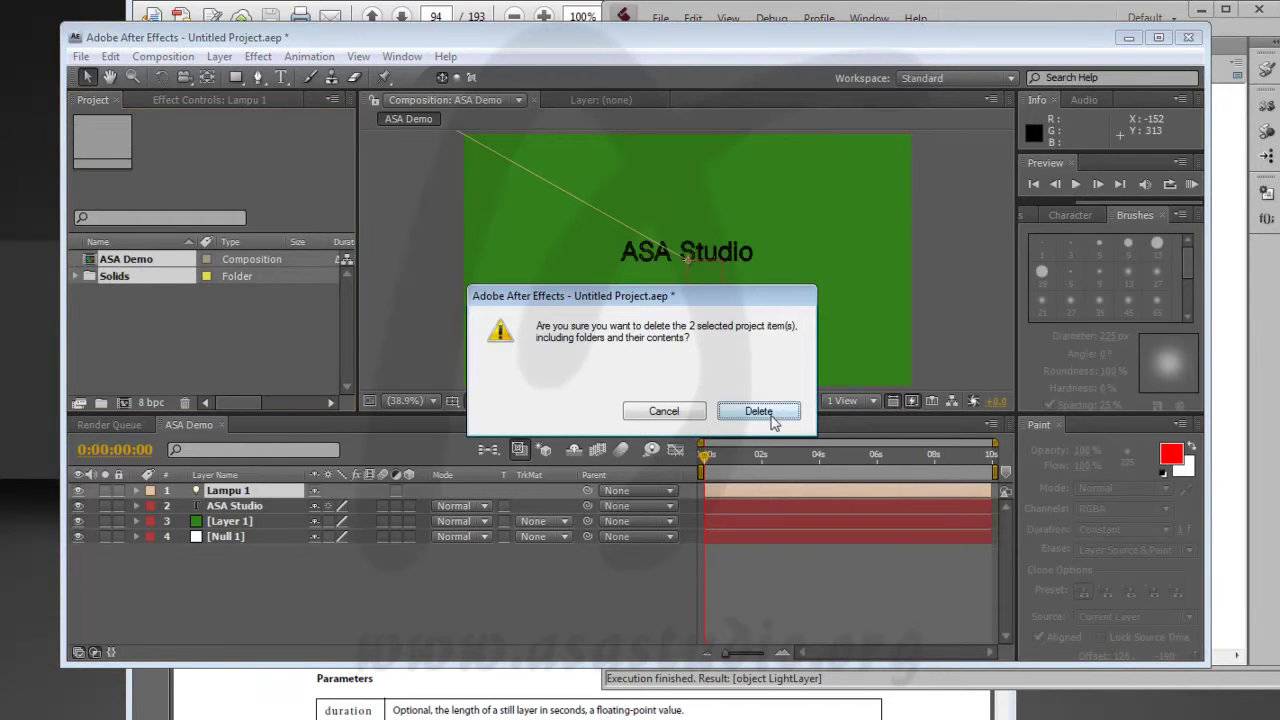
pyautogui.click(760, 416)
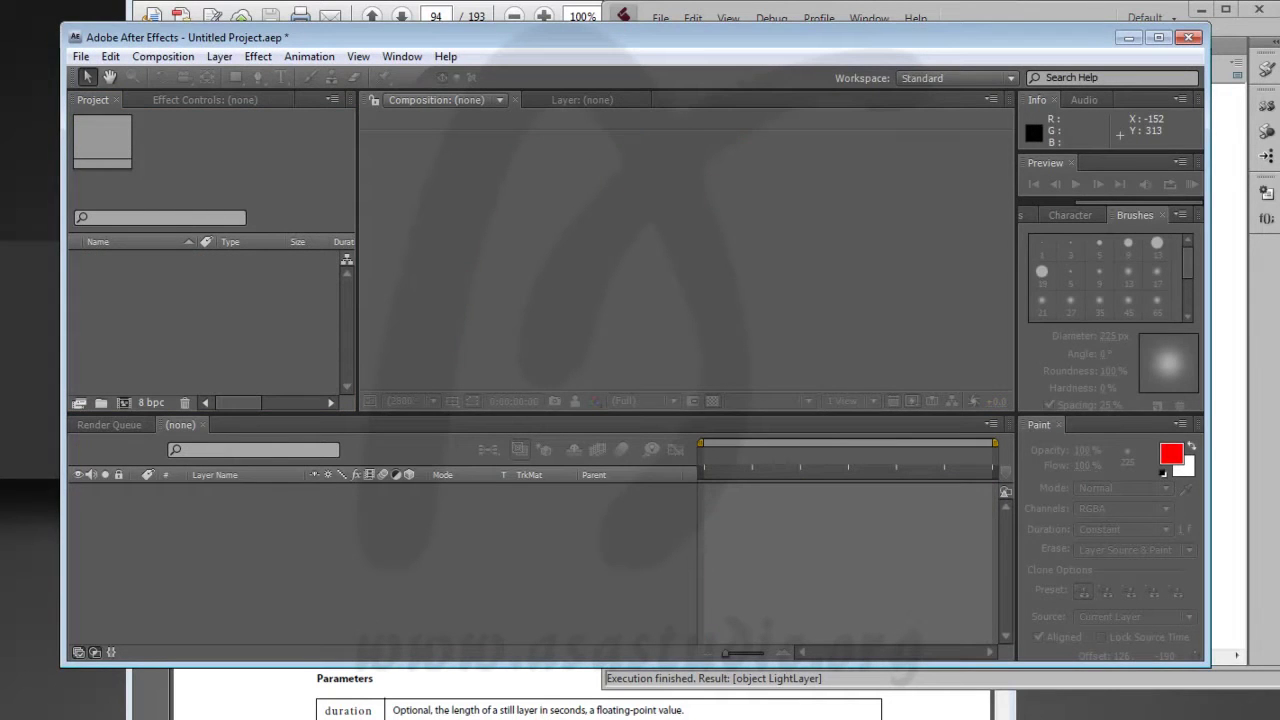
pyautogui.hotkey('alt', 'Tab')
pyautogui.click(1083, 69)
pyautogui.click(113, 262)
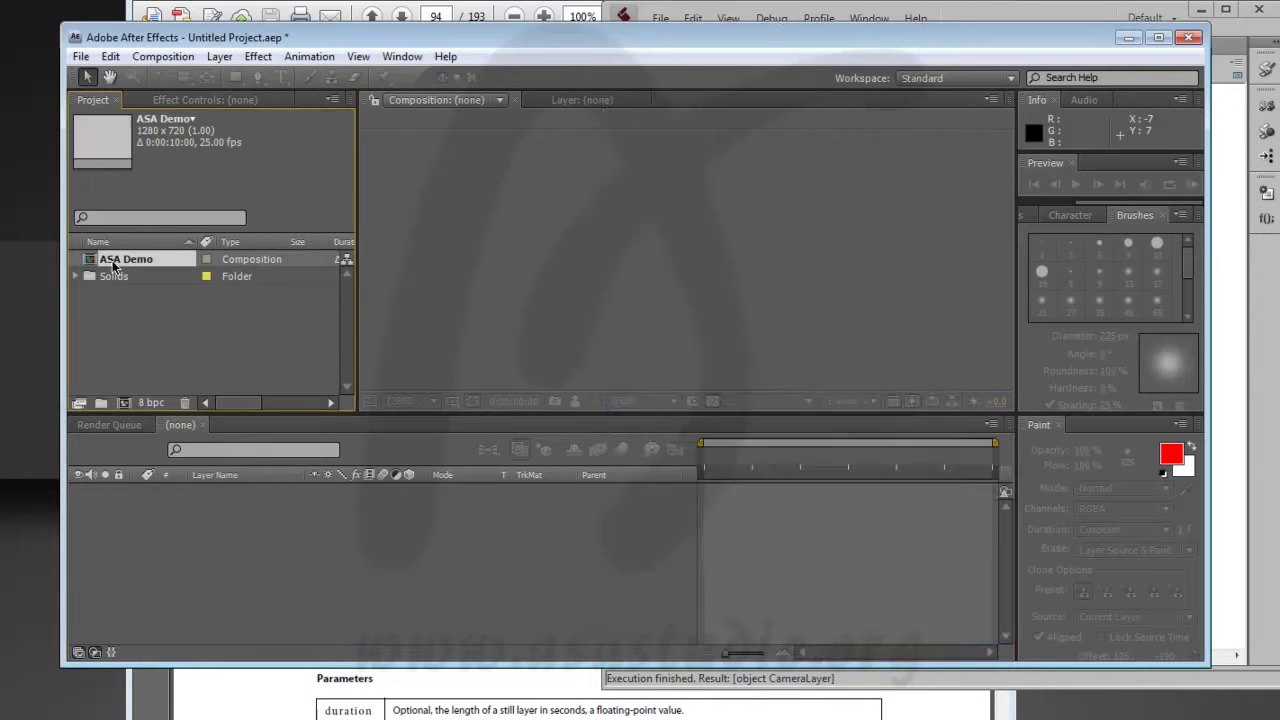
pyautogui.doubleClick(113, 262)
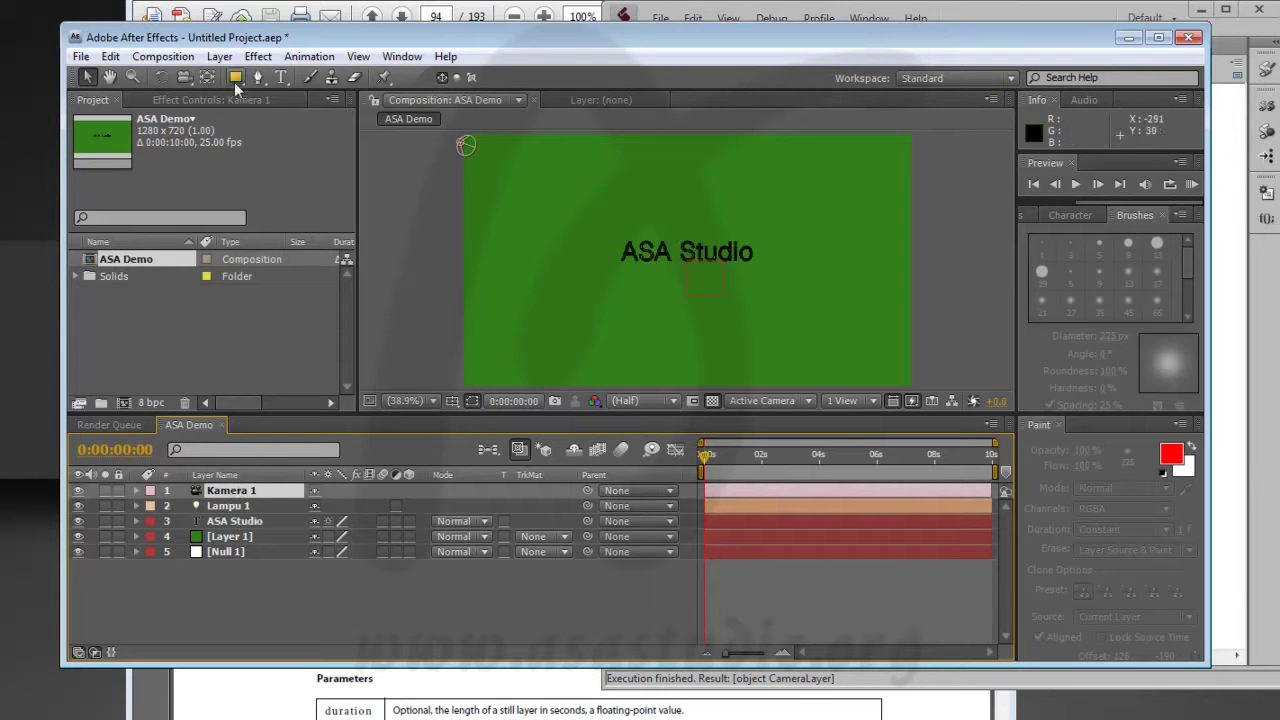
# - Make ASA Studio and Layer 1 3D layers and orbit the camera to tilt the view
pyautogui.moveTo(186, 83); pyautogui.dragTo(229, 102)
pyautogui.click(629, 263)
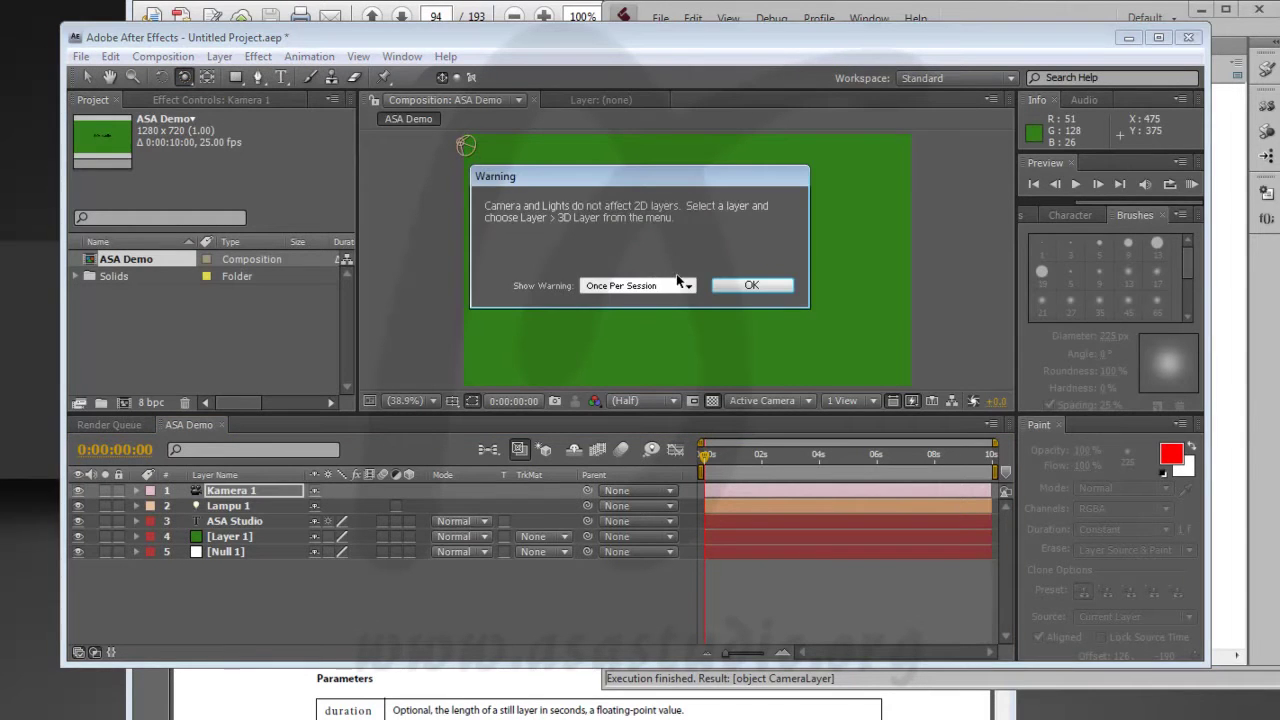
pyautogui.click(745, 287)
pyautogui.click(665, 283)
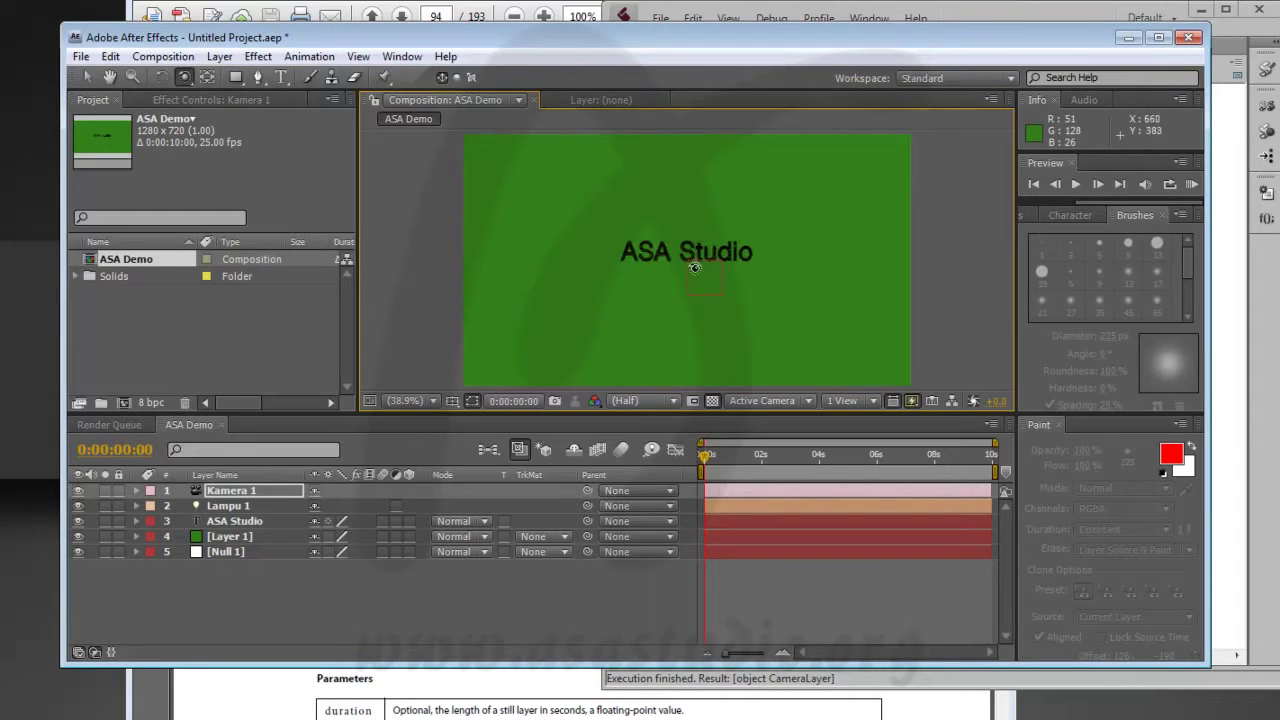
pyautogui.moveTo(654, 240); pyautogui.dragTo(660, 280)
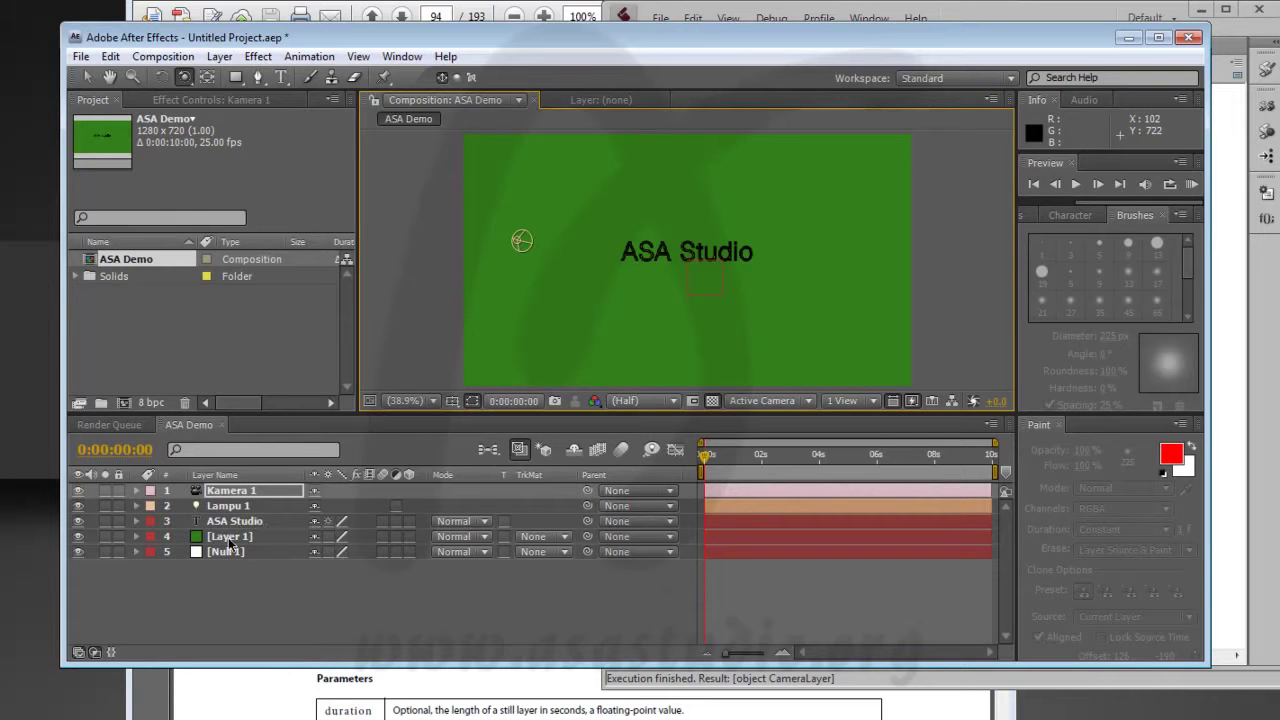
pyautogui.click(409, 521)
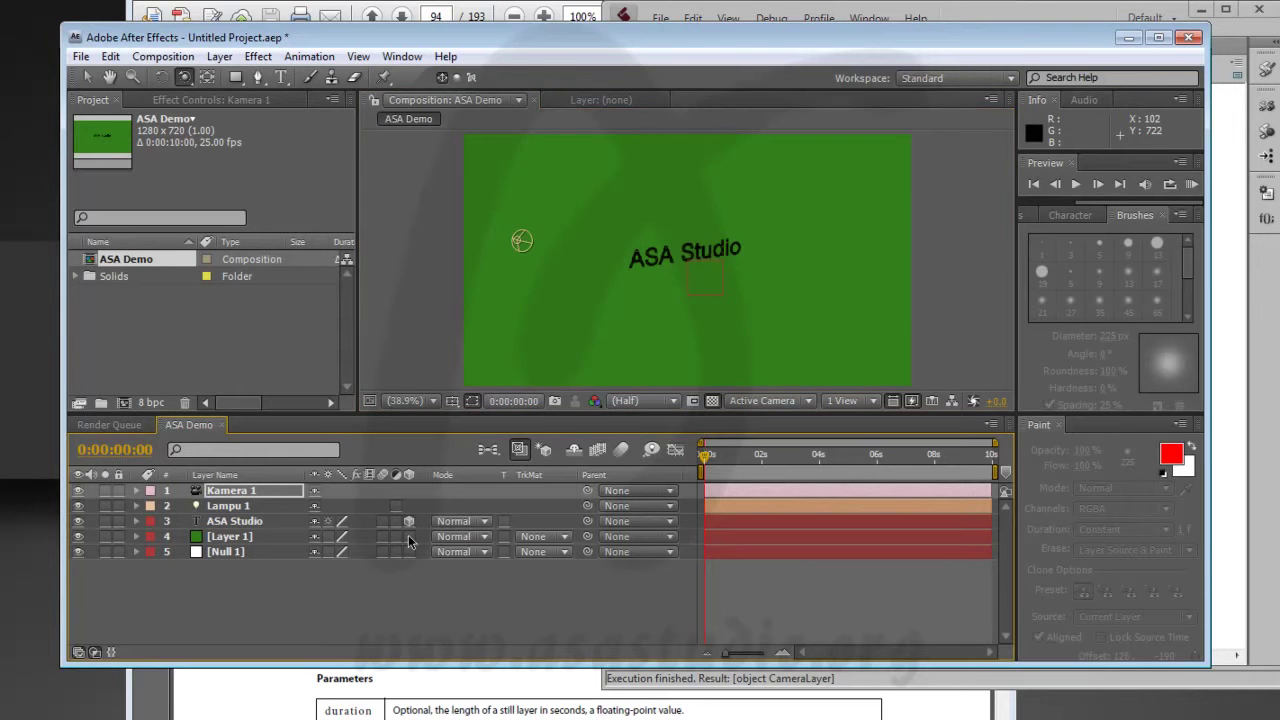
pyautogui.click(409, 536)
pyautogui.moveTo(623, 292)
pyautogui.mouseDown()
pyautogui.moveTo(521, 330)
pyautogui.moveTo(628, 276)
pyautogui.mouseUp()
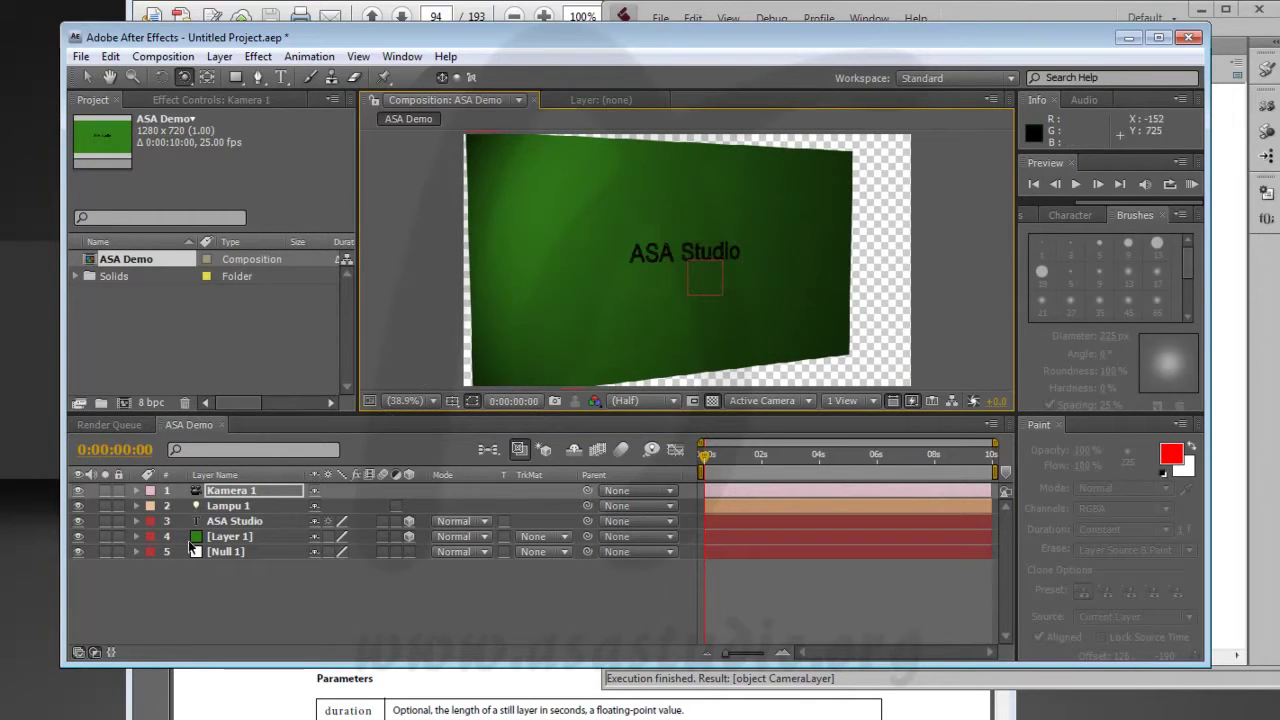
# - Delete the ASA Demo comp and Solids folder from the project again
pyautogui.click(240, 540)
pyautogui.click(240, 523)
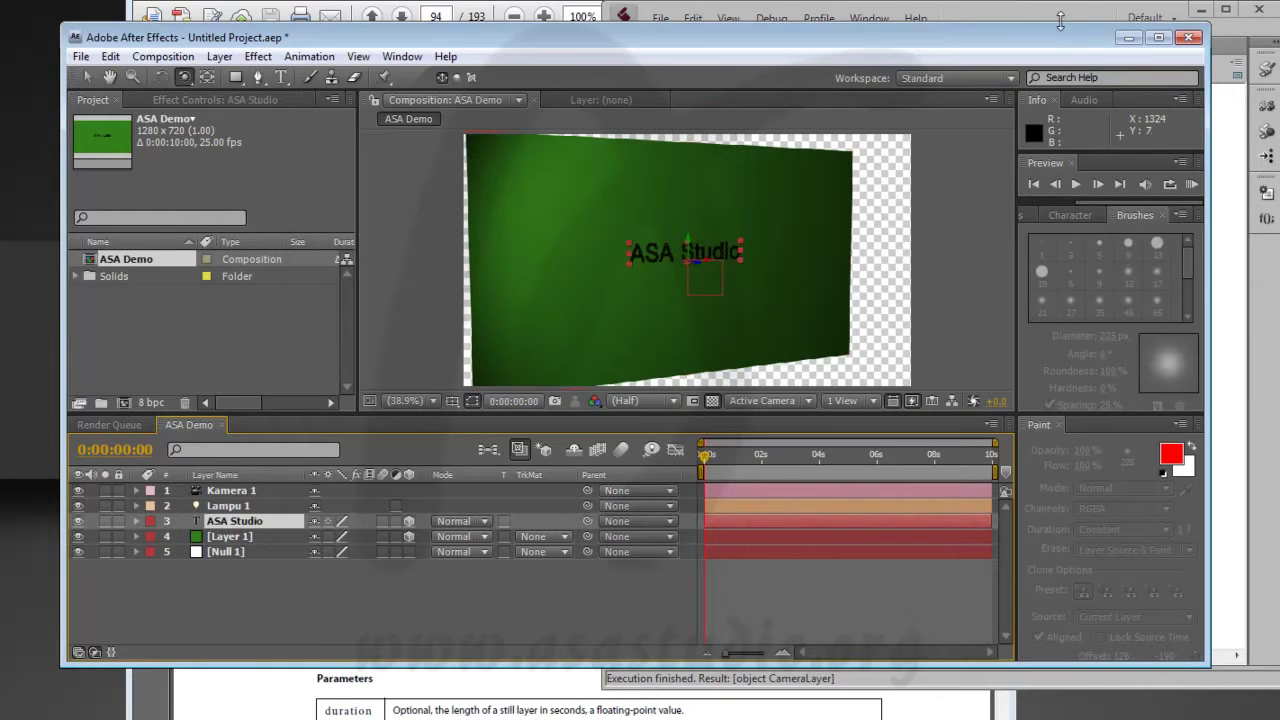
pyautogui.moveTo(102, 337); pyautogui.dragTo(140, 261)
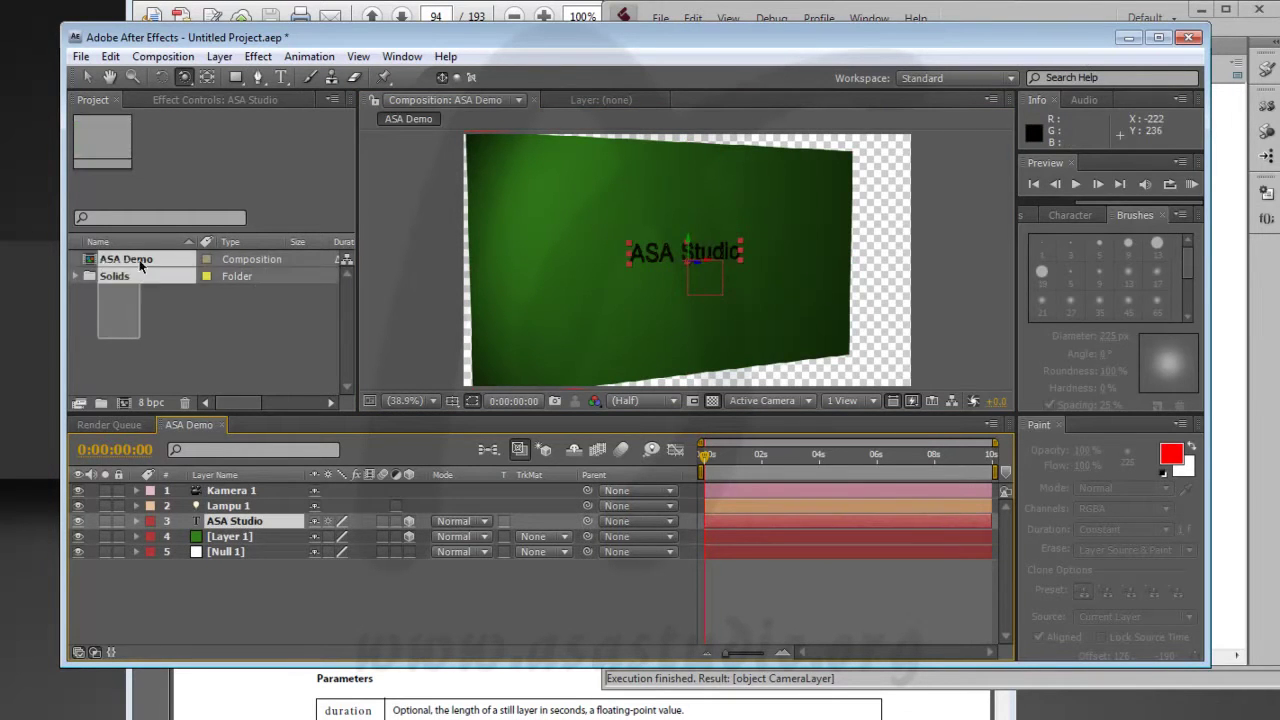
pyautogui.press('Delete')
# - Confirm the deletion, store the solid as var ly1, and add ly1.threeDLayer=true below it
pyautogui.click(779, 411)
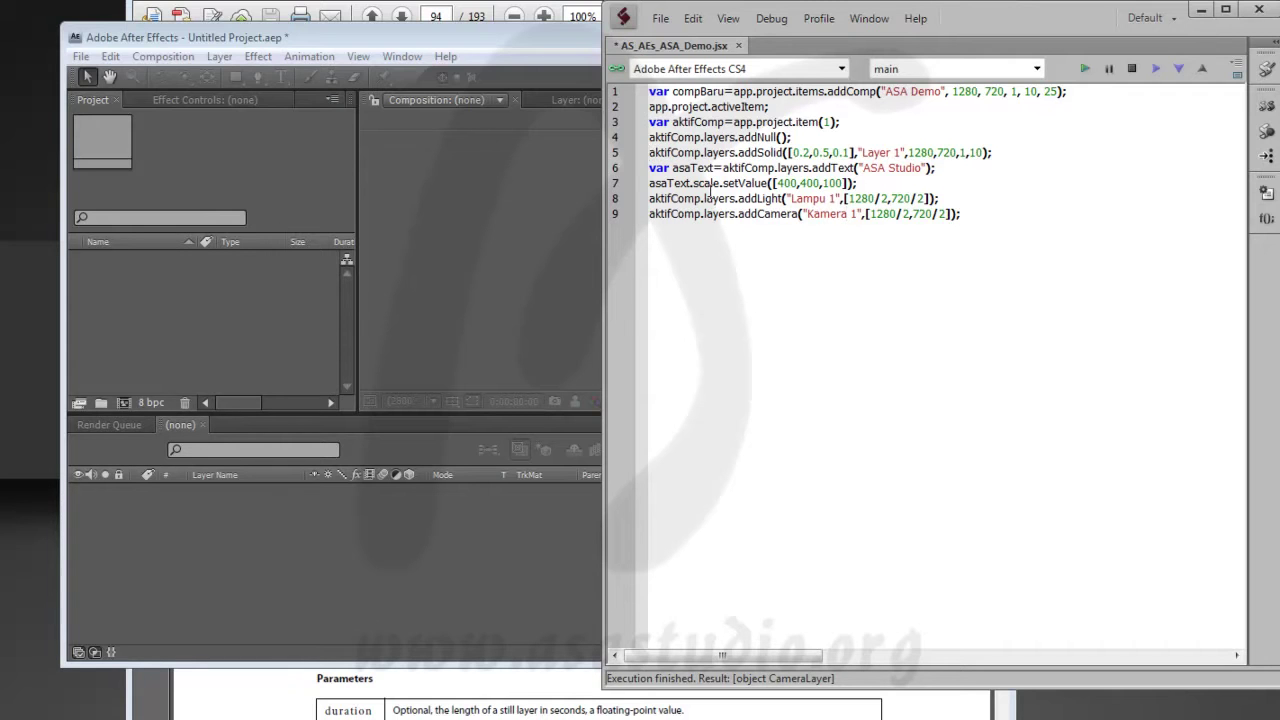
pyautogui.write('var')
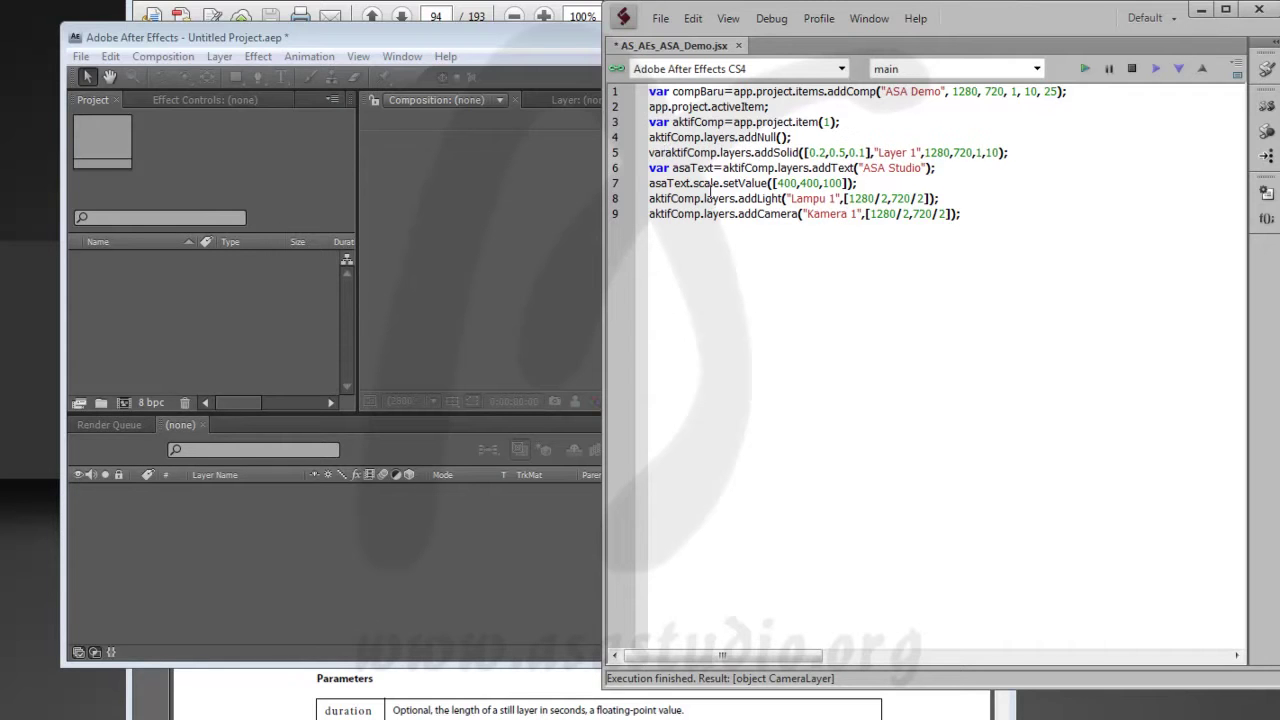
pyautogui.write(' lay1')
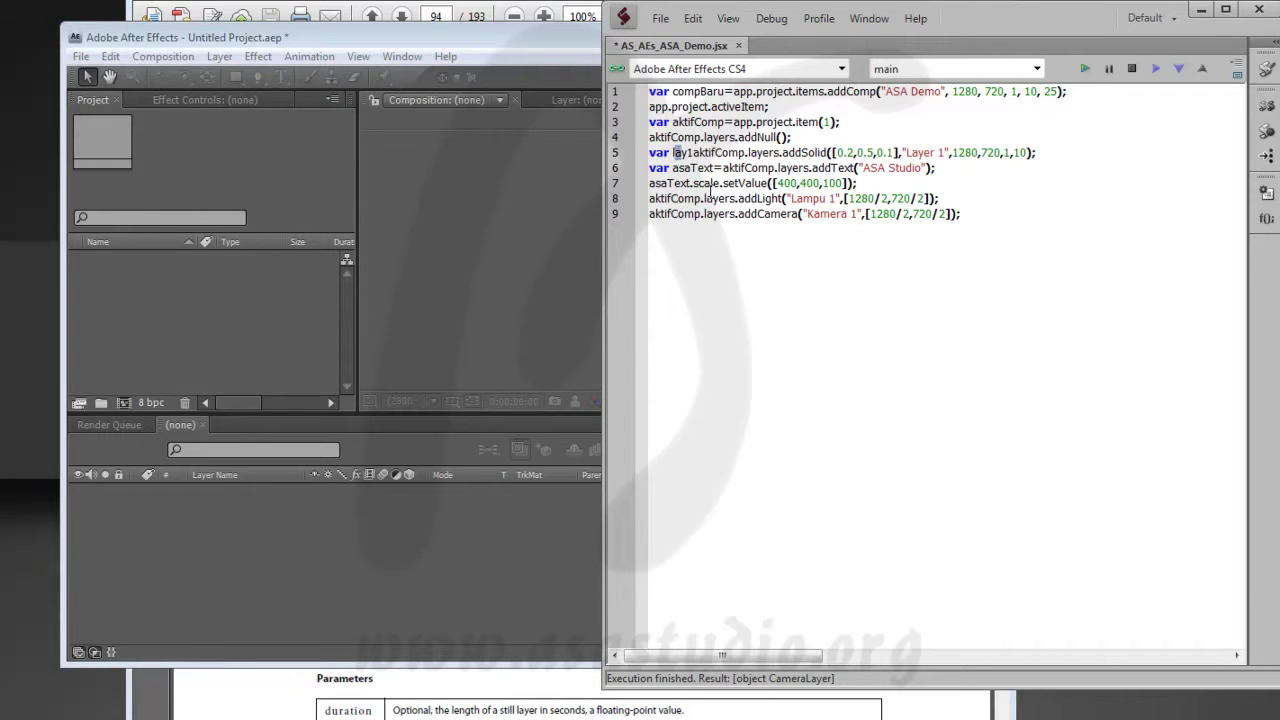
pyautogui.press('BackSpace')
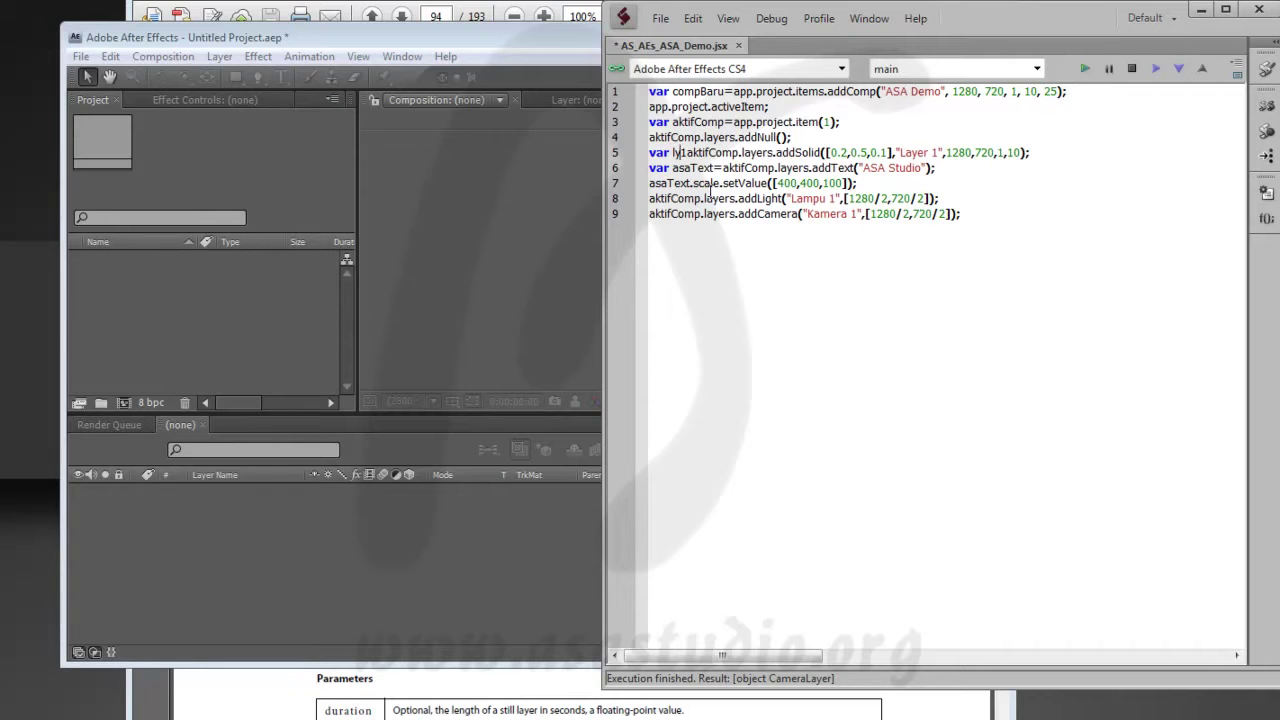
pyautogui.write('y=')
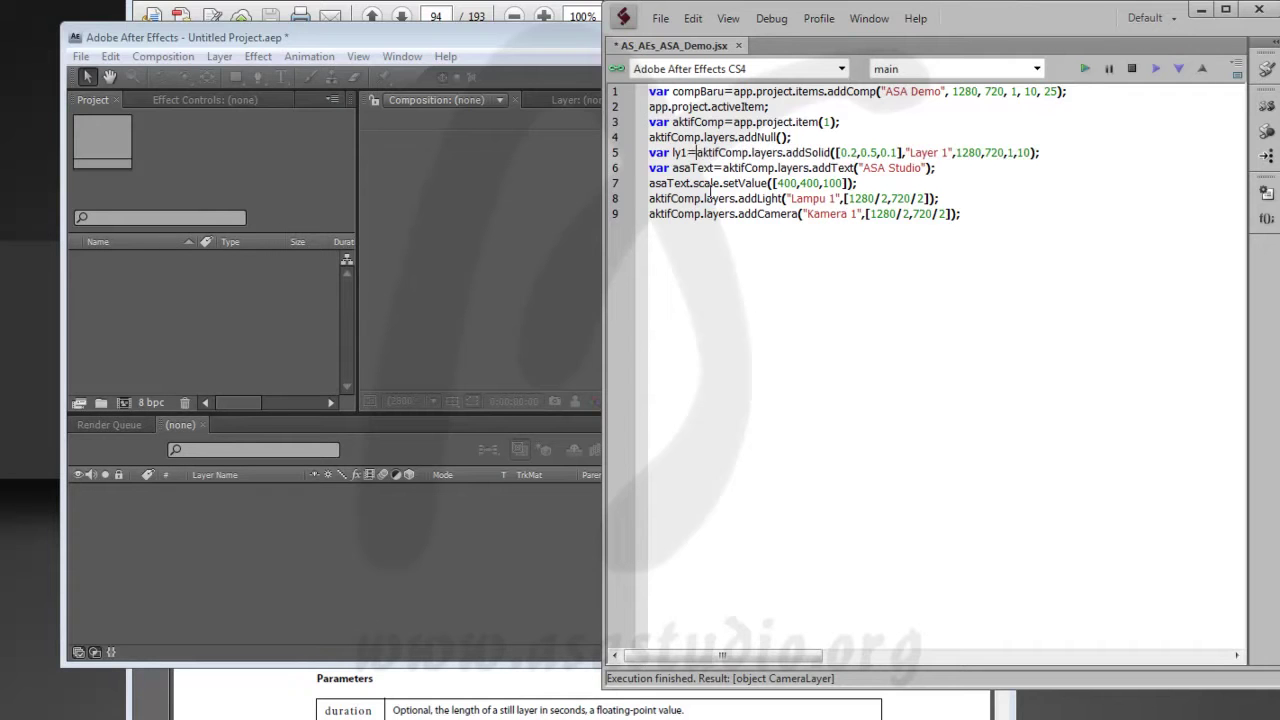
pyautogui.click(1060, 150)
pyautogui.press('Return')
pyautogui.write('ly1.thr')
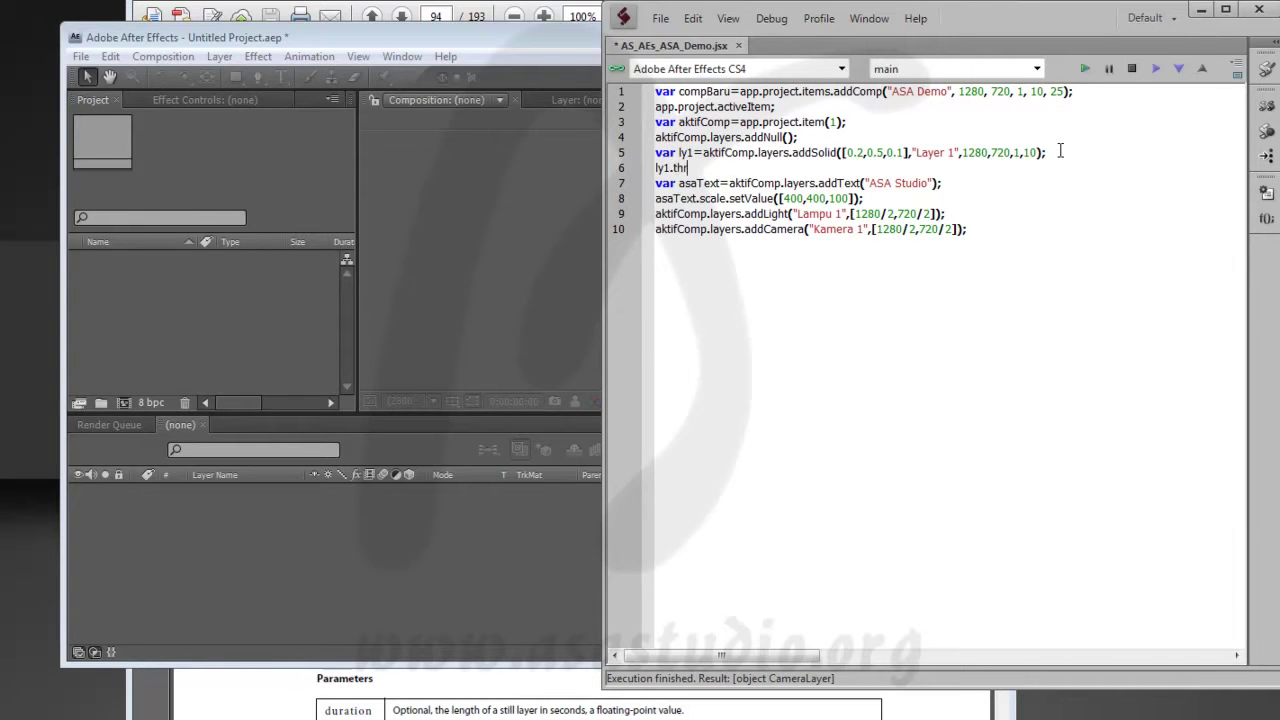
pyautogui.write('eDLayer')
pyautogui.write('=t')
pyautogui.write('rue;')
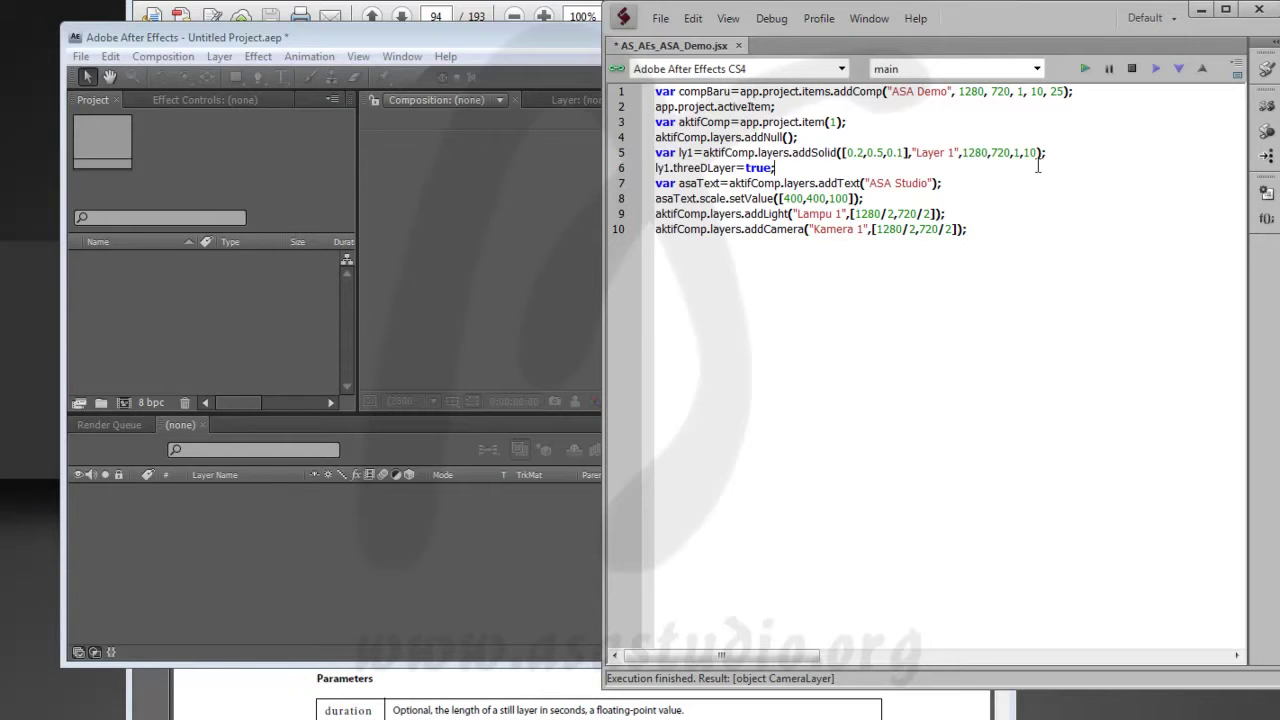
# - Add asaText.threeDLayer=true under the addText line, then rerun the script and open ASA Demo
pyautogui.moveTo(1039, 166); pyautogui.dragTo(1058, 152)
pyautogui.hotkey('ctrl', 'c')
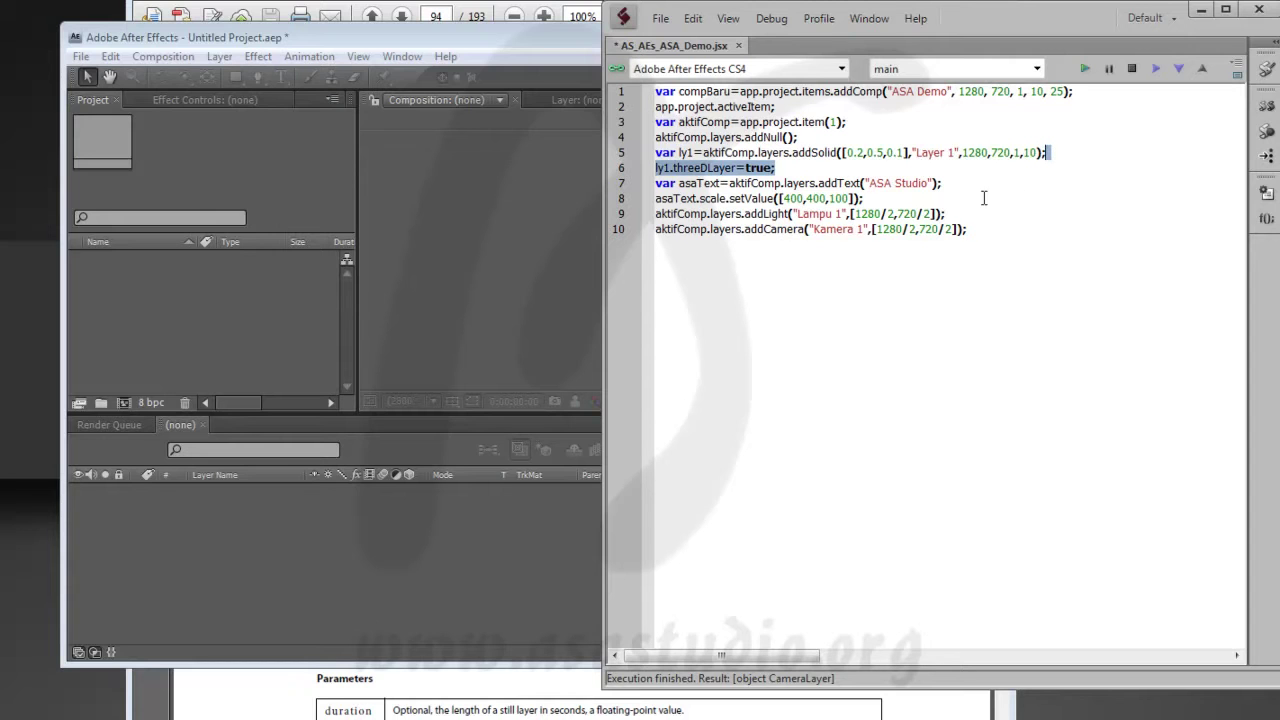
pyautogui.click(890, 197)
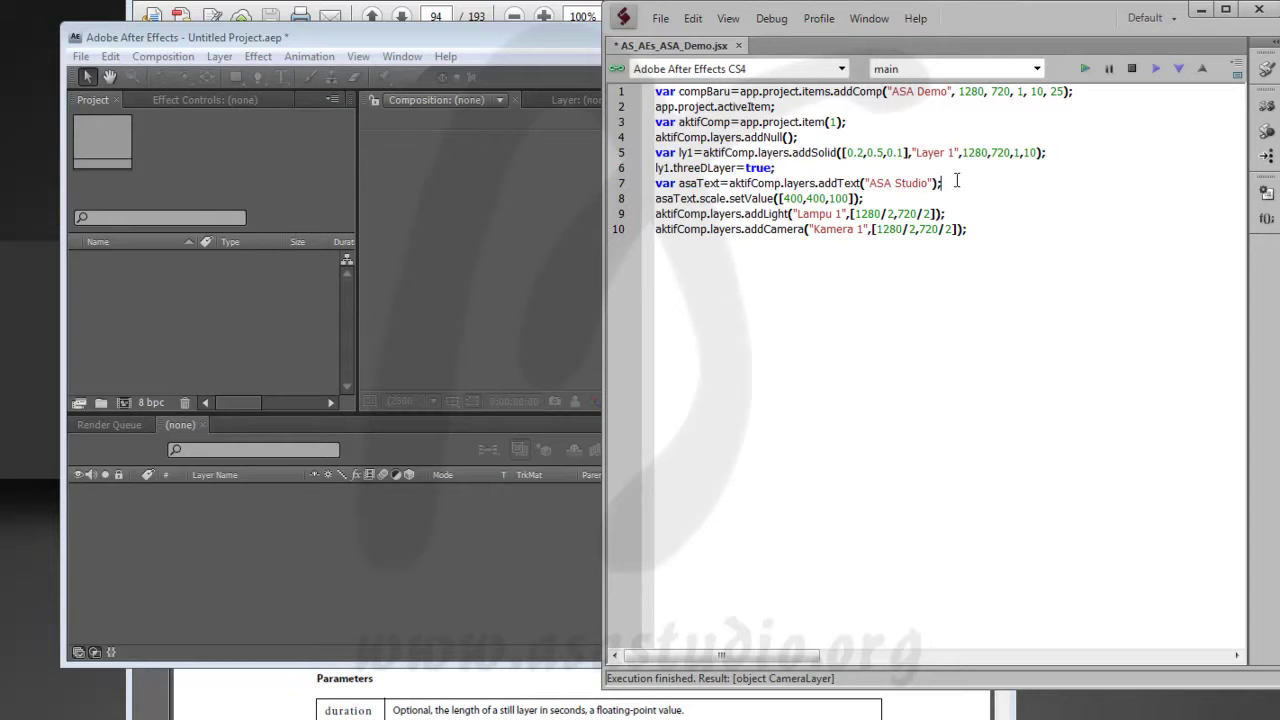
pyautogui.hotkey('ctrl', 'v')
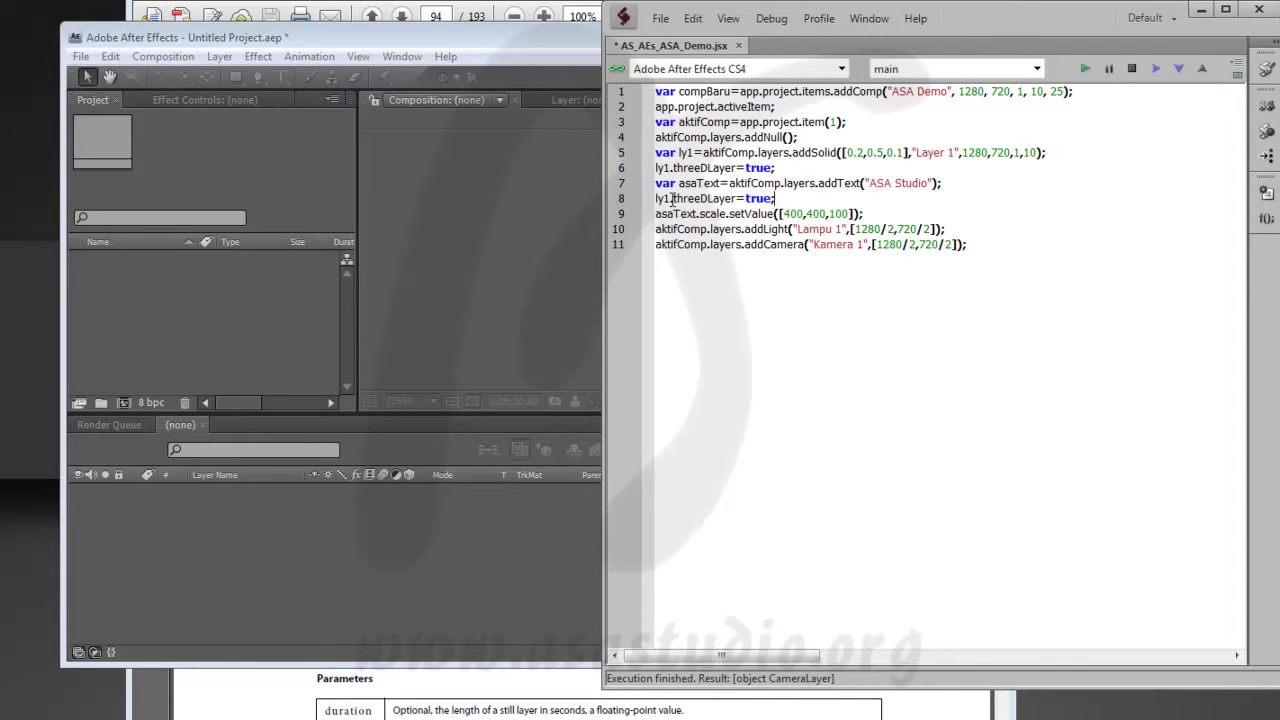
pyautogui.doubleClick(694, 186)
pyautogui.hotkey('ctrl', 'c')
pyautogui.doubleClick(663, 198)
pyautogui.hotkey('ctrl', 'v')
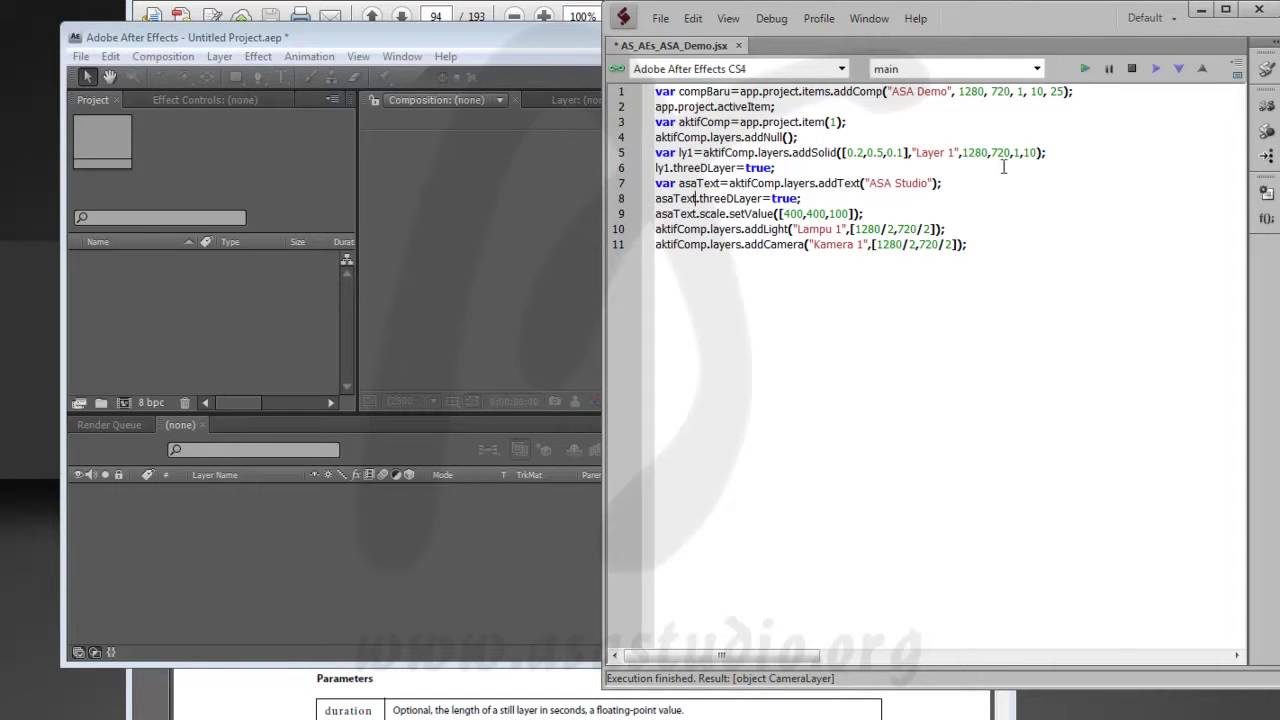
pyautogui.click(1084, 68)
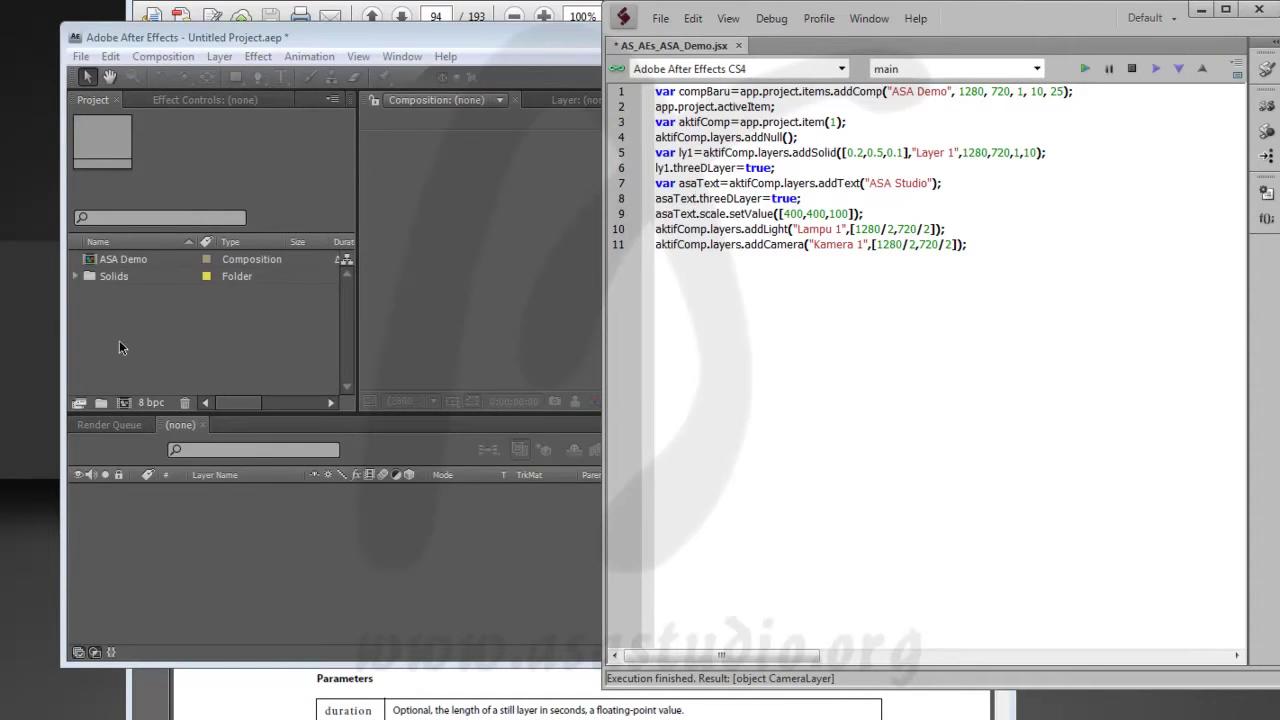
pyautogui.doubleClick(107, 262)
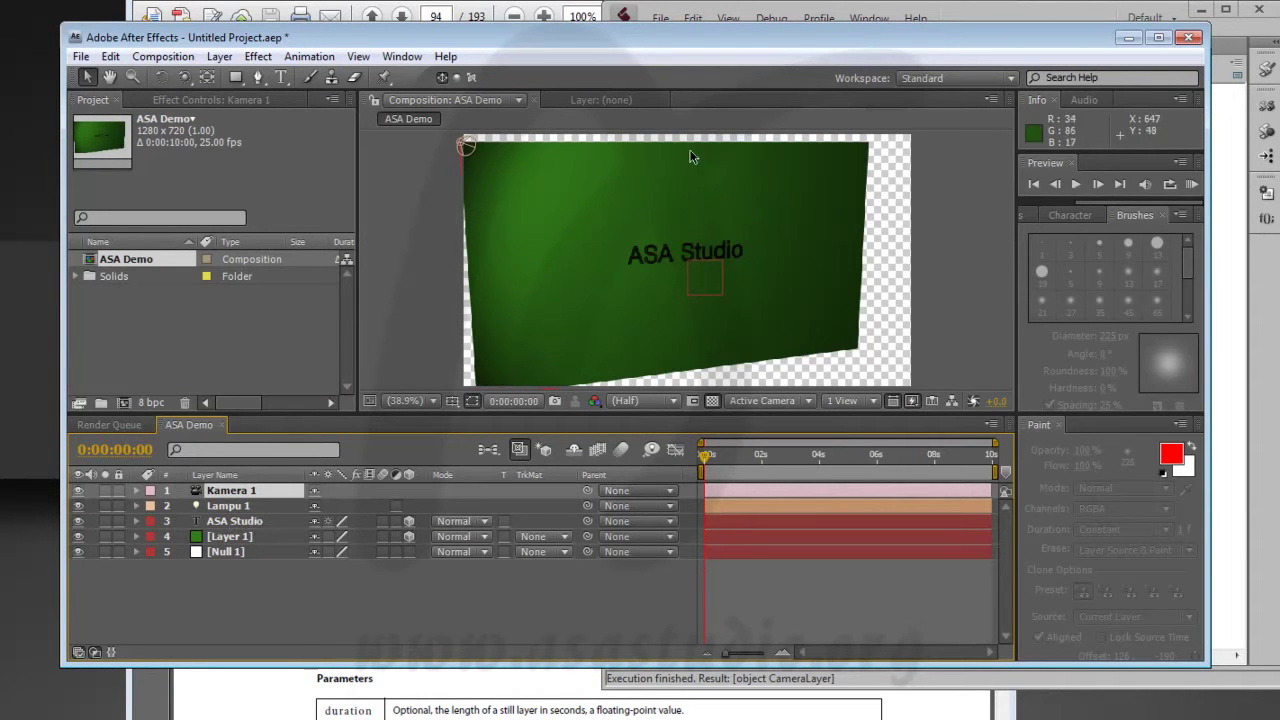
# - Orbit the camera around the 3D layers of ASA Demo to several new angles
pyautogui.click(184, 77)
pyautogui.moveTo(630, 266)
pyautogui.mouseDown()
pyautogui.moveTo(660, 275)
pyautogui.moveTo(578, 218)
pyautogui.mouseUp()
pyautogui.moveTo(571, 263)
pyautogui.mouseDown()
pyautogui.moveTo(568, 234)
pyautogui.moveTo(551, 277)
pyautogui.mouseUp()
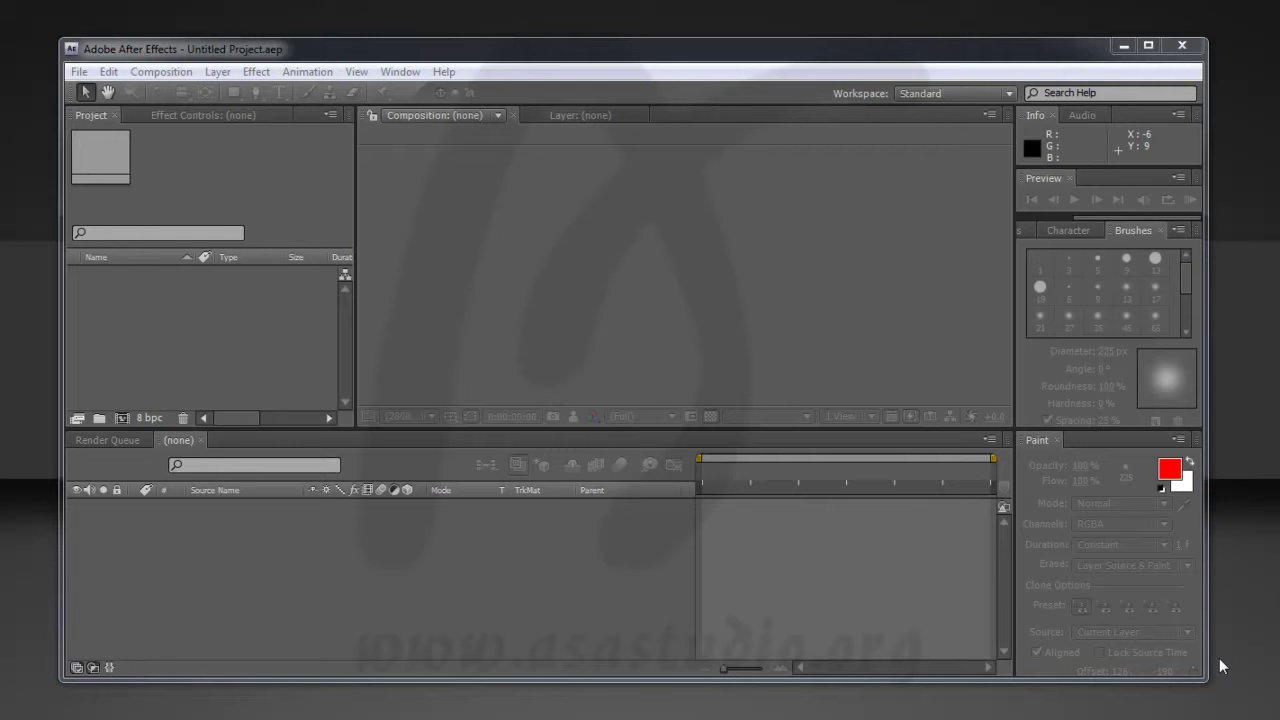
# - Launch ExtendScript Toolkit from After Effects via File > Scripts > Open Script Editor
pyautogui.click(1219, 658)
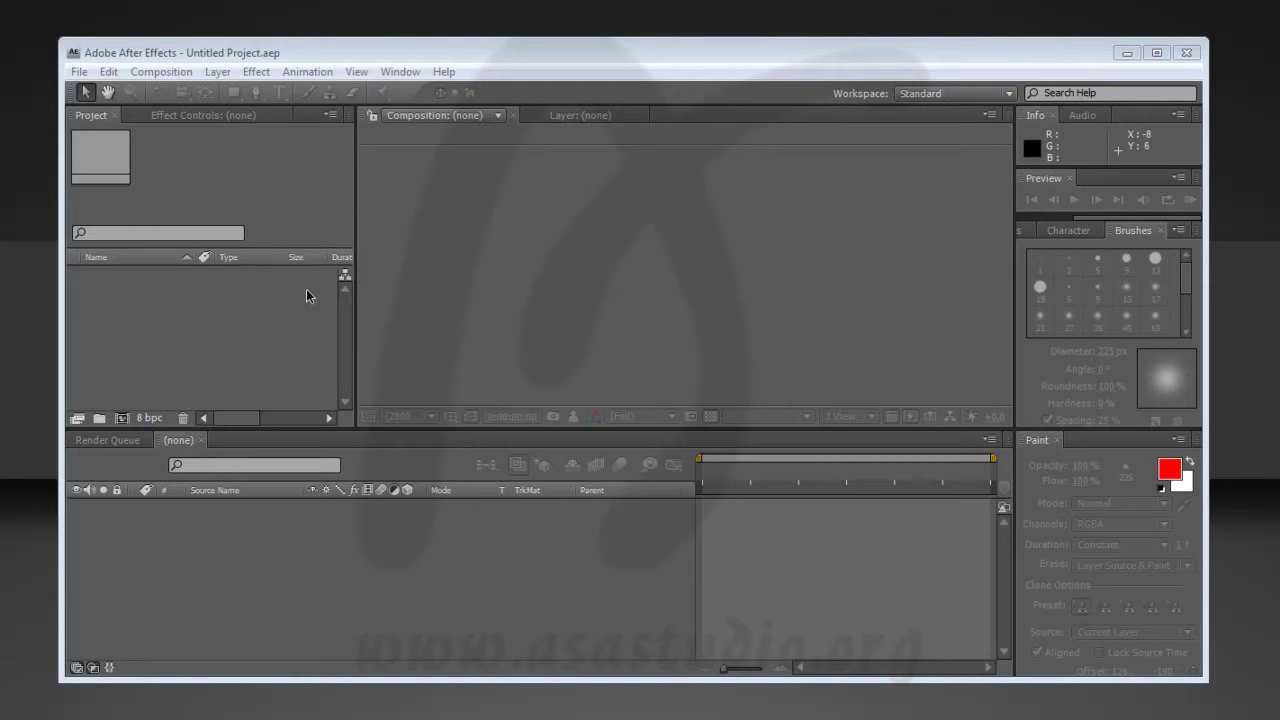
pyautogui.click(78, 71)
pyautogui.moveTo(120, 61)
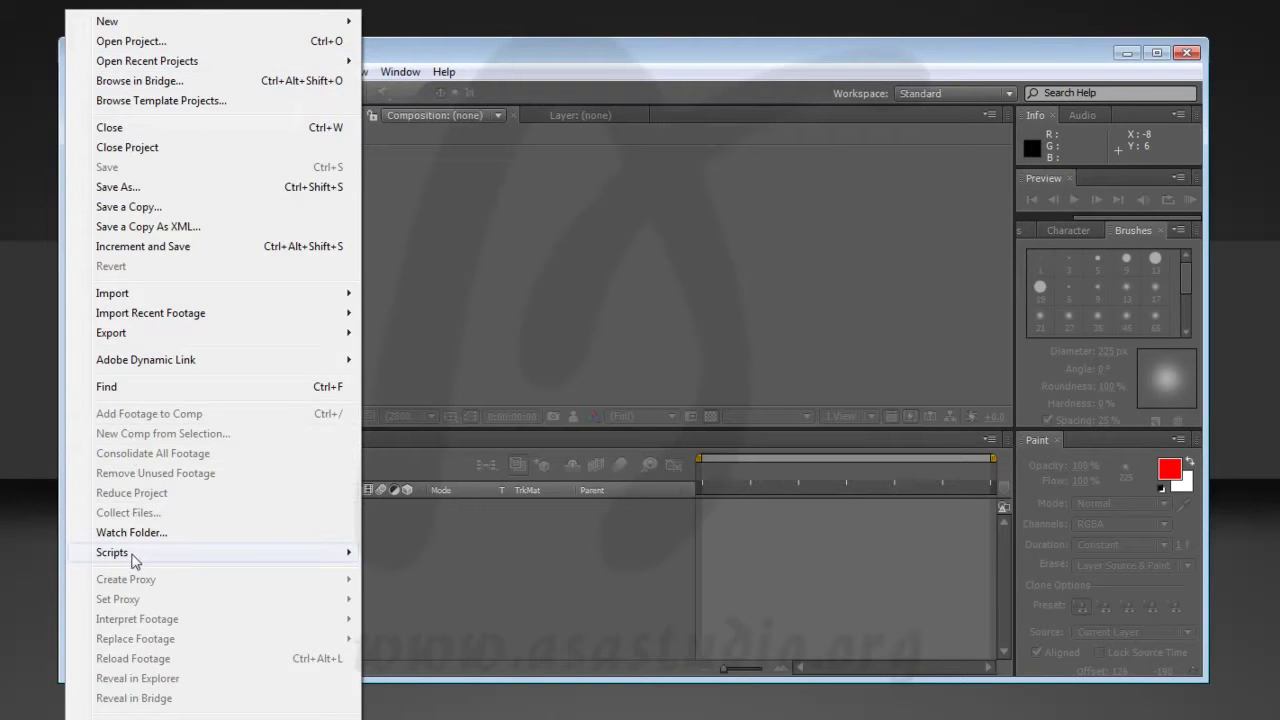
pyautogui.moveTo(131, 556)
pyautogui.click(432, 308)
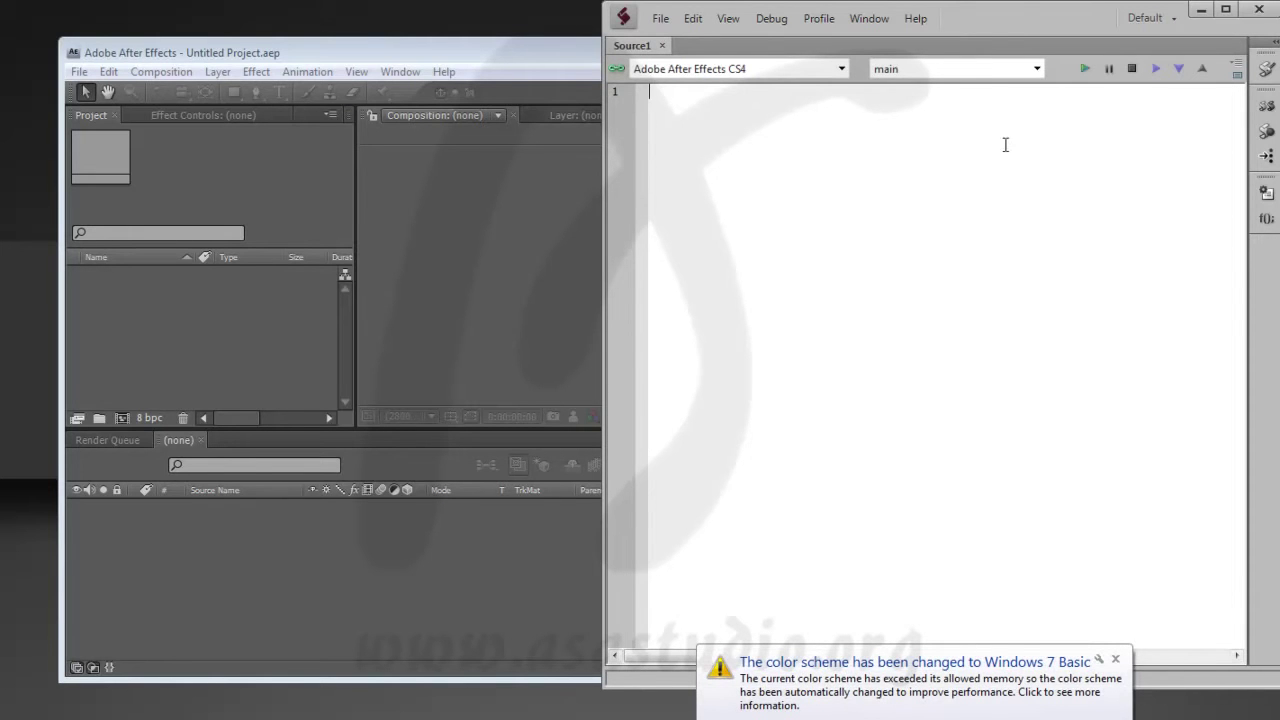
# - Use Save As, editing an existing script's name into AS_AEs_3D_Teks_Duplikasi.jsx, and save
pyautogui.moveTo(986, 16); pyautogui.dragTo(987, 24)
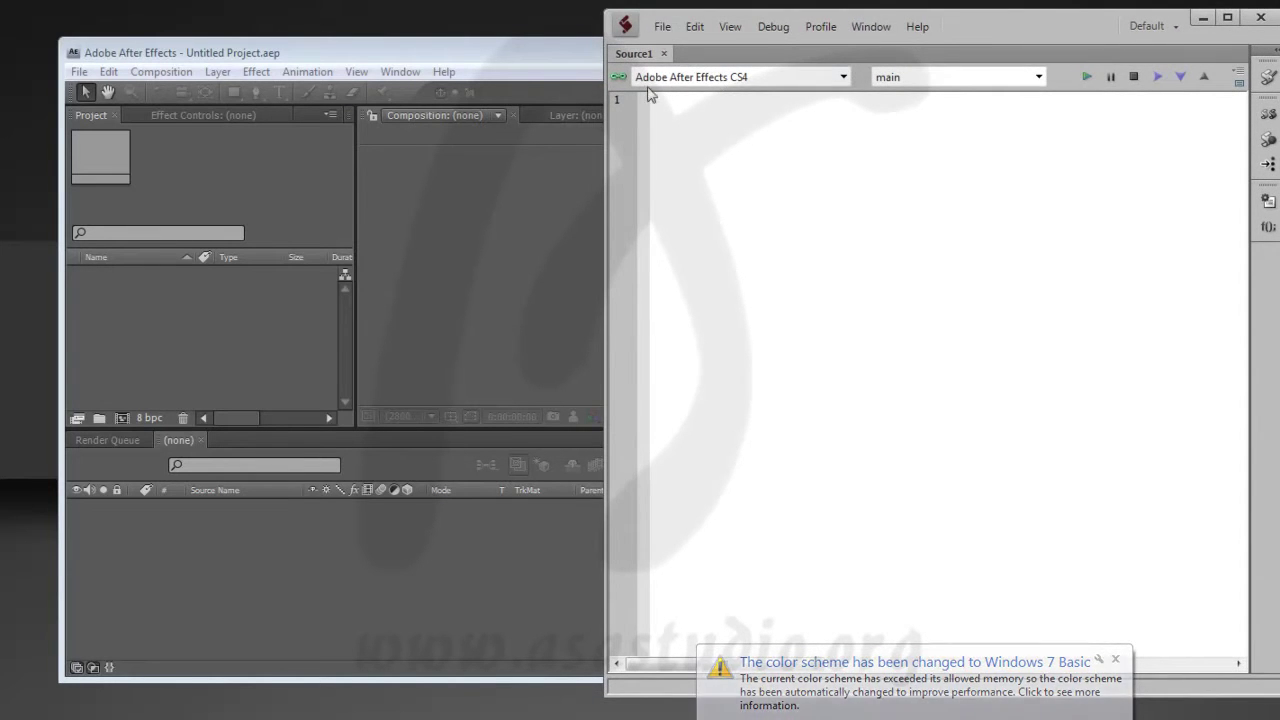
pyautogui.click(662, 26)
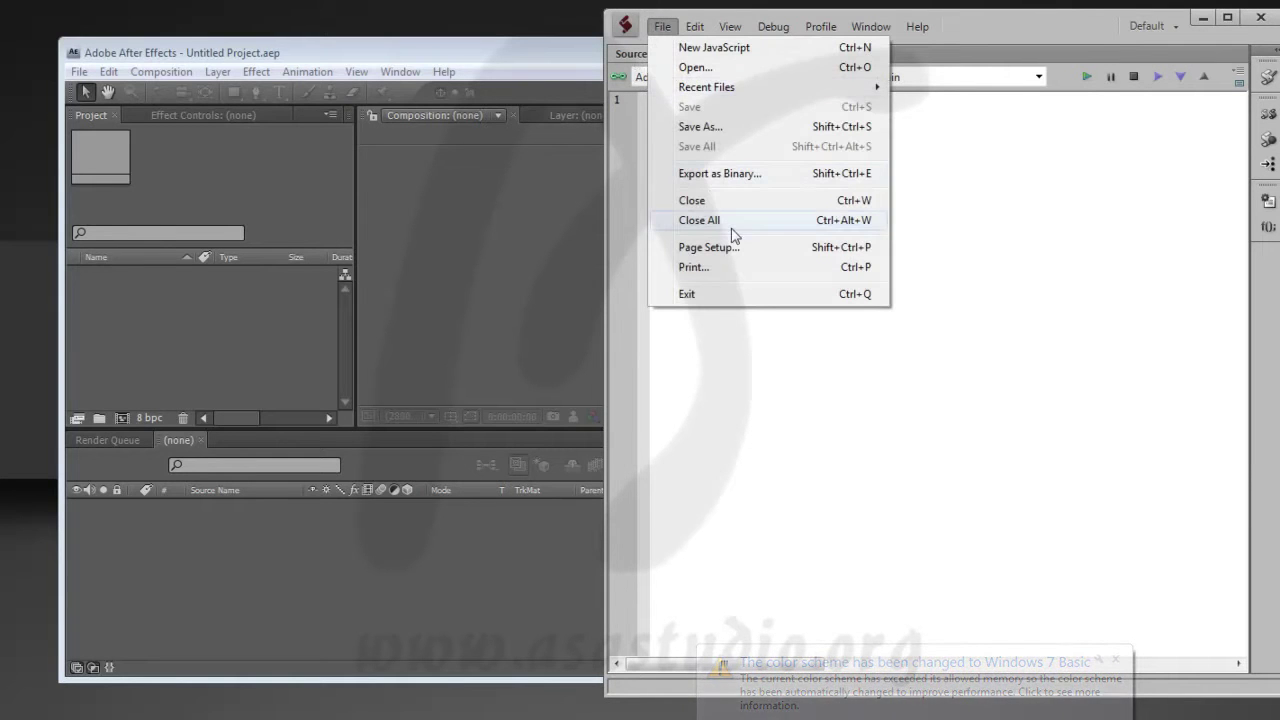
pyautogui.click(714, 130)
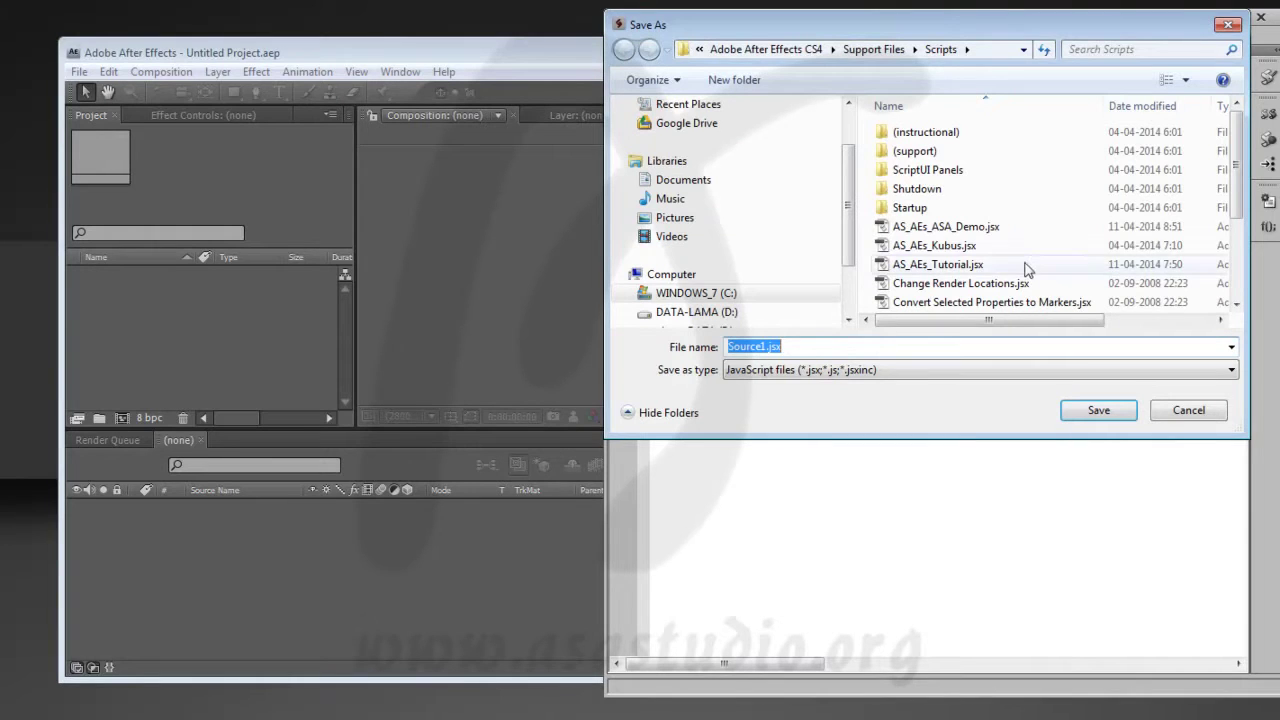
pyautogui.click(935, 228)
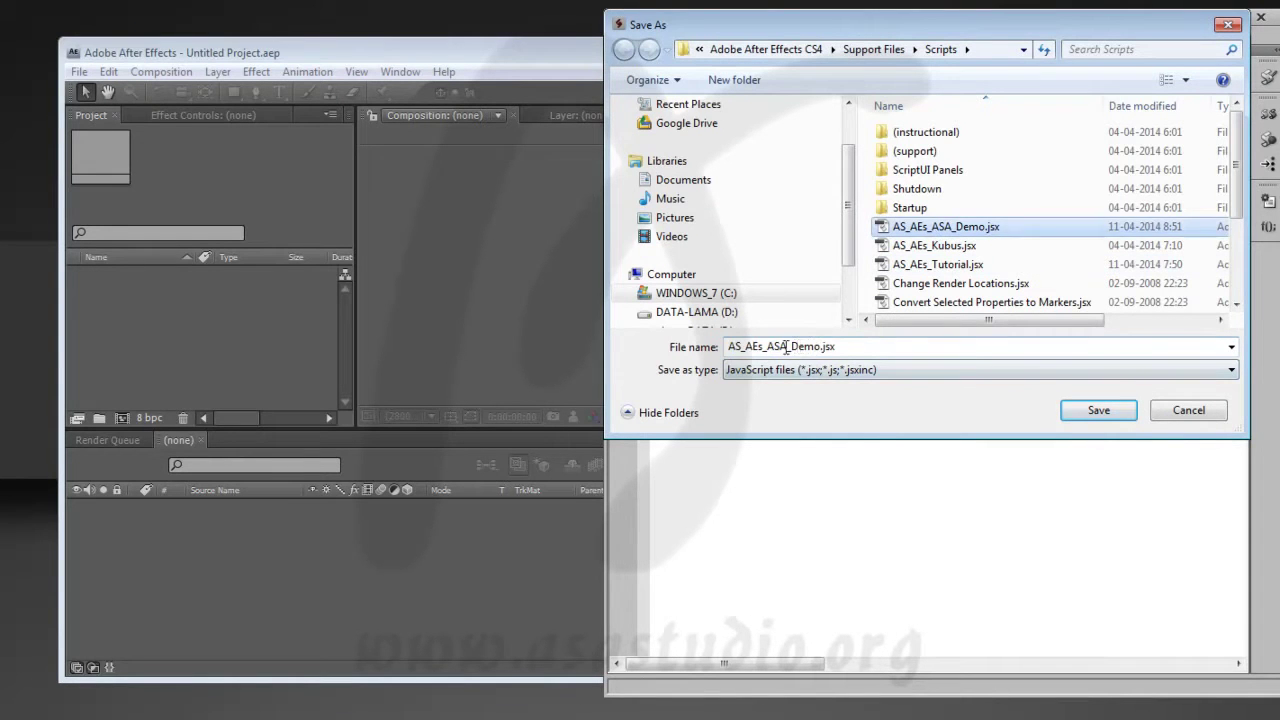
pyautogui.click(786, 346)
pyautogui.click(786, 346)
pyautogui.hotkey('shift', 'Right')
pyautogui.hotkey('shift', 'Right')
pyautogui.hotkey('shift', 'Right')
pyautogui.write('3D')
pyautogui.hotkey('shift', 'Right')
pyautogui.hotkey('shift', 'Right')
pyautogui.hotkey('shift', 'Right')
pyautogui.hotkey('shift', 'Right')
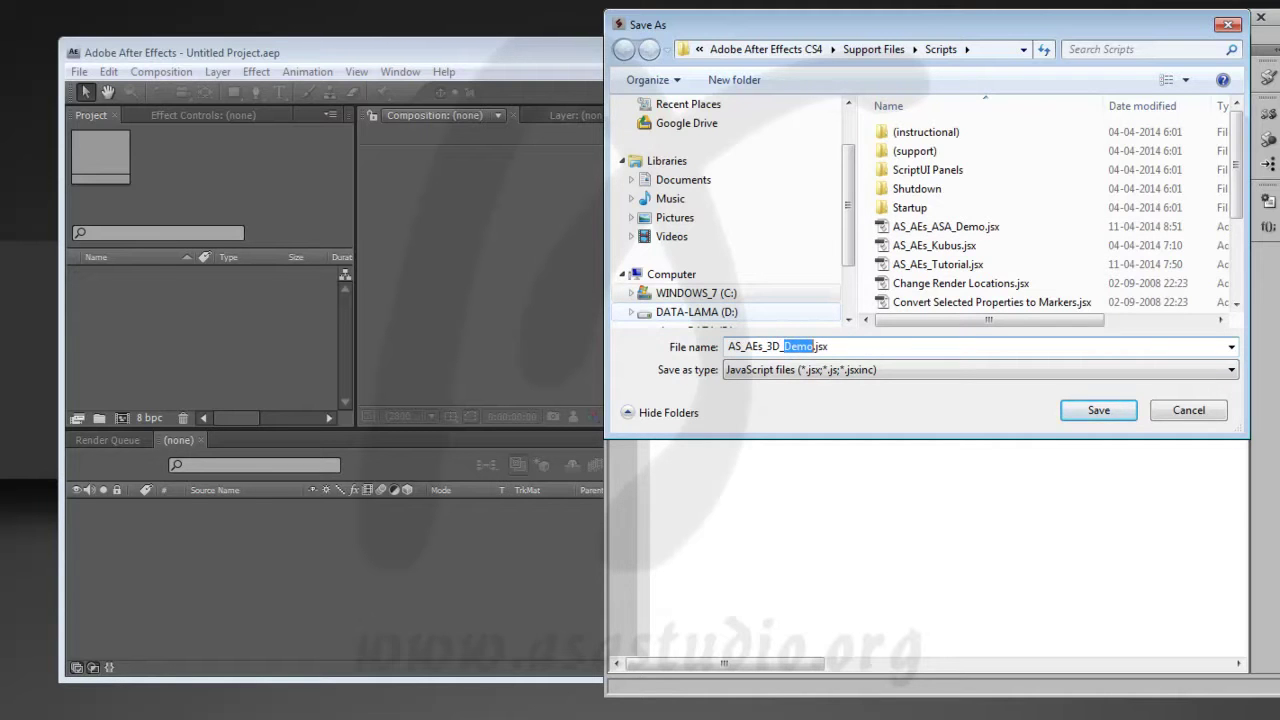
pyautogui.write('Tex')
pyautogui.hotkey('shift', 'Left')
pyautogui.write('ks_')
pyautogui.write('Duplikasi')
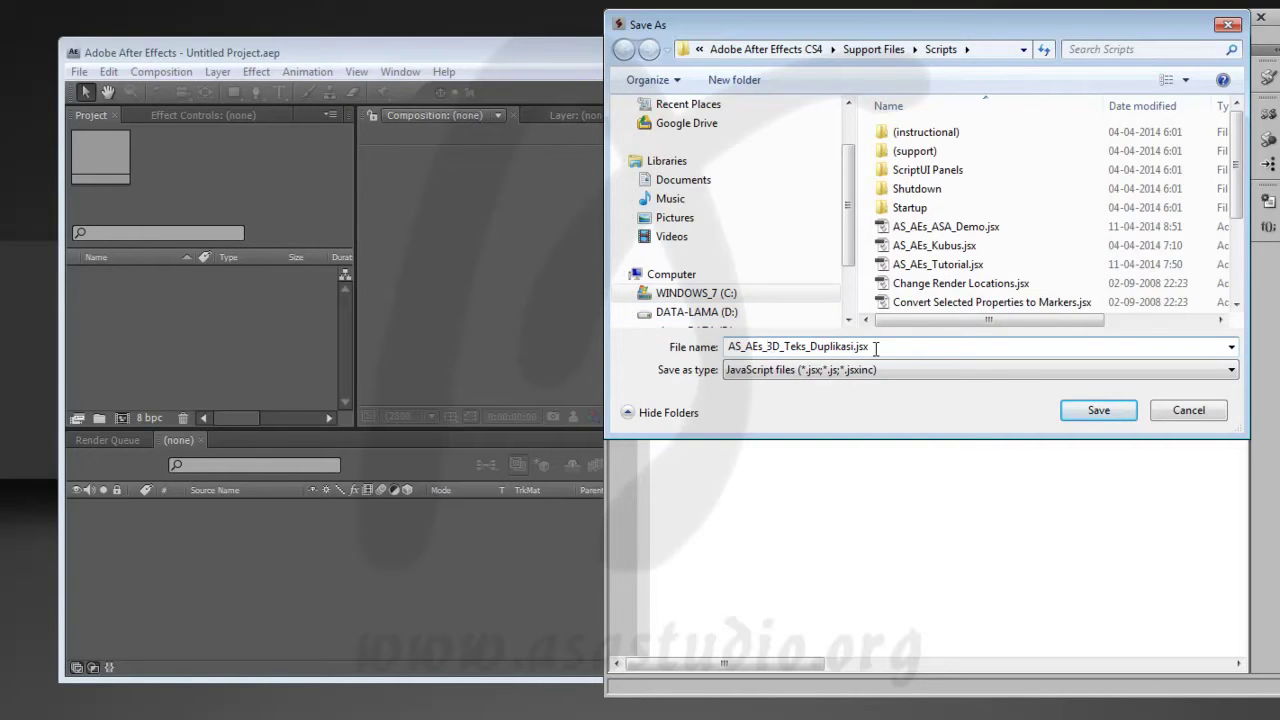
pyautogui.click(1095, 410)
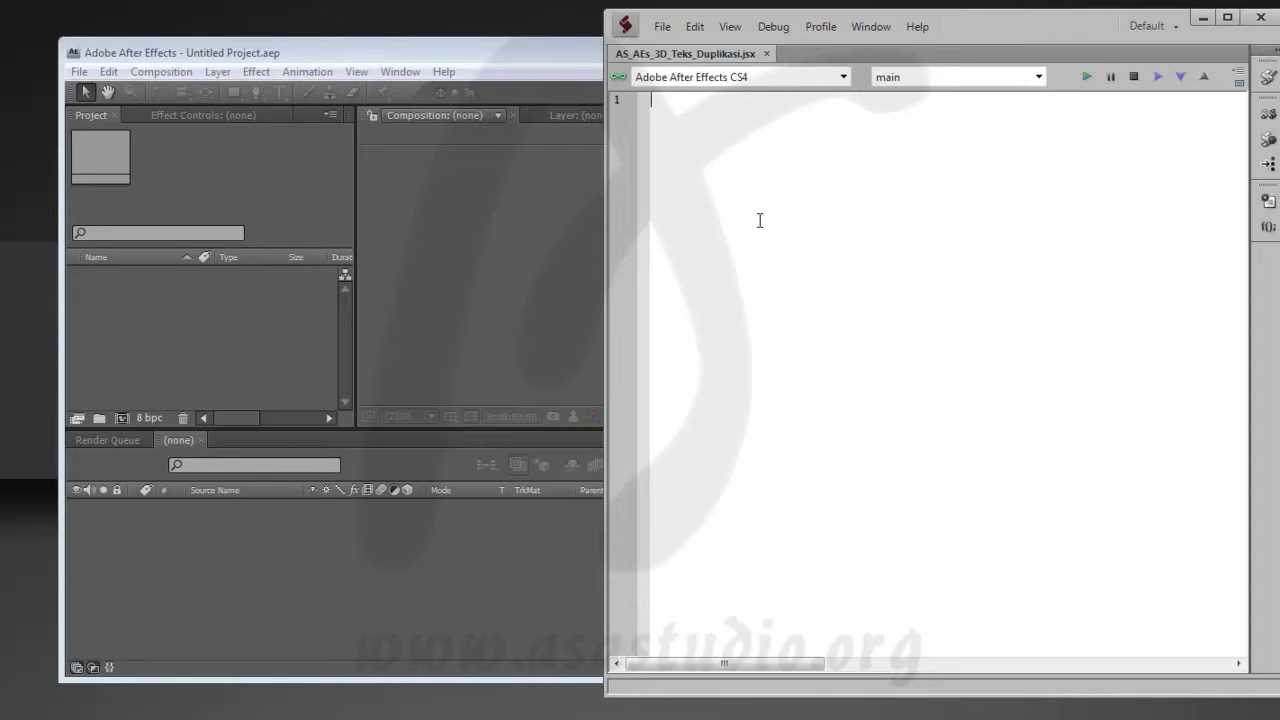
# - Write line 1 as var asPT=new Window("palette", "3D Teks Duplukasi", undefined); using the code hint
pyautogui.write('var')
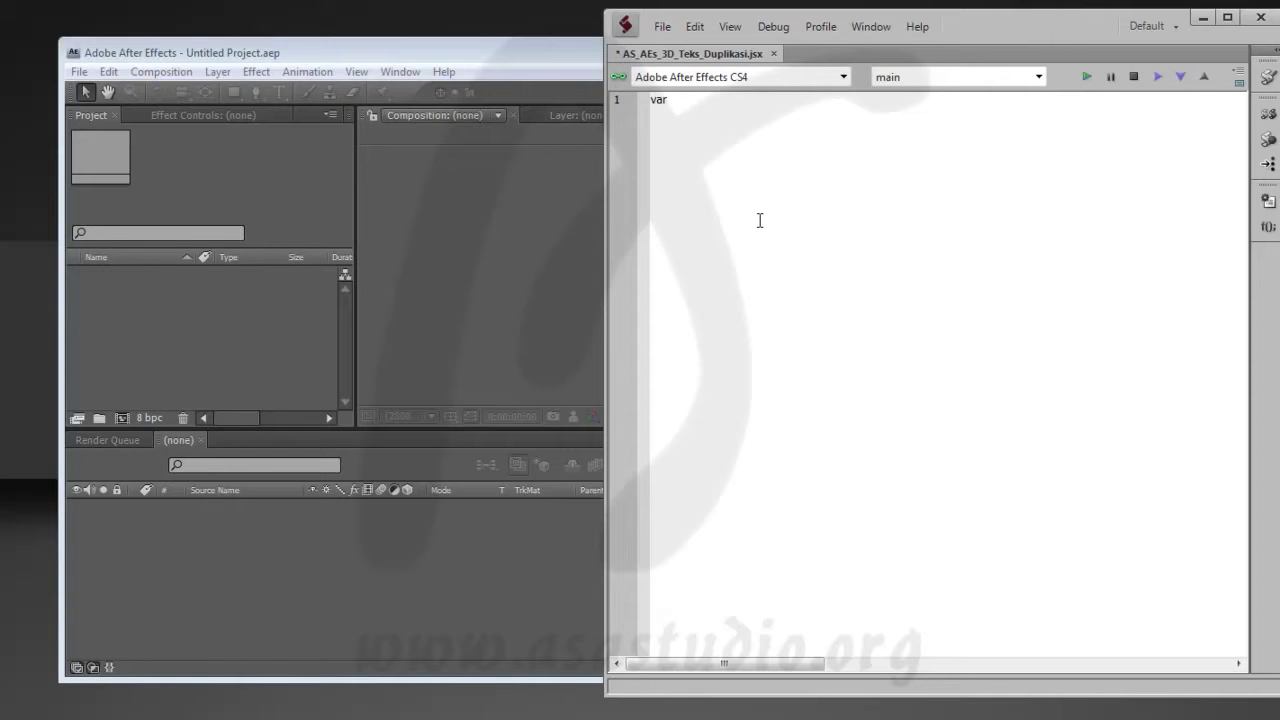
pyautogui.write(' as')
pyautogui.write('PT')
pyautogui.write(' =')
pyautogui.write('new')
pyautogui.write(' Window')
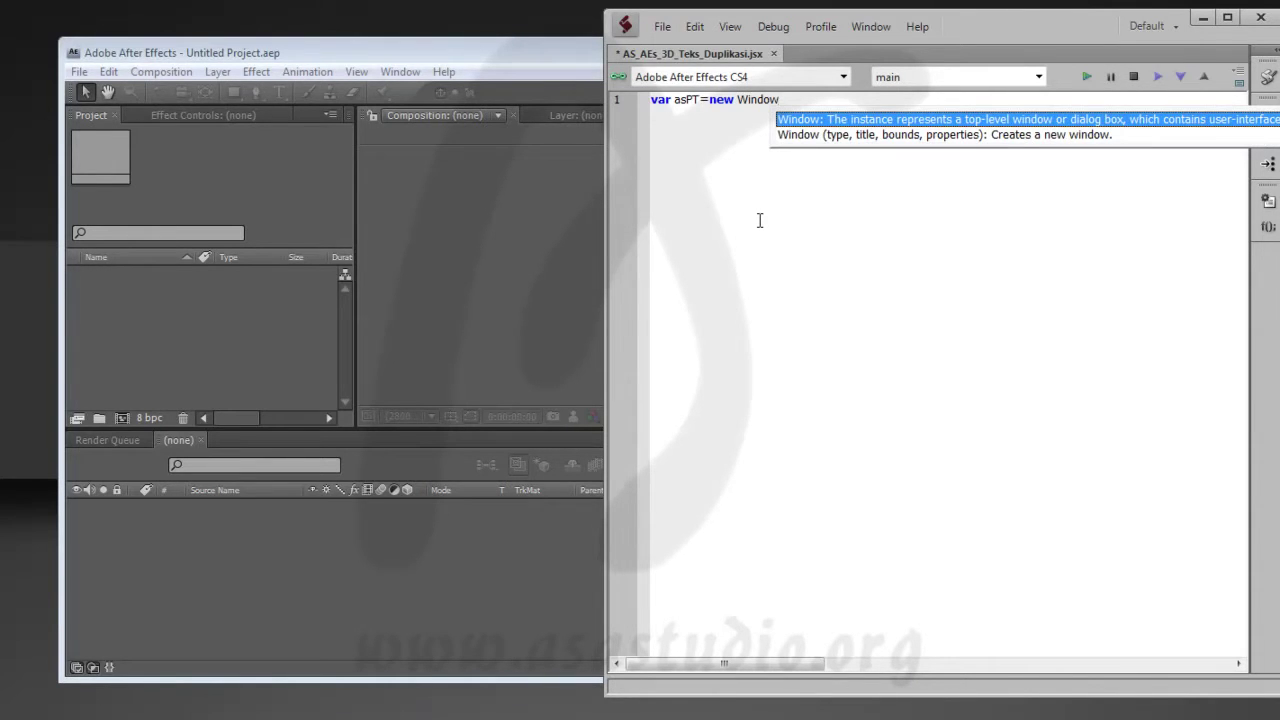
pyautogui.doubleClick(828, 135)
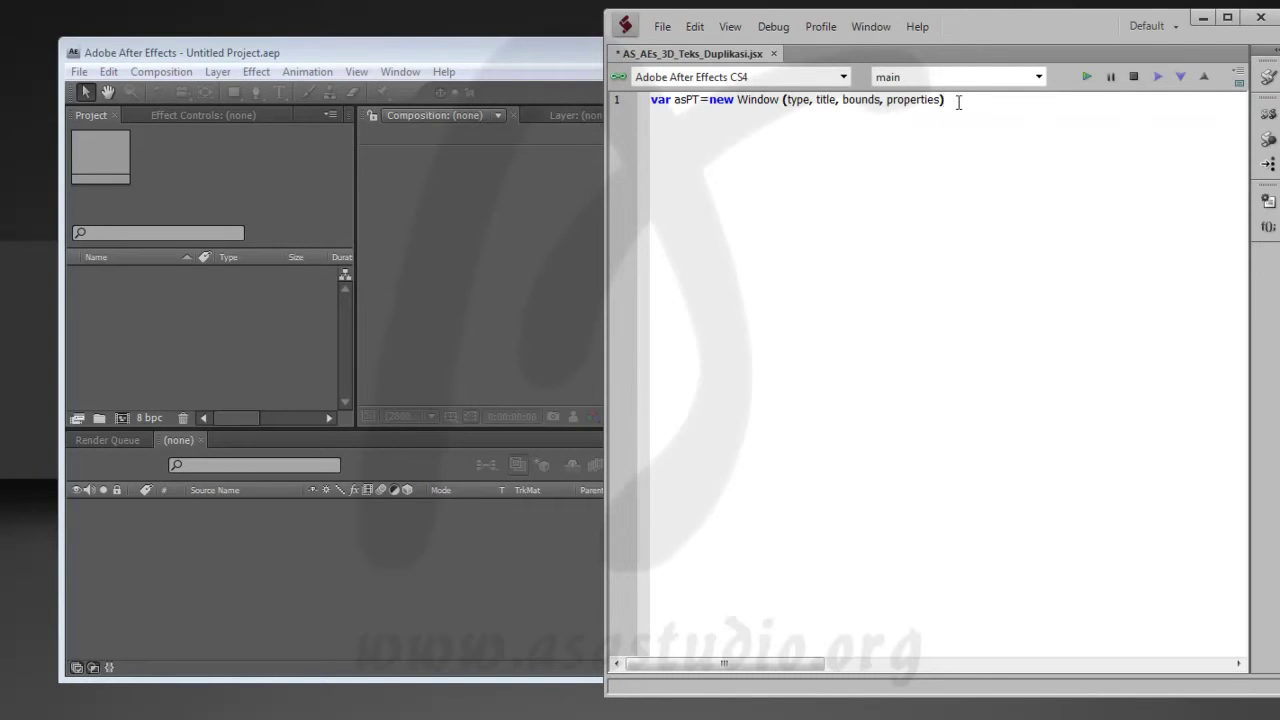
pyautogui.write(';')
pyautogui.doubleClick(797, 100)
pyautogui.write('"palette')
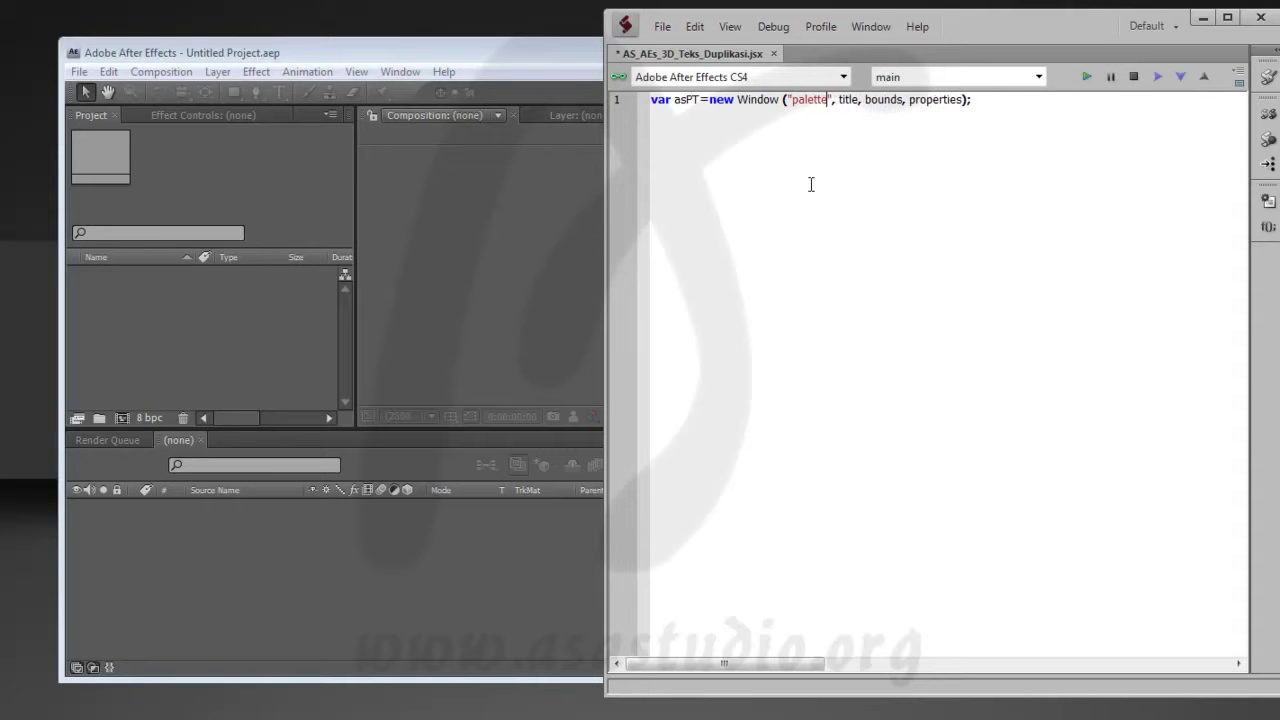
pyautogui.press('Right')
pyautogui.press('Right')
pyautogui.hotkey('shift', 'Right')
pyautogui.hotkey('shift', 'Right')
pyautogui.hotkey('shift', 'Right')
pyautogui.hotkey('shift', 'Right')
pyautogui.hotkey('shift', 'Right')
pyautogui.write('", "')
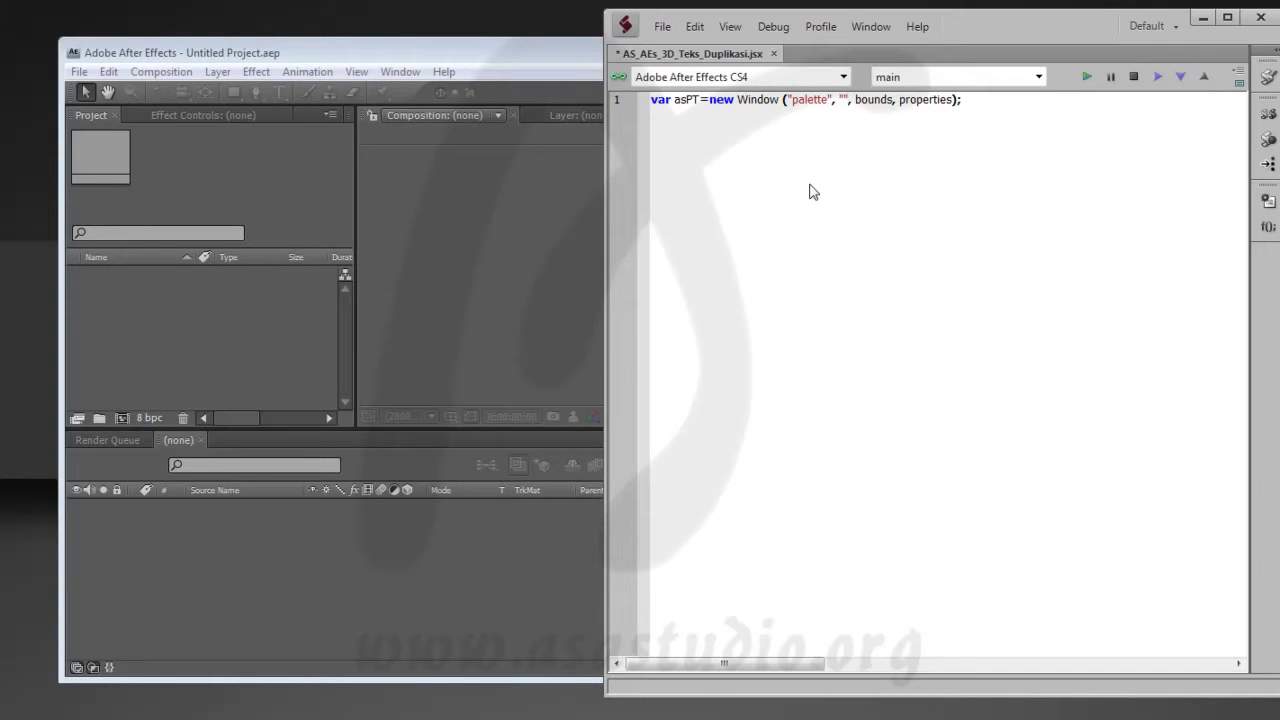
pyautogui.write('3D ')
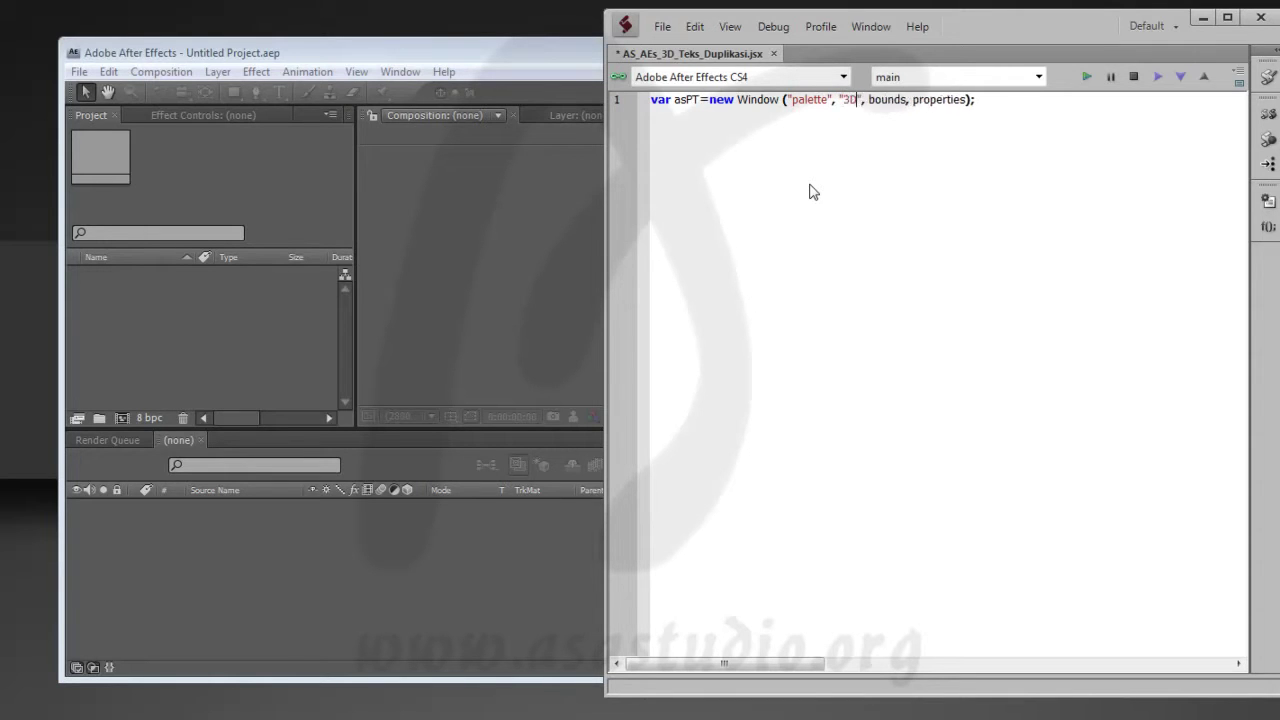
pyautogui.write('Teks ')
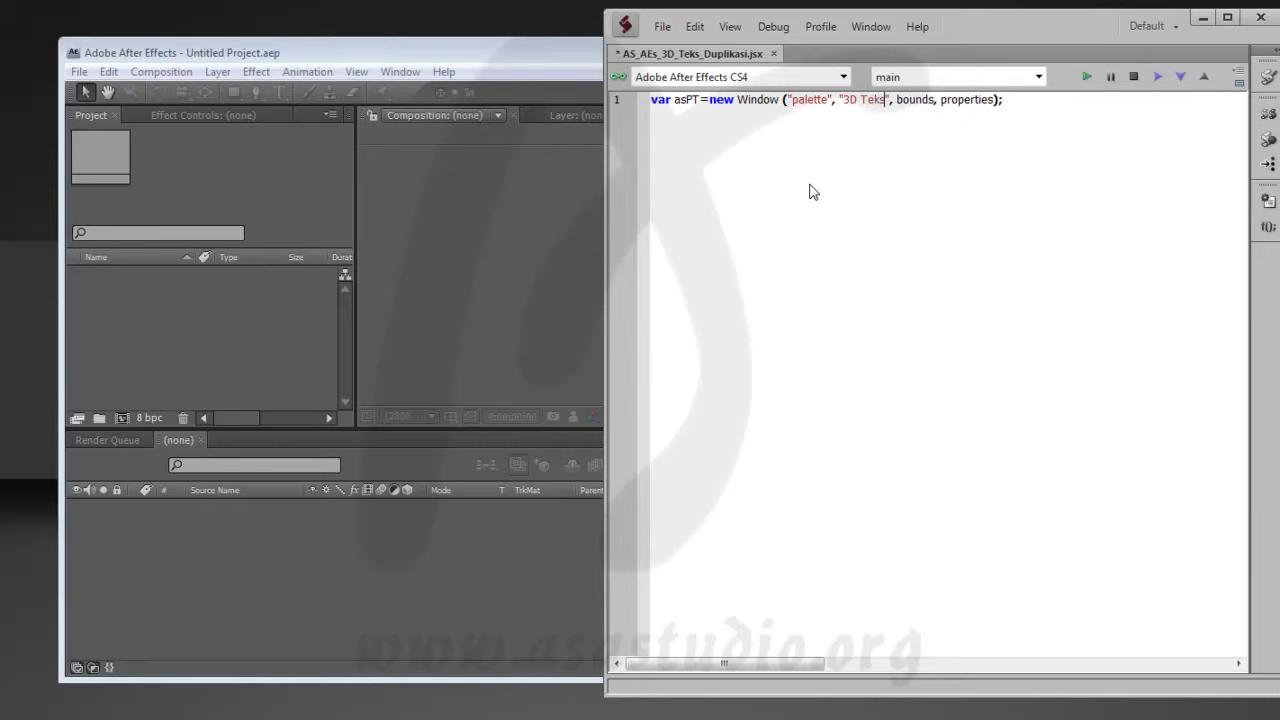
pyautogui.write('Du')
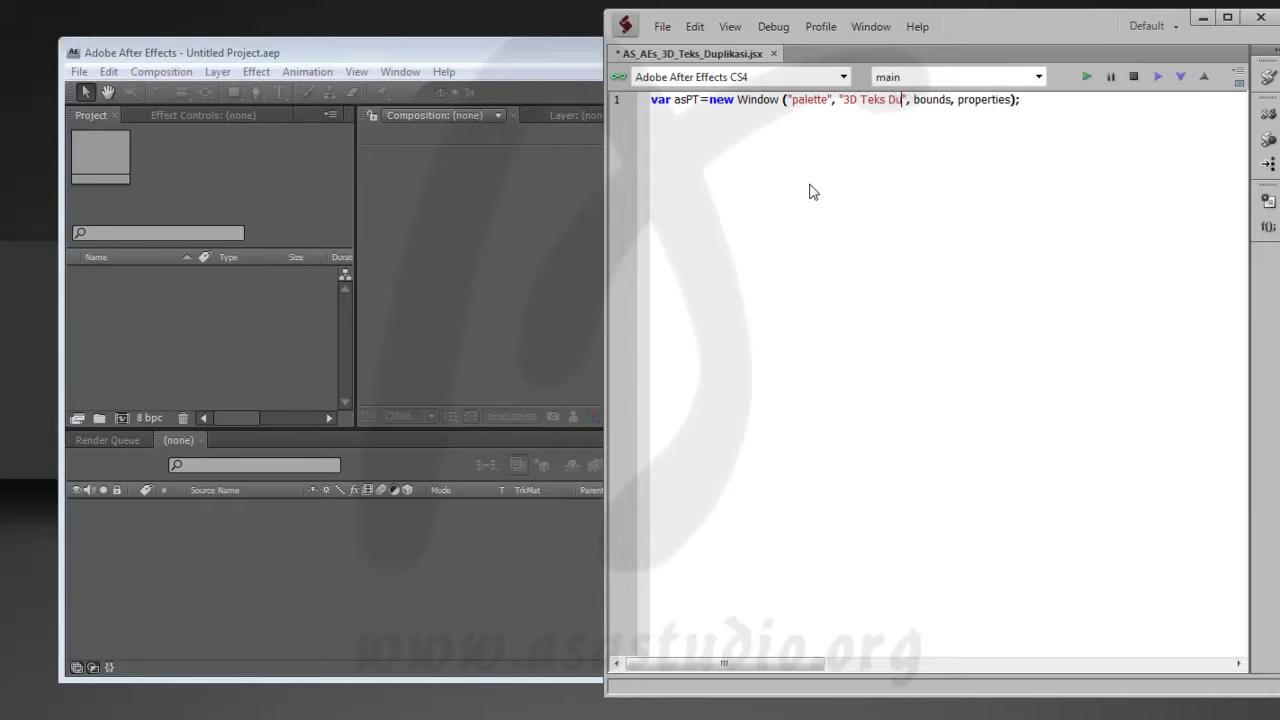
pyautogui.write('plukasi')
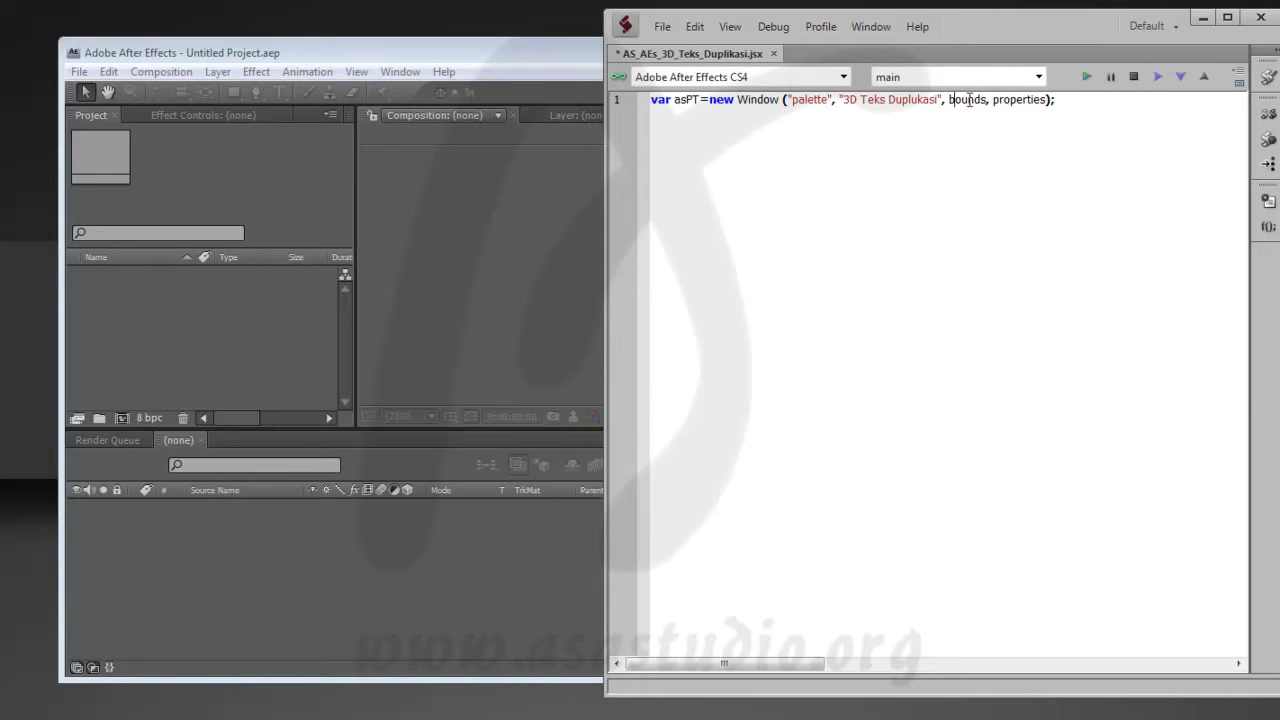
pyautogui.hotkey('shift', 'Right')
pyautogui.hotkey('shift', 'Right')
pyautogui.hotkey('shift', 'Right')
pyautogui.hotkey('shift', 'Right')
pyautogui.hotkey('shift', 'Right')
pyautogui.hotkey('shift', 'Right')
pyautogui.hotkey('shift', 'Right')
pyautogui.hotkey('shift', 'Right')
pyautogui.hotkey('shift', 'Right')
pyautogui.hotkey('shift', 'Right')
pyautogui.hotkey('shift', 'Right')
pyautogui.press('BackSpace')
pyautogui.write('undefined')
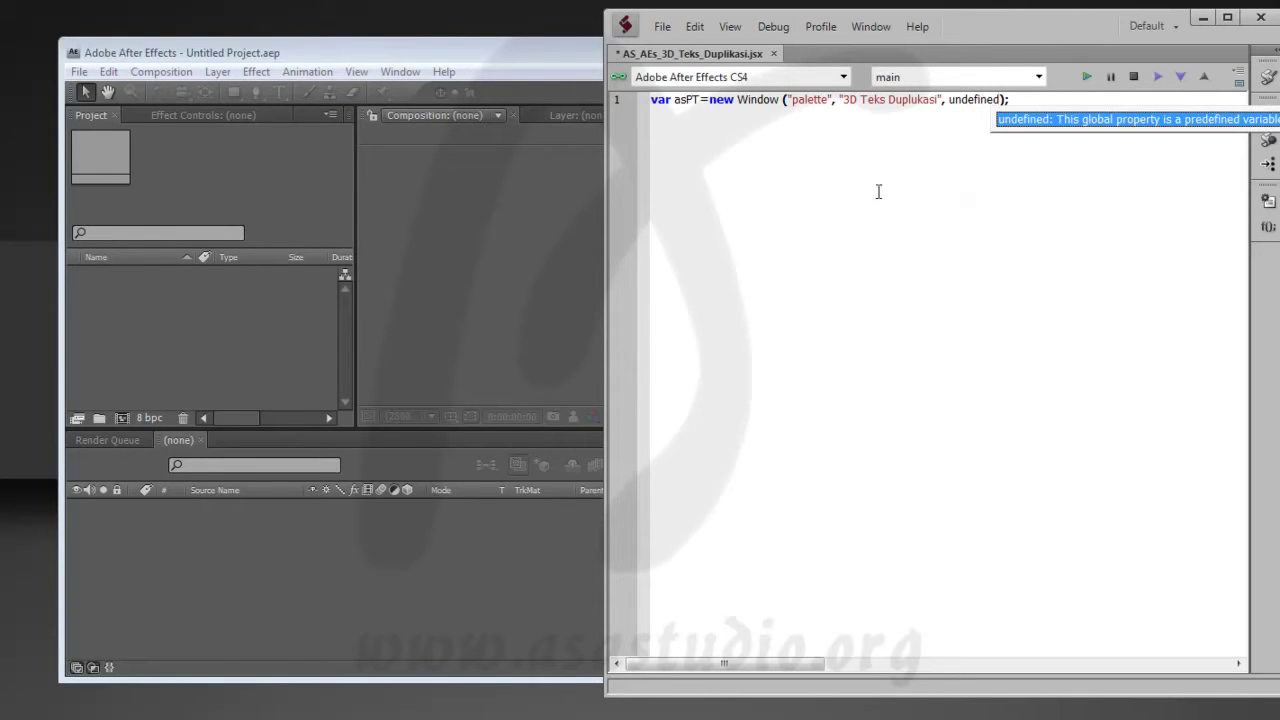
pyautogui.click(1020, 100)
# - Add asPT.addButton("button",undefined,"Buat 3D Teks"); on a new line below the Window line
pyautogui.press('Return')
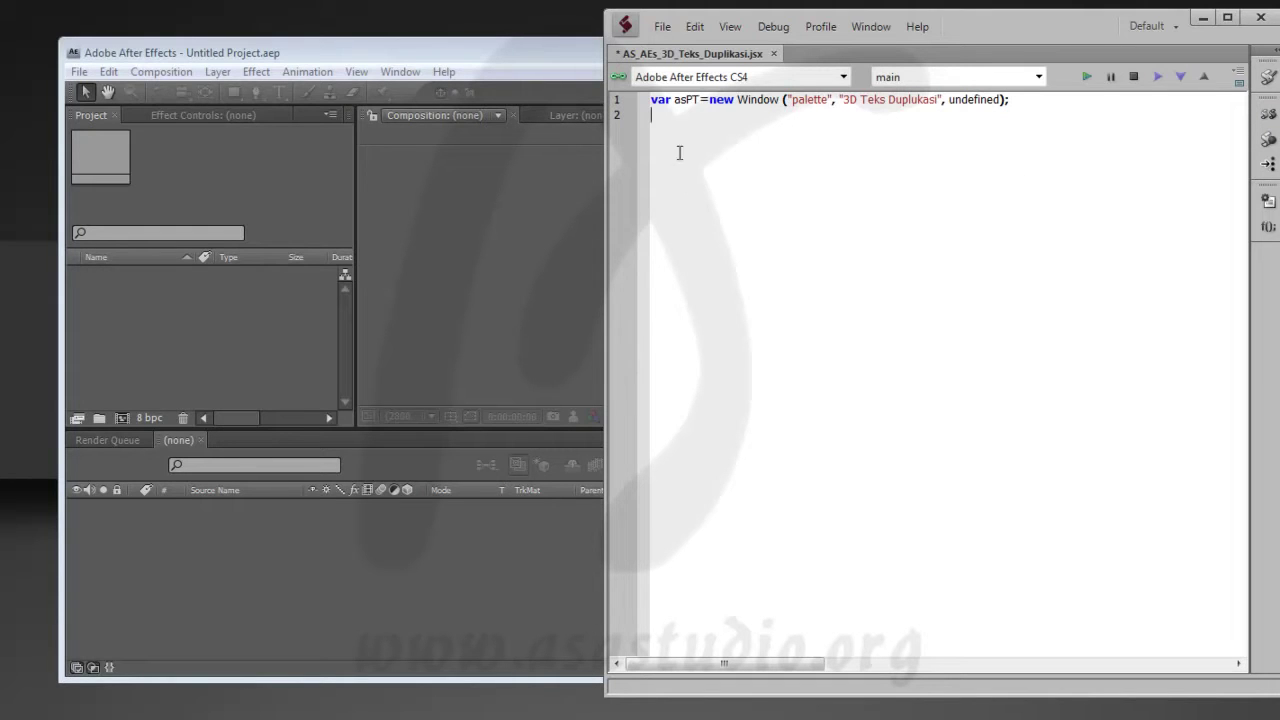
pyautogui.write('asPT')
pyautogui.write('.add')
pyautogui.press('Escape')
pyautogui.write('Button')
pyautogui.write('();')
pyautogui.write('""')
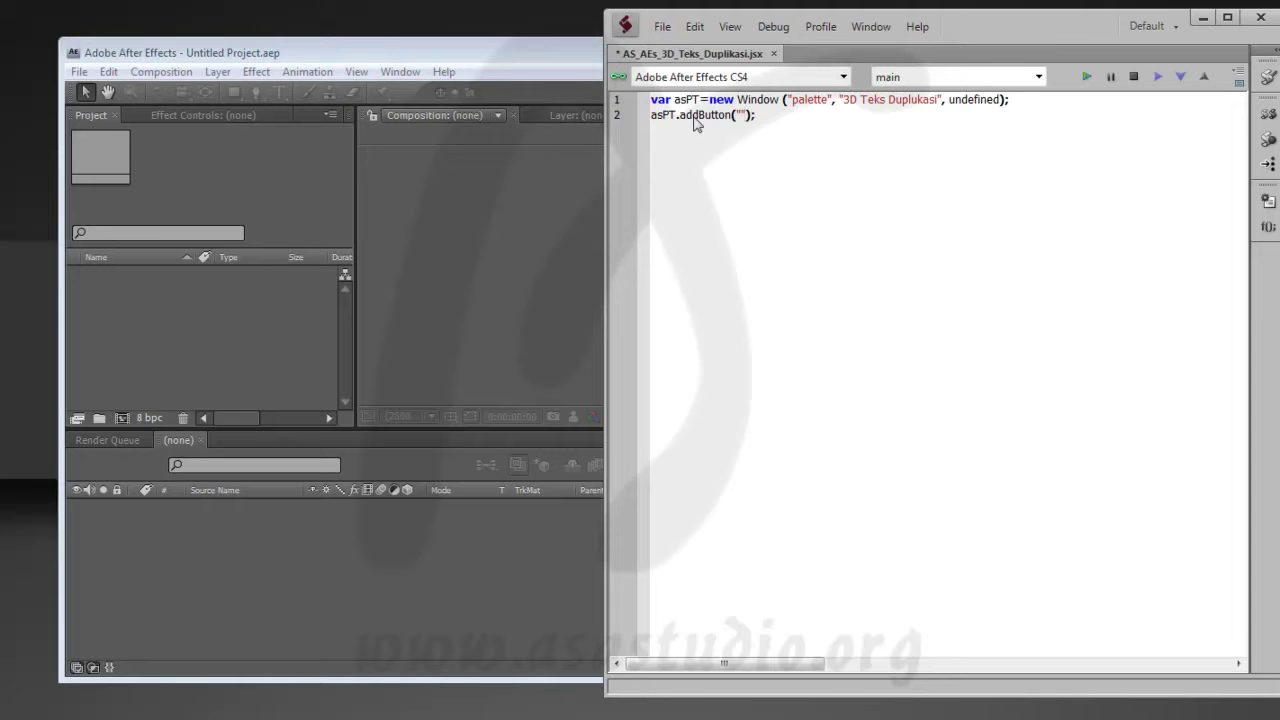
pyautogui.write('button",undefined')
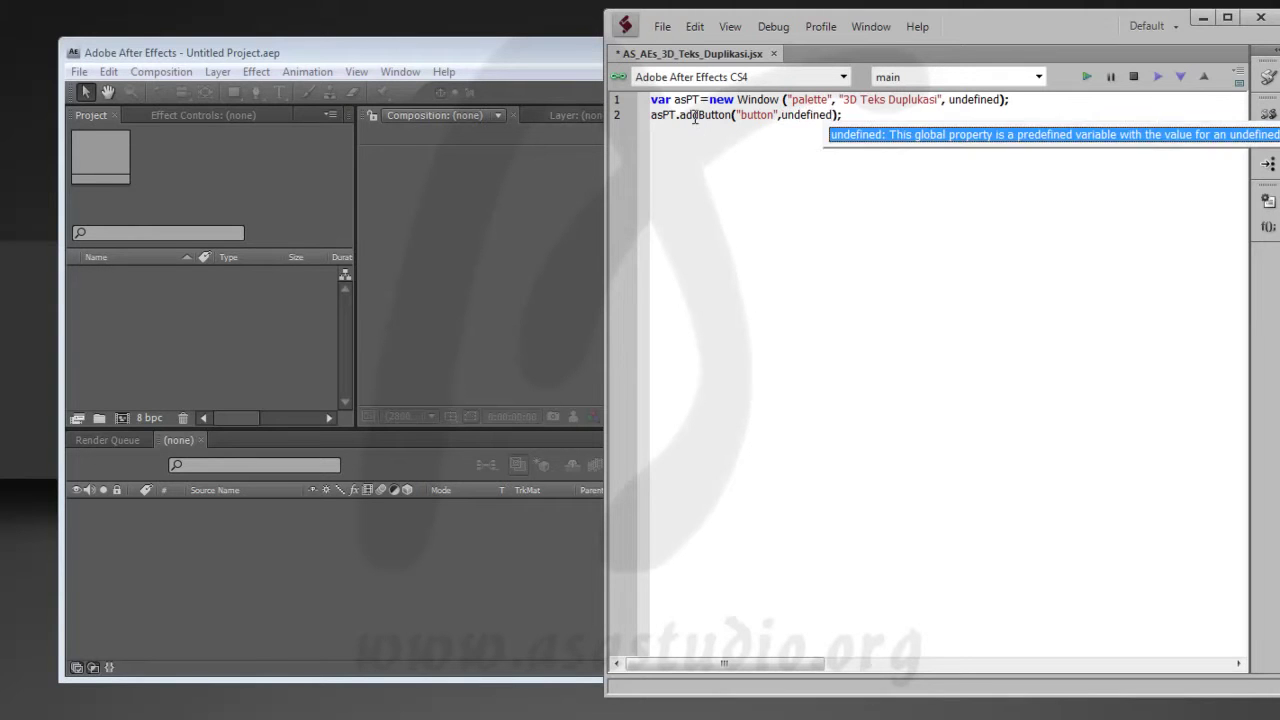
pyautogui.write(',')
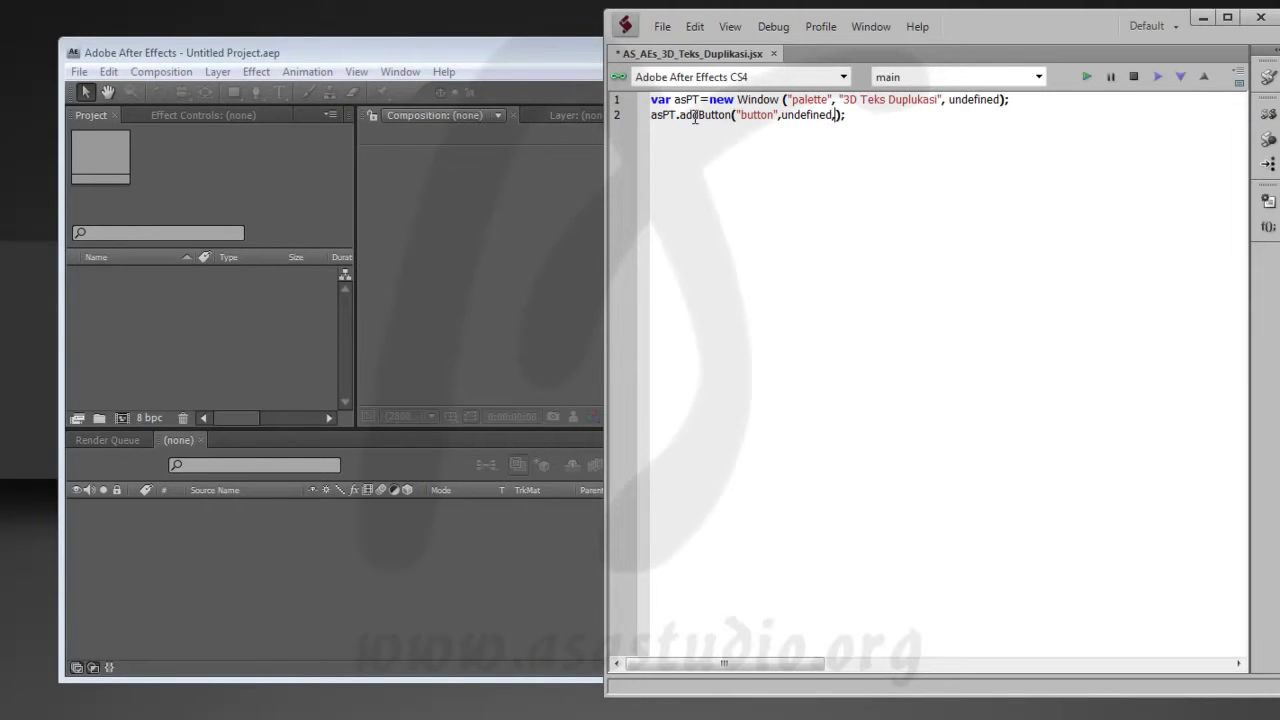
pyautogui.write('""')
pyautogui.write('Buat ')
pyautogui.write('3D ')
pyautogui.write('Te')
pyautogui.write('ks')
# - Insert a new line 2 with an autocompleted asPT.addEventListener call template
pyautogui.click(1028, 100)
pyautogui.press('Return')
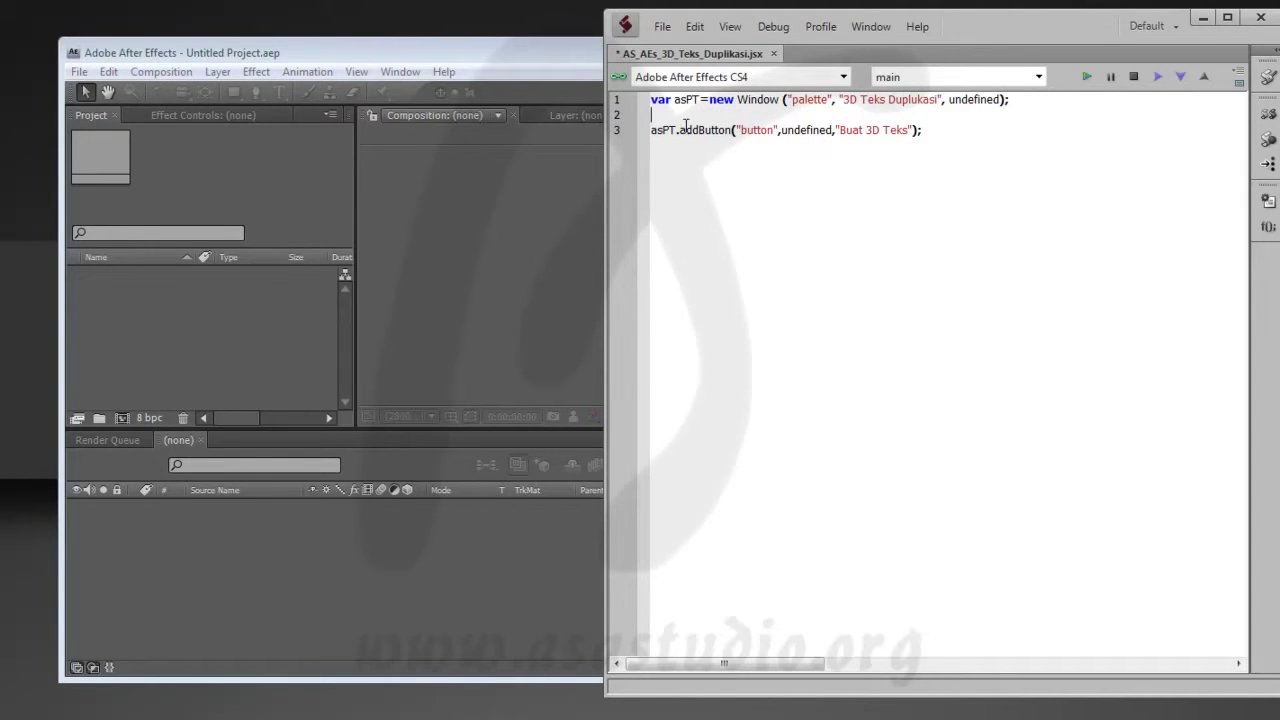
pyautogui.write('asPT')
pyautogui.write('.a')
pyautogui.write('dd')
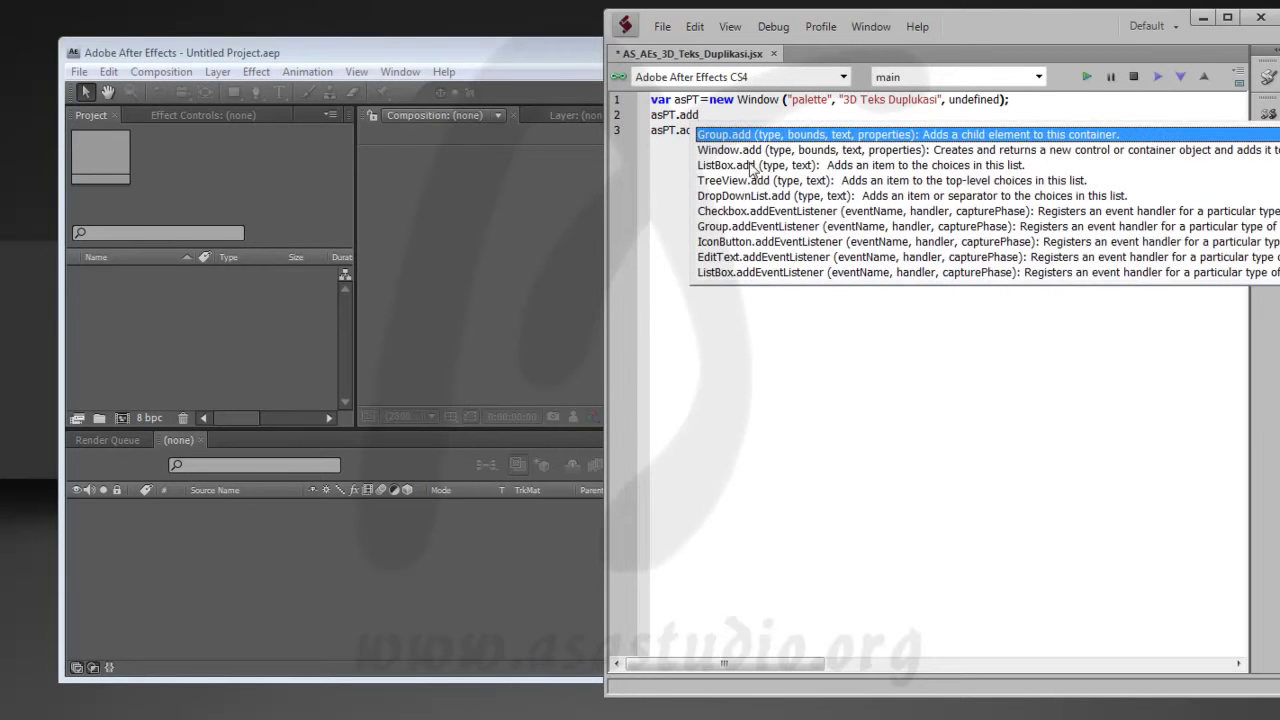
pyautogui.doubleClick(735, 262)
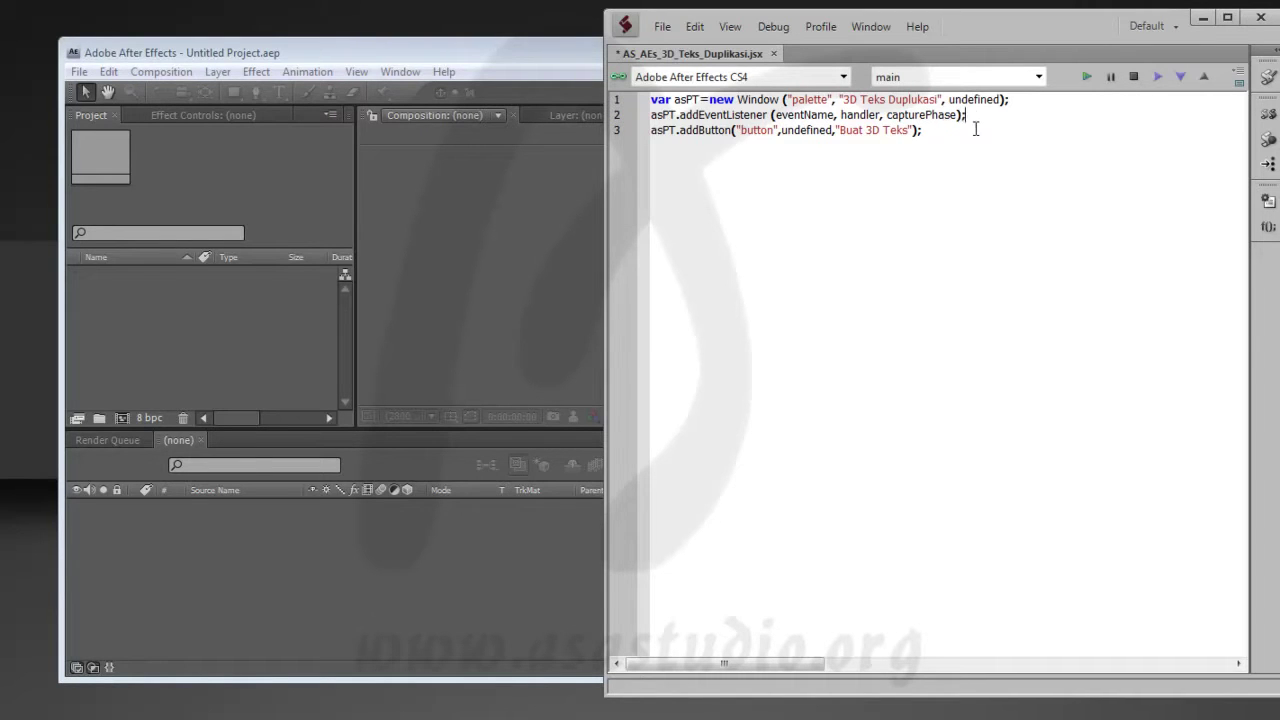
# - Set line 2's arguments to "edittext" and [30,30,120,30], then add asPT.center(); asPT.show()
pyautogui.doubleClick(812, 115)
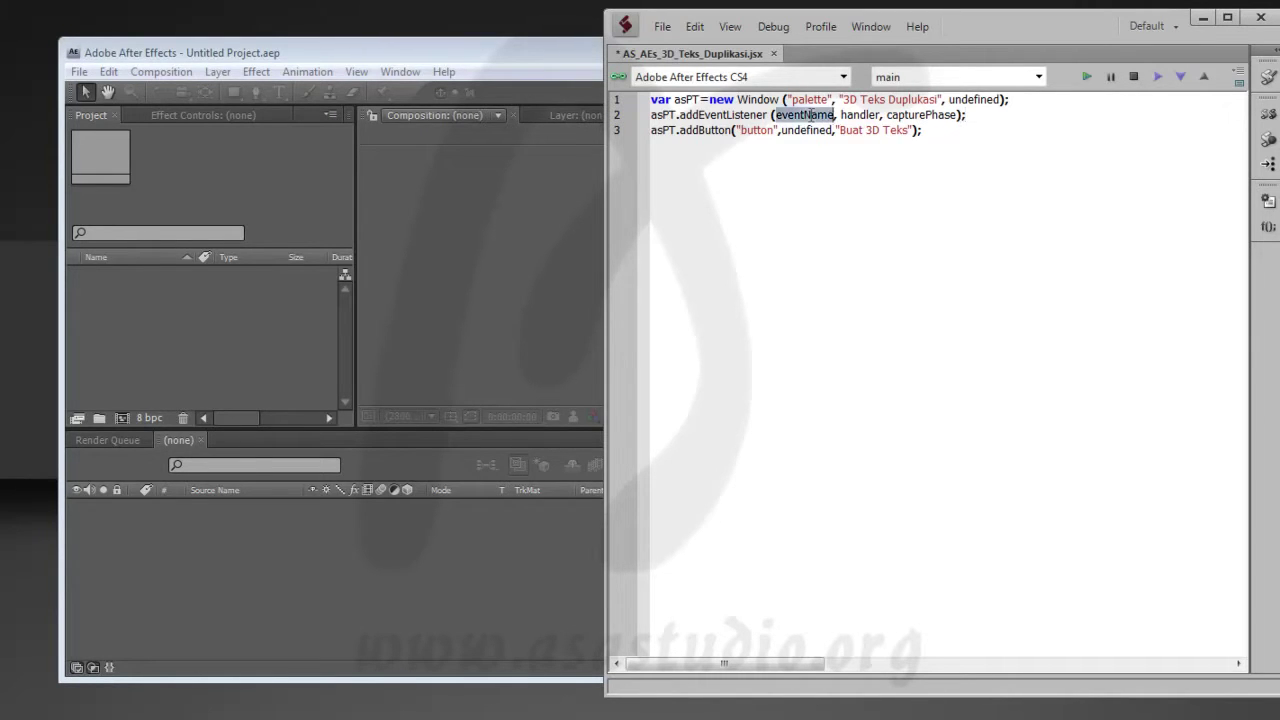
pyautogui.write('""')
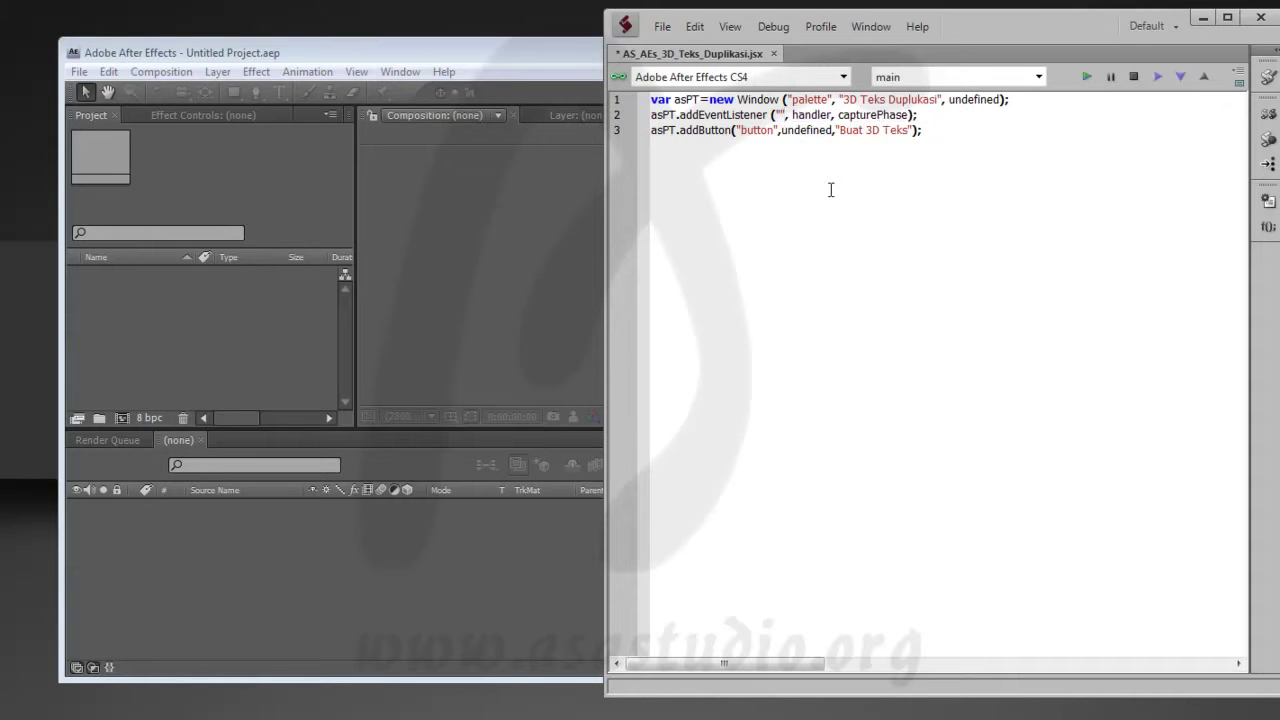
pyautogui.write('teks')
pyautogui.press('Right')
pyautogui.press('Right')
pyautogui.press('Right')
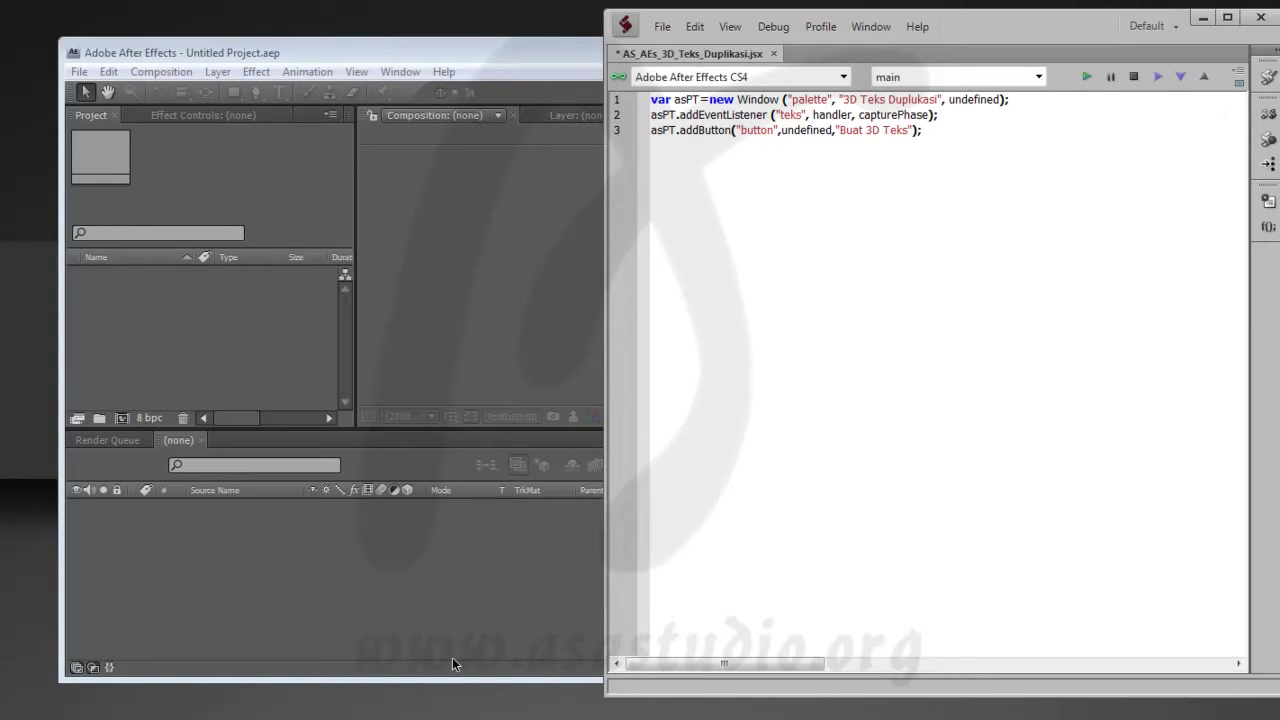
pyautogui.click(790, 114)
pyautogui.doubleClick(790, 114)
pyautogui.write('en')
pyautogui.write('text')
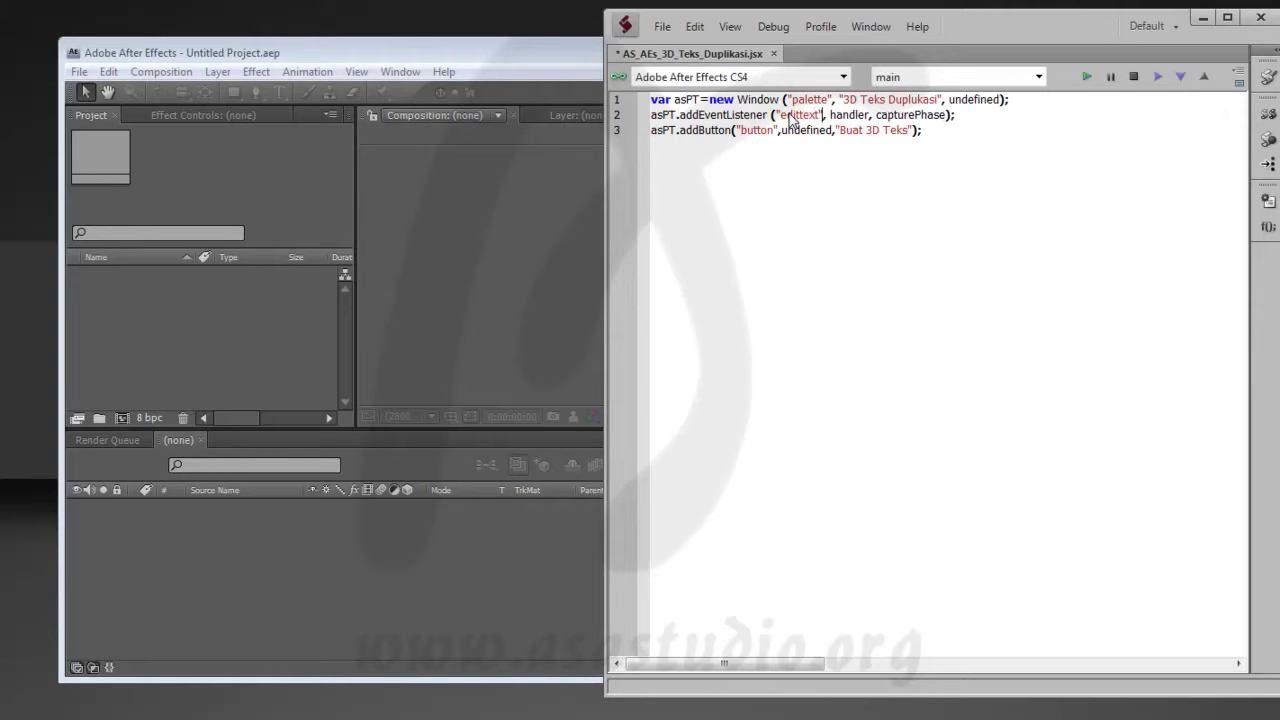
pyautogui.press('Right')
pyautogui.press('Right')
pyautogui.hotkey('shift', 'Right')
pyautogui.hotkey('shift', 'Right')
pyautogui.hotkey('shift', 'Right')
pyautogui.hotkey('shift', 'Right')
pyautogui.hotkey('shift', 'Right')
pyautogui.hotkey('shift', 'Right')
pyautogui.hotkey('shift', 'Right')
pyautogui.hotkey('shift', 'Right')
pyautogui.hotkey('shift', 'Right')
pyautogui.hotkey('shift', 'Right')
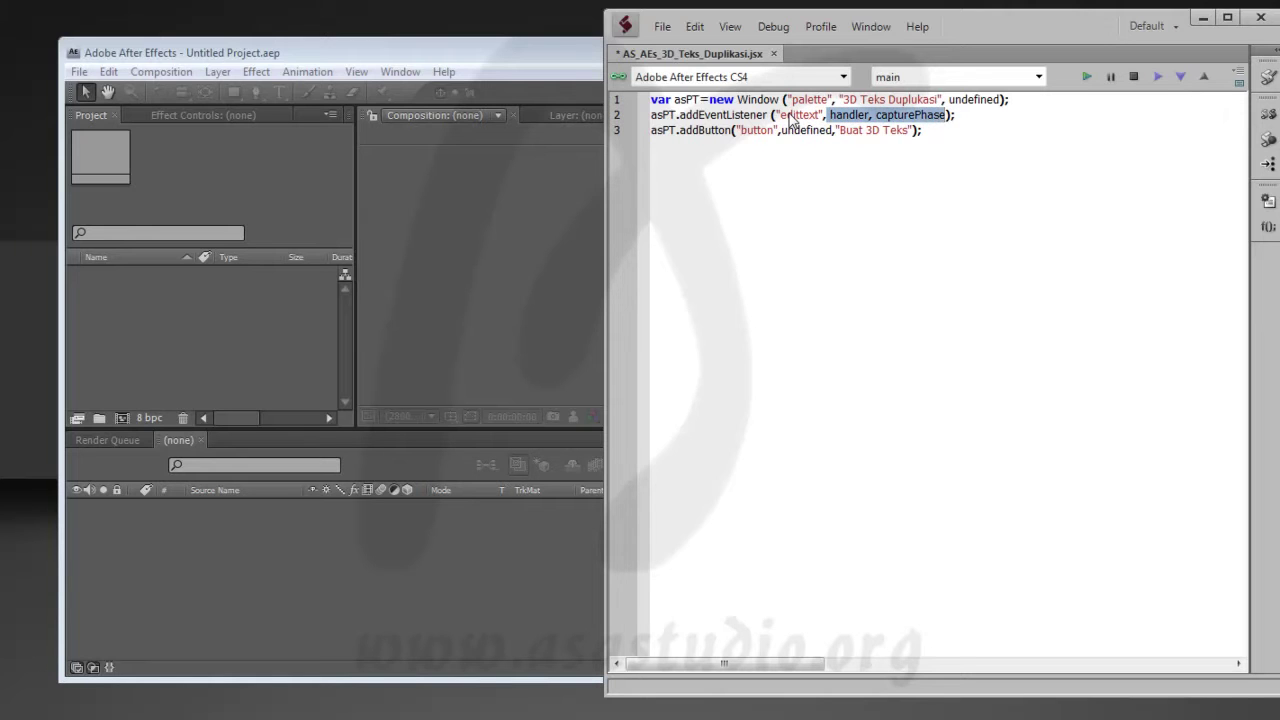
pyautogui.write('[')
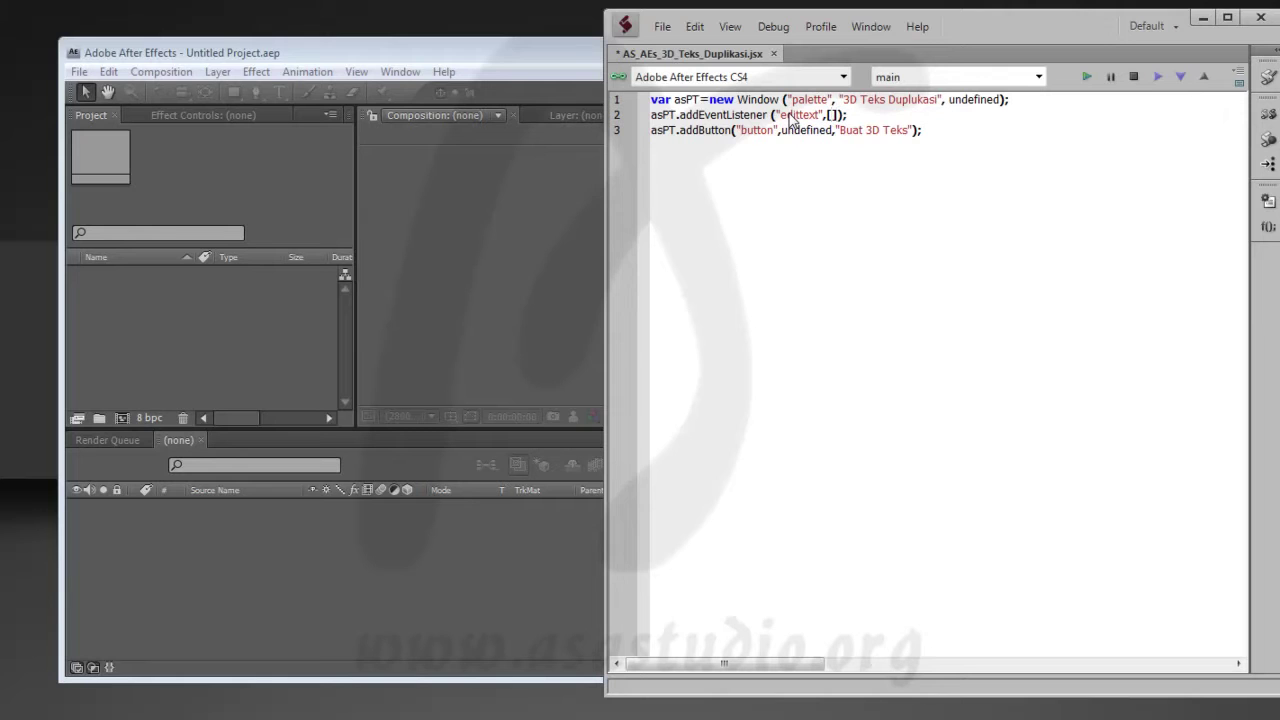
pyautogui.write('30,')
pyautogui.write('30,120,30')
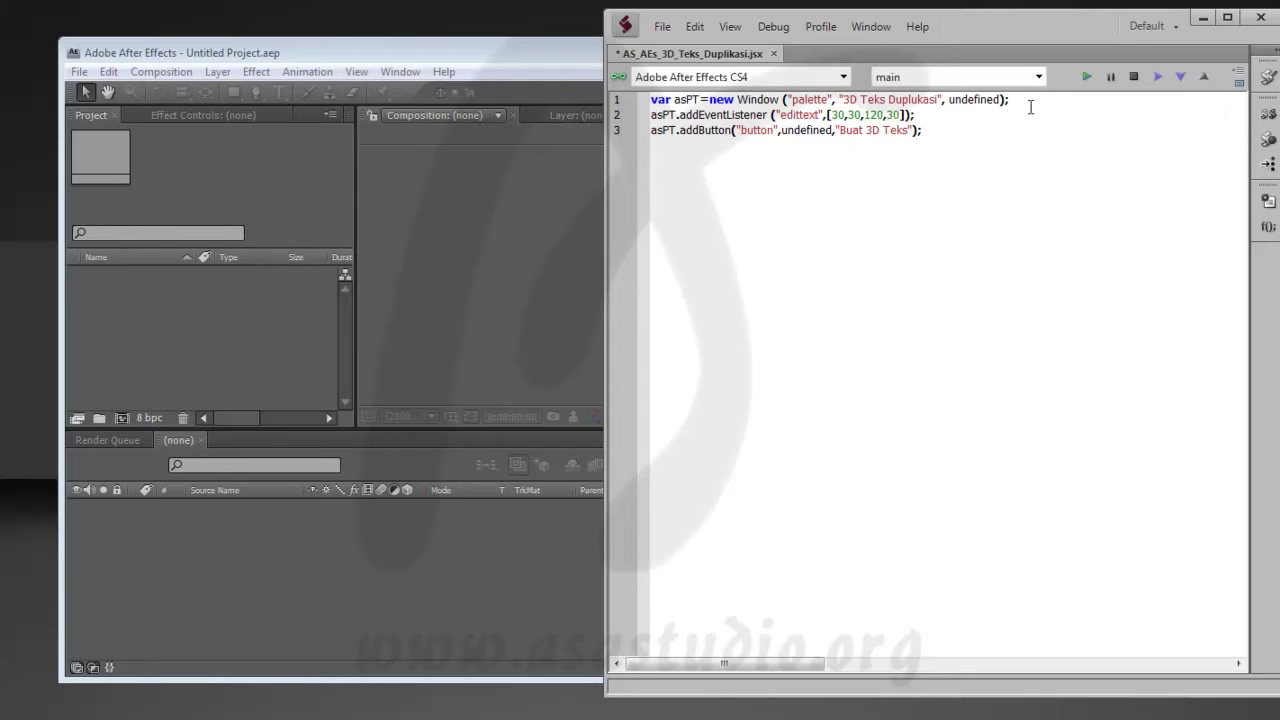
pyautogui.click(937, 136)
pyautogui.write('asPT.')
pyautogui.write('center')
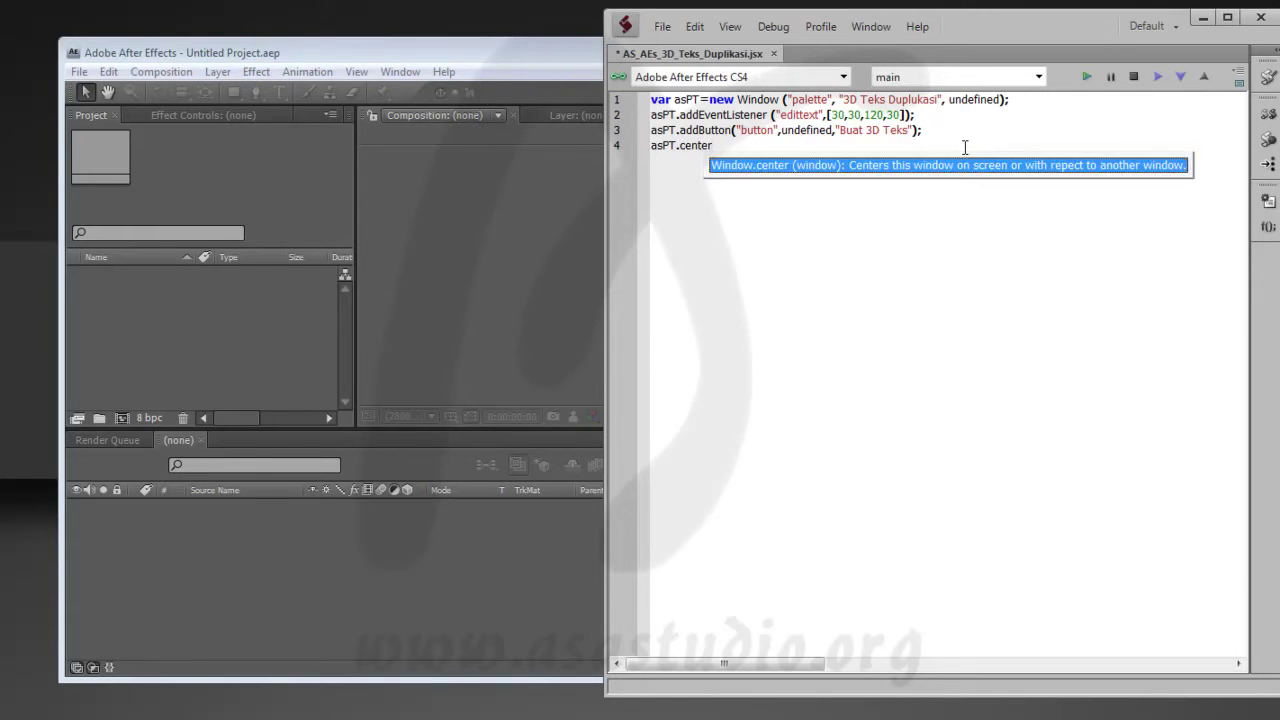
pyautogui.write('()')
pyautogui.write('; ')
pyautogui.write('asPT')
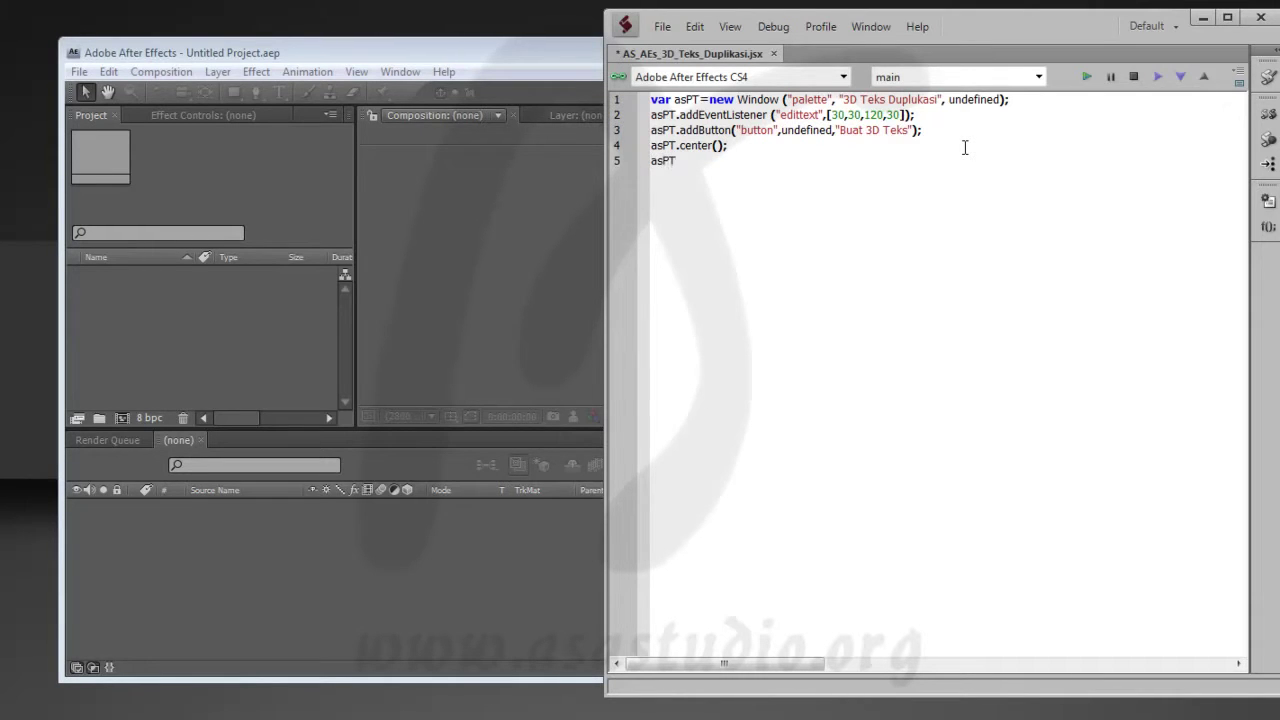
pyautogui.write('.show();')
# - Shorten the addButton call to asPT.add and run the script to preview the palette
pyautogui.click(1087, 78)
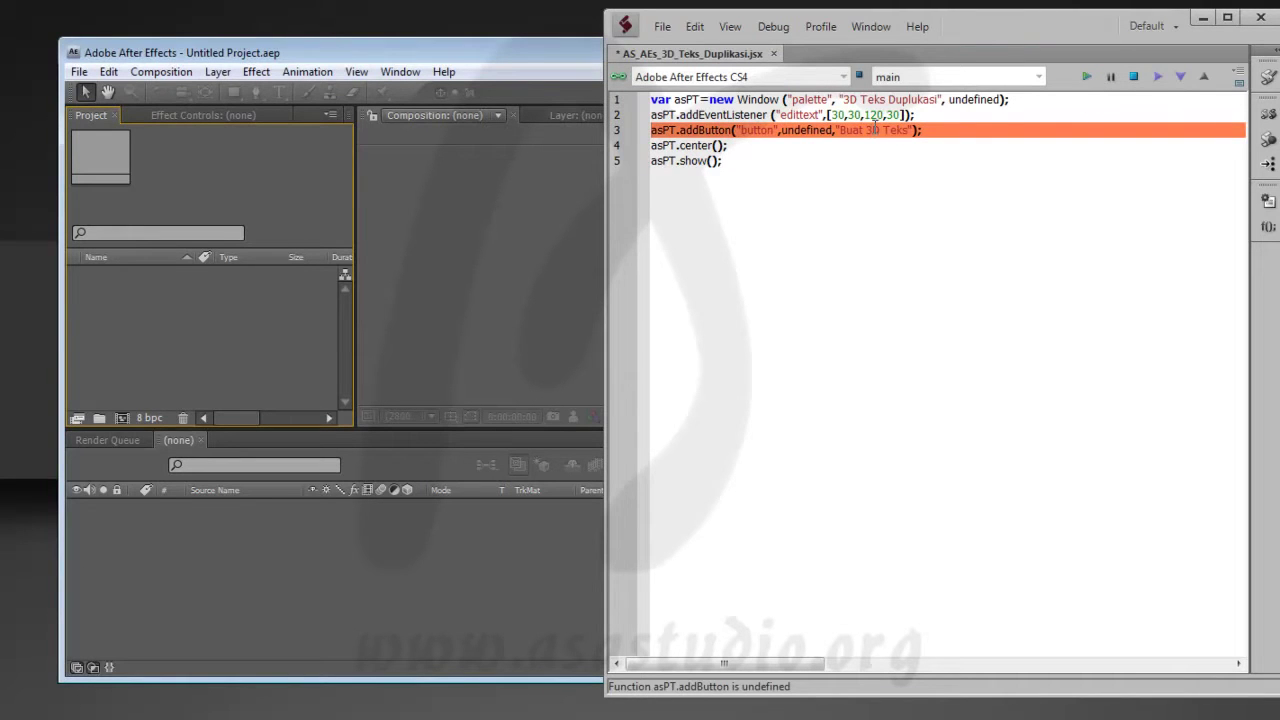
pyautogui.moveTo(697, 130); pyautogui.dragTo(770, 115)
pyautogui.press('BackSpace')
pyautogui.press('BackSpace')
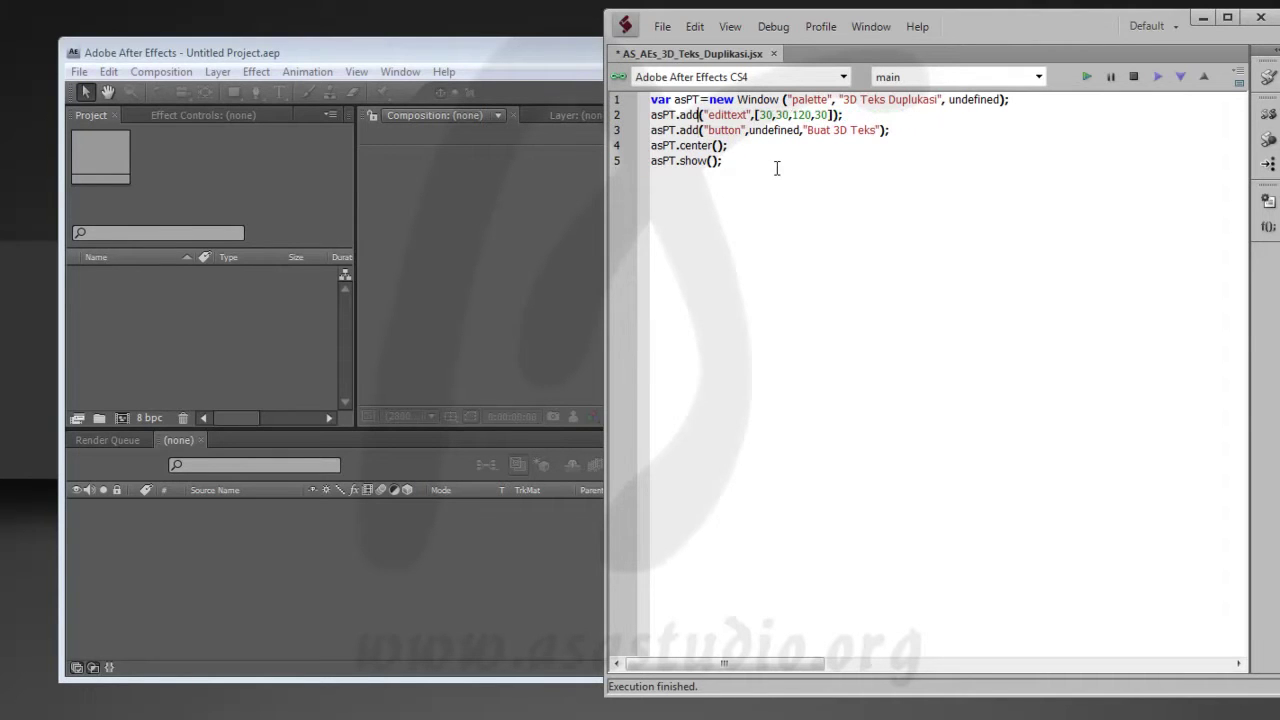
pyautogui.click(1086, 76)
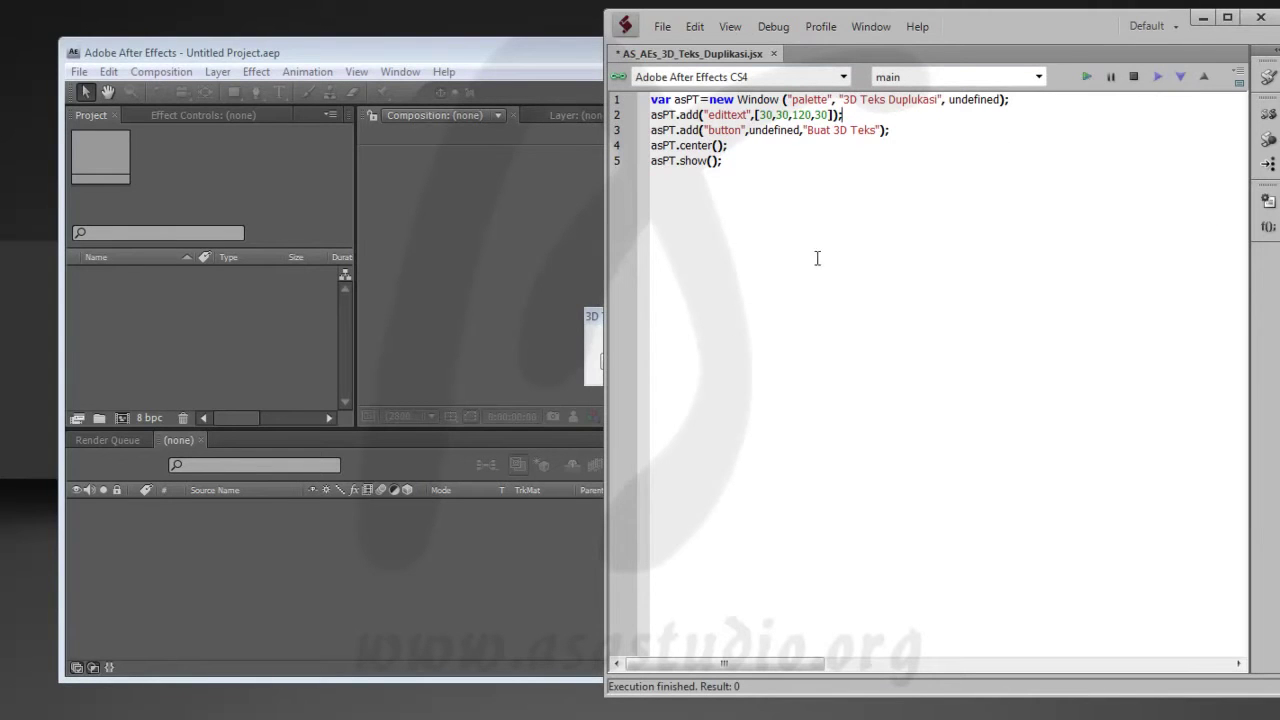
pyautogui.click(601, 338)
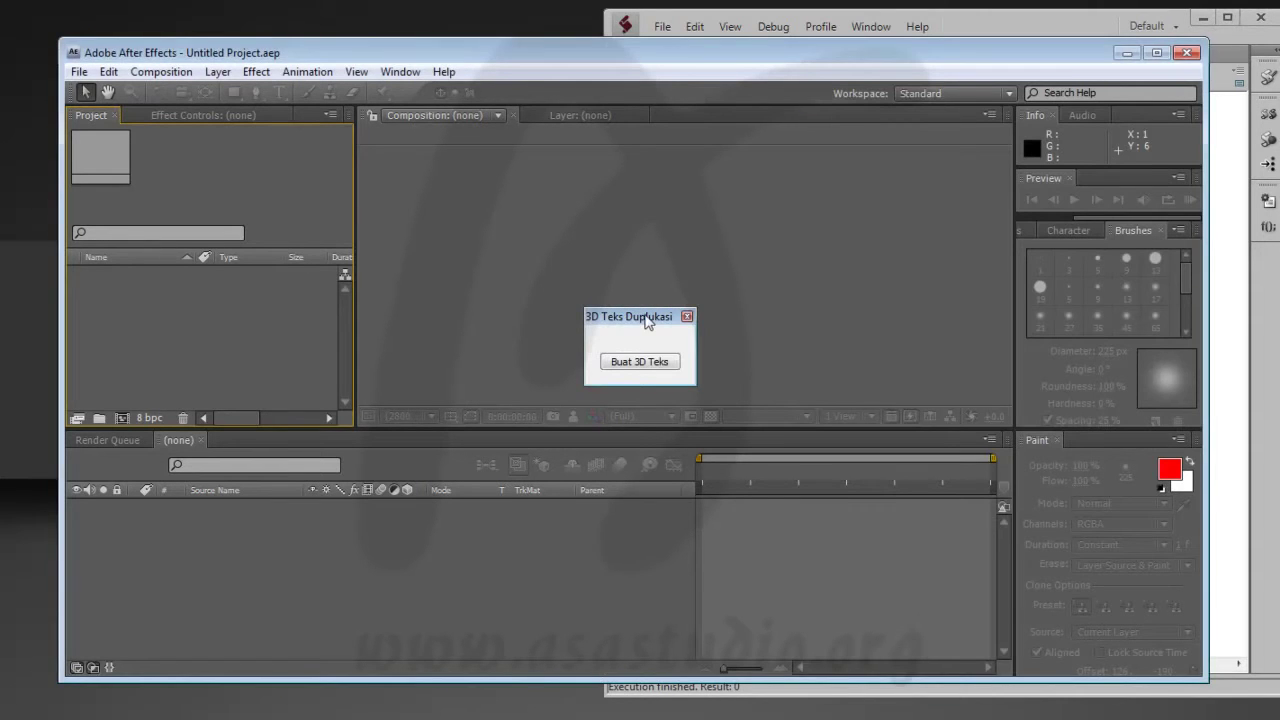
pyautogui.moveTo(647, 320); pyautogui.dragTo(429, 301)
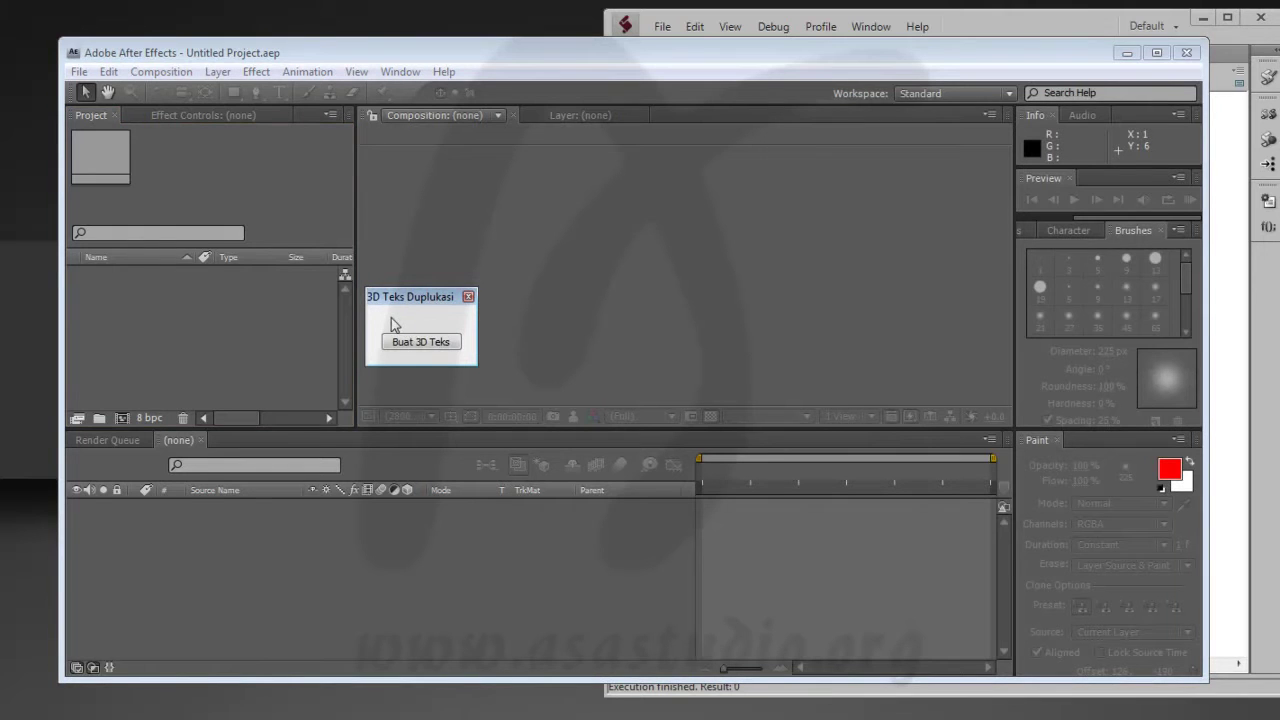
pyautogui.click(468, 297)
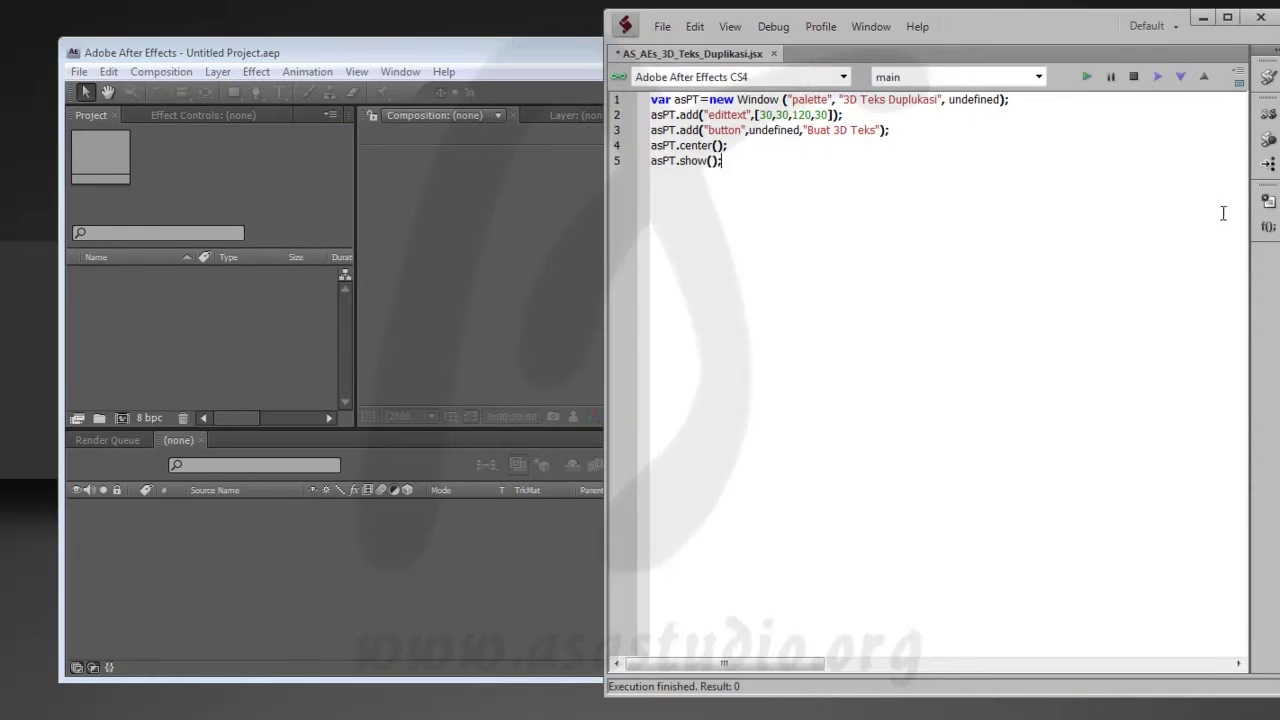
# - Set the text field bounds to [30,30,220,60] and run the palette again
pyautogui.click(1224, 211)
pyautogui.doubleClick(820, 115)
pyautogui.write('60')
pyautogui.write('2')
pyautogui.click(1087, 77)
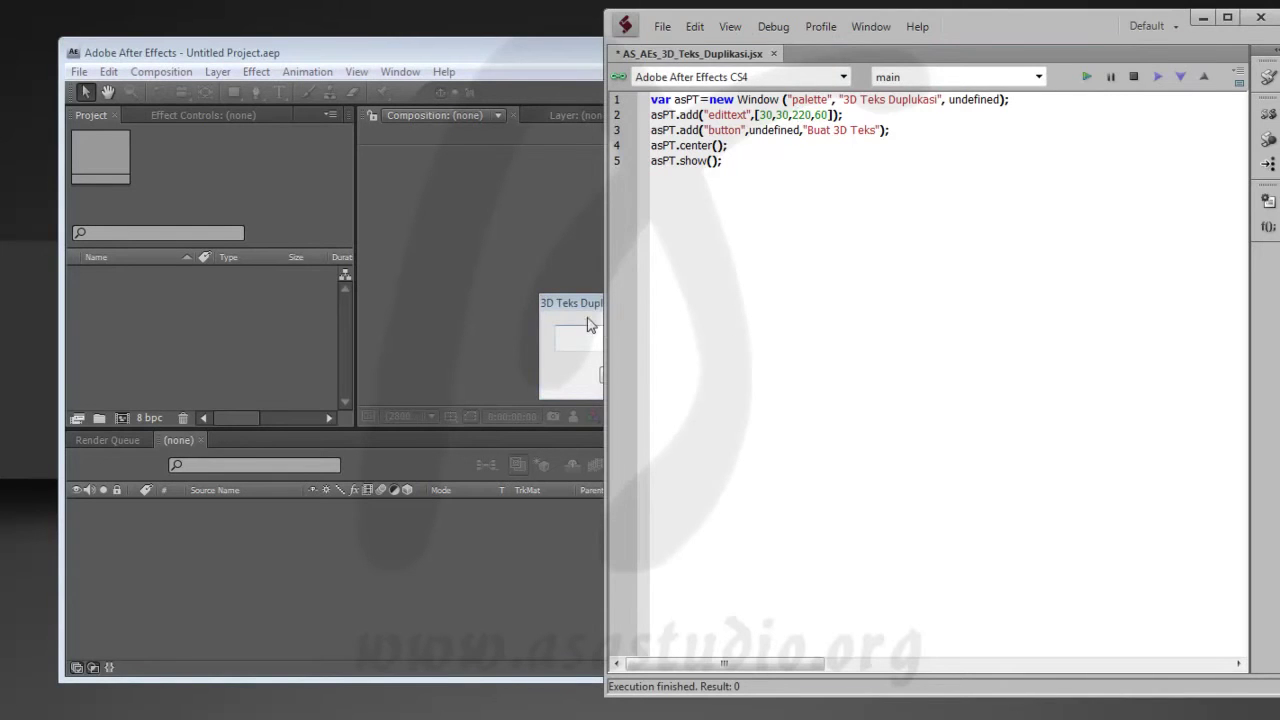
pyautogui.click(588, 311)
pyautogui.moveTo(637, 303); pyautogui.dragTo(413, 293)
# - Change the text field height value to 40 and test-run the palette
pyautogui.click(376, 334)
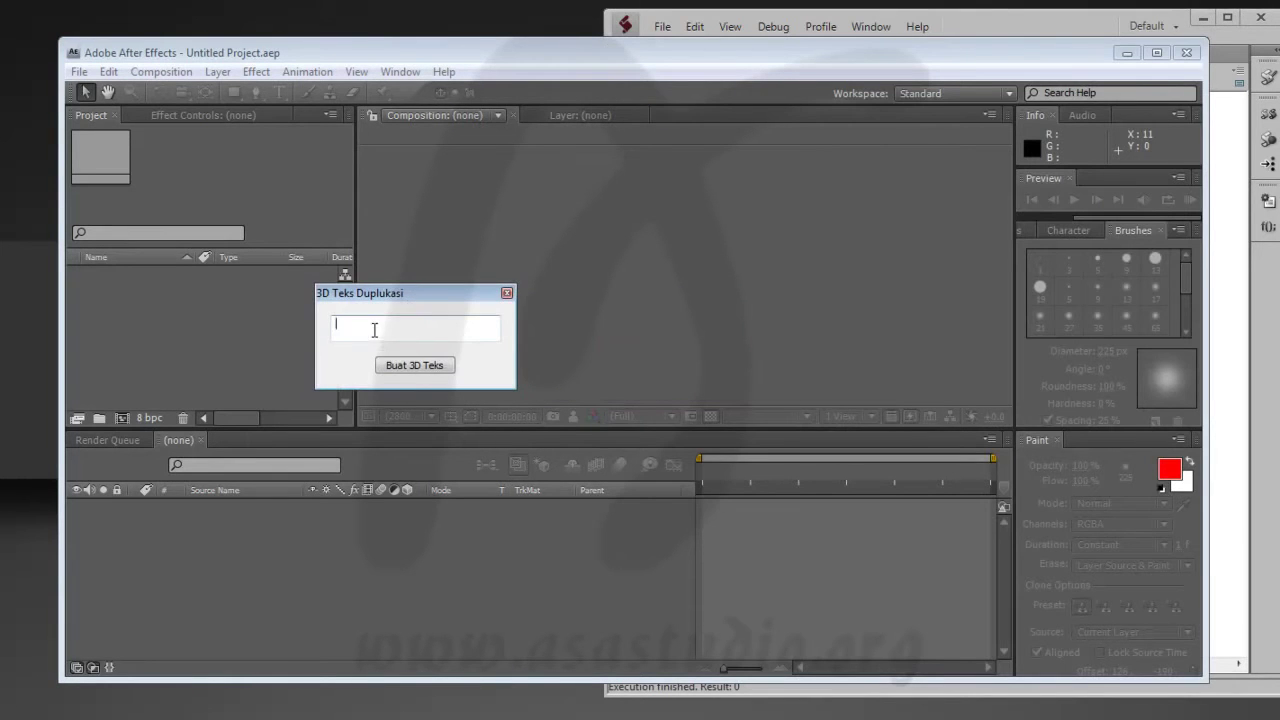
pyautogui.click(507, 293)
pyautogui.click(1035, 25)
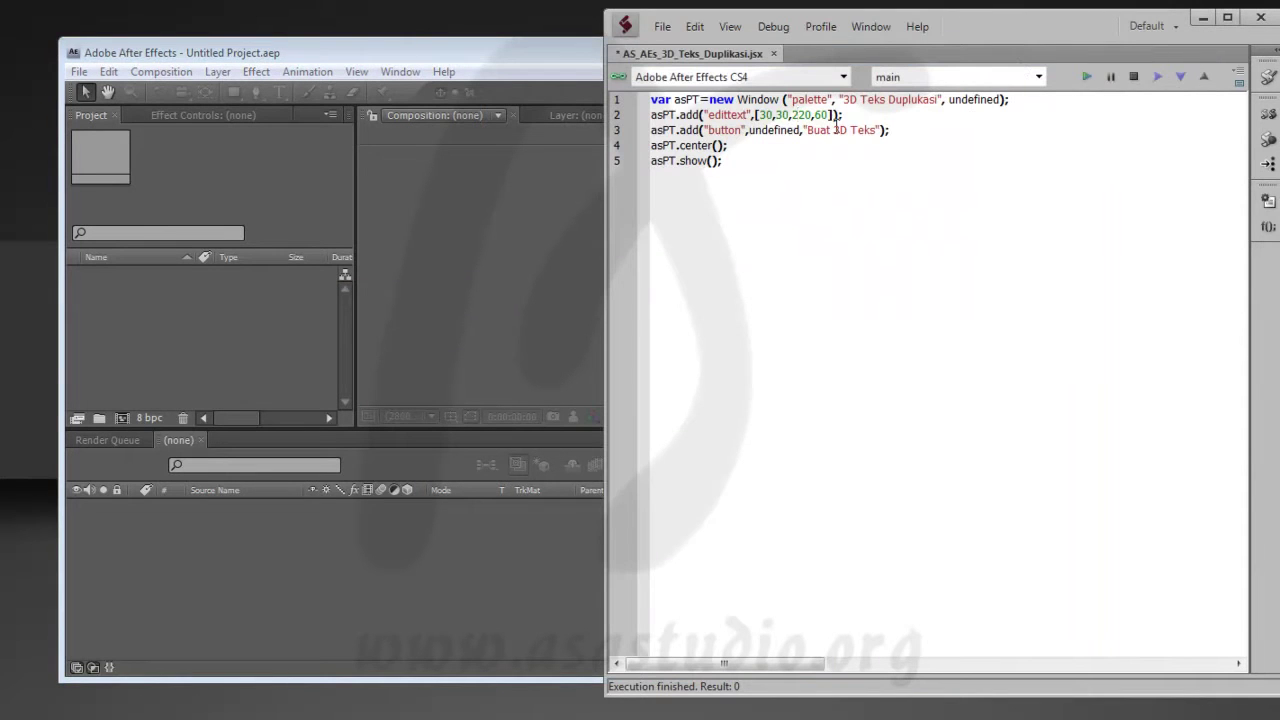
pyautogui.doubleClick(817, 115)
pyautogui.write('40')
pyautogui.click(1087, 77)
pyautogui.click(590, 316)
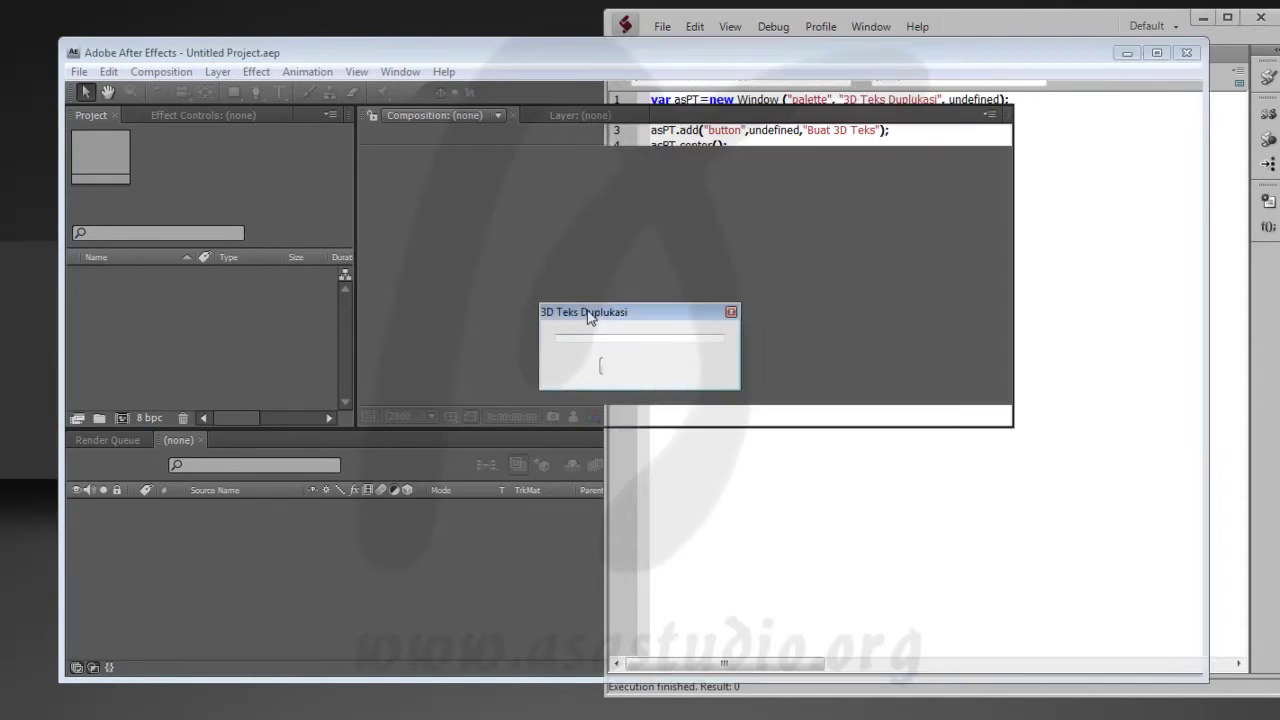
pyautogui.moveTo(634, 318); pyautogui.dragTo(387, 311)
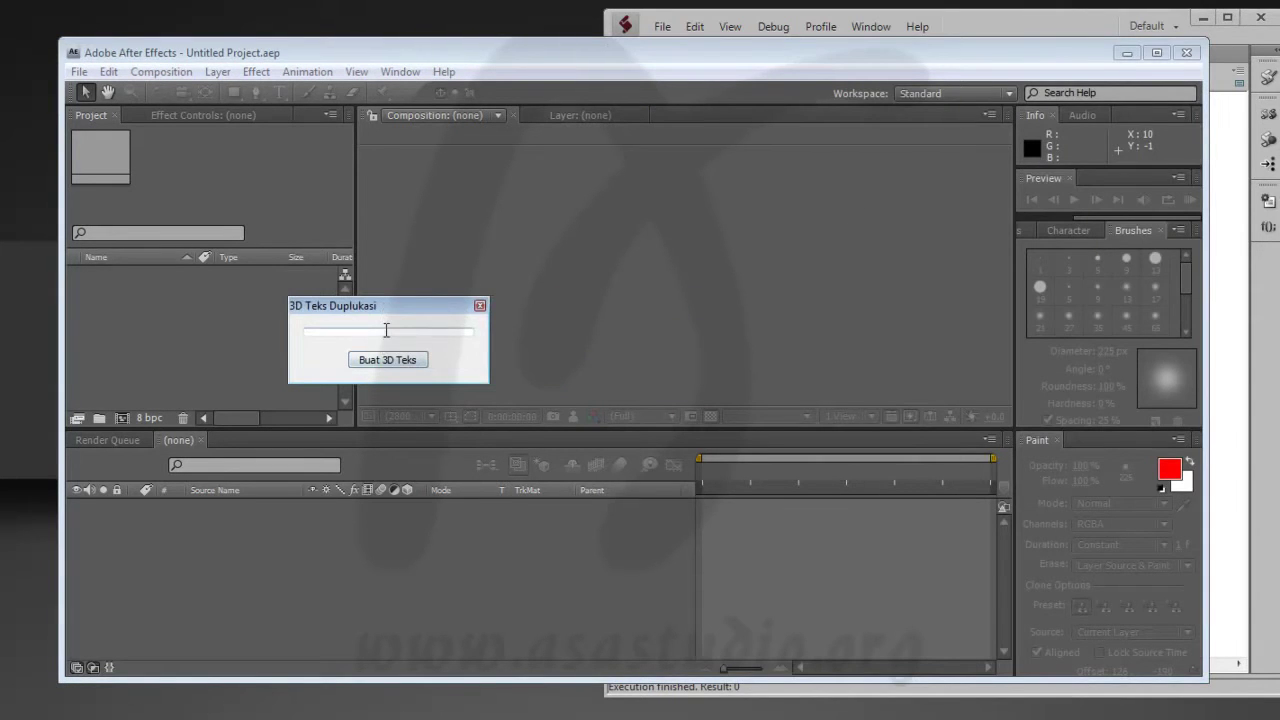
pyautogui.click(480, 305)
# - Make the text field bounds [30,30,220,50] and test the palette's field
pyautogui.click(1073, 25)
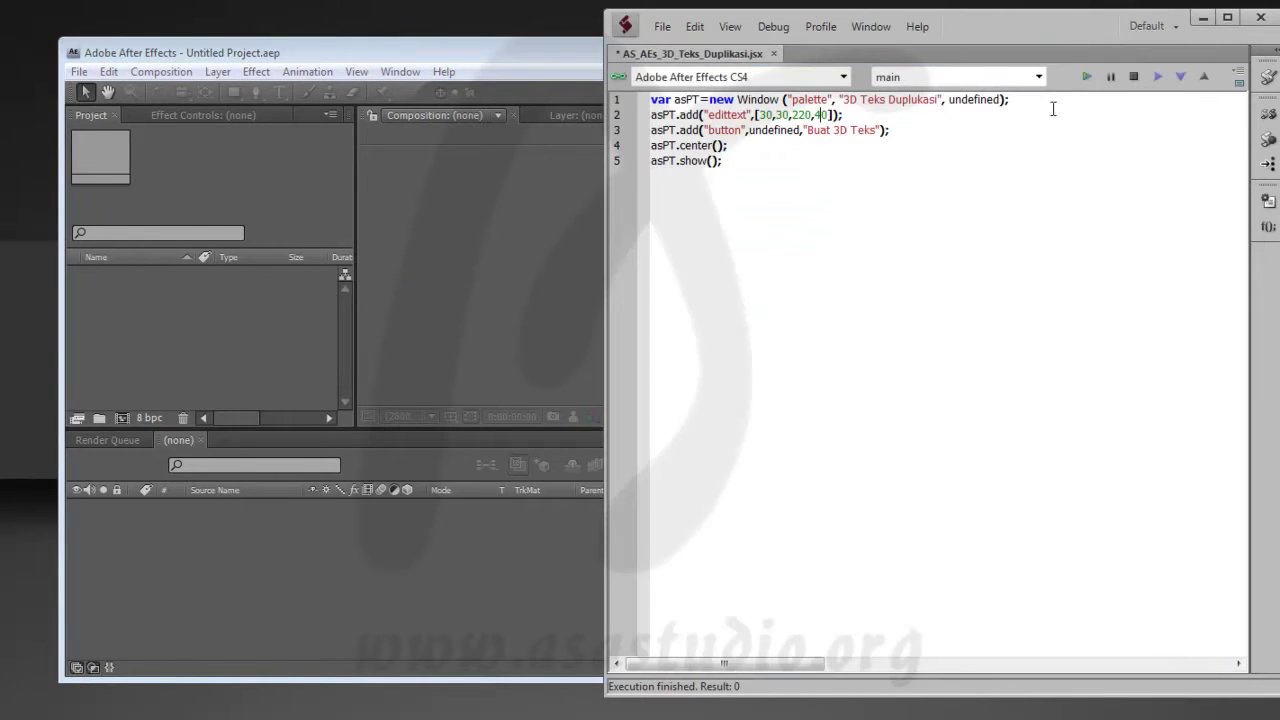
pyautogui.moveTo(812, 115)
pyautogui.mouseDown()
pyautogui.moveTo(842, 115)
pyautogui.moveTo(823, 115)
pyautogui.mouseUp()
pyautogui.click(818, 115)
pyautogui.write('5')
pyautogui.click(1086, 77)
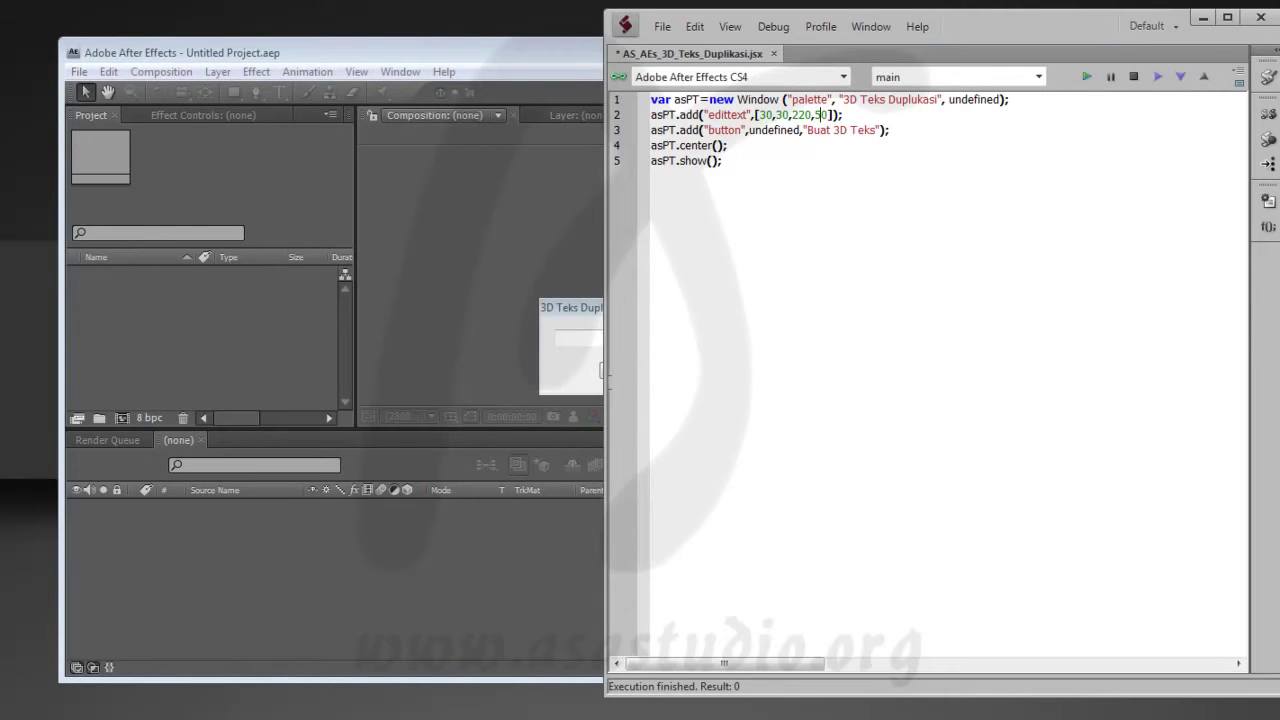
pyautogui.click(586, 318)
pyautogui.moveTo(631, 318); pyautogui.dragTo(500, 316)
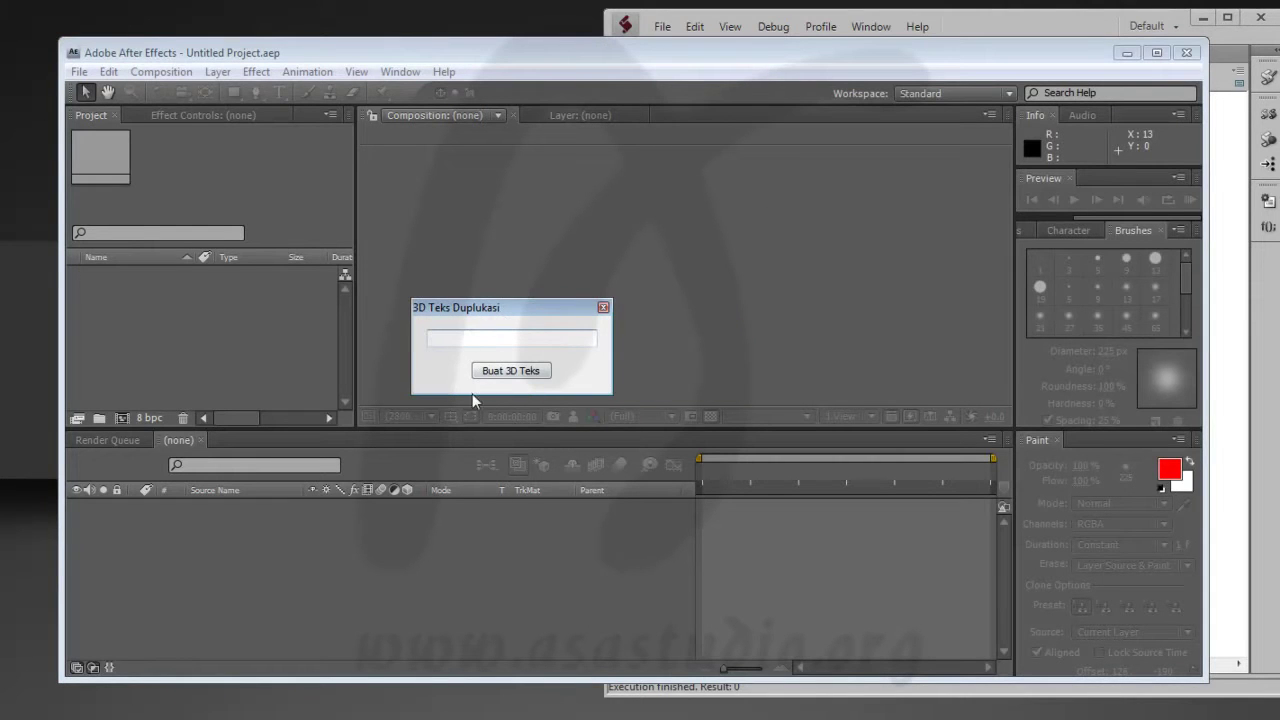
pyautogui.click(447, 337)
pyautogui.click(603, 308)
# - Correct the palette title from Duplukasi to '3D Teks Duplikasi' and test-run it
pyautogui.click(1039, 29)
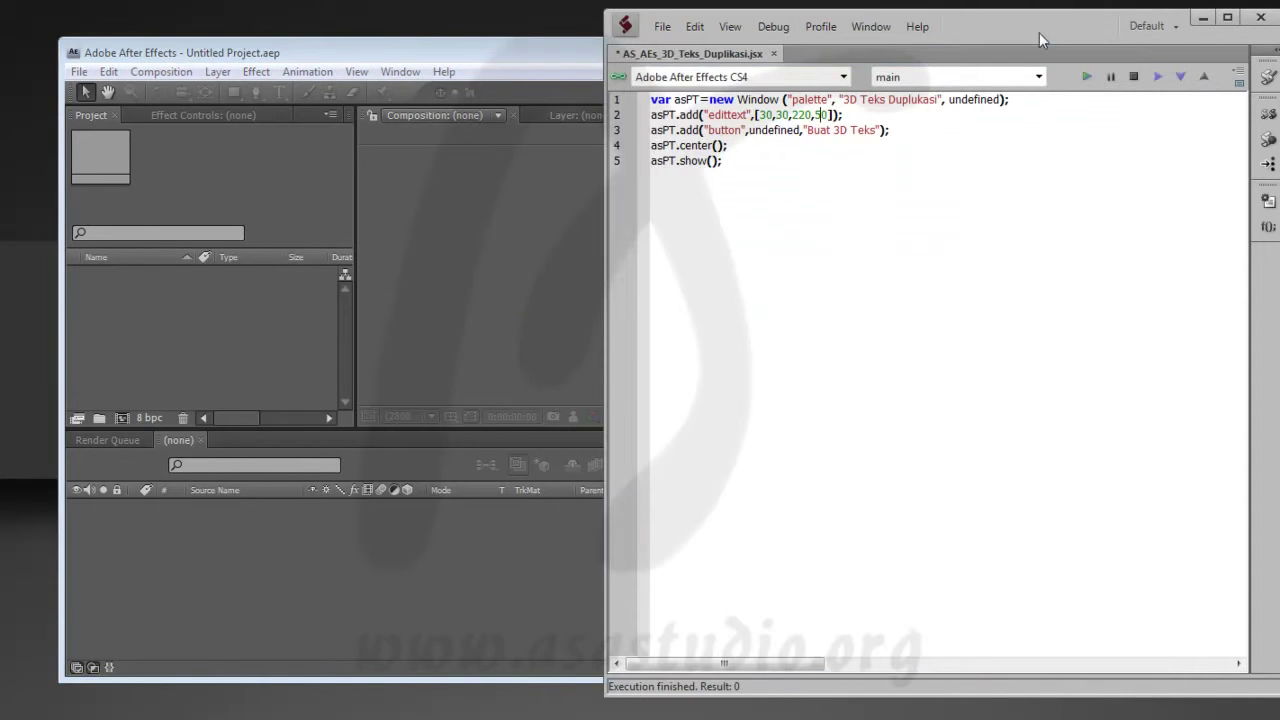
pyautogui.click(913, 101)
pyautogui.write('i')
pyautogui.click(959, 131)
pyautogui.click(1087, 78)
pyautogui.moveTo(620, 307); pyautogui.dragTo(428, 307)
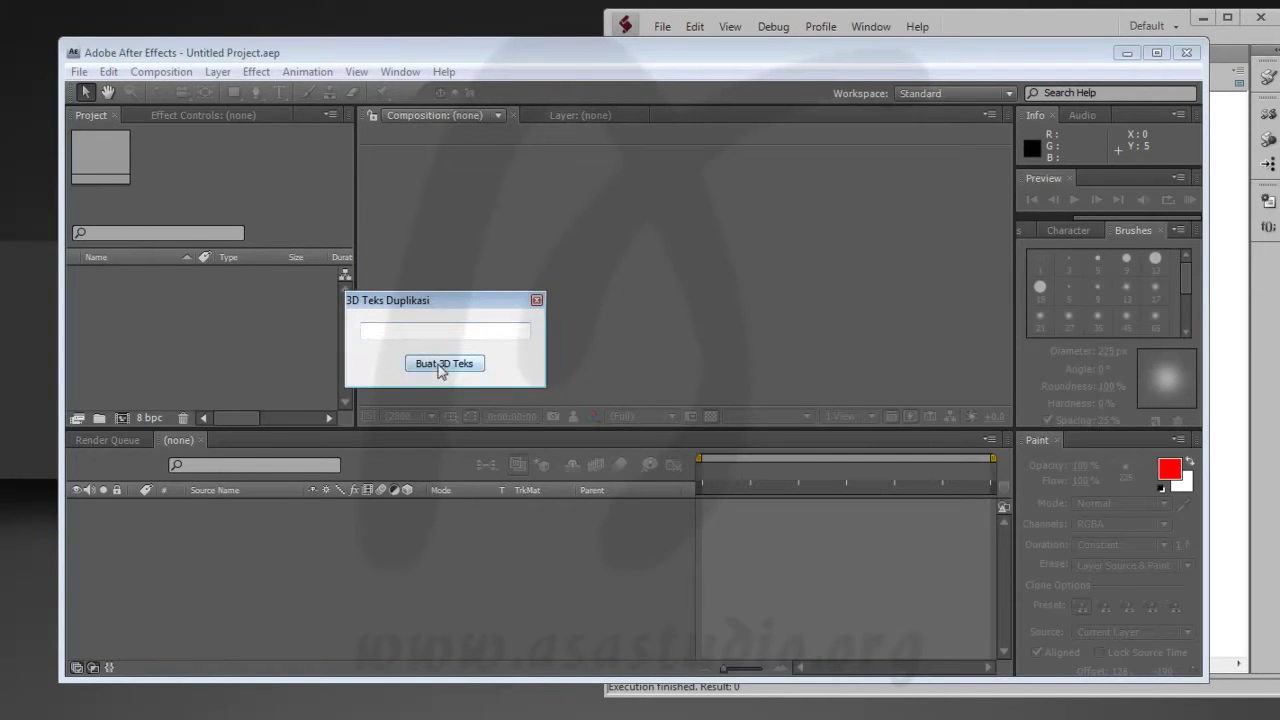
pyautogui.click(537, 301)
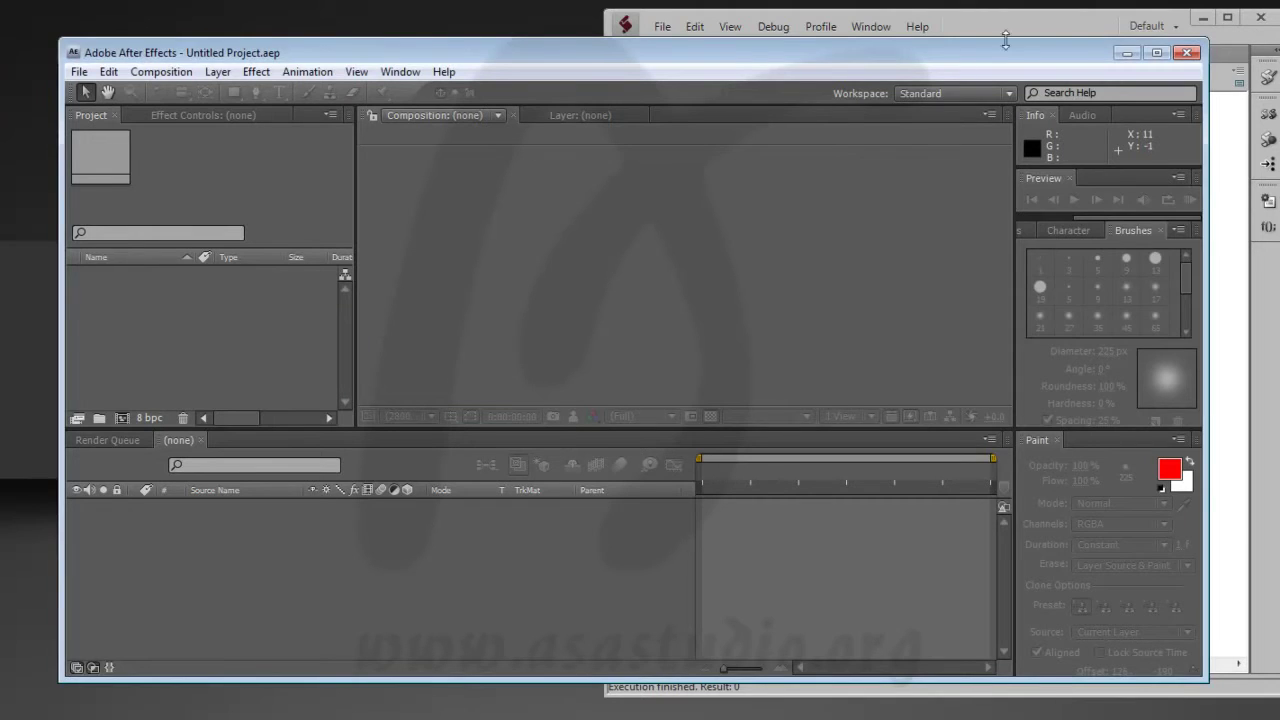
pyautogui.click(1042, 30)
pyautogui.click(936, 131)
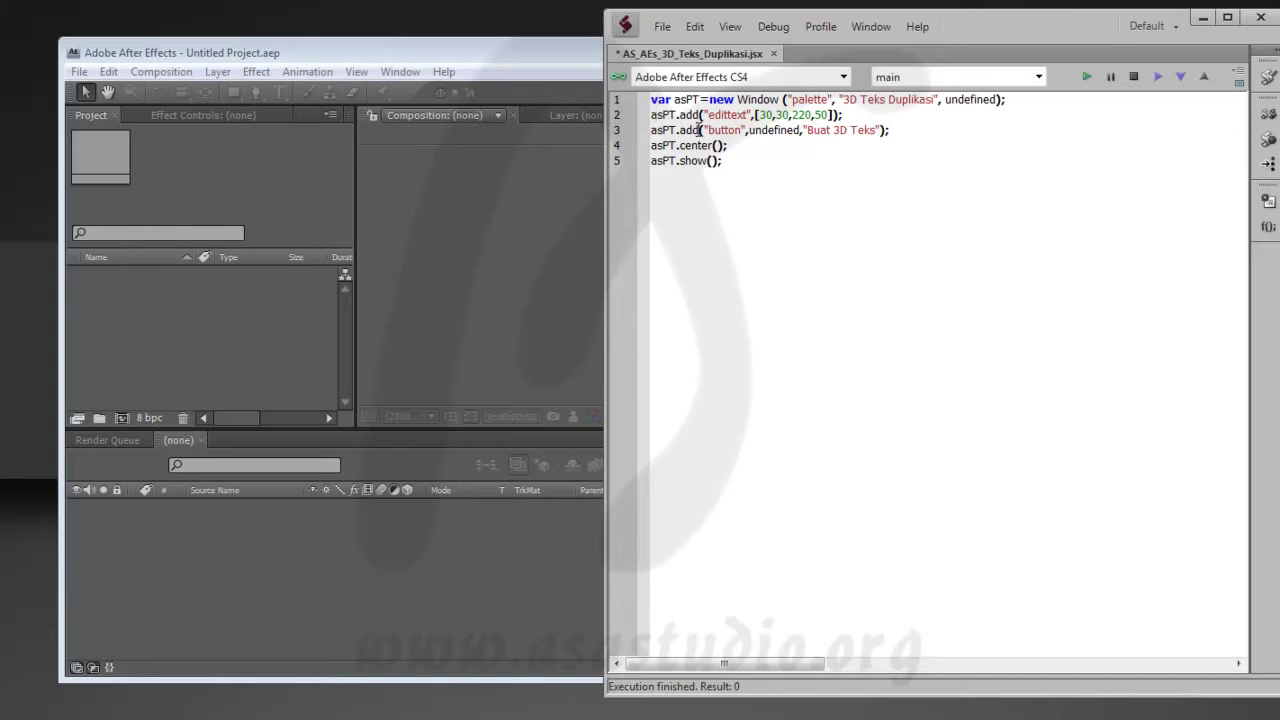
# - Assign the text field to var asaTeks and the button to var asaTombol
pyautogui.write('var')
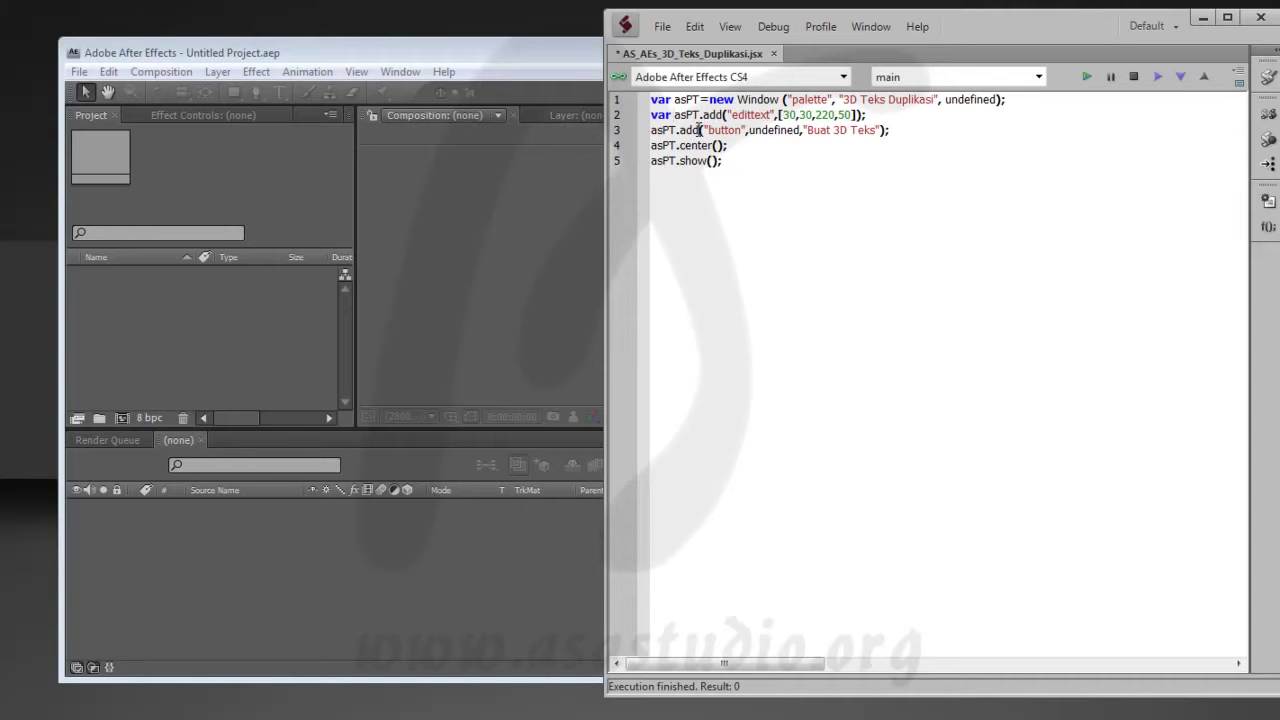
pyautogui.write(' as')
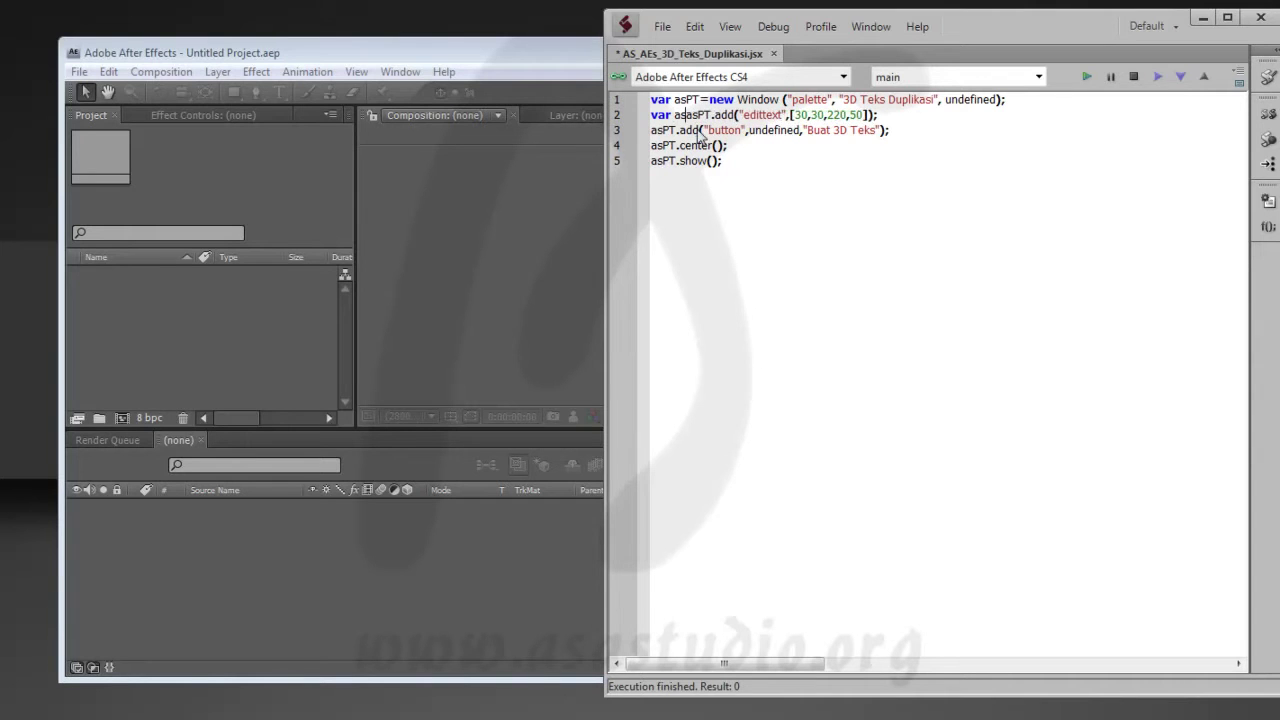
pyautogui.write('aTeks')
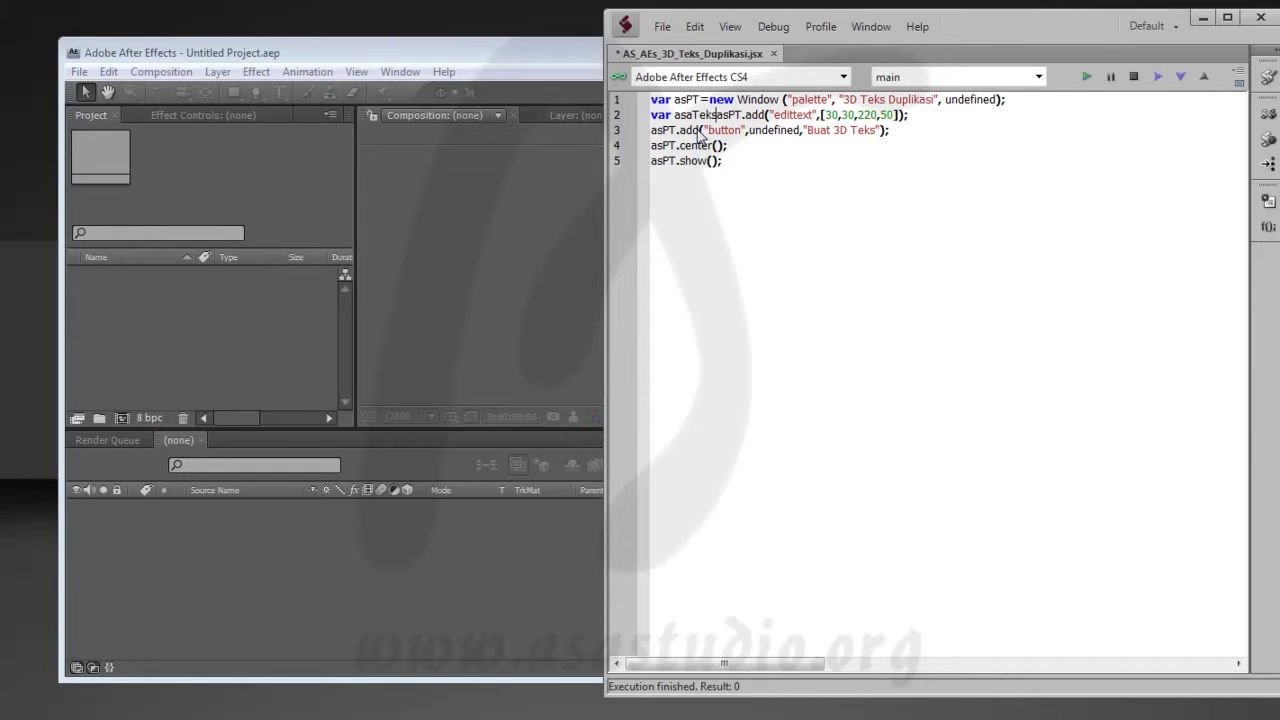
pyautogui.write('=')
pyautogui.press('Down')
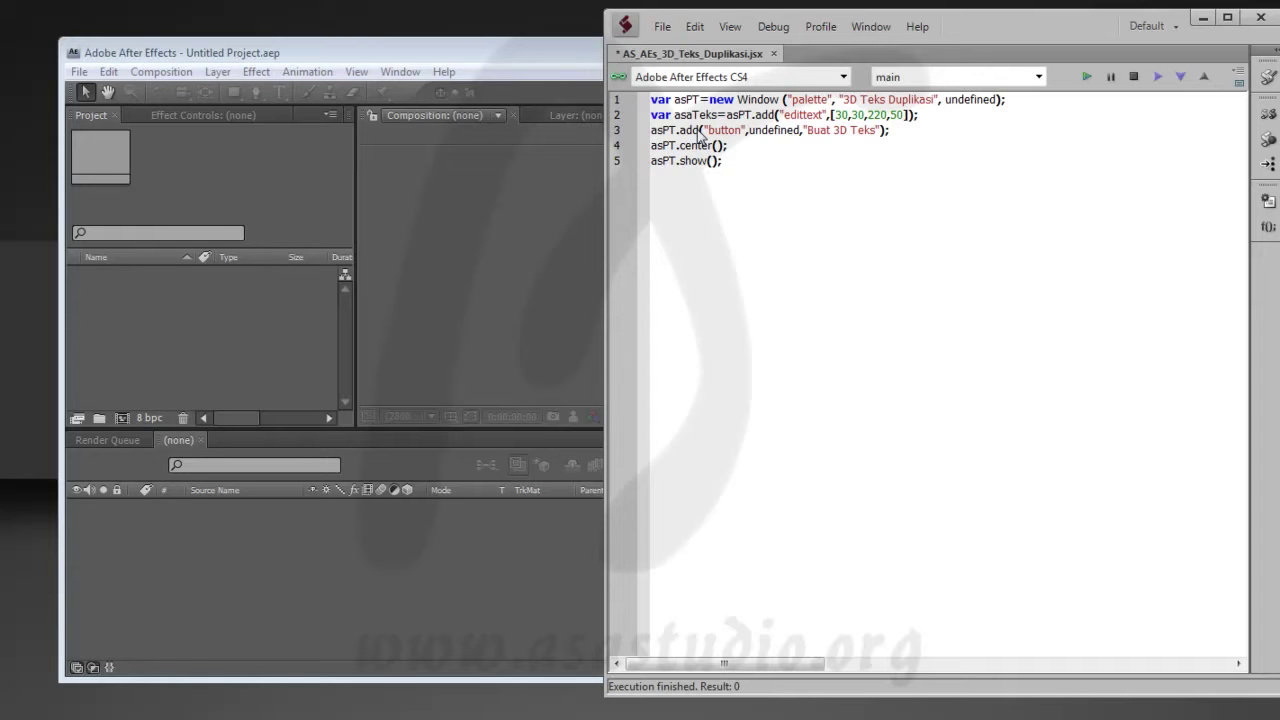
pyautogui.write('var asaB')
pyautogui.hotkey('shift', 'Left')
pyautogui.write('Tombol')
pyautogui.write('=')
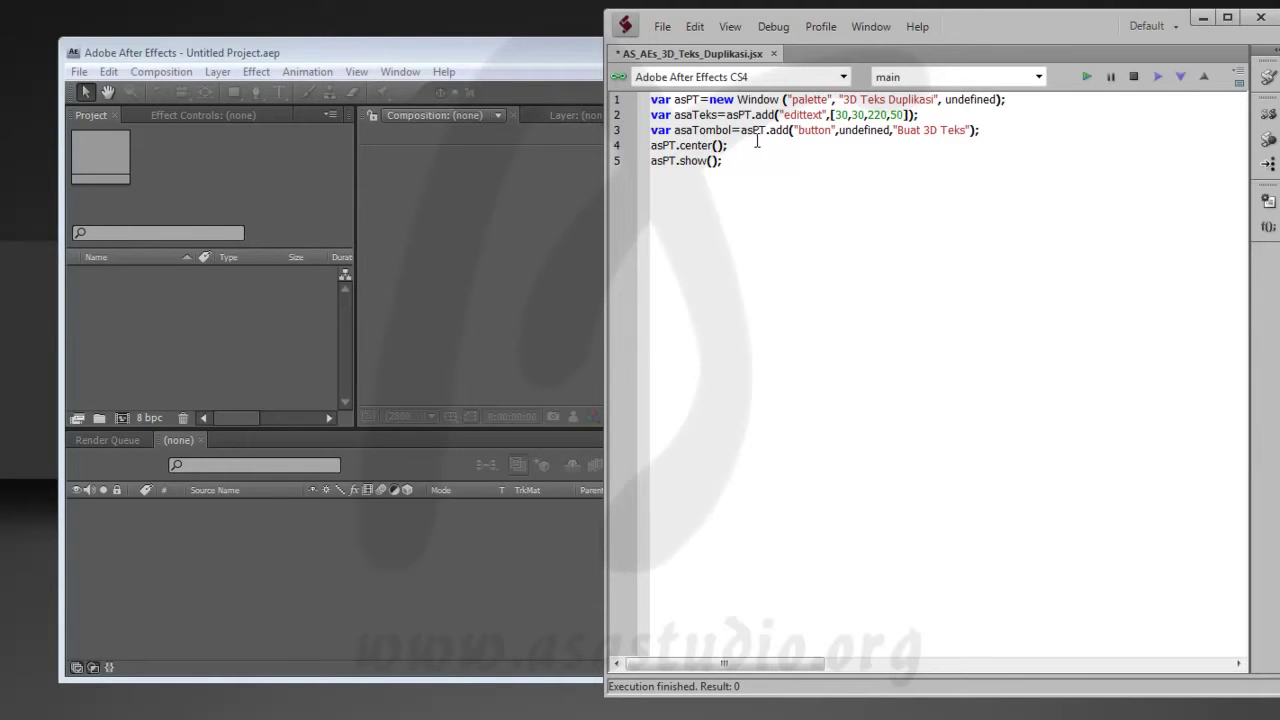
# - Add an empty asaTombol.onClick=function(){} handler on a new line after line 3
pyautogui.click(1000, 130)
pyautogui.press('Return')
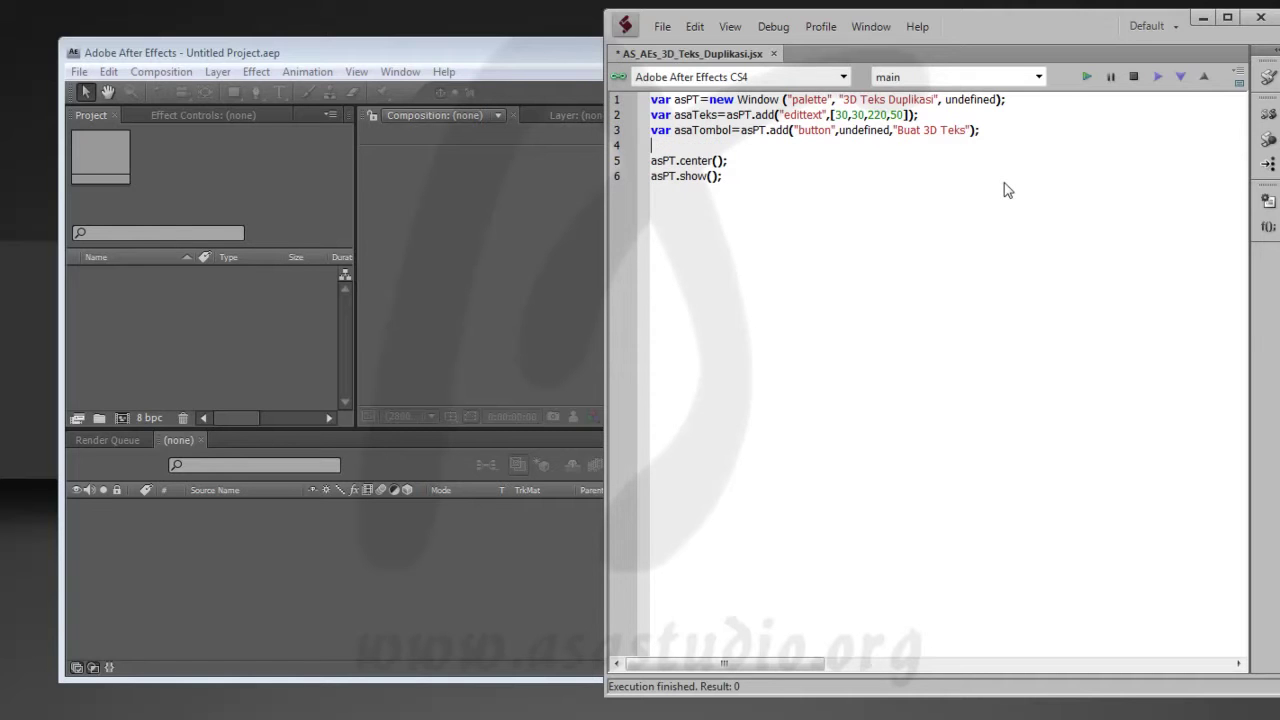
pyautogui.write('asaTombo')
pyautogui.write('l.on')
pyautogui.press('Escape')
pyautogui.write('Click')
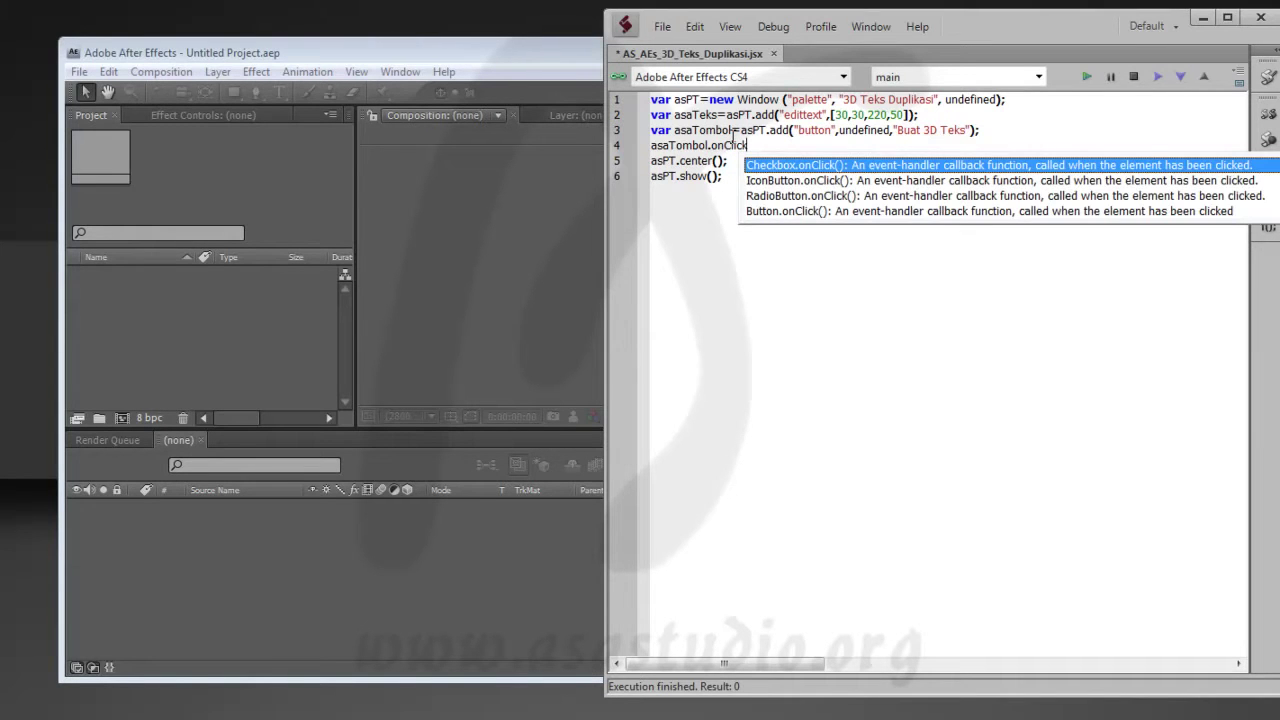
pyautogui.write('=function')
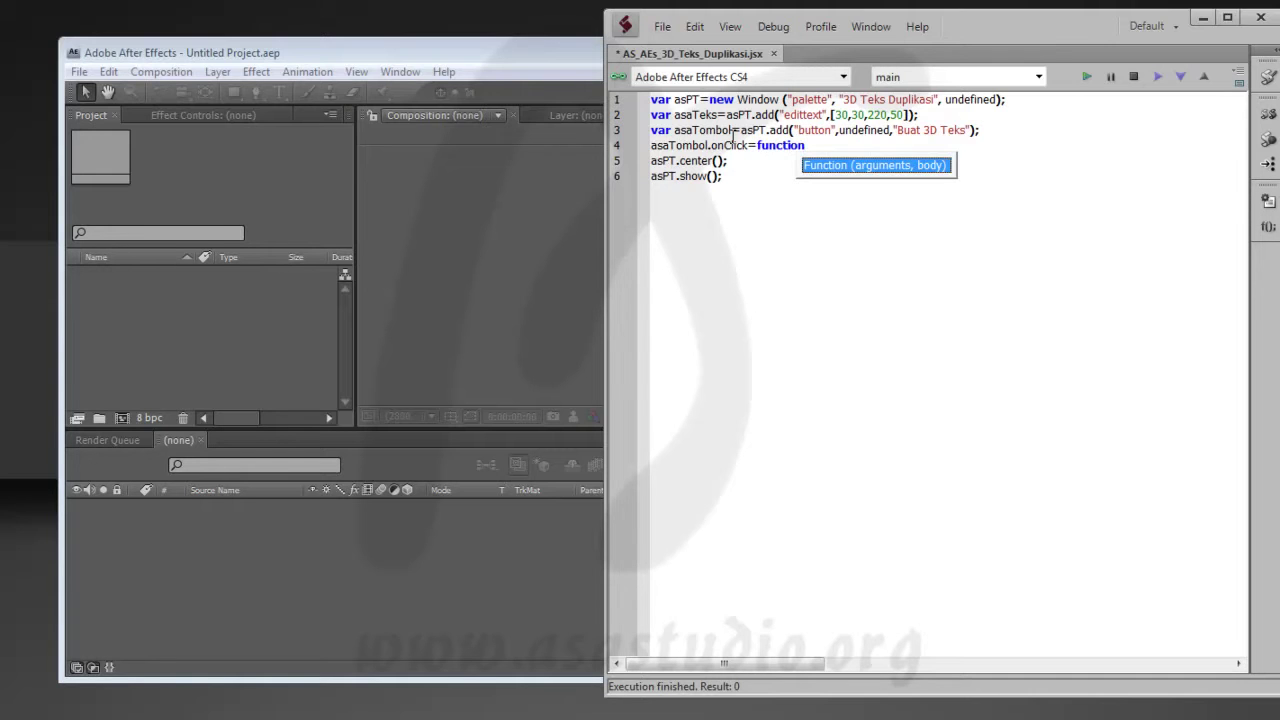
pyautogui.write('()')
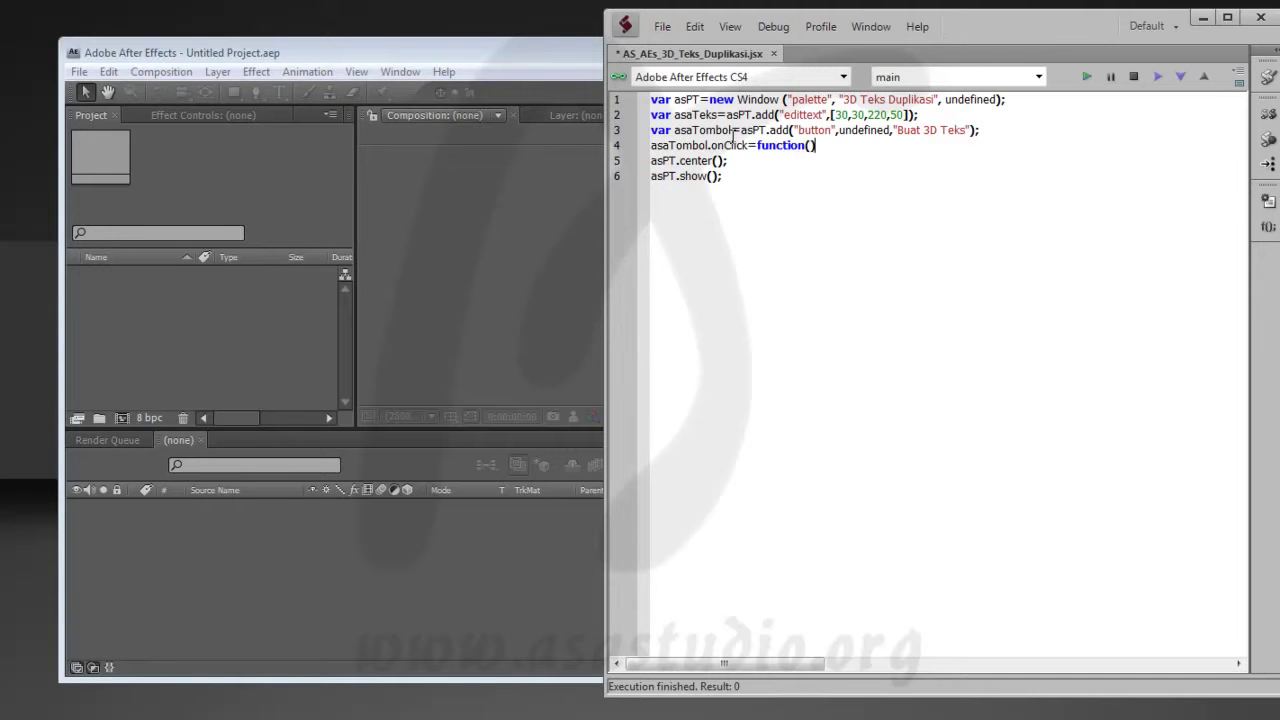
pyautogui.write('{}')
pyautogui.press('Return')
pyautogui.press('Return')
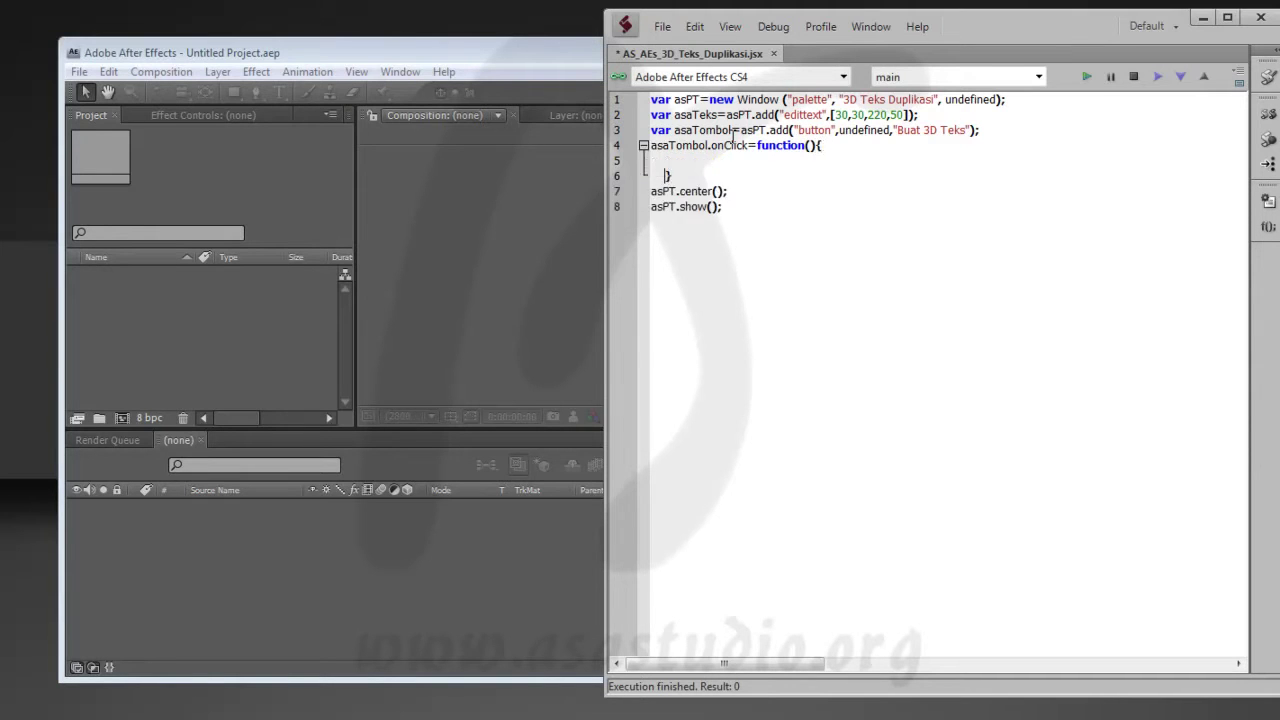
pyautogui.hotkey('shift', 'Left')
pyautogui.hotkey('shift', 'Left')
pyautogui.hotkey('shift', 'Left')
pyautogui.hotkey('shift', 'Left')
pyautogui.hotkey('shift', 'Left')
pyautogui.hotkey('shift', 'Right')
pyautogui.press('BackSpace')
# - Put alert("Test Sukses"); inside the click handler
pyautogui.write('alert();')
pyautogui.press('Left')
pyautogui.press('Left')
pyautogui.write('""')
pyautogui.press('Left')
pyautogui.write('Test Sukses')
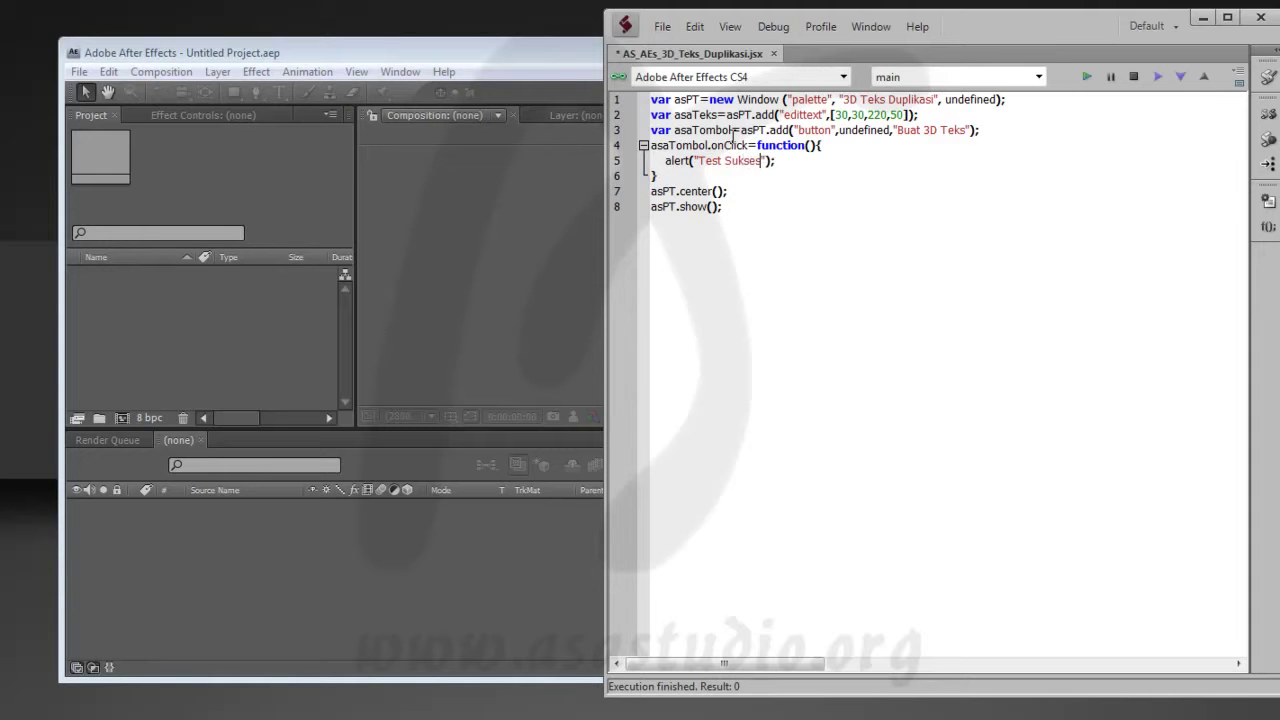
# - Run the palette and press Buat 3D Teks to confirm the Test Sukses alert
pyautogui.click(1086, 75)
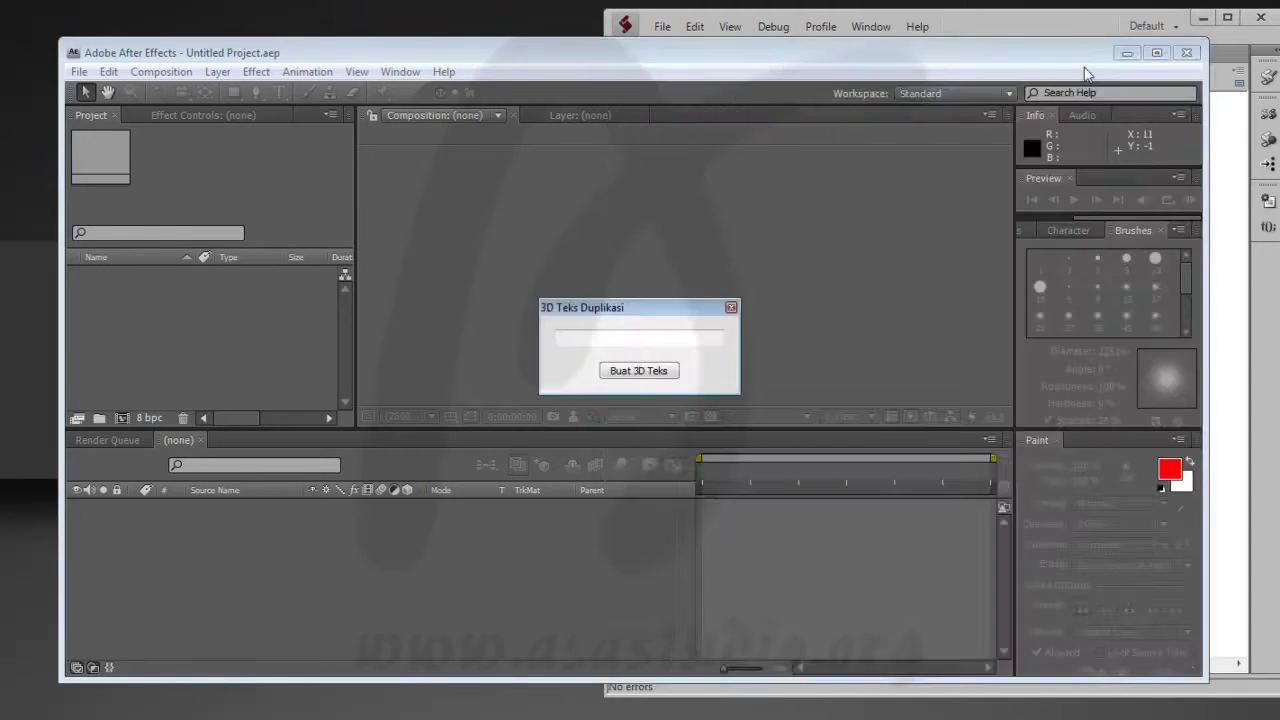
pyautogui.click(583, 316)
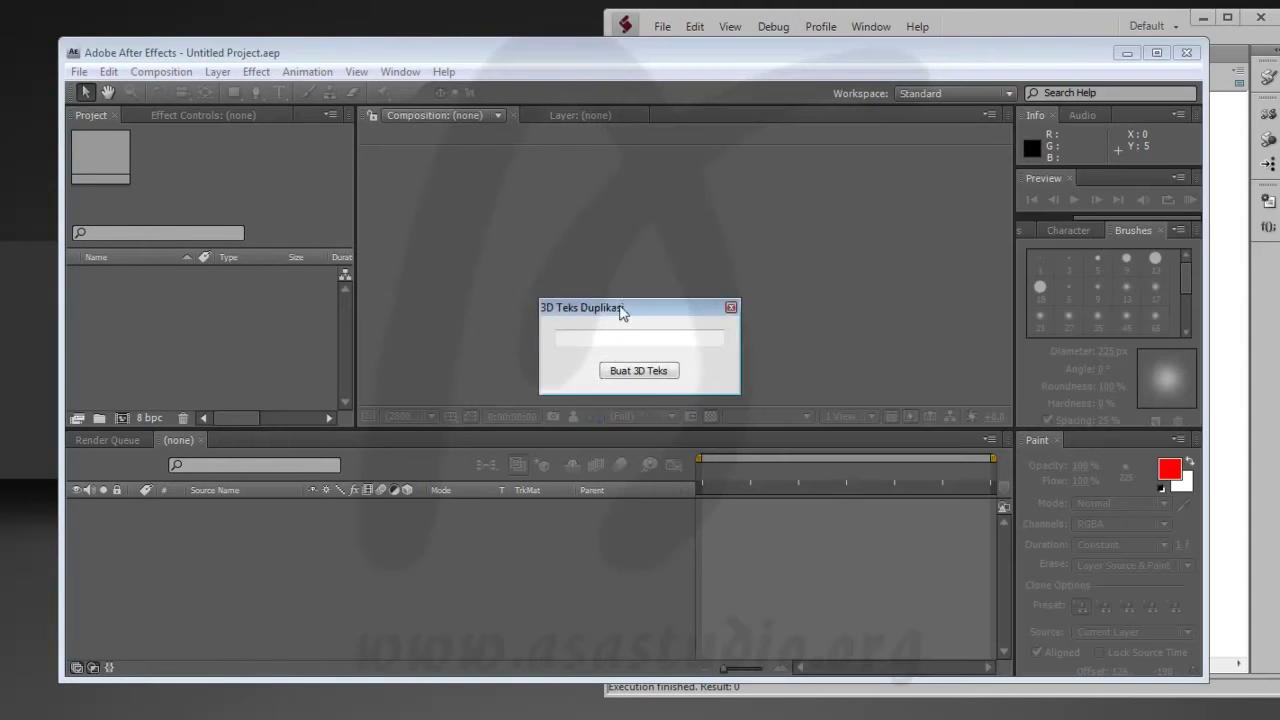
pyautogui.moveTo(623, 308); pyautogui.dragTo(315, 286)
pyautogui.click(326, 356)
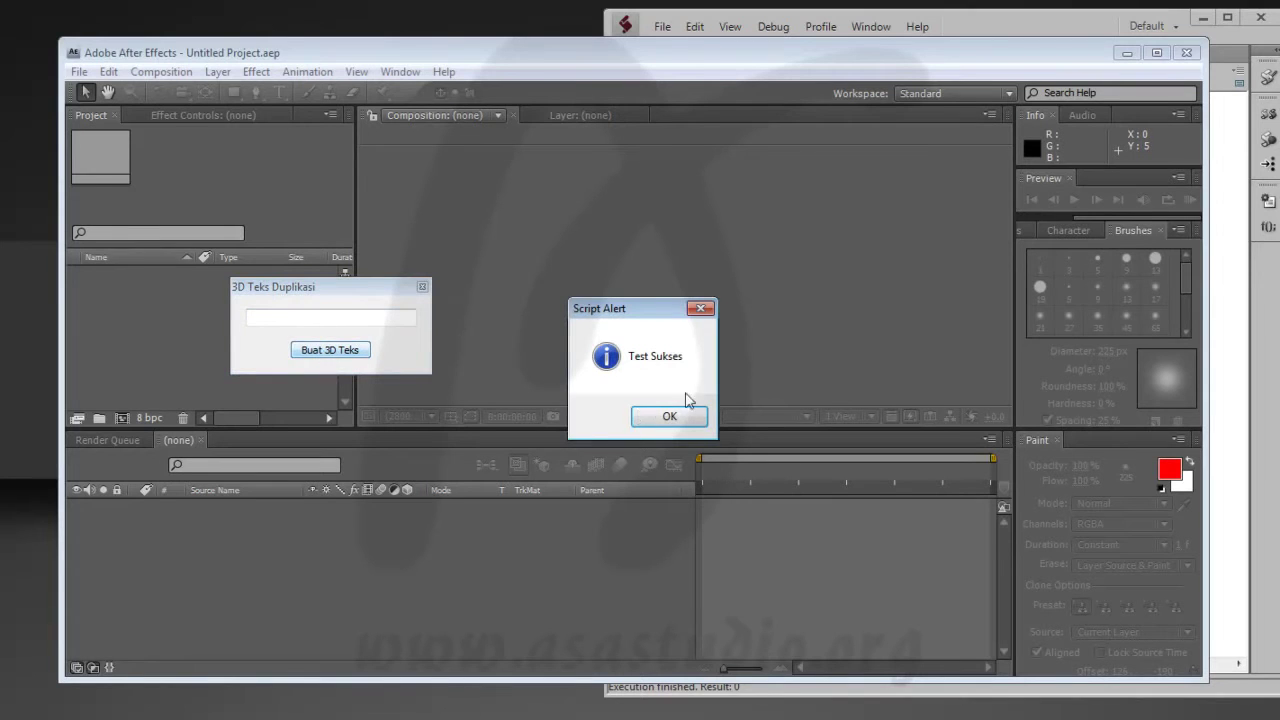
pyautogui.click(670, 418)
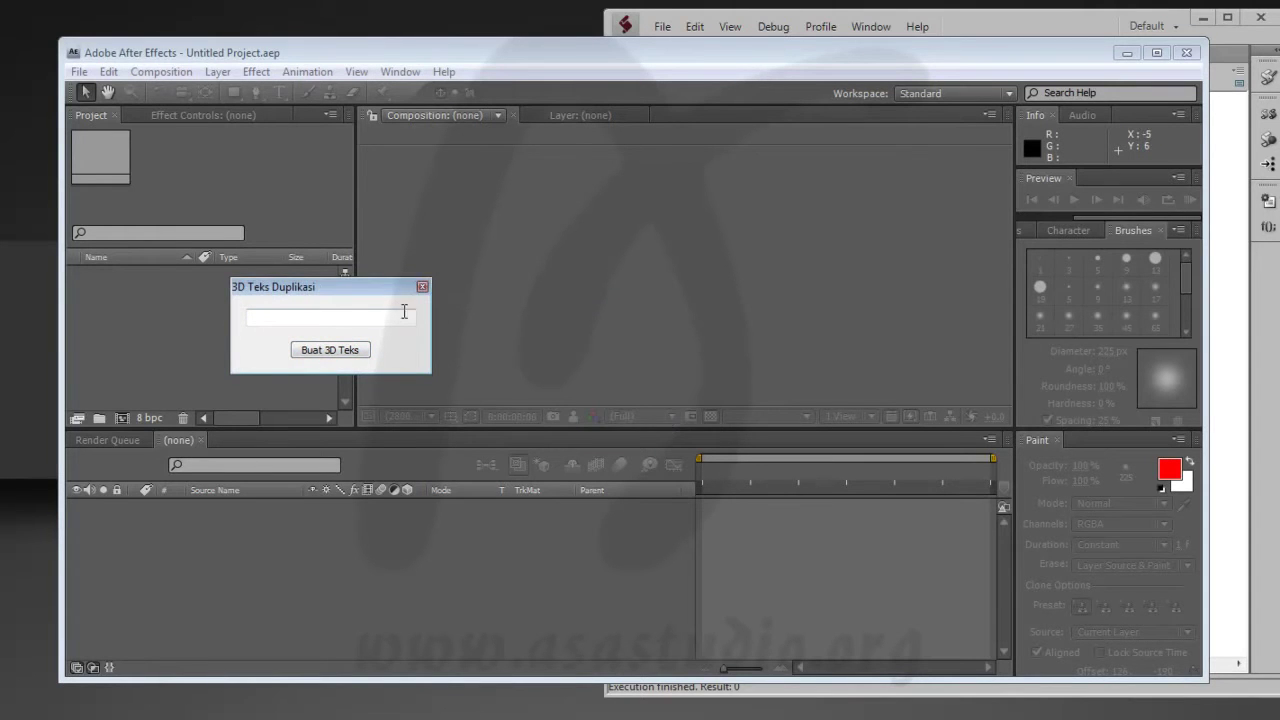
pyautogui.click(422, 287)
pyautogui.click(1005, 26)
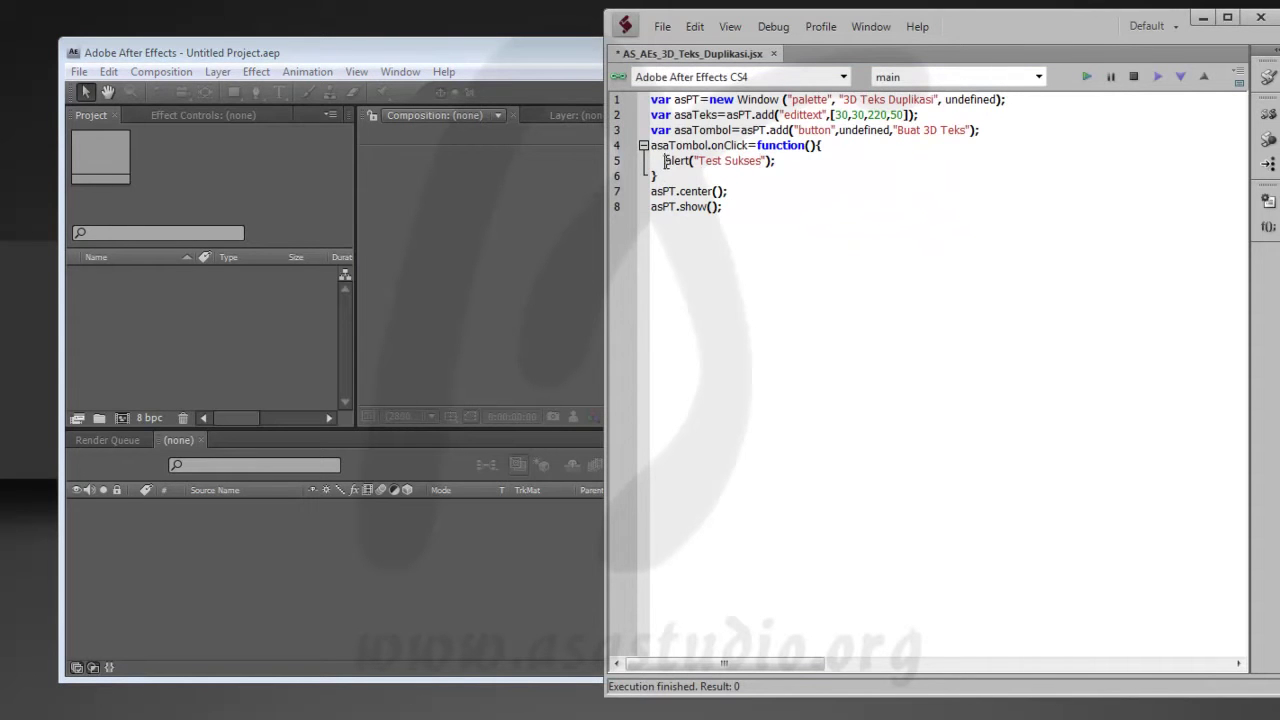
# - Comment out the Test Sukses alert and start an if block testing asaTeks.value
pyautogui.write('//')
pyautogui.press('Return')
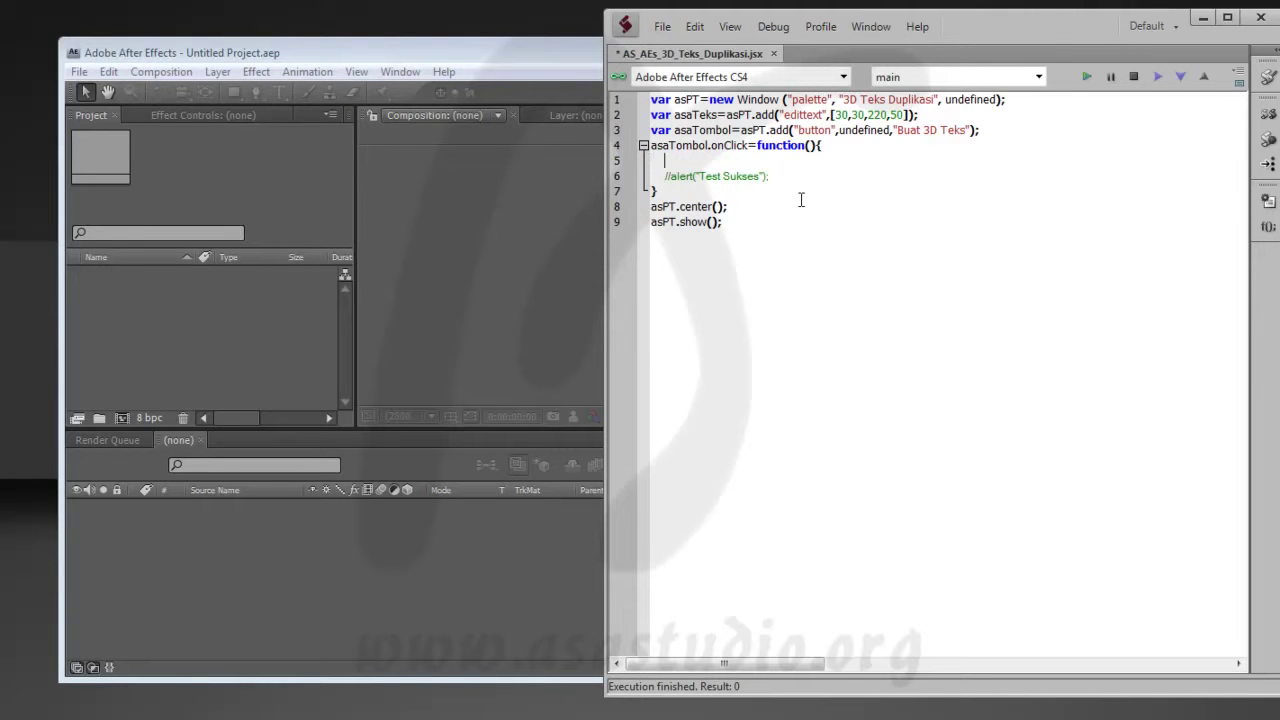
pyautogui.write('if()')
pyautogui.write('{}')
pyautogui.press('Return')
pyautogui.press('Return')
pyautogui.hotkey('shift', 'Left')
pyautogui.hotkey('shift', 'Left')
pyautogui.hotkey('shift', 'Left')
pyautogui.press('BackSpace')
pyautogui.press('Right')
pyautogui.press('Right')
pyautogui.press('Right')
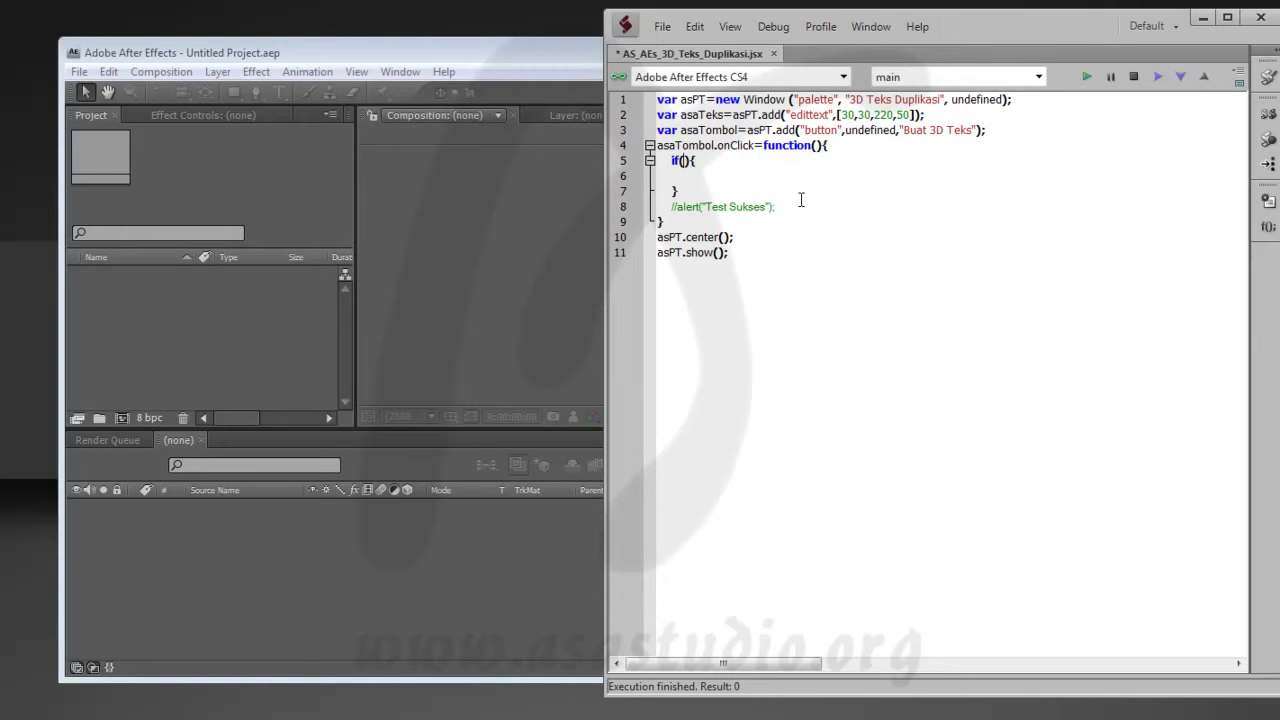
pyautogui.write('asaTeks.')
pyautogui.write('va')
pyautogui.write('l')
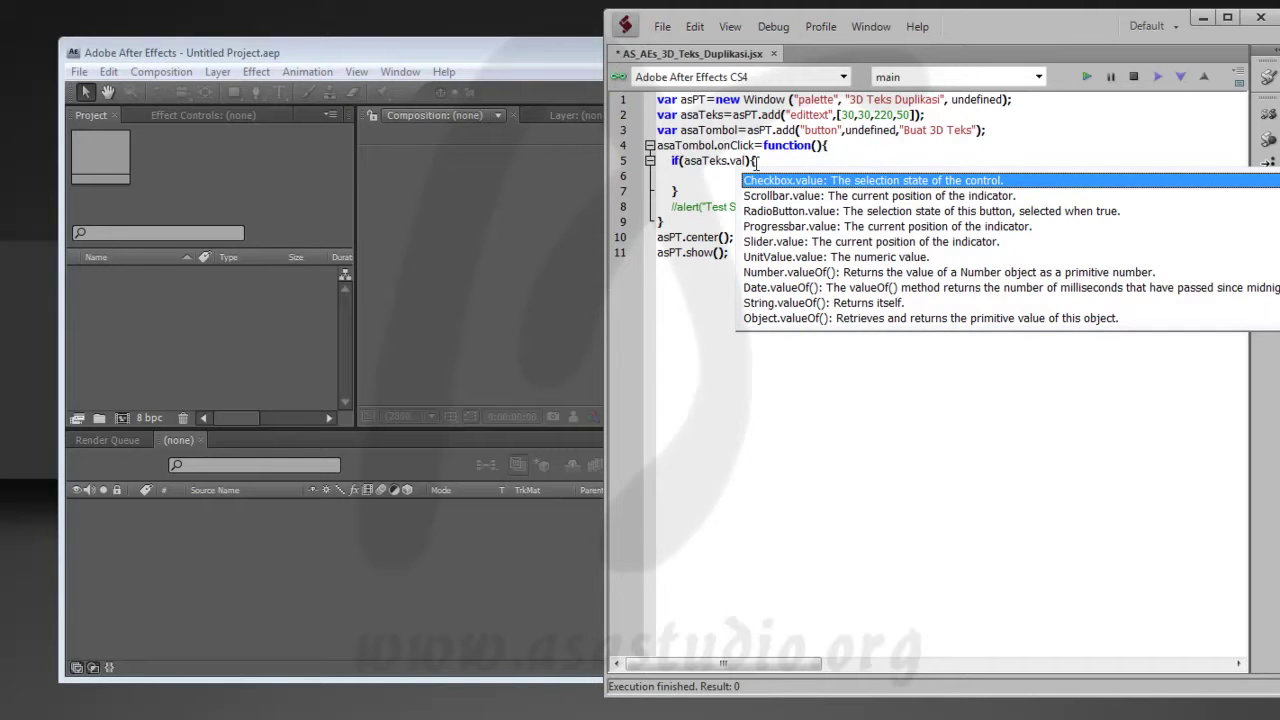
pyautogui.press('Return')
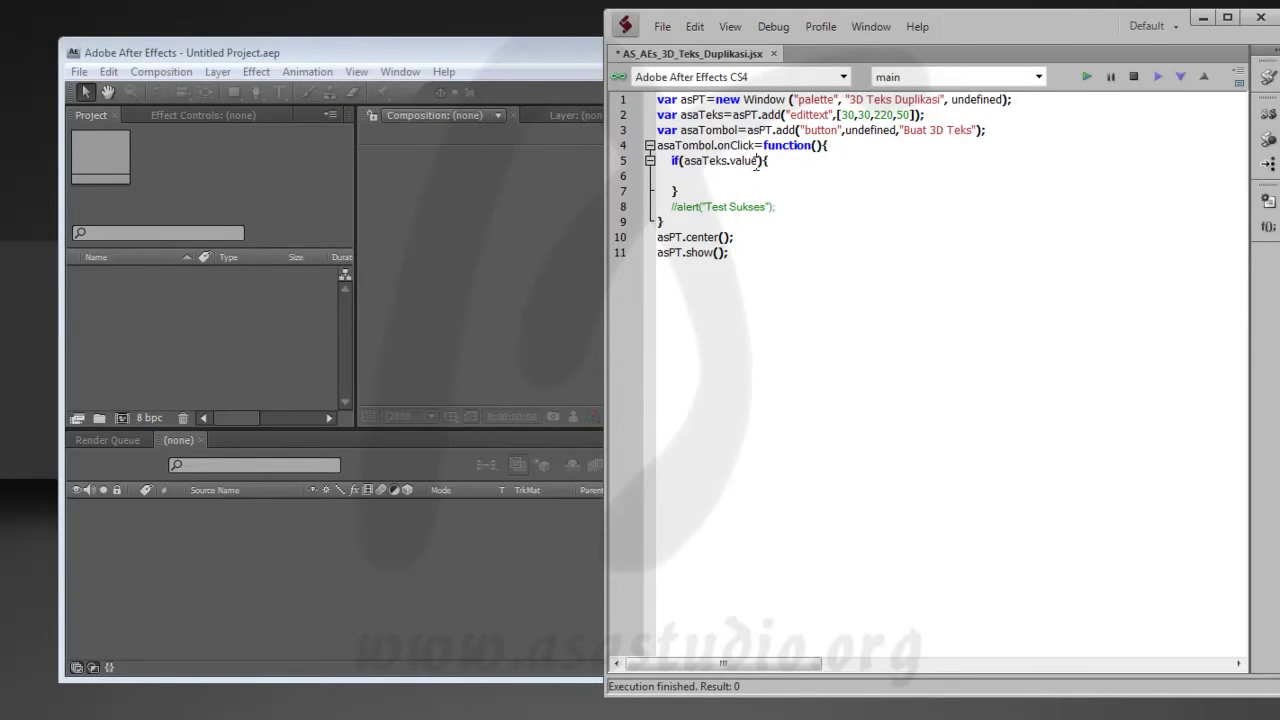
# - Complete the != "" condition with an else alert "Anda harus mengisi Teks!!!" and run it
pyautogui.hotkey('ctrl', 'space')
pyautogui.write('==')
pyautogui.write('""')
pyautogui.doubleClick(758, 162)
pyautogui.write('!=""){  }')
pyautogui.write('else')
pyautogui.write('{}')
pyautogui.press('Return')
pyautogui.press('Return')
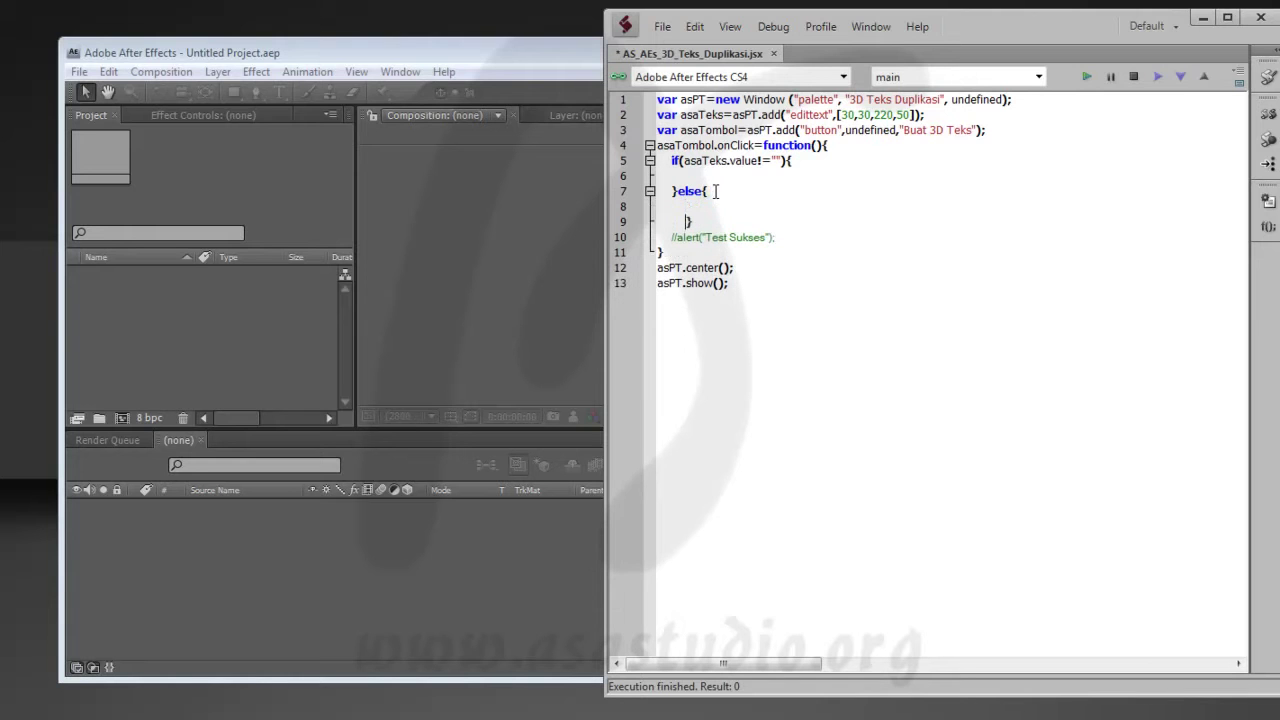
pyautogui.press('BackSpace')
pyautogui.write('ale')
pyautogui.write('rt')
pyautogui.write('();')
pyautogui.write('"')
pyautogui.write('Anda ')
pyautogui.write('harus')
pyautogui.write(' mengisi ')
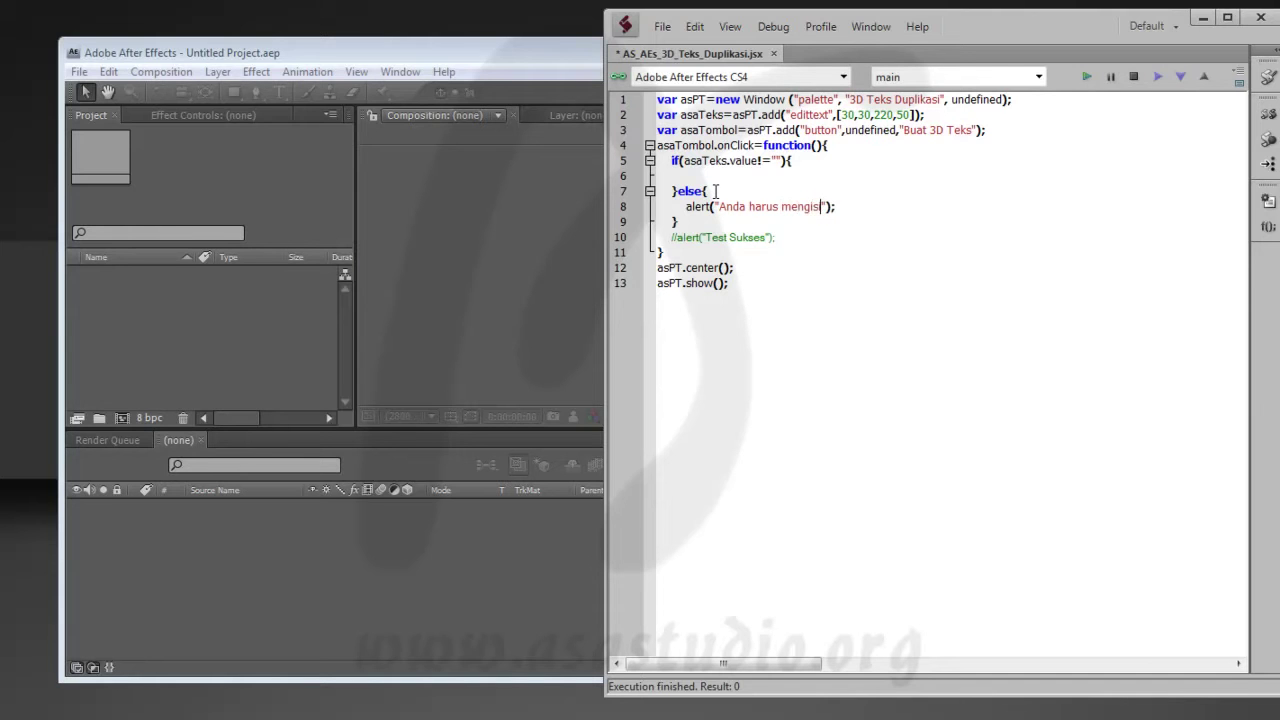
pyautogui.write('Teks')
pyautogui.write('!!!')
pyautogui.click(1086, 77)
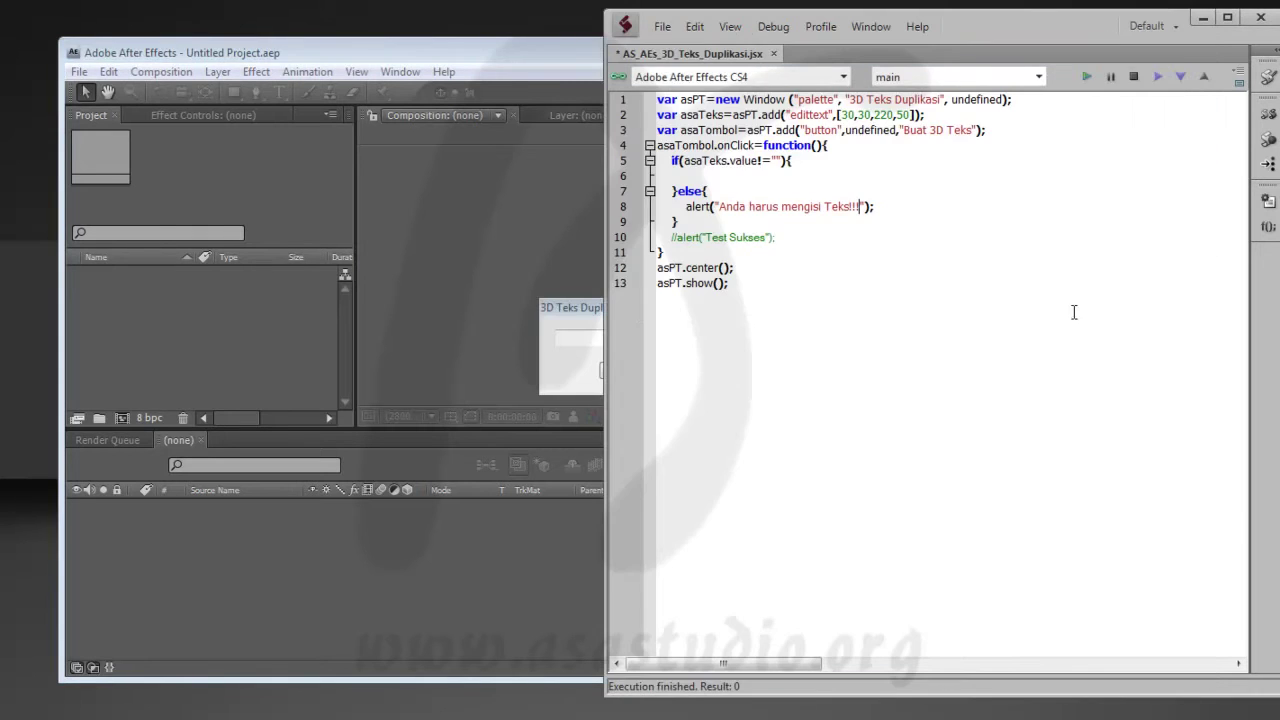
pyautogui.click(586, 308)
pyautogui.moveTo(646, 306); pyautogui.dragTo(334, 298)
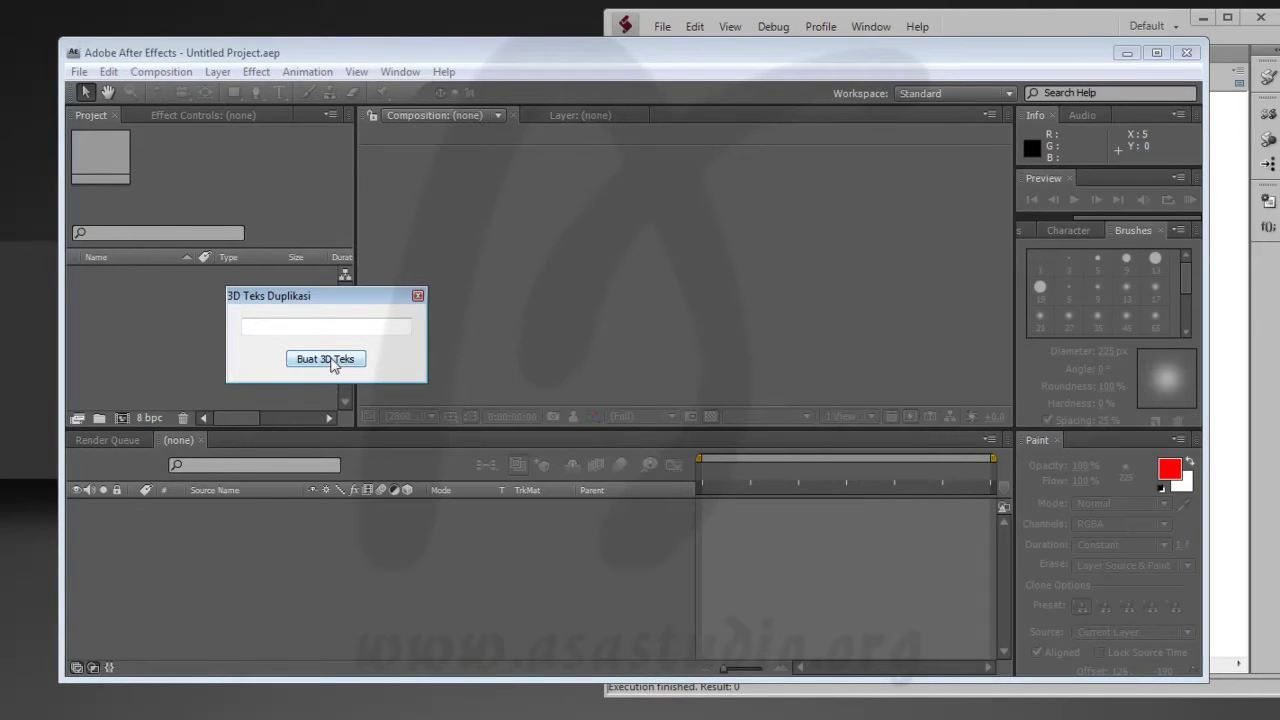
# - Uncomment the line 10 alert and replace its "Test Sukses" message with asaTeks.value
pyautogui.click(759, 162)
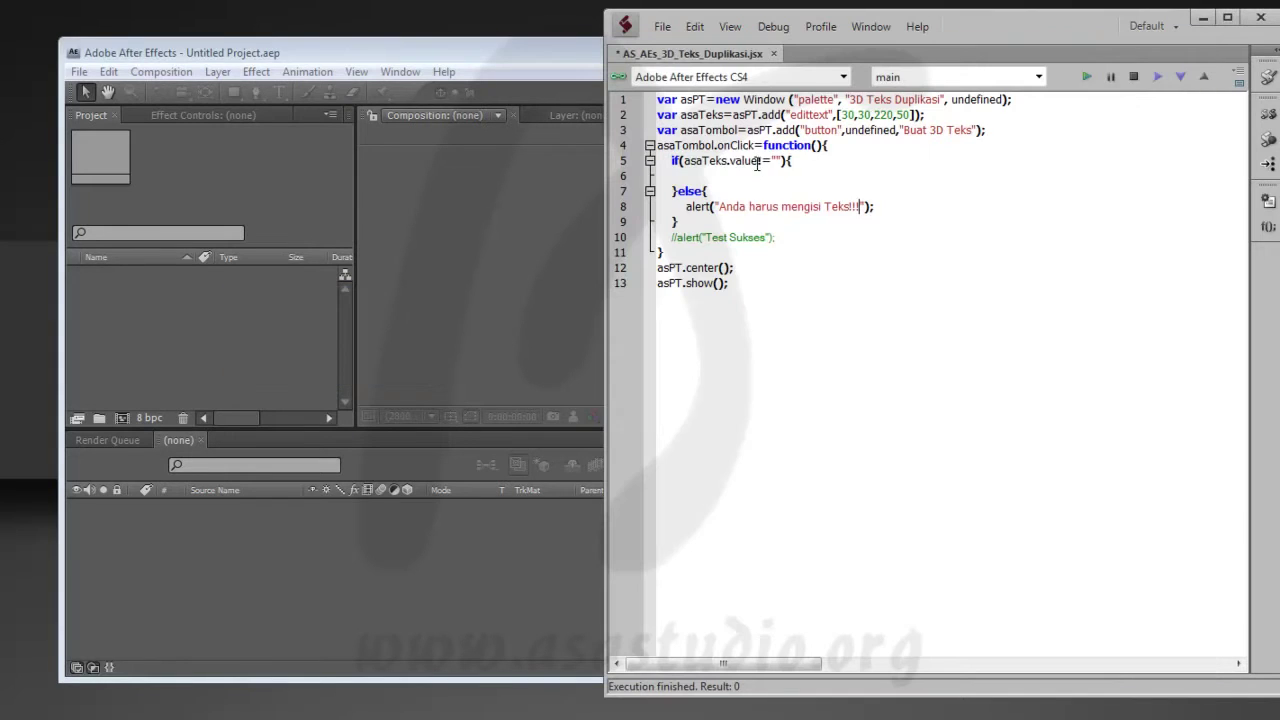
pyautogui.click(774, 160)
pyautogui.click(671, 237)
pyautogui.hotkey('shift', 'Right')
pyautogui.hotkey('shift', 'Right')
pyautogui.press('Delete')
pyautogui.moveTo(757, 160); pyautogui.dragTo(683, 161)
pyautogui.hotkey('ctrl', 'c')
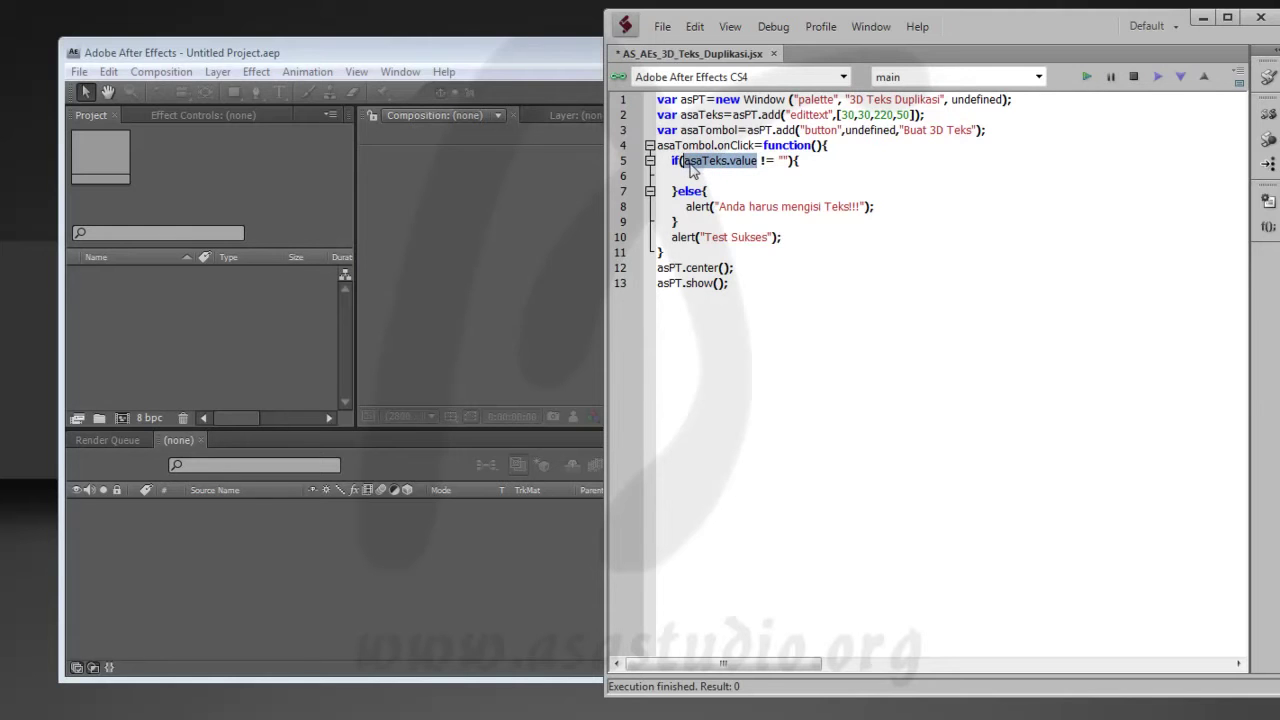
pyautogui.moveTo(701, 237); pyautogui.dragTo(773, 236)
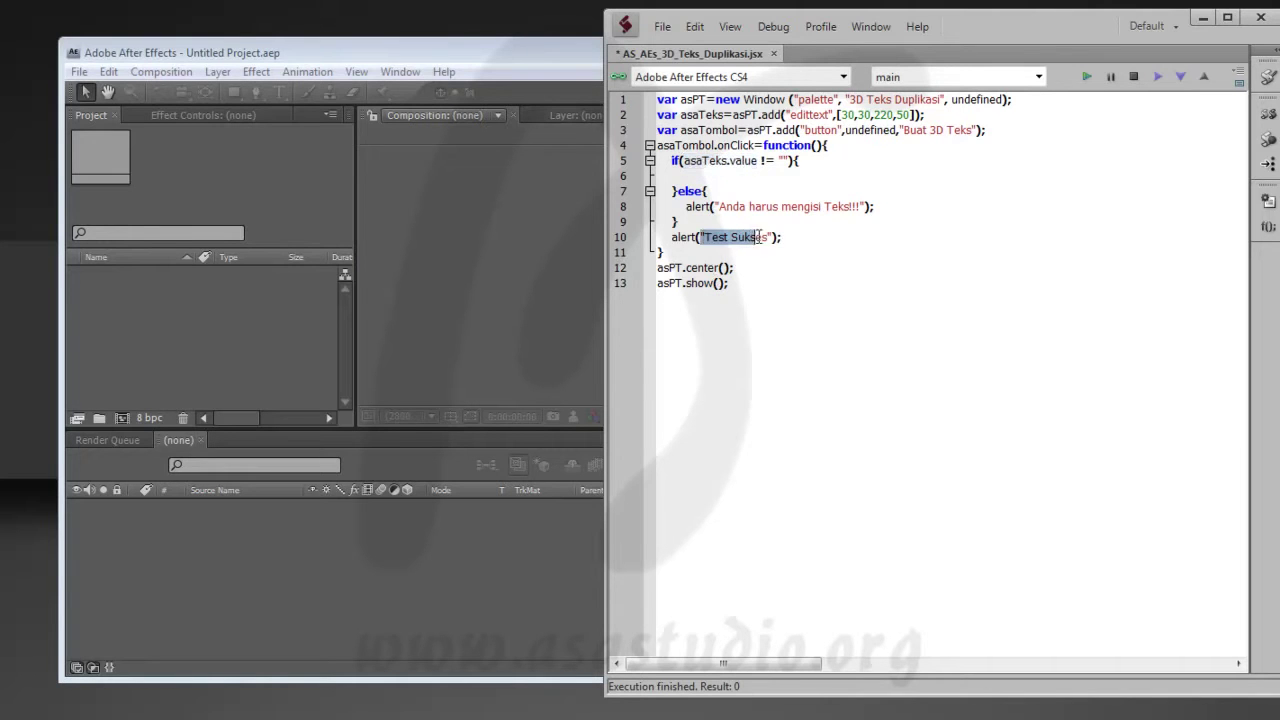
pyautogui.hotkey('ctrl', 'v')
# - Run the palette and press its button, which alerts undefined
pyautogui.click(1087, 77)
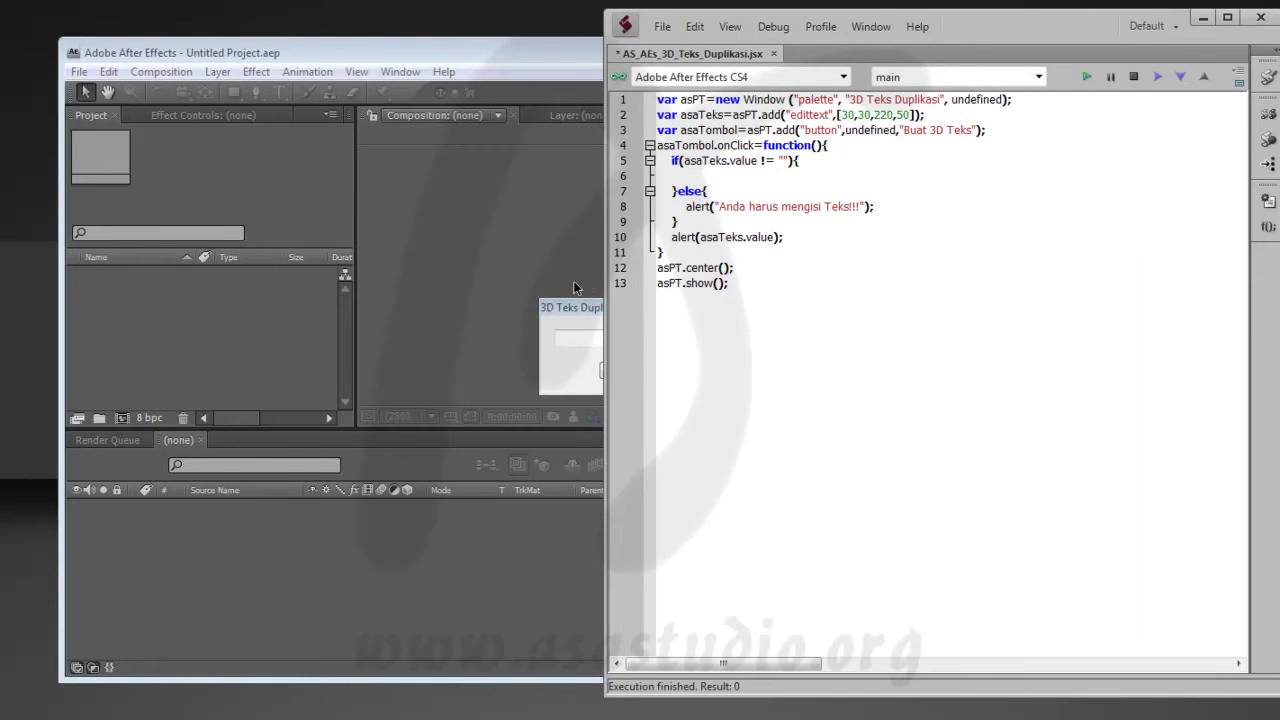
pyautogui.click(591, 312)
pyautogui.moveTo(640, 314); pyautogui.dragTo(346, 314)
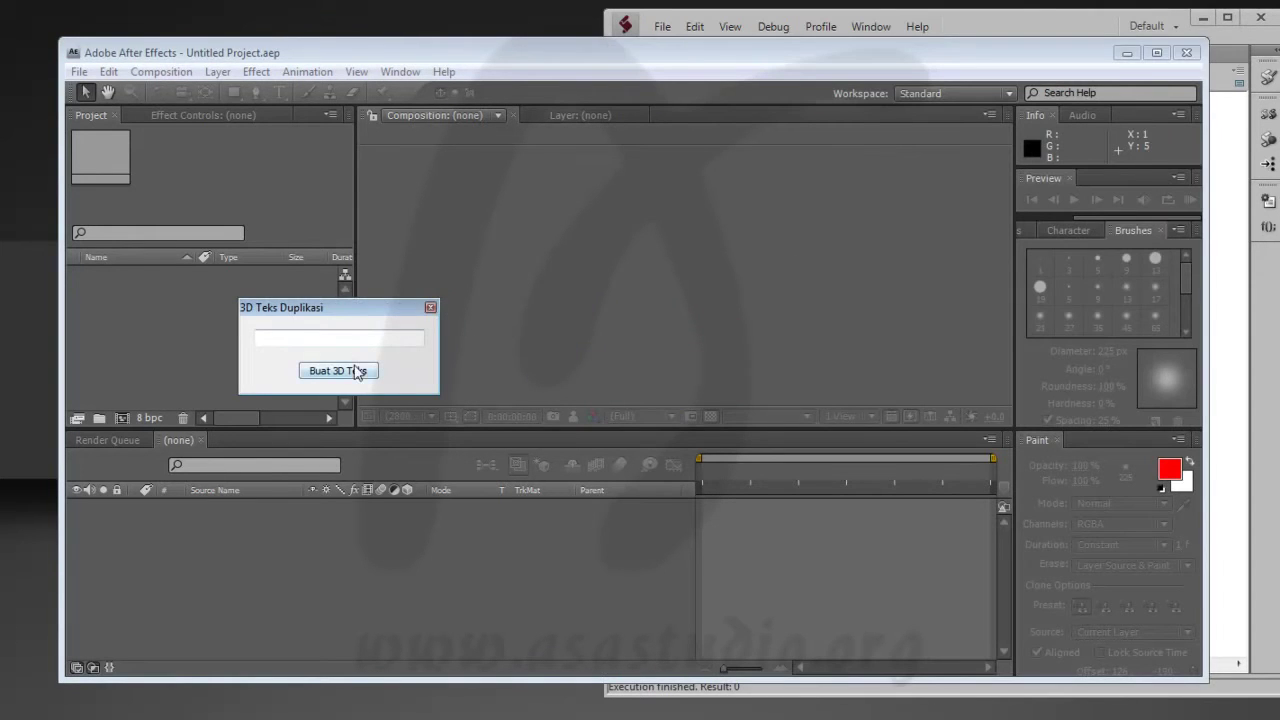
pyautogui.click(357, 370)
pyautogui.click(668, 420)
pyautogui.click(430, 307)
pyautogui.click(1006, 34)
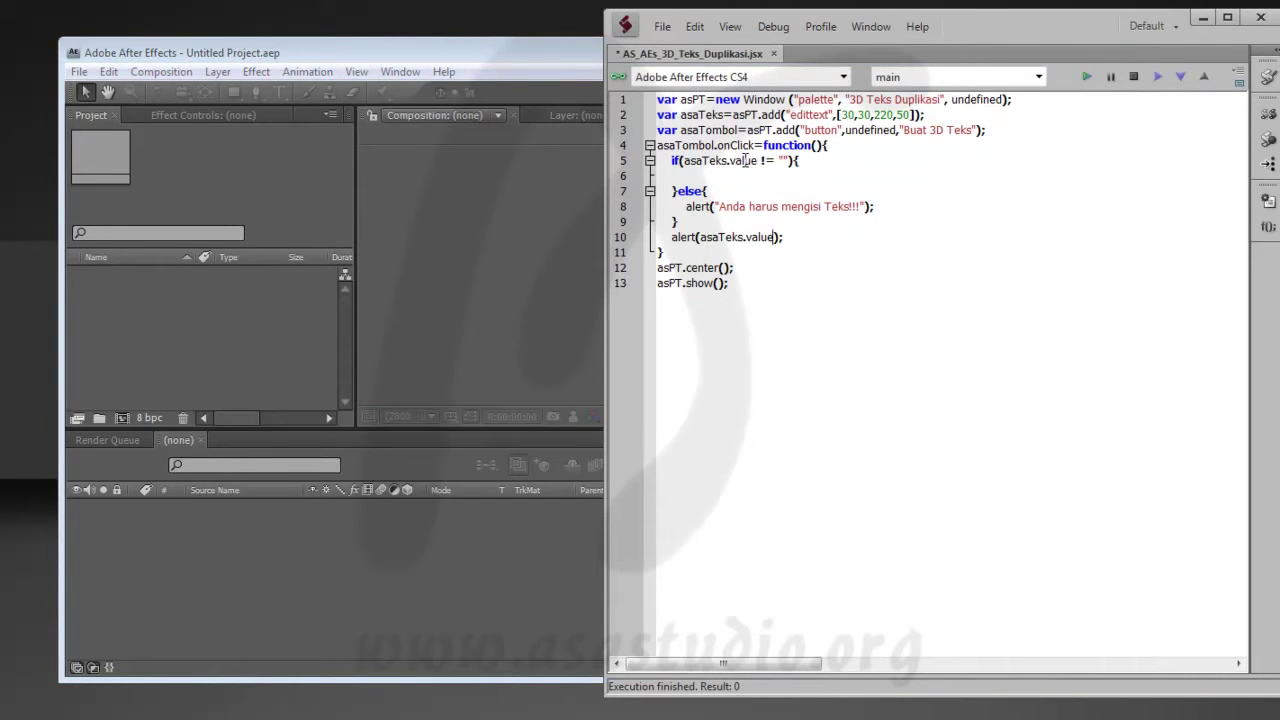
# - Shorten asaTeks.value to asaTeks.val in the condition and the alert, then retest the palette
pyautogui.press('Delete')
pyautogui.press('Delete')
pyautogui.press('BackSpace')
pyautogui.press('BackSpace')
pyautogui.click(1086, 77)
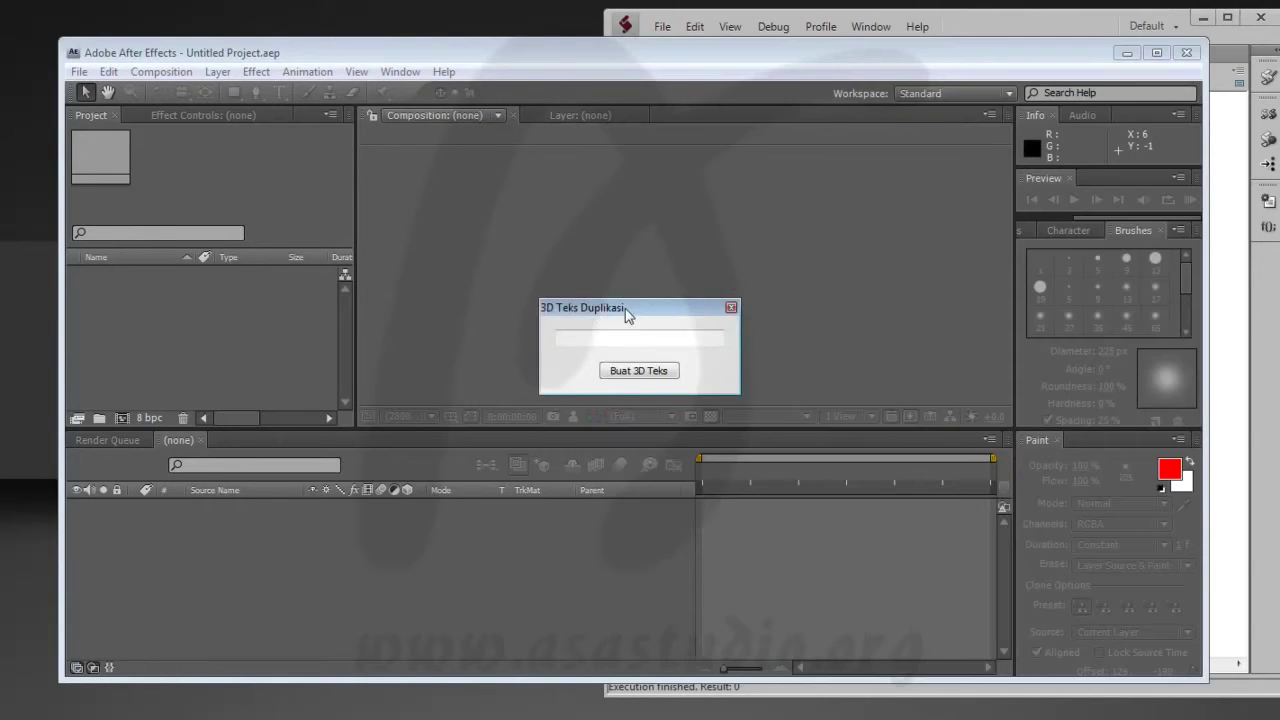
pyautogui.moveTo(625, 308); pyautogui.dragTo(450, 308)
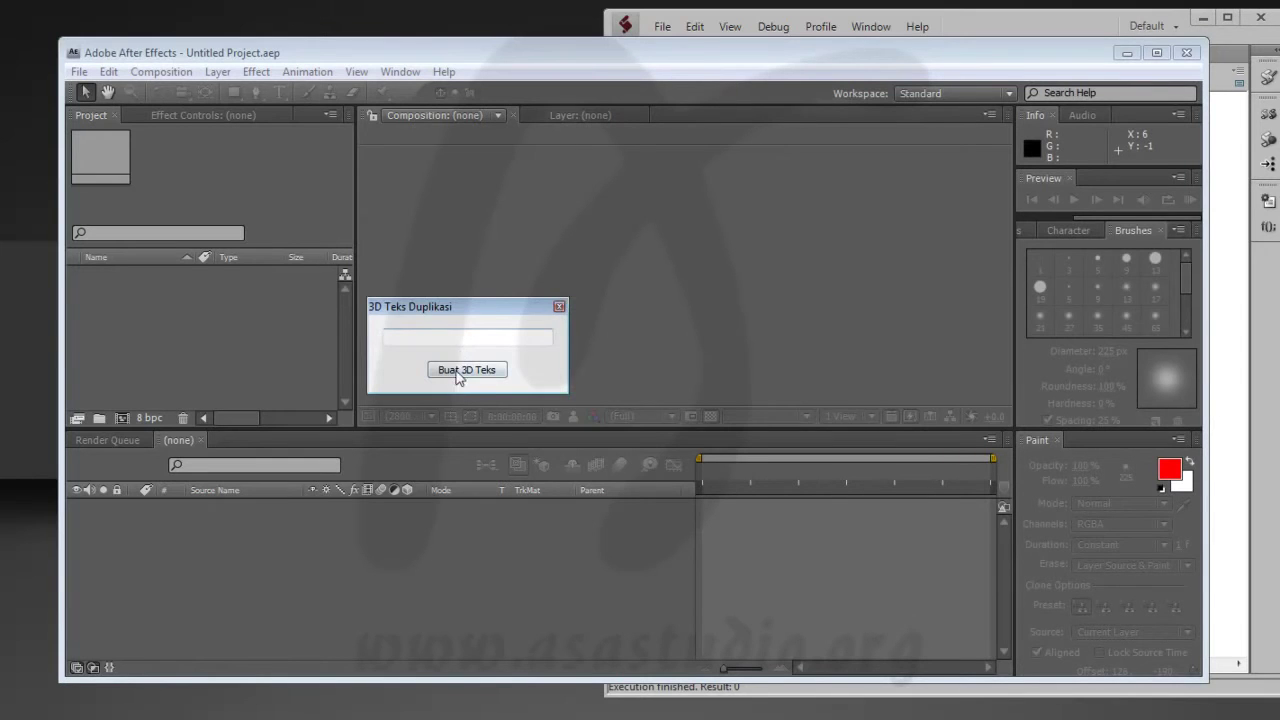
pyautogui.click(466, 370)
pyautogui.click(668, 417)
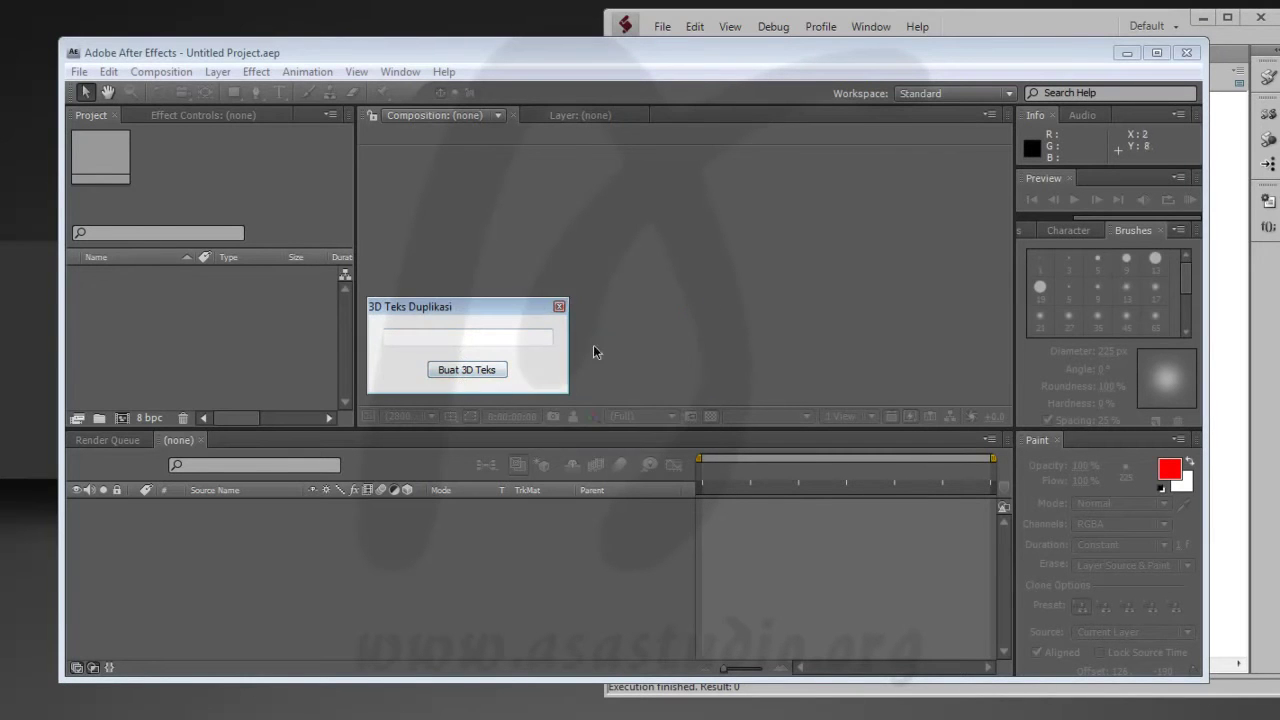
pyautogui.click(559, 307)
pyautogui.click(1066, 28)
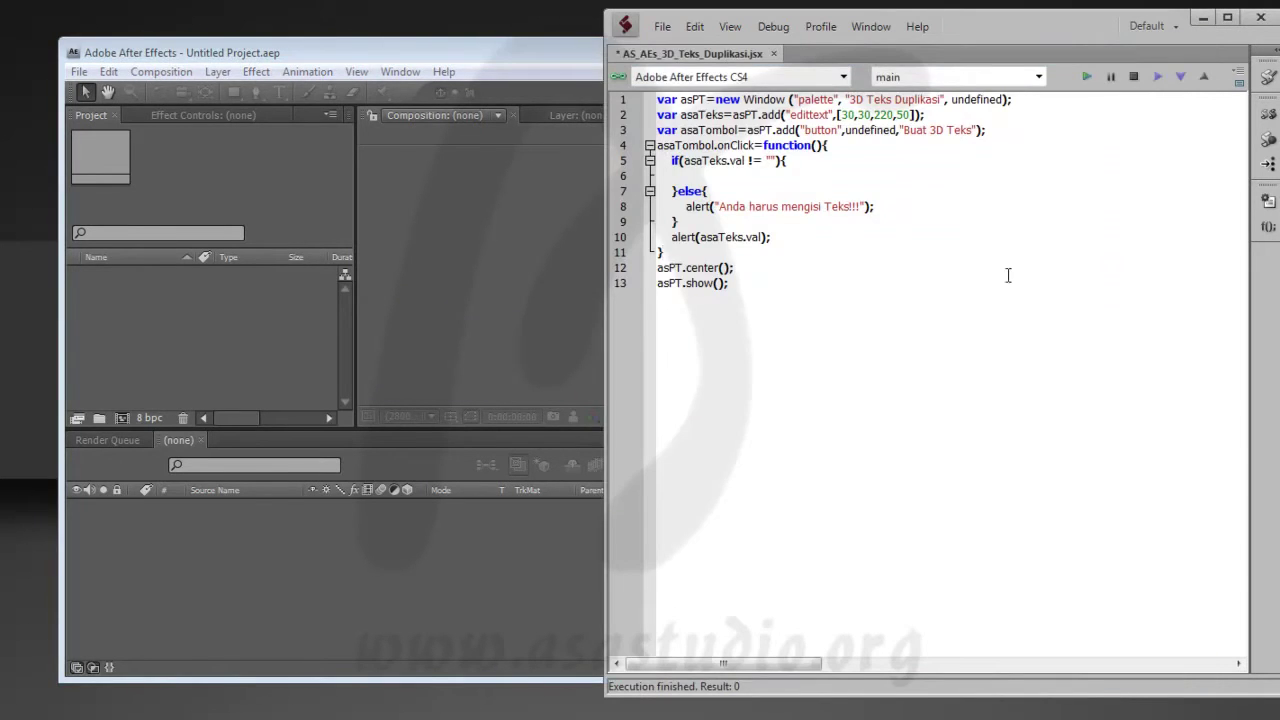
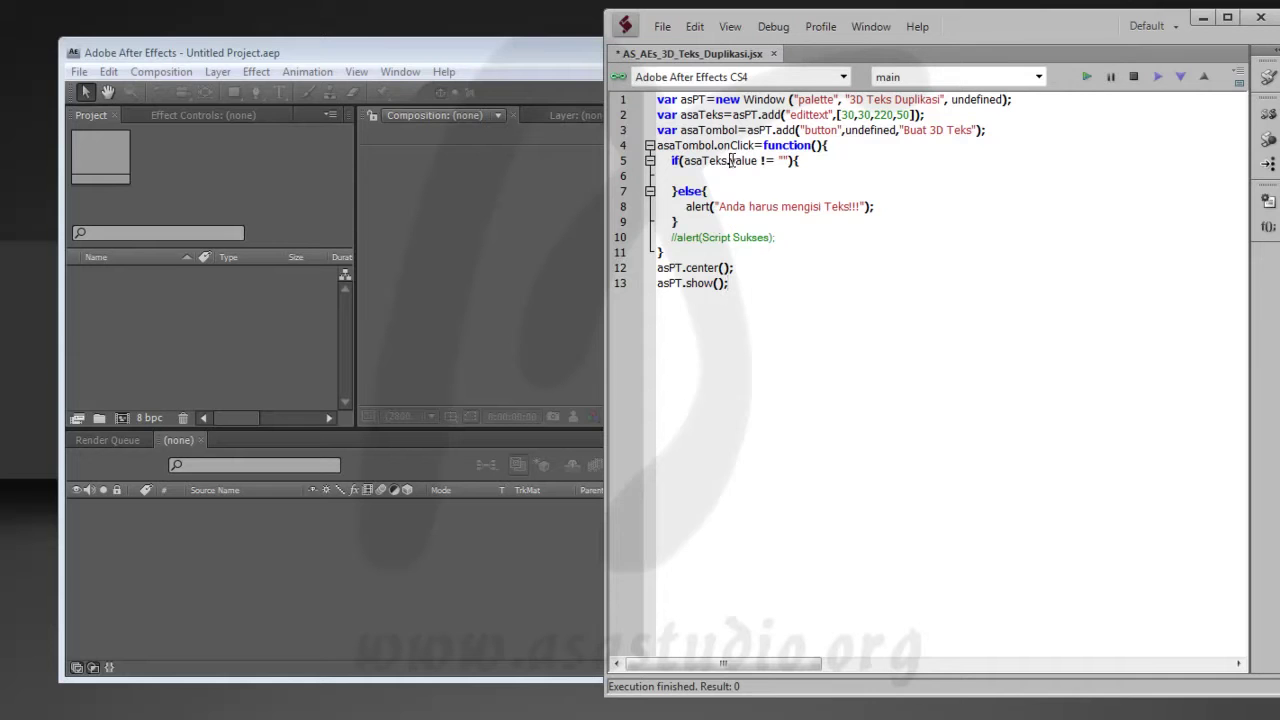
# - Change line 5's condition to test asaTeks.text instead of asaTeks.value
pyautogui.hotkey('shift', 'Right')
pyautogui.hotkey('shift', 'Right')
pyautogui.hotkey('shift', 'Right')
pyautogui.hotkey('shift', 'Right')
pyautogui.hotkey('shift', 'Right')
pyautogui.write('text')
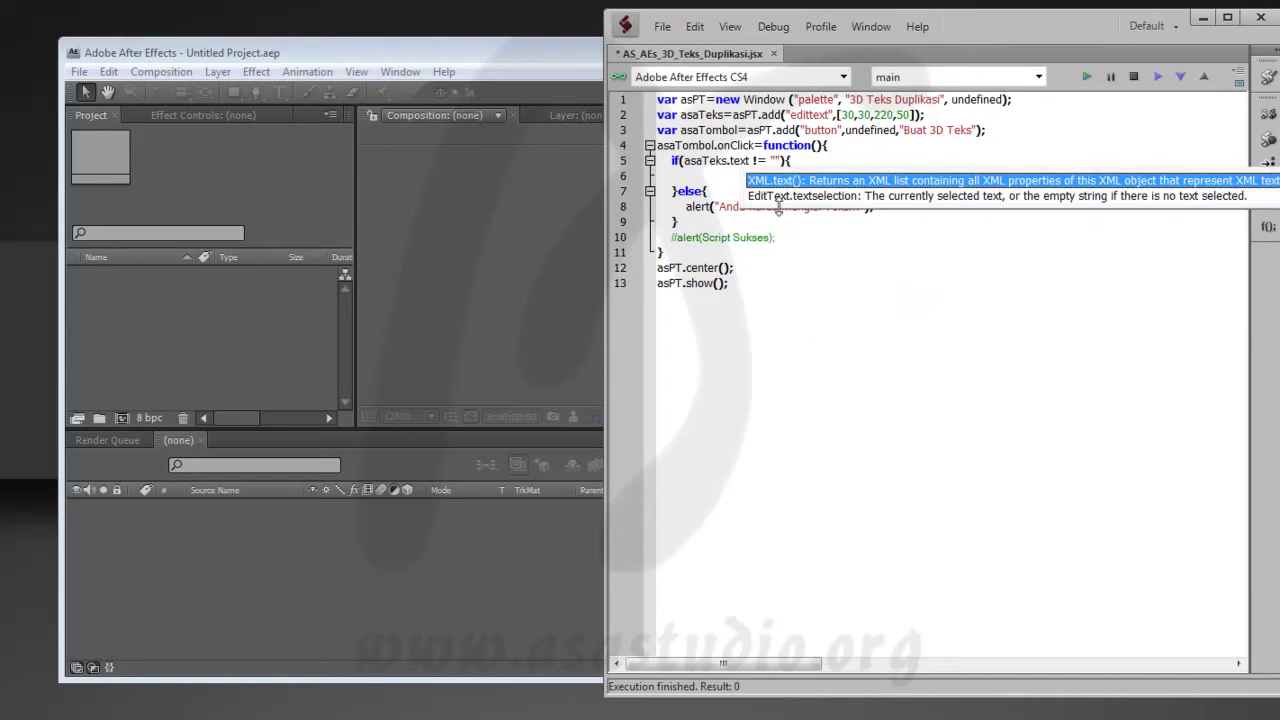
pyautogui.press('End')
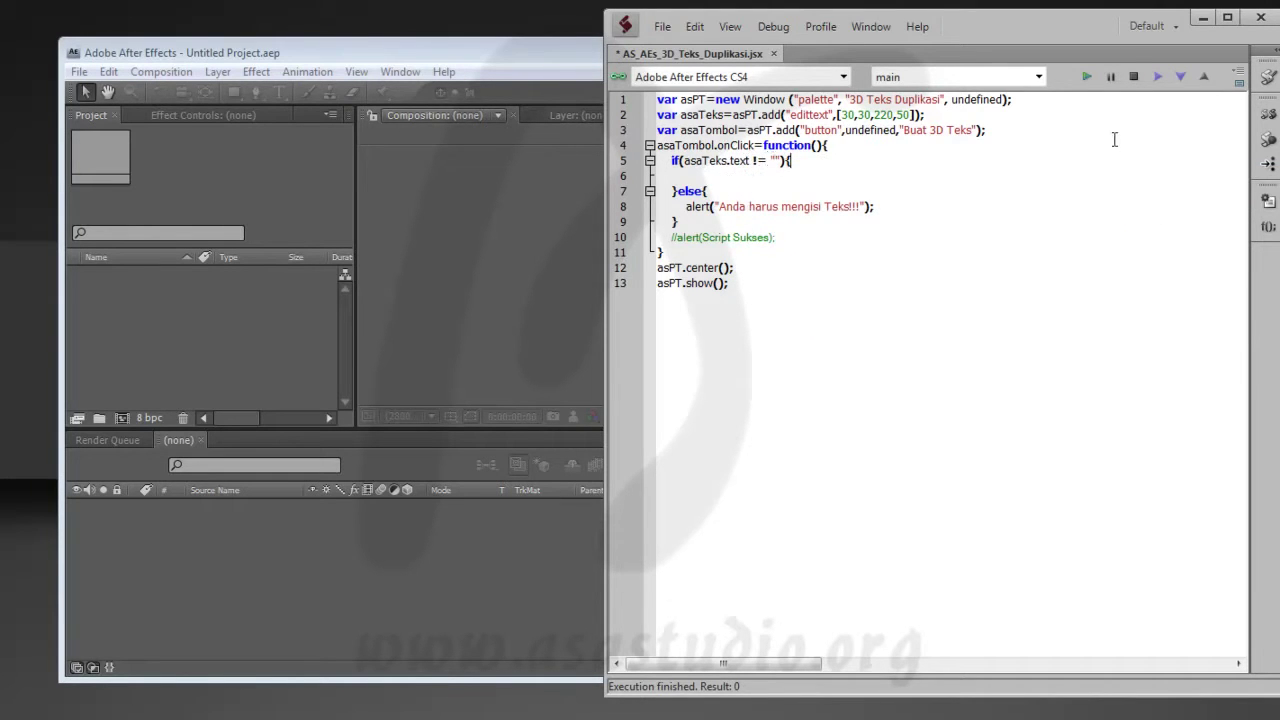
# - Run the palette and press Buat 3D Teks with the field empty to check the warning
pyautogui.click(1086, 76)
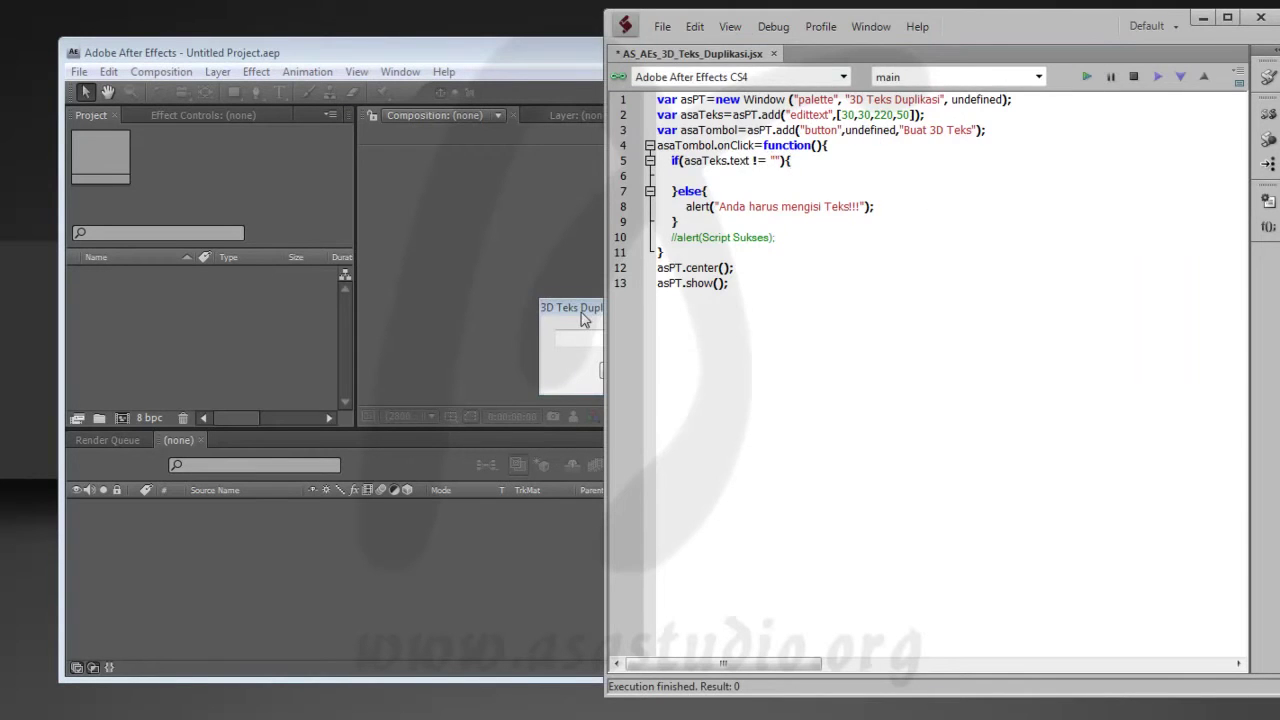
pyautogui.click(585, 318)
pyautogui.moveTo(637, 315); pyautogui.dragTo(465, 314)
pyautogui.click(458, 375)
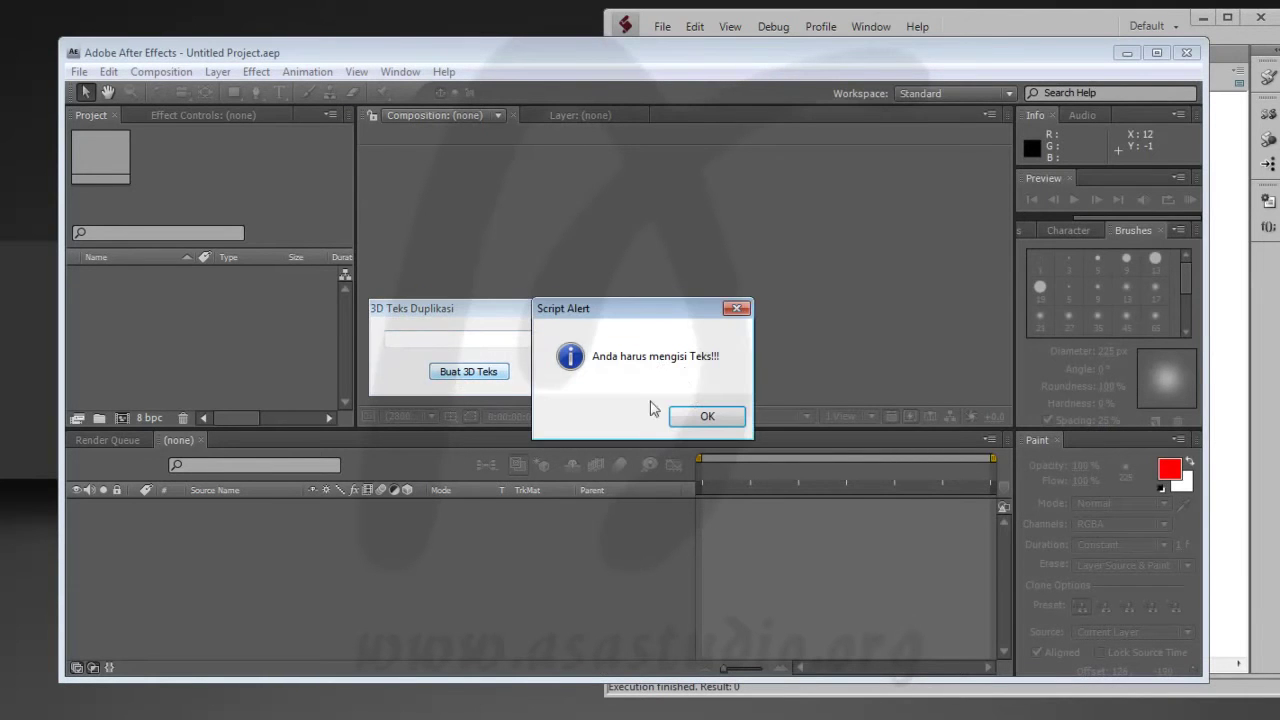
pyautogui.click(712, 418)
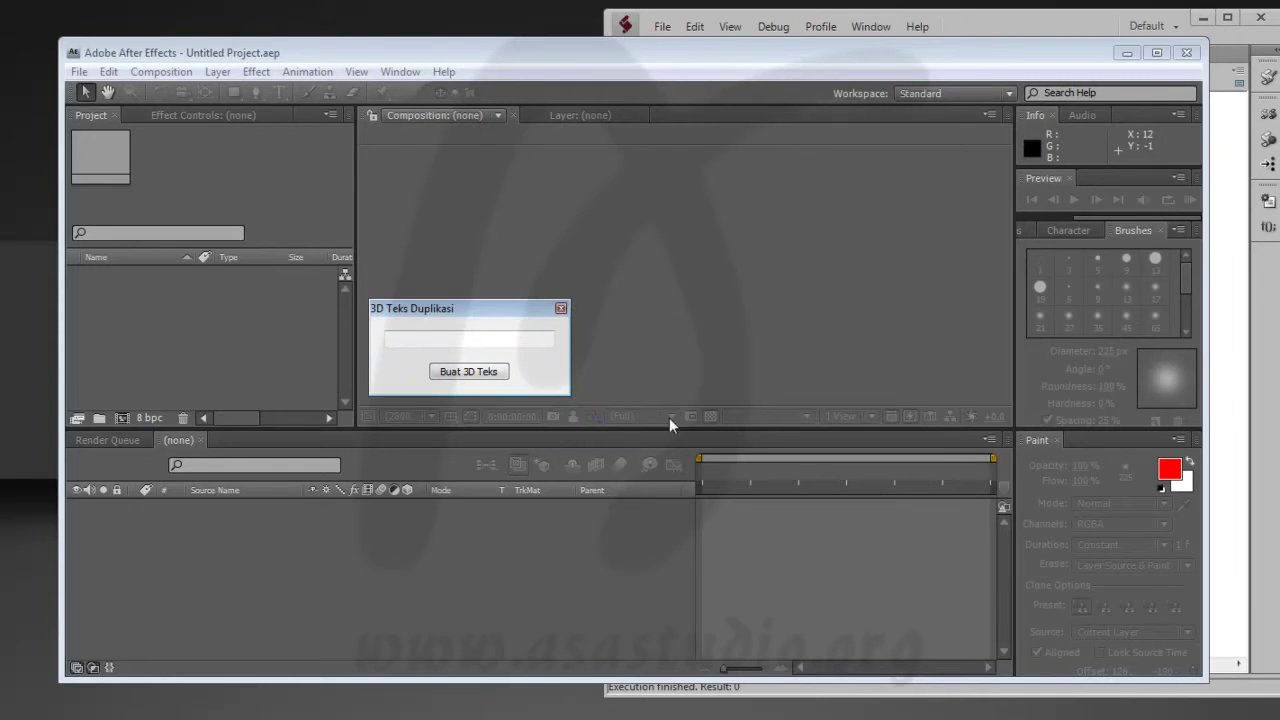
pyautogui.click(561, 308)
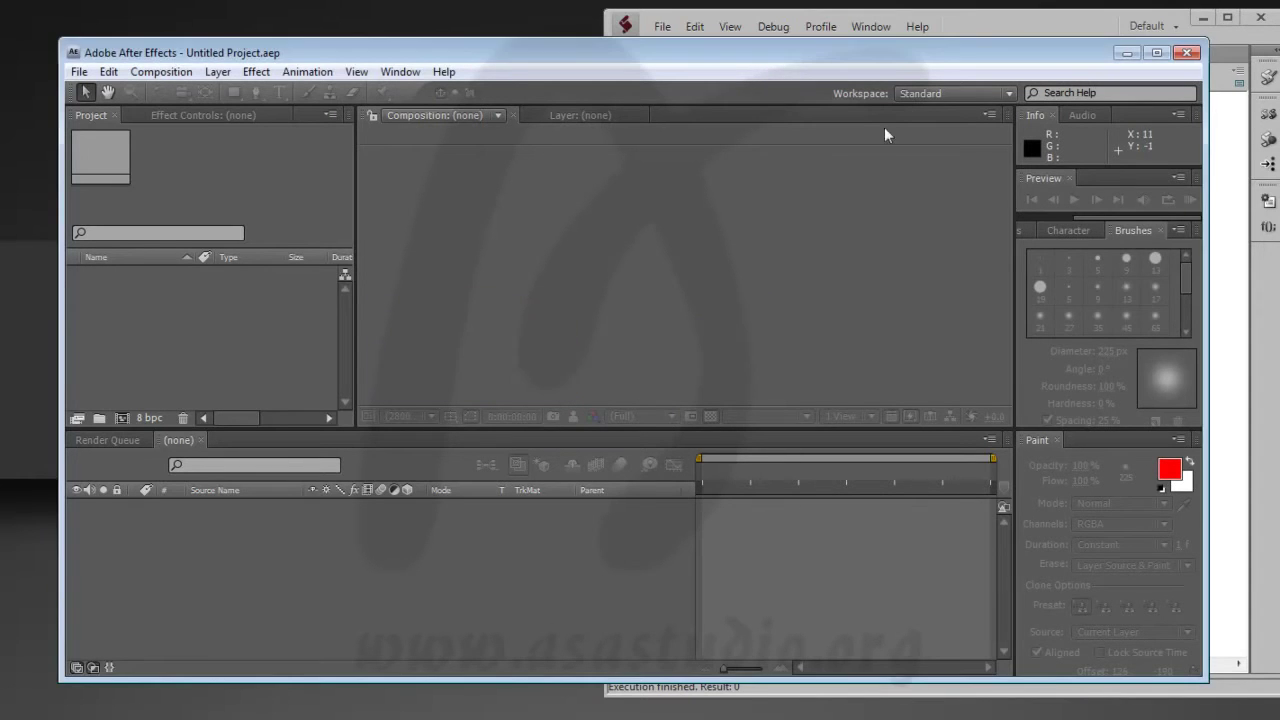
pyautogui.click(985, 34)
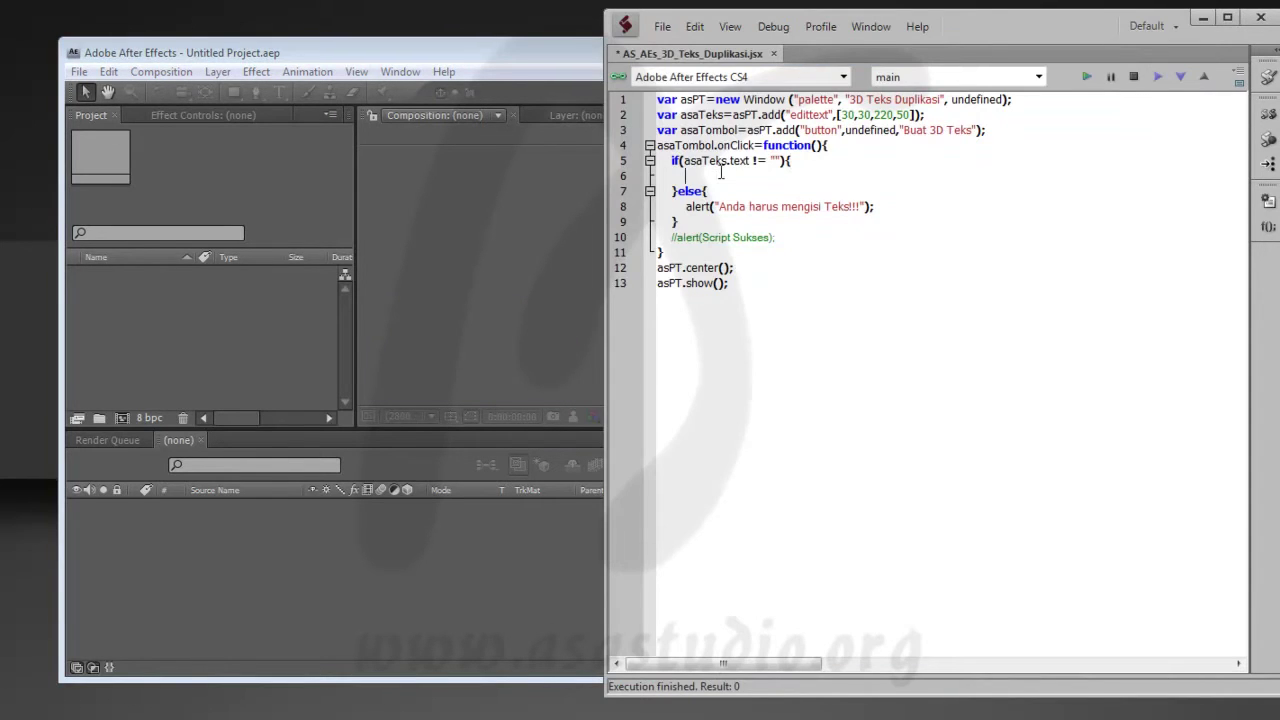
# - Copy the alert statement onto line 6 and make it alert asaTeks.text
pyautogui.moveTo(685, 207); pyautogui.dragTo(900, 207)
pyautogui.hotkey('ctrl', 'c')
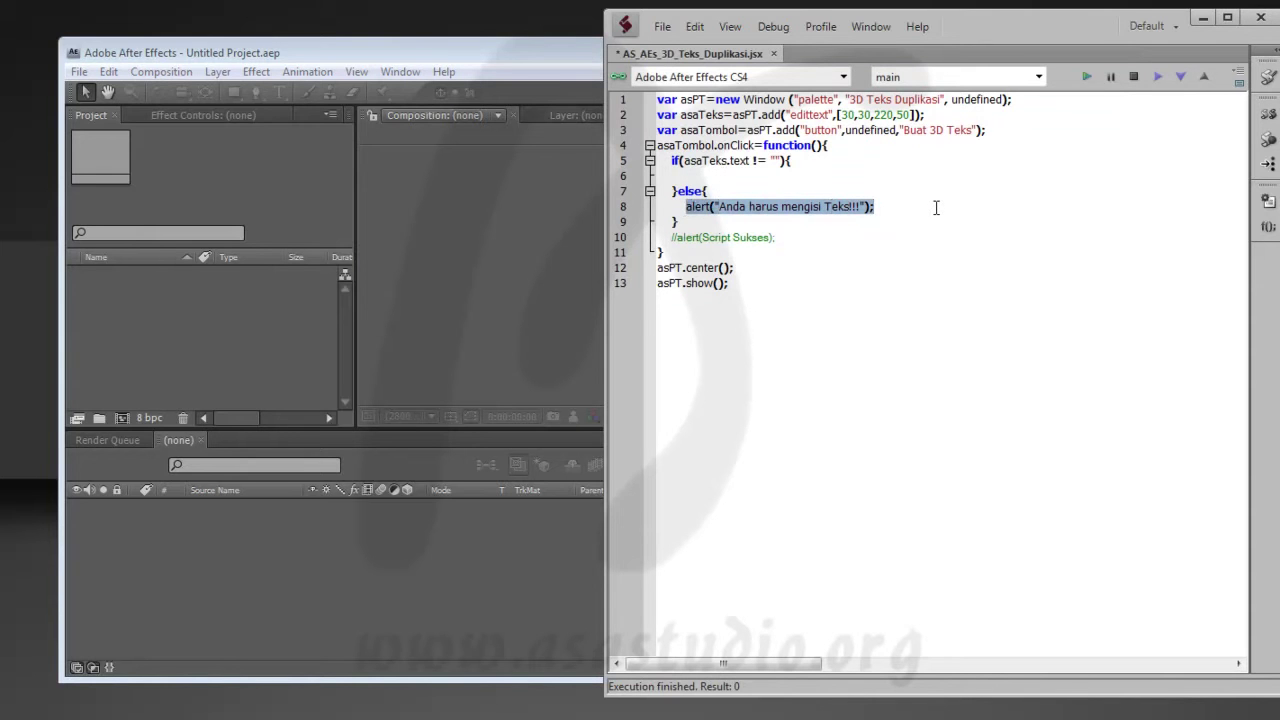
pyautogui.click(738, 179)
pyautogui.hotkey('ctrl', 'v')
pyautogui.moveTo(684, 161); pyautogui.dragTo(749, 161)
pyautogui.hotkey('ctrl', 'c')
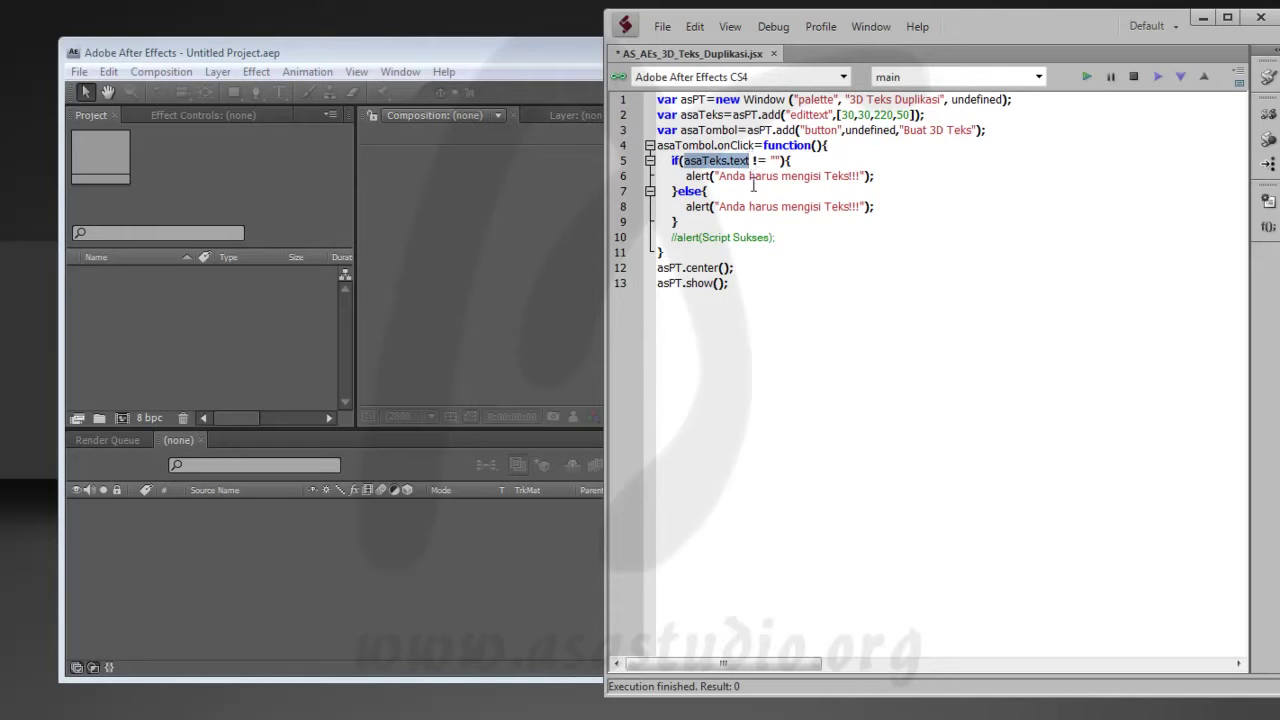
pyautogui.moveTo(716, 176); pyautogui.dragTo(876, 177)
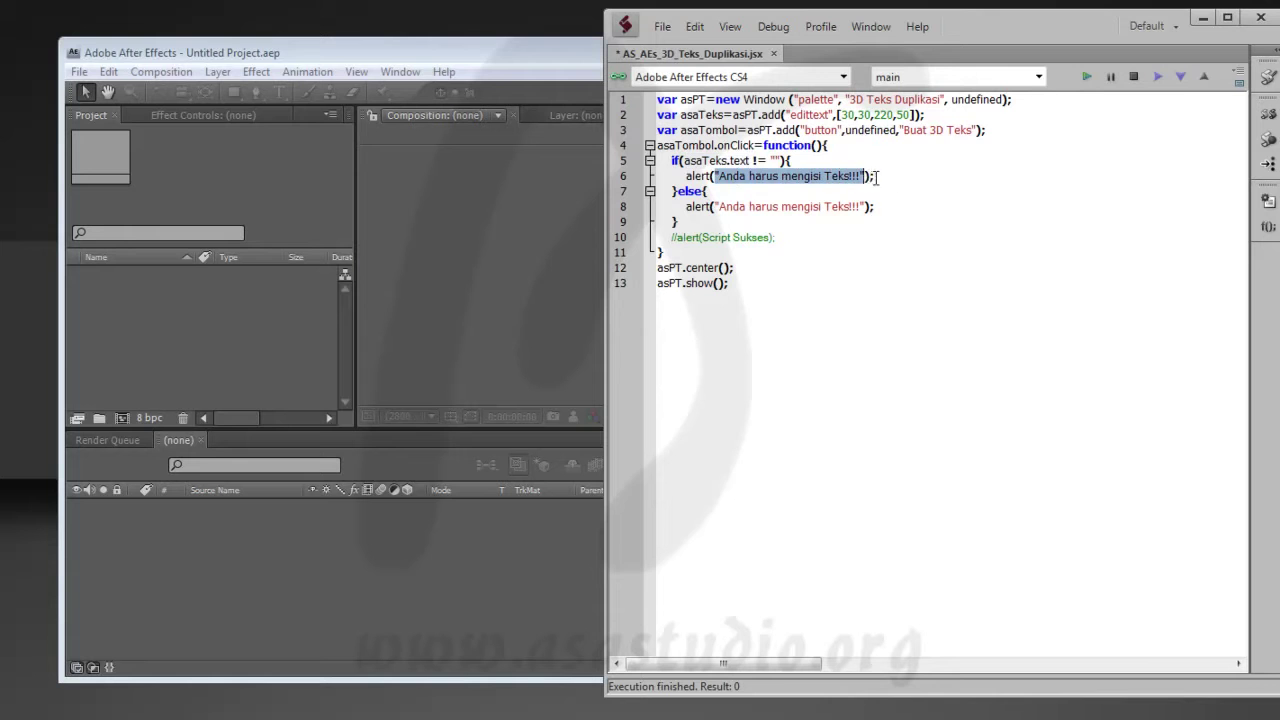
pyautogui.hotkey('ctrl', 'v')
# - Run the palette, enter 'hallo teks', and confirm the button echoes it twice
pyautogui.click(1088, 75)
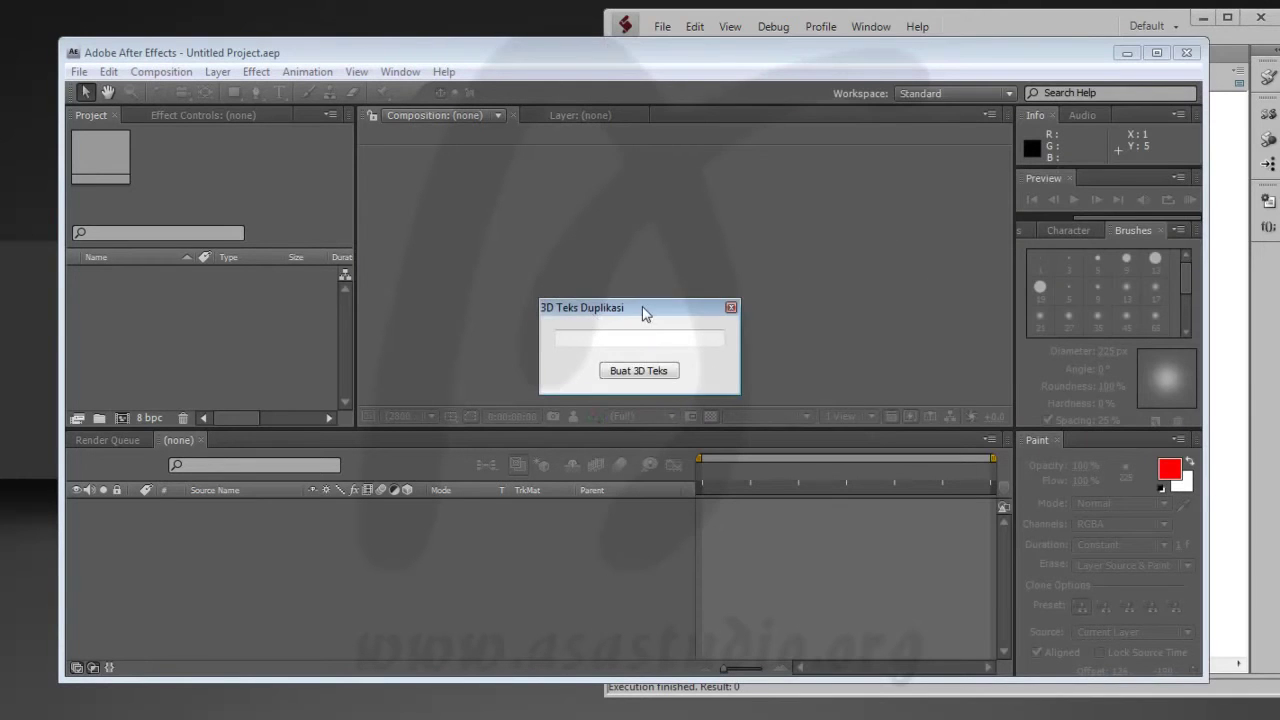
pyautogui.moveTo(642, 307); pyautogui.dragTo(449, 309)
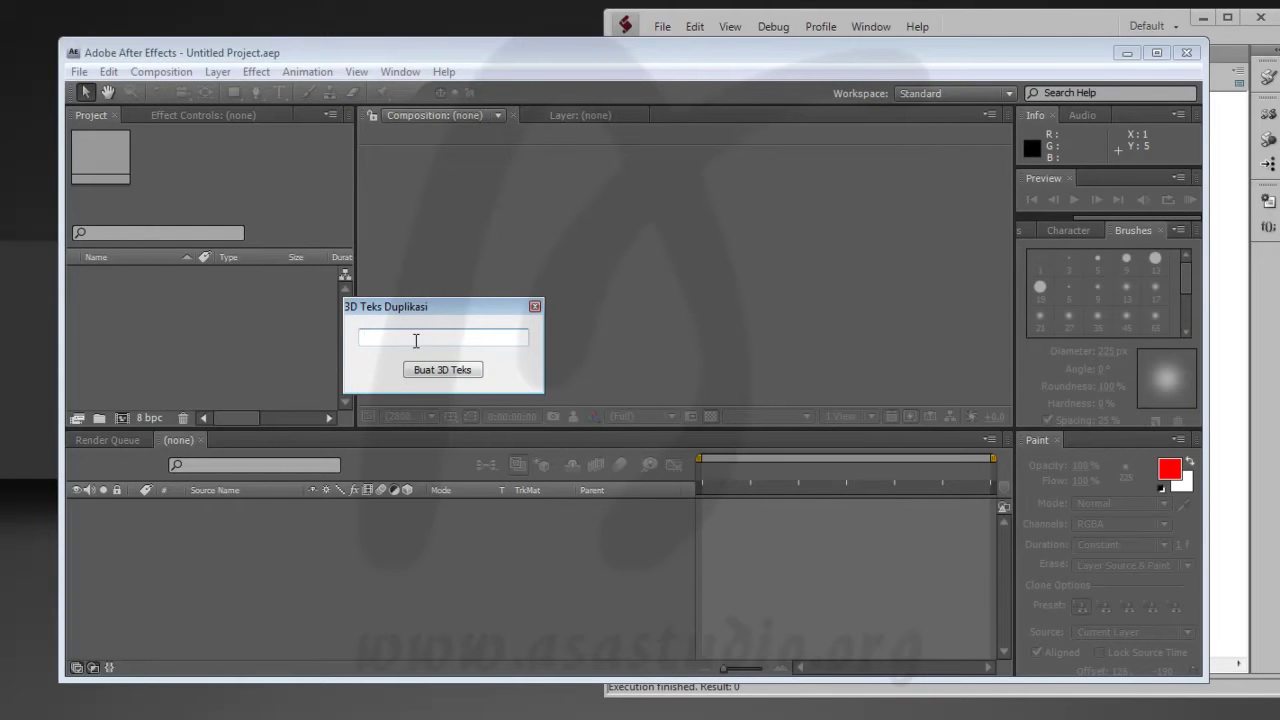
pyautogui.write('hallo teks')
pyautogui.click(443, 369)
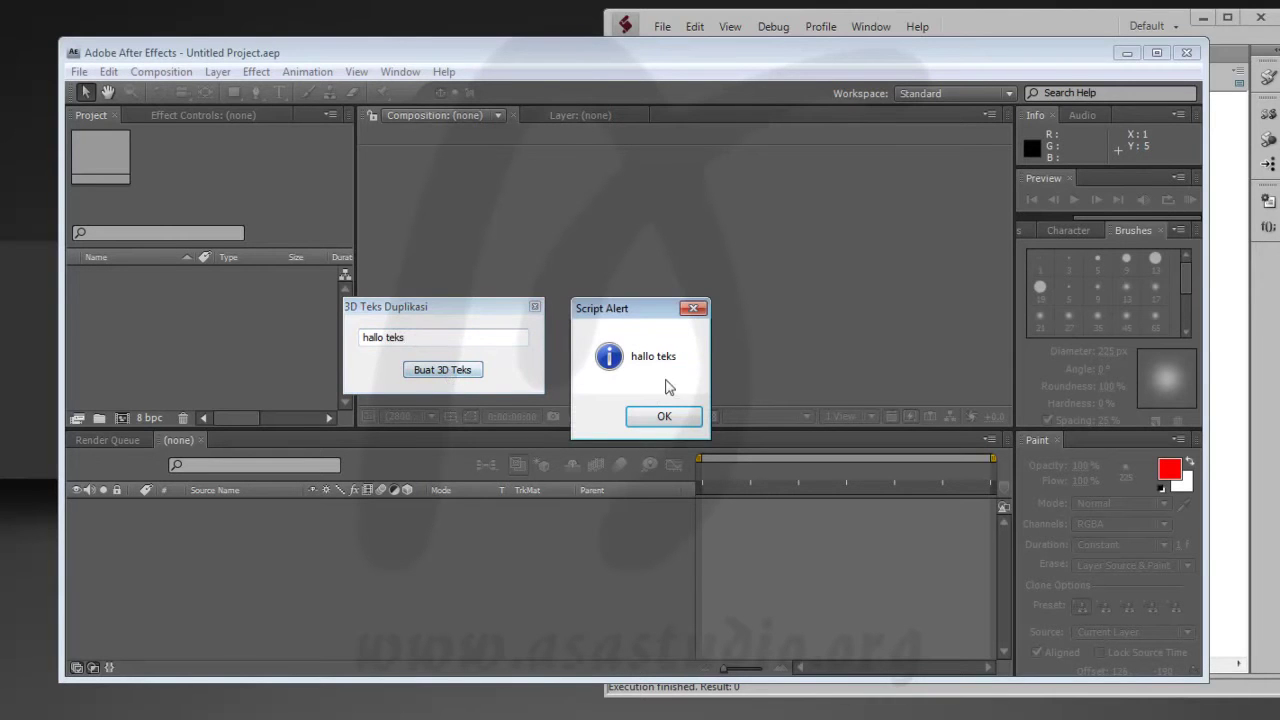
pyautogui.click(664, 418)
pyautogui.click(460, 374)
pyautogui.click(664, 418)
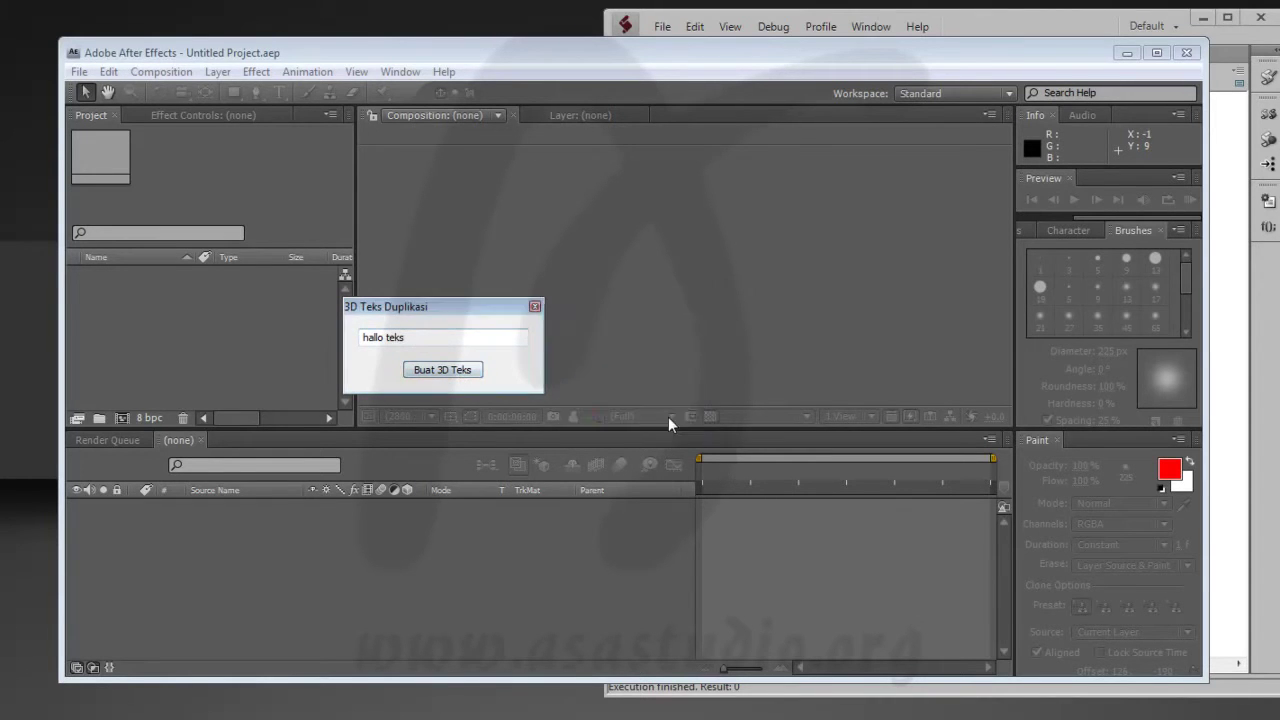
pyautogui.click(535, 306)
pyautogui.click(1047, 23)
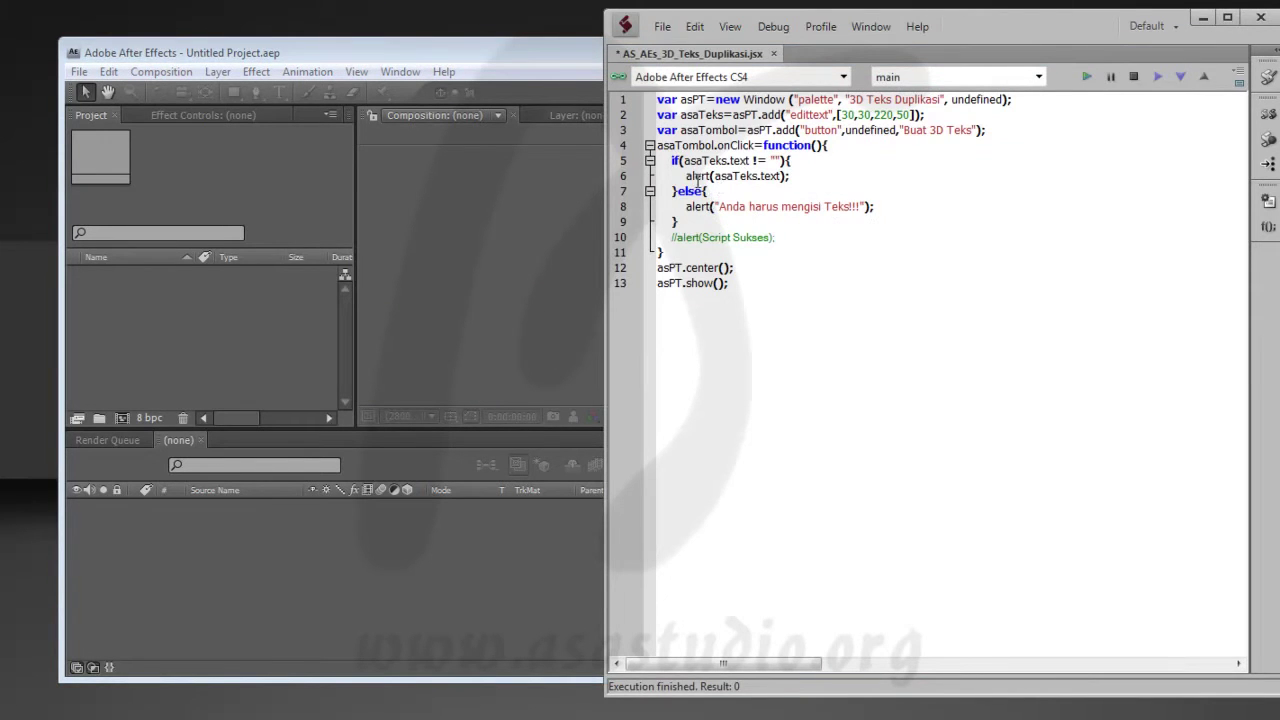
# - Comment out the alert on line 6 with // and open a new line below it
pyautogui.click(686, 176)
pyautogui.write('//')
pyautogui.click(823, 175)
pyautogui.press('Return')
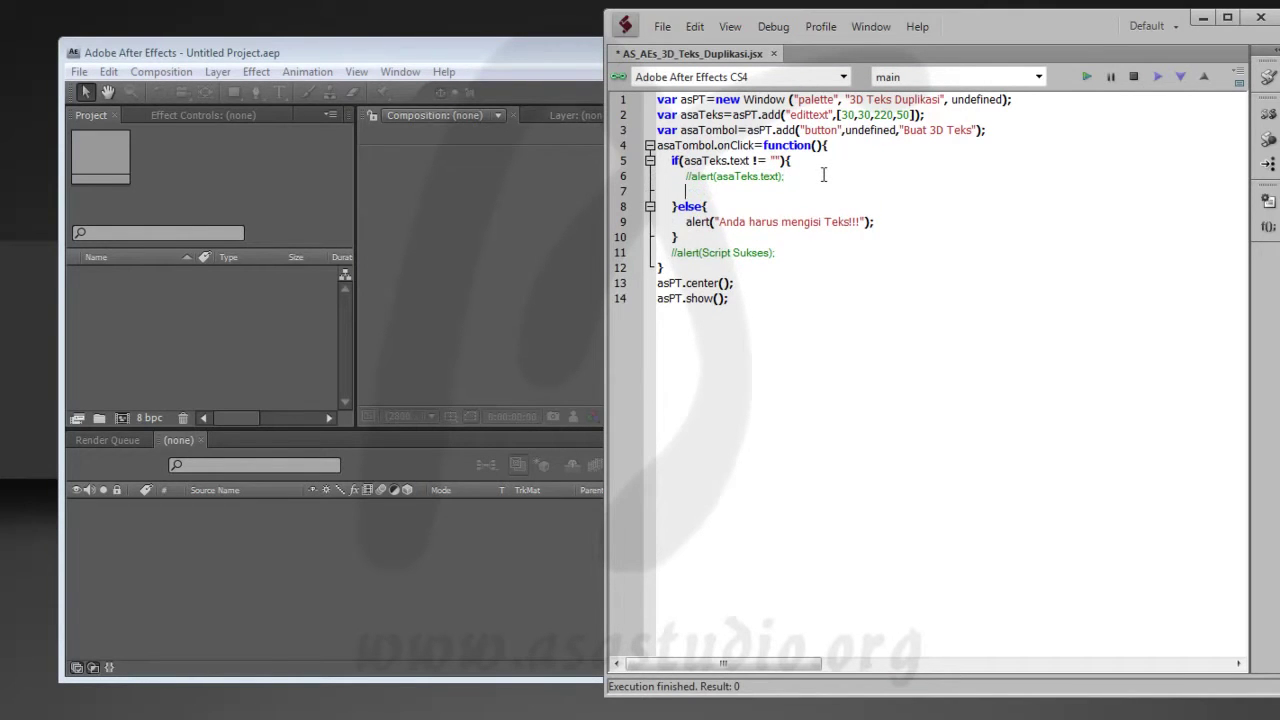
# - Add an empty for(){ } block with the brace aligned, and copy the asaTeks field line
pyautogui.write('for')
pyautogui.write('(){')
pyautogui.press('Return')
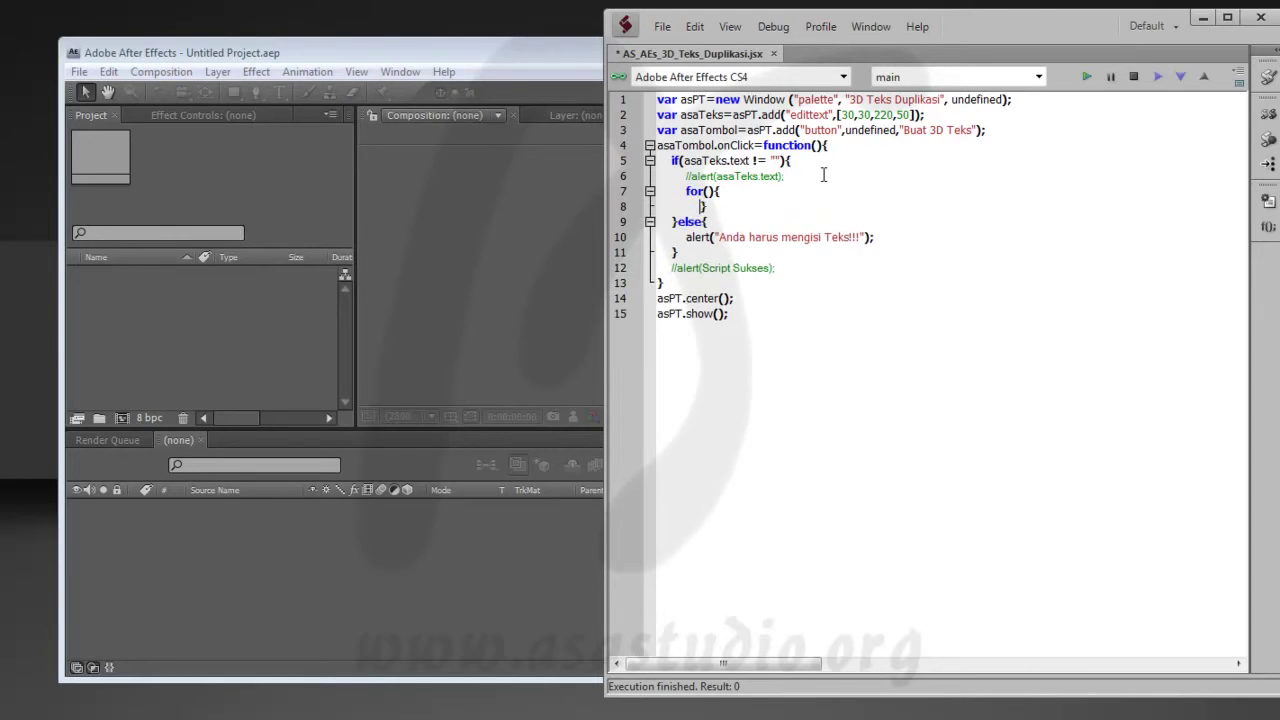
pyautogui.press('Return')
pyautogui.hotkey('shift', 'Left')
pyautogui.press('BackSpace')
pyautogui.click(709, 191)
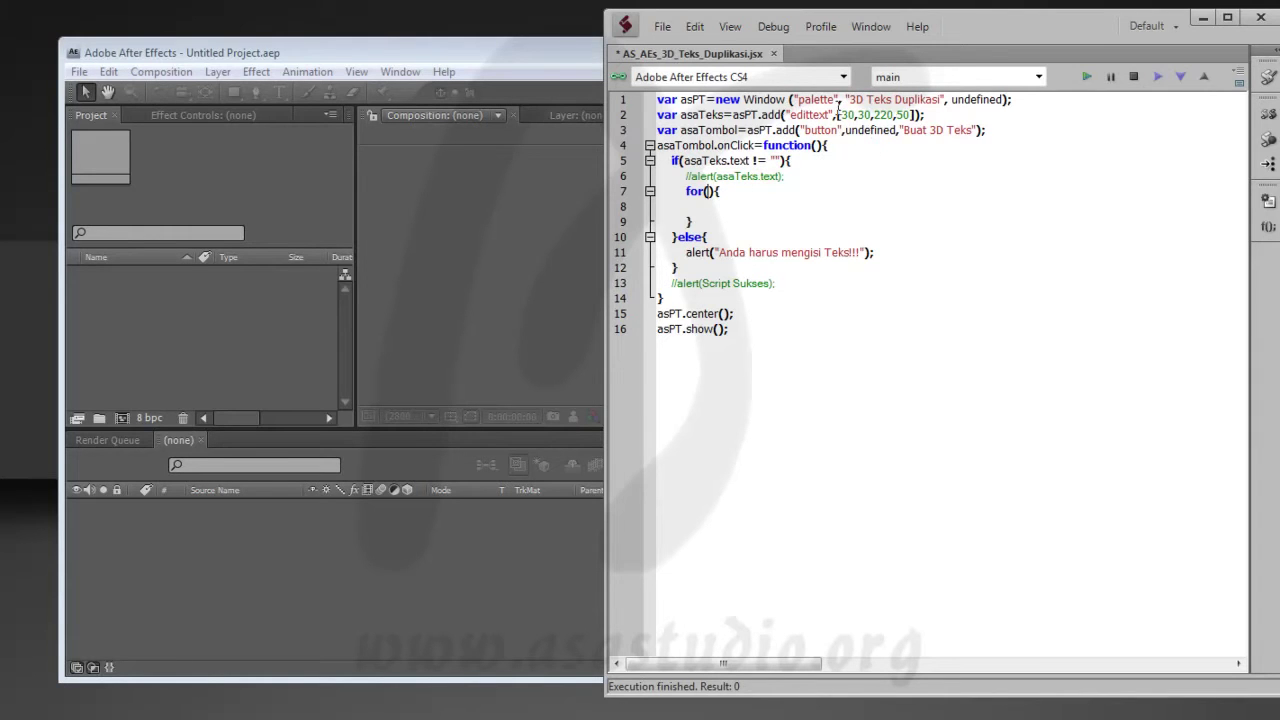
pyautogui.moveTo(939, 115); pyautogui.dragTo(1075, 97)
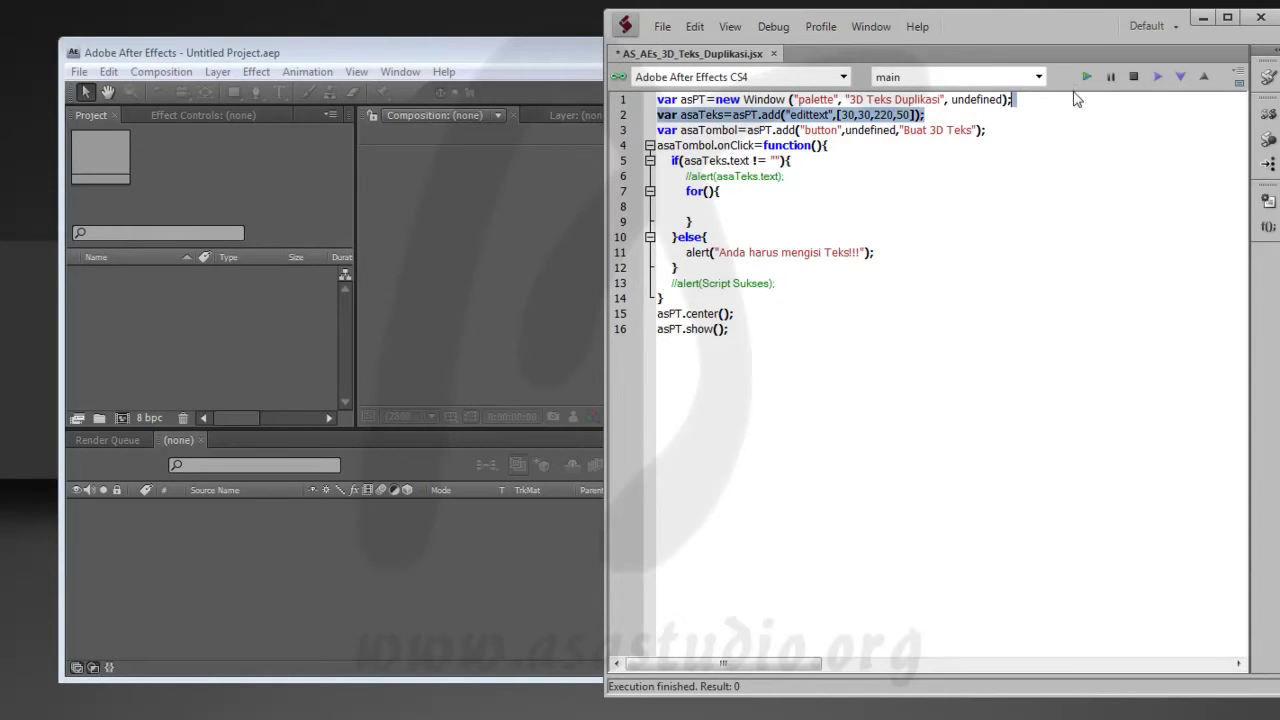
pyautogui.hotkey('ctrl', 'c')
# - Duplicate the asaTeks edit-field line as a new asaLayer field
pyautogui.click(955, 118)
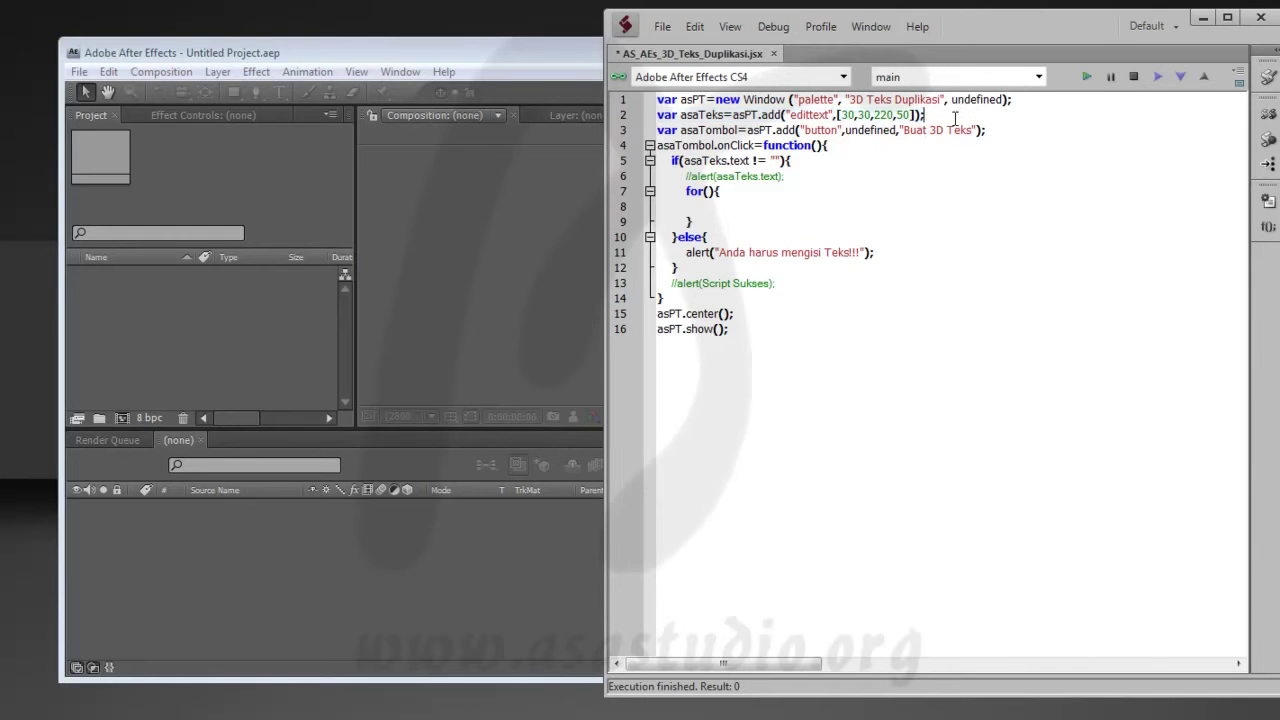
pyautogui.hotkey('ctrl', 'v')
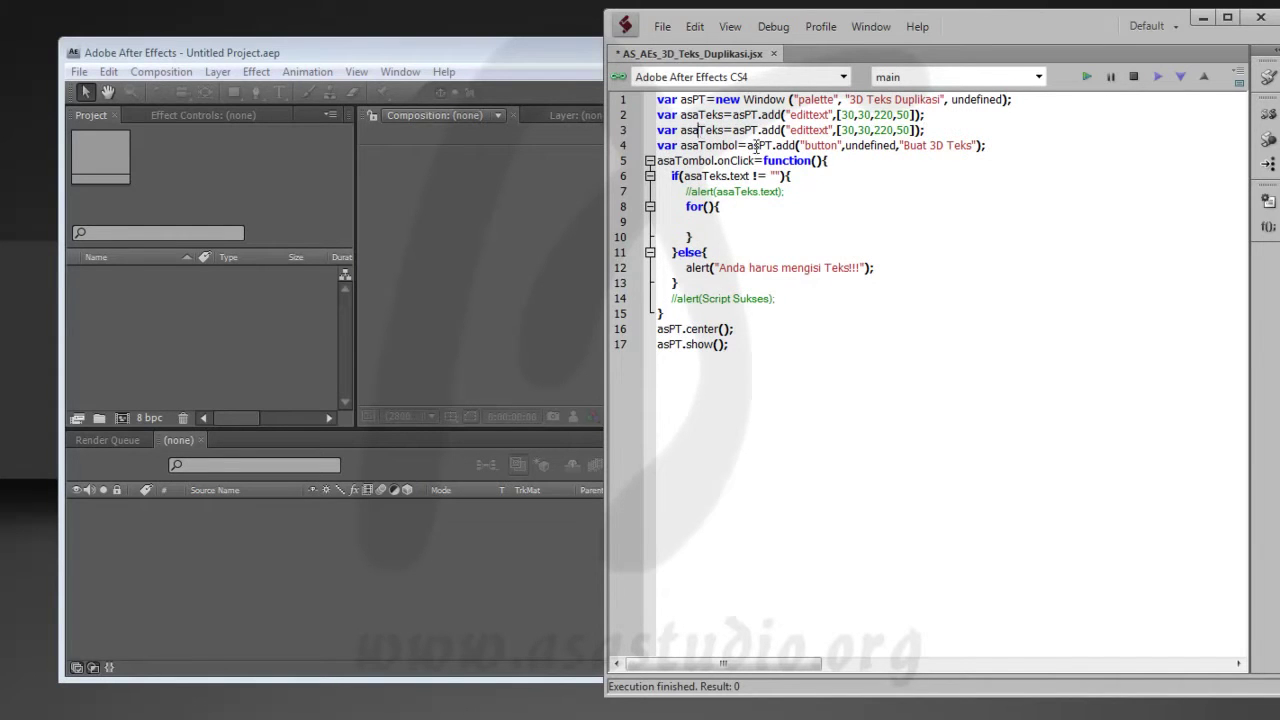
pyautogui.hotkey('shift', 'Right')
pyautogui.hotkey('shift', 'Right')
pyautogui.hotkey('shift', 'Right')
pyautogui.hotkey('shift', 'Right')
pyautogui.write('Layer')
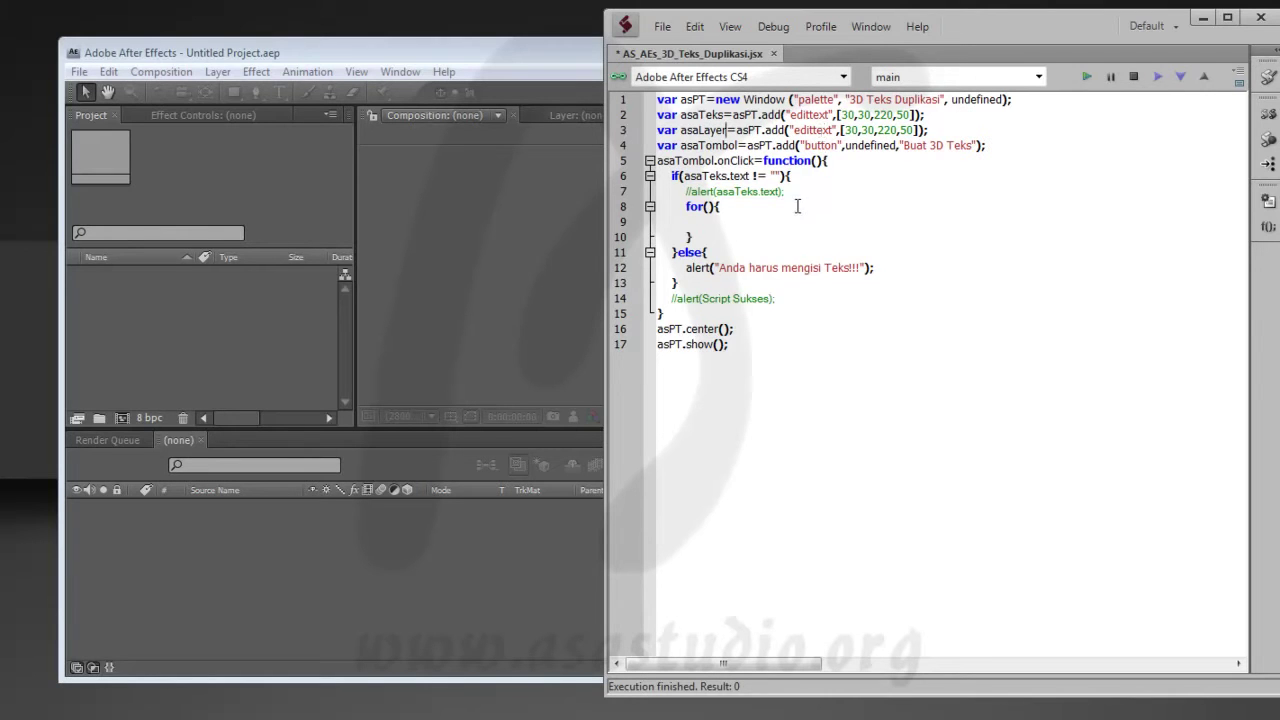
# - Extend the if condition with && asaLayer.text != ""
pyautogui.click(780, 176)
pyautogui.write('&&')
pyautogui.doubleClick(708, 131)
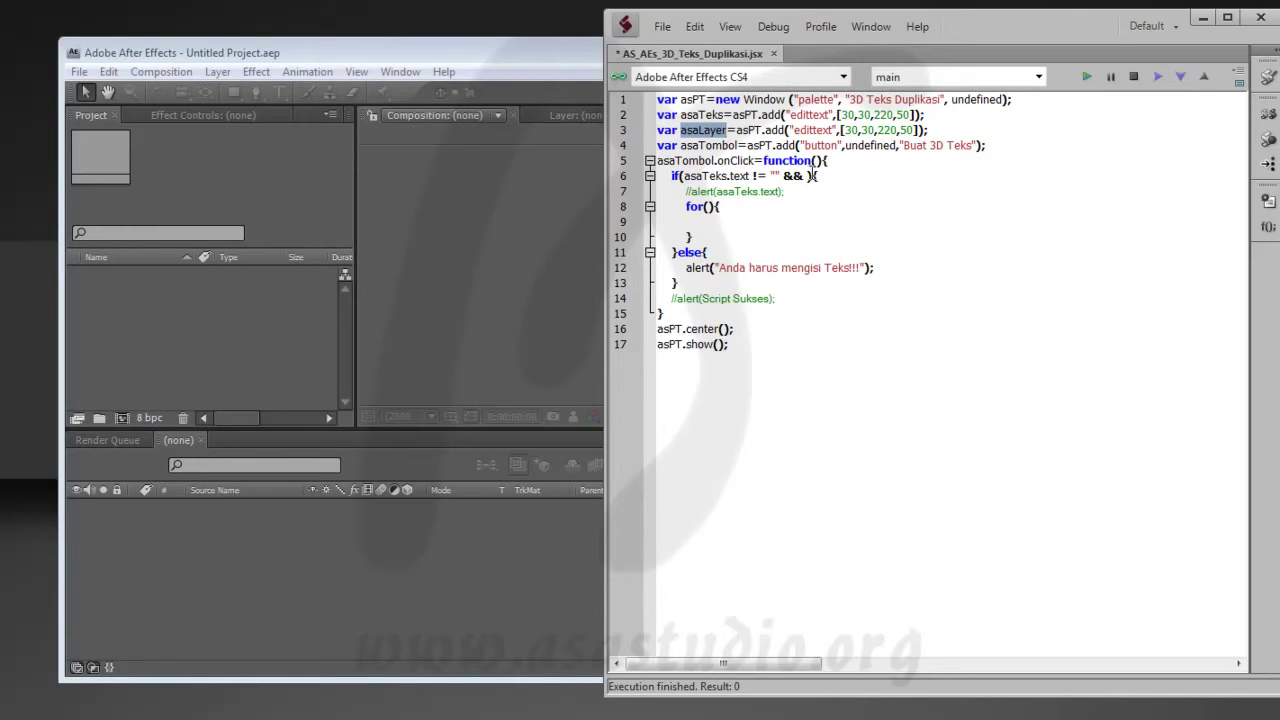
pyautogui.click(807, 176)
pyautogui.hotkey('ctrl', 'v')
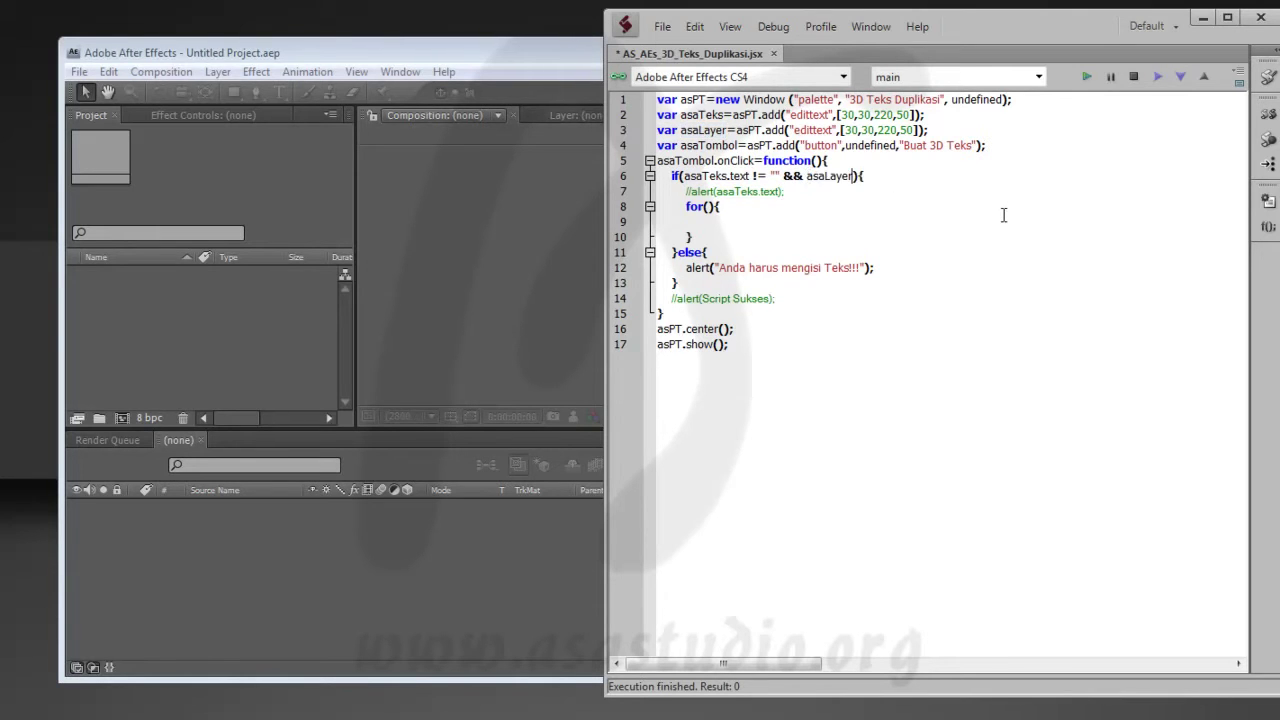
pyautogui.write('!= ""')
pyautogui.write('.teks != "')
pyautogui.hotkey('shift', 'Left')
pyautogui.hotkey('shift', 'Left')
pyautogui.write('xt')
pyautogui.hotkey('ctrl', 'space')
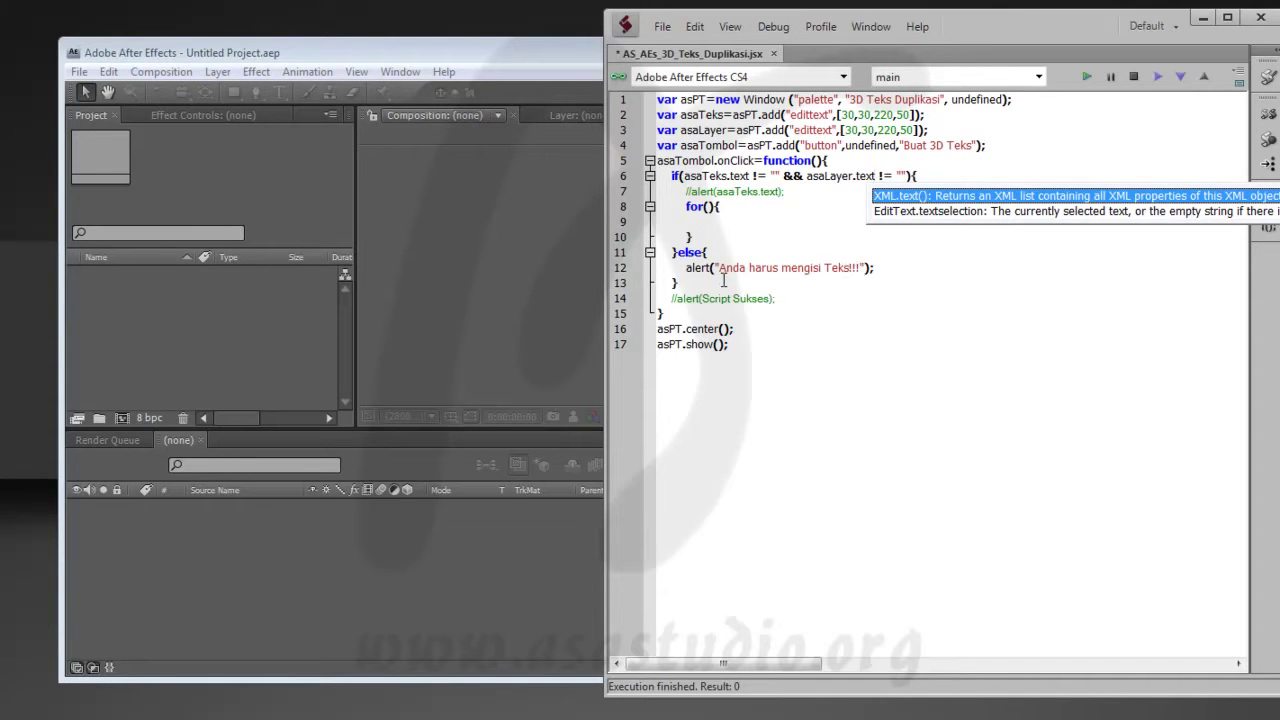
# - Make the warning name Teks dan Angka, set asaLayer bounds to [30,70,220,50], and run
pyautogui.click(849, 268)
pyautogui.write('dan ')
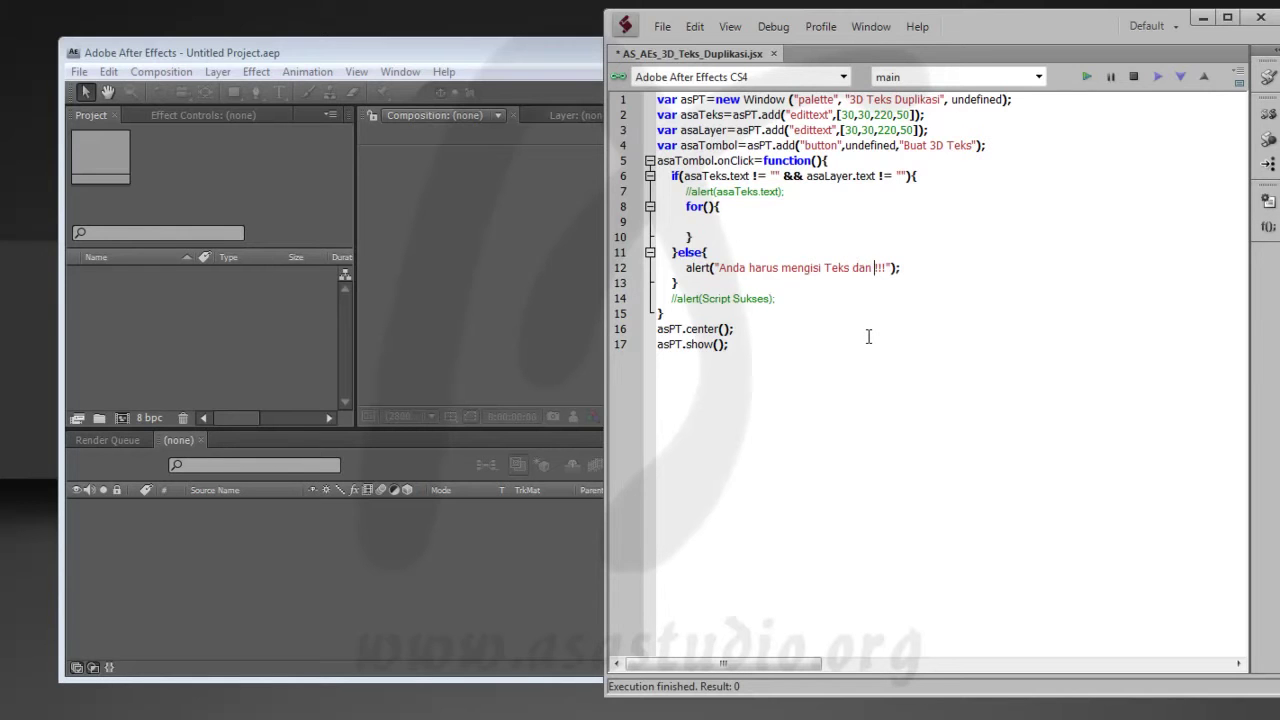
pyautogui.write('Argka')
pyautogui.click(847, 131)
pyautogui.hotkey('shift', 'Right')
pyautogui.write('7')
pyautogui.click(1086, 76)
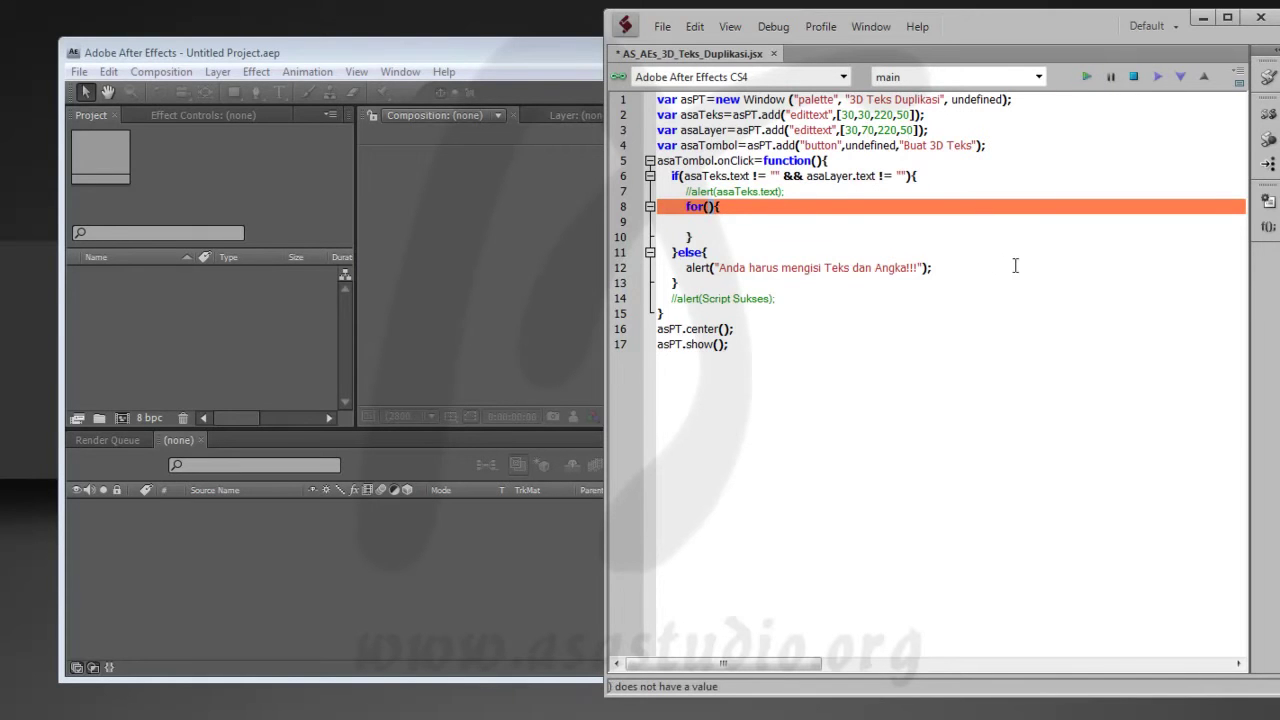
# - Stop the halted run, comment out the for loop lines, and rerun the palette
pyautogui.click(710, 206)
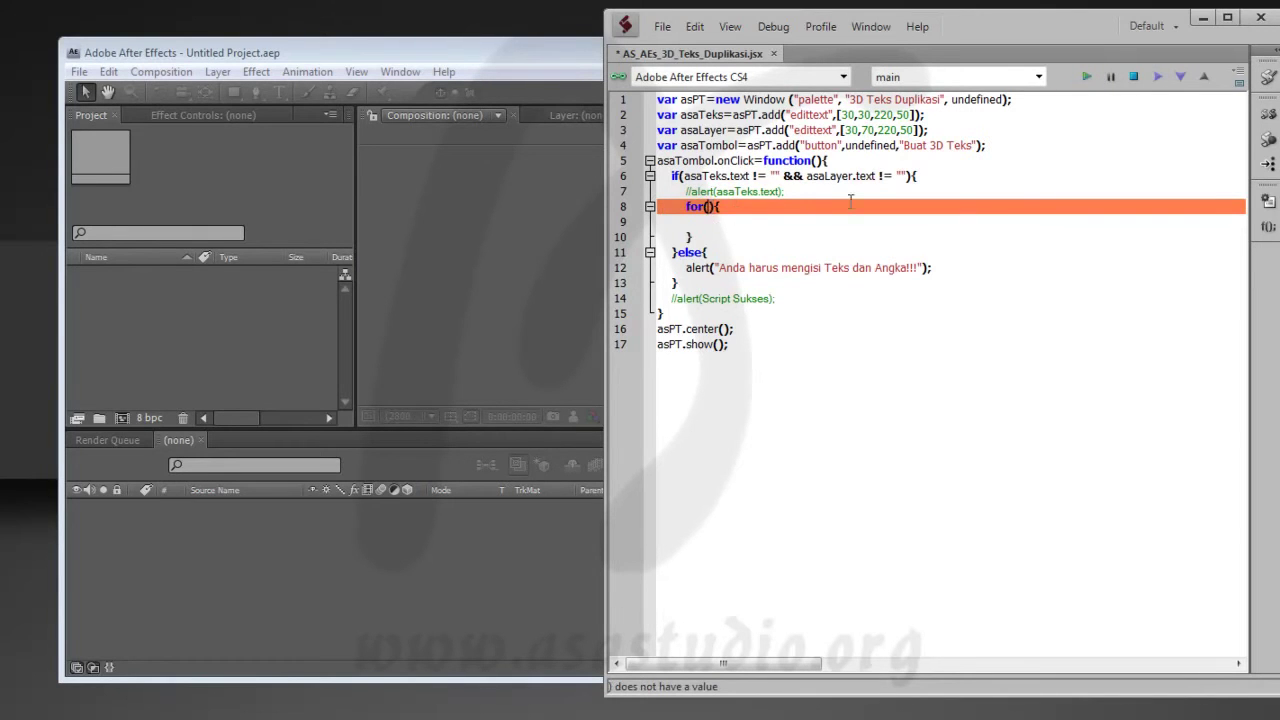
pyautogui.click(1134, 76)
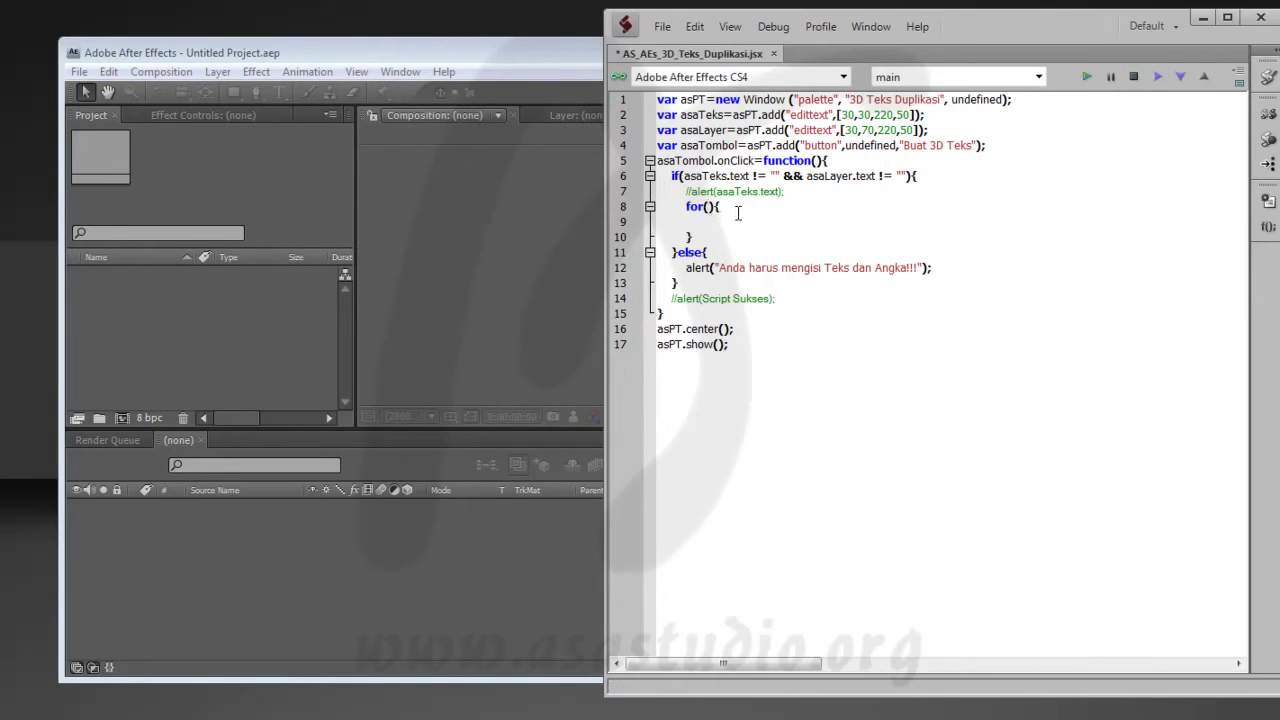
pyautogui.click(688, 208)
pyautogui.write('//')
pyautogui.click(686, 237)
pyautogui.write('//')
pyautogui.click(1086, 77)
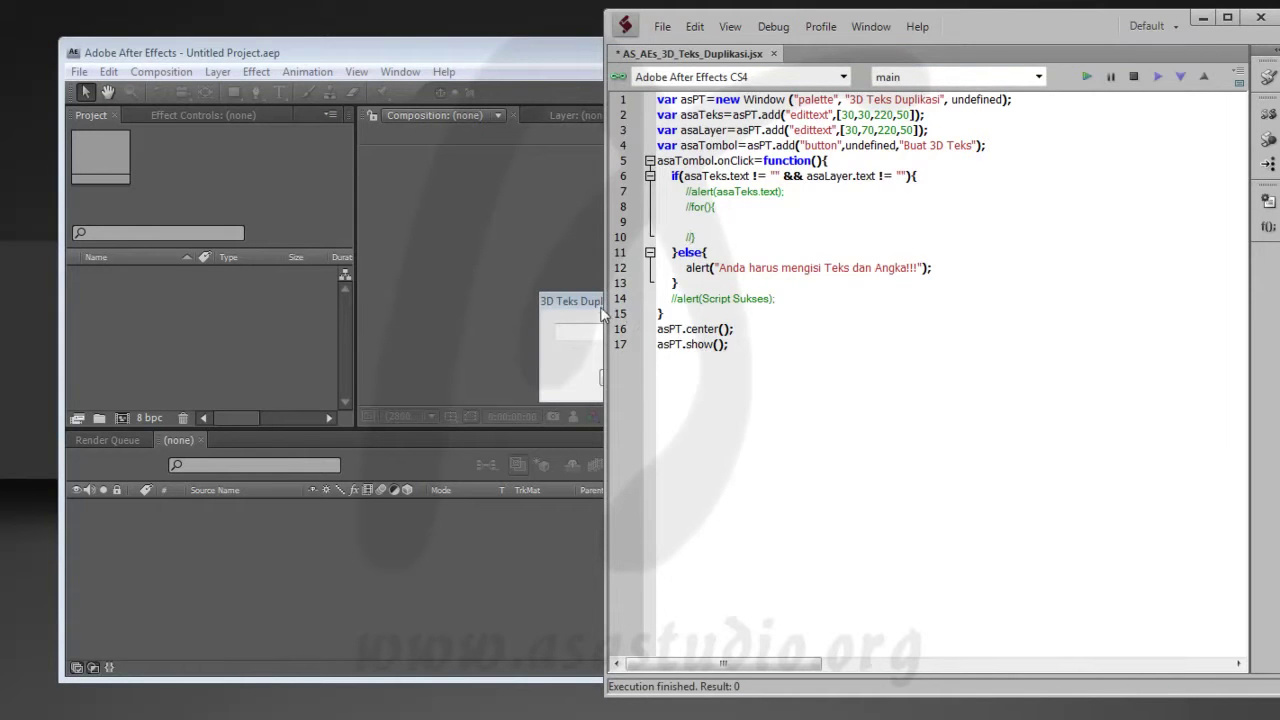
pyautogui.click(600, 308)
pyautogui.moveTo(652, 306); pyautogui.dragTo(340, 279)
pyautogui.click(421, 277)
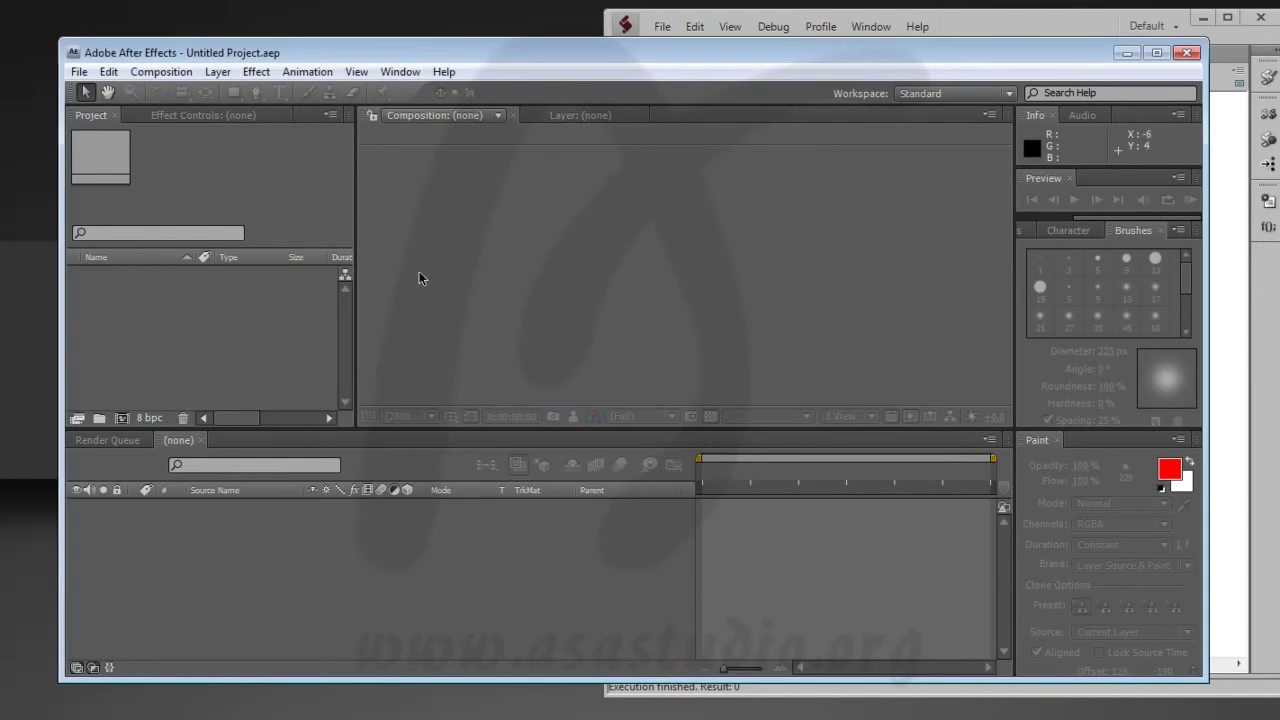
pyautogui.click(1037, 26)
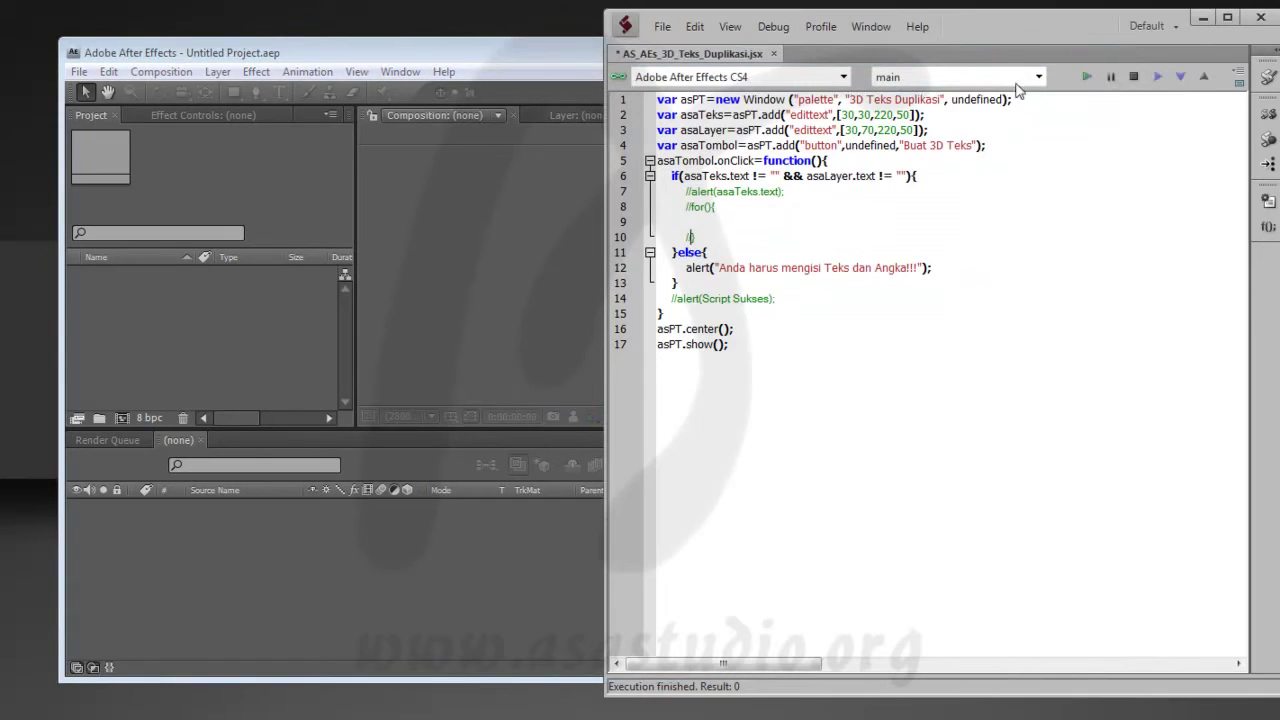
# - Change asaLayer's second bound from 70 to 90 and test the palette
pyautogui.doubleClick(865, 131)
pyautogui.write('9')
pyautogui.click(1087, 76)
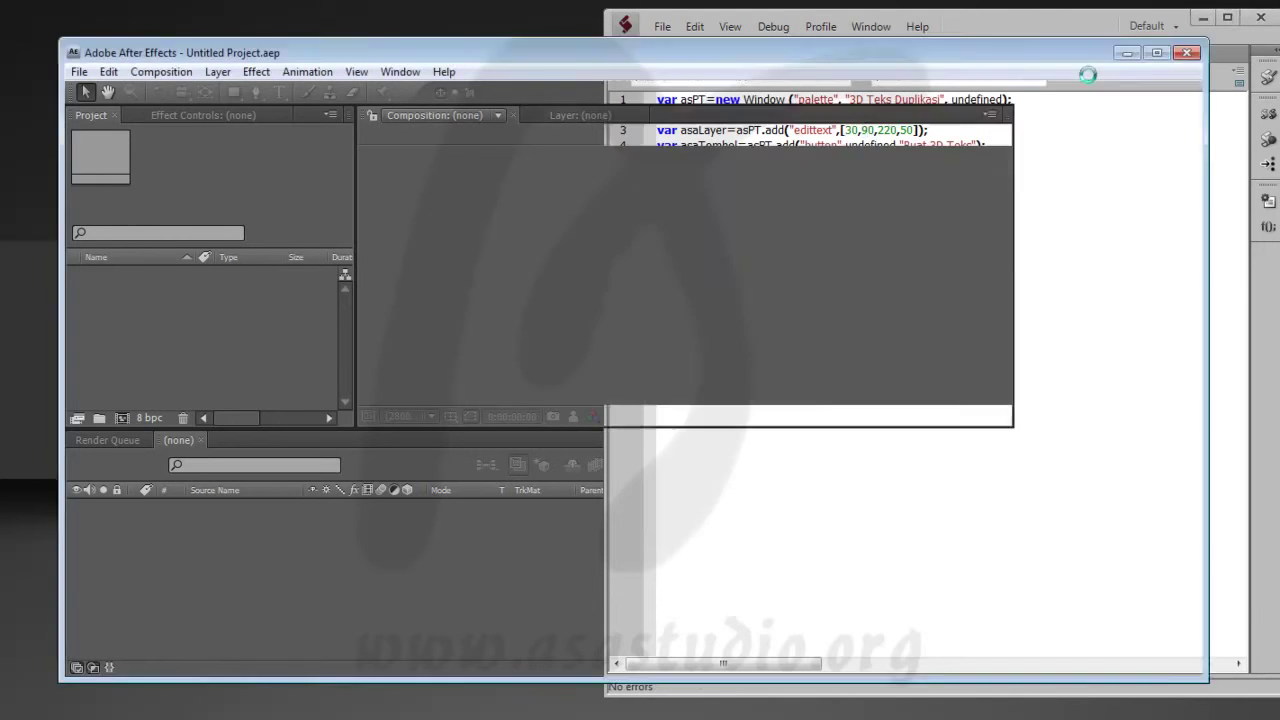
pyautogui.click(592, 306)
pyautogui.moveTo(643, 308); pyautogui.dragTo(452, 310)
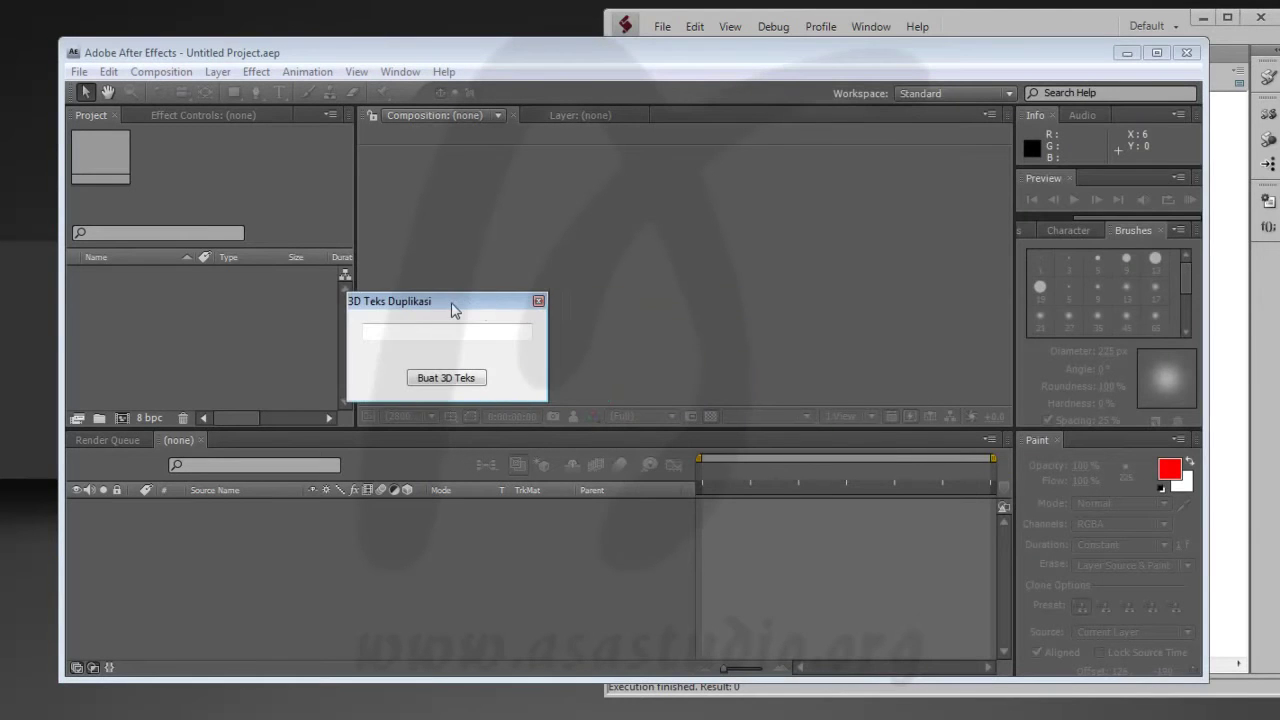
pyautogui.click(538, 301)
pyautogui.click(1053, 24)
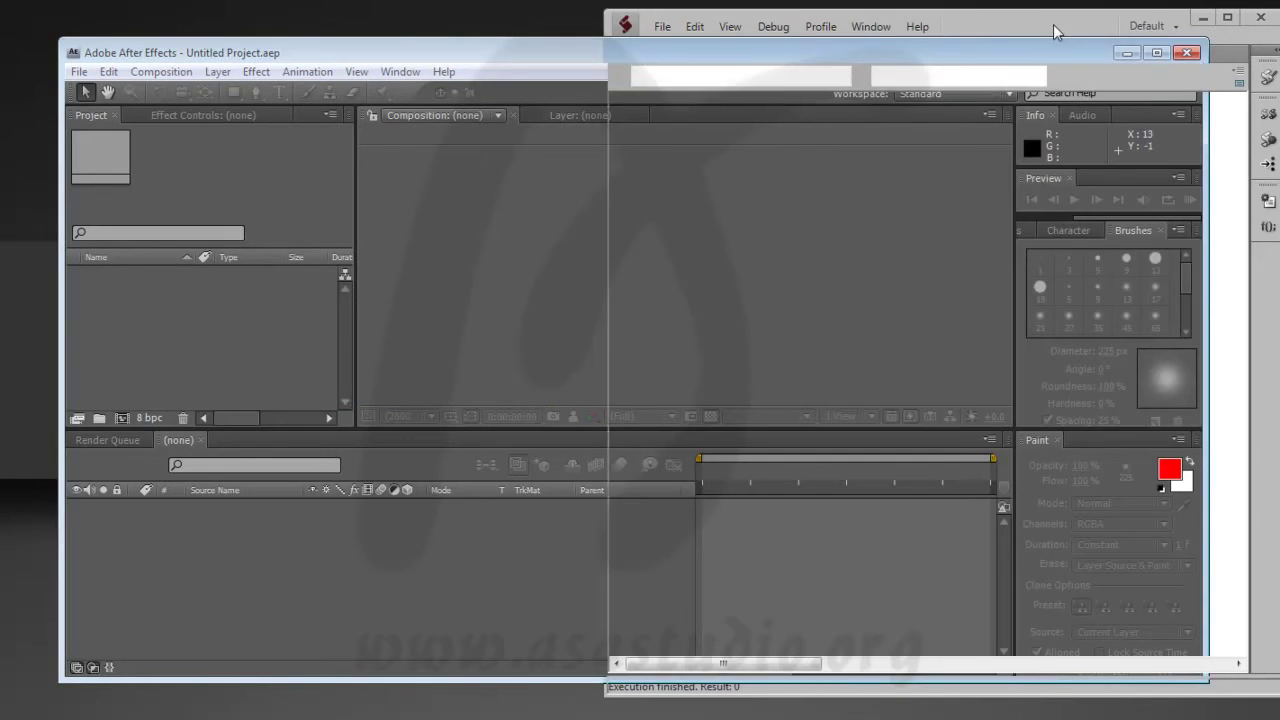
# - Enter 120 and 28 into asaLayer's bounds and test the palette layout
pyautogui.press('BackSpace')
pyautogui.press('BackSpace')
pyautogui.write('120')
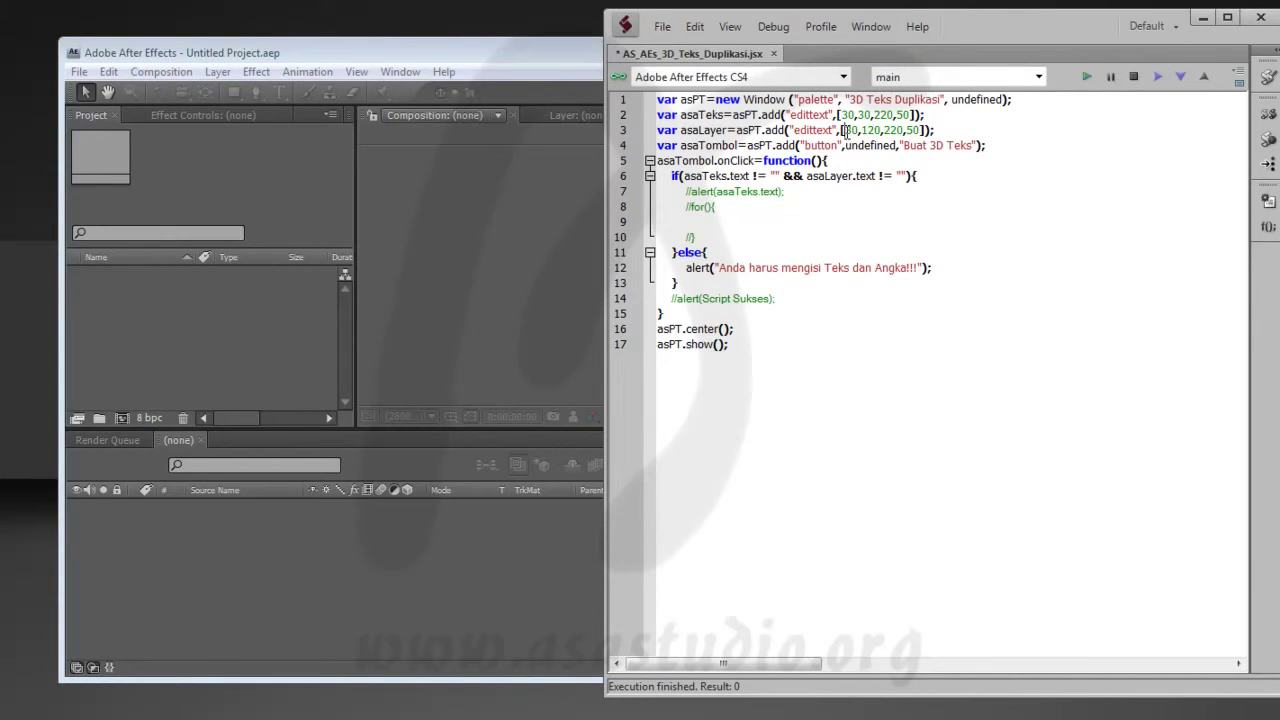
pyautogui.moveTo(845, 131); pyautogui.dragTo(851, 131)
pyautogui.write('28')
pyautogui.click(1086, 77)
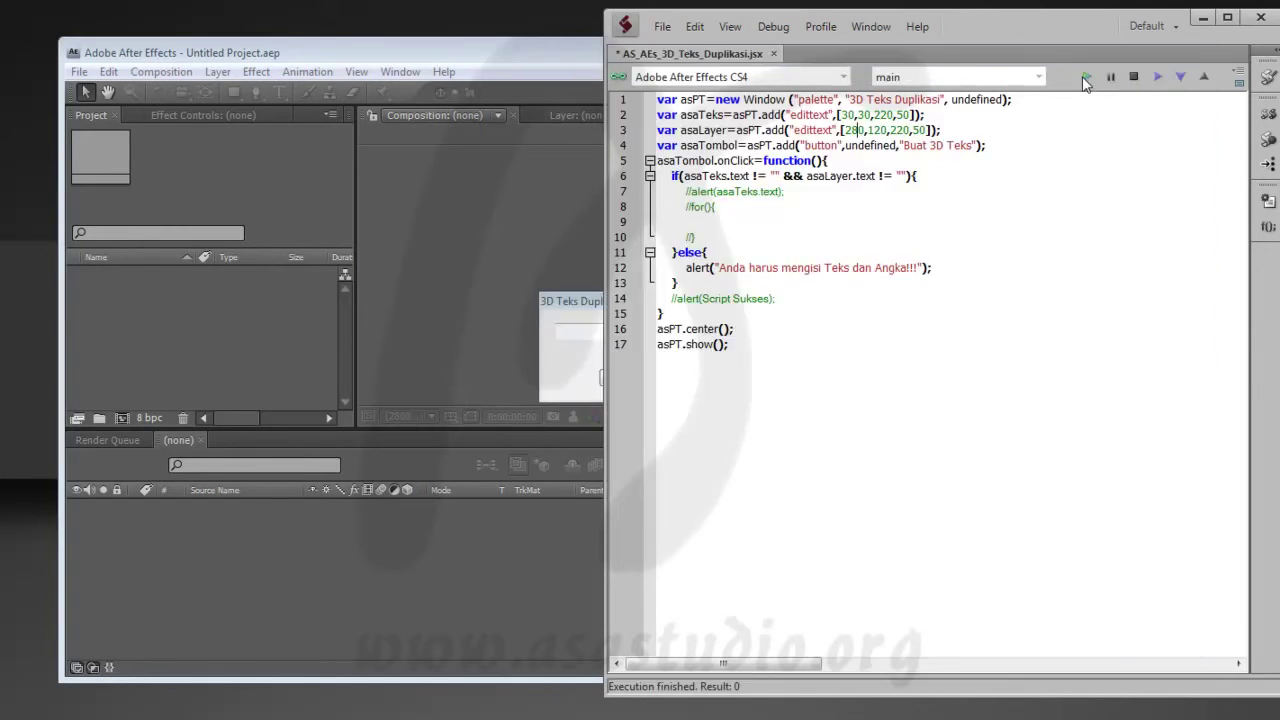
pyautogui.click(585, 305)
pyautogui.moveTo(646, 300); pyautogui.dragTo(471, 294)
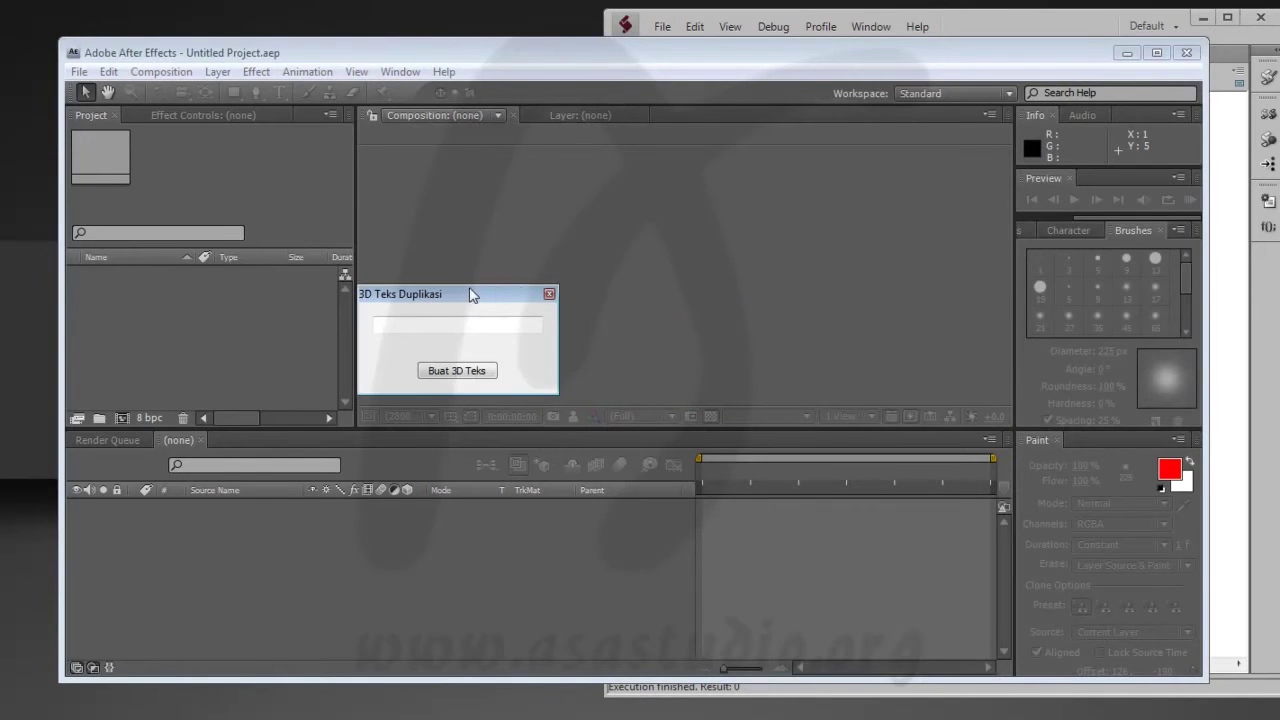
pyautogui.click(551, 294)
pyautogui.click(990, 27)
# - Run the palette again to inspect the field positions
pyautogui.click(1088, 77)
pyautogui.click(578, 320)
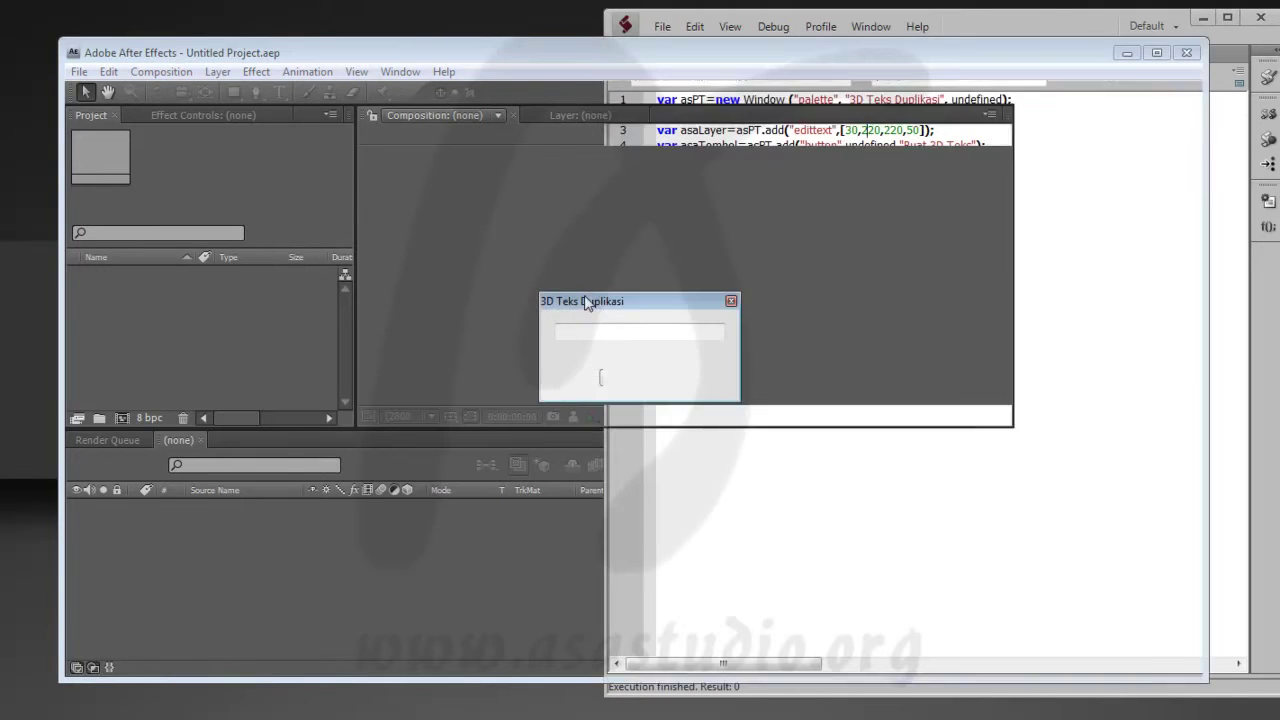
pyautogui.moveTo(586, 299); pyautogui.dragTo(463, 301)
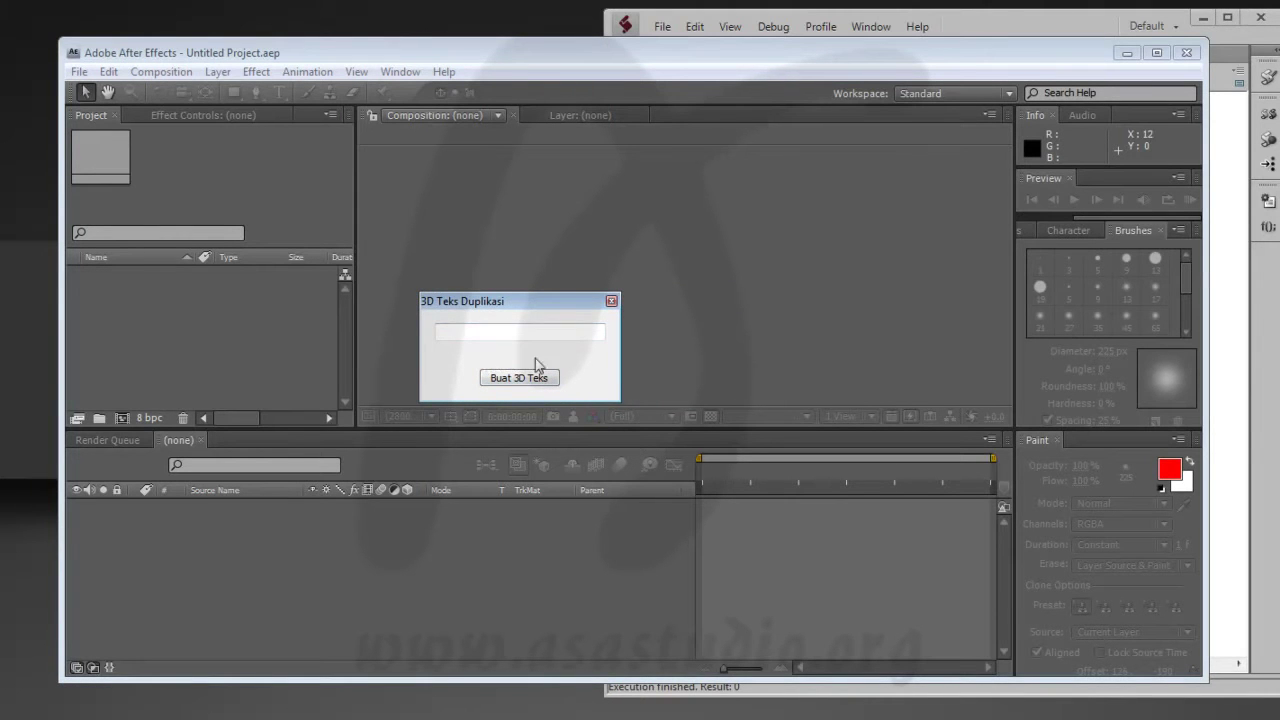
pyautogui.click(612, 301)
pyautogui.click(1054, 27)
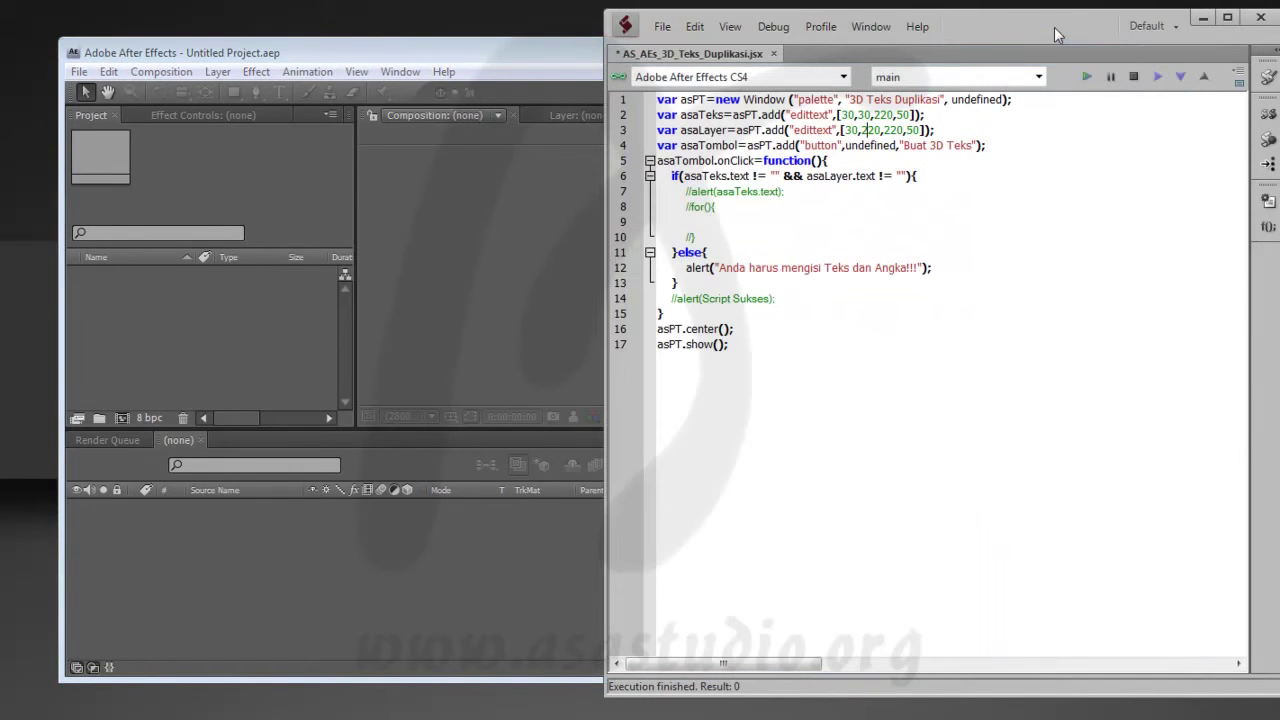
# - Set asaLayer's second bound to 320, test it, then select the asaLayer line and rerun
pyautogui.moveTo(862, 130); pyautogui.dragTo(870, 128)
pyautogui.write('3')
pyautogui.click(1086, 77)
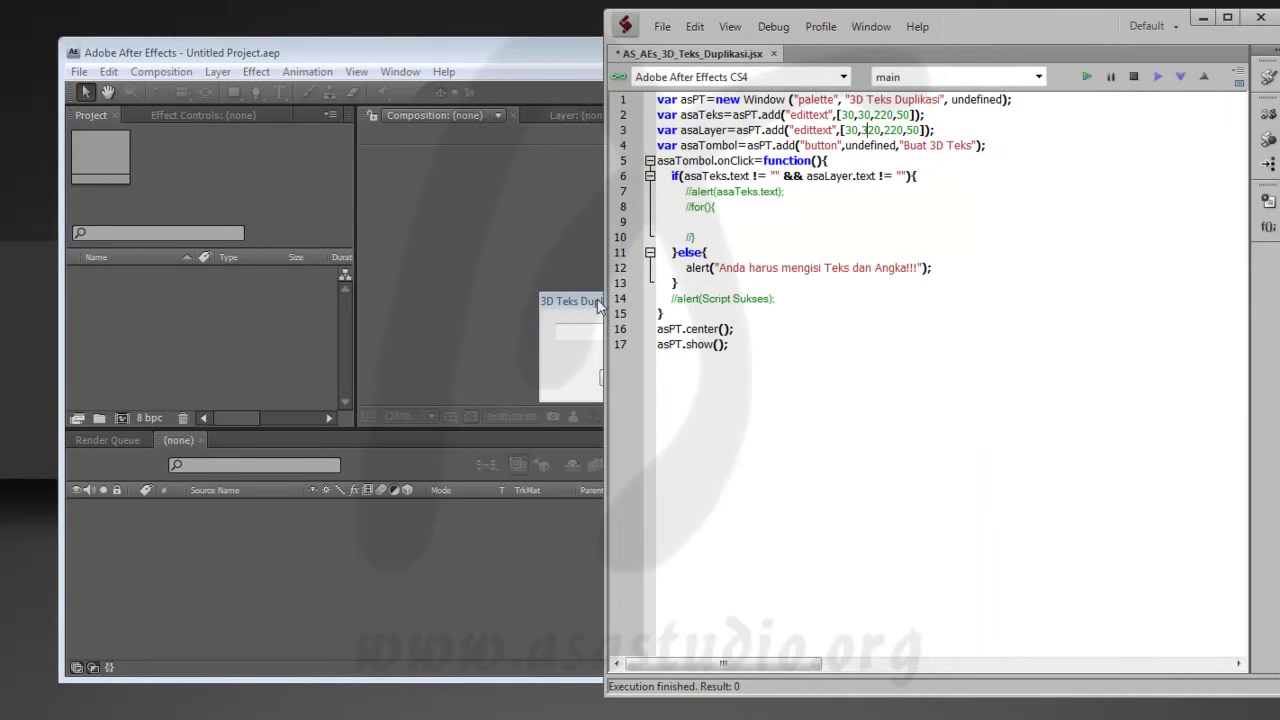
pyautogui.click(600, 300)
pyautogui.moveTo(672, 310); pyautogui.dragTo(620, 312)
pyautogui.click(637, 302)
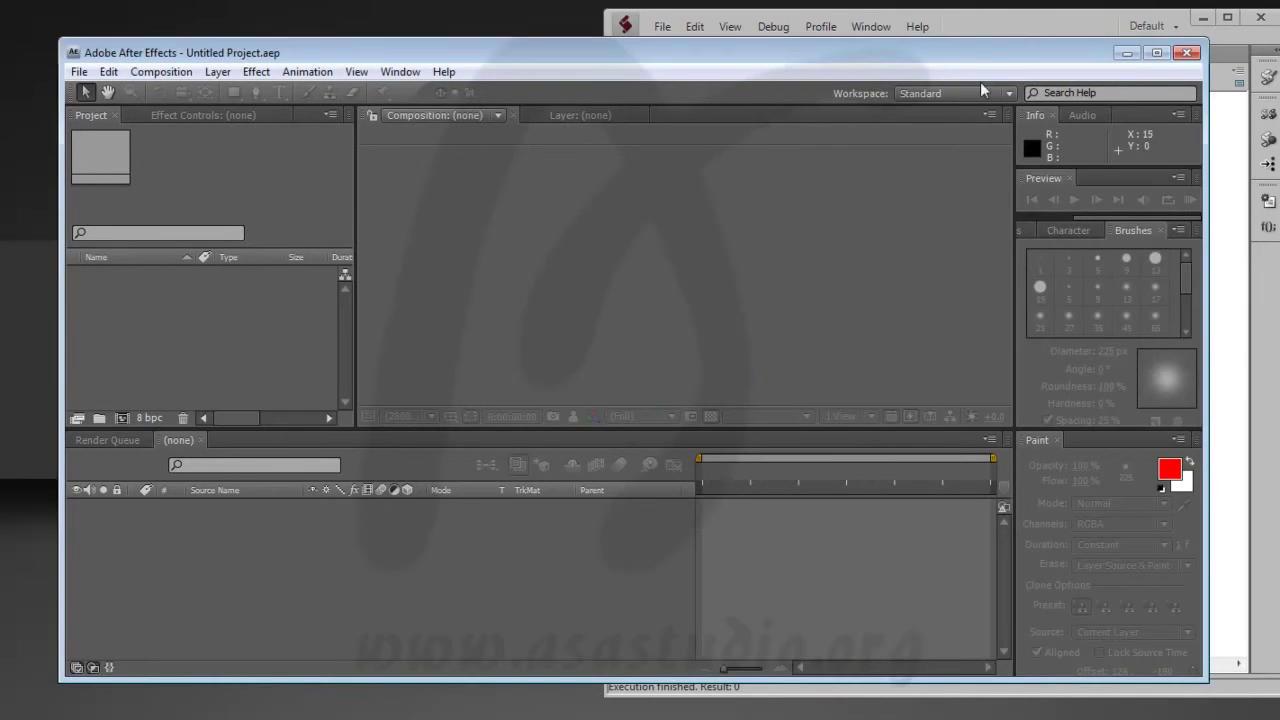
pyautogui.click(1016, 30)
pyautogui.moveTo(938, 131)
pyautogui.mouseDown()
pyautogui.moveTo(930, 119)
pyautogui.moveTo(1016, 102)
pyautogui.mouseUp()
pyautogui.click(1086, 78)
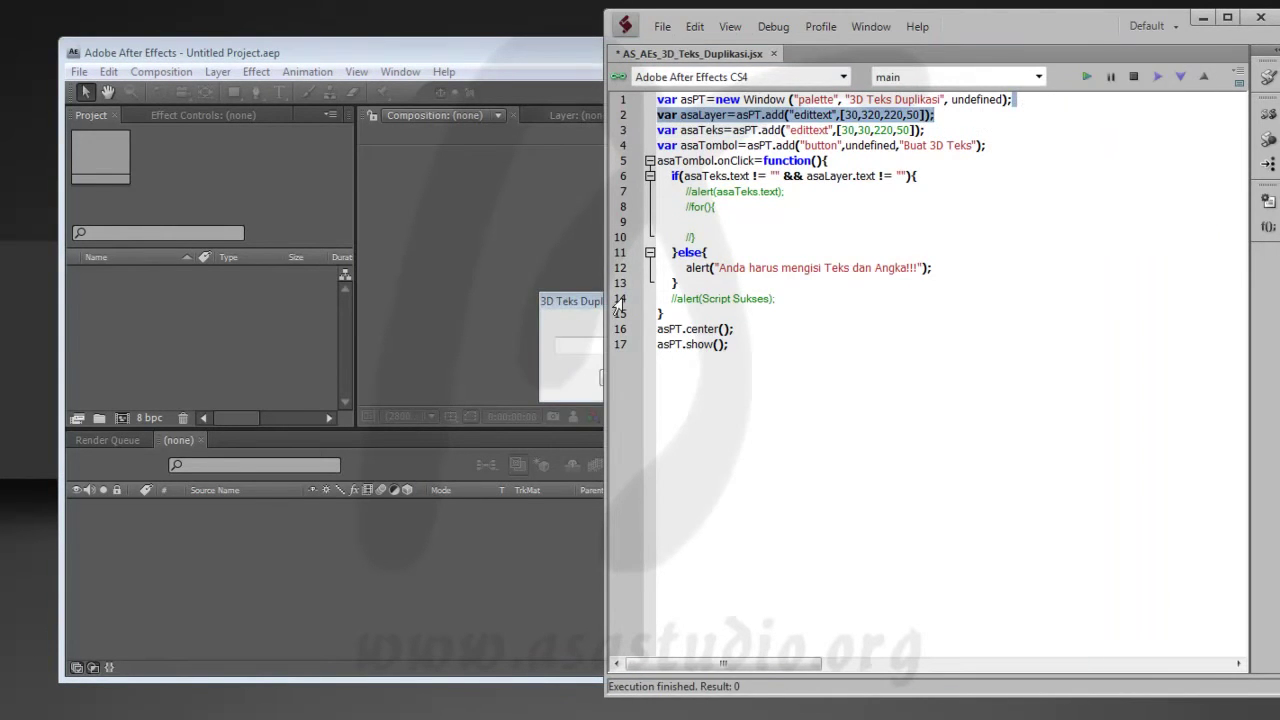
# - Inspect the reordered palette's fields and close it
pyautogui.moveTo(540, 300); pyautogui.dragTo(422, 292)
pyautogui.click(415, 334)
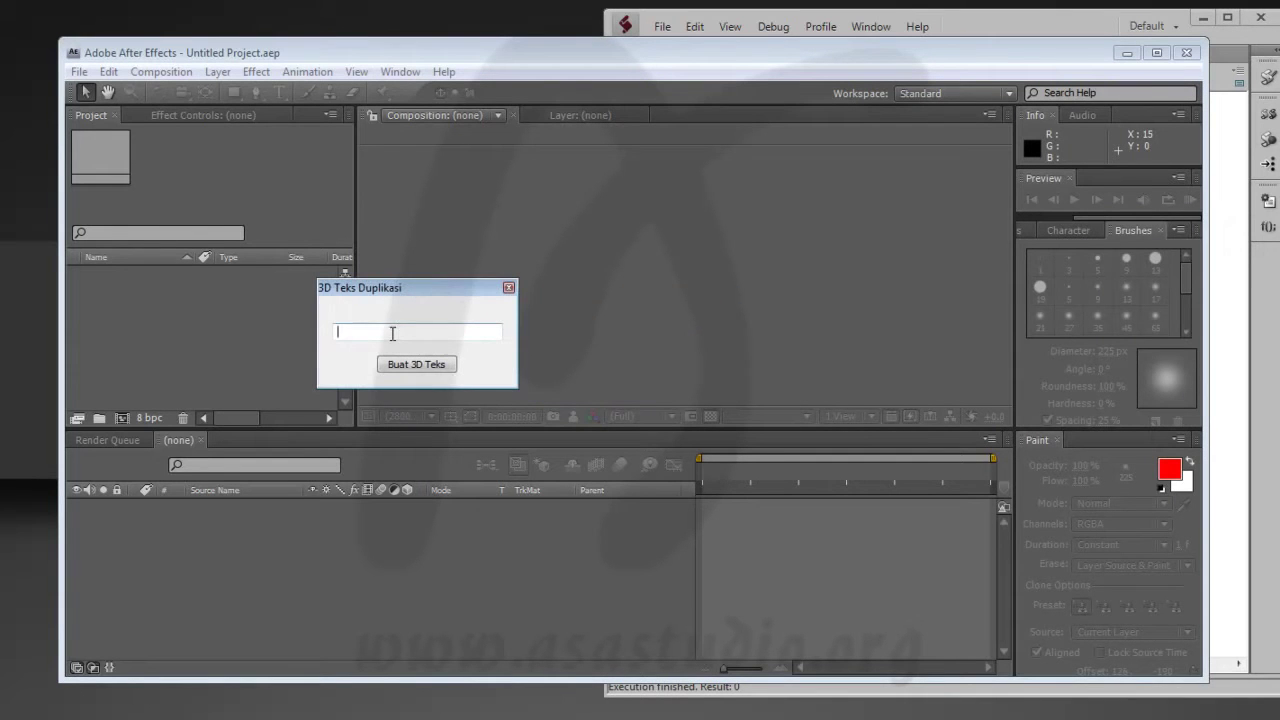
pyautogui.click(509, 289)
pyautogui.click(1024, 28)
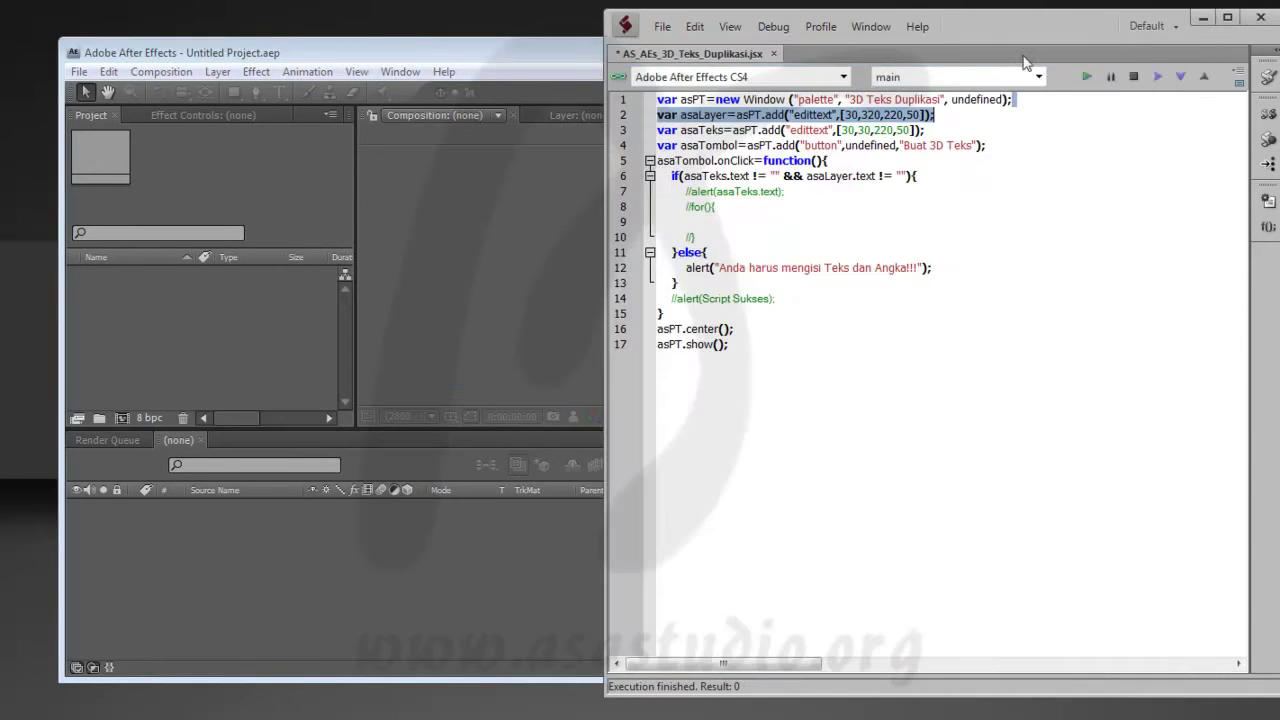
pyautogui.click(935, 136)
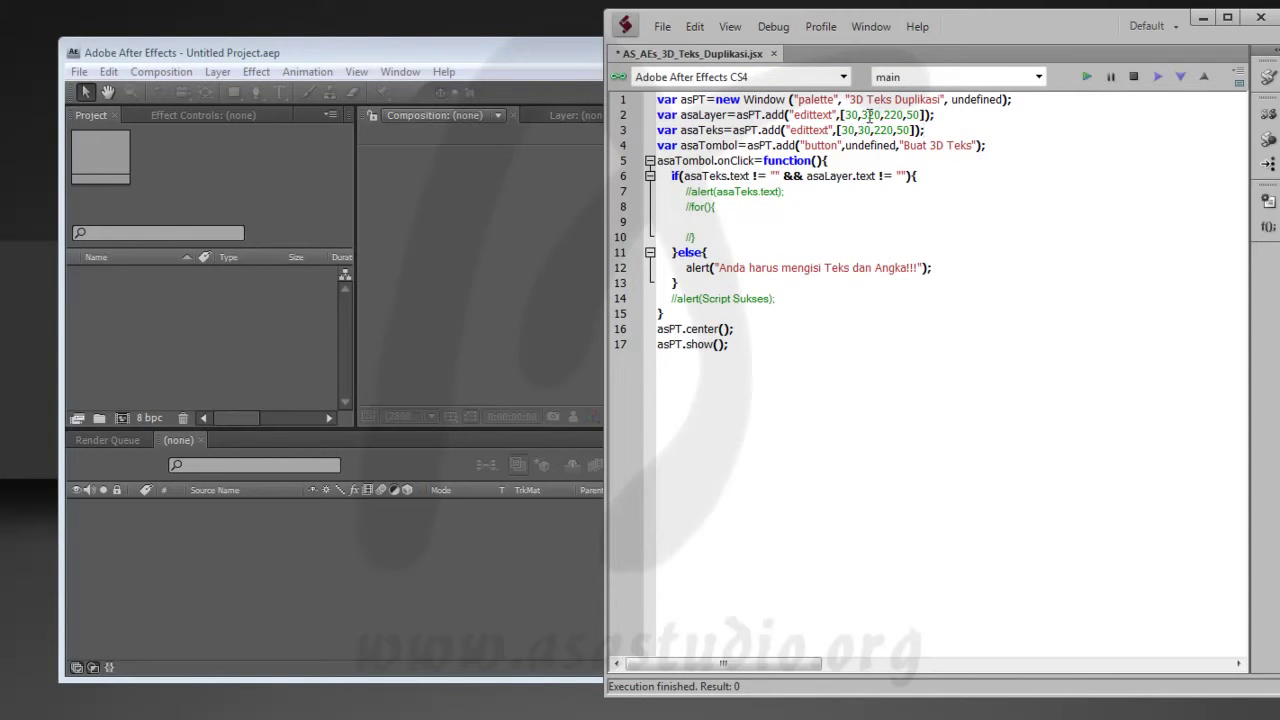
# - Enter 10 into line 2's bounds array and test the palette
pyautogui.moveTo(843, 115); pyautogui.dragTo(851, 115)
pyautogui.write('10')
pyautogui.click(1087, 77)
pyautogui.click(593, 306)
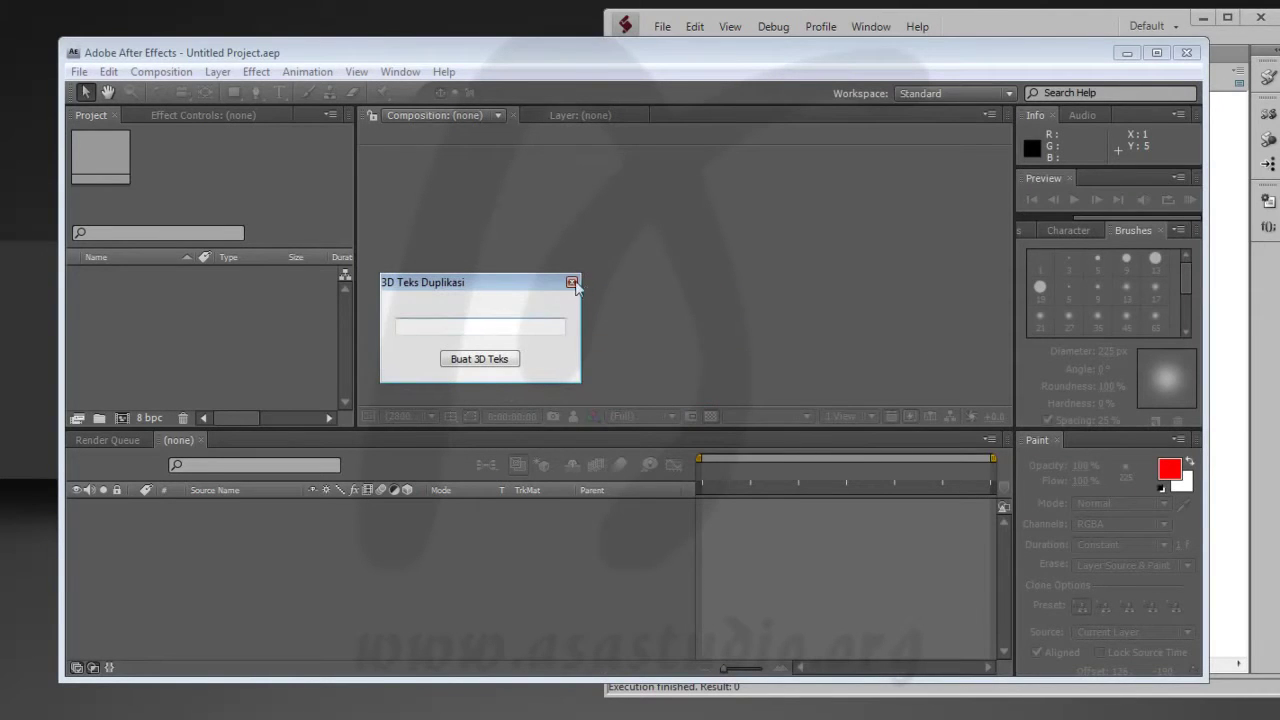
pyautogui.click(572, 282)
pyautogui.click(1026, 28)
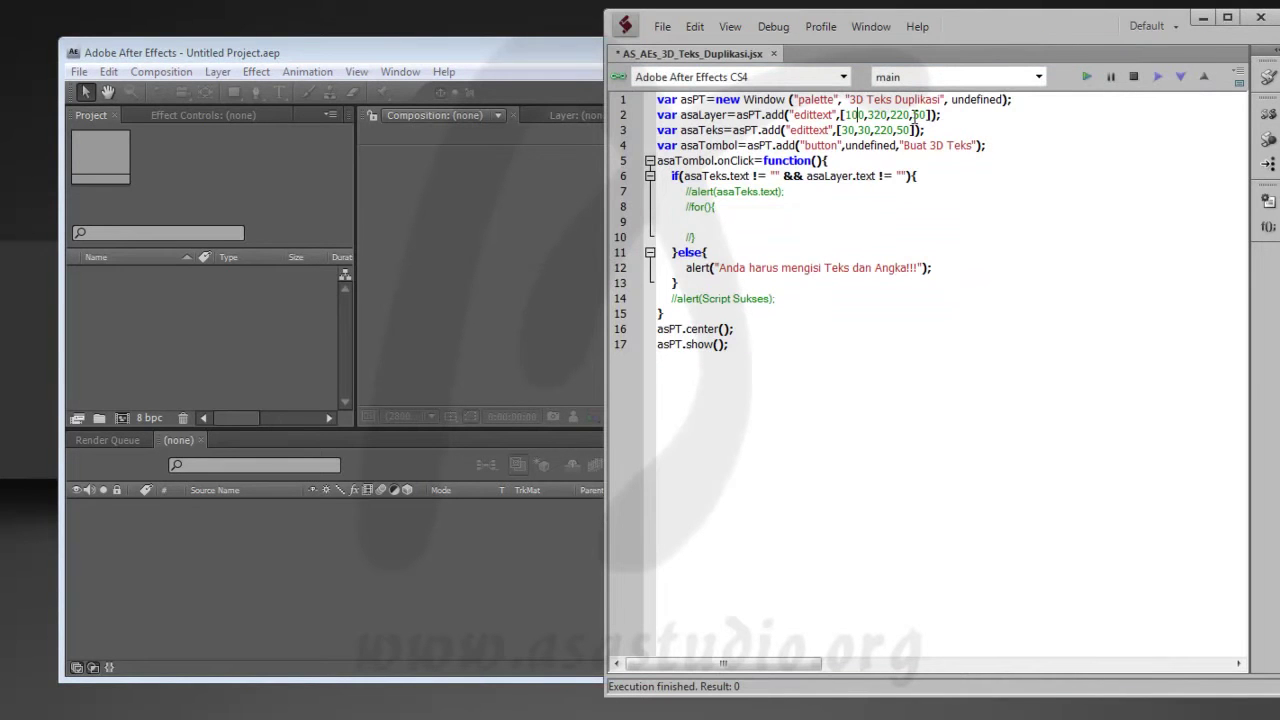
# - Set the asaLayer field height to 60 and test the palette
pyautogui.write('6')
pyautogui.click(1087, 77)
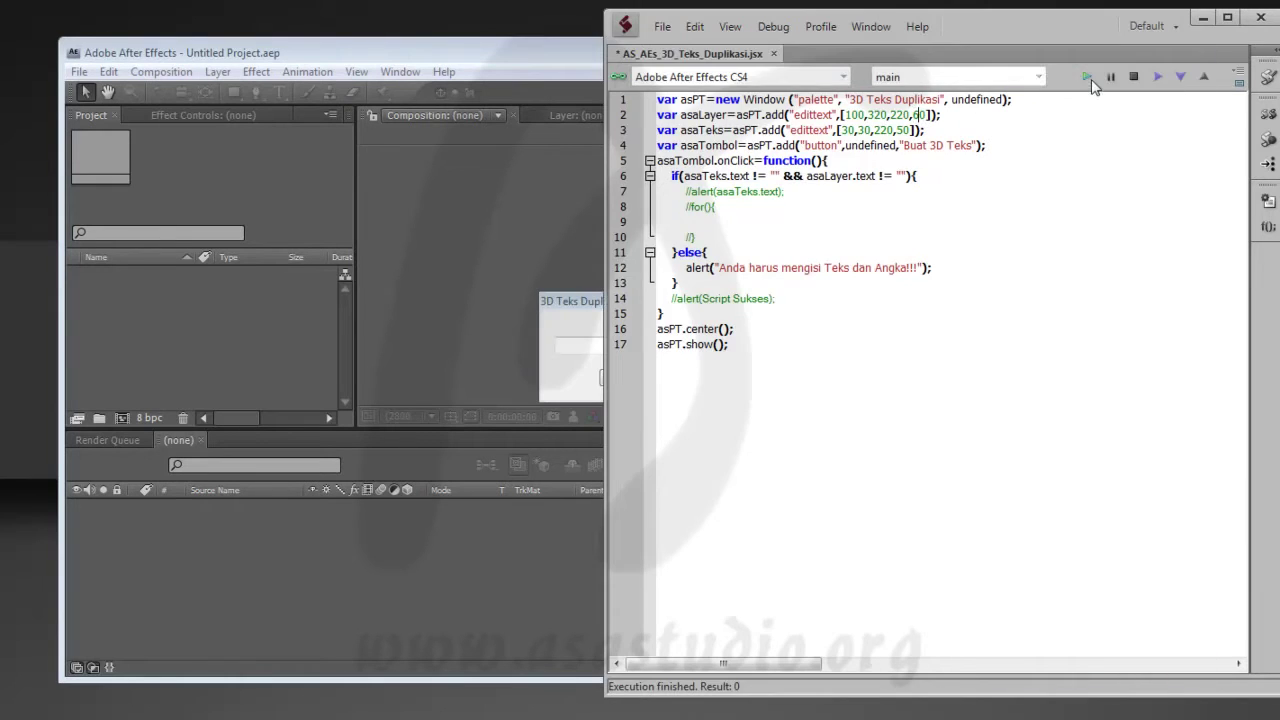
pyautogui.click(605, 300)
pyautogui.moveTo(609, 300); pyautogui.dragTo(533, 305)
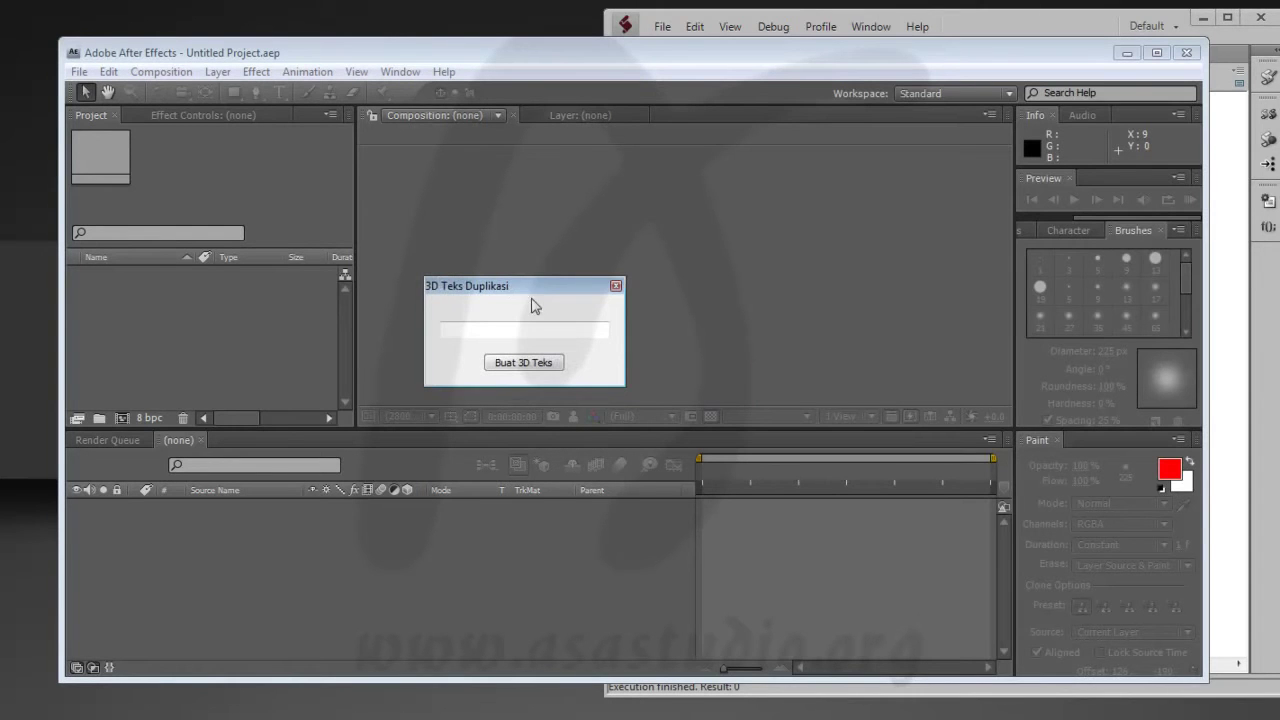
pyautogui.click(617, 286)
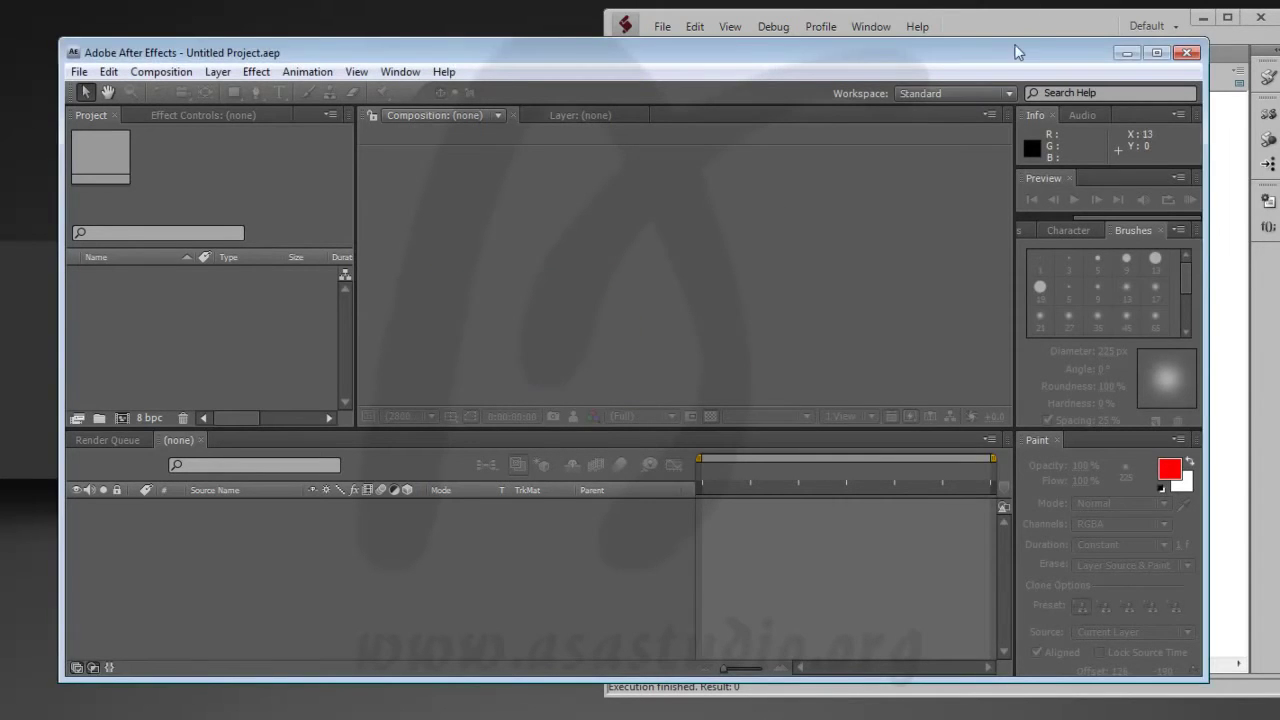
pyautogui.click(1020, 28)
# - Enter 3 into line 2's bounds and test the palette again
pyautogui.write('3')
pyautogui.click(1087, 77)
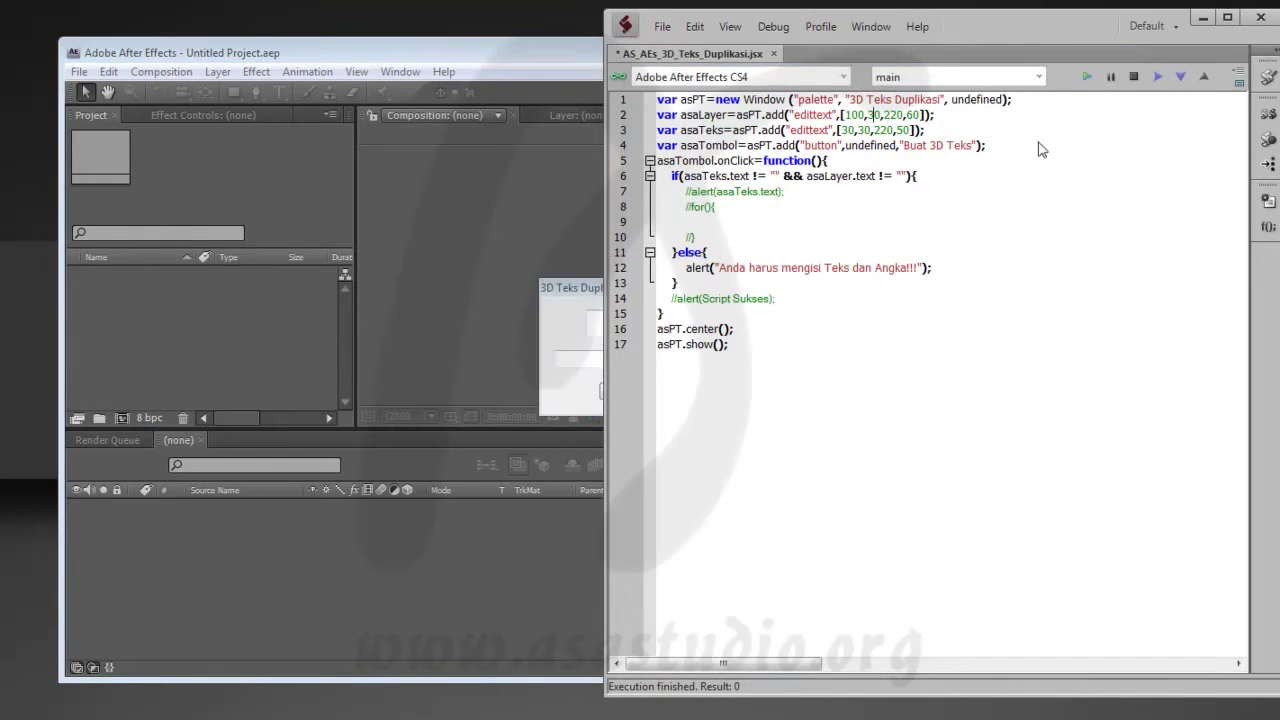
pyautogui.click(586, 290)
pyautogui.moveTo(681, 297); pyautogui.dragTo(505, 272)
pyautogui.click(450, 292)
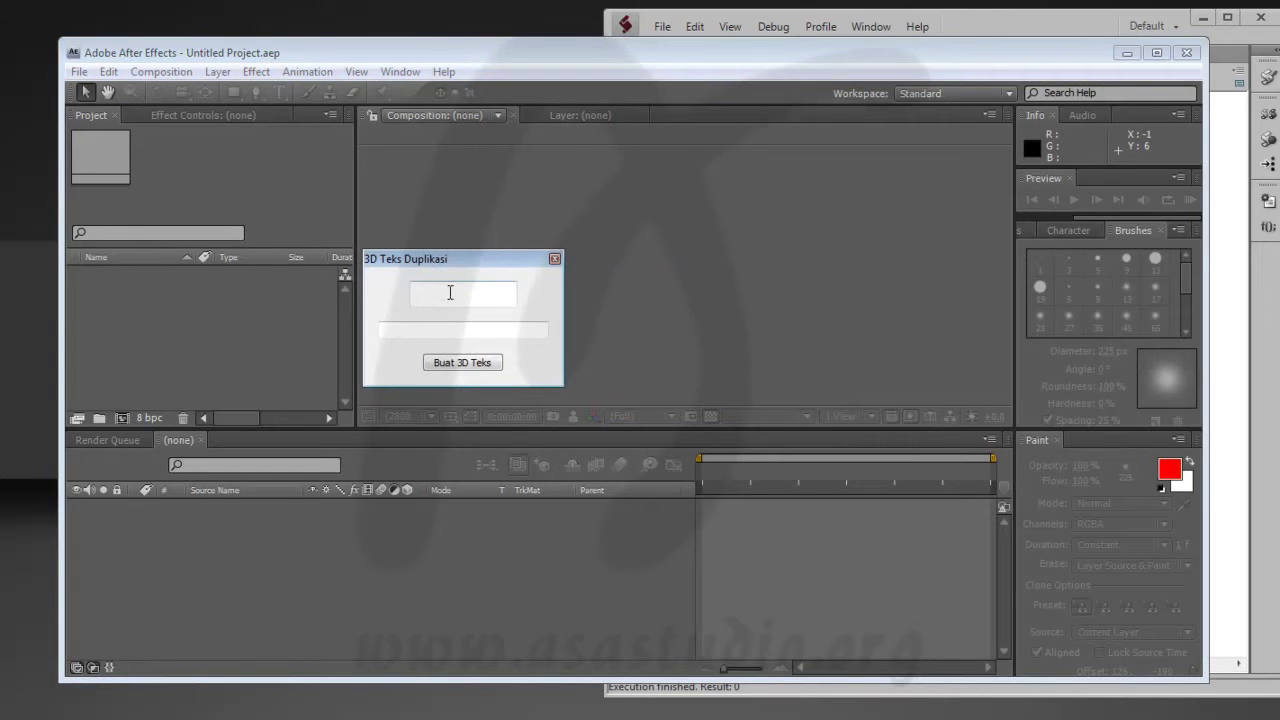
pyautogui.click(556, 262)
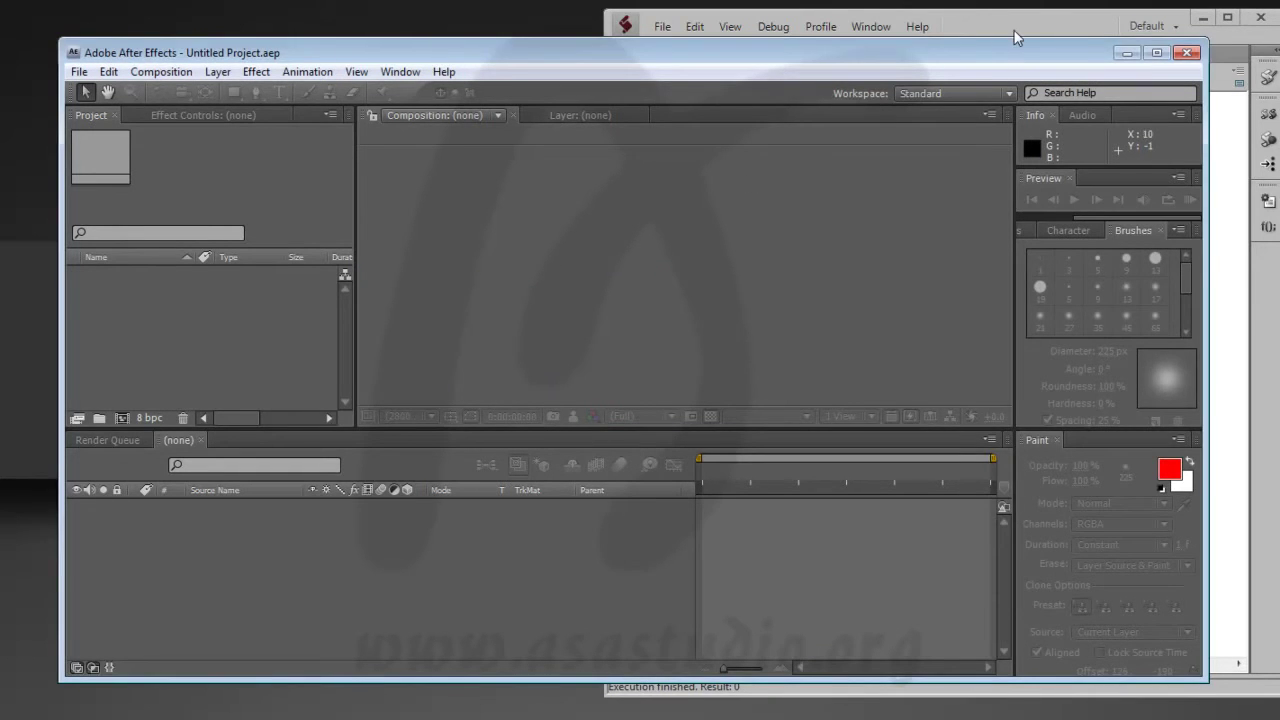
pyautogui.click(1018, 28)
# - Replace the 100 on line 2 so the bounds read [30,30,220,60]
pyautogui.click(871, 115)
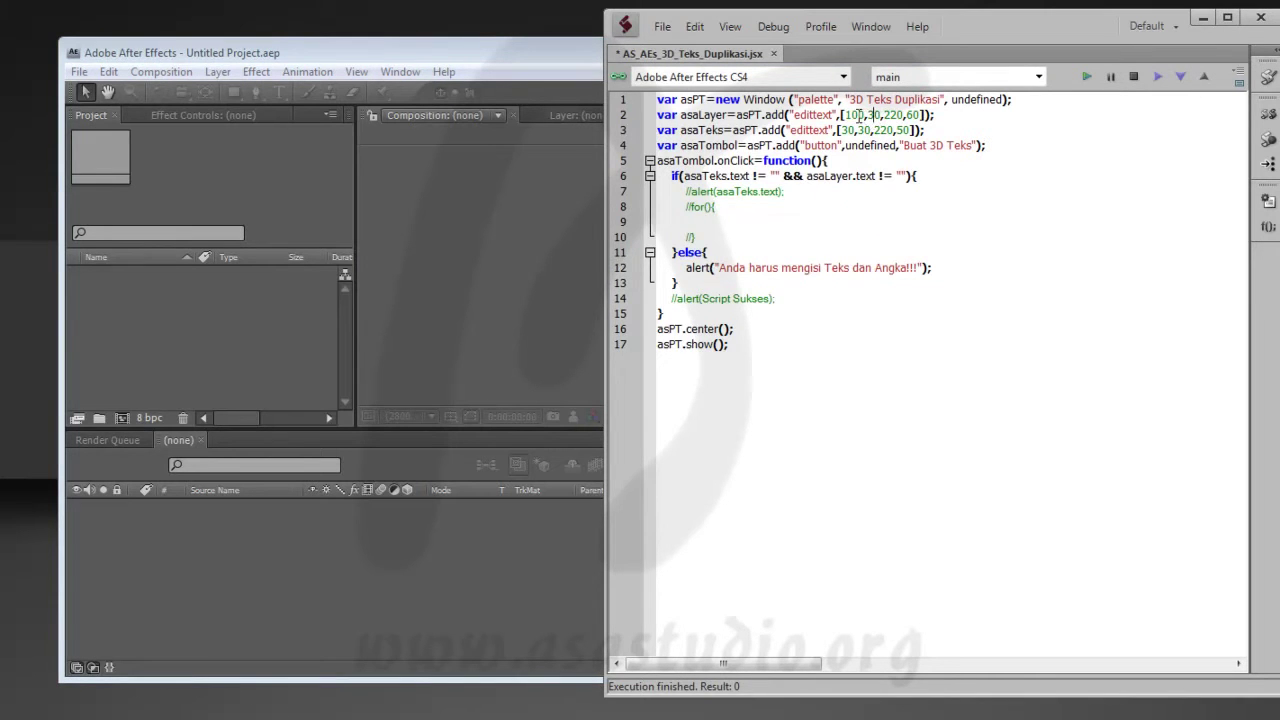
pyautogui.doubleClick(858, 116)
pyautogui.click(857, 117)
pyautogui.doubleClick(850, 116)
pyautogui.write('3')
# - Duplicate the asaLayer declaration line as line 2
pyautogui.moveTo(1012, 100); pyautogui.dragTo(1030, 116)
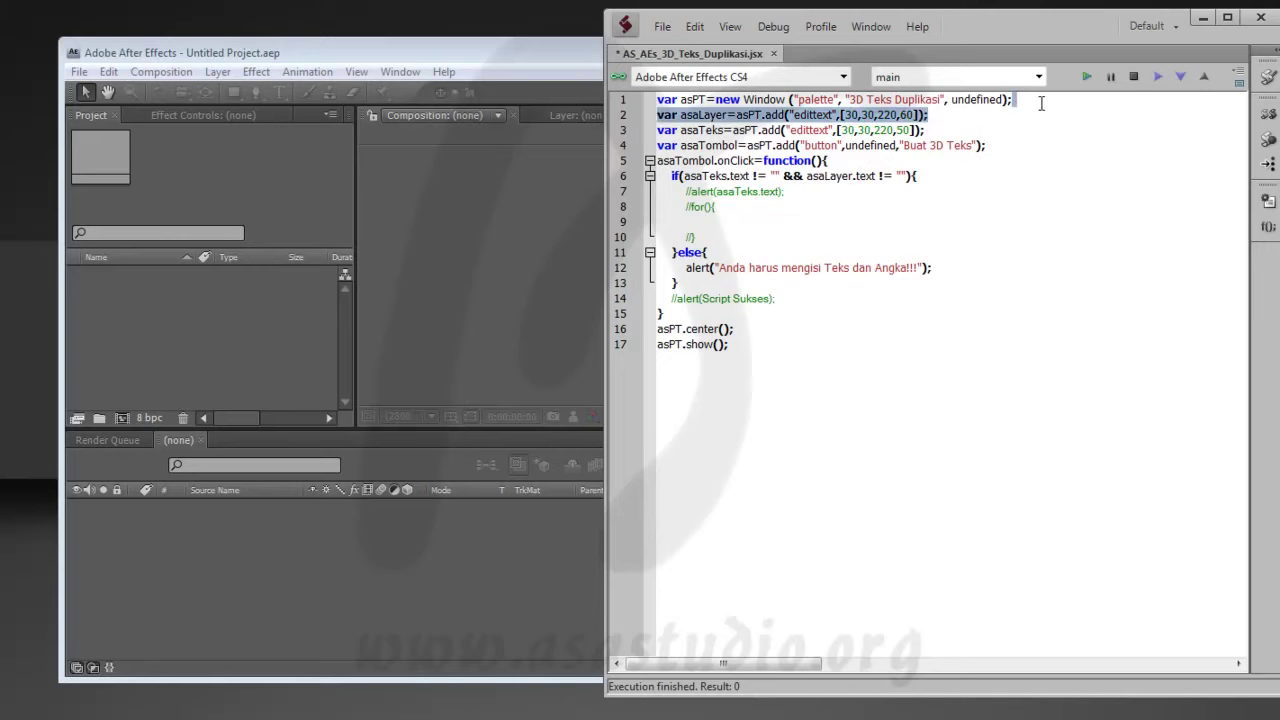
pyautogui.hotkey('ctrl', 'c')
pyautogui.click(1026, 100)
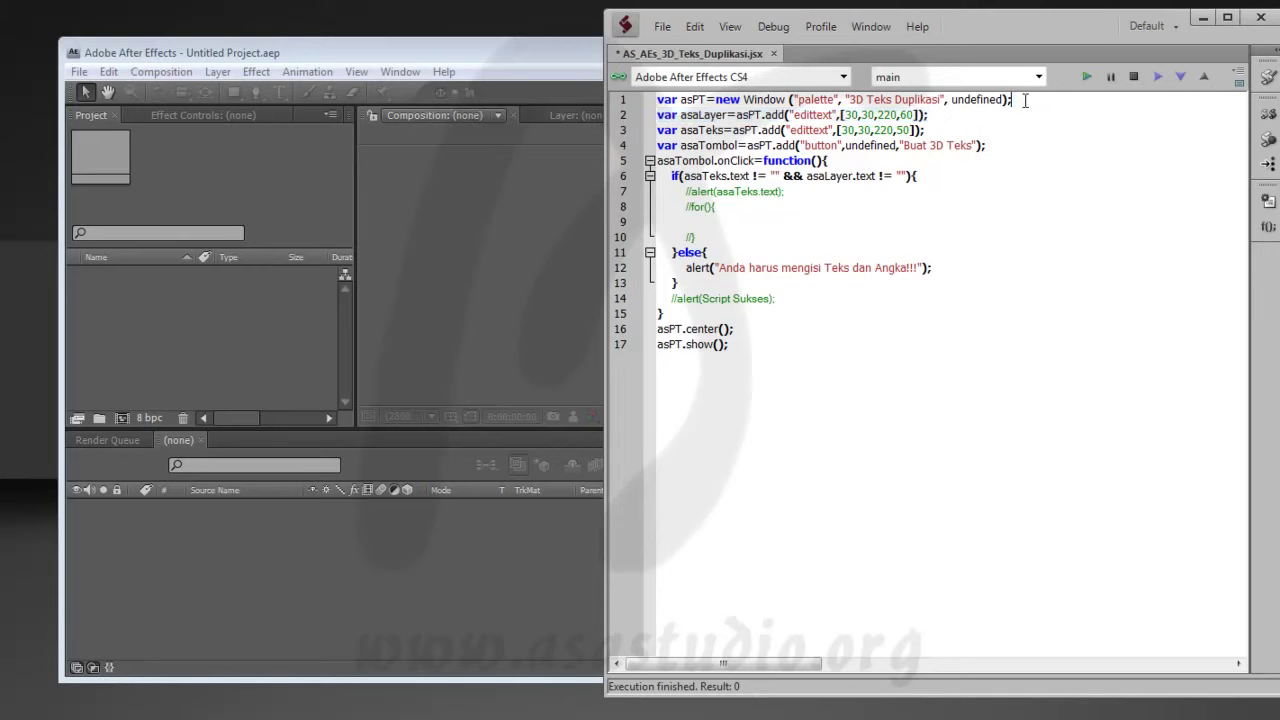
pyautogui.hotkey('ctrl', 'v')
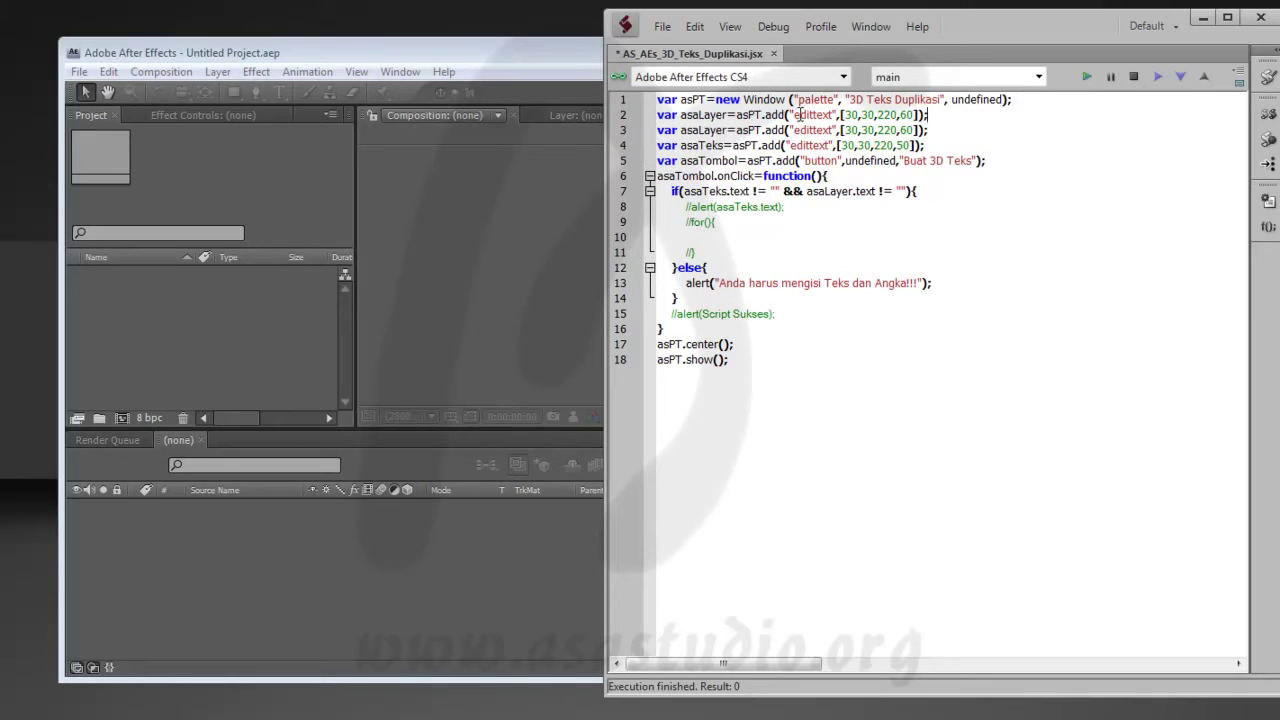
# - Turn the copy into statictext asaST1 captioned 'Tulisan Untuk Layer Teks'
pyautogui.press('Right')
pyautogui.hotkey('shift', 'Left')
pyautogui.hotkey('shift', 'Left')
pyautogui.hotkey('shift', 'Left')
pyautogui.write('static')
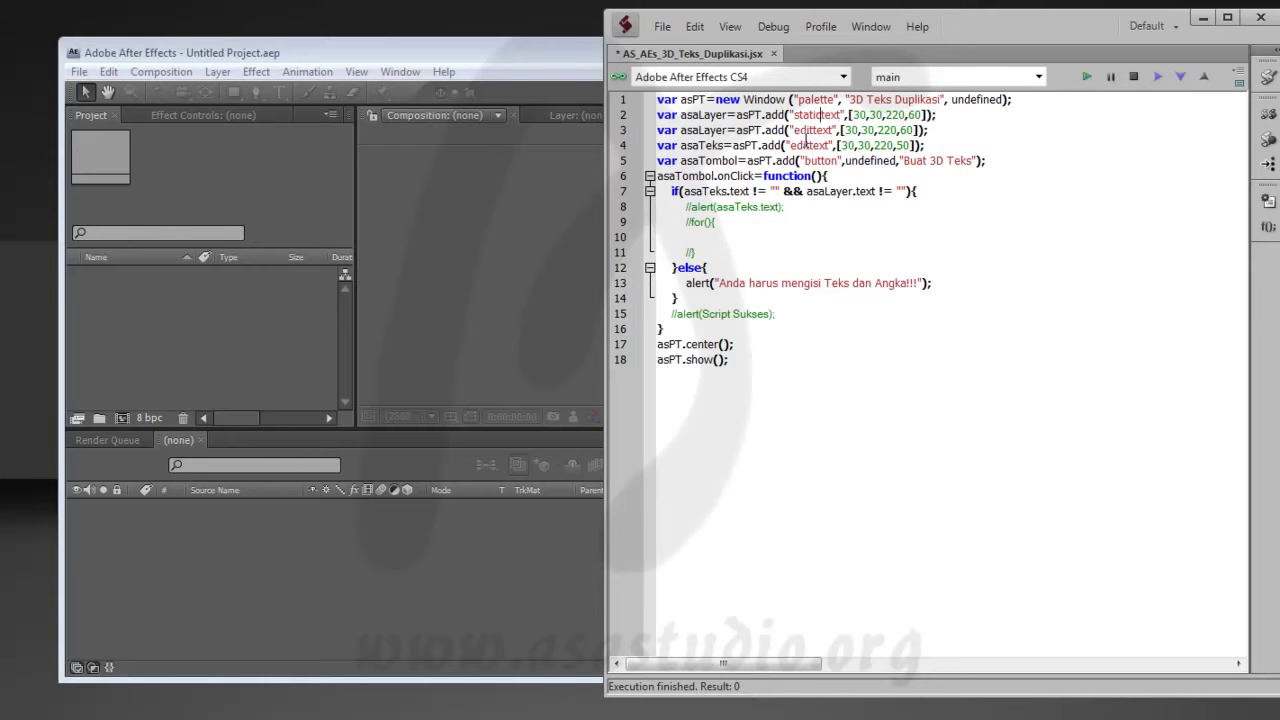
pyautogui.press('Left')
pyautogui.press('Left')
pyautogui.press('Left')
pyautogui.hotkey('shift', 'Left')
pyautogui.hotkey('shift', 'Left')
pyautogui.hotkey('shift', 'Left')
pyautogui.hotkey('shift', 'Left')
pyautogui.hotkey('shift', 'Left')
pyautogui.hotkey('shift', 'Left')
pyautogui.hotkey('shift', 'Right')
pyautogui.write('ST')
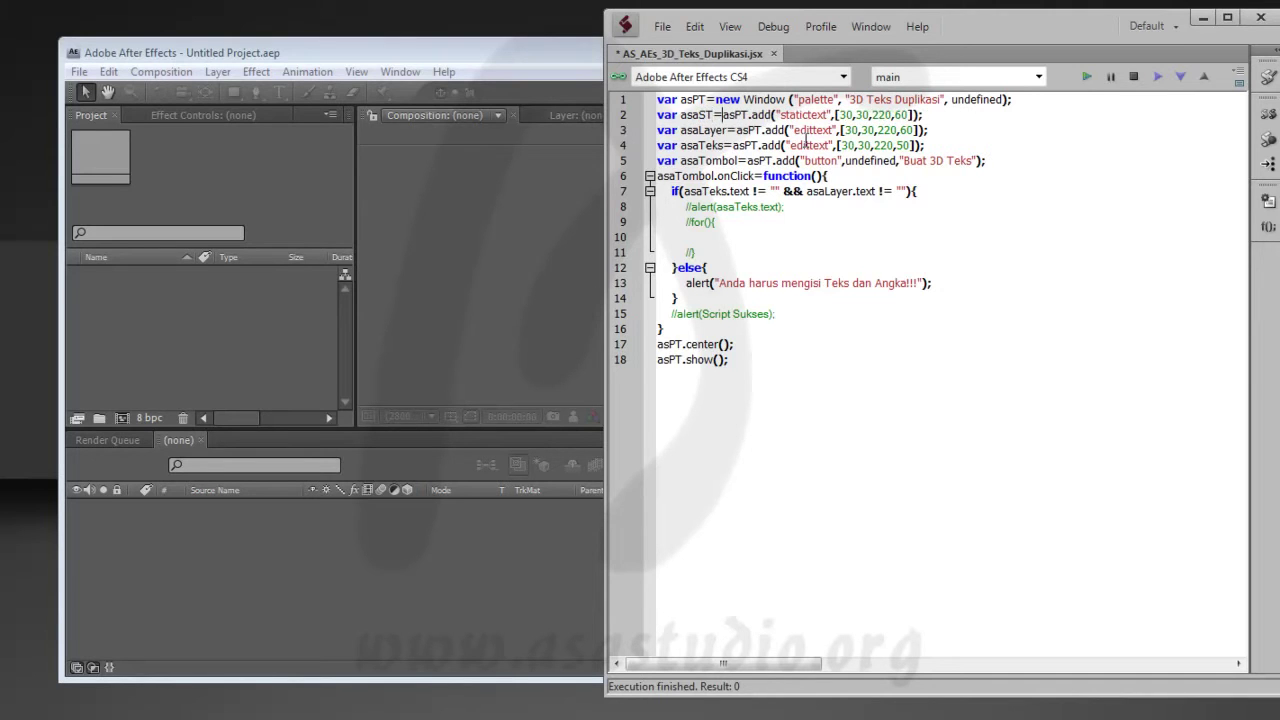
pyautogui.write('1')
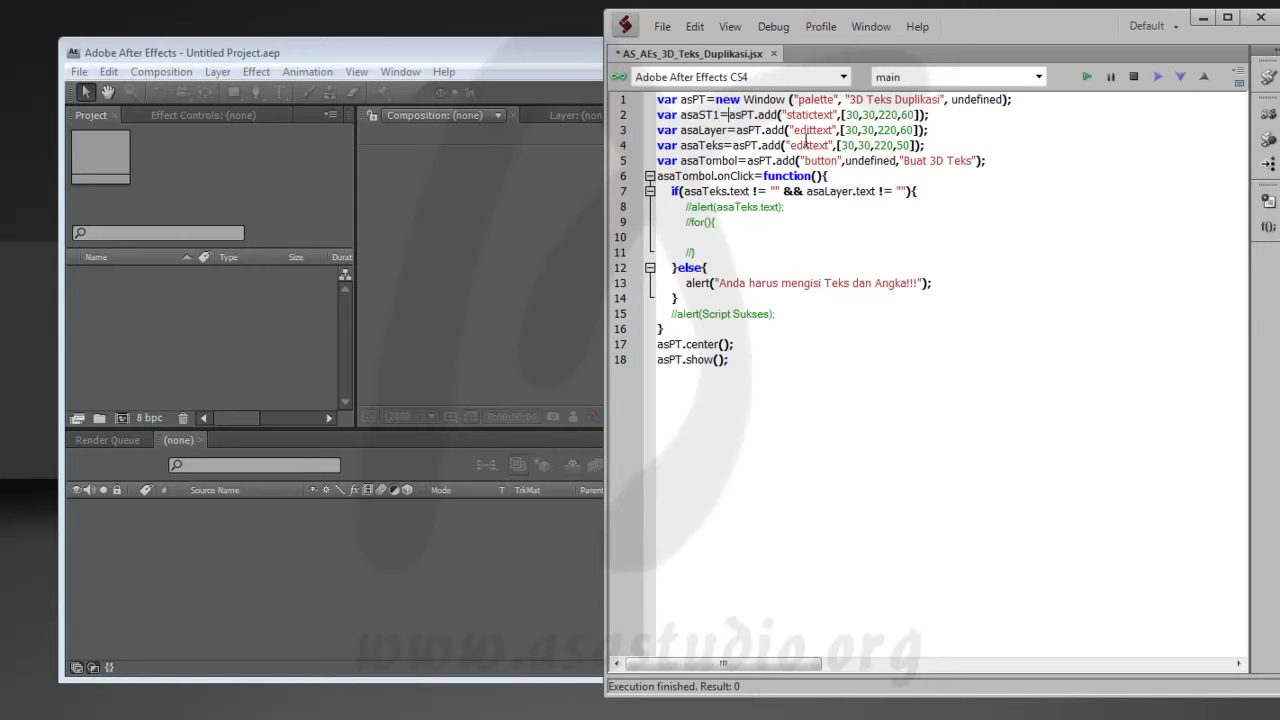
pyautogui.press('Right')
pyautogui.press('Right')
pyautogui.press('Right')
pyautogui.write(',""')
pyautogui.write('Tu')
pyautogui.write('lisan ')
pyautogui.write('Untuk')
pyautogui.write('Layer Teks')
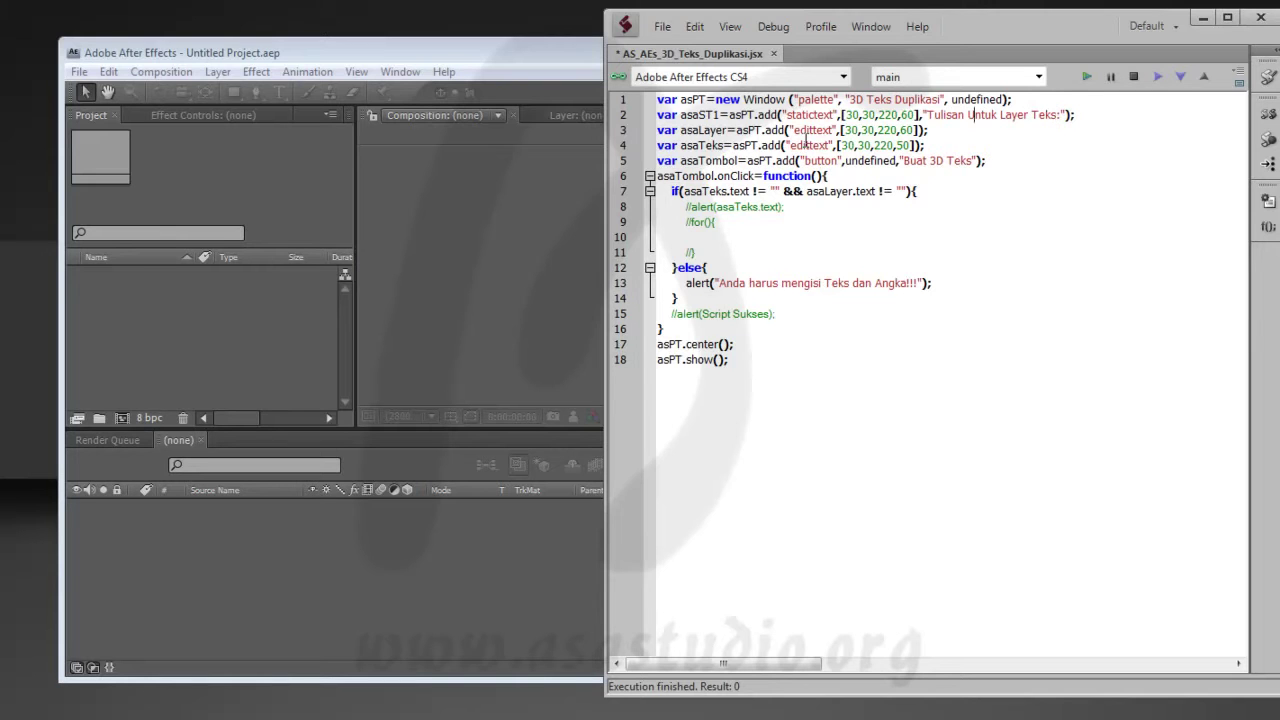
# - Change asaST1's bounds to [0,0,220,20] and select the label line for copying
pyautogui.press('Left')
pyautogui.press('Left')
pyautogui.press('Left')
pyautogui.press('Left')
pyautogui.press('Left')
pyautogui.press('Left')
pyautogui.press('Left')
pyautogui.press('Left')
pyautogui.press('Delete')
pyautogui.press('Right')
pyautogui.press('Right')
pyautogui.press('Delete')
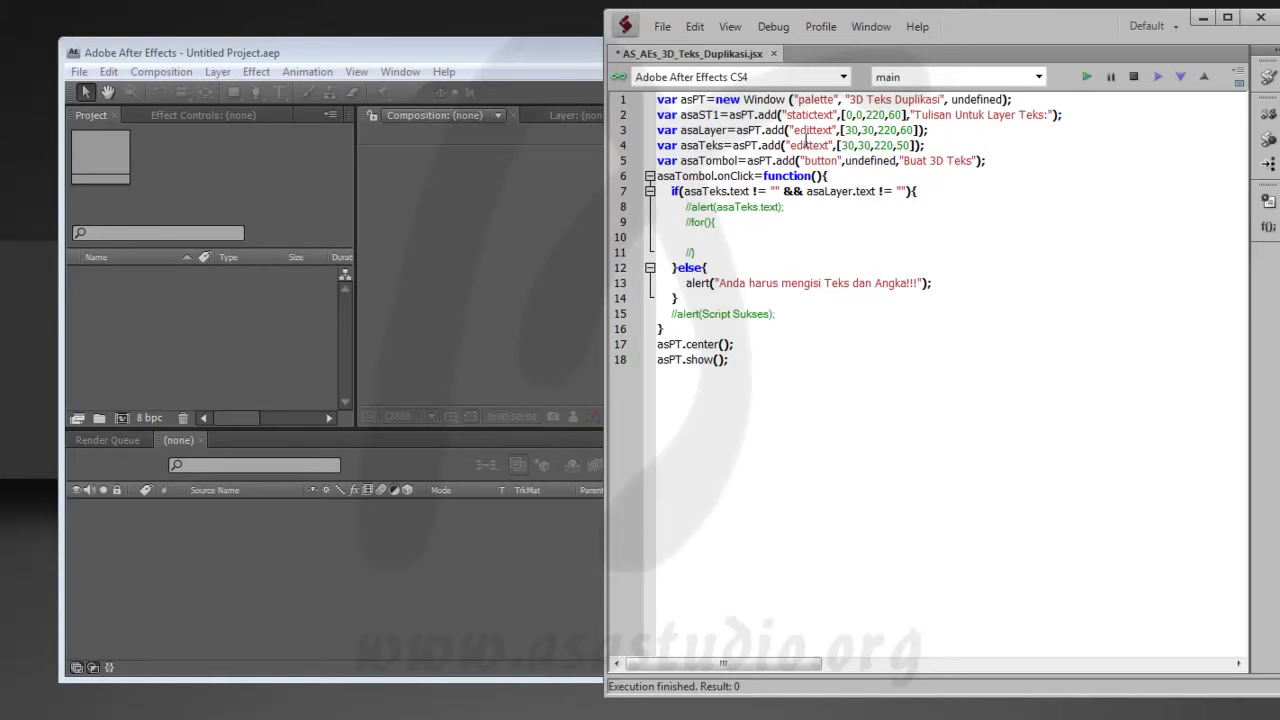
pyautogui.press('Right')
pyautogui.press('Right')
pyautogui.press('Right')
pyautogui.press('Right')
pyautogui.moveTo(1071, 115); pyautogui.dragTo(1072, 104)
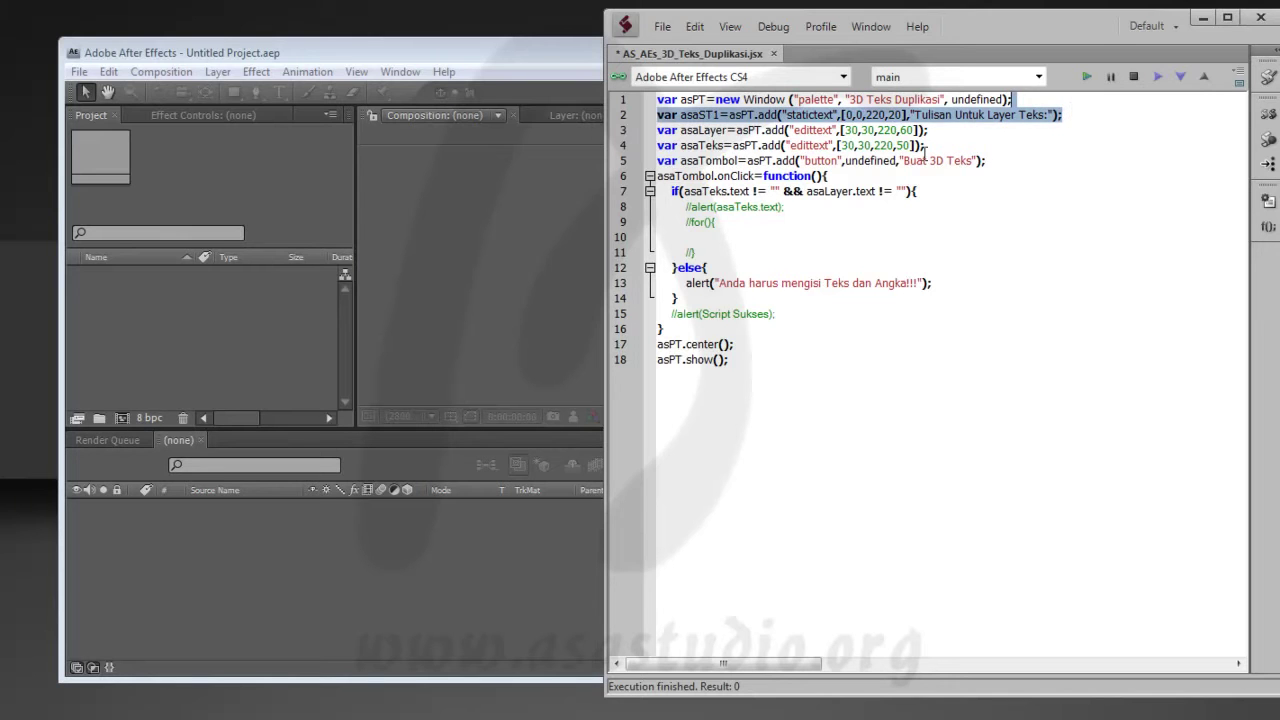
# - Paste the copied label as line 4 and rename it asaST2
pyautogui.click(948, 131)
pyautogui.hotkey('ctrl', 'v')
pyautogui.click(711, 145)
pyautogui.hotkey('shift', 'Right')
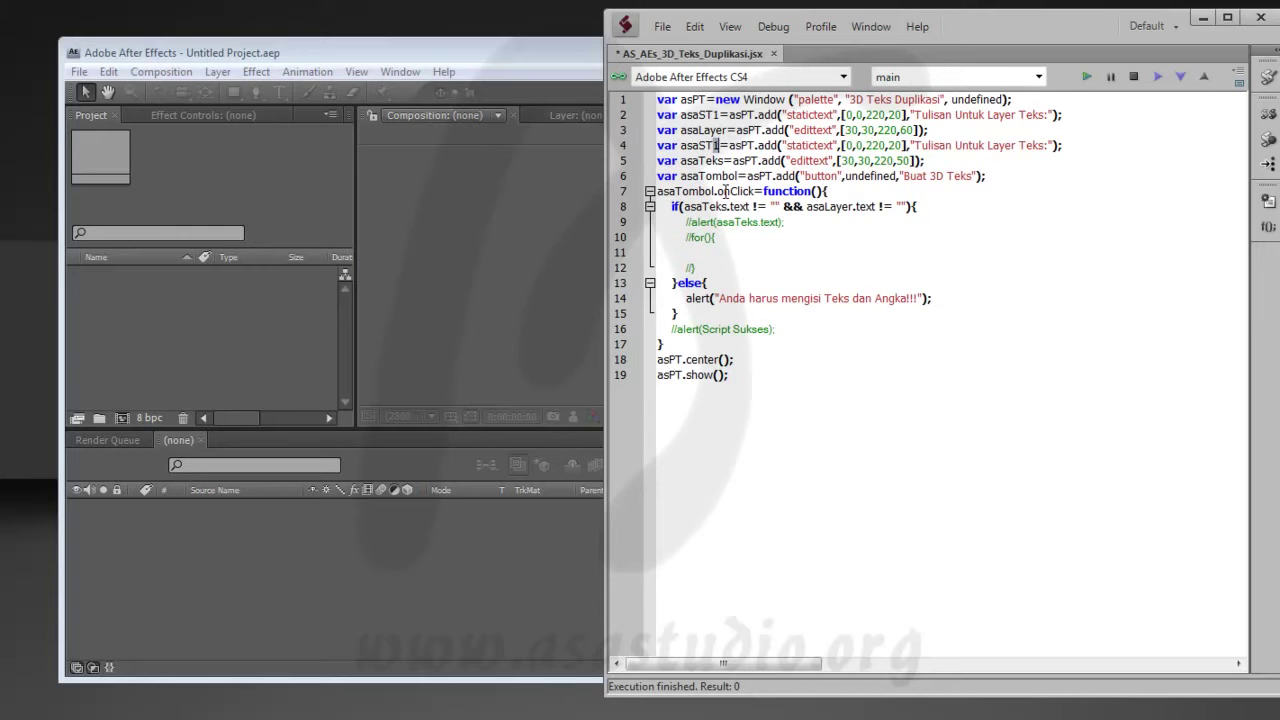
pyautogui.write('2')
# - Change asaST2's caption to 'Tulisan Untuk Jumlah Layer:' and run the palette preview
pyautogui.press('Right')
pyautogui.press('Right')
pyautogui.press('Right')
pyautogui.press('Right')
pyautogui.press('Right')
pyautogui.write('Jumlah')
pyautogui.press('Right')
pyautogui.press('Right')
pyautogui.press('Right')
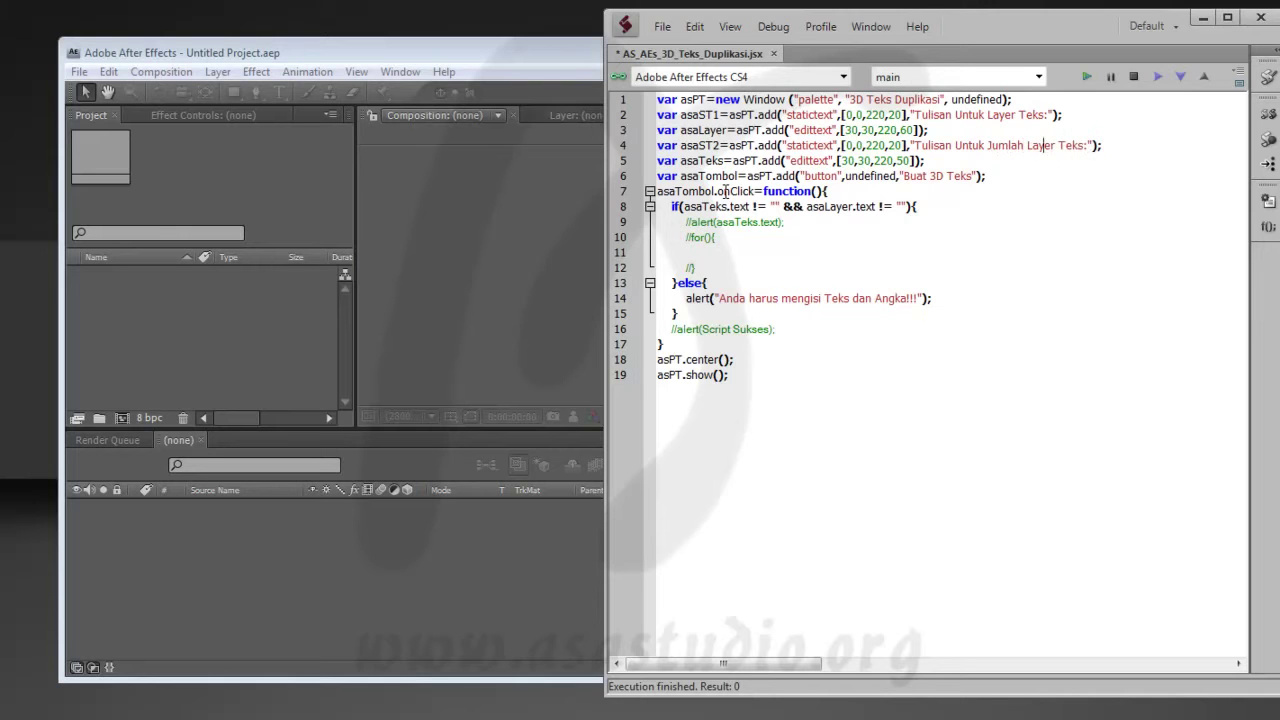
pyautogui.hotkey('shift', 'Right')
pyautogui.hotkey('shift', 'Right')
pyautogui.hotkey('shift', 'Right')
pyautogui.hotkey('shift', 'Right')
pyautogui.press('Delete')
pyautogui.click(1086, 77)
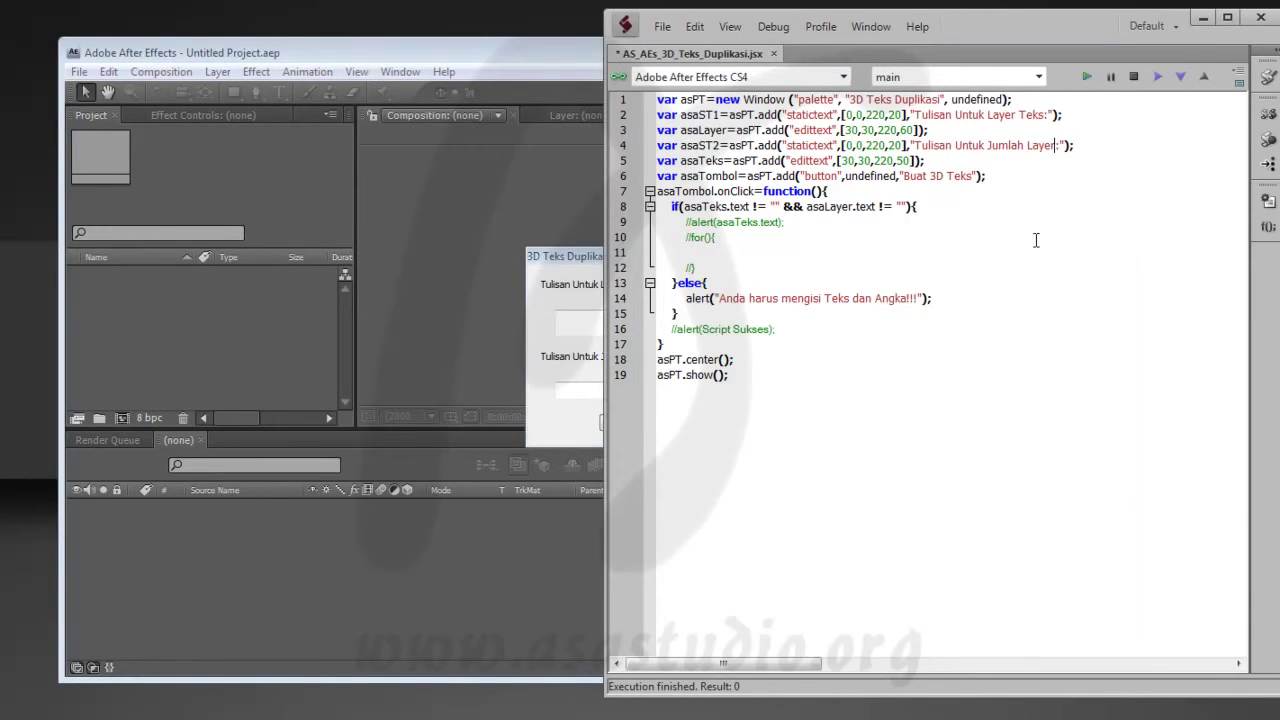
pyautogui.click(592, 262)
# - Reset line 3's edittext bounds so they start at 0,0
pyautogui.moveTo(646, 257); pyautogui.dragTo(396, 247)
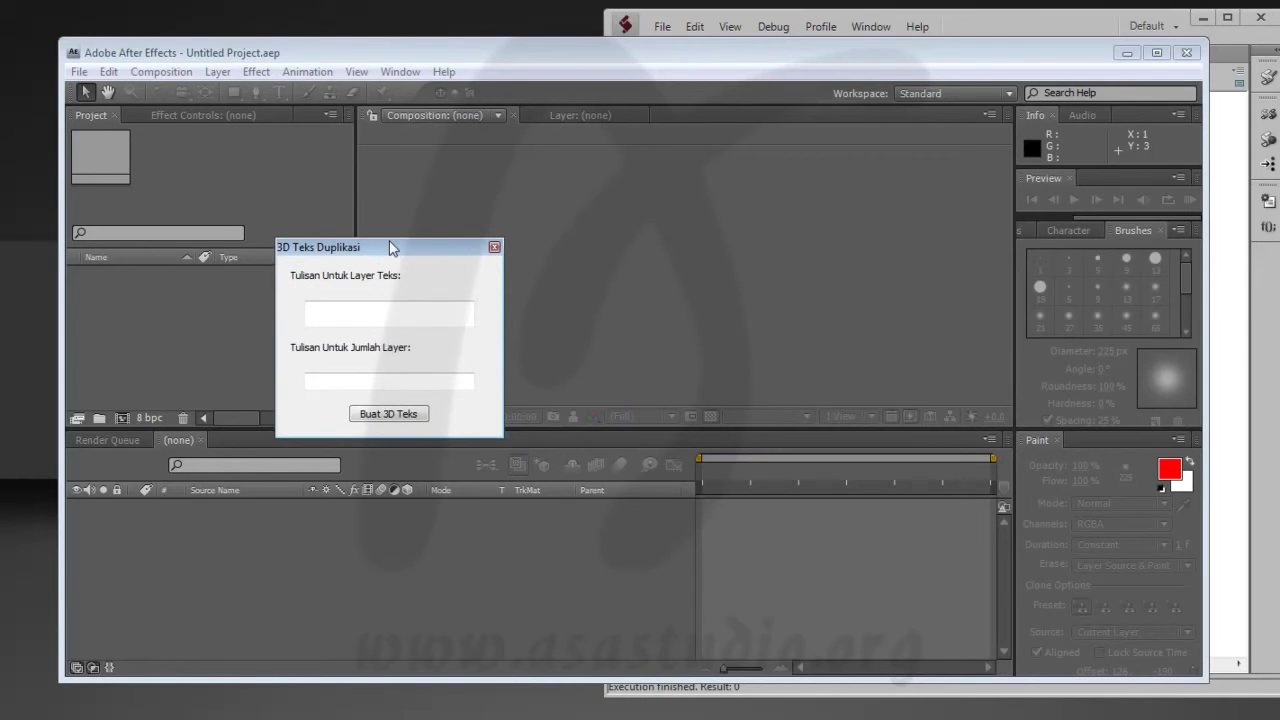
pyautogui.click(494, 247)
pyautogui.click(1007, 30)
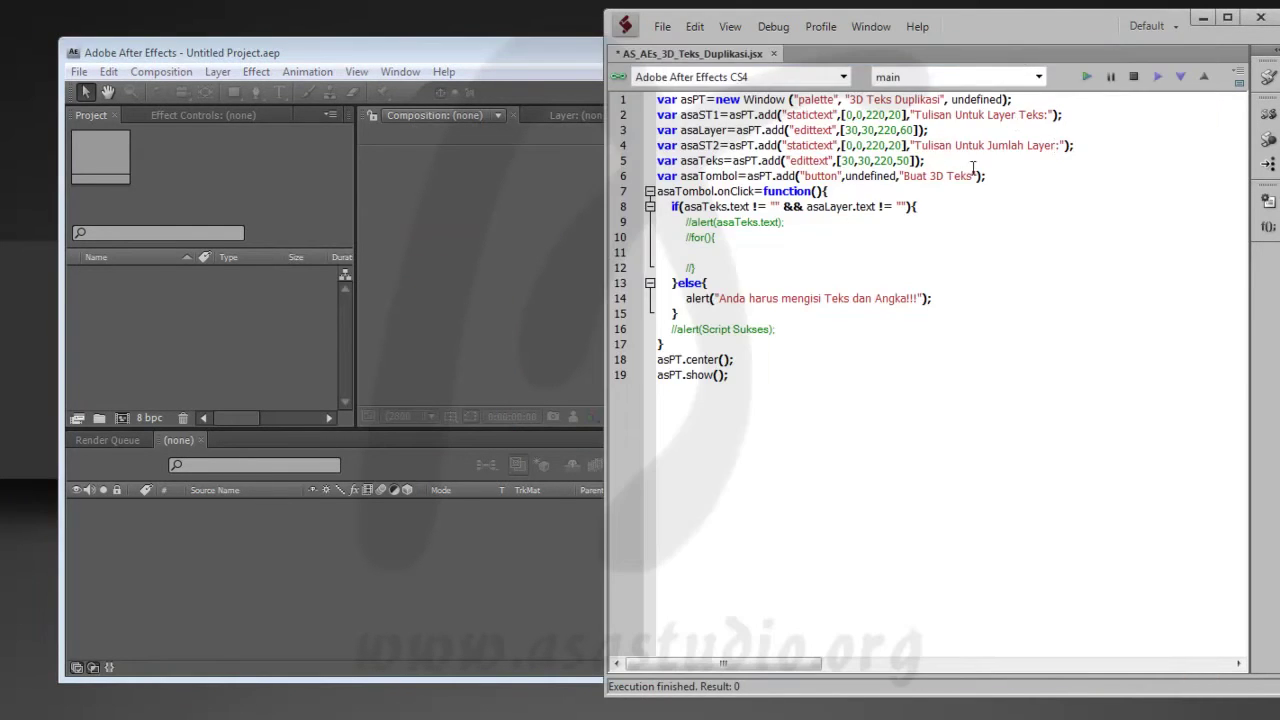
pyautogui.doubleClick(904, 131)
pyautogui.write('50')
pyautogui.click(862, 131)
pyautogui.press('BackSpace')
pyautogui.click(853, 131)
pyautogui.press('BackSpace')
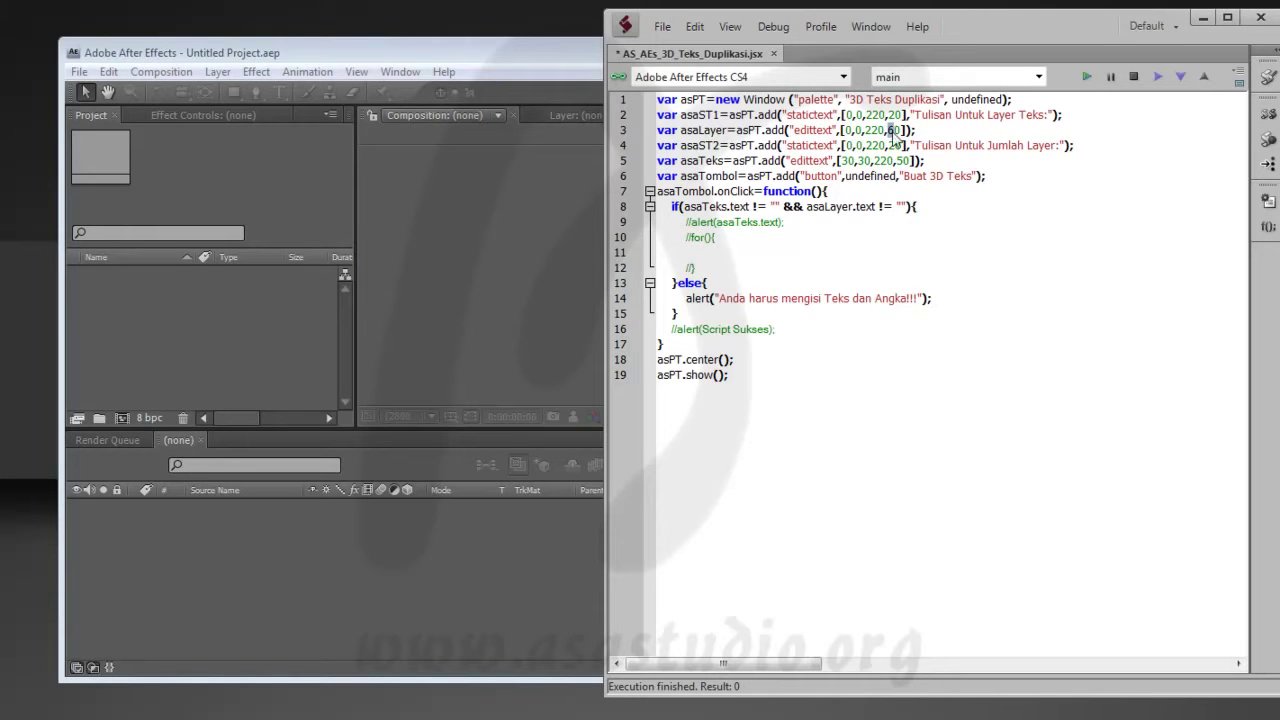
pyautogui.write('4')
# - Apply the same 0,0 bounds start on line 5 and run the palette to check the layout
pyautogui.click(863, 160)
pyautogui.press('BackSpace')
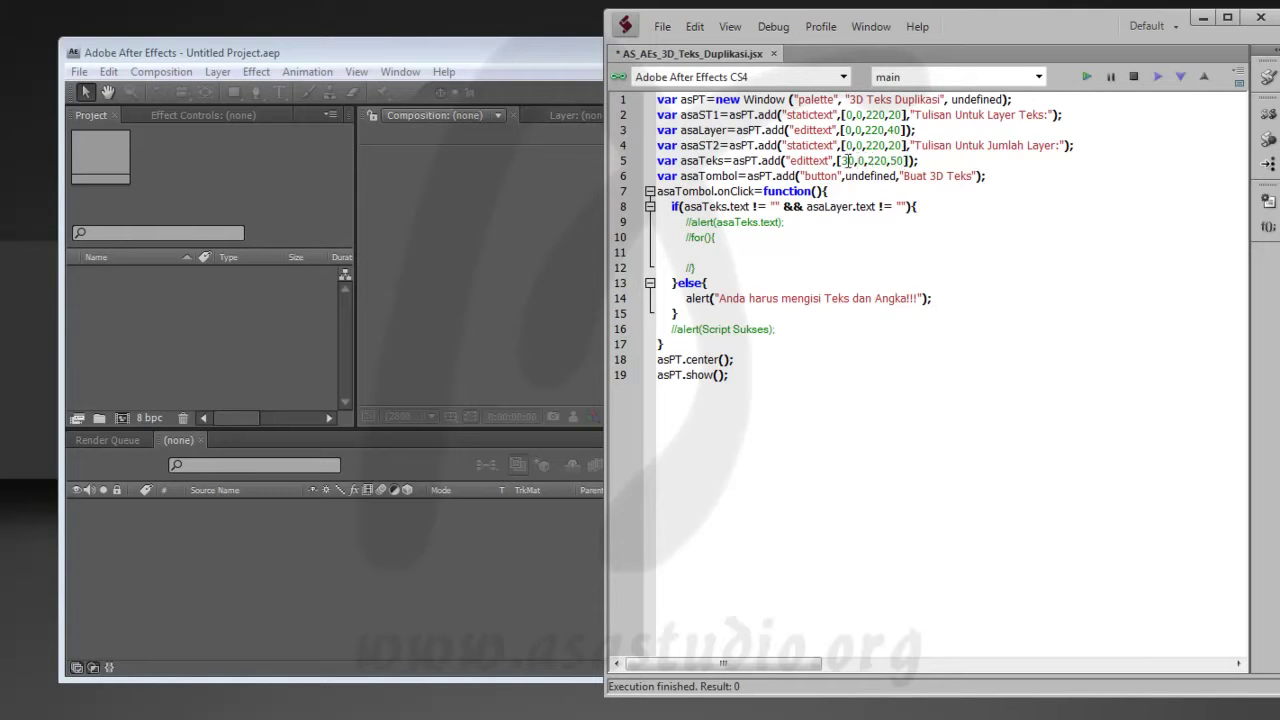
pyautogui.click(846, 160)
pyautogui.press('BackSpace')
pyautogui.write('4')
pyautogui.click(1086, 76)
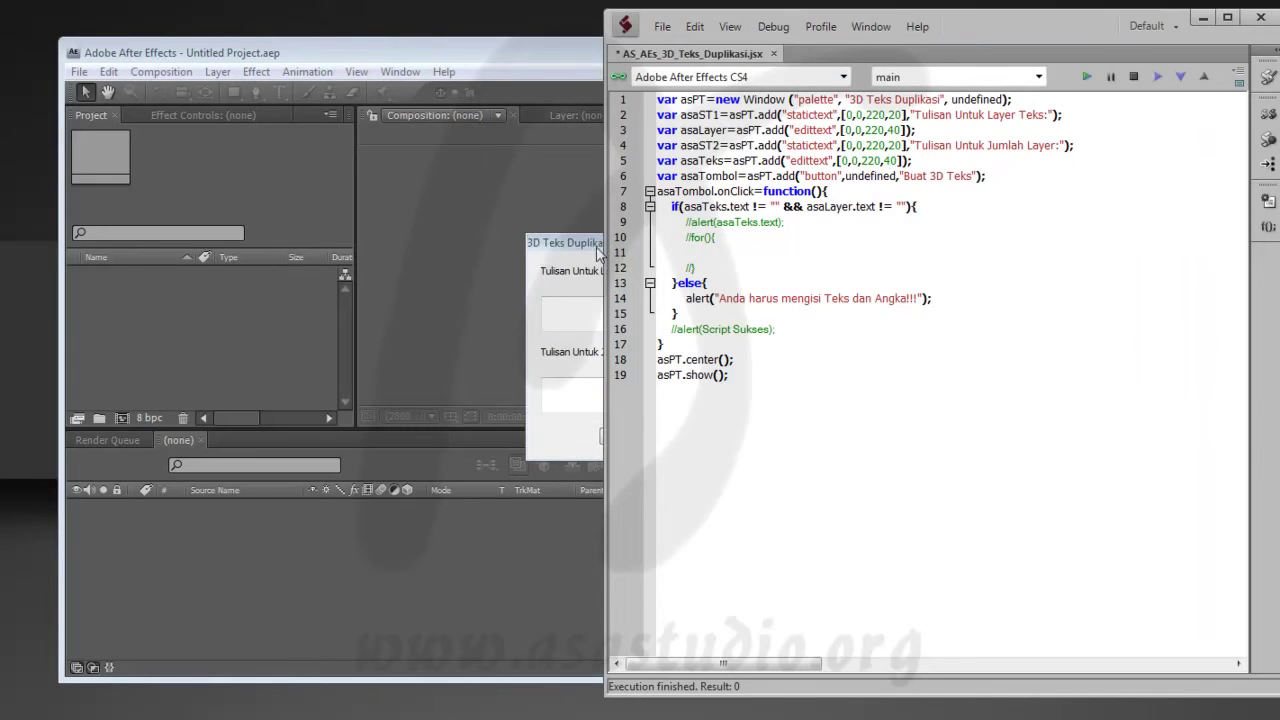
pyautogui.click(600, 250)
pyautogui.moveTo(654, 250); pyautogui.dragTo(484, 232)
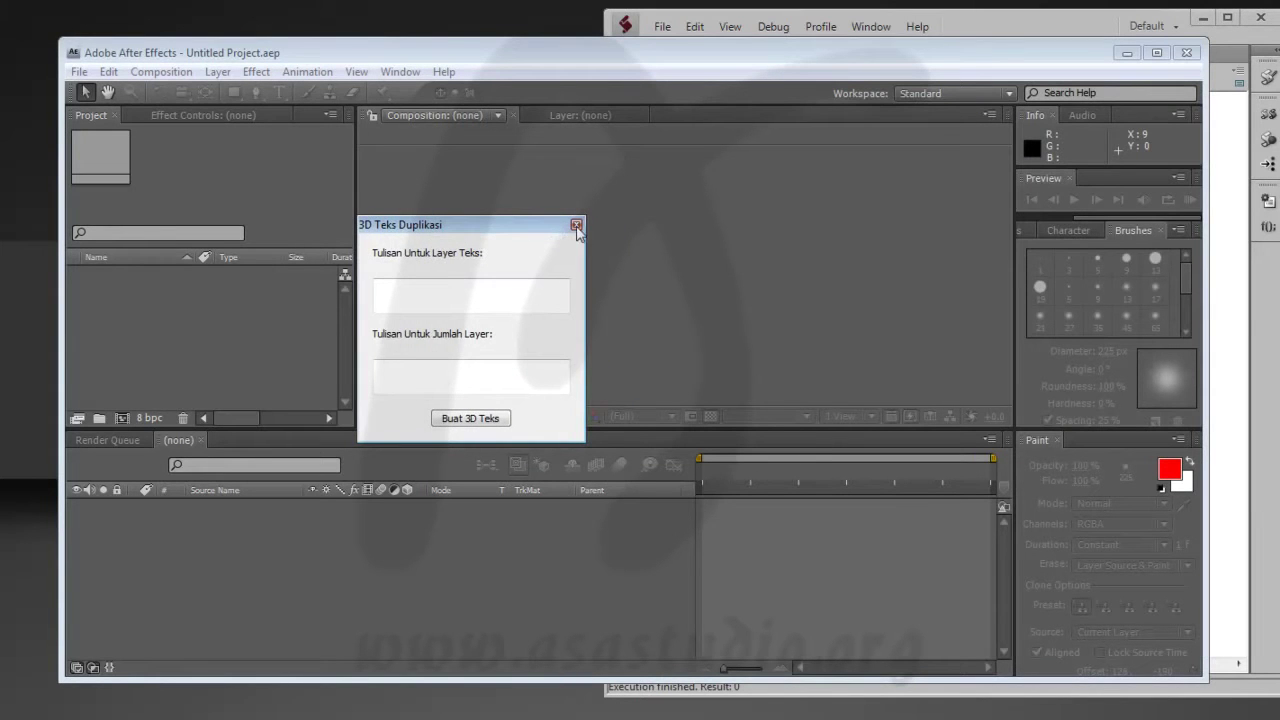
pyautogui.click(469, 291)
pyautogui.click(577, 227)
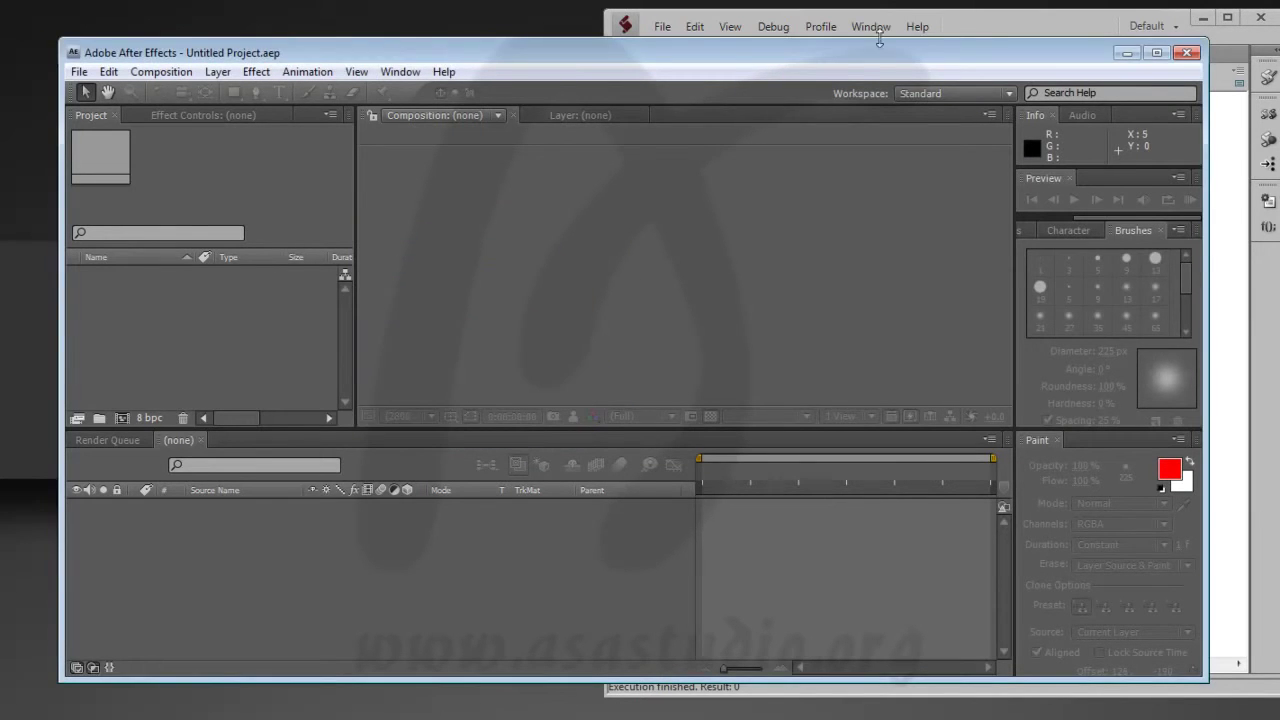
# - Shrink the height values on lines 2 and 3 and rerun the palette
pyautogui.click(973, 27)
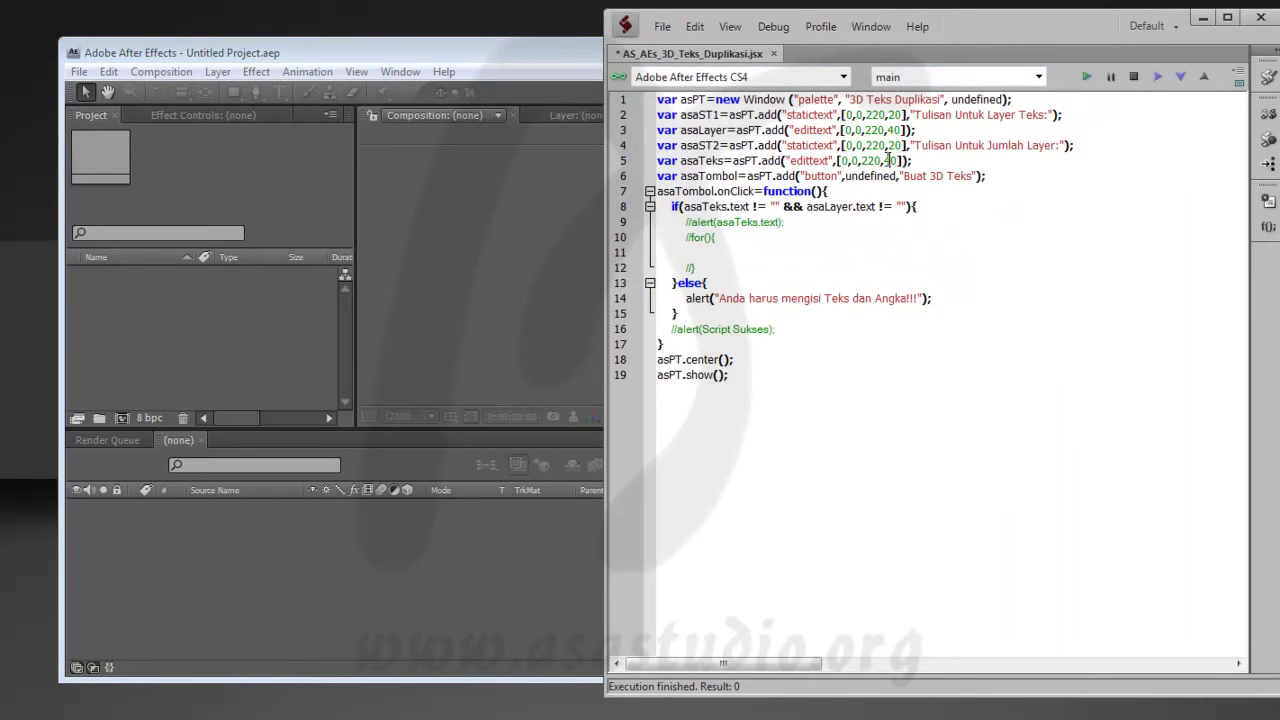
pyautogui.write('2')
pyautogui.moveTo(887, 130); pyautogui.dragTo(894, 130)
pyautogui.write('2')
pyautogui.moveTo(888, 114); pyautogui.dragTo(895, 145)
pyautogui.write('1')
pyautogui.write('1')
pyautogui.click(1086, 77)
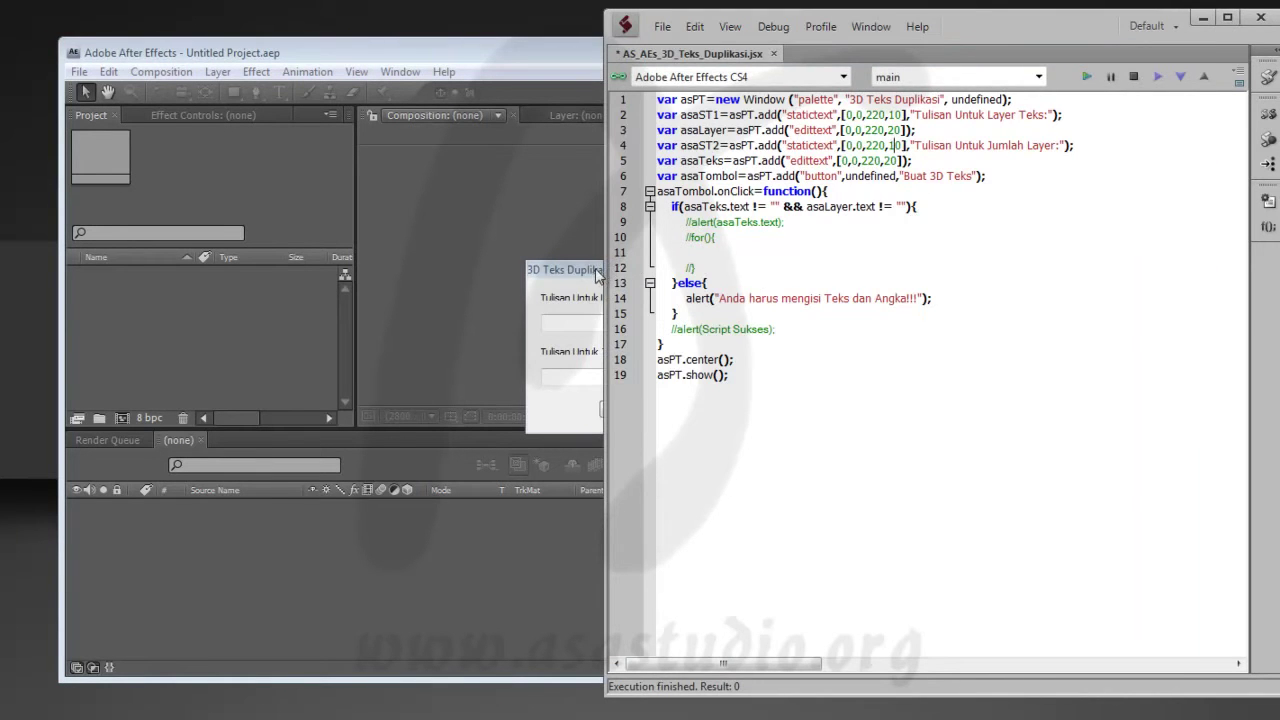
# - Set the asaST1 label height on line 2 to 14 and run the script again
pyautogui.click(597, 270)
pyautogui.moveTo(625, 270); pyautogui.dragTo(450, 241)
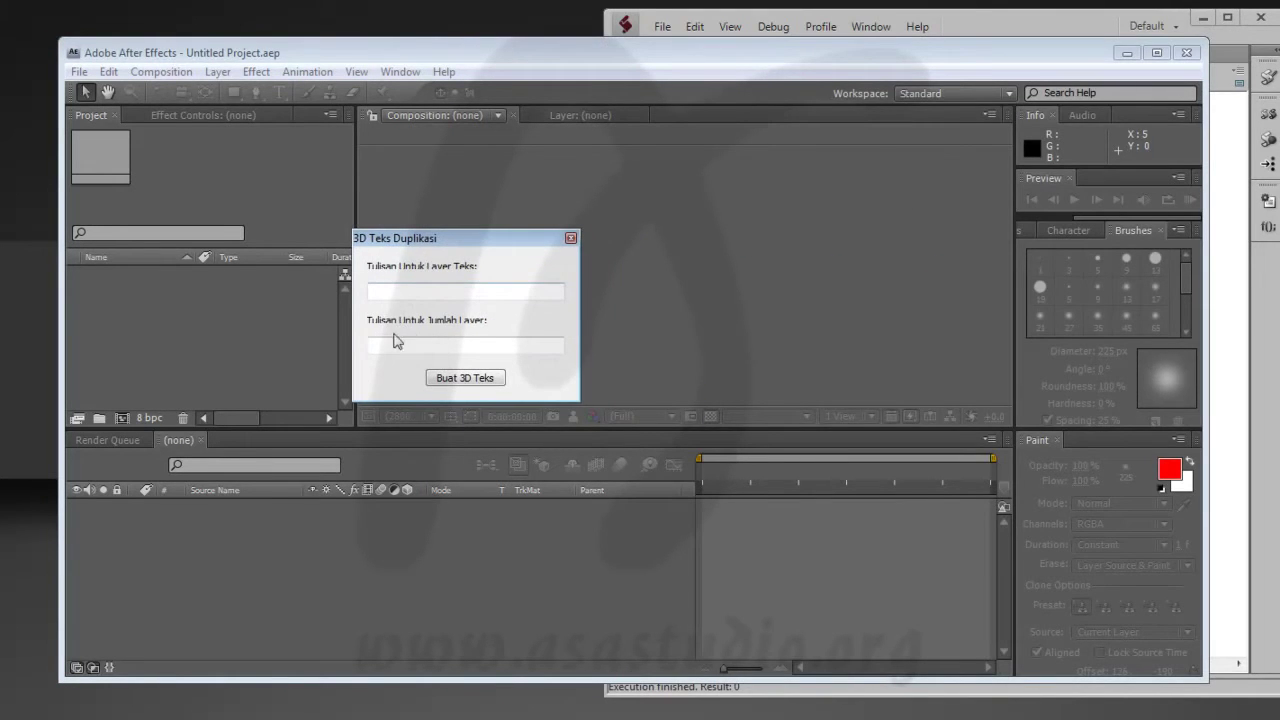
pyautogui.click(571, 238)
pyautogui.click(995, 28)
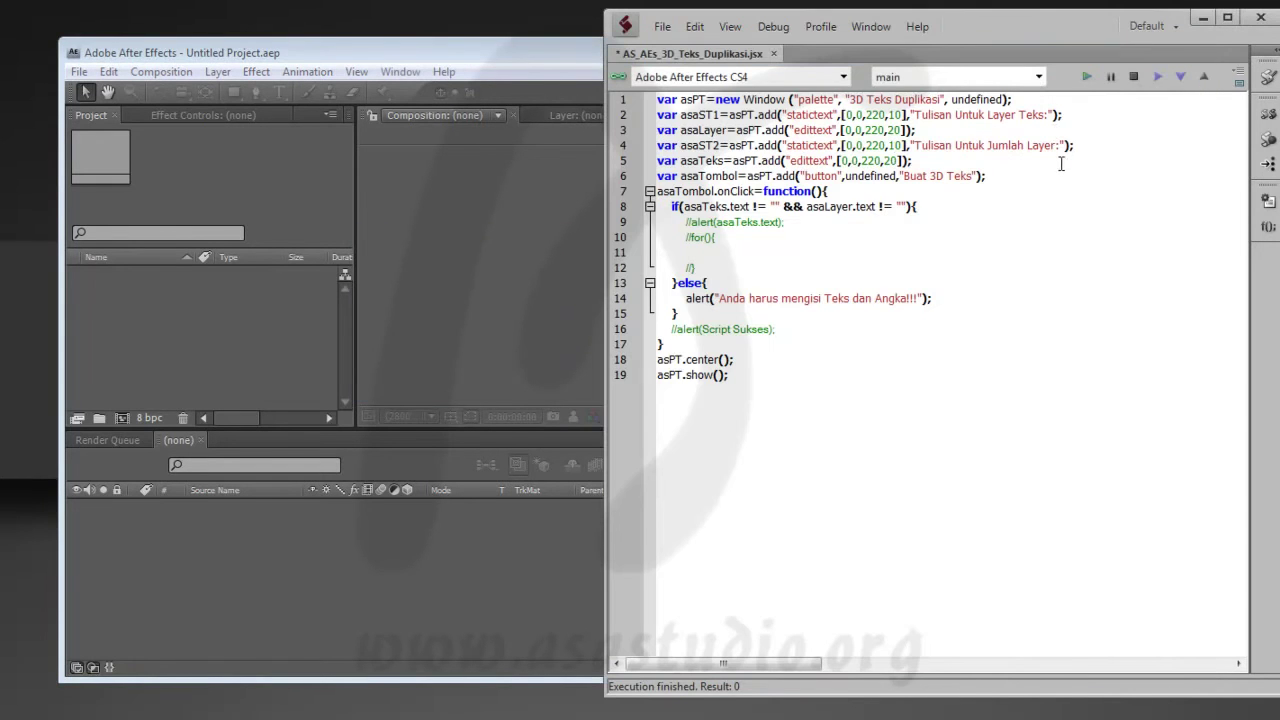
pyautogui.moveTo(892, 115); pyautogui.dragTo(905, 115)
pyautogui.write('14')
pyautogui.write('4')
pyautogui.click(1086, 78)
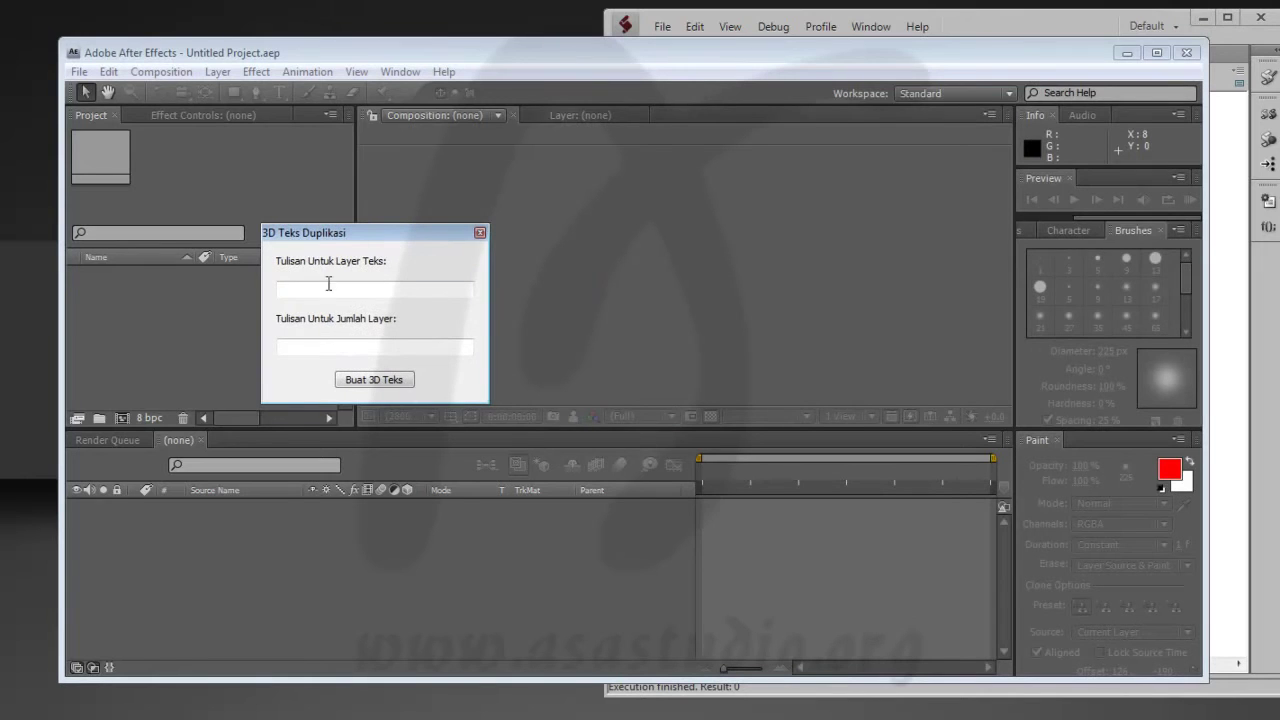
# - Test Buat 3D Teks with only 'assdaad' in the layer text field, dismissing the missing-input warning
pyautogui.click(362, 289)
pyautogui.write('assdaad')
pyautogui.click(393, 386)
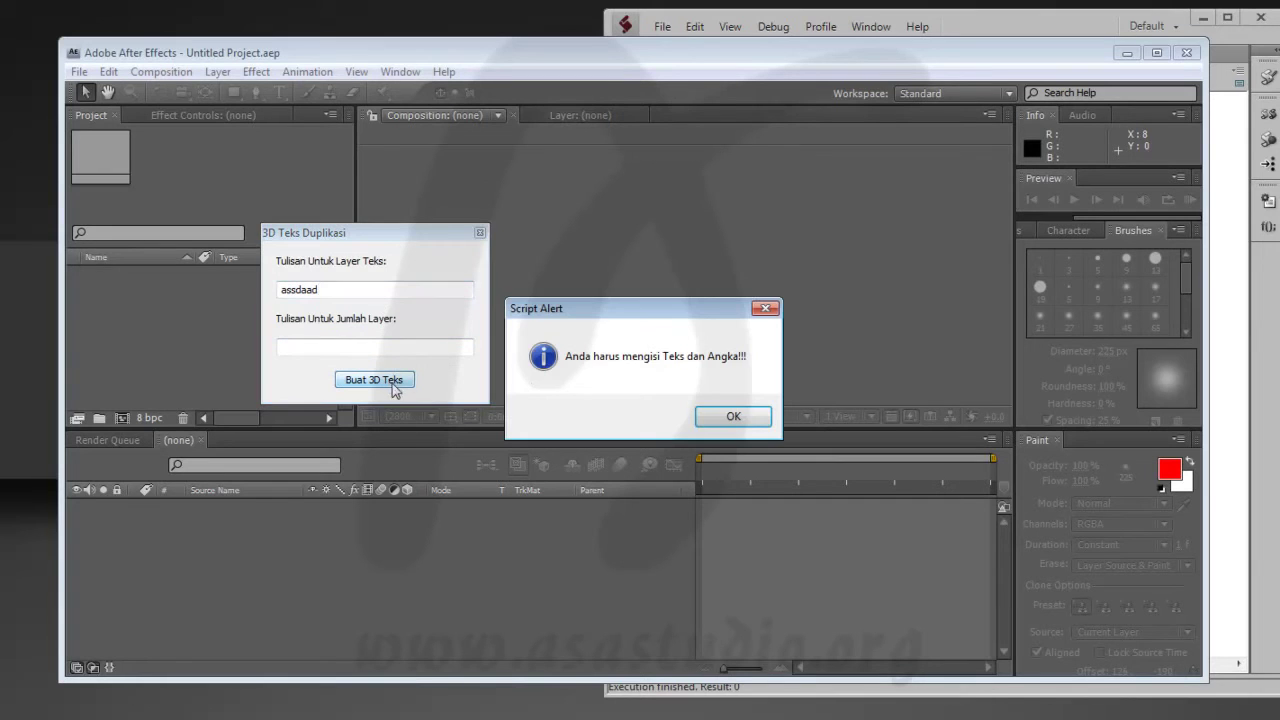
pyautogui.click(734, 418)
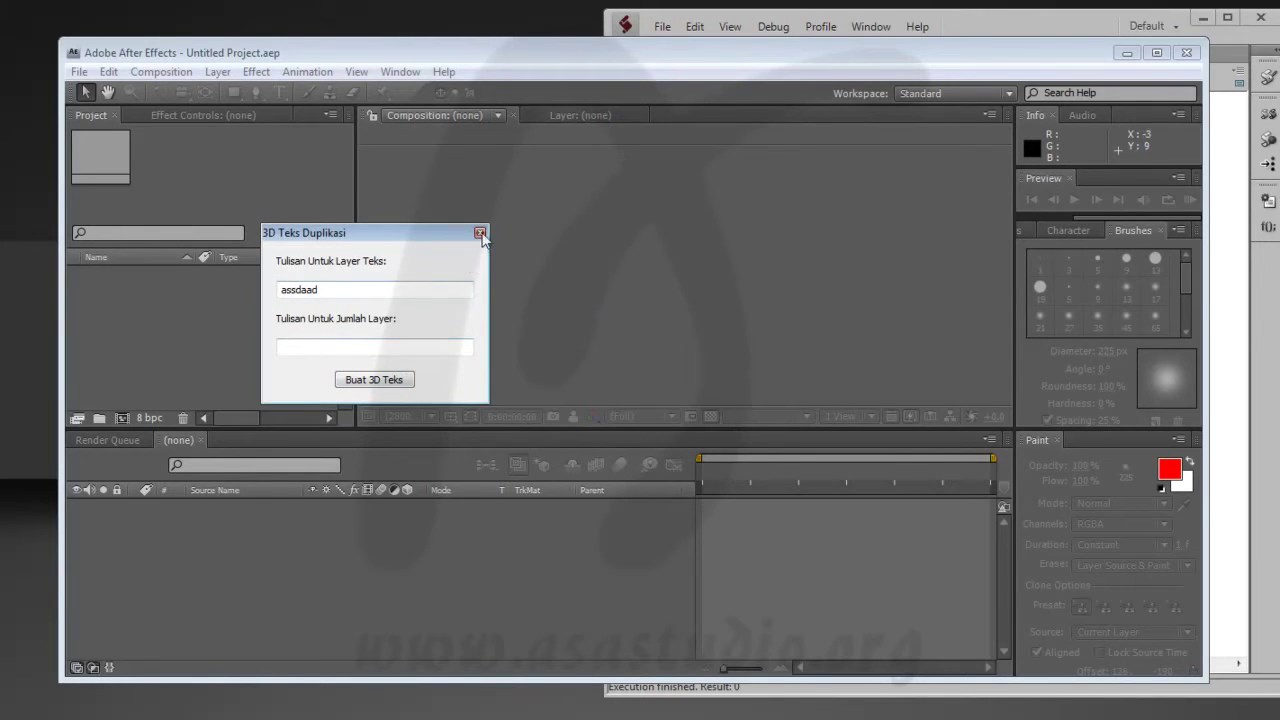
pyautogui.click(481, 235)
pyautogui.click(1069, 24)
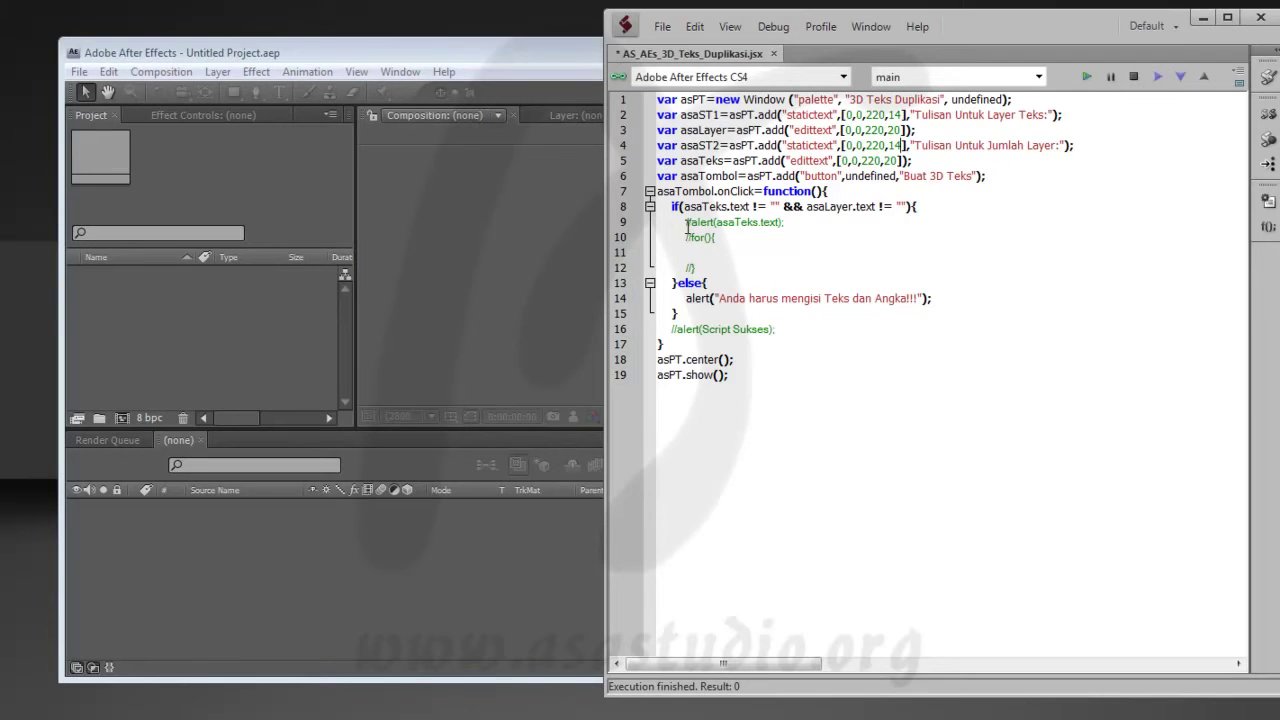
# - Uncomment the for loop and write for(var j=0;j<asaST2.text;j++){ alert(j); }
pyautogui.click(687, 238)
pyautogui.press('Delete')
pyautogui.press('Delete')
pyautogui.press('Down')
pyautogui.press('Down')
pyautogui.press('Delete')
pyautogui.press('Delete')
pyautogui.click(708, 237)
pyautogui.write('var')
pyautogui.write('i')
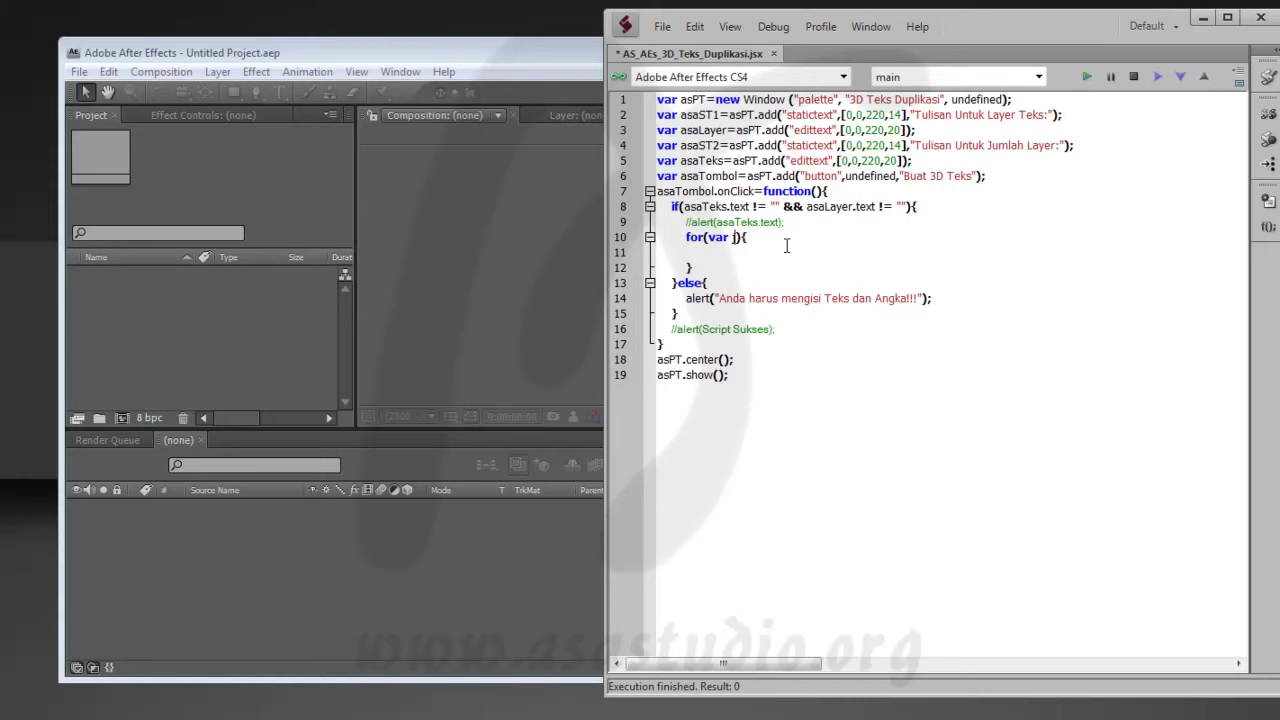
pyautogui.write('=0')
pyautogui.write(';')
pyautogui.write(' j<')
pyautogui.moveTo(681, 146); pyautogui.dragTo(719, 146)
pyautogui.hotkey('ctrl', 'c')
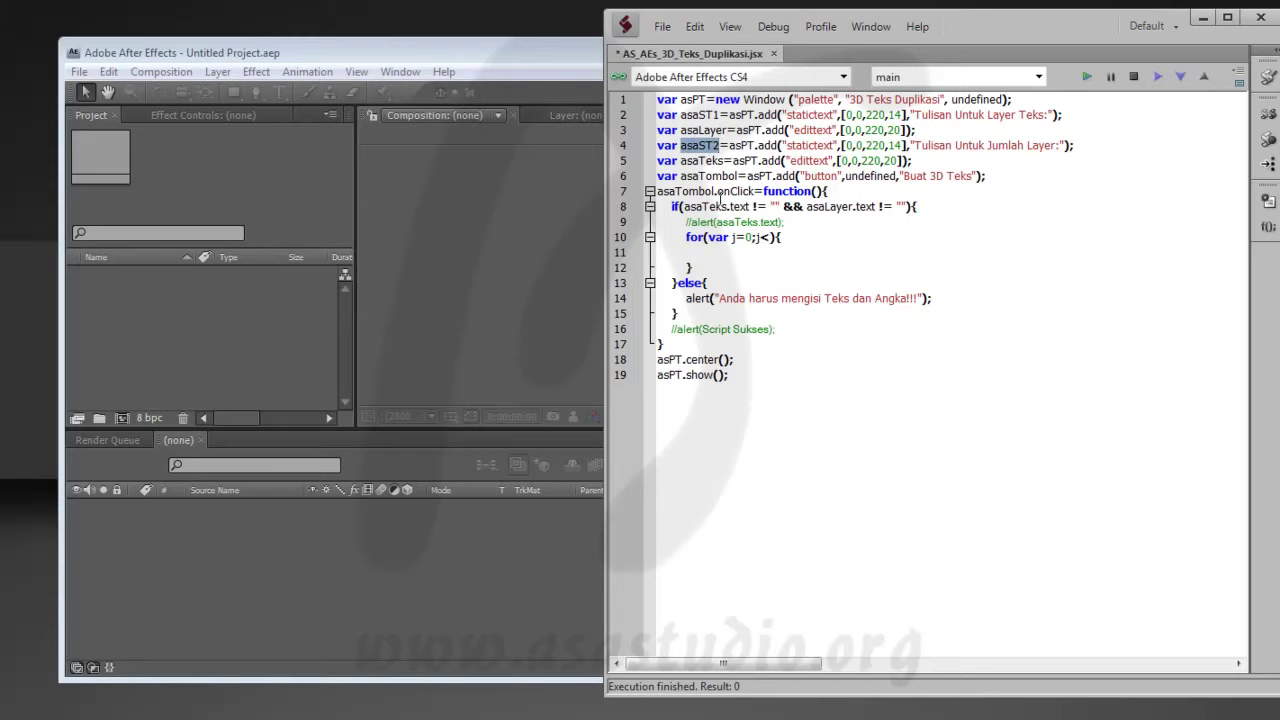
pyautogui.click(767, 238)
pyautogui.hotkey('ctrl', 'v')
pyautogui.write('.')
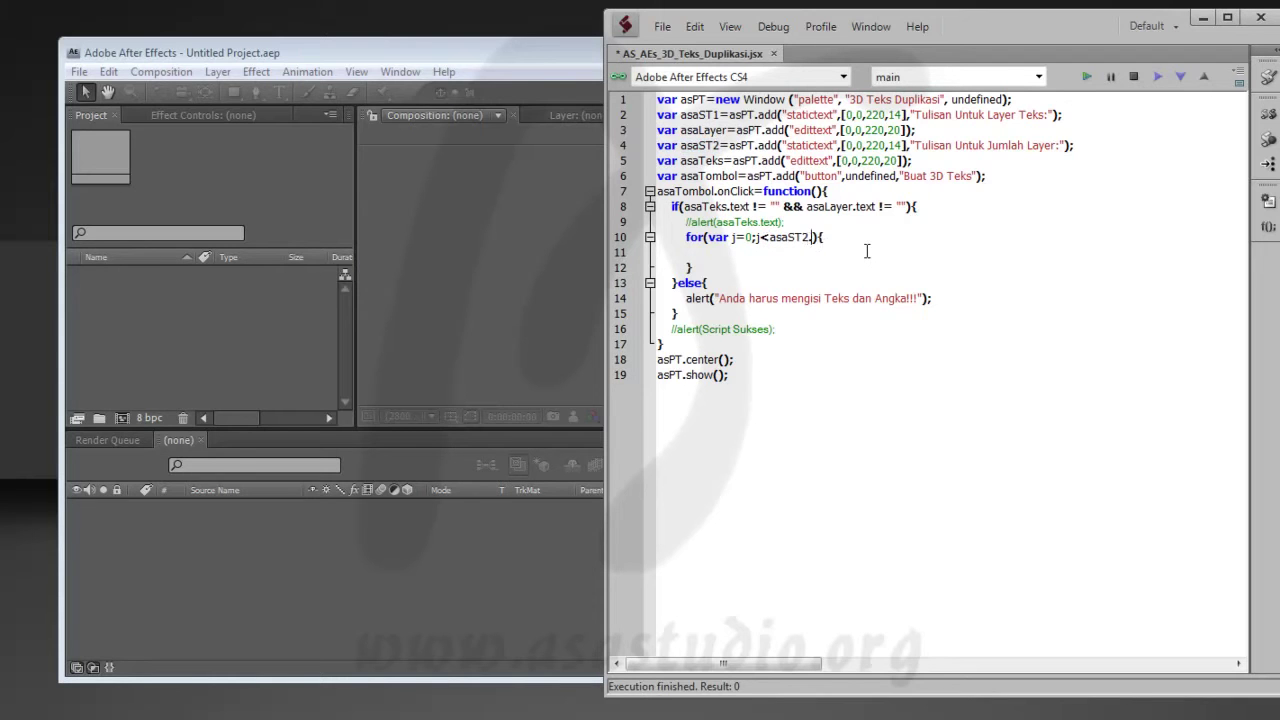
pyautogui.write('text')
pyautogui.write(';')
pyautogui.write('j++')
pyautogui.write('alert')
pyautogui.write('()')
pyautogui.write('j')
# - Run the palette, enter 'judul' and 4, and trigger Buat 3D Teks to test the loop
pyautogui.click(1086, 76)
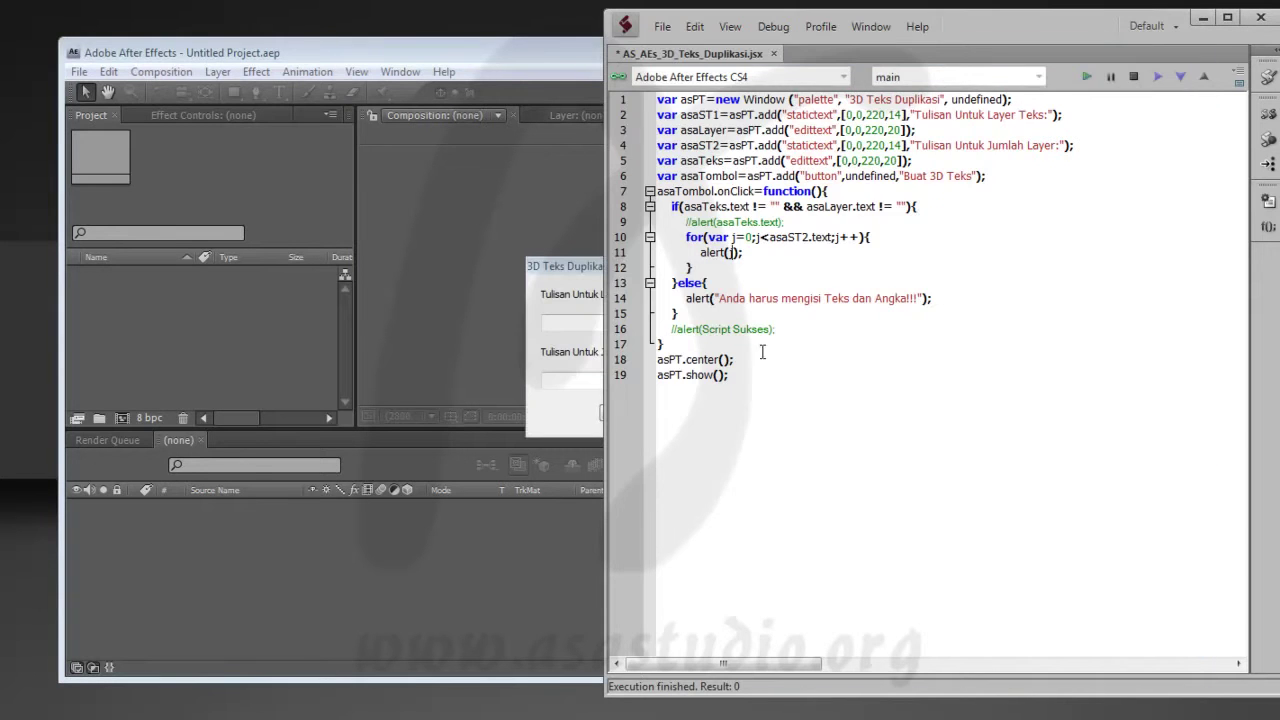
pyautogui.moveTo(634, 266); pyautogui.dragTo(412, 266)
pyautogui.click(406, 323)
pyautogui.write('judul')
pyautogui.click(366, 381)
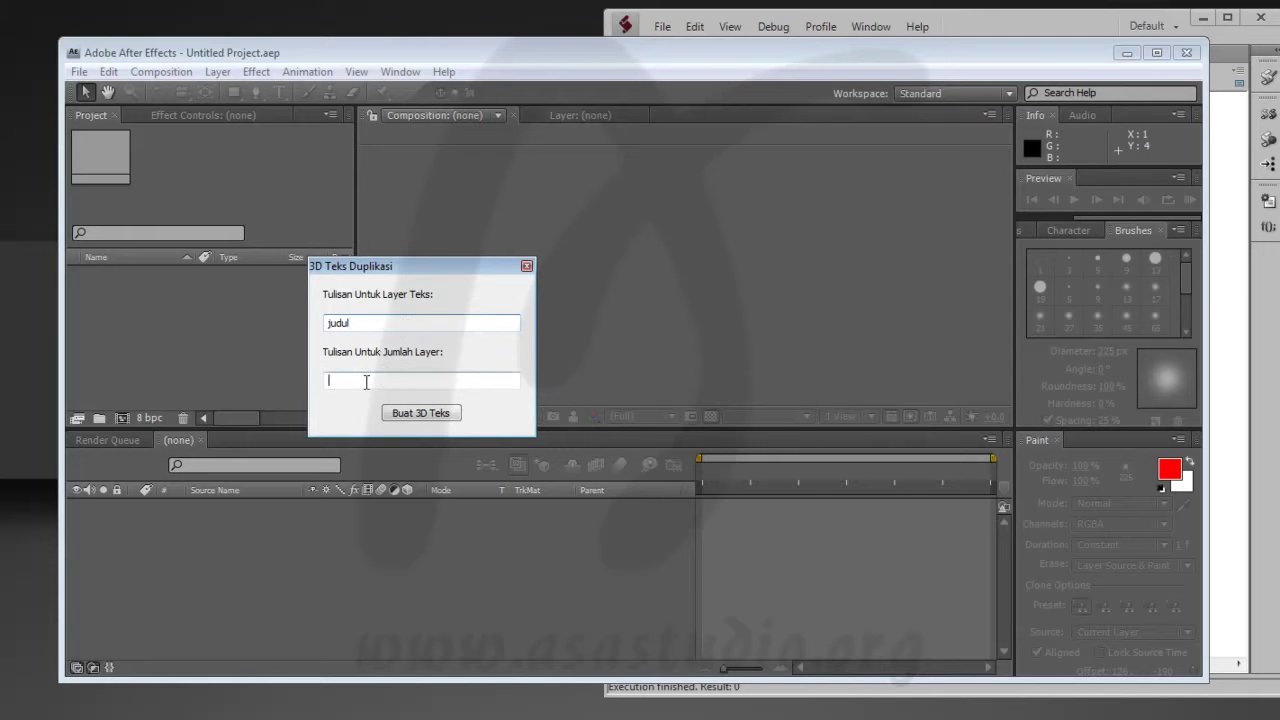
pyautogui.write('4')
pyautogui.click(411, 412)
pyautogui.click(527, 267)
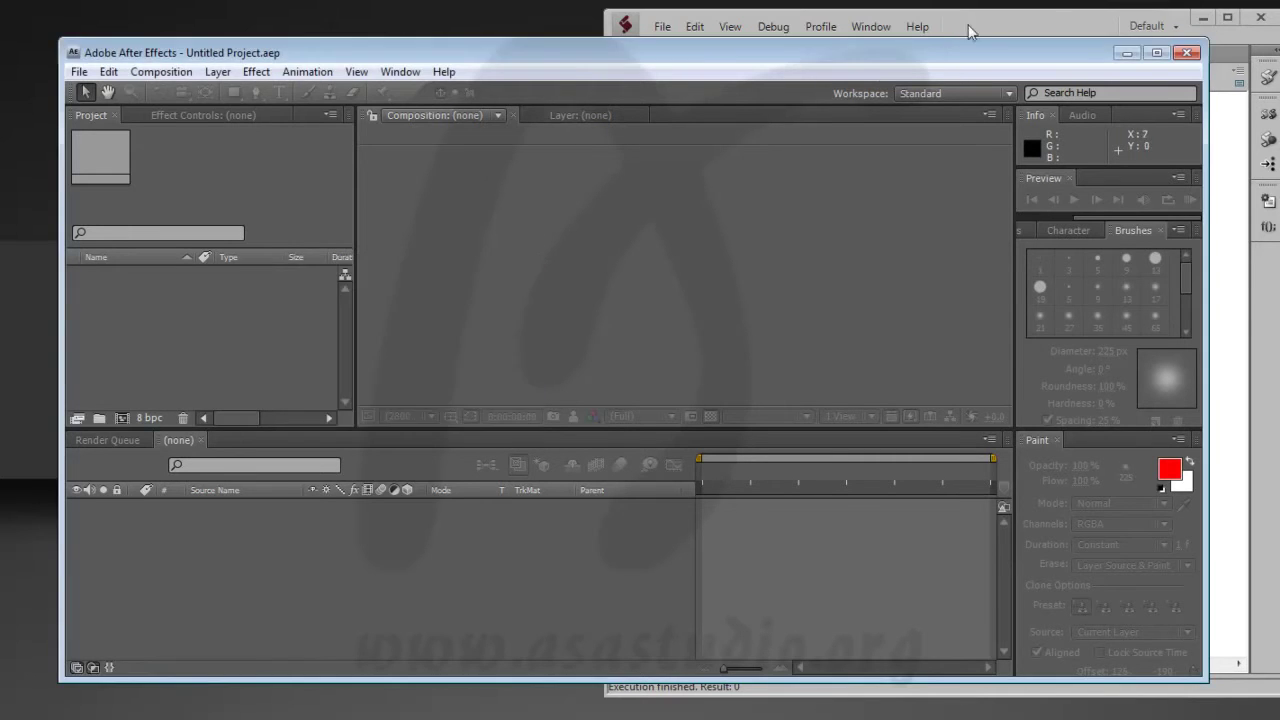
pyautogui.click(995, 22)
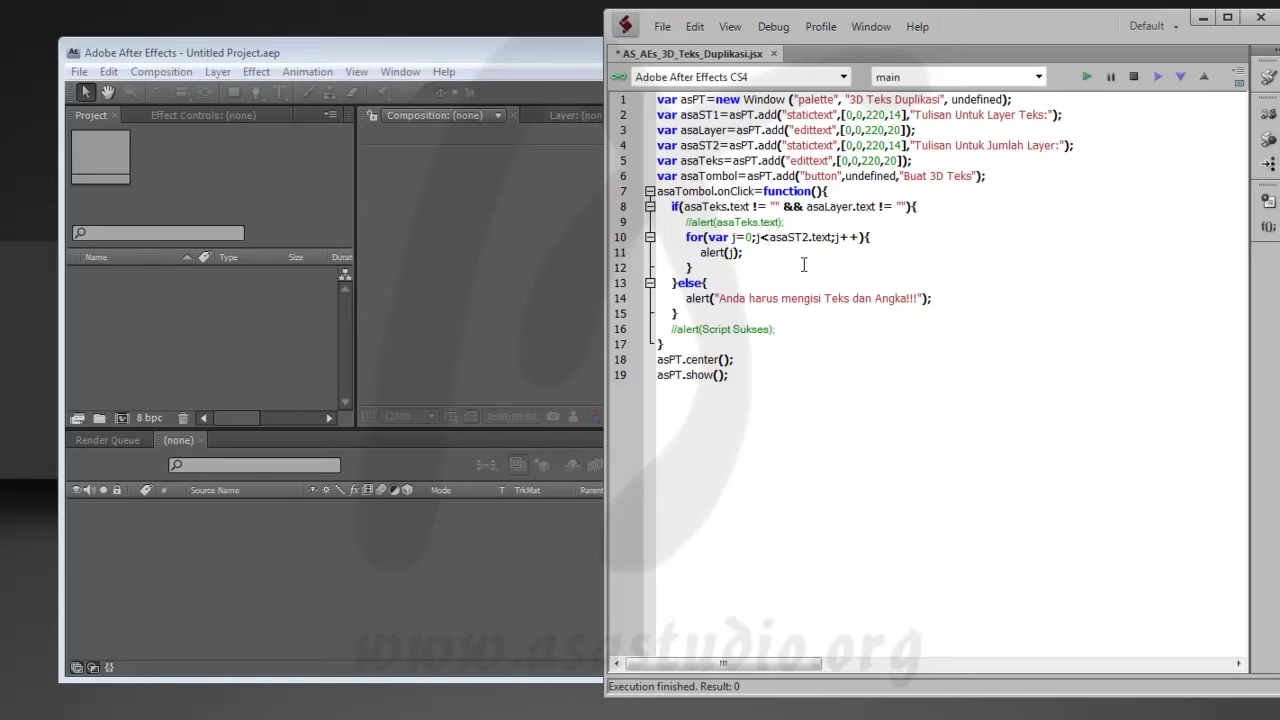
# - Wrap the loop limit asaST2.text in a parse.float( ) call
pyautogui.write('pase')
pyautogui.write('r')
pyautogui.write('I')
pyautogui.write('float')
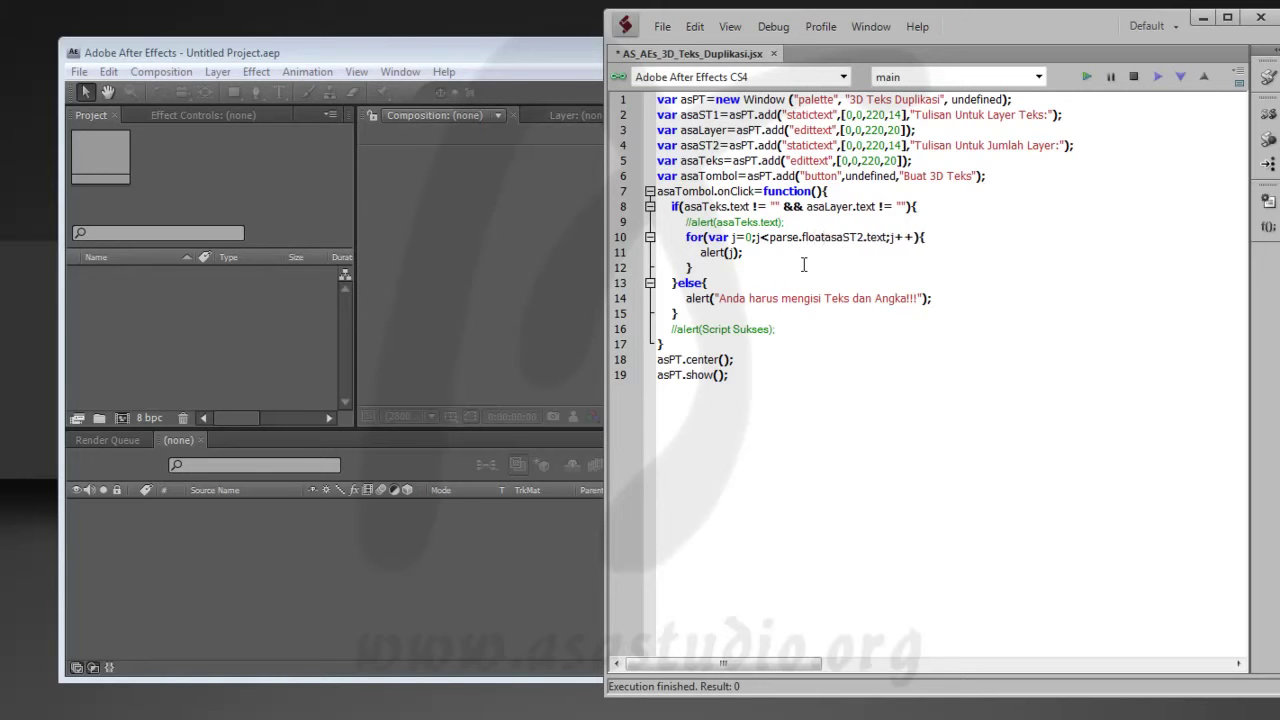
pyautogui.write(')')
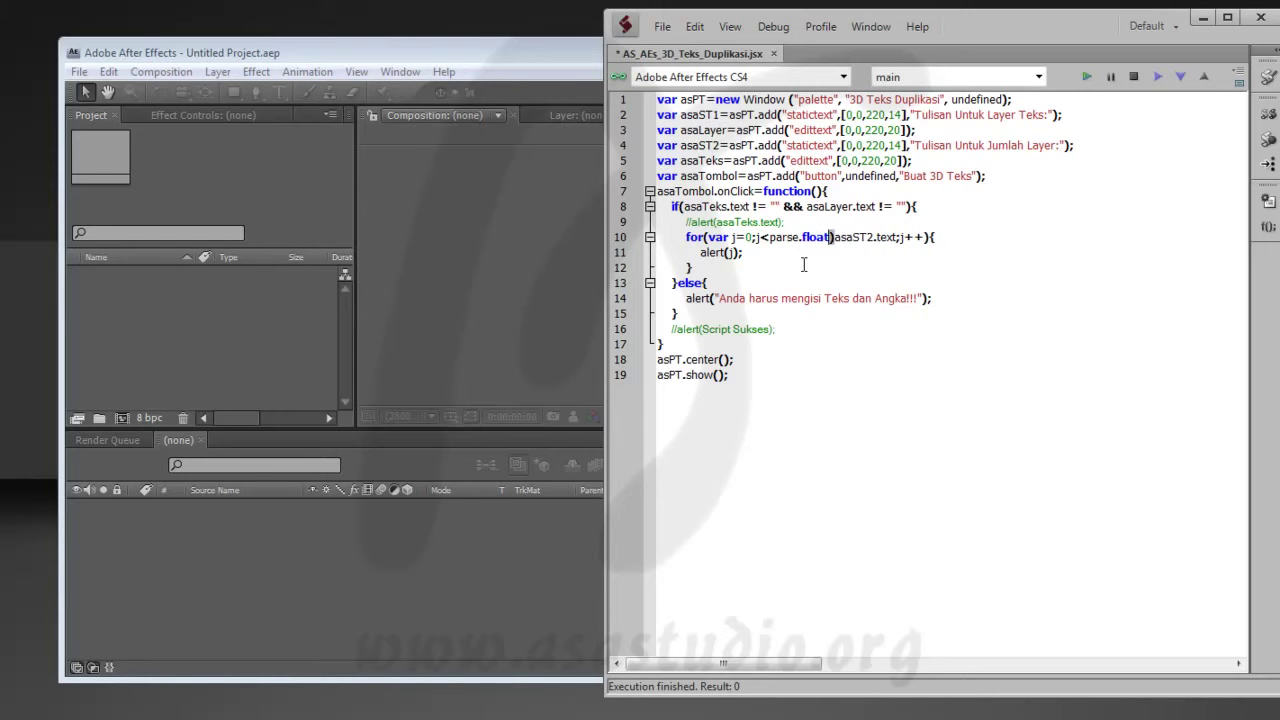
pyautogui.press('BackSpace')
pyautogui.write('(')
pyautogui.press('Right')
pyautogui.press('Right')
pyautogui.press('Right')
pyautogui.hotkey('ctrl', 'space')
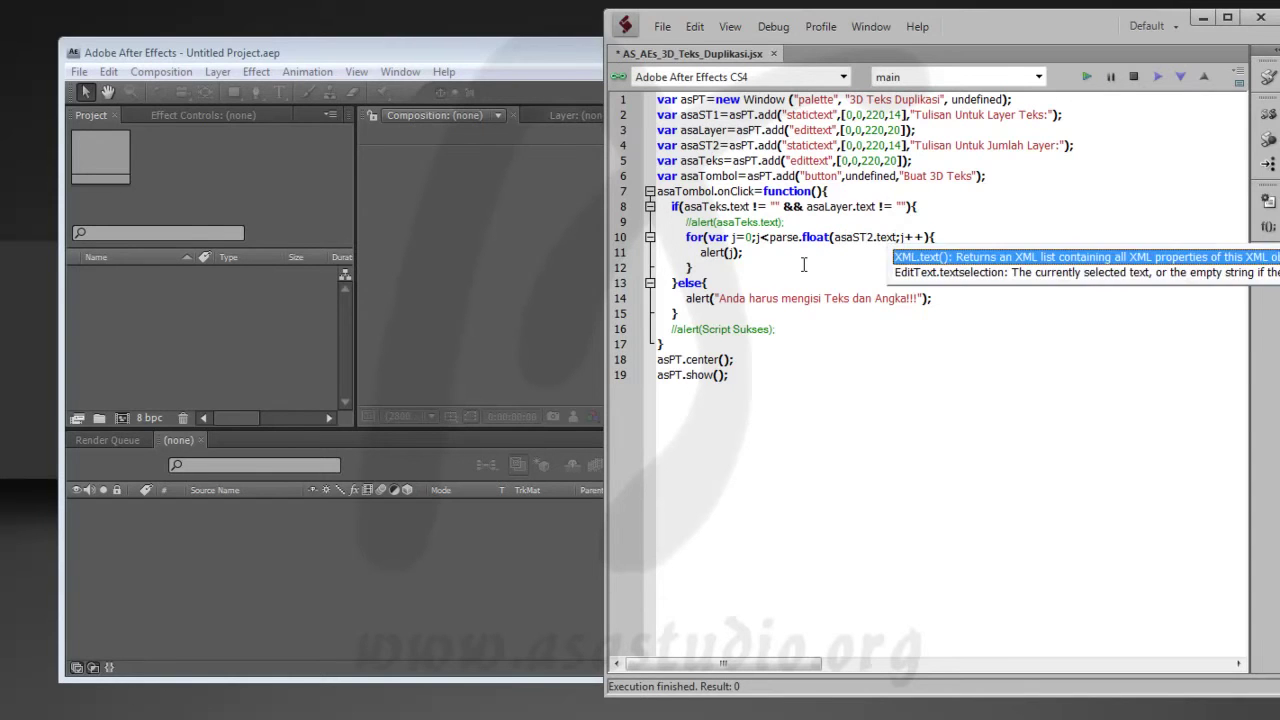
pyautogui.write(')')
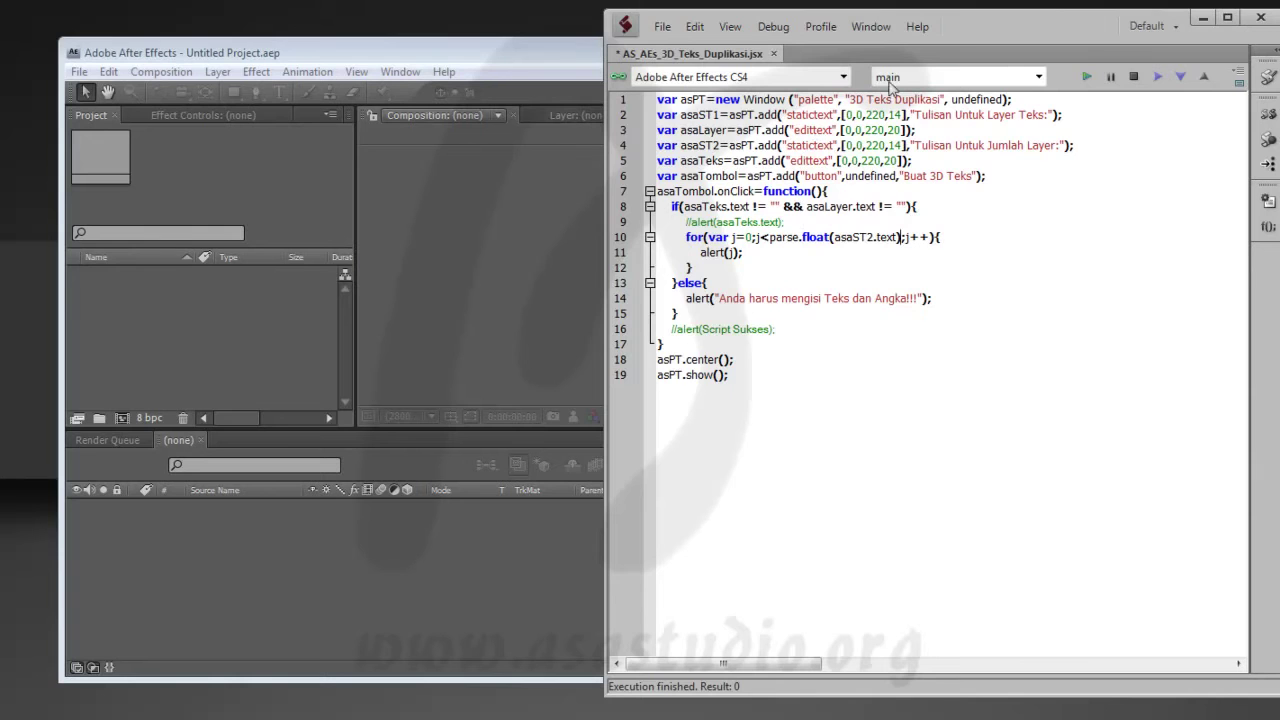
# - Test the palette with 'judul' and 4 via Buat 3D Teks, then close it
pyautogui.click(1086, 76)
pyautogui.click(545, 307)
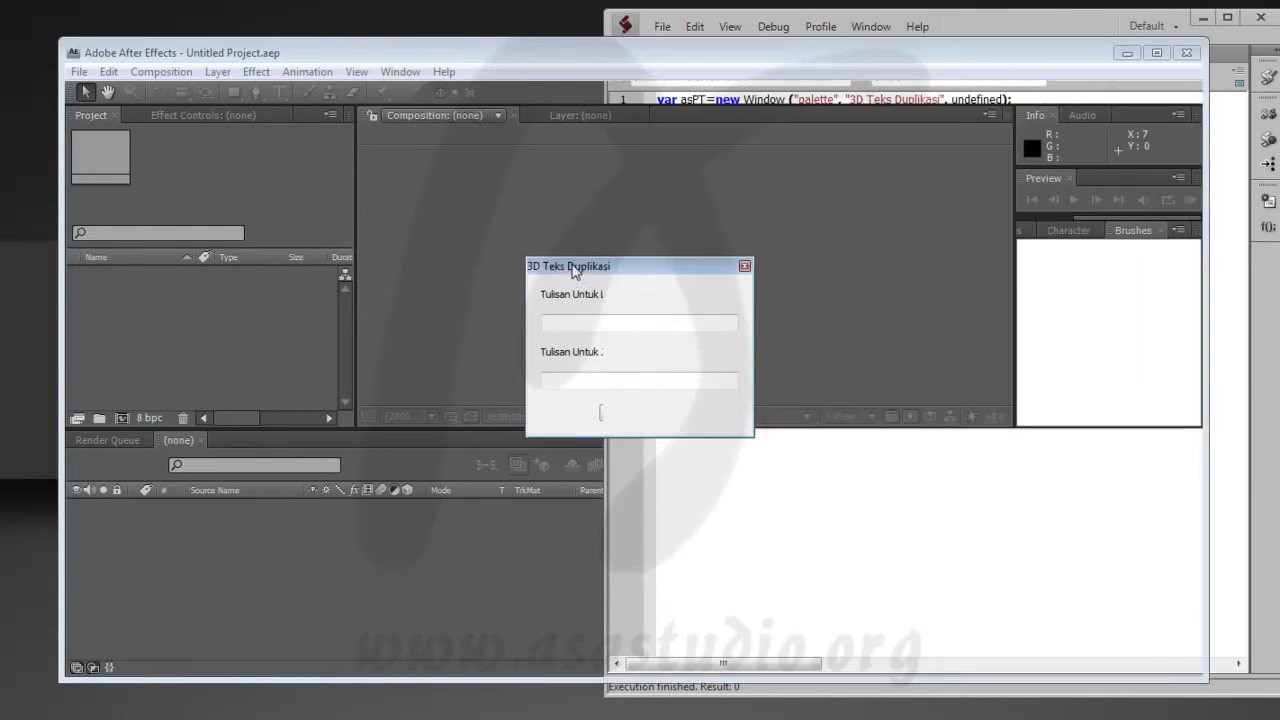
pyautogui.moveTo(612, 266); pyautogui.dragTo(457, 266)
pyautogui.click(471, 322)
pyautogui.write('judul')
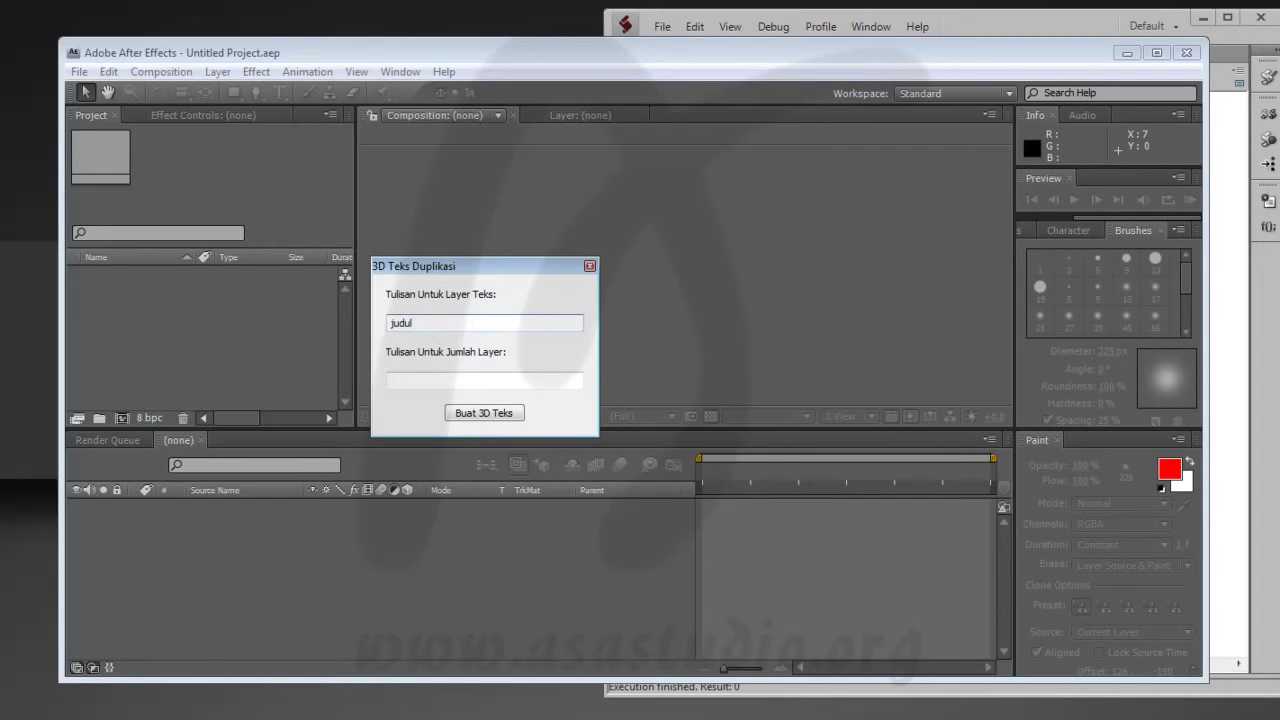
pyautogui.click(483, 382)
pyautogui.write('4')
pyautogui.click(490, 412)
pyautogui.click(590, 266)
pyautogui.click(972, 33)
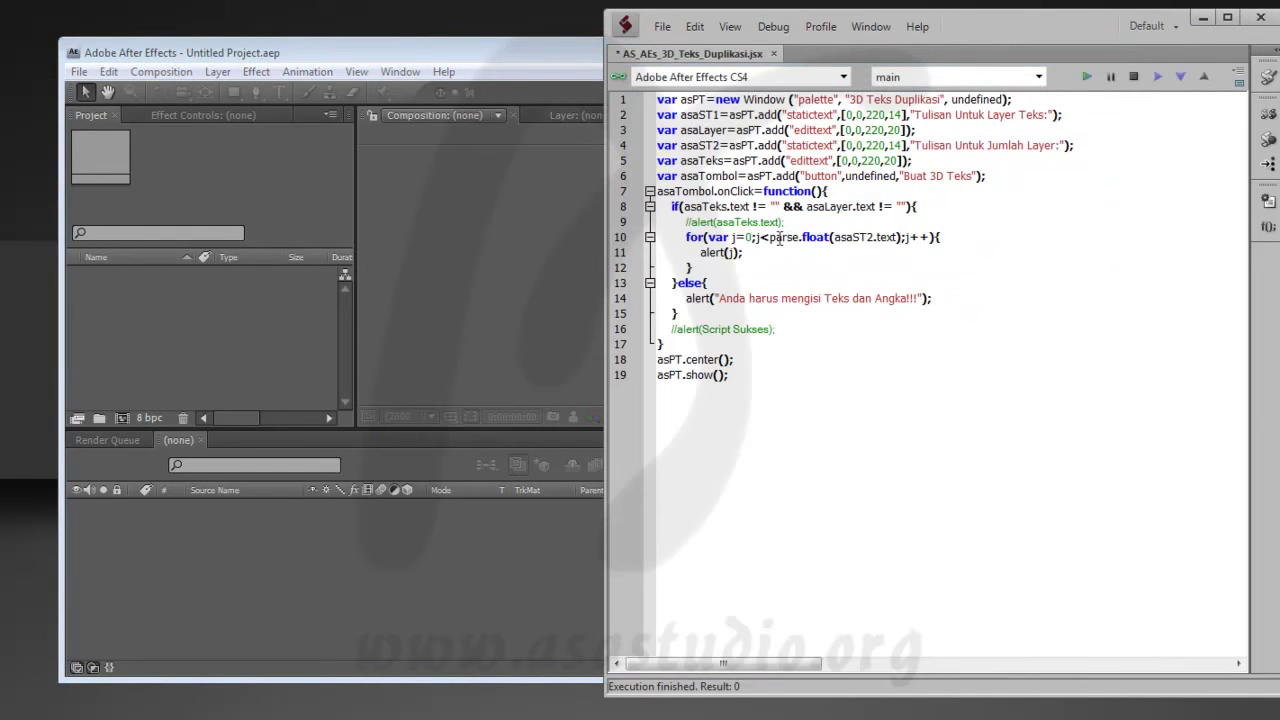
# - Rerun the palette with 'judul' and 5 and trigger Buat 3D Teks again
pyautogui.click(770, 238)
pyautogui.click(1087, 77)
pyautogui.moveTo(600, 266); pyautogui.dragTo(394, 271)
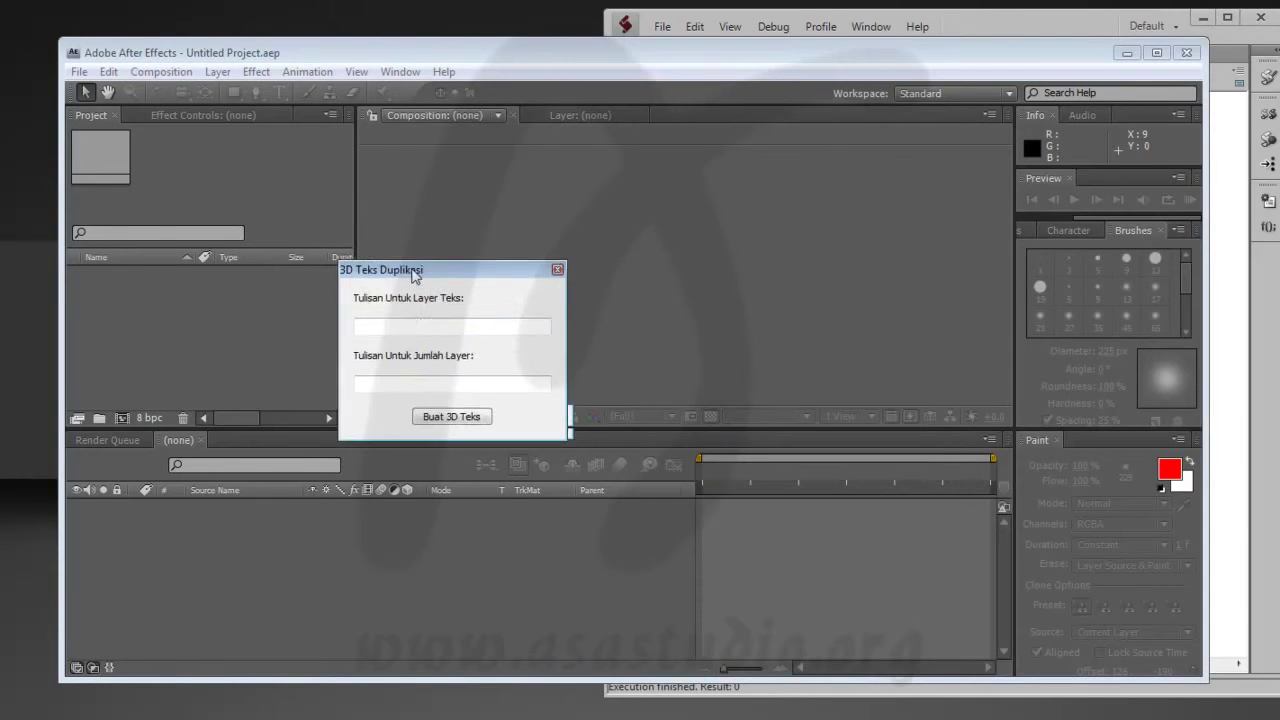
pyautogui.write('judul')
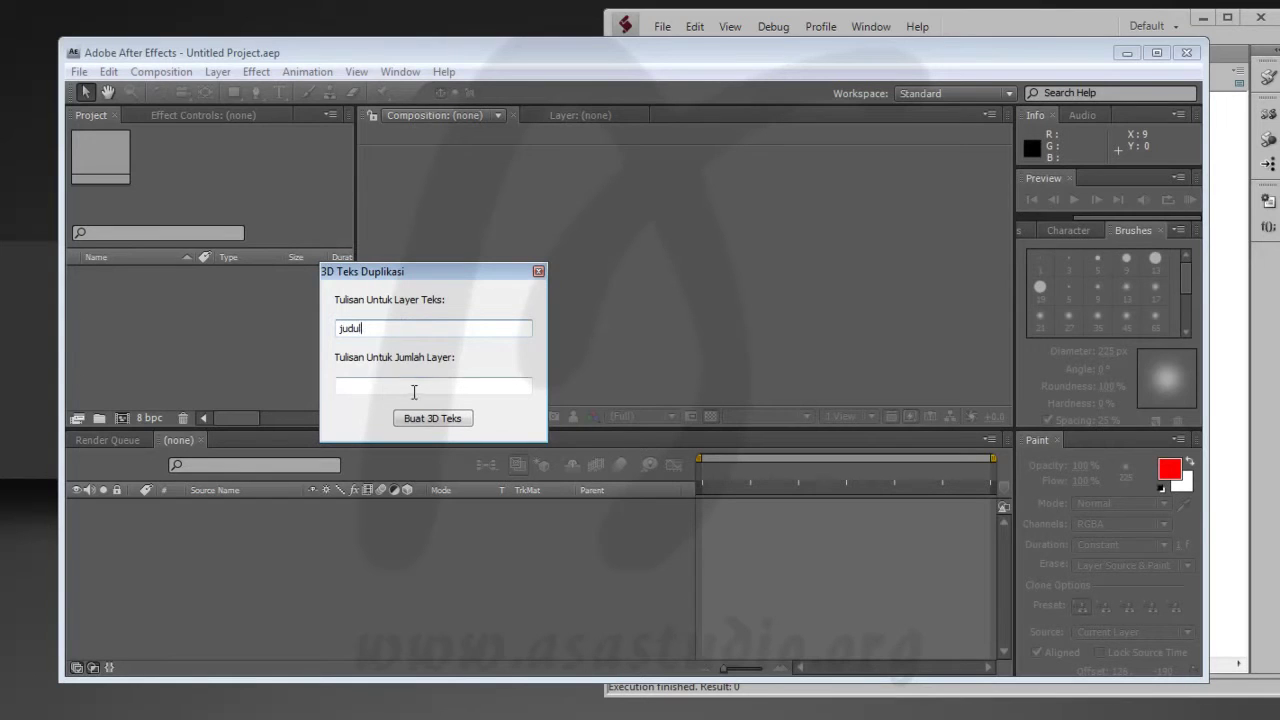
pyautogui.click(419, 386)
pyautogui.write('5')
pyautogui.click(437, 422)
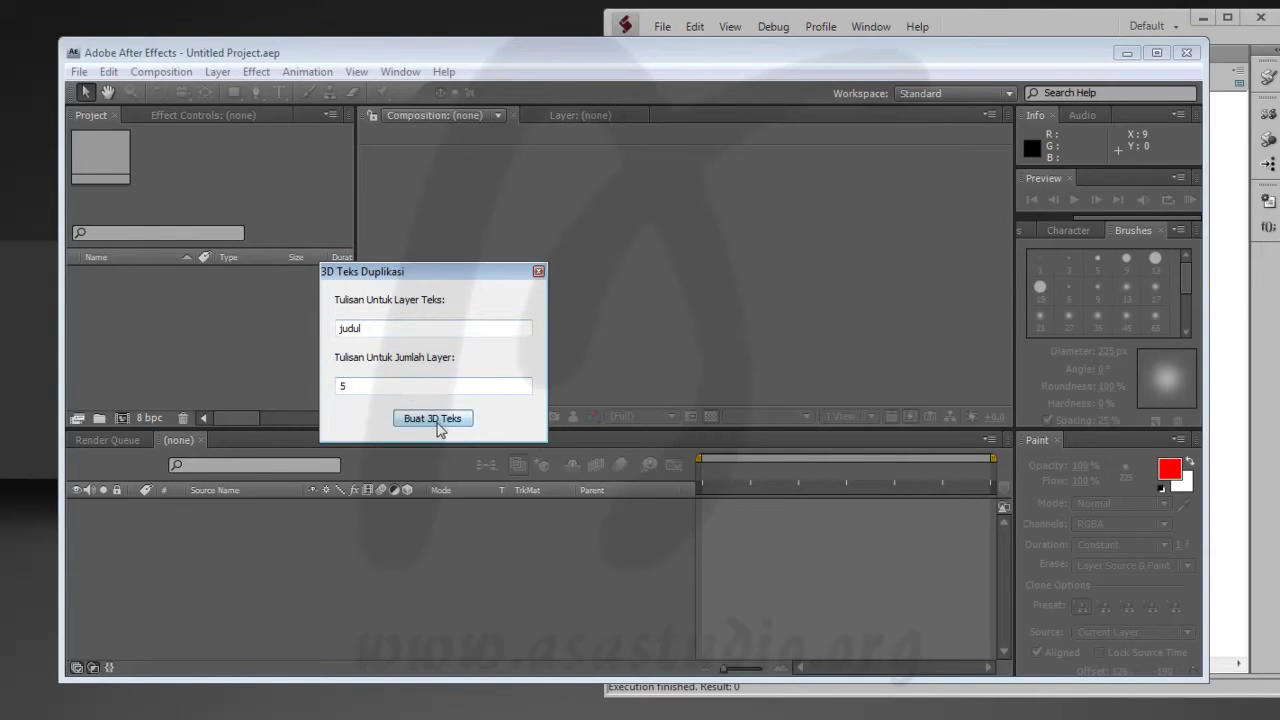
pyautogui.click(1063, 25)
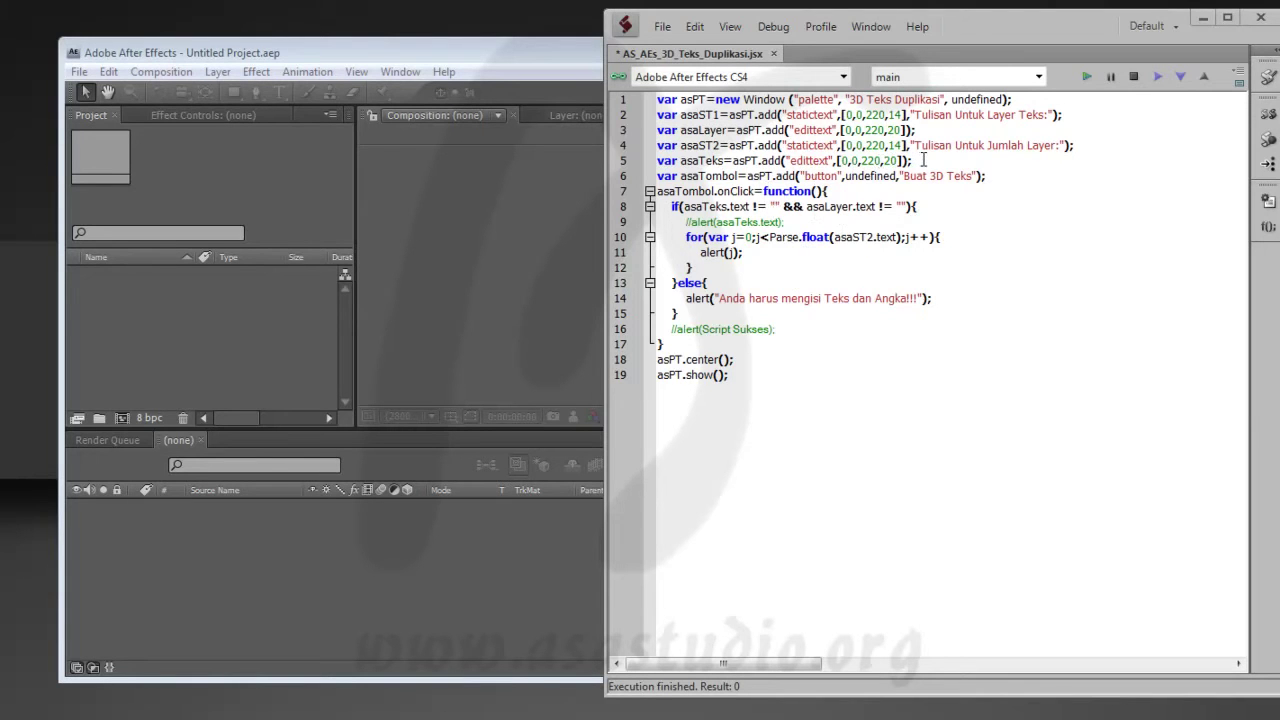
# - Move the asaTeks line under the first label and the asaLayer line under asaST2
pyautogui.hotkey('shift', 'Home')
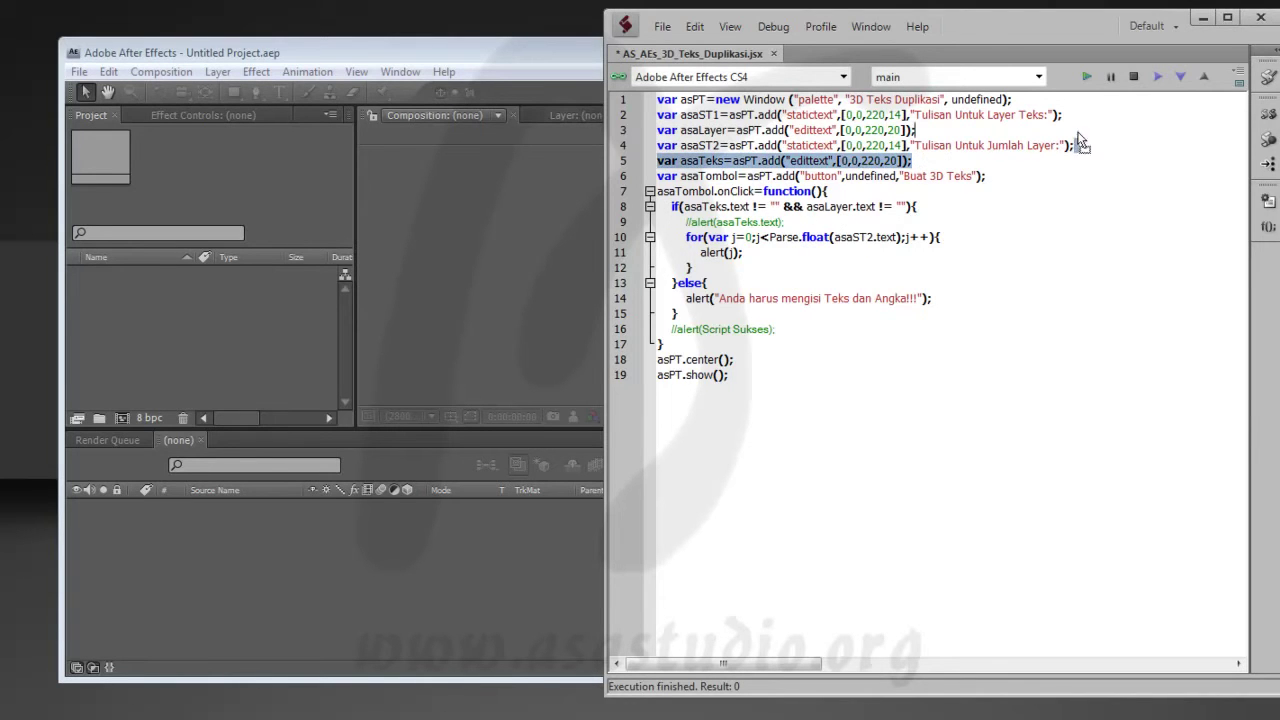
pyautogui.moveTo(1078, 150); pyautogui.dragTo(1064, 116)
pyautogui.moveTo(913, 130); pyautogui.dragTo(918, 147)
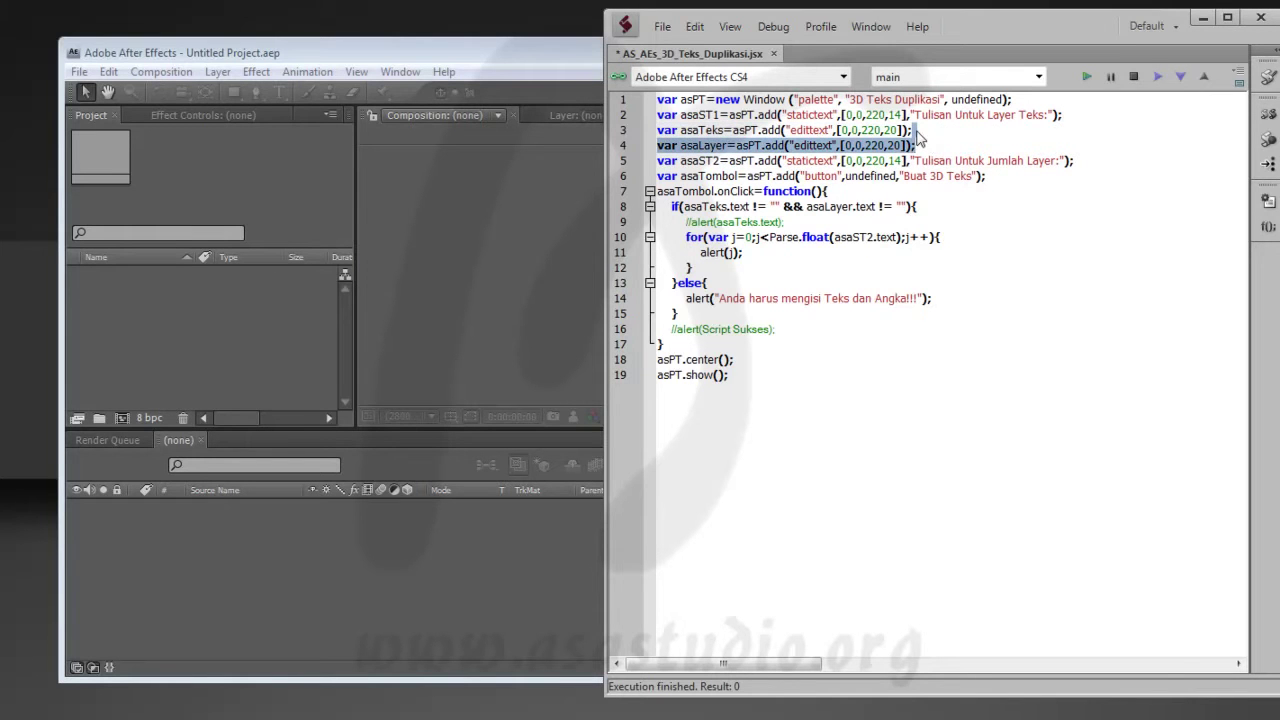
pyautogui.moveTo(918, 140)
pyautogui.mouseDown()
pyautogui.moveTo(1093, 168)
pyautogui.moveTo(1075, 166)
pyautogui.mouseUp()
# - Run the script to check the field order, then close the palette
pyautogui.click(1086, 77)
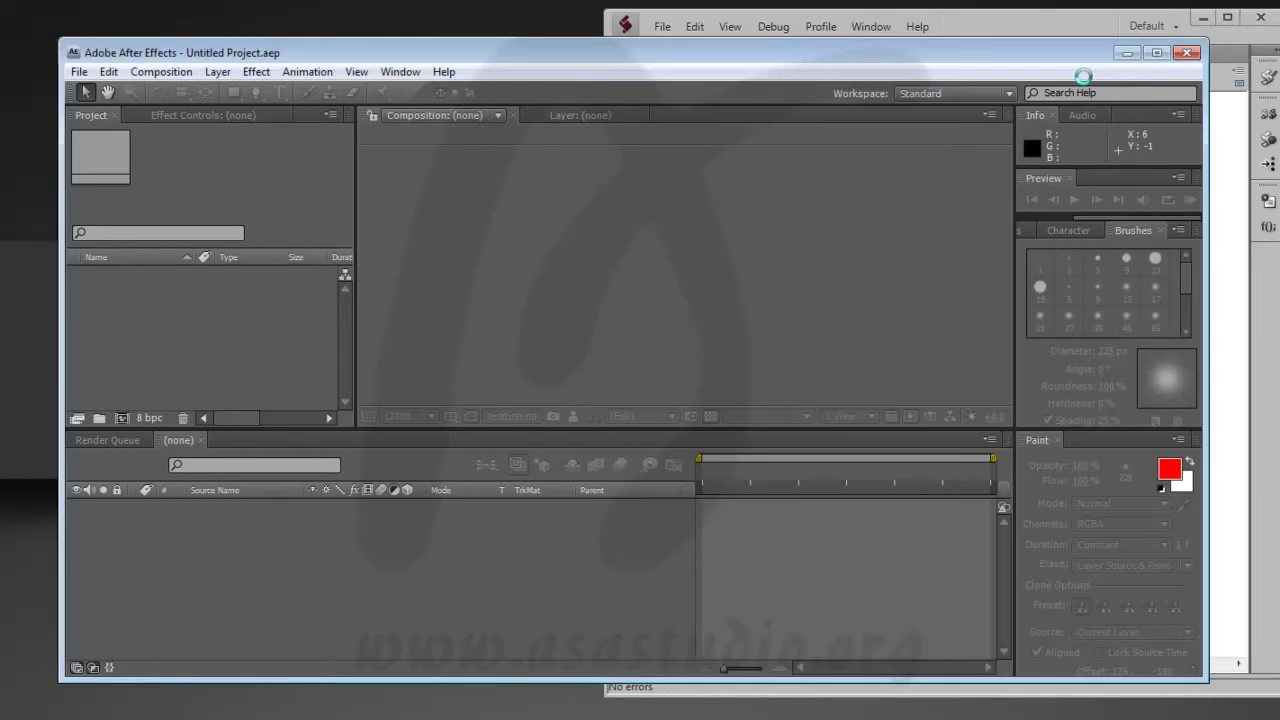
pyautogui.click(597, 268)
pyautogui.moveTo(677, 267); pyautogui.dragTo(407, 279)
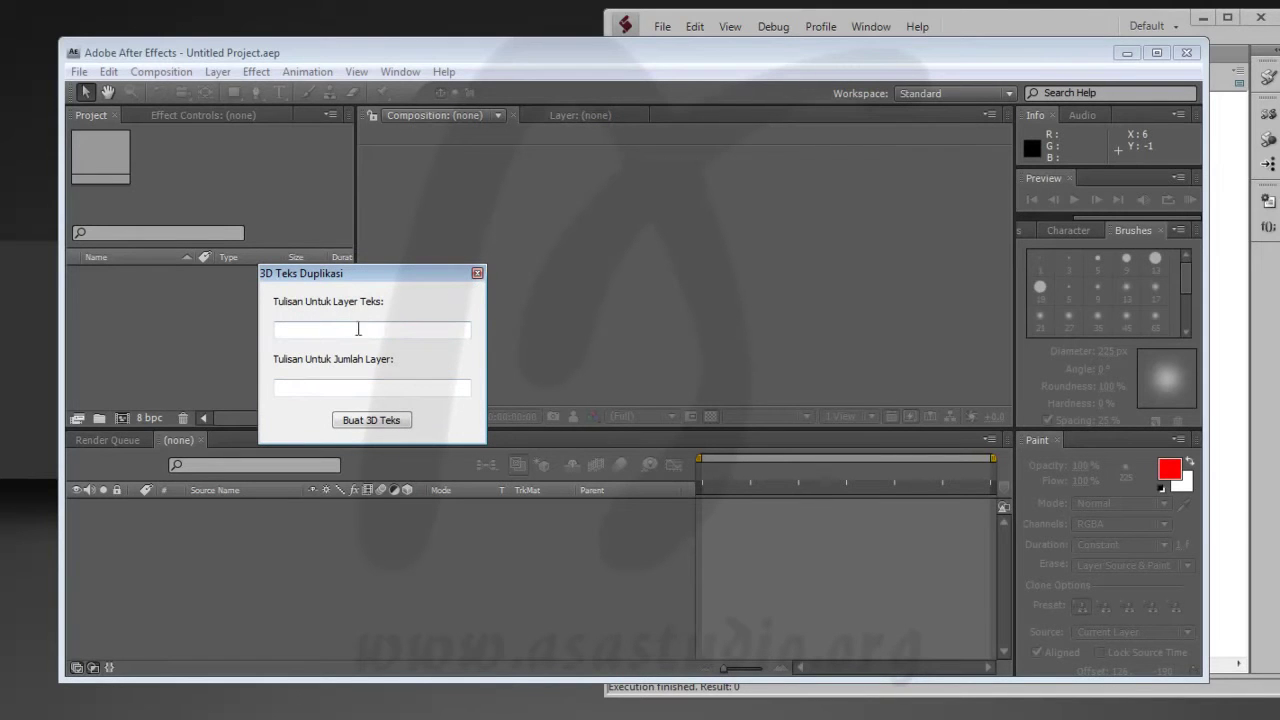
pyautogui.click(477, 273)
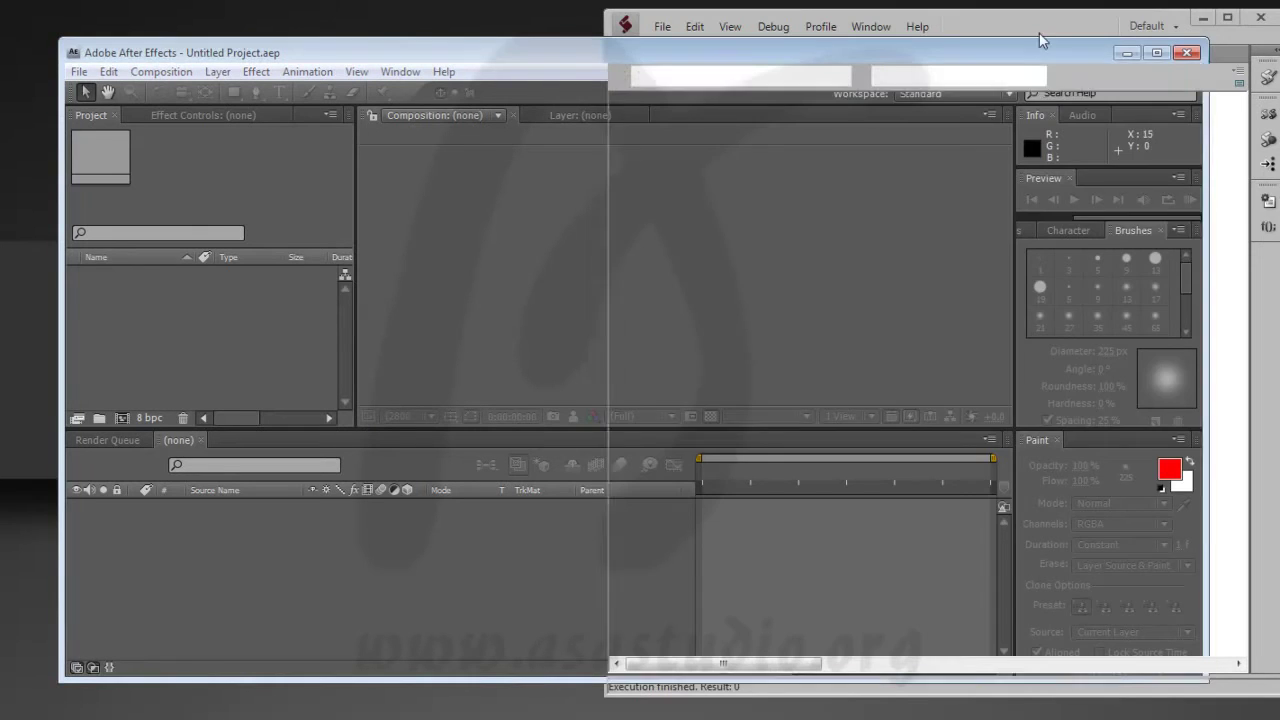
# - Replace asaST2 with asaLayer in the line 10 loop condition
pyautogui.click(1039, 32)
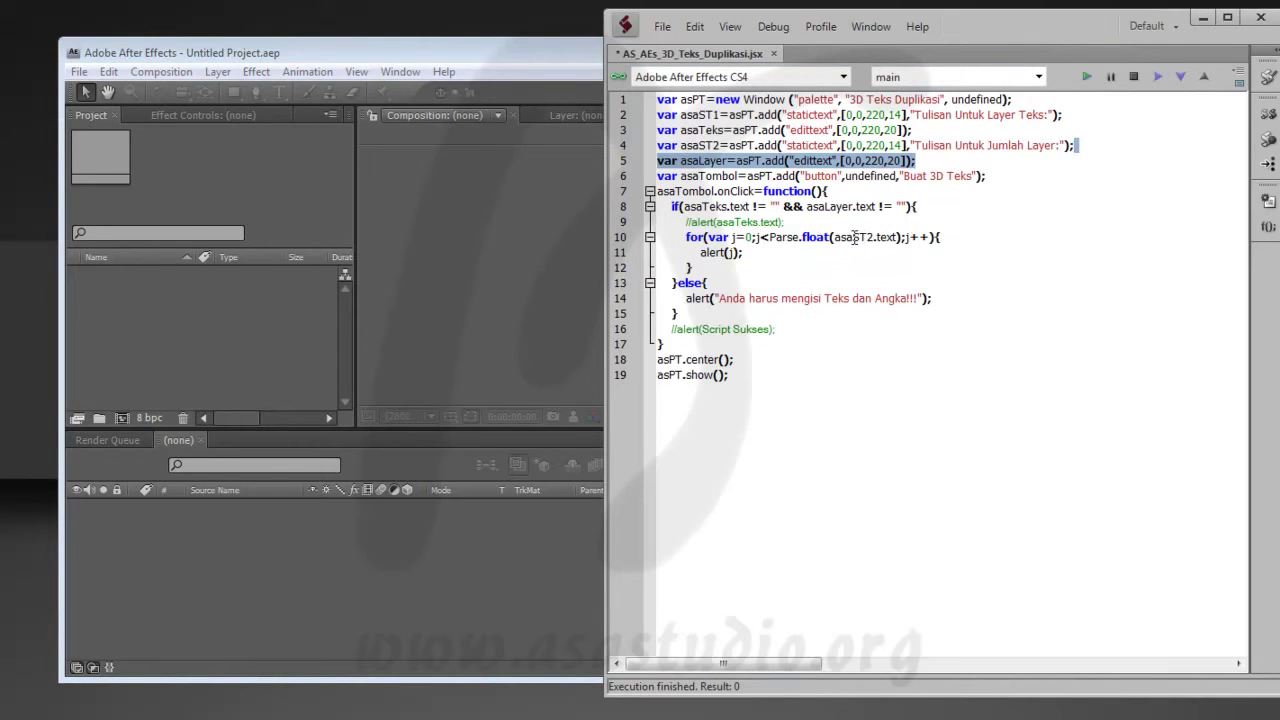
pyautogui.click(713, 145)
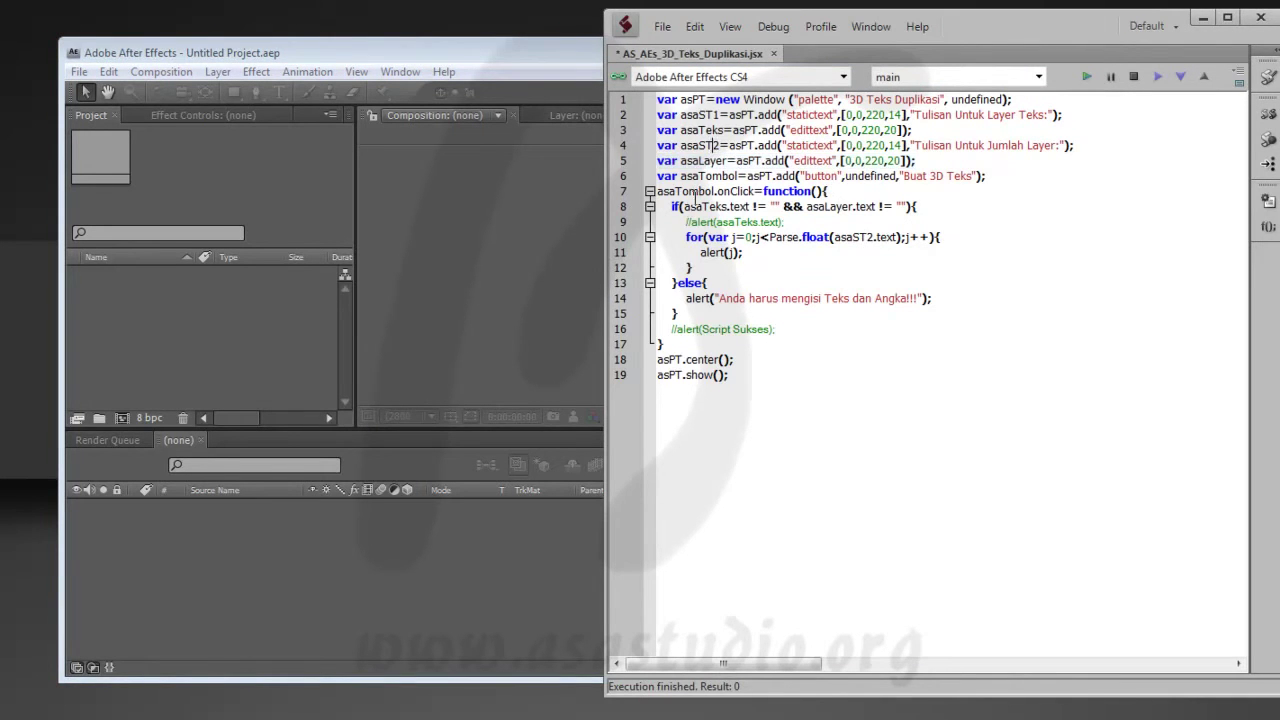
pyautogui.doubleClick(703, 160)
pyautogui.hotkey('ctrl', 'c')
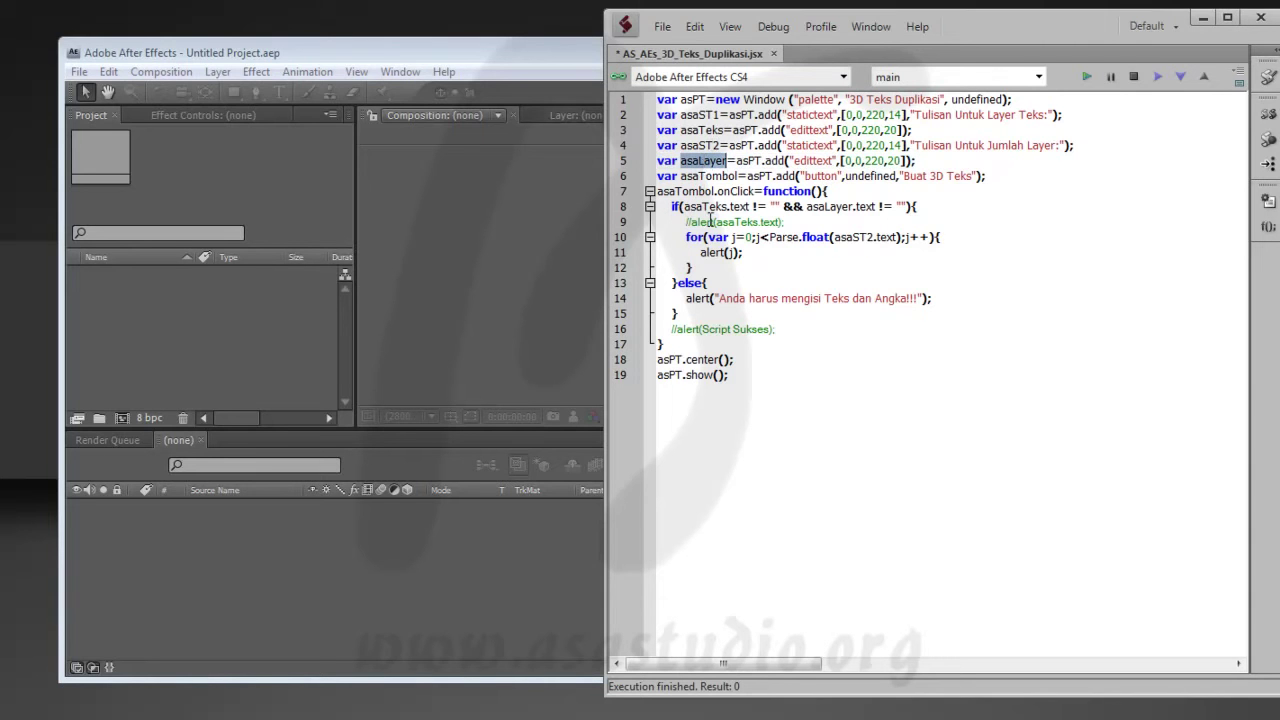
pyautogui.doubleClick(856, 237)
pyautogui.hotkey('ctrl', 'v')
# - Remove the Parse.float( wrapper and extra parenthesis, then rerun the palette
pyautogui.moveTo(769, 237); pyautogui.dragTo(833, 238)
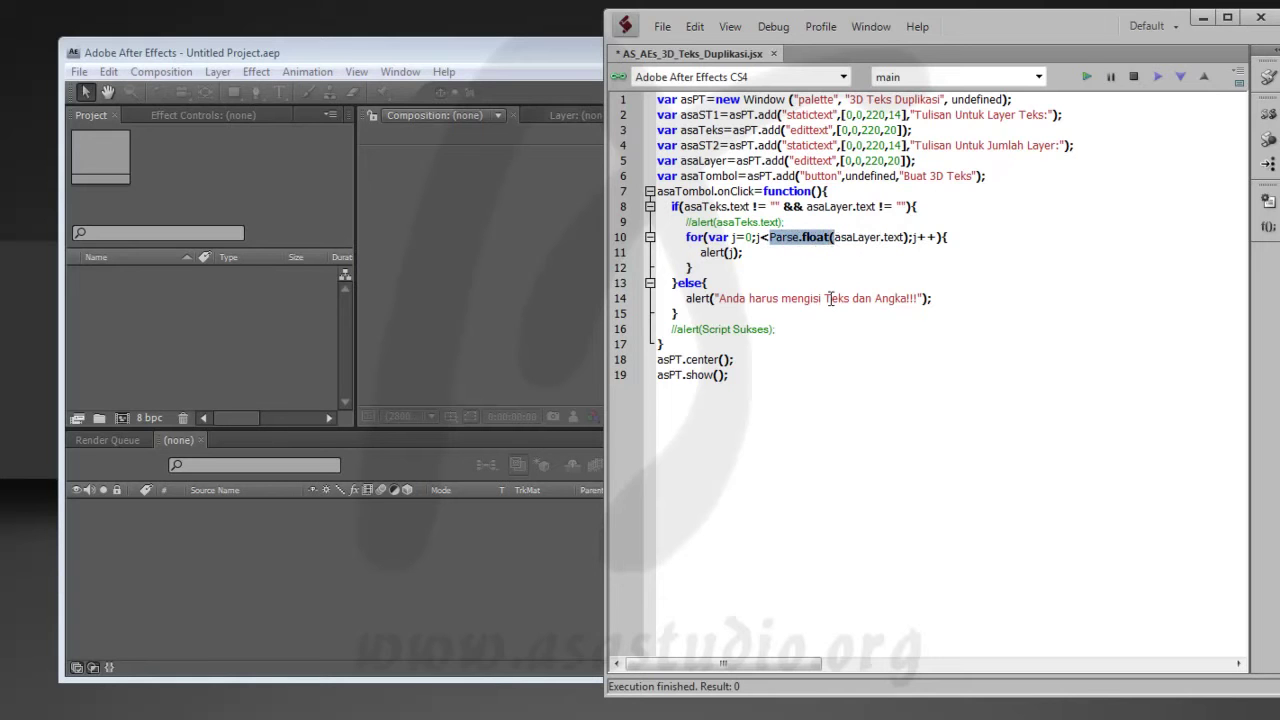
pyautogui.press('Delete')
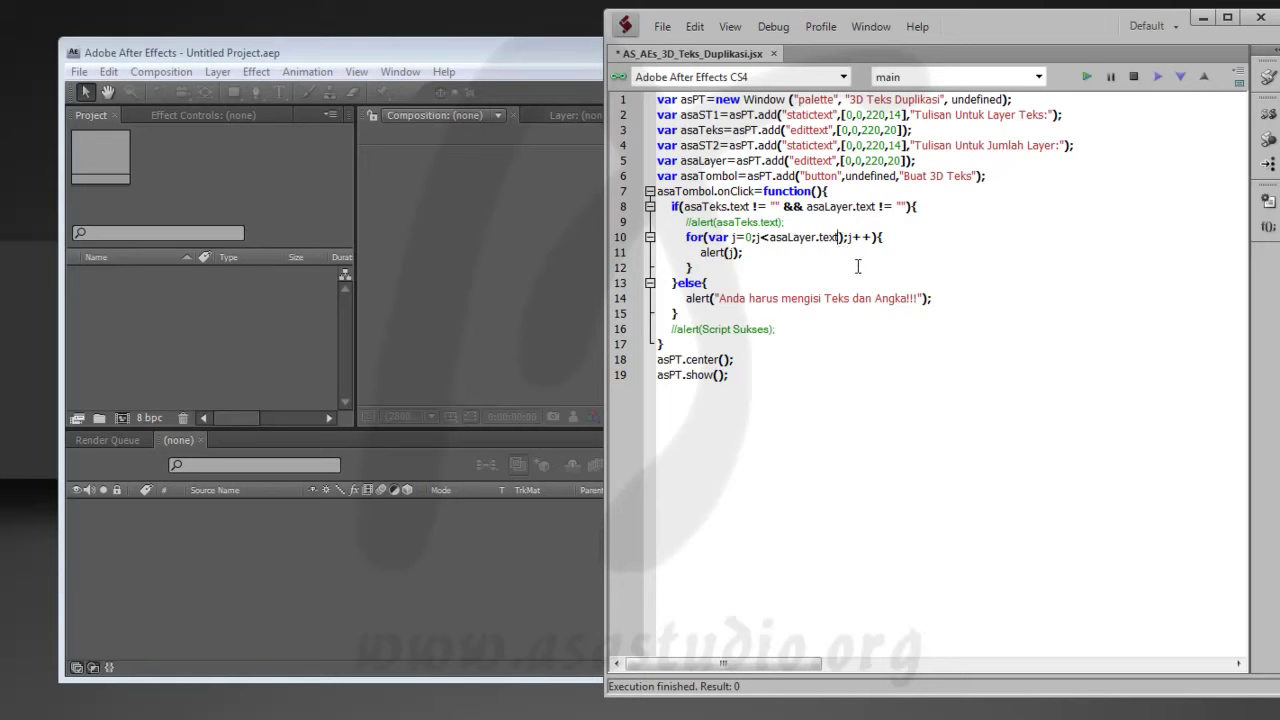
pyautogui.press('Delete')
pyautogui.press('Down')
pyautogui.click(1087, 77)
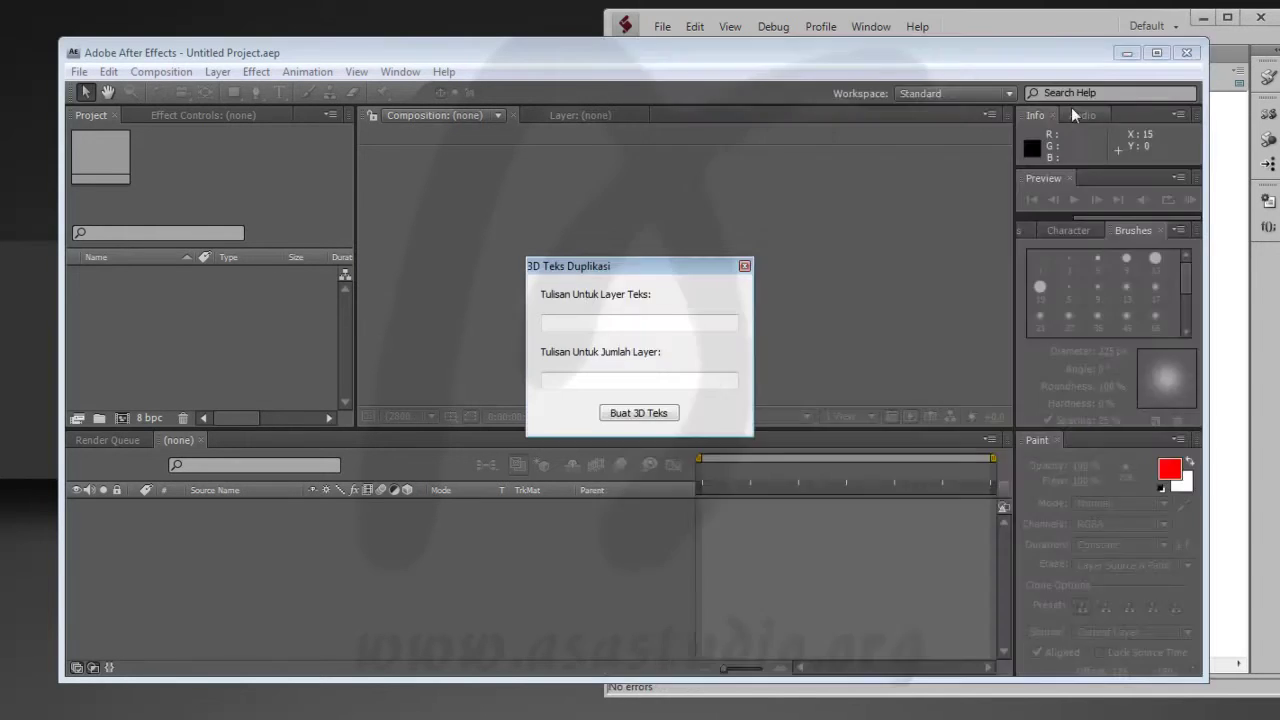
pyautogui.click(577, 322)
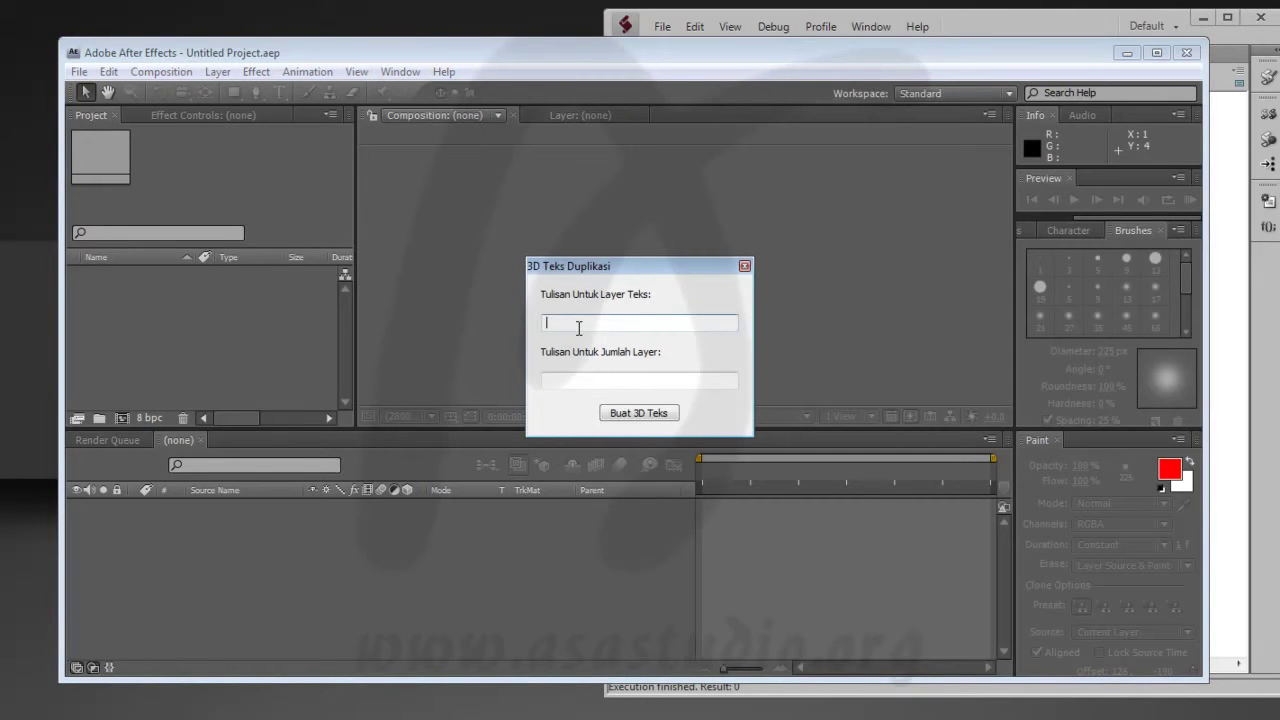
# - Fill the palette with 'judul' and a count of 4, then run Buat 3D Teks
pyautogui.write('judu')
pyautogui.click(595, 381)
pyautogui.write('4')
pyautogui.click(632, 414)
# - Dismiss the four loop alerts (0–3), close the palette and return to the script
pyautogui.click(656, 424)
pyautogui.click(658, 425)
pyautogui.click(659, 426)
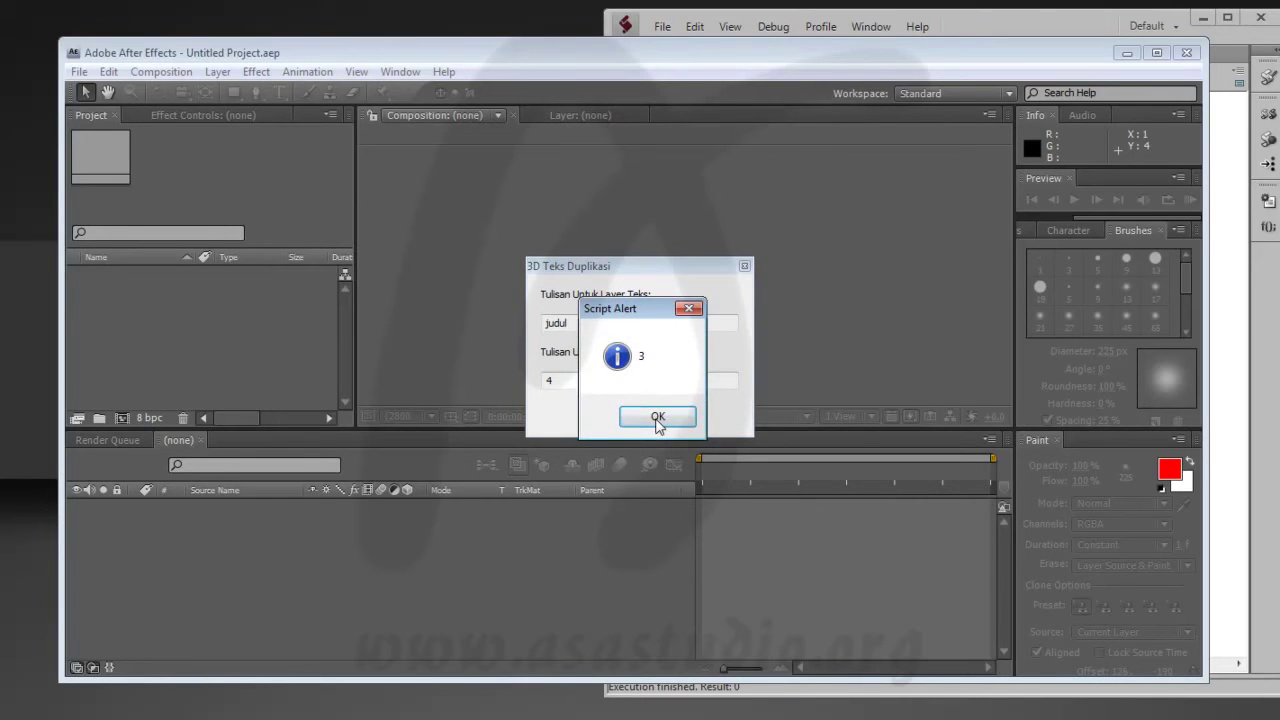
pyautogui.click(657, 418)
pyautogui.click(744, 267)
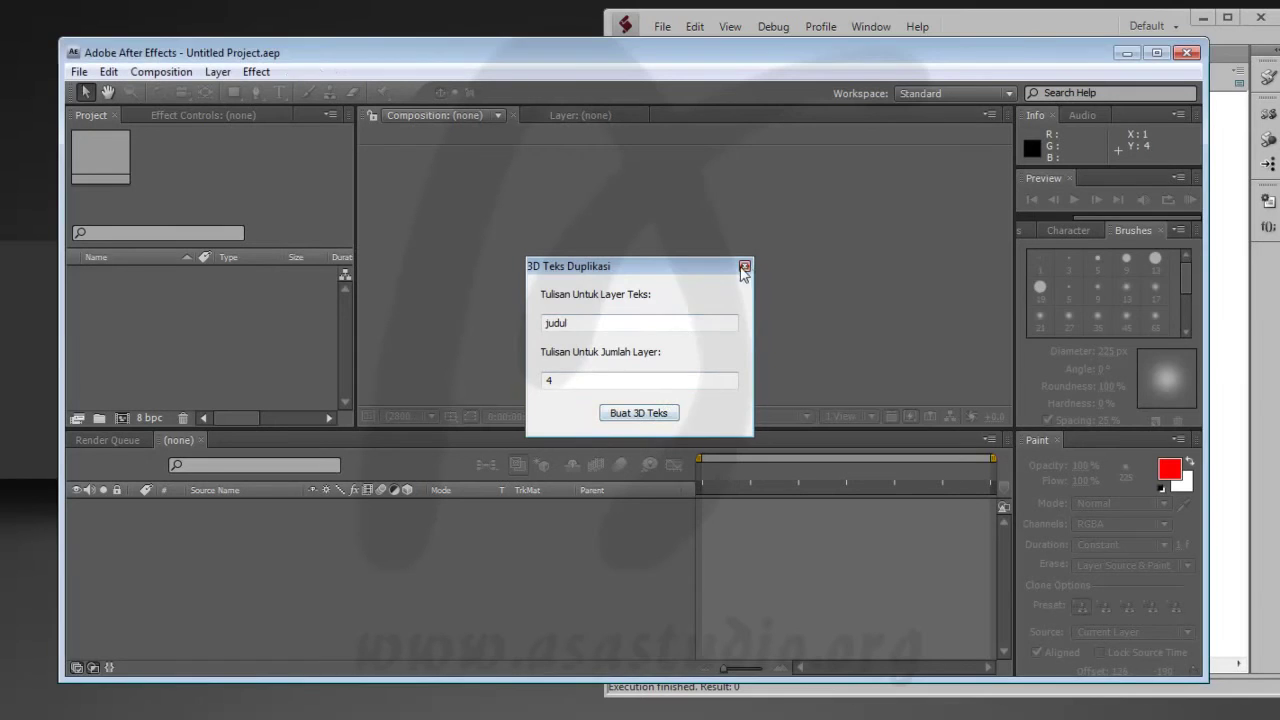
pyautogui.click(1036, 38)
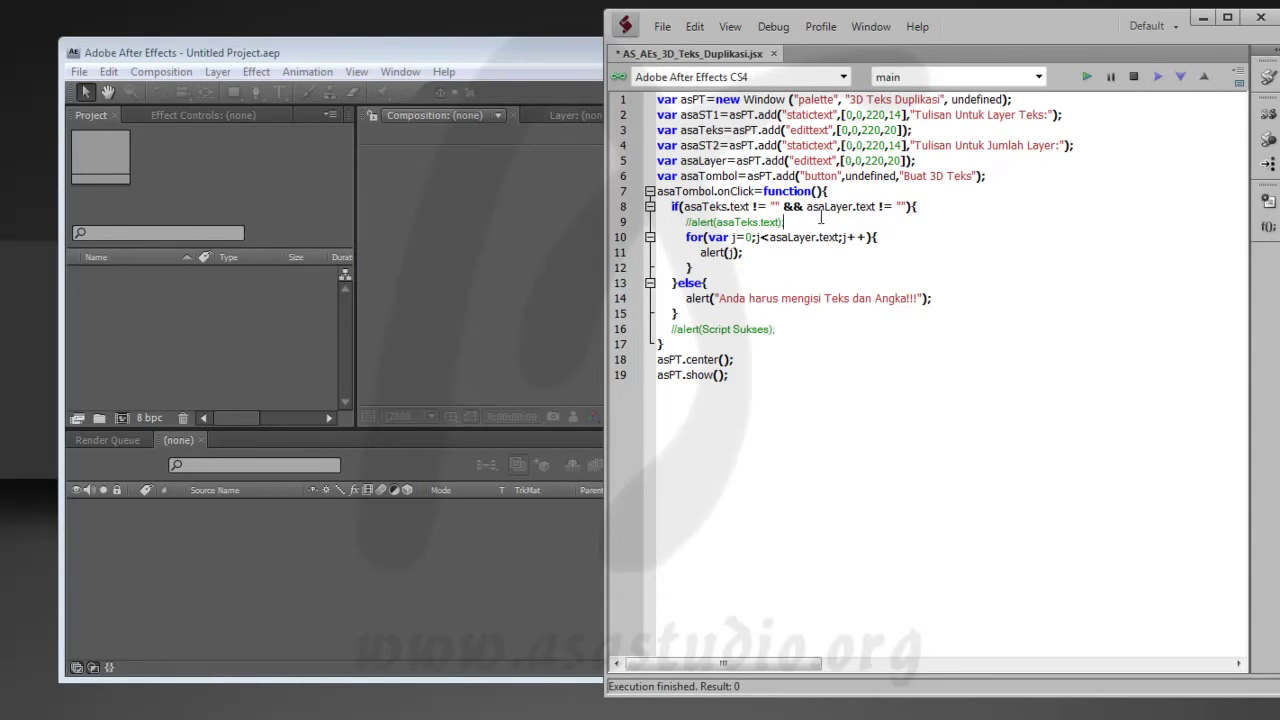
# - Add a new line 10 after the comment reading app.project.add
pyautogui.press('Return')
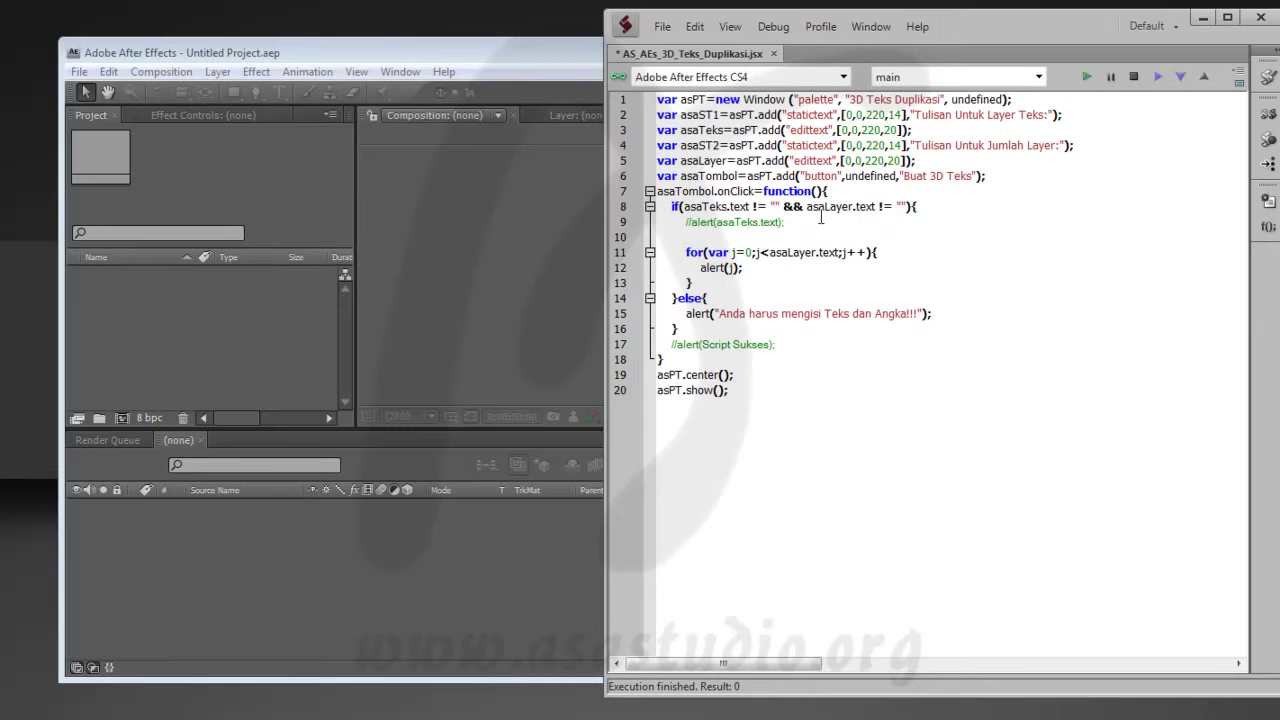
pyautogui.write('app')
pyautogui.write('pr')
pyautogui.write('je')
pyautogui.write('o')
pyautogui.write('t.add')
pyautogui.click(660, 27)
# - Open AS_AEs_ASA_Demo.jsx for reference and change line 10 to app.project.items.addComp
pyautogui.click(694, 68)
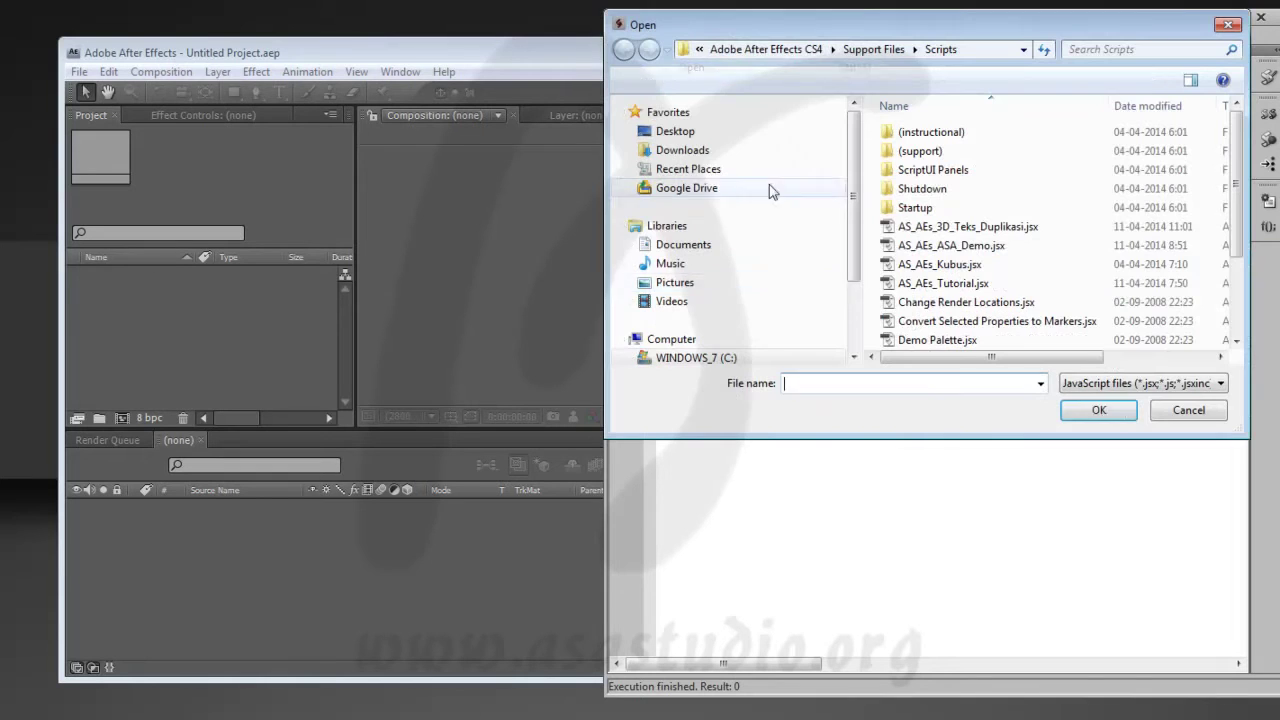
pyautogui.doubleClick(955, 247)
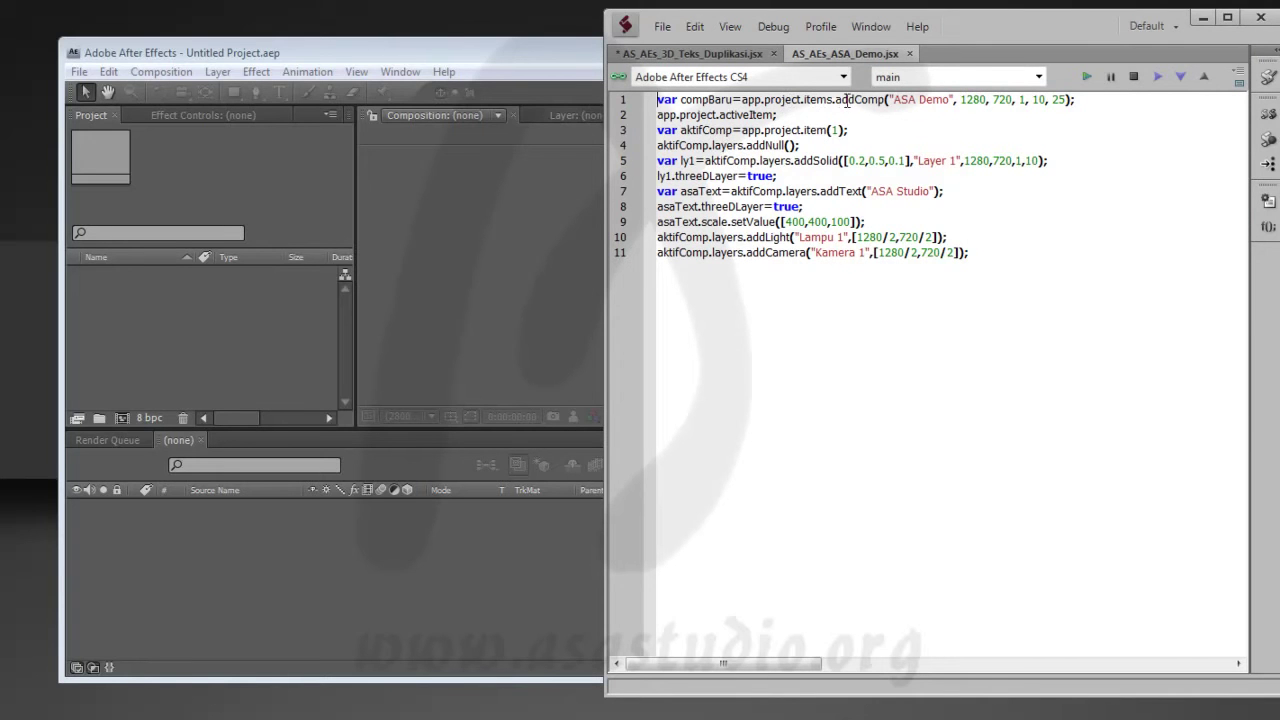
pyautogui.click(733, 56)
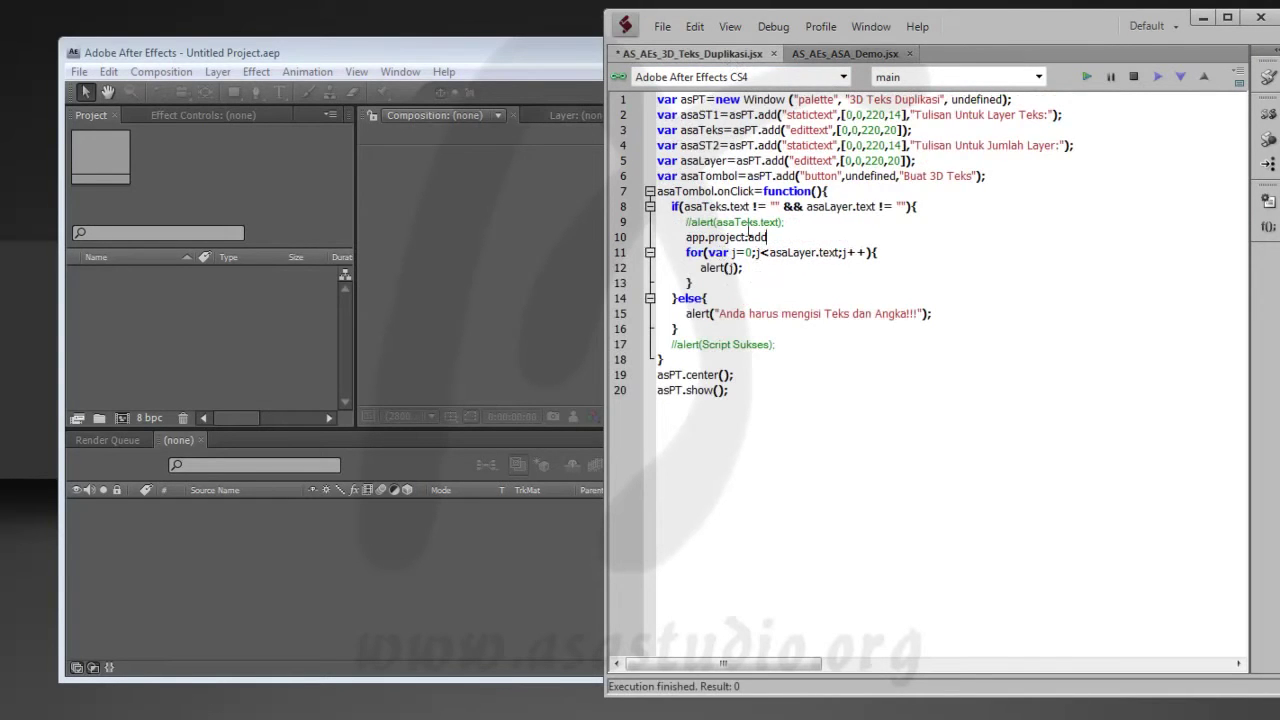
pyautogui.hotkey('shift', 'Left')
pyautogui.hotkey('shift', 'Left')
pyautogui.hotkey('shift', 'Left')
pyautogui.write('items.')
pyautogui.write('addComp')
# - Paste the demo's comp arguments (1280, 720, 1, 10, 25) and rename the comp 'ASA 3D Teks'
pyautogui.click(845, 54)
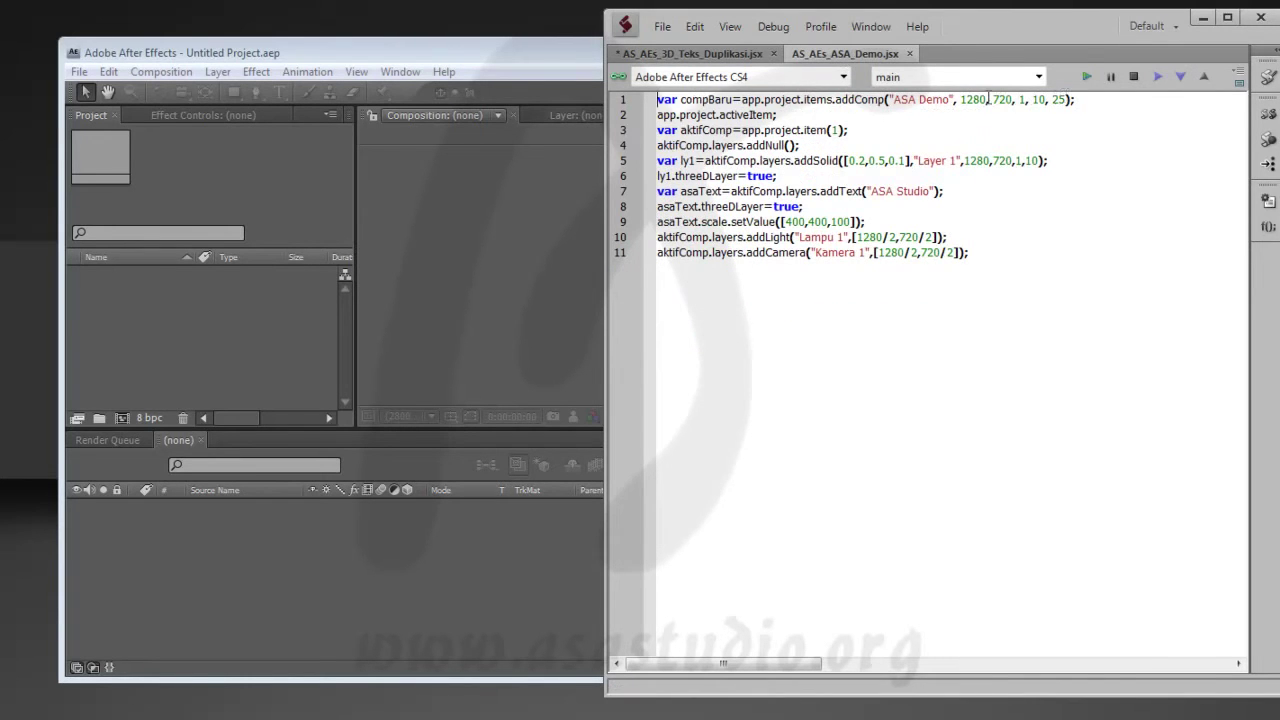
pyautogui.moveTo(890, 99); pyautogui.dragTo(1068, 99)
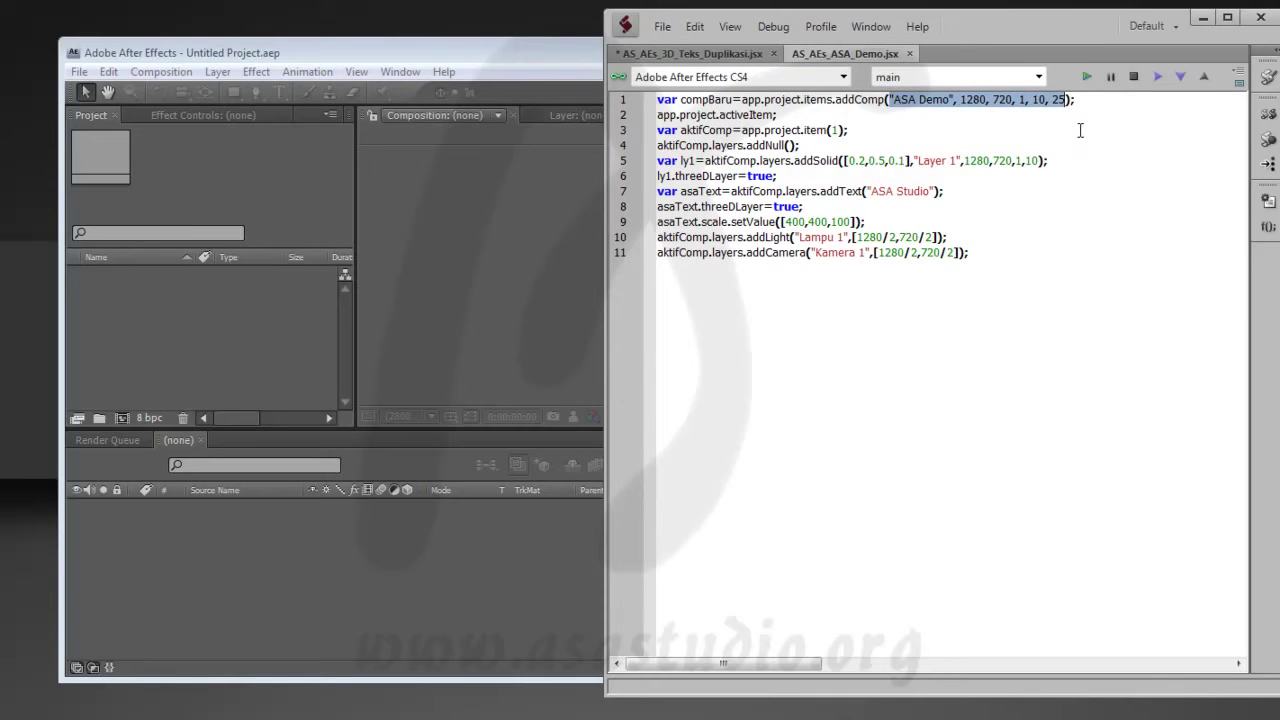
pyautogui.click(750, 55)
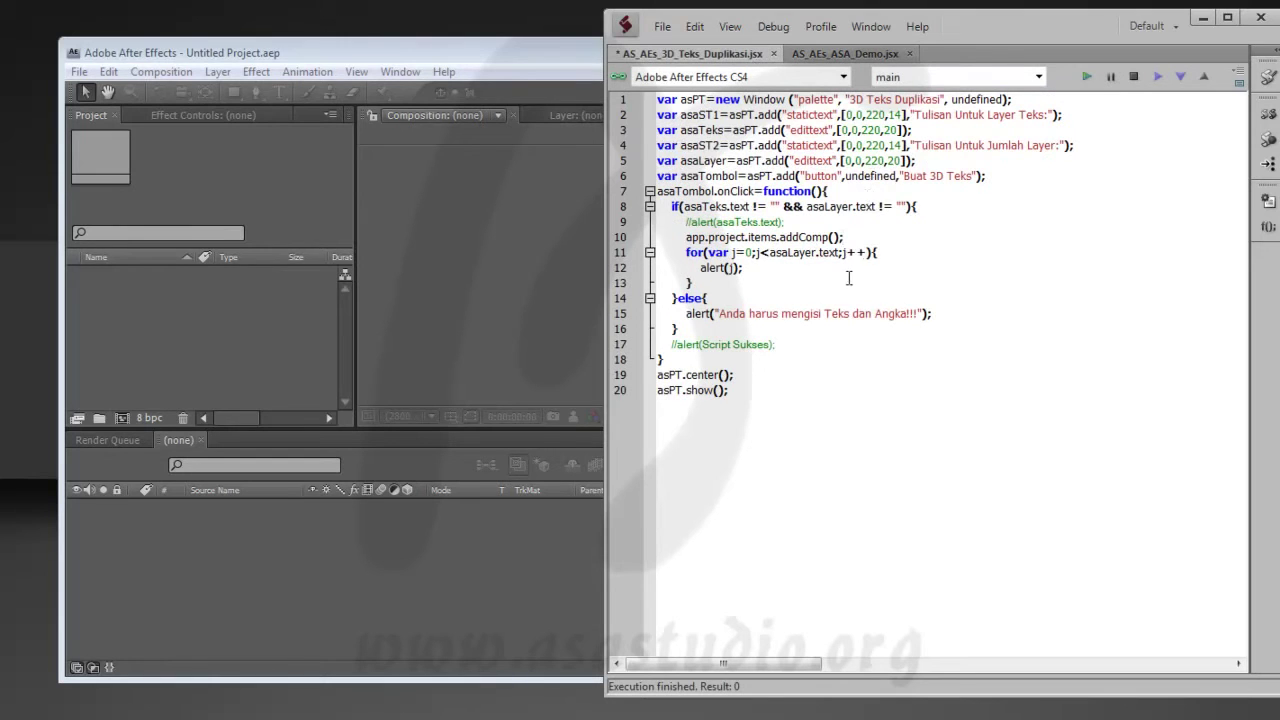
pyautogui.write('"ASA Demo", 1280, 720, 1, 10, 25')
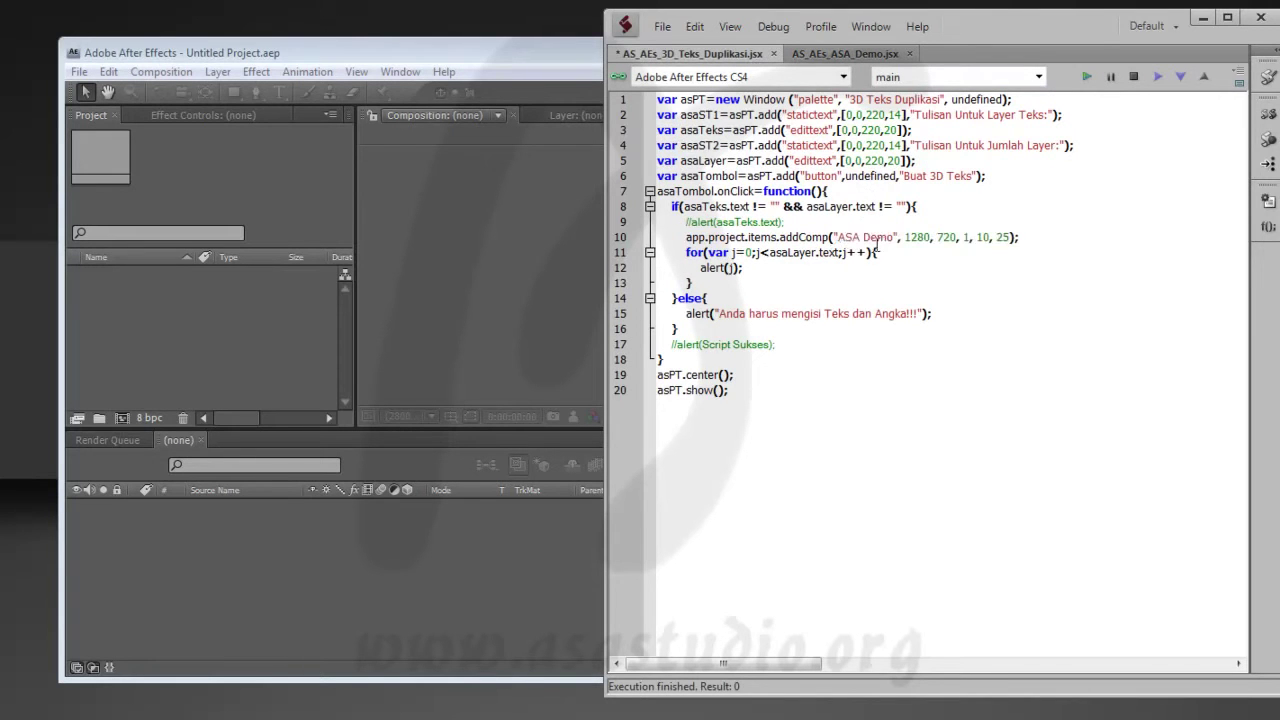
pyautogui.moveTo(838, 237); pyautogui.dragTo(899, 237)
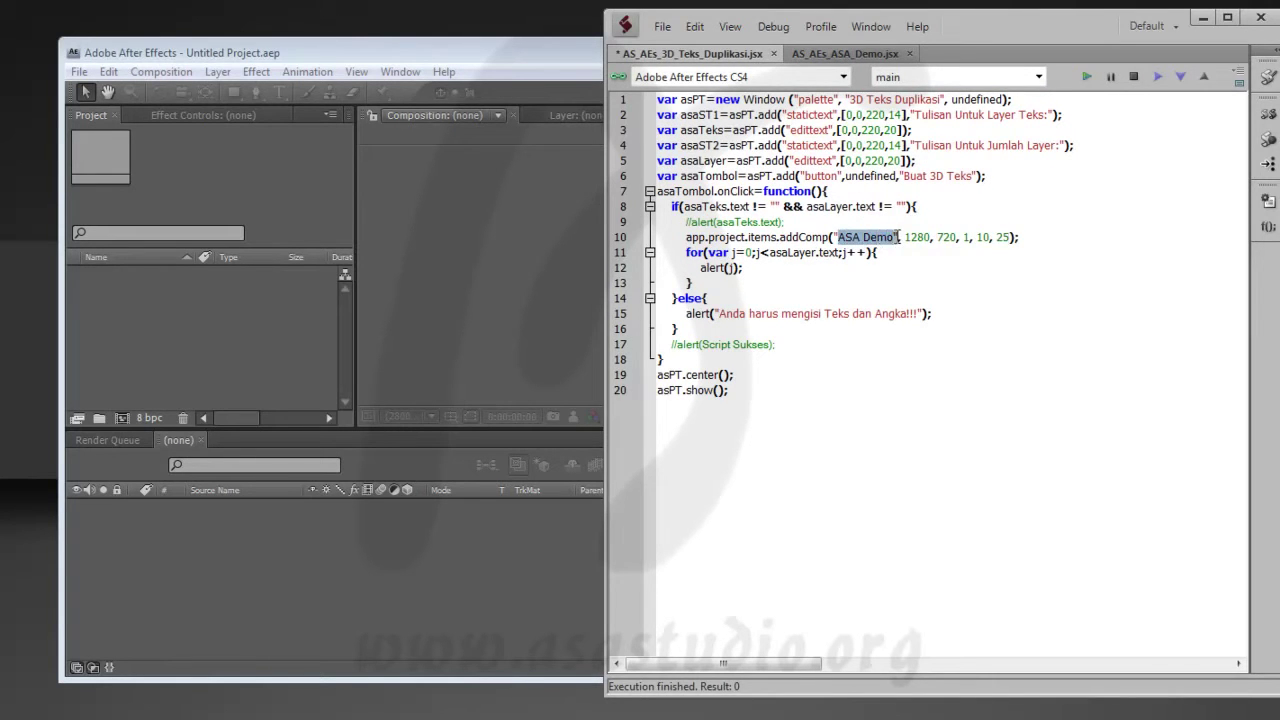
pyautogui.click(864, 237)
pyautogui.write('3')
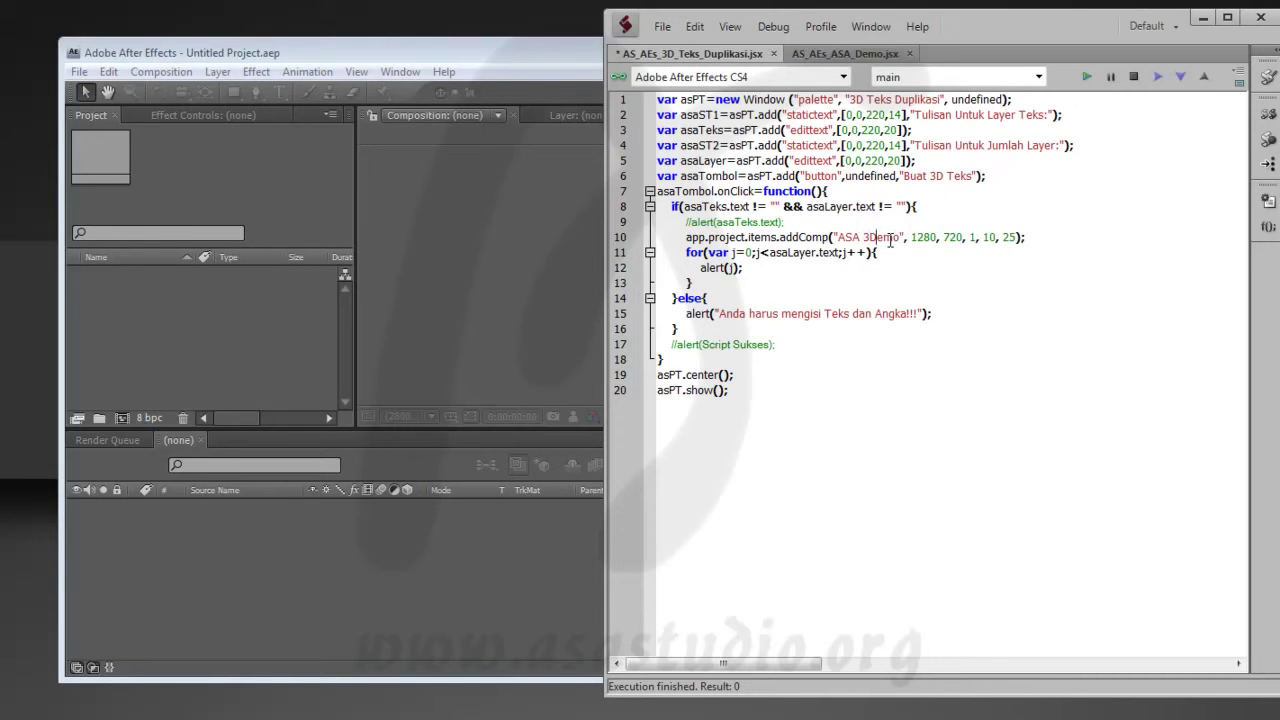
pyautogui.hotkey('shift', 'Right')
pyautogui.hotkey('shift', 'Right')
pyautogui.hotkey('shift', 'Right')
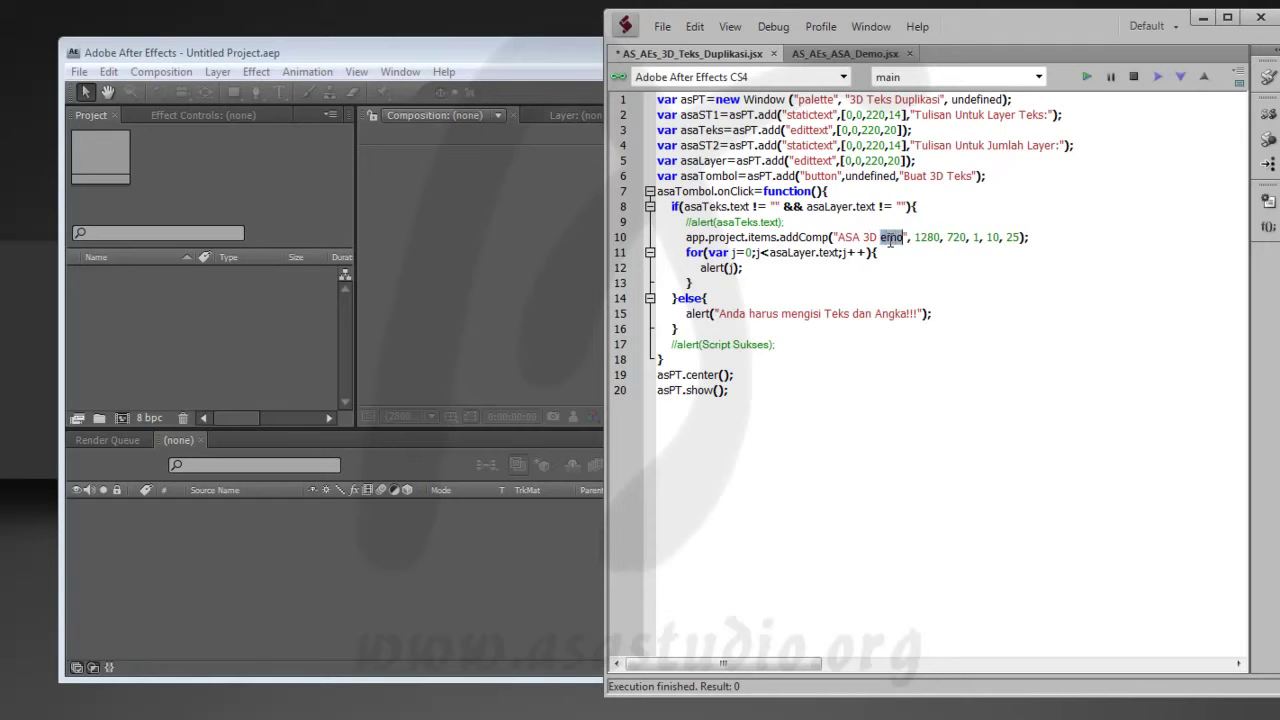
pyautogui.write('Teks')
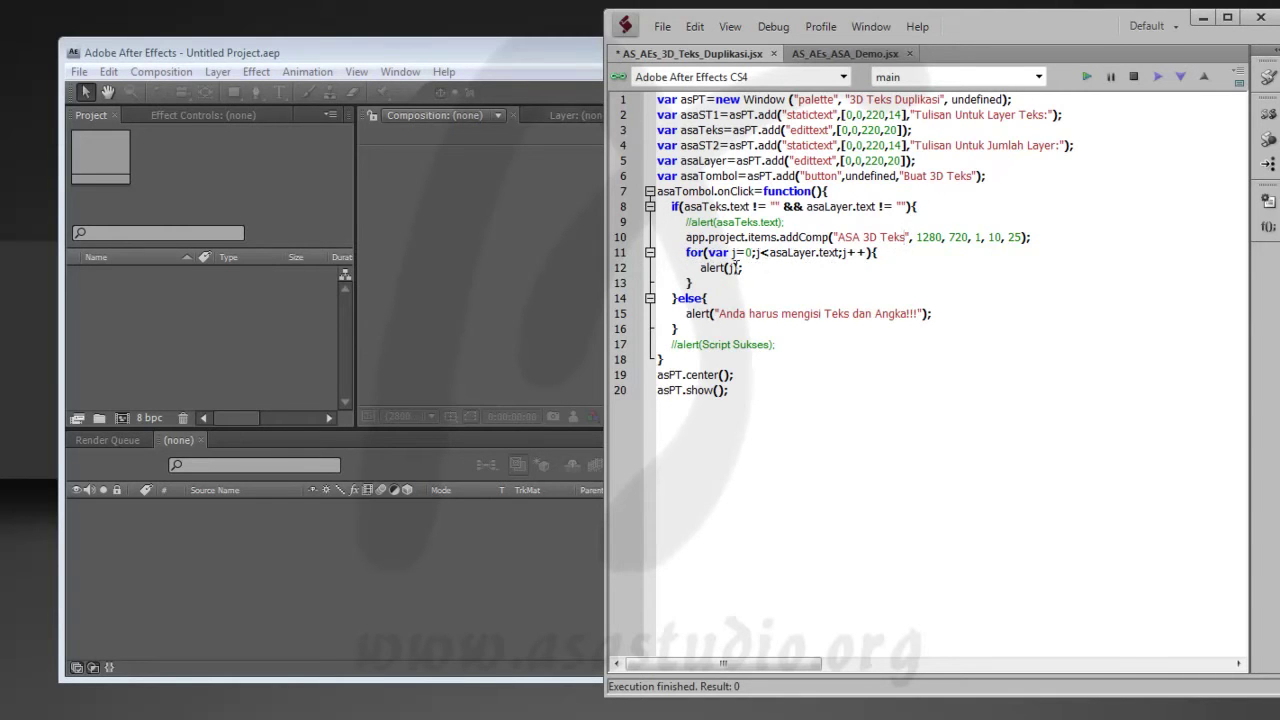
# - Comment out alert(j) and paste the demo's addText and threeDLayer lines into the loop
pyautogui.click(698, 268)
pyautogui.write('//')
pyautogui.press('Return')
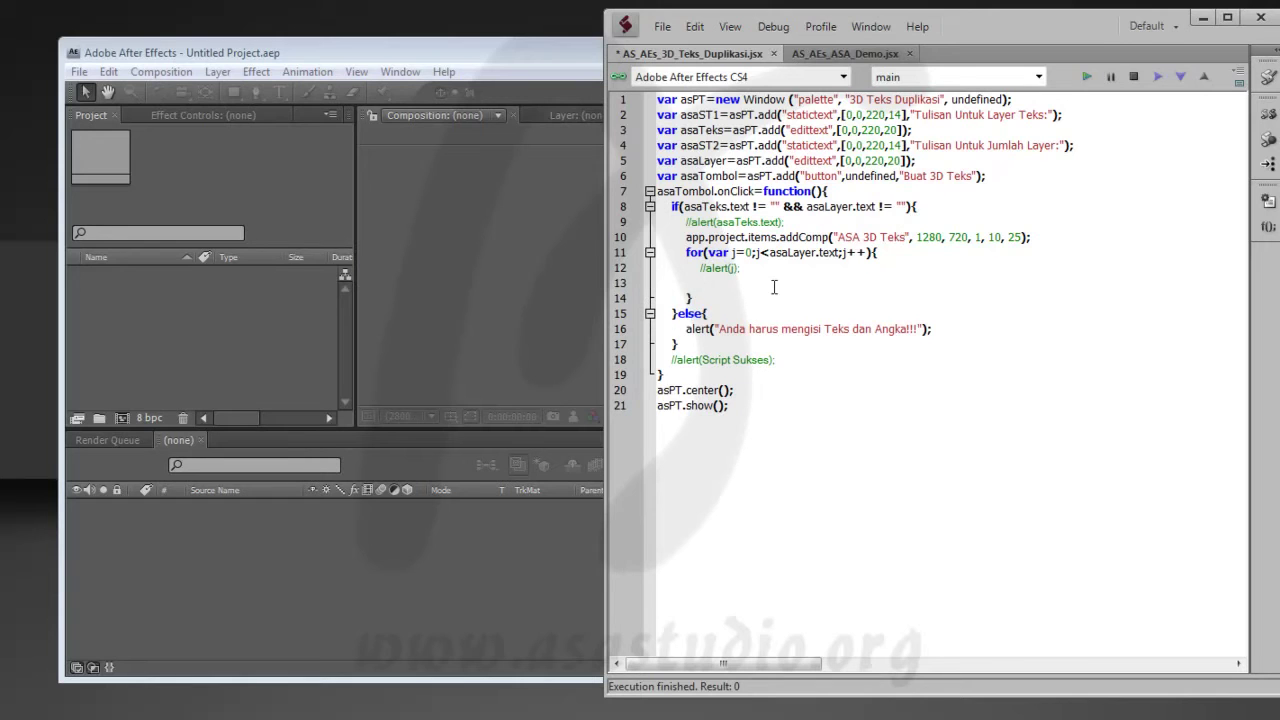
pyautogui.click(847, 54)
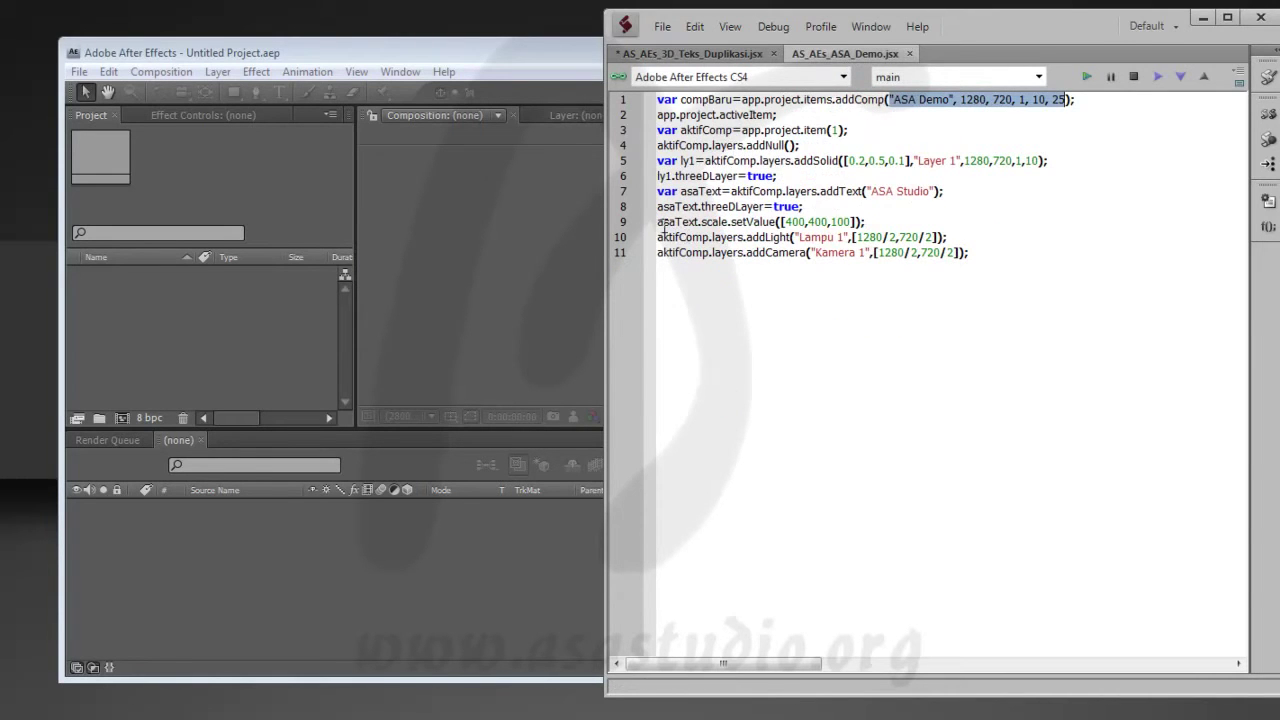
pyautogui.moveTo(810, 207); pyautogui.dragTo(634, 199)
pyautogui.hotkey('ctrl', 'c')
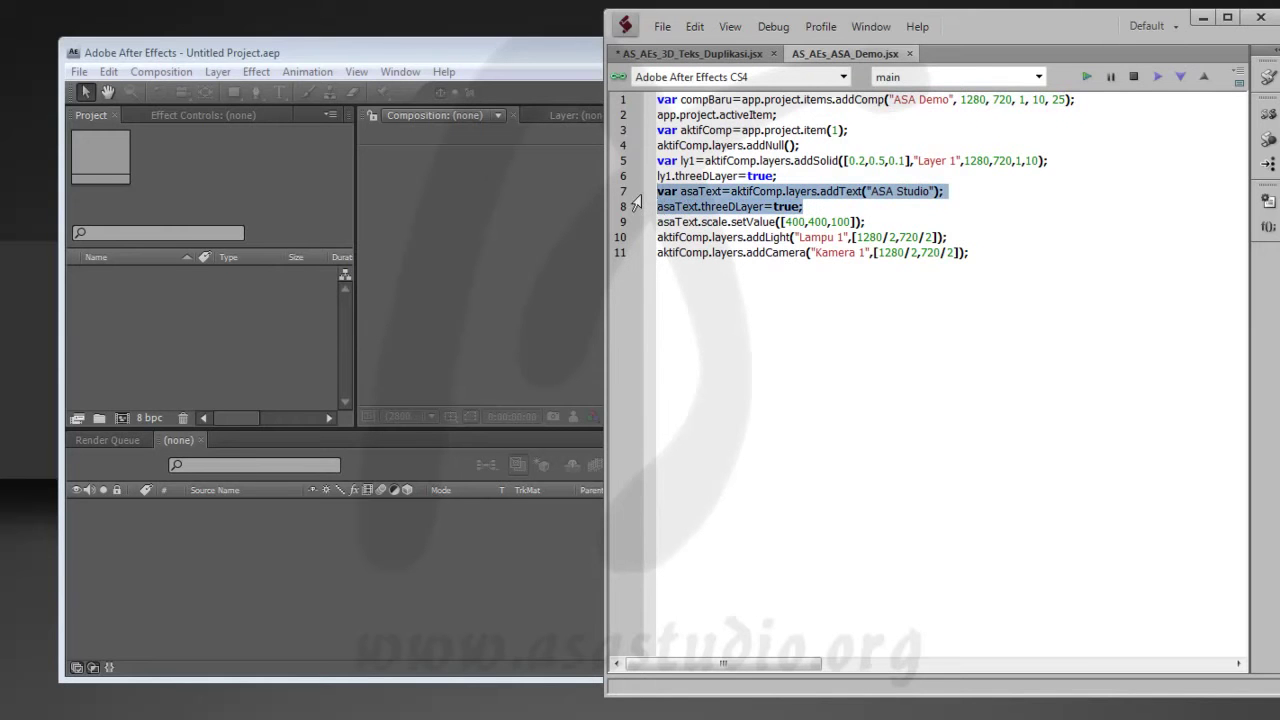
pyautogui.click(740, 54)
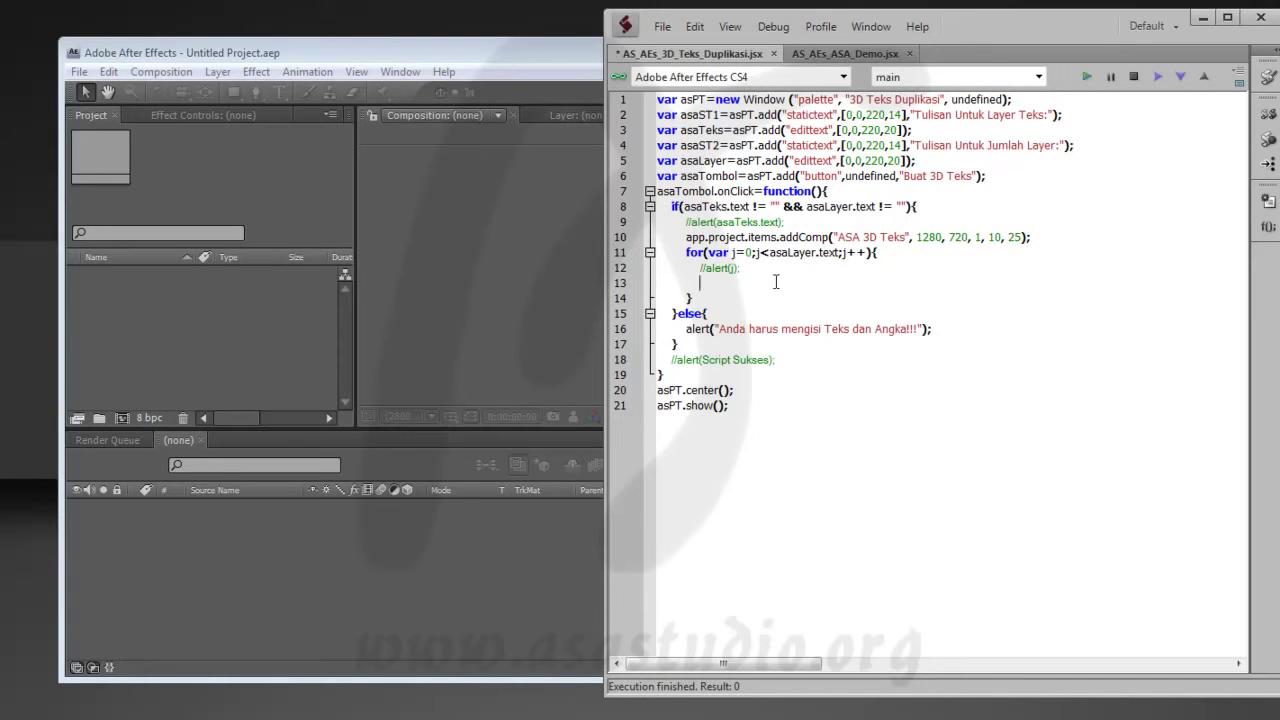
pyautogui.hotkey('ctrl', 'v')
pyautogui.click(676, 299)
pyautogui.press('Tab')
pyautogui.press('Tab')
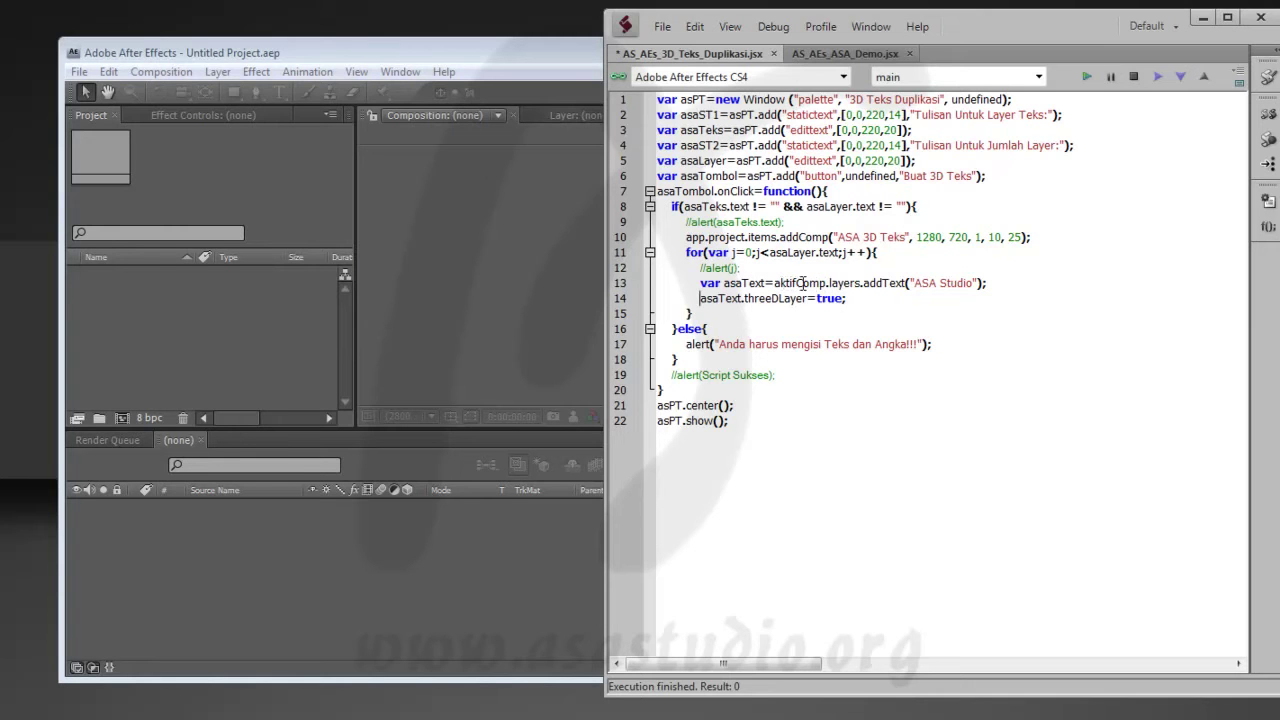
# - Add var aktifComp = app.project.item(1); after the addComp line
pyautogui.click(1041, 238)
pyautogui.press('Return')
pyautogui.write('var a')
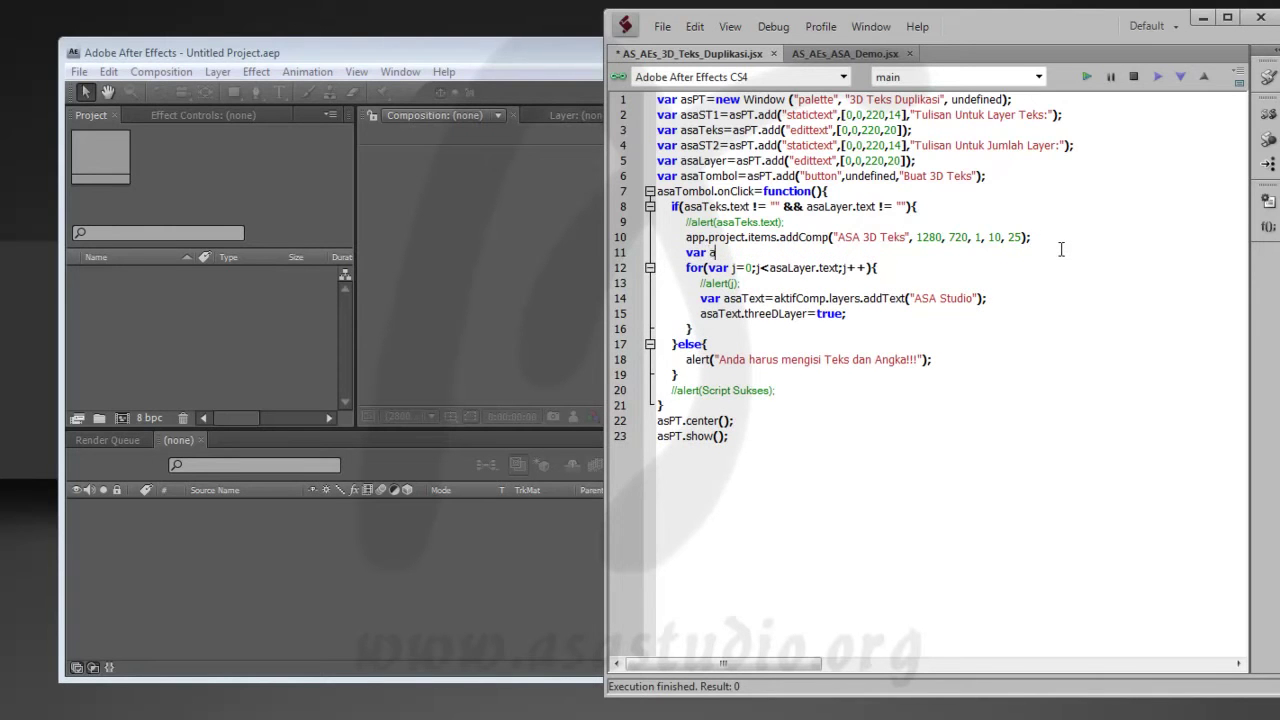
pyautogui.write('ktifComp=')
pyautogui.write('app.')
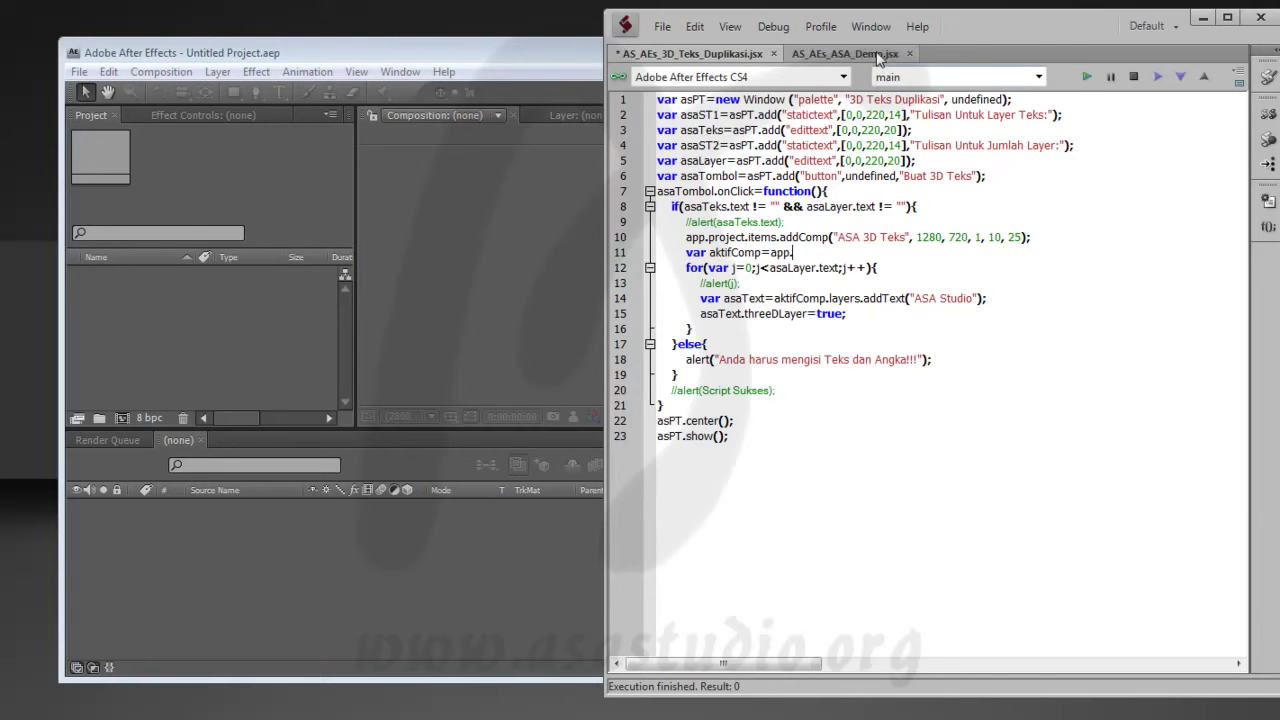
pyautogui.click(845, 54)
pyautogui.click(750, 113)
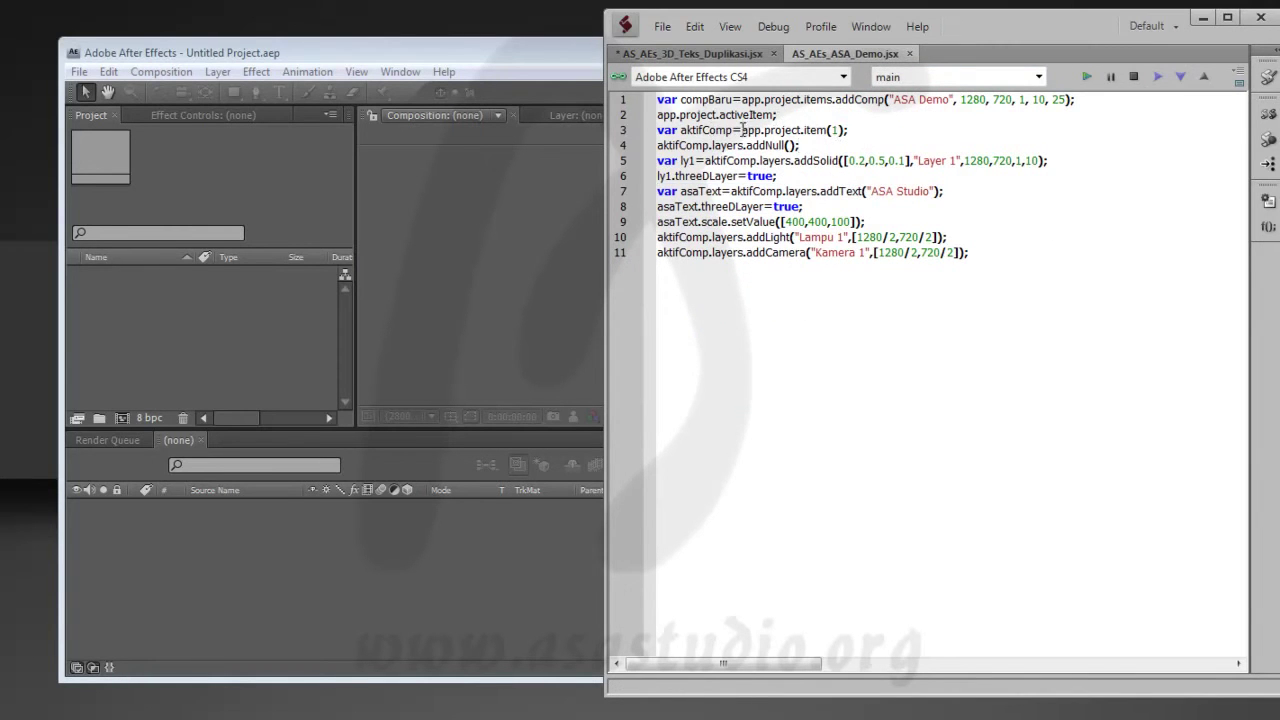
pyautogui.moveTo(742, 130); pyautogui.dragTo(874, 130)
pyautogui.hotkey('ctrl', 'c')
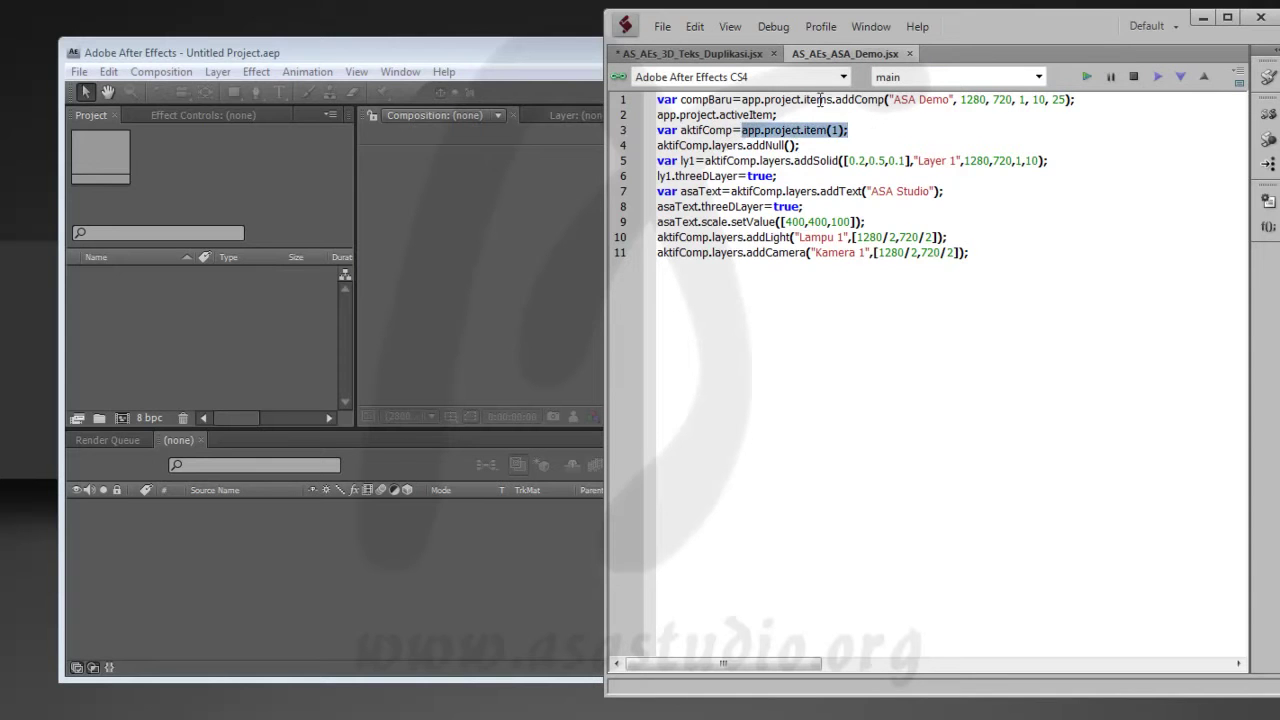
pyautogui.click(733, 53)
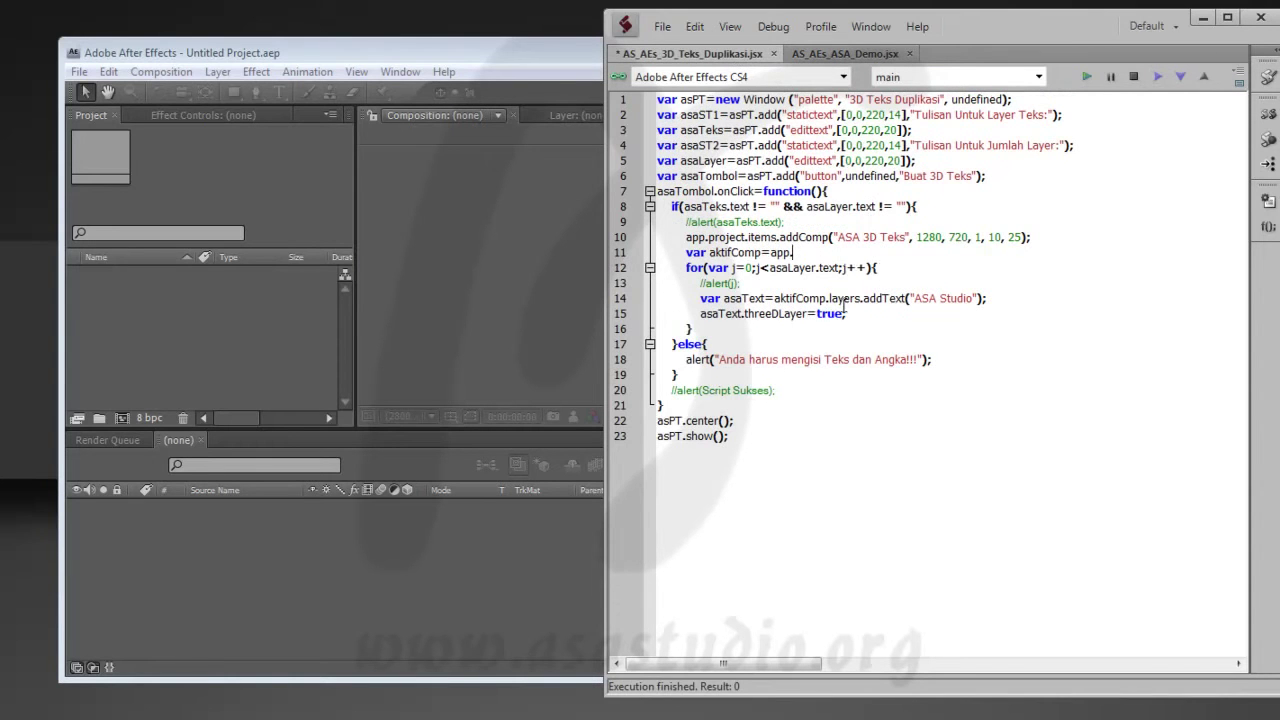
pyautogui.moveTo(771, 252); pyautogui.dragTo(832, 251)
pyautogui.hotkey('ctrl', 'v')
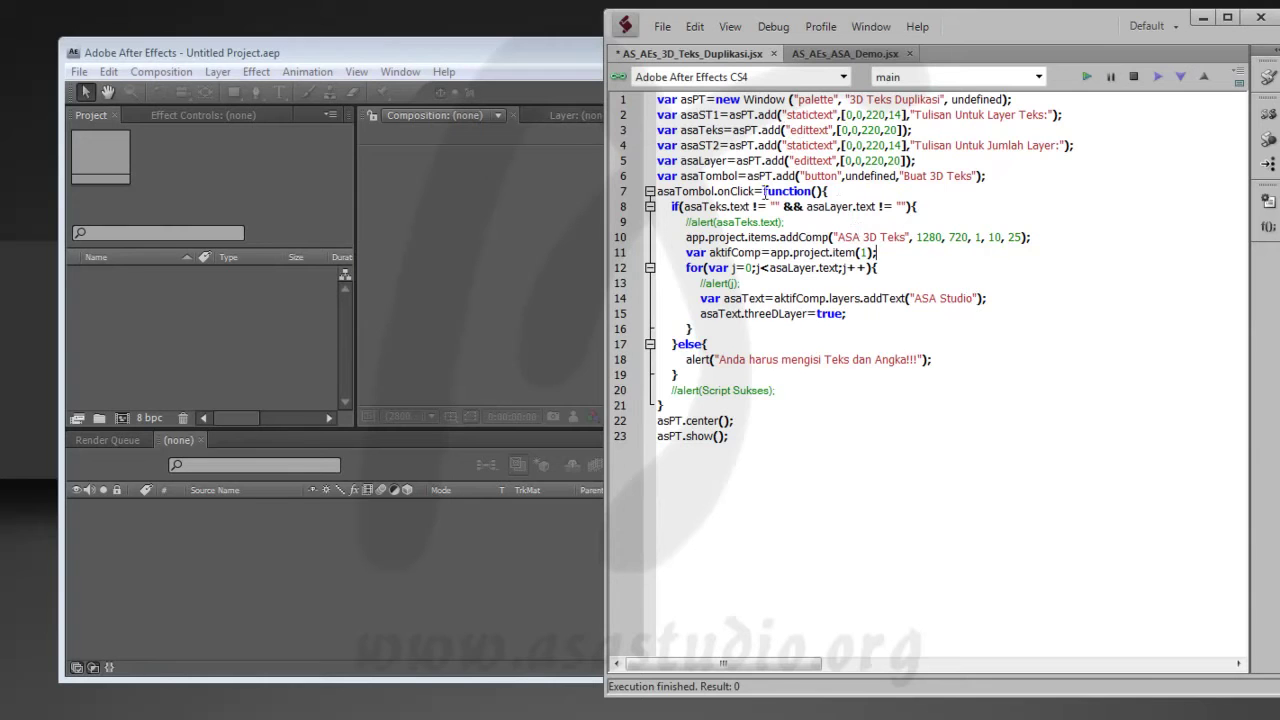
# - Replace "ASA Studio" with asaTeks.text and append +j to asaText on lines 14 and 15
pyautogui.doubleClick(698, 130)
pyautogui.hotkey('ctrl', 'c')
pyautogui.moveTo(912, 298); pyautogui.dragTo(982, 298)
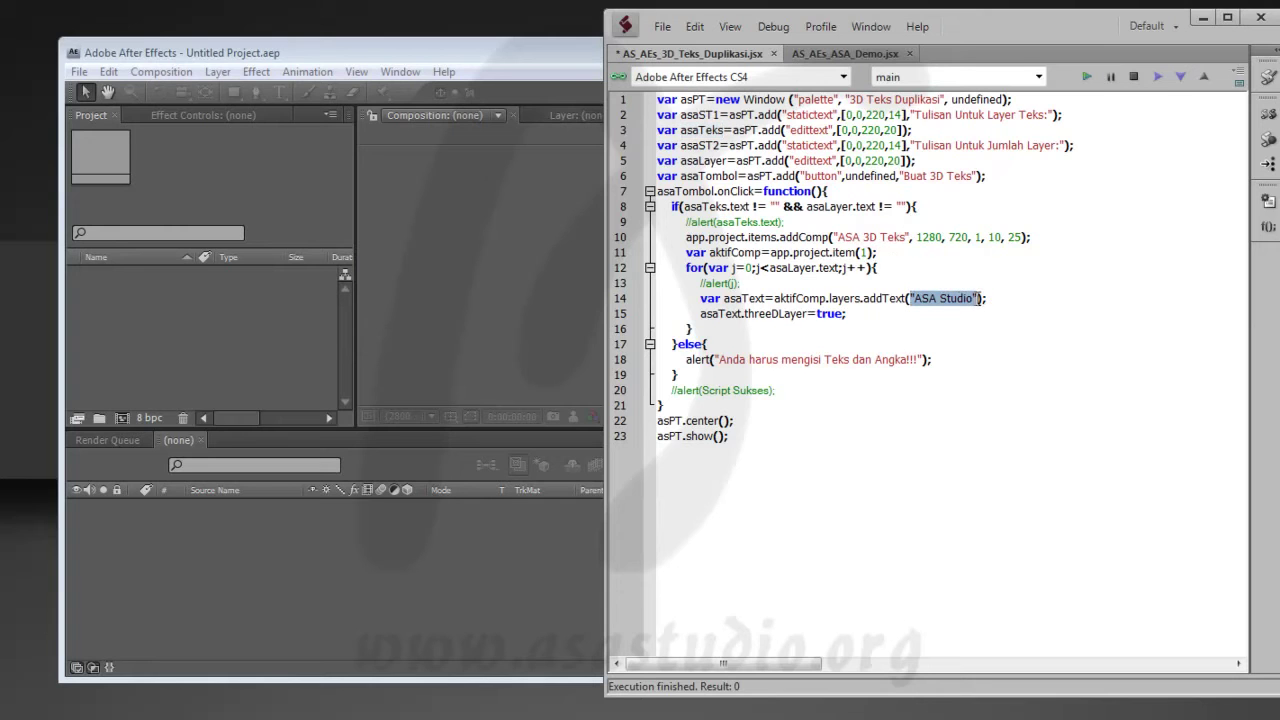
pyautogui.hotkey('ctrl', 'v')
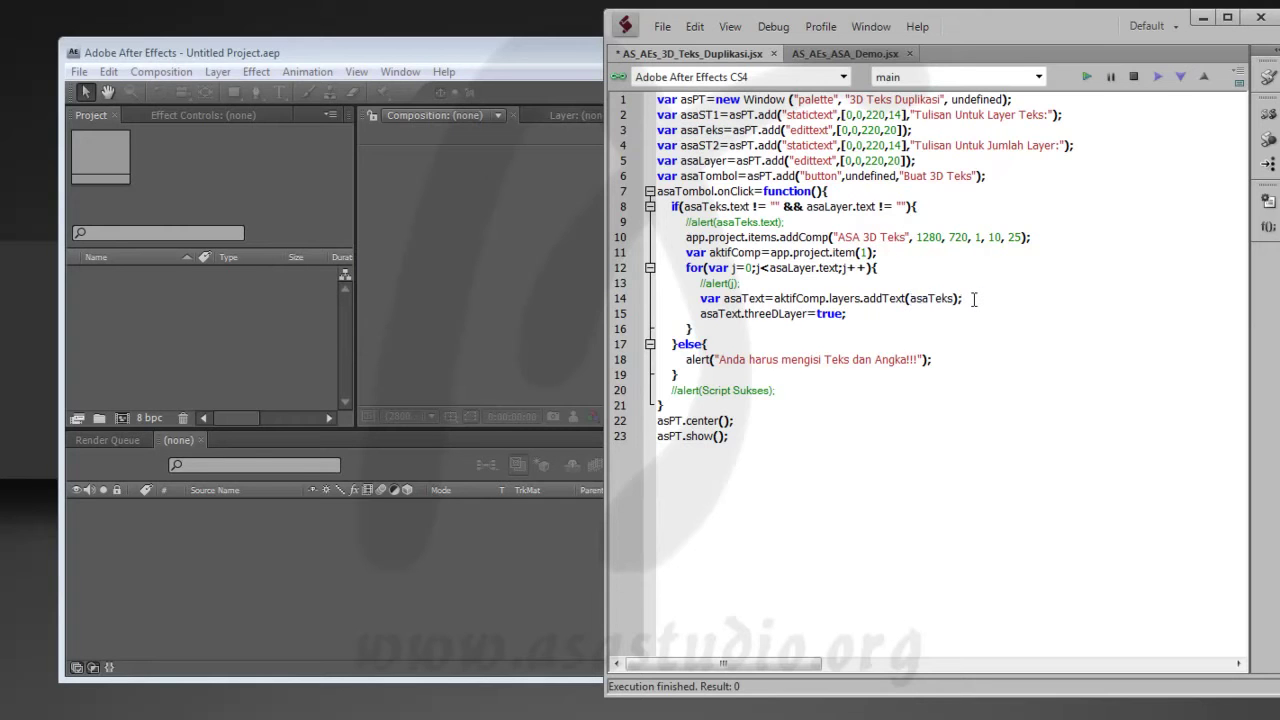
pyautogui.write('.te')
pyautogui.write('xt')
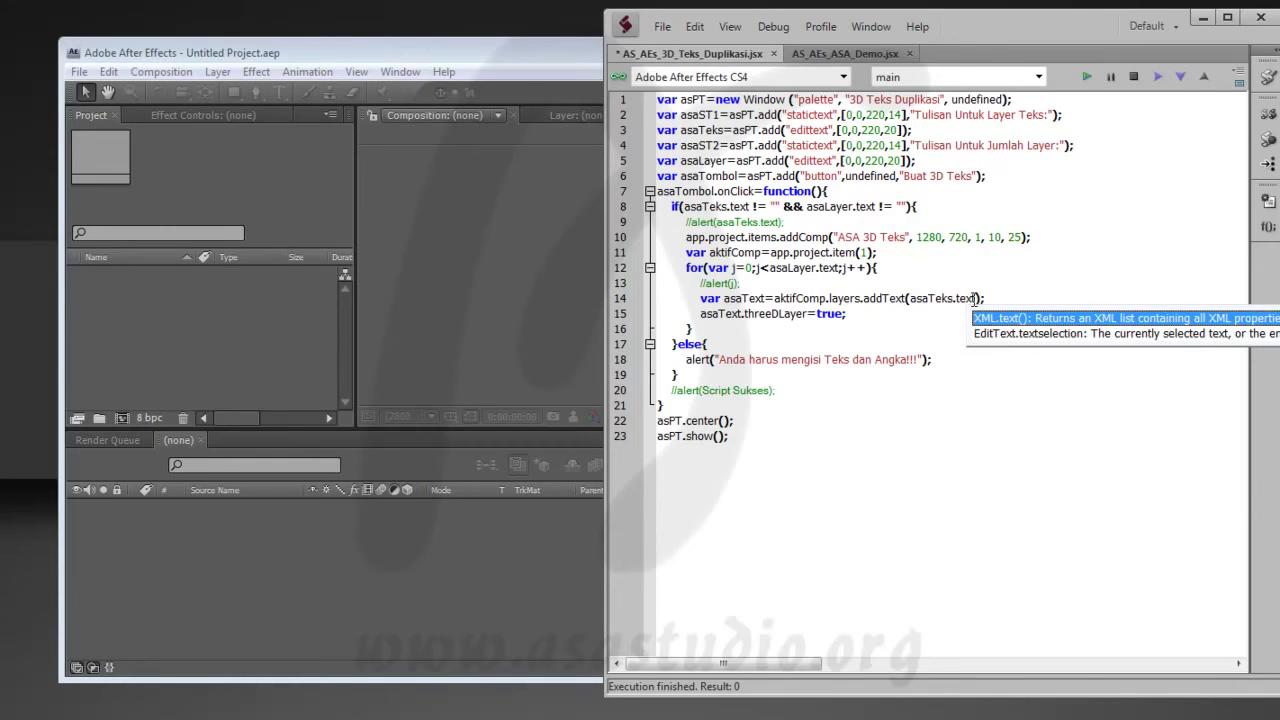
pyautogui.click(1007, 298)
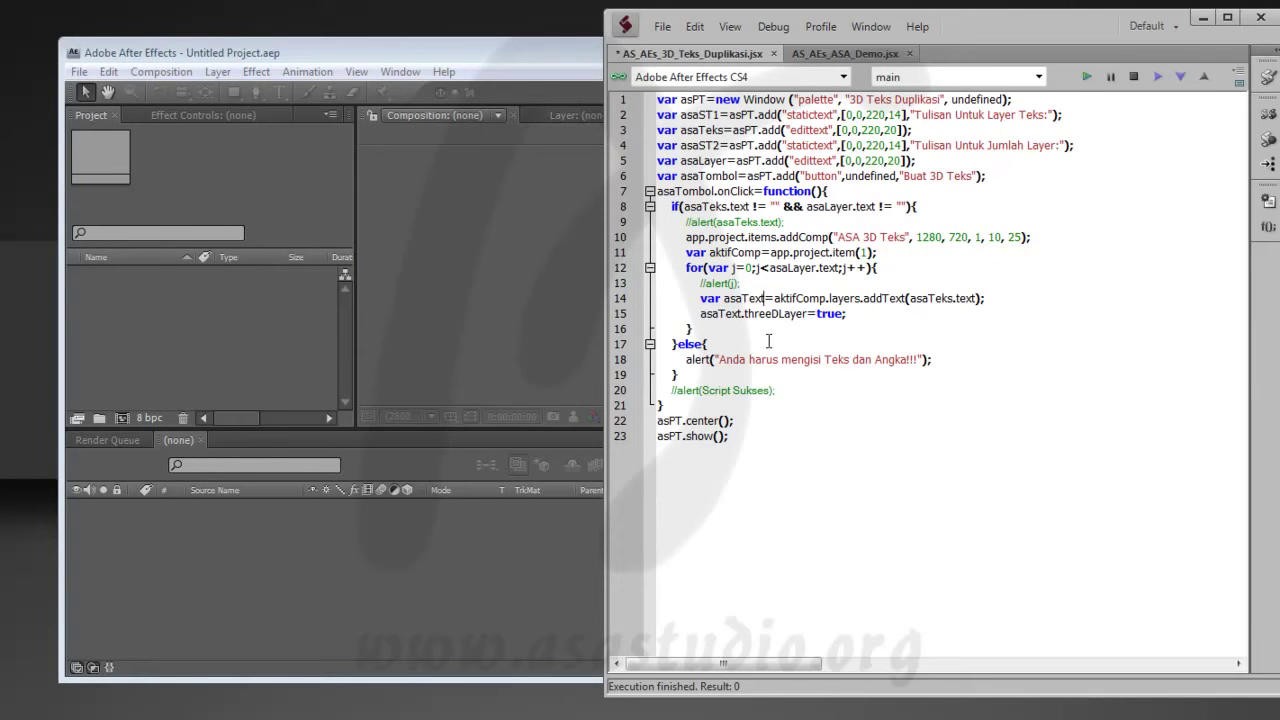
pyautogui.write('+j')
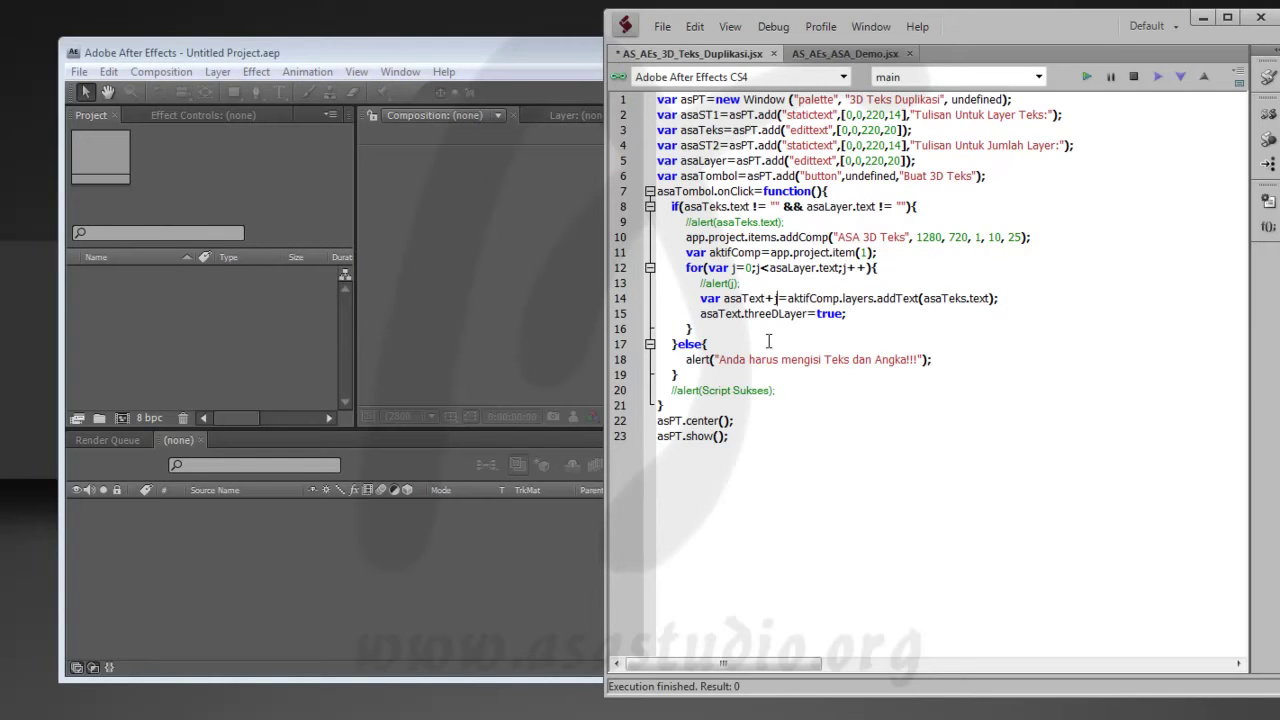
pyautogui.click(742, 314)
pyautogui.write('+j')
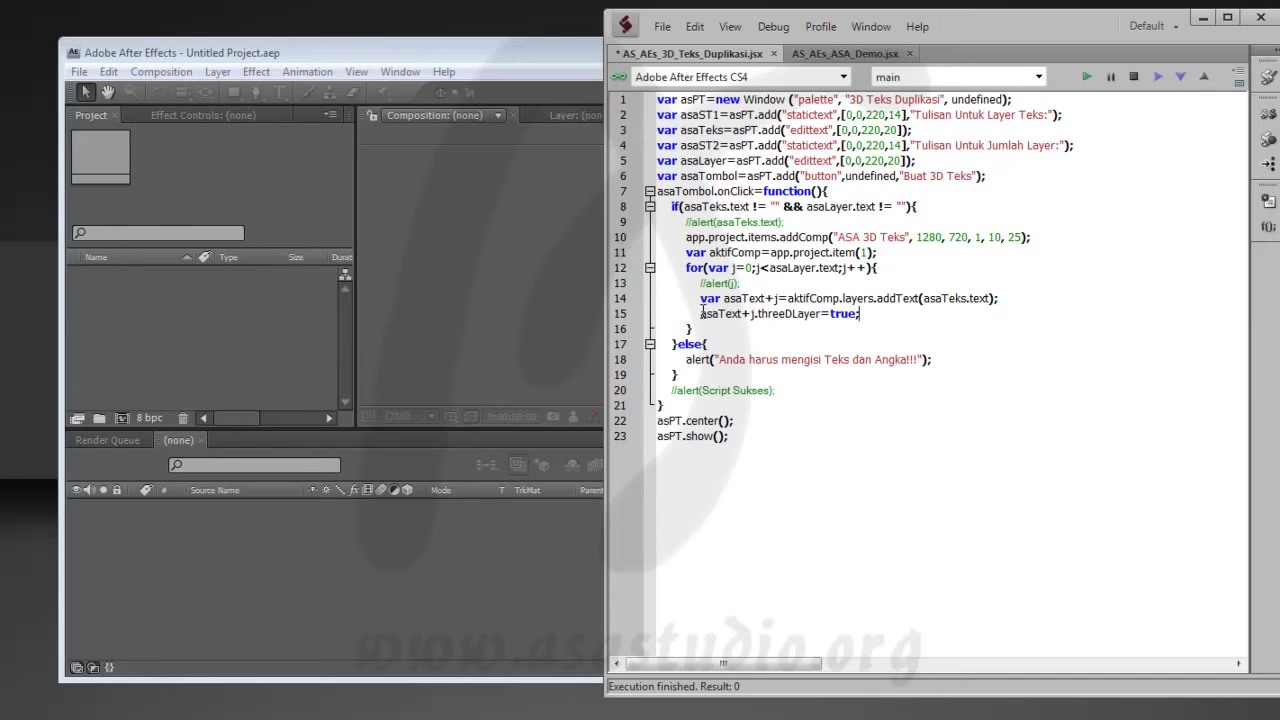
# - Duplicate the threeDLayer line as asaText+j.position.setValue([1280/2,720/2,j])
pyautogui.moveTo(700, 313); pyautogui.dragTo(859, 314)
pyautogui.hotkey('ctrl', 'c')
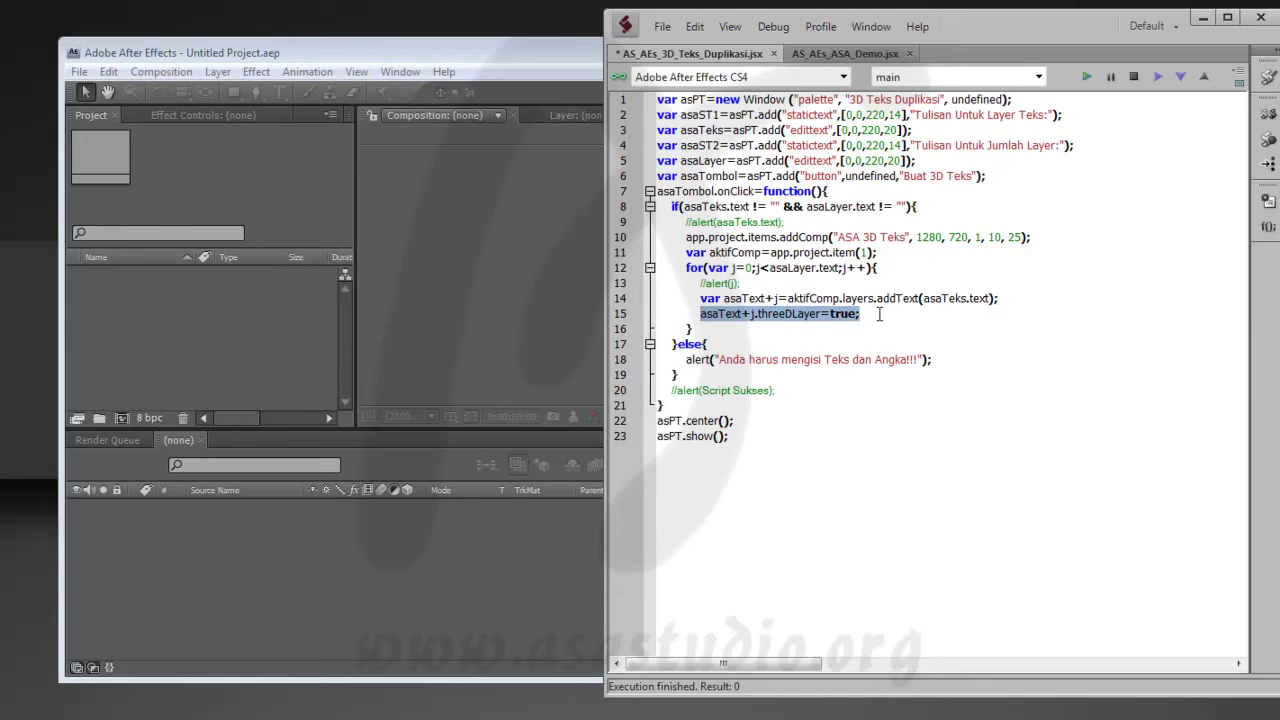
pyautogui.click(880, 313)
pyautogui.press('Return')
pyautogui.hotkey('ctrl', 'v')
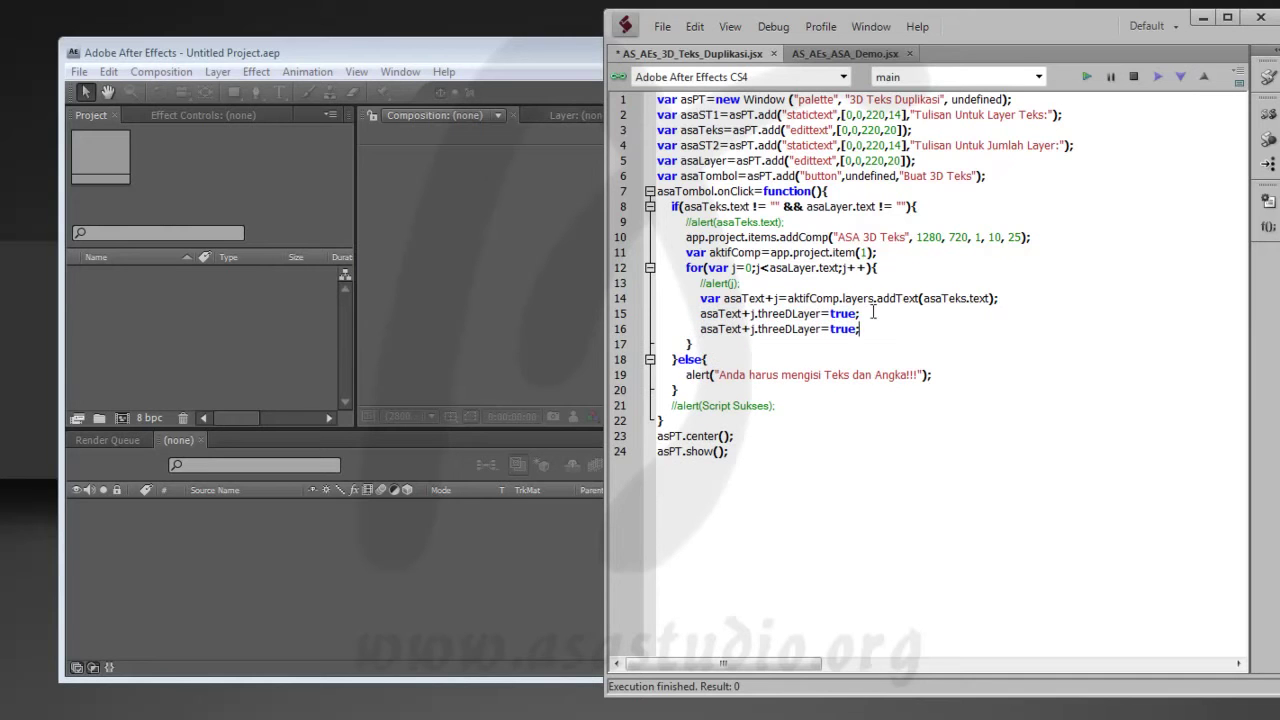
pyautogui.click(756, 329)
pyautogui.hotkey('shift', 'Right')
pyautogui.hotkey('shift', 'Right')
pyautogui.hotkey('shift', 'Right')
pyautogui.hotkey('shift', 'Right')
pyautogui.hotkey('shift', 'Right')
pyautogui.hotkey('shift', 'Right')
pyautogui.hotkey('shift', 'Right')
pyautogui.hotkey('shift', 'Right')
pyautogui.write('position')
pyautogui.write('.setValue')
pyautogui.hotkey('shift', 'Right')
pyautogui.hotkey('shift', 'Right')
pyautogui.hotkey('shift', 'Right')
pyautogui.hotkey('shift', 'Right')
pyautogui.hotkey('shift', 'Right')
pyautogui.write('()')
pyautogui.write('[]')
pyautogui.write('1280/2')
pyautogui.write(',')
pyautogui.write('7')
pyautogui.write('20')
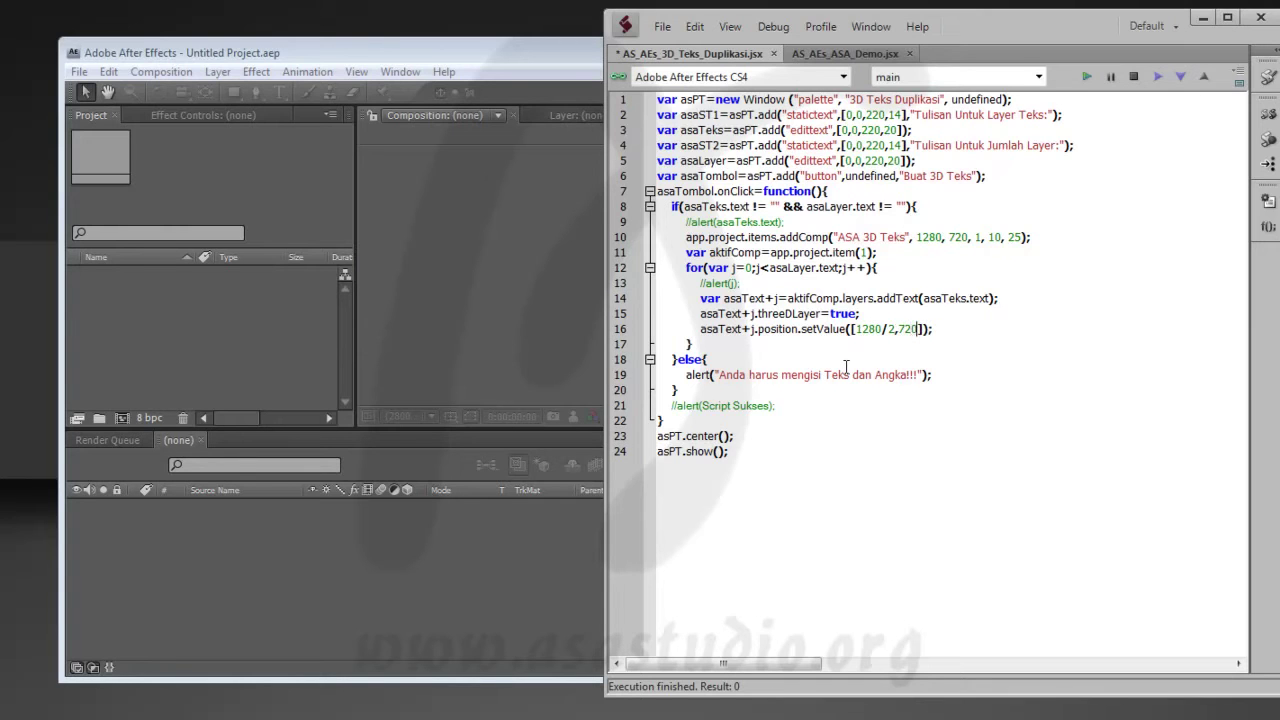
pyautogui.write('/2,')
pyautogui.write('j')
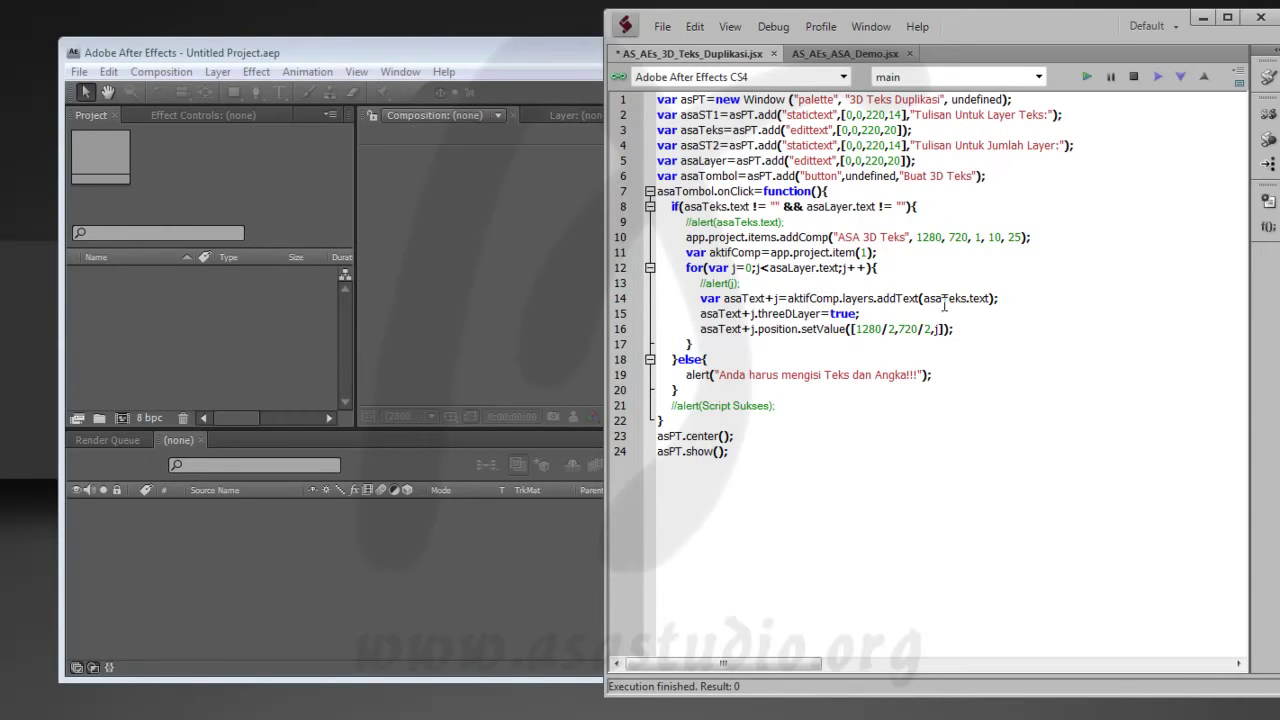
# - Run the script, stop it at the 'Expected: ;' error, and delete the leading var on line 14
pyautogui.click(1086, 77)
pyautogui.click(997, 298)
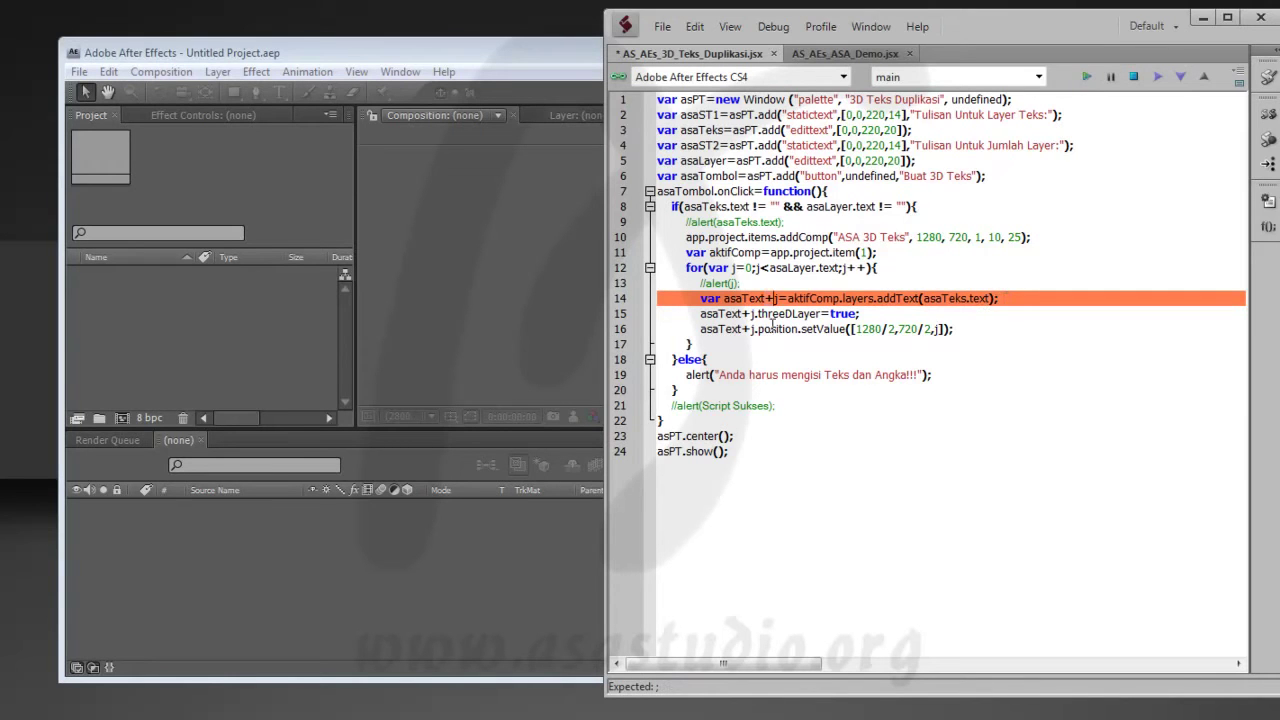
pyautogui.click(1133, 77)
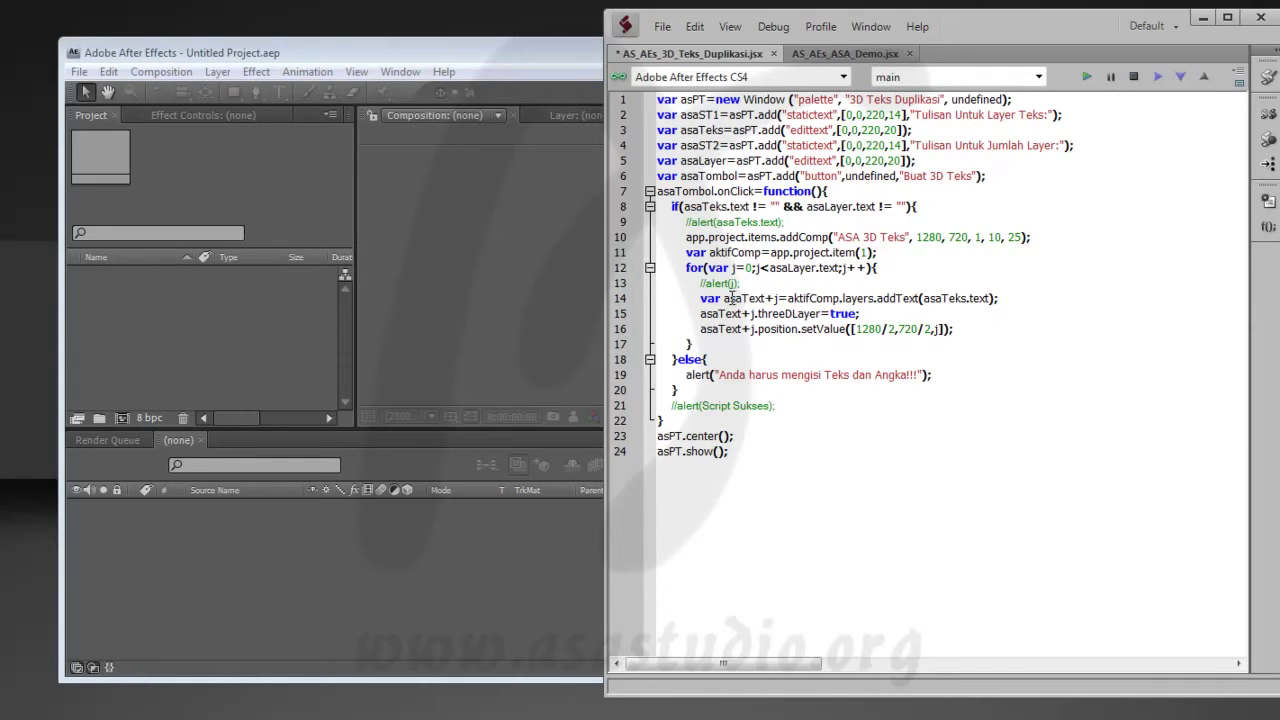
pyautogui.doubleClick(703, 298)
pyautogui.press('Delete')
pyautogui.press('Delete')
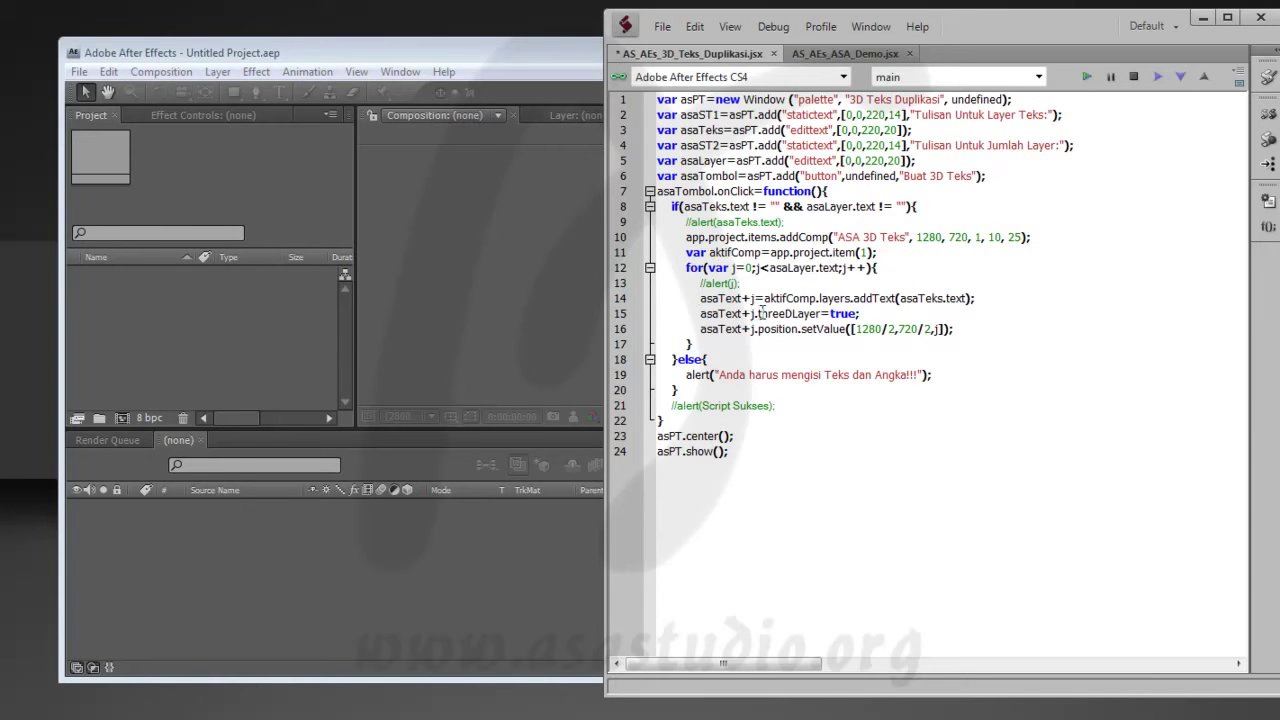
# - Rerun the script and build from the palette with 'ASA Studio' and layer count 6
pyautogui.click(1087, 77)
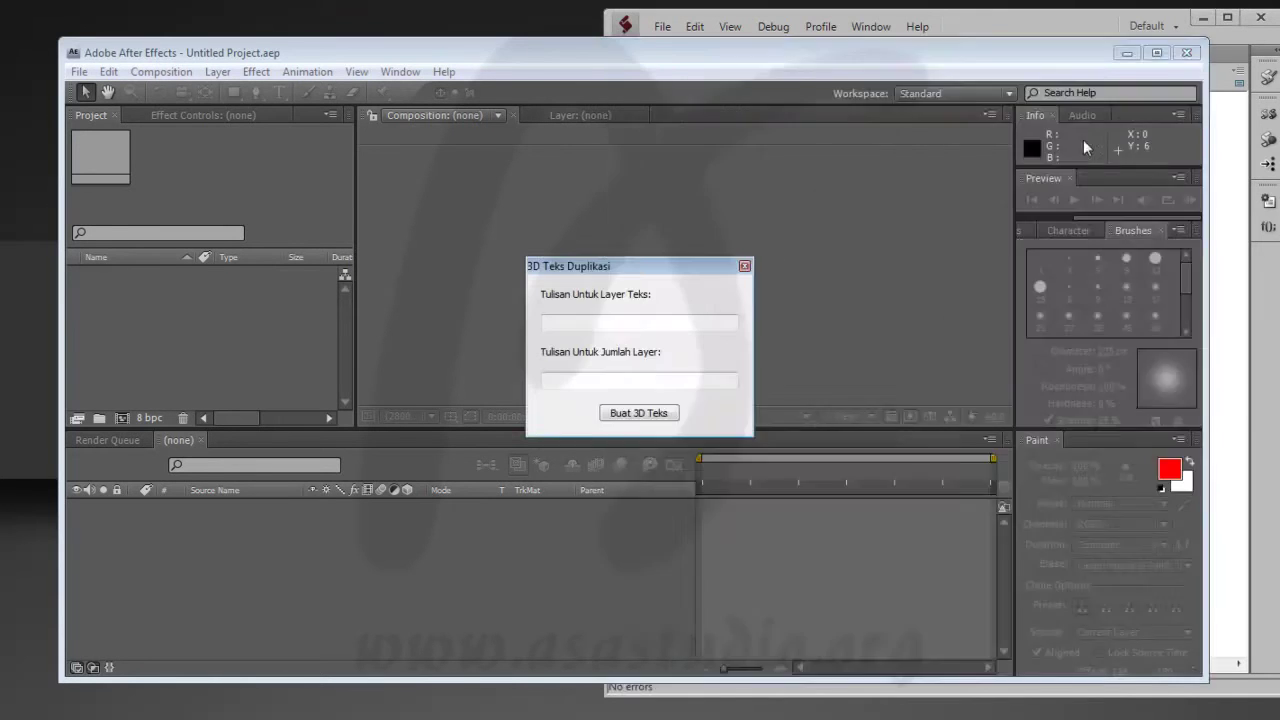
pyautogui.moveTo(589, 272); pyautogui.dragTo(260, 267)
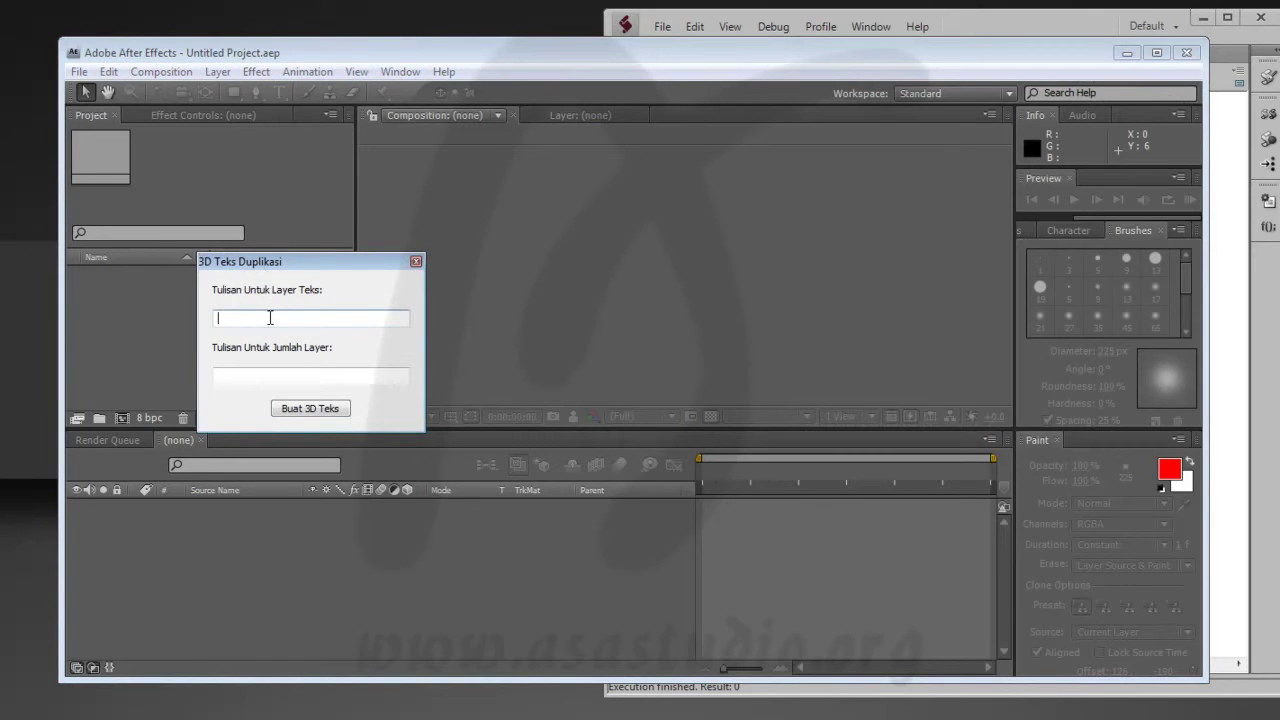
pyautogui.write('ASA Studio')
pyautogui.click(271, 377)
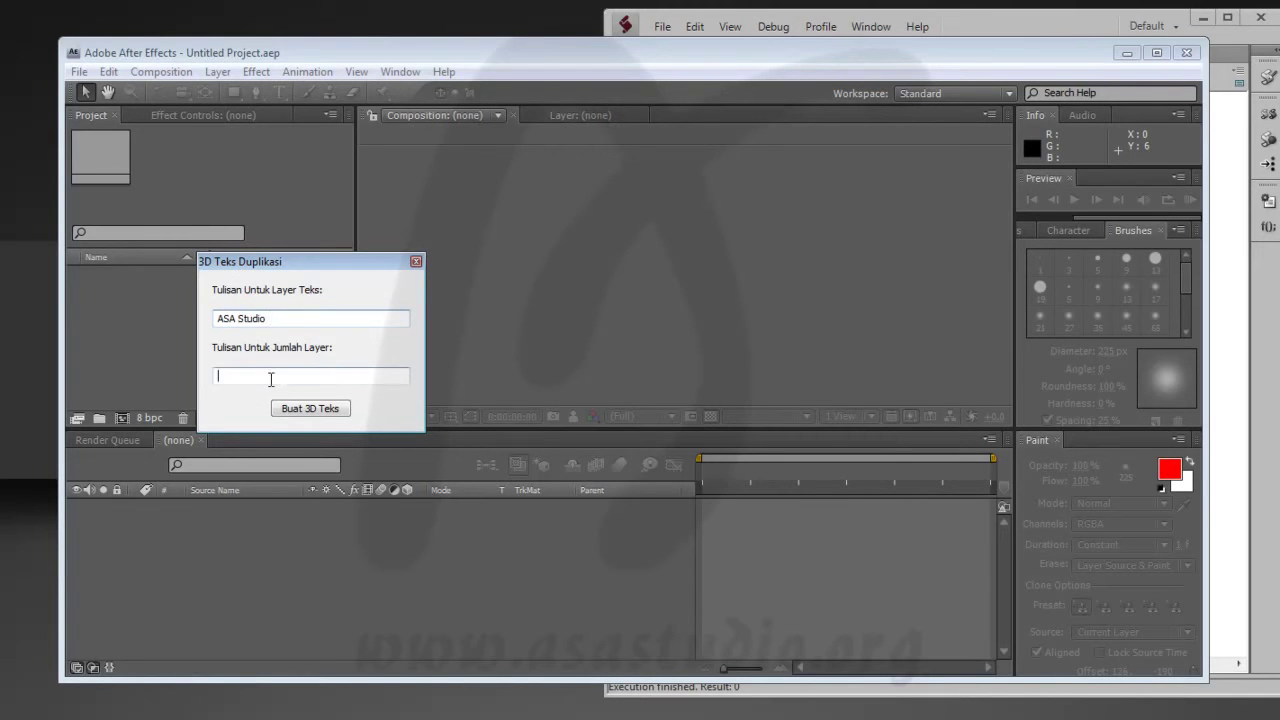
pyautogui.write('6')
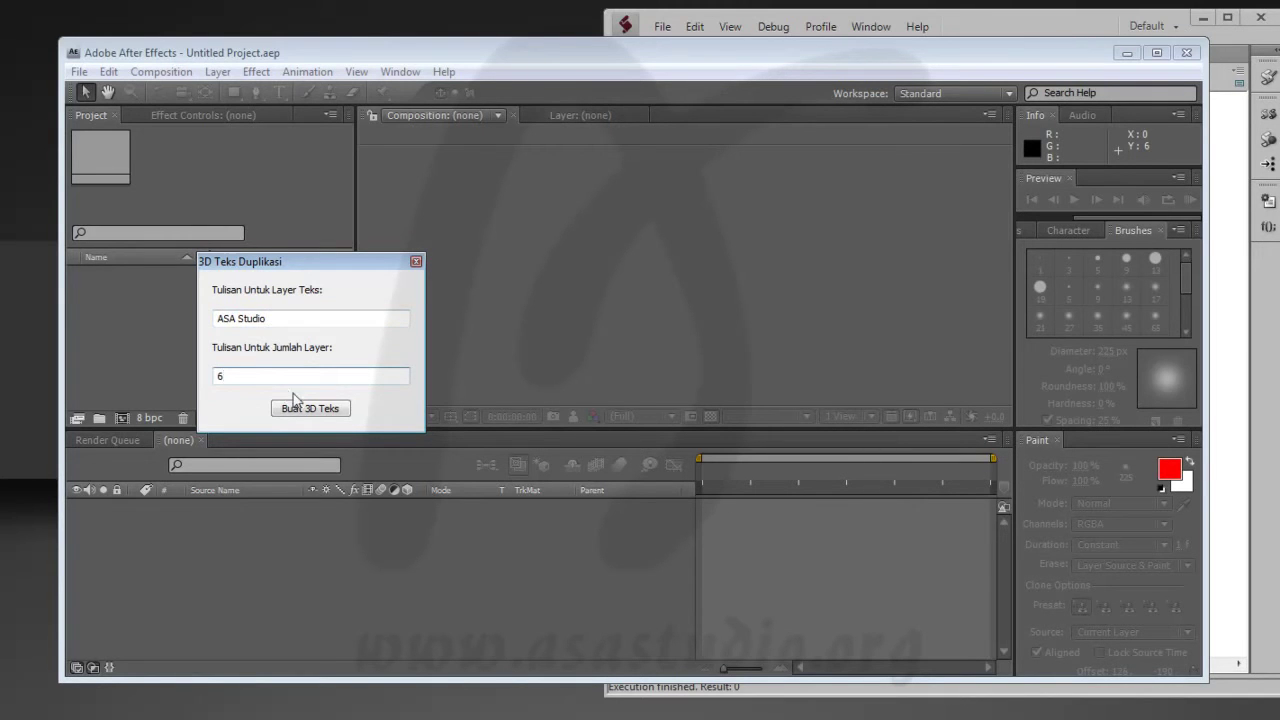
pyautogui.click(306, 411)
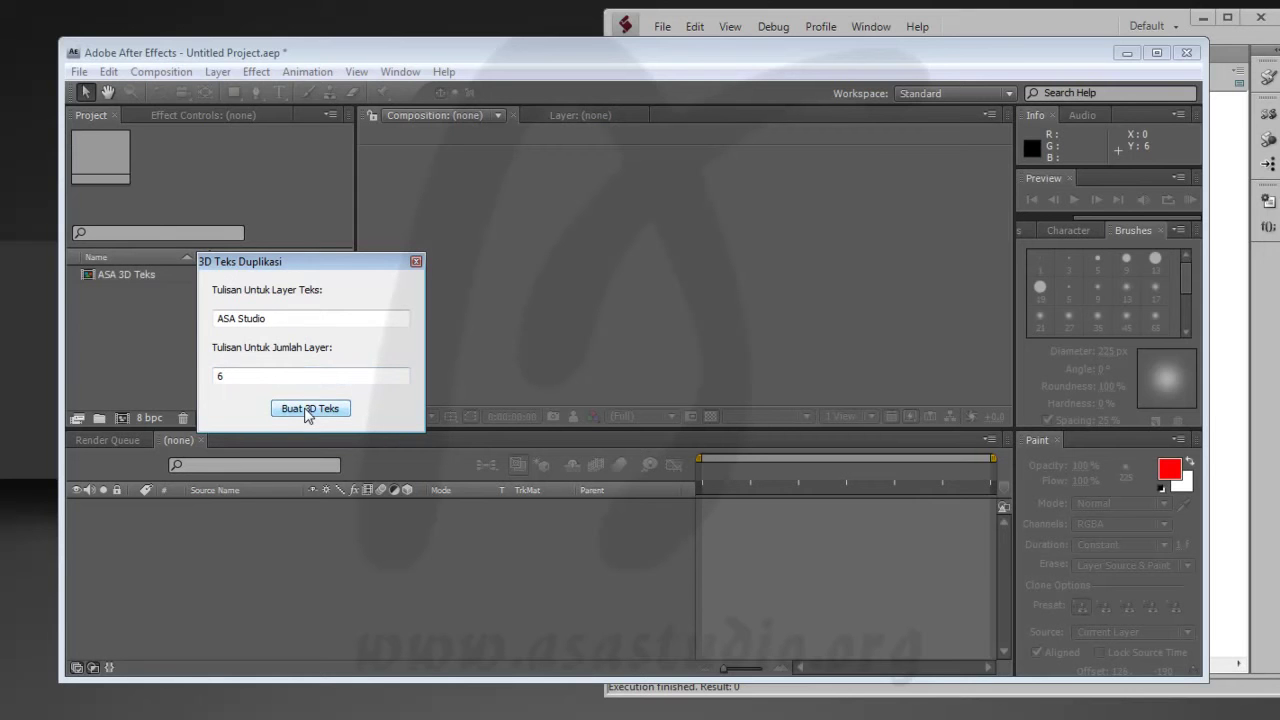
pyautogui.click(416, 261)
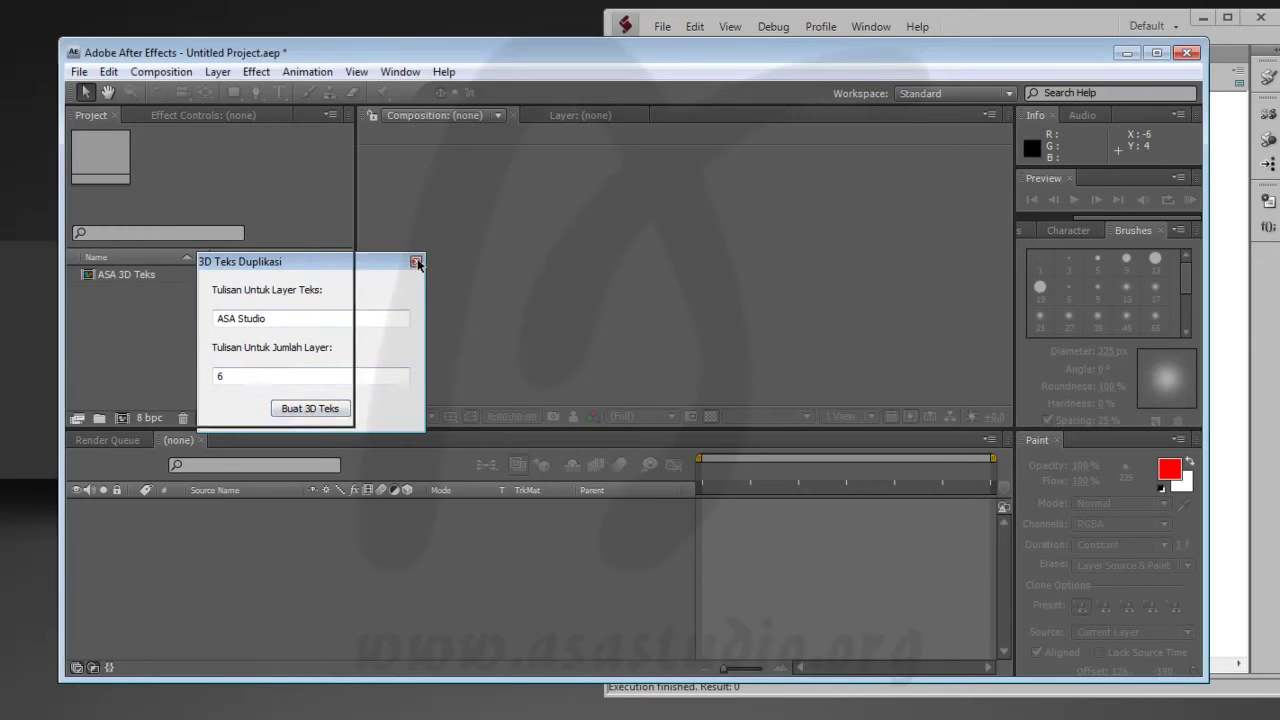
# - Open the new 1280 x 720 ASA 3D Teks composition and return to the script editor
pyautogui.doubleClick(120, 276)
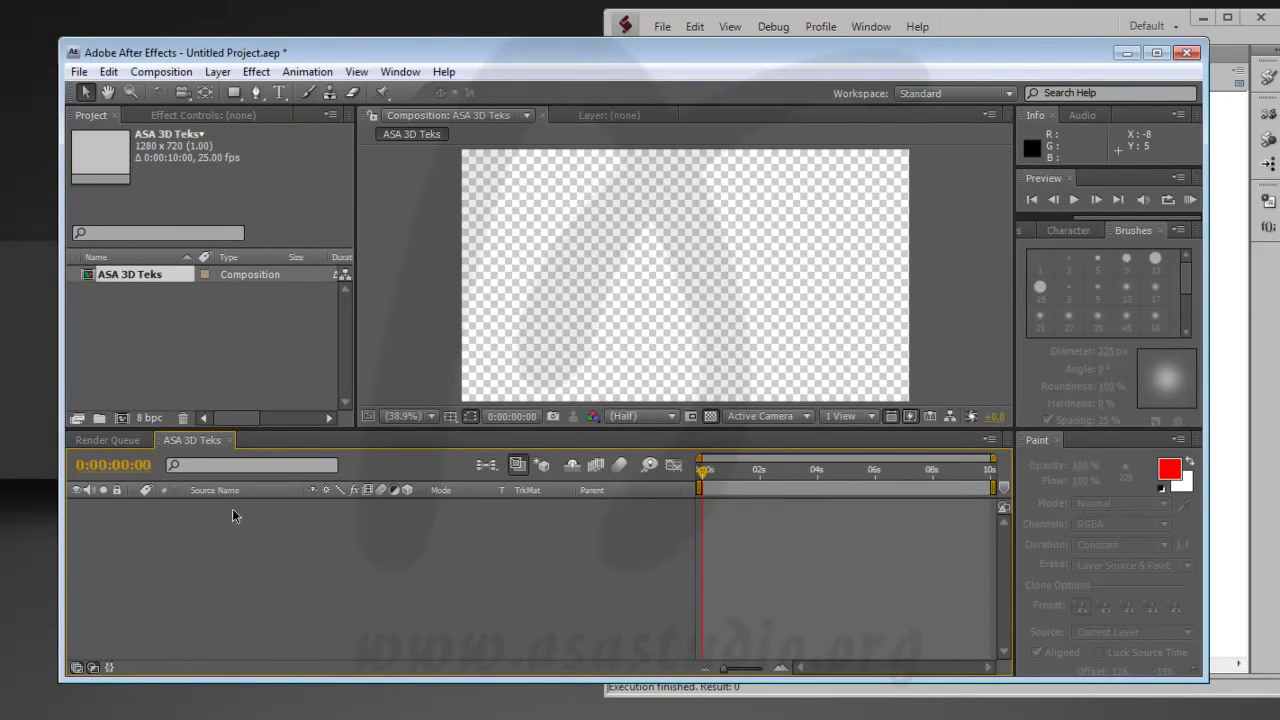
pyautogui.click(135, 276)
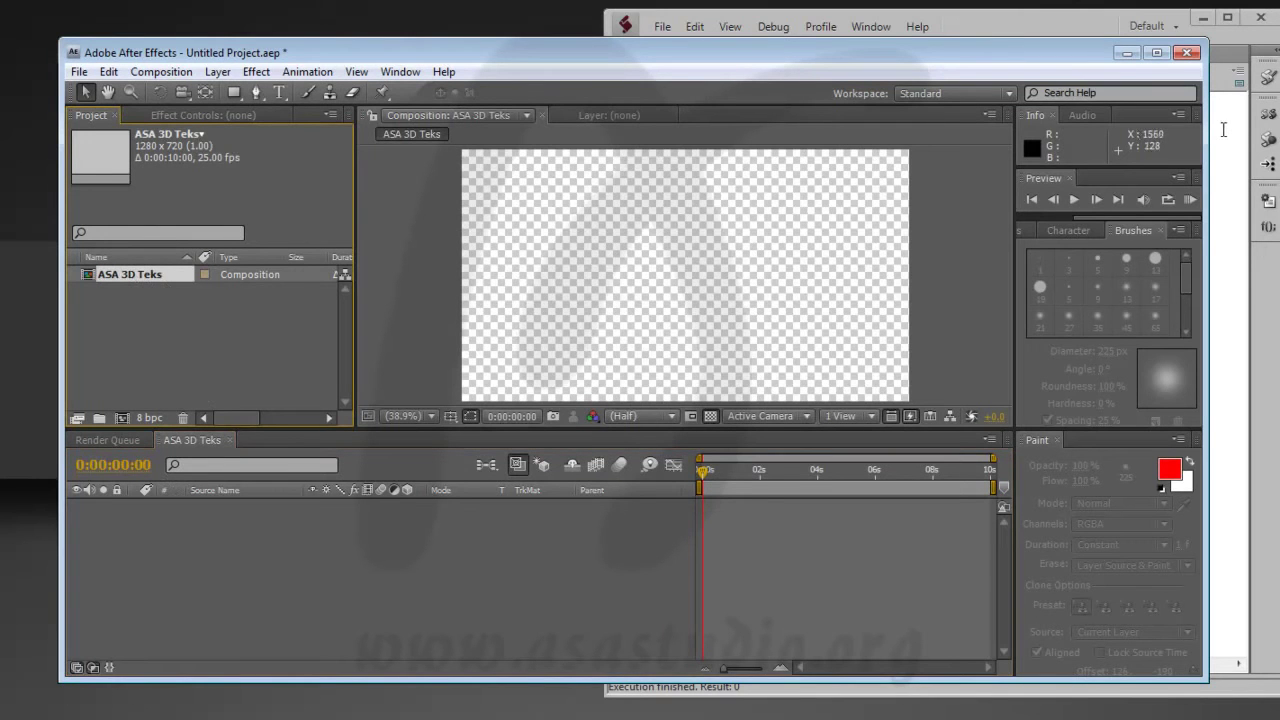
pyautogui.click(1223, 129)
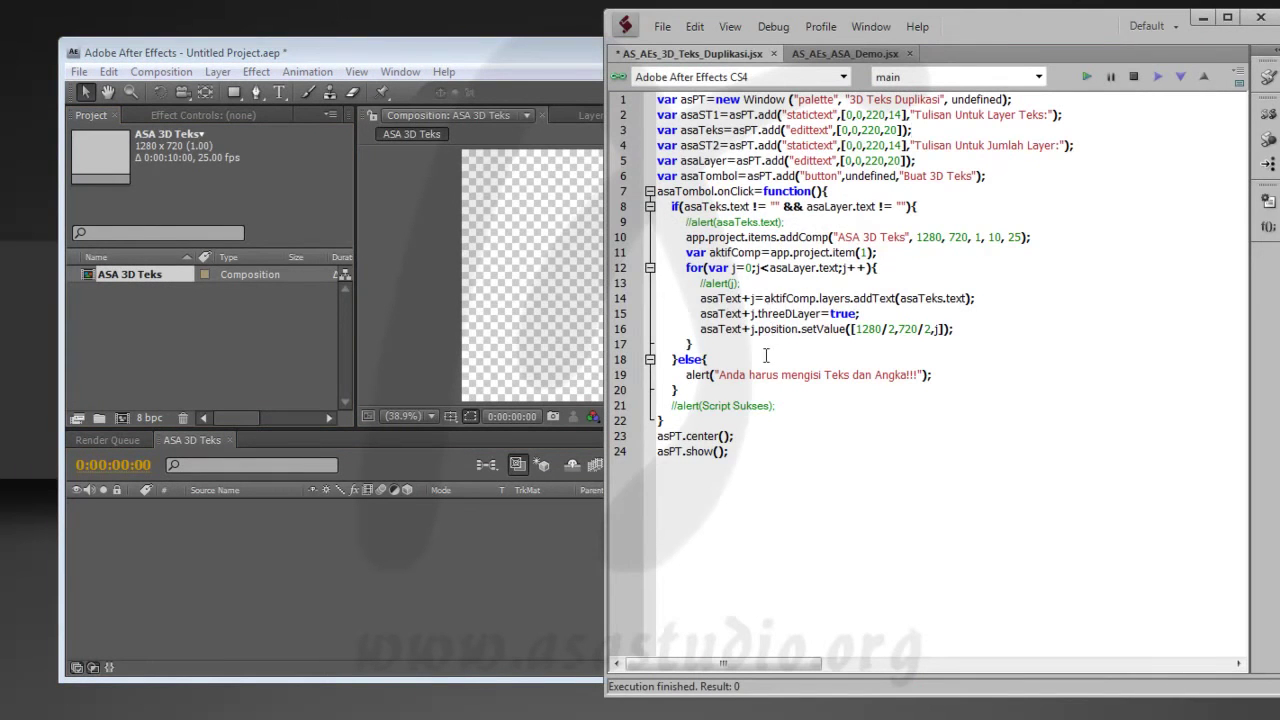
# - Strip 'asaText+j=' from line 14 and comment out lines 15 and 16 with //
pyautogui.moveTo(700, 298); pyautogui.dragTo(764, 298)
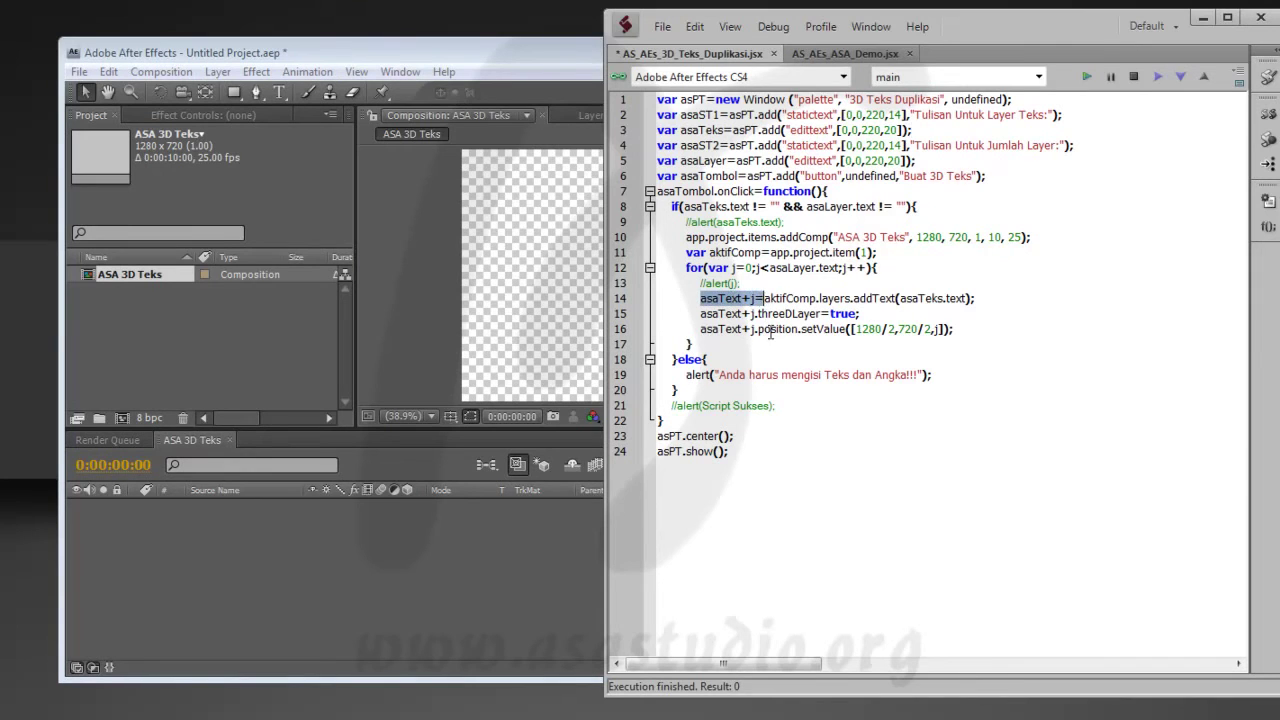
pyautogui.press('Delete')
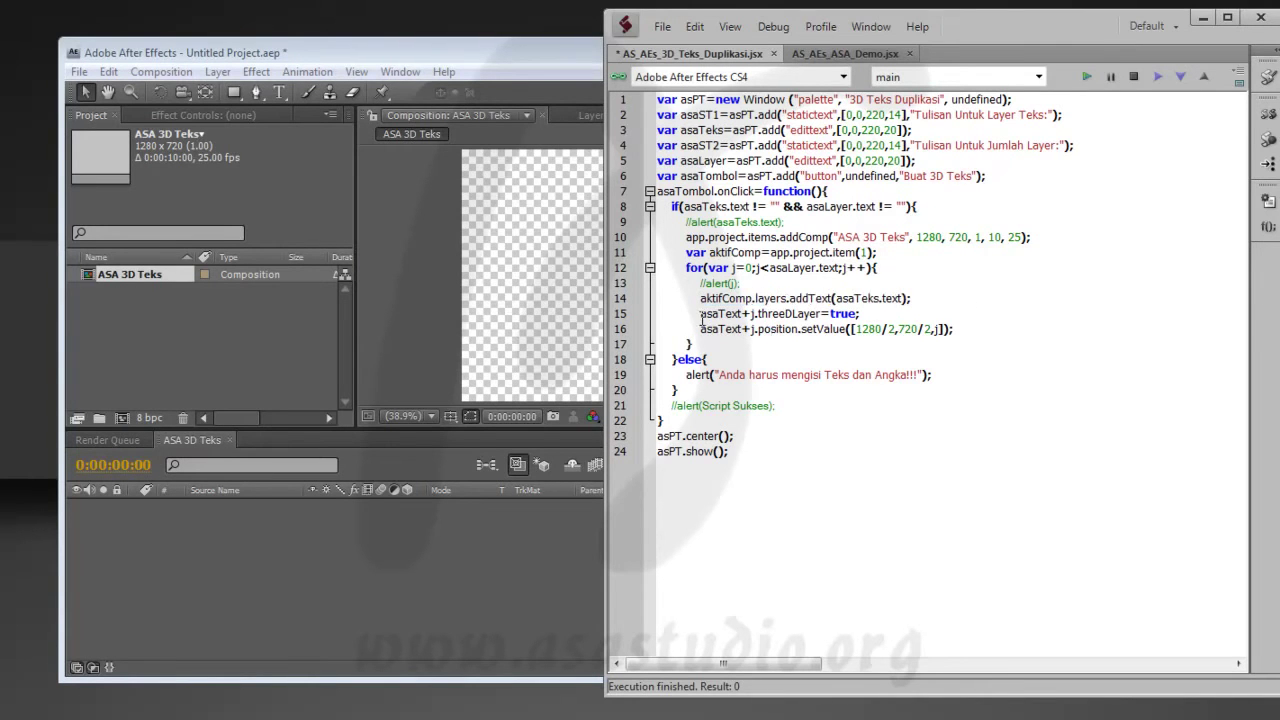
pyautogui.click(701, 315)
pyautogui.write('//')
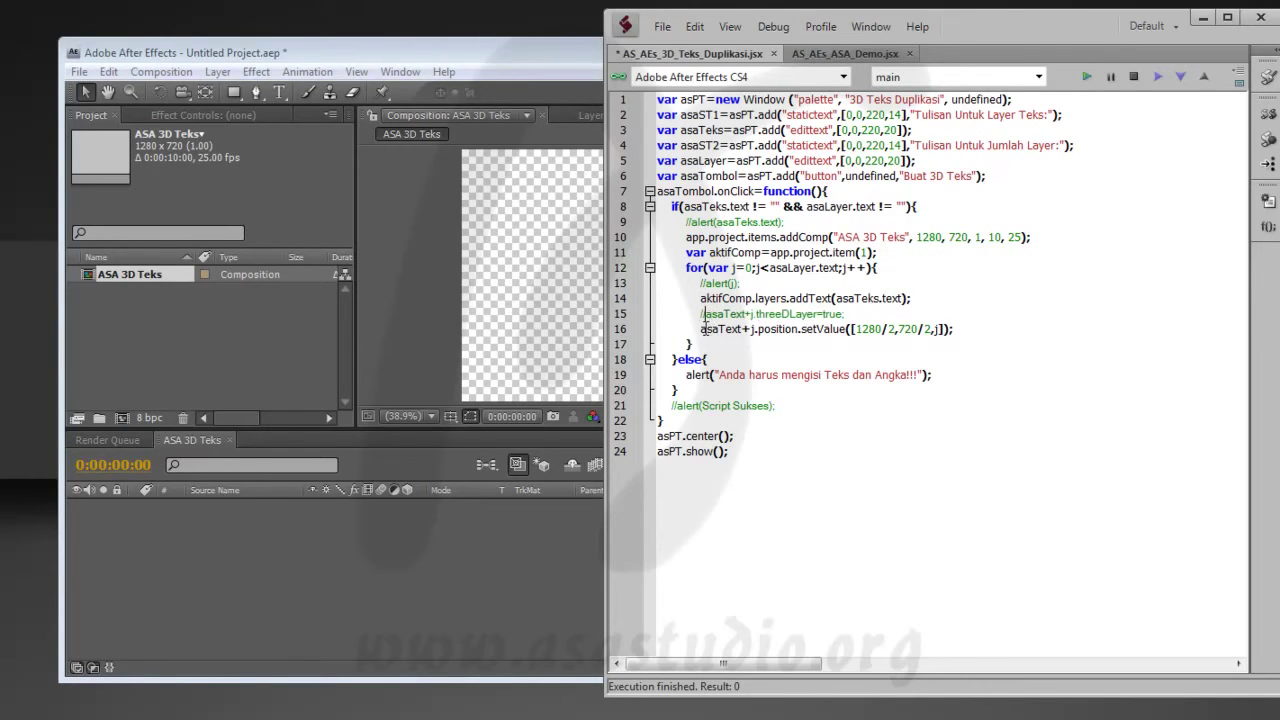
pyautogui.click(701, 329)
pyautogui.write('//')
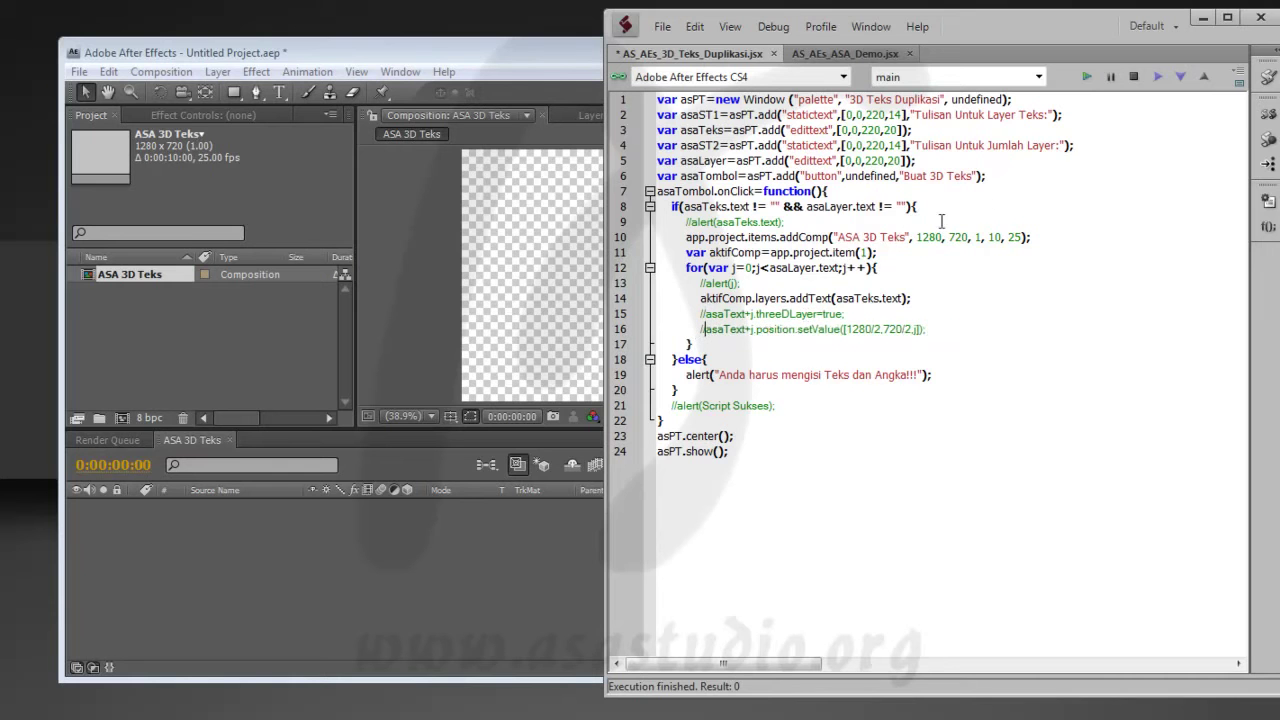
# - Rerun the edited script and move the 3D Teks Duplikasi palette aside in After Effects
pyautogui.click(1089, 78)
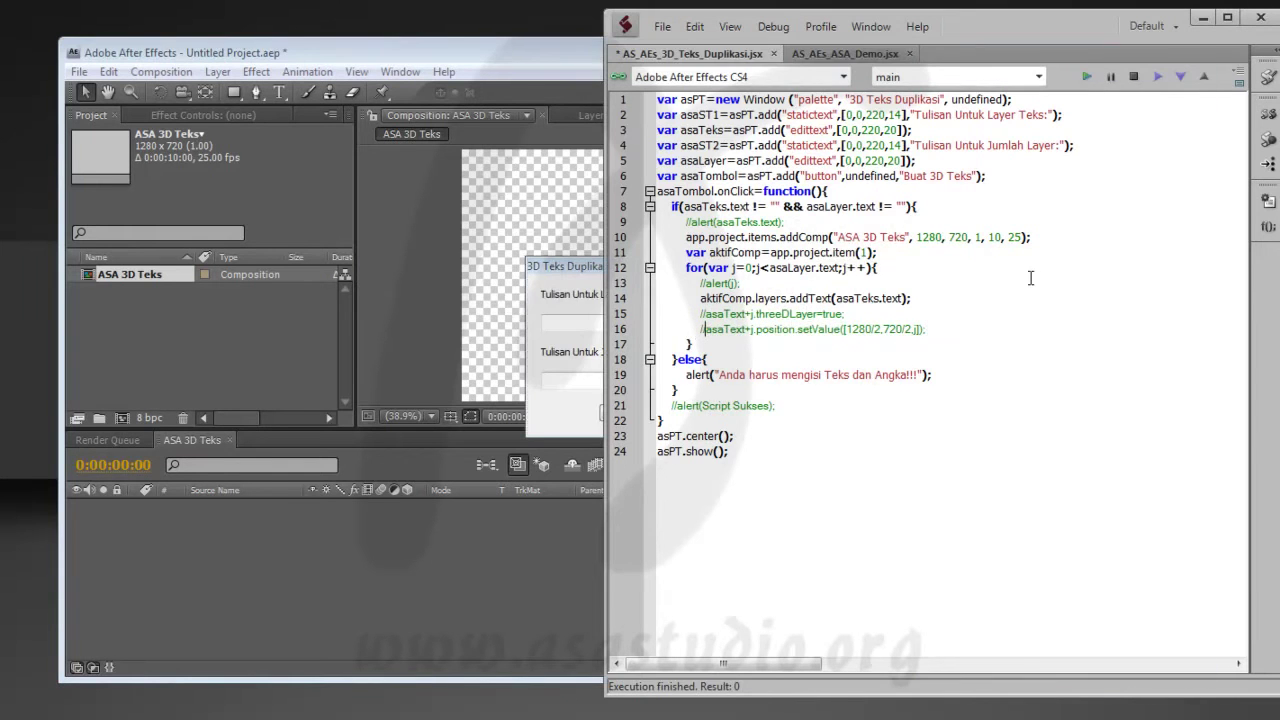
pyautogui.click(588, 272)
pyautogui.moveTo(588, 272); pyautogui.dragTo(288, 247)
# - Build five 'test' text layers from the palette entries 'test' and 5, then close it
pyautogui.click(322, 298)
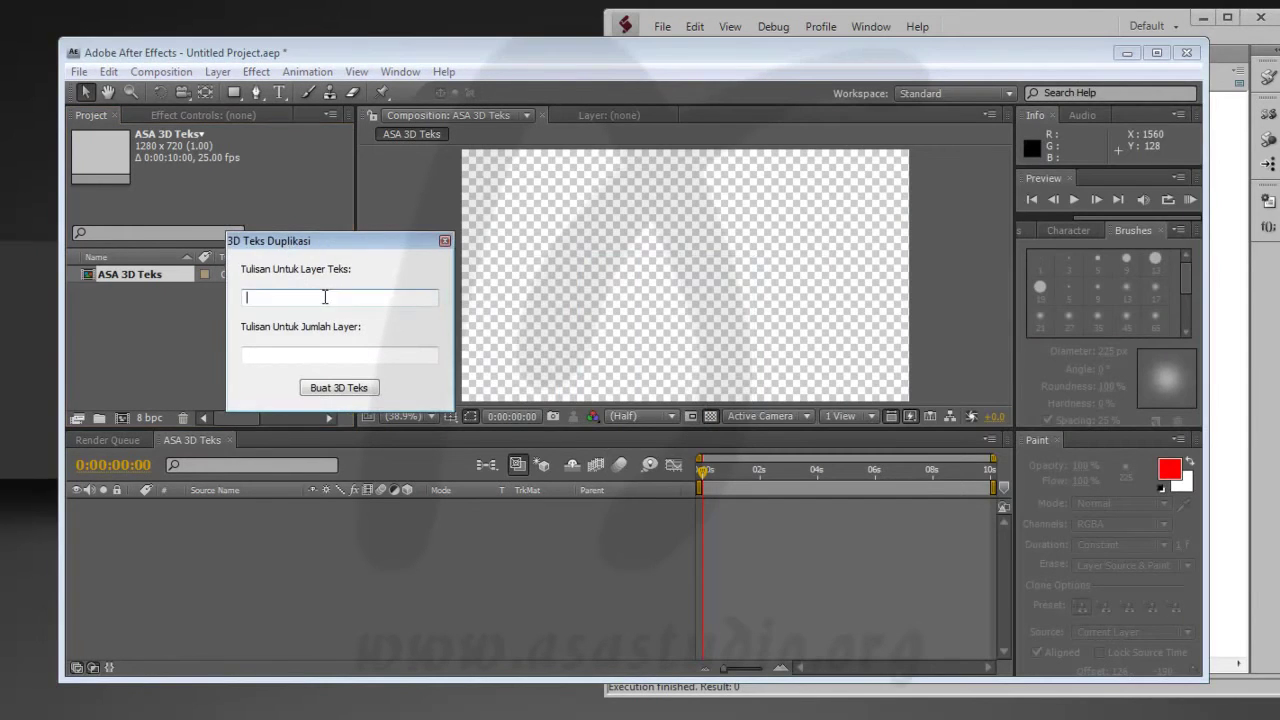
pyautogui.write('test')
pyautogui.click(370, 357)
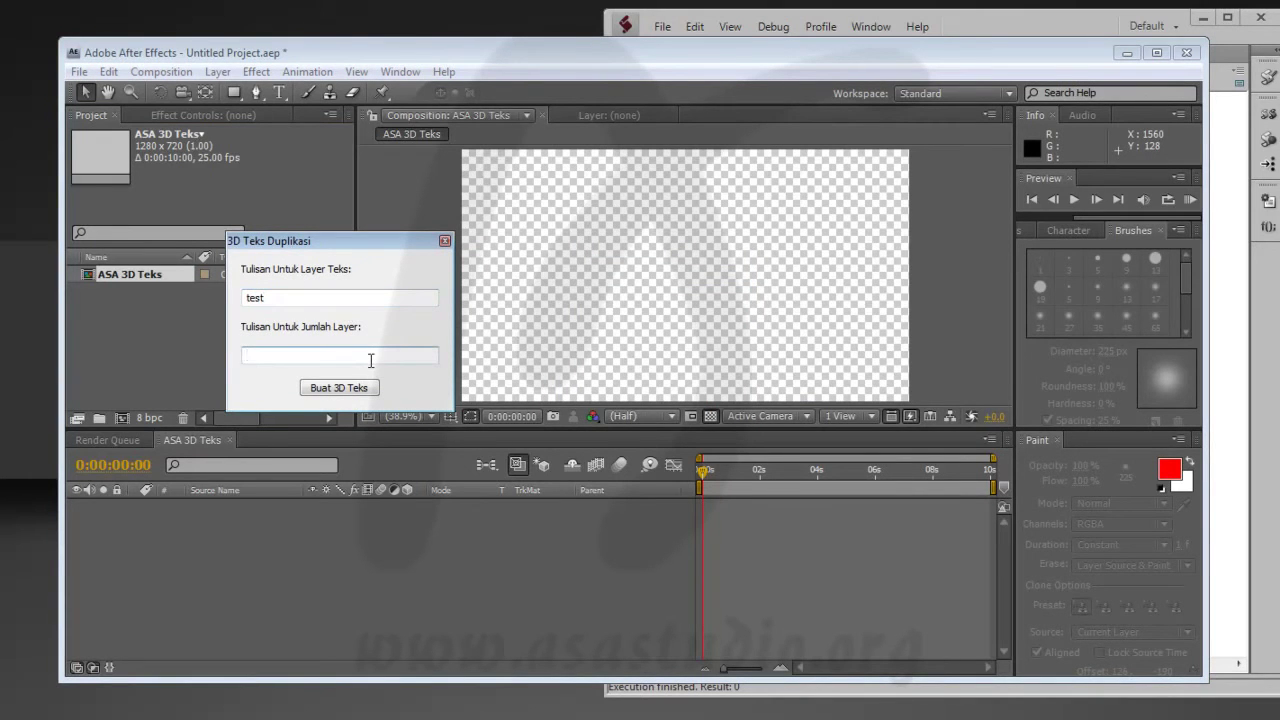
pyautogui.write('5')
pyautogui.click(353, 390)
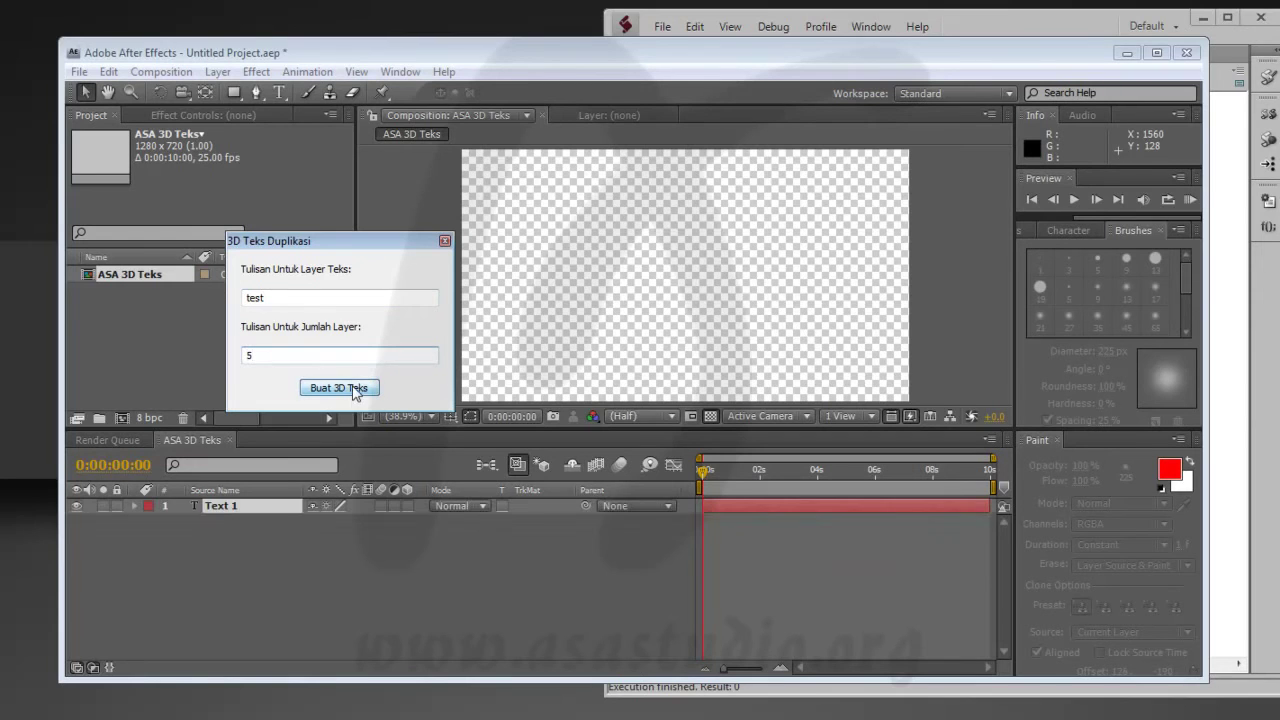
pyautogui.click(445, 241)
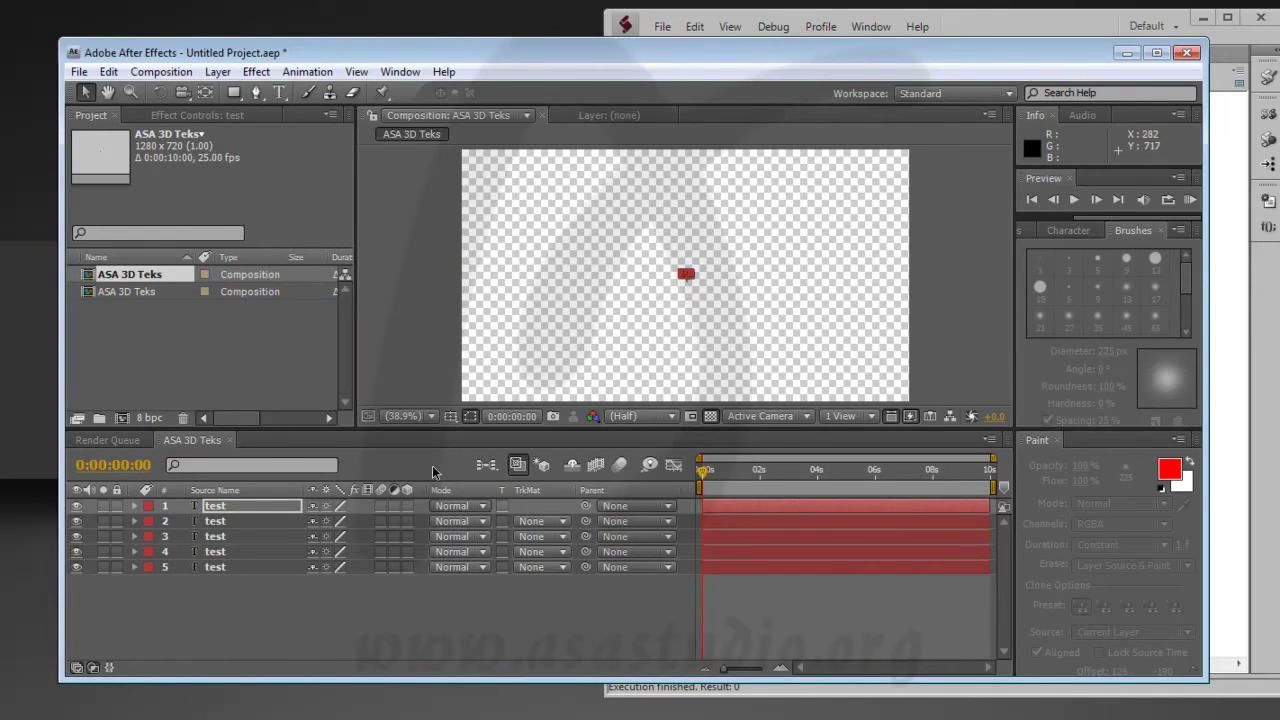
# - Add a default Camera 1 to the comp, dismissing the 2D layers warning
pyautogui.click(217, 71)
pyautogui.click(147, 625)
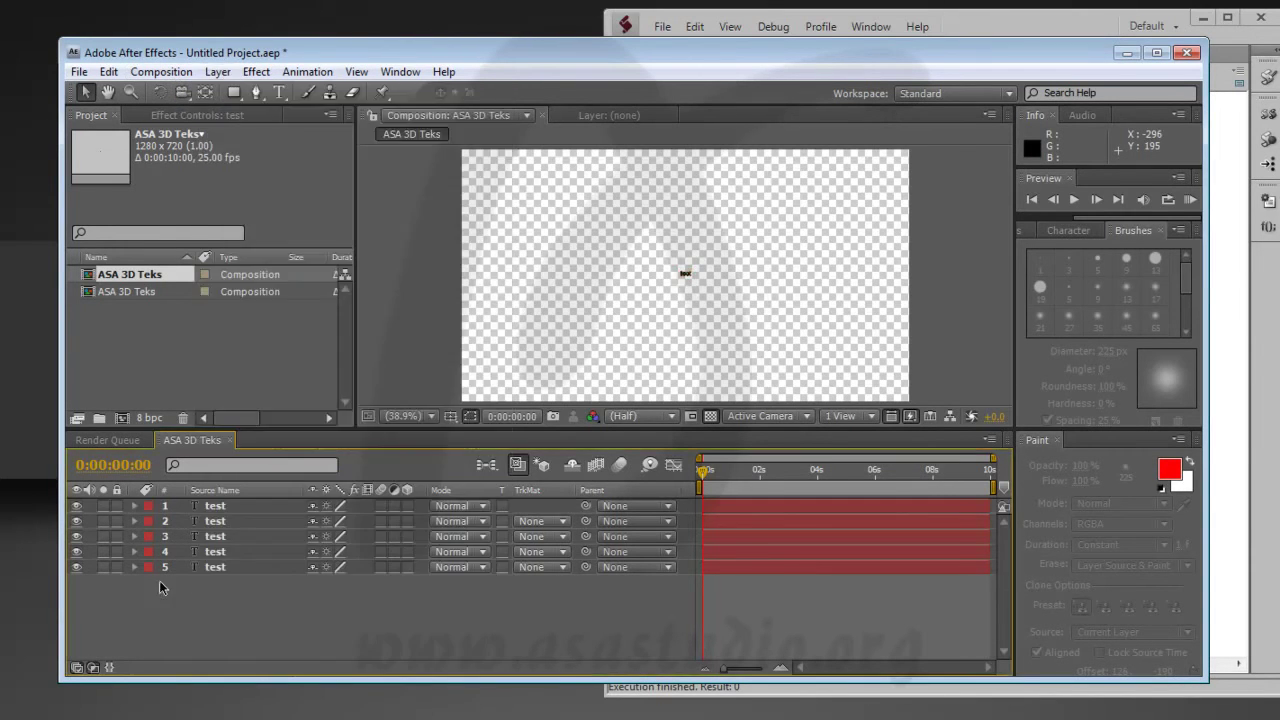
pyautogui.click(216, 73)
pyautogui.moveTo(242, 94)
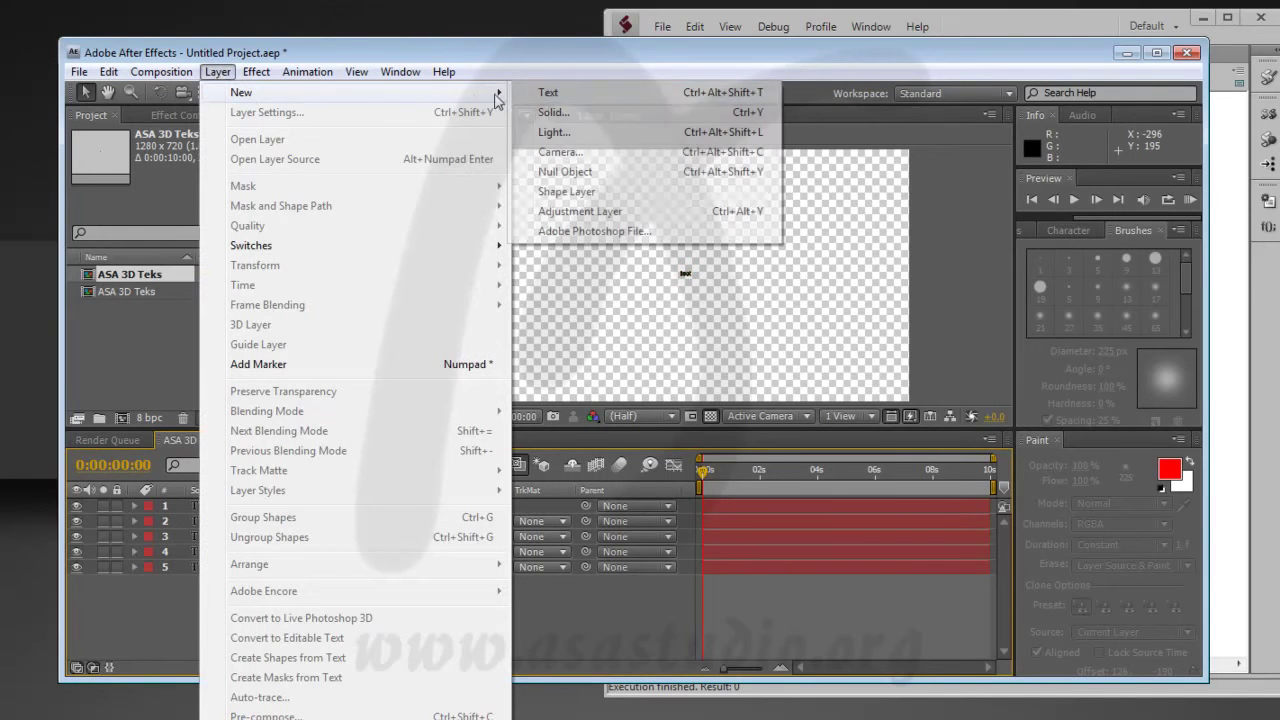
pyautogui.click(584, 155)
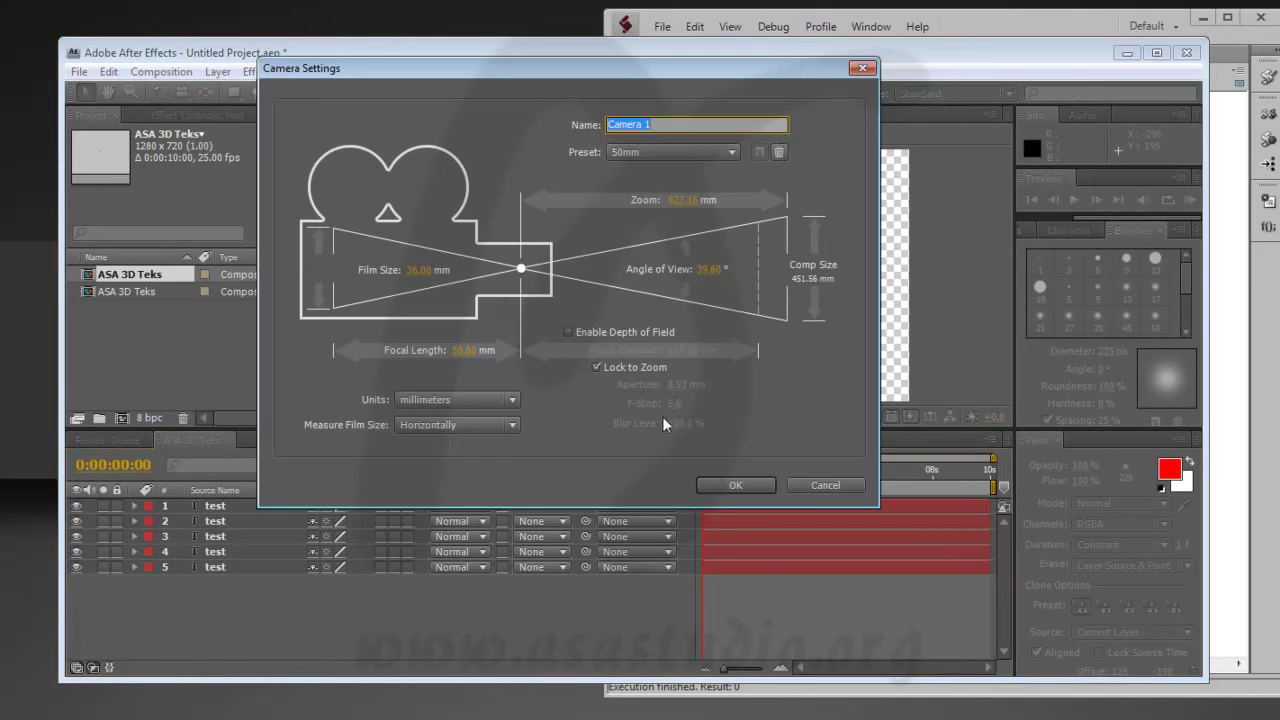
pyautogui.click(737, 485)
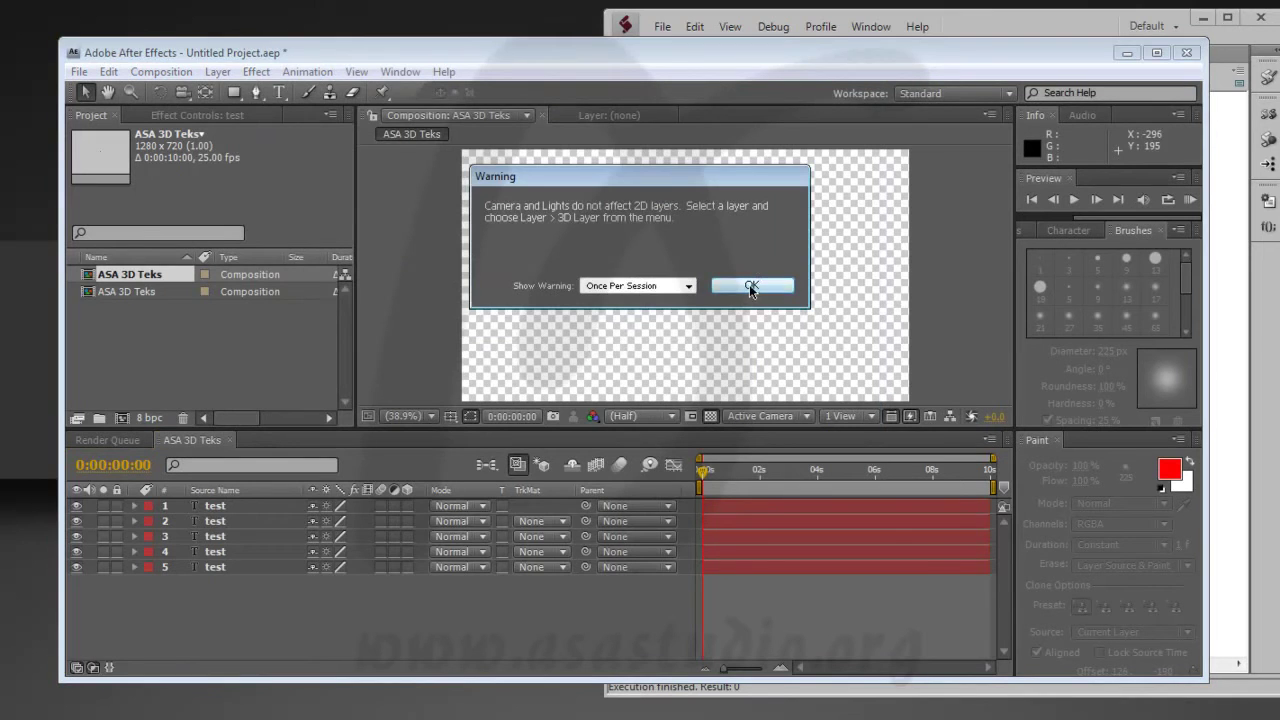
pyautogui.click(752, 290)
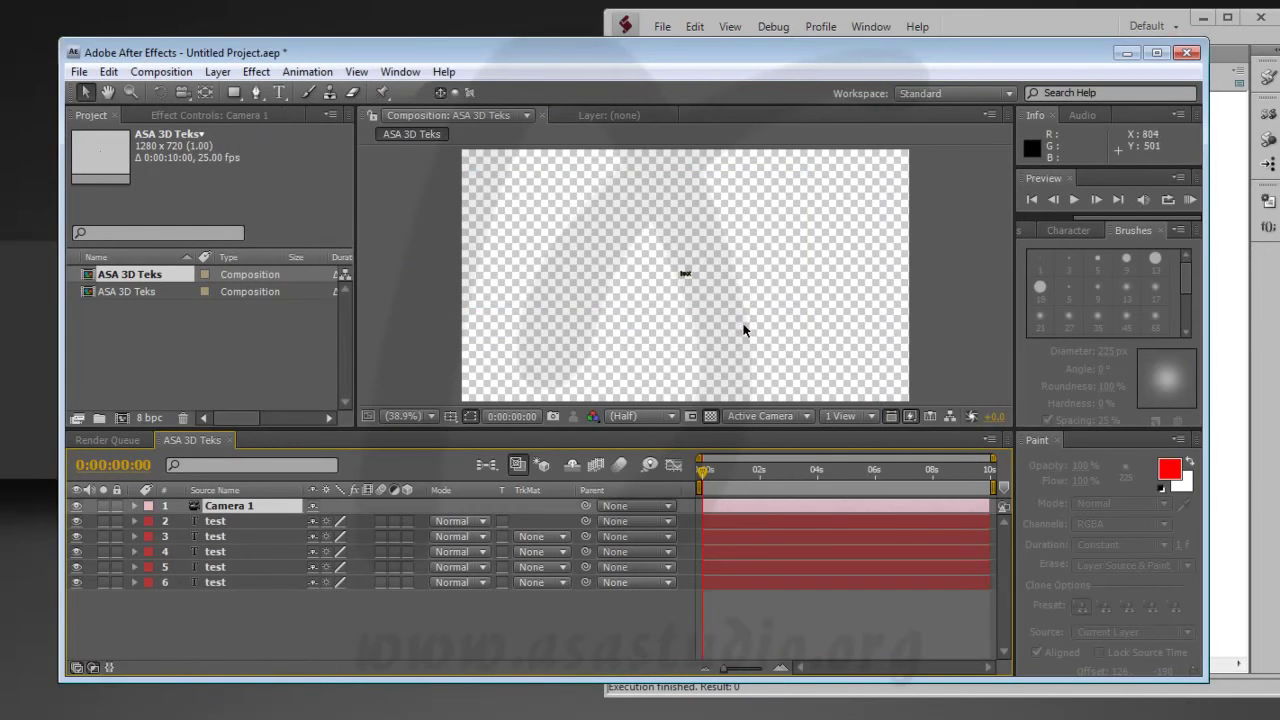
# - Make the five test layers 3D, expand Camera 1, and dolly the camera in on the text
pyautogui.click(183, 92)
pyautogui.moveTo(190, 101); pyautogui.dragTo(270, 151)
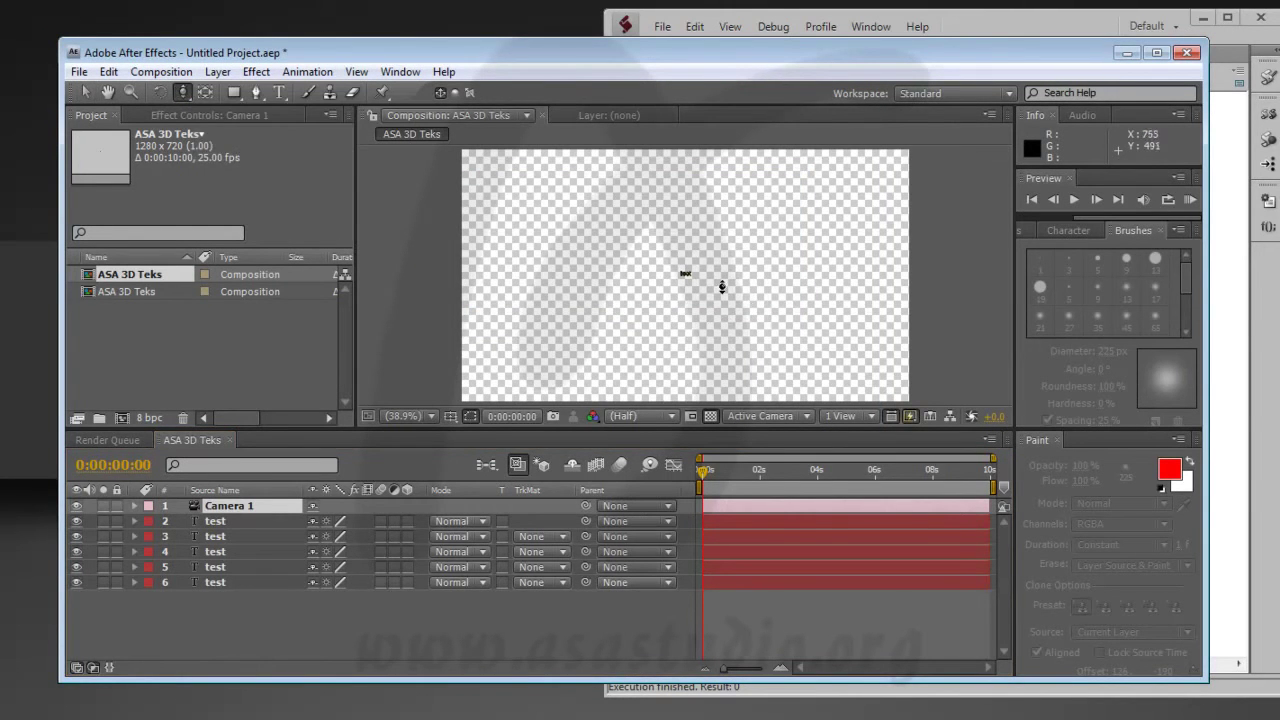
pyautogui.click(720, 116)
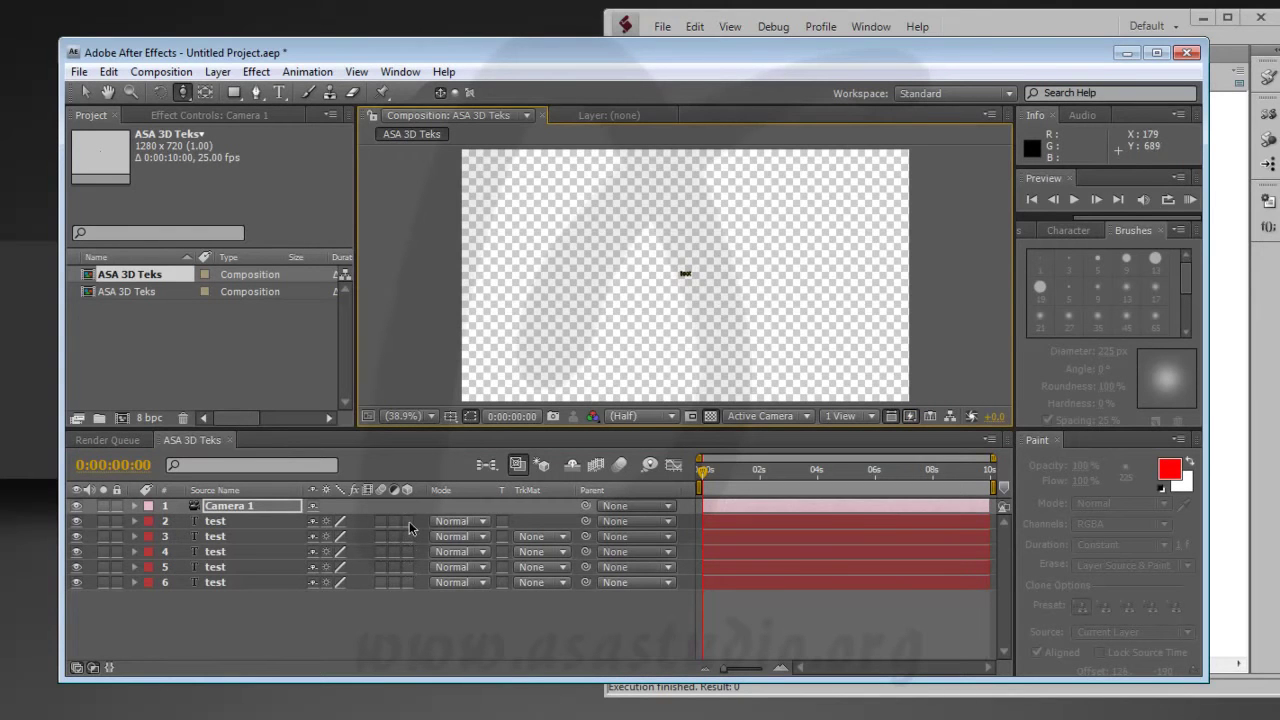
pyautogui.moveTo(407, 521); pyautogui.dragTo(407, 583)
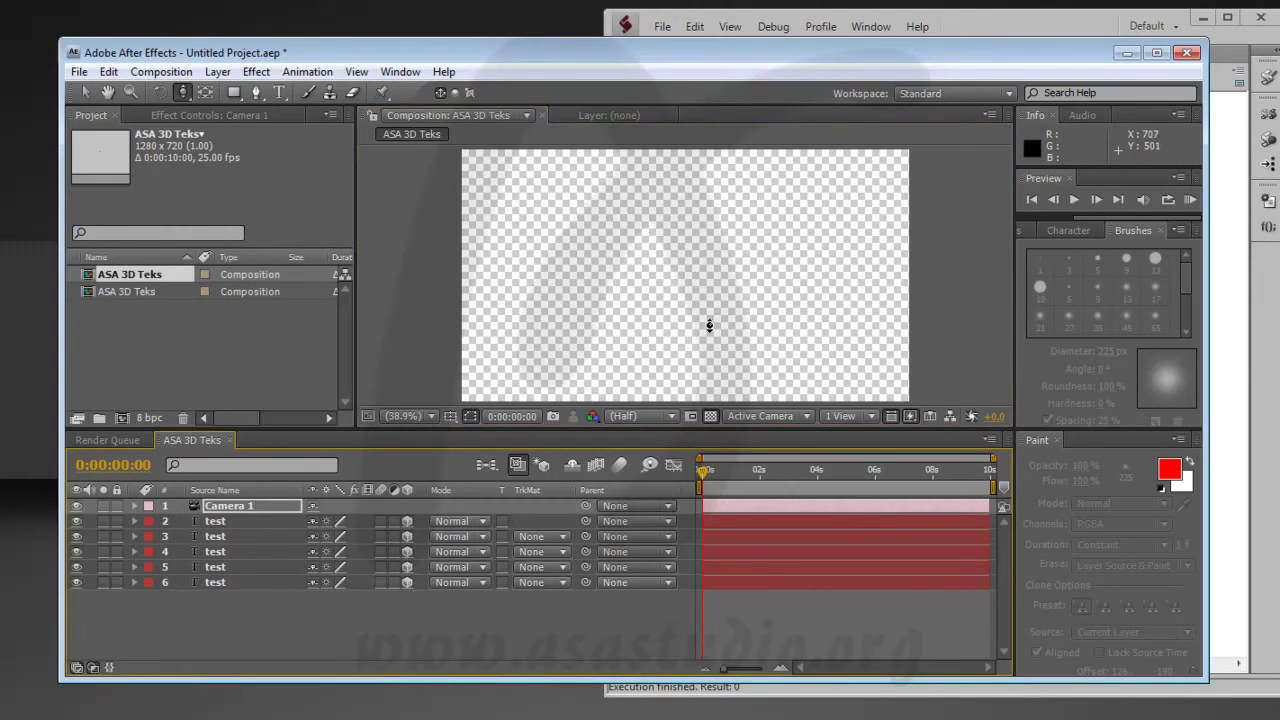
pyautogui.click(700, 168)
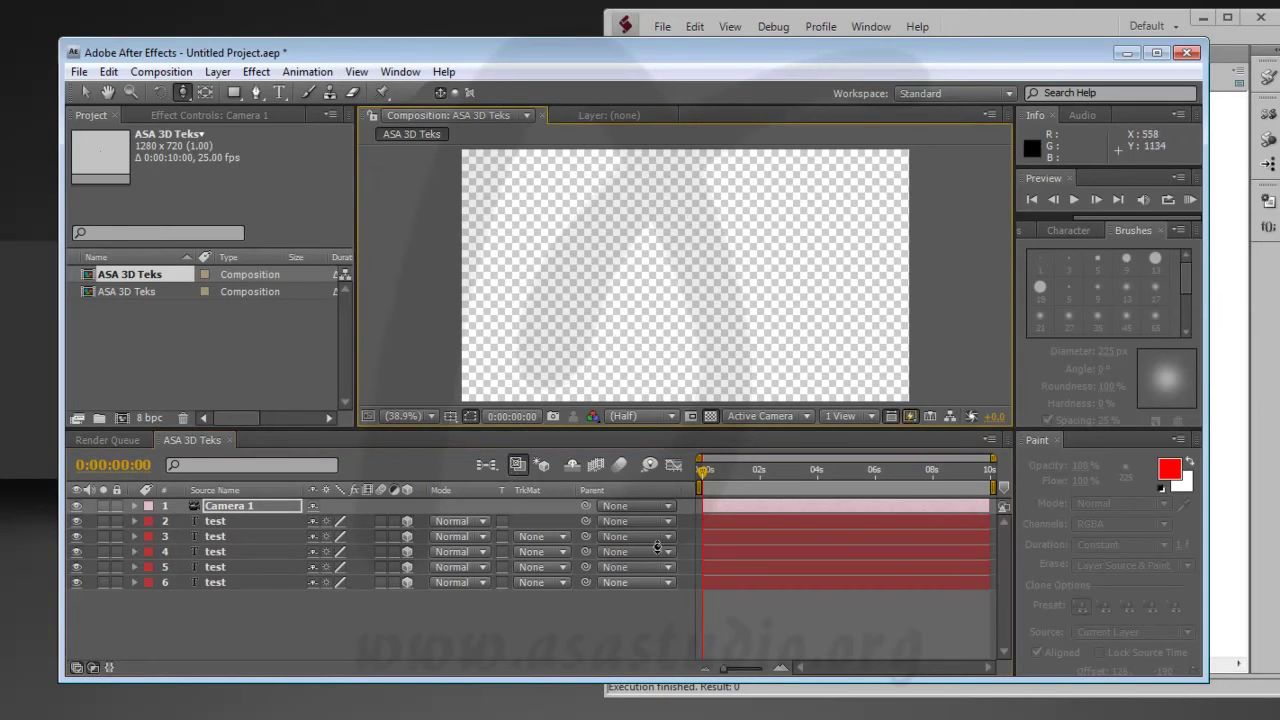
pyautogui.click(224, 508)
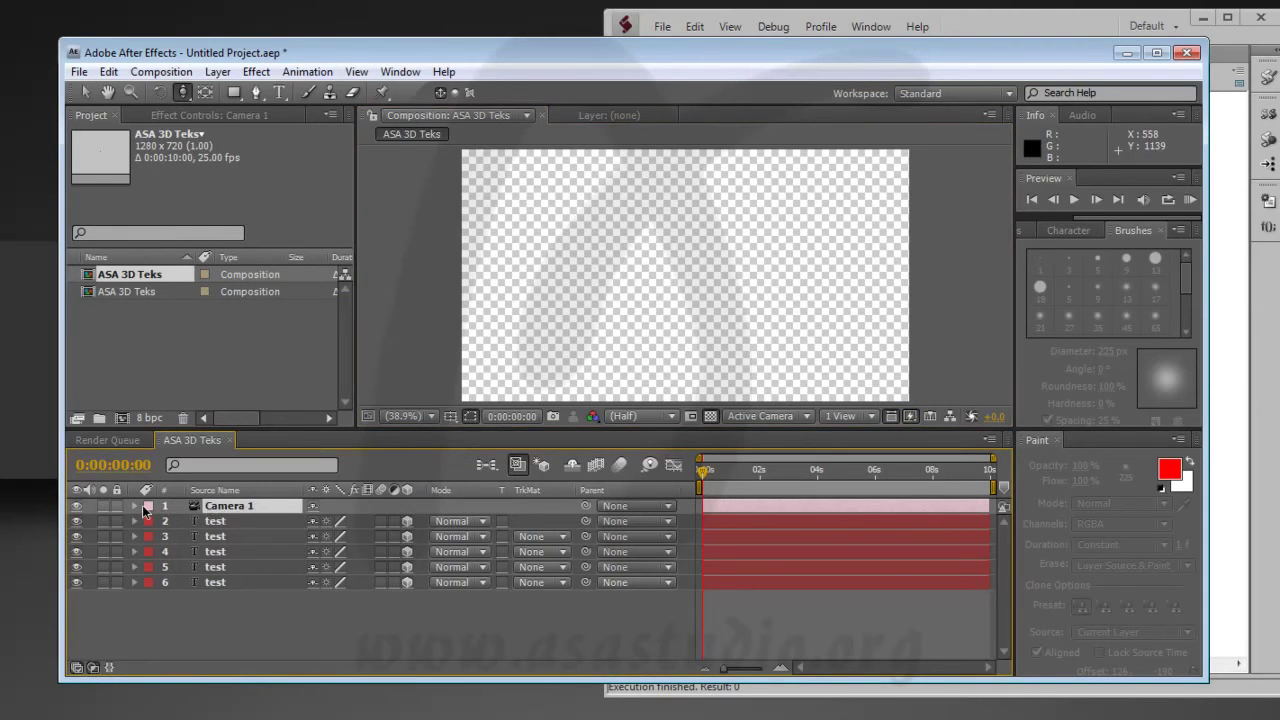
pyautogui.click(134, 506)
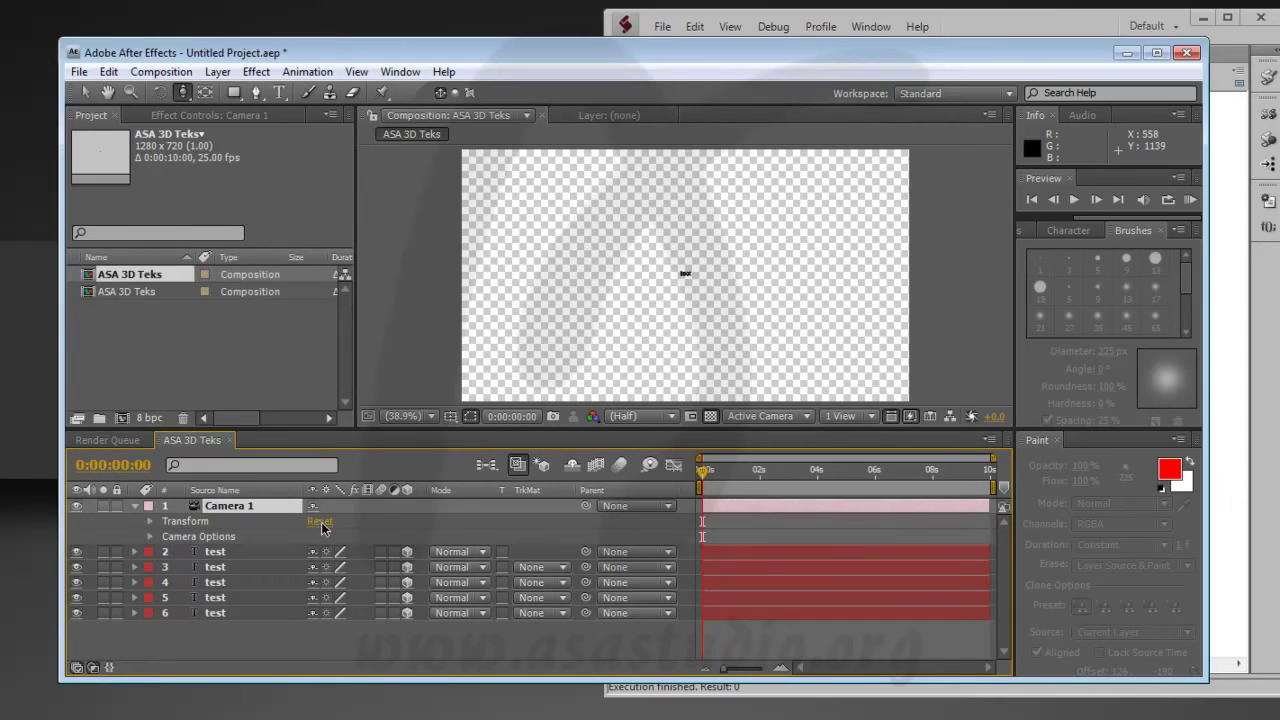
pyautogui.moveTo(716, 312)
pyautogui.mouseDown()
pyautogui.moveTo(717, 355)
pyautogui.moveTo(726, 340)
pyautogui.mouseUp()
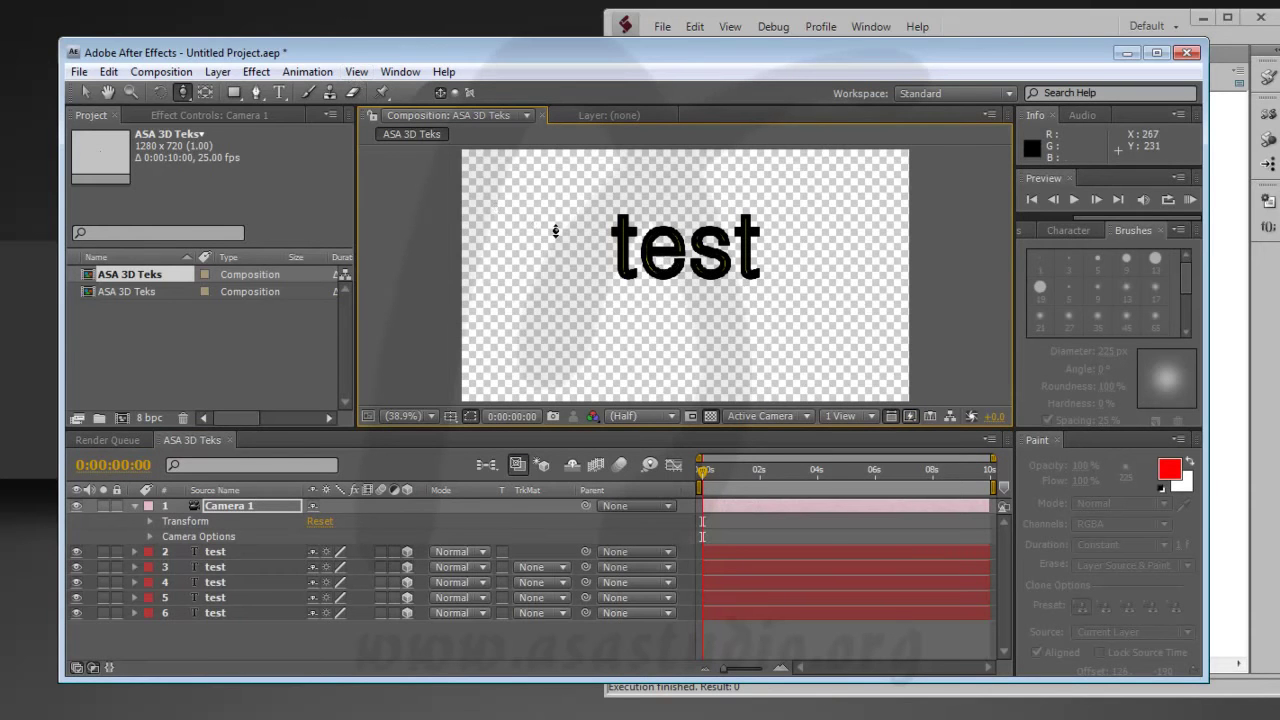
# - Orbit Camera 1 around the test text, then reset the camera's transform
pyautogui.click(183, 93)
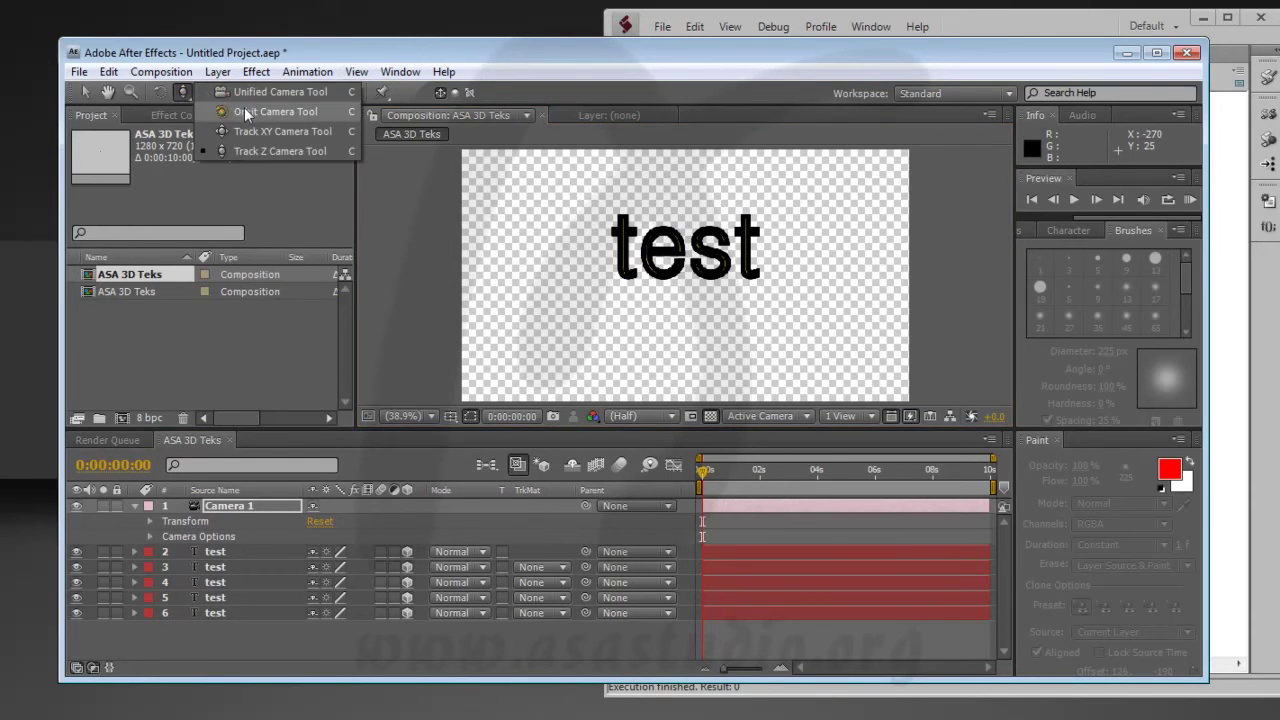
pyautogui.moveTo(183, 93); pyautogui.dragTo(230, 111)
pyautogui.moveTo(577, 262); pyautogui.dragTo(657, 277)
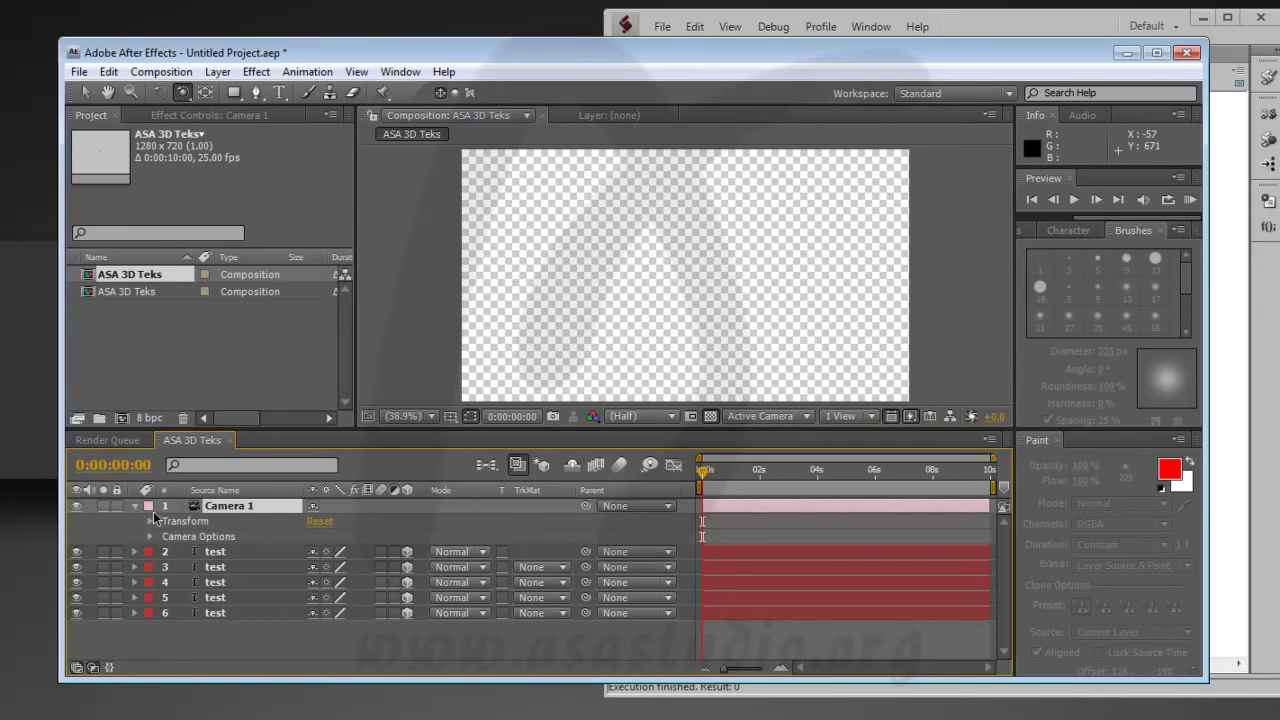
pyautogui.click(320, 521)
# - Dolly the camera toward the text with Track Z, select all five test layers, and return to the script
pyautogui.click(743, 346)
pyautogui.moveTo(189, 88); pyautogui.dragTo(232, 148)
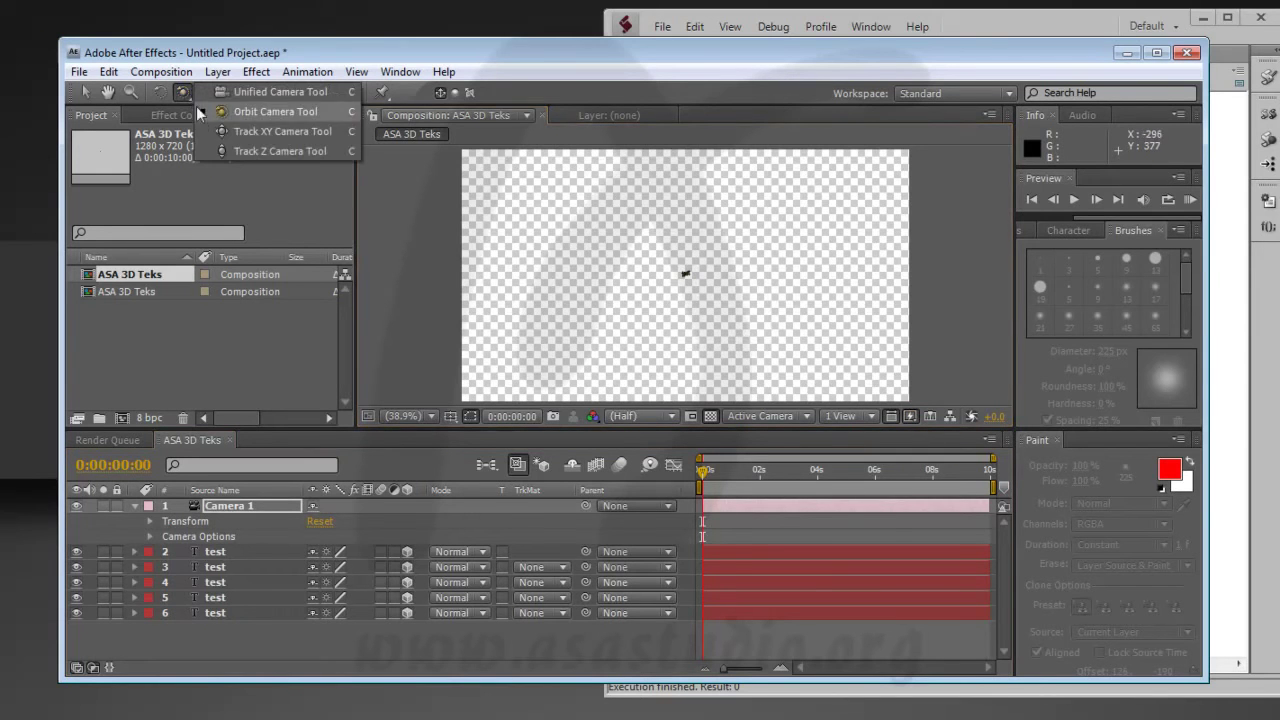
pyautogui.moveTo(652, 266)
pyautogui.mouseDown()
pyautogui.moveTo(713, 258)
pyautogui.moveTo(679, 226)
pyautogui.mouseUp()
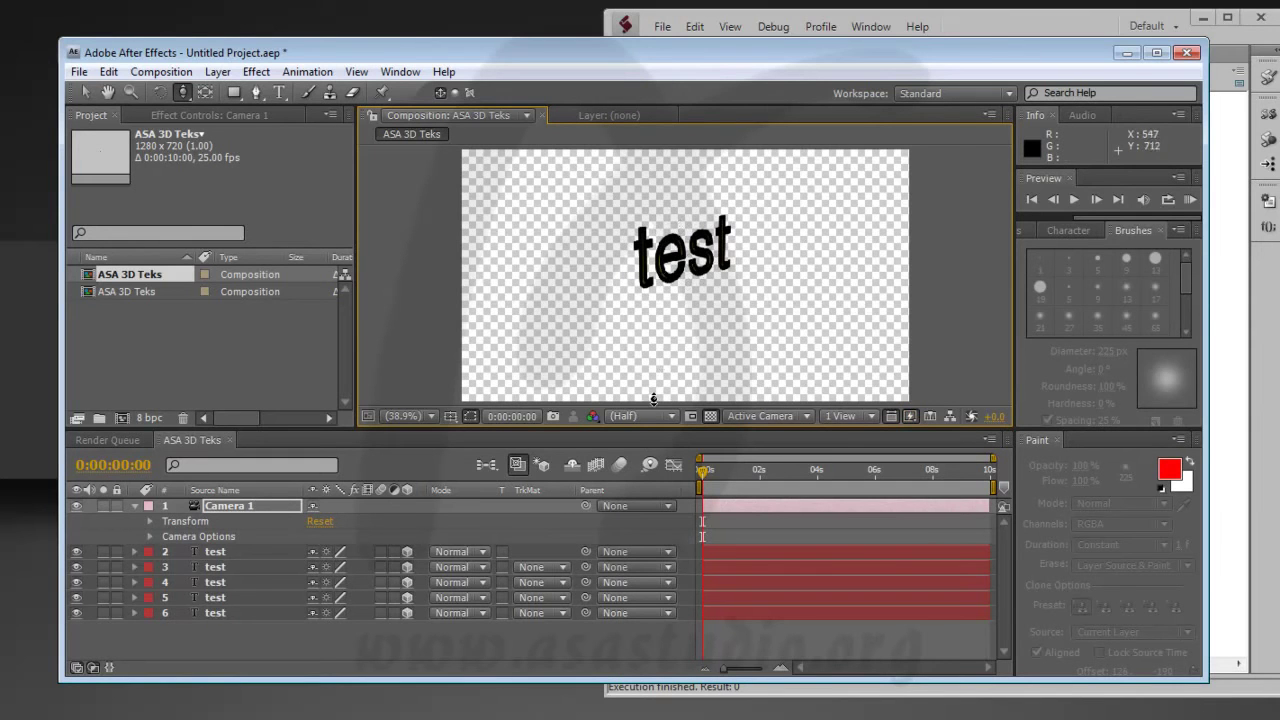
pyautogui.click(223, 558)
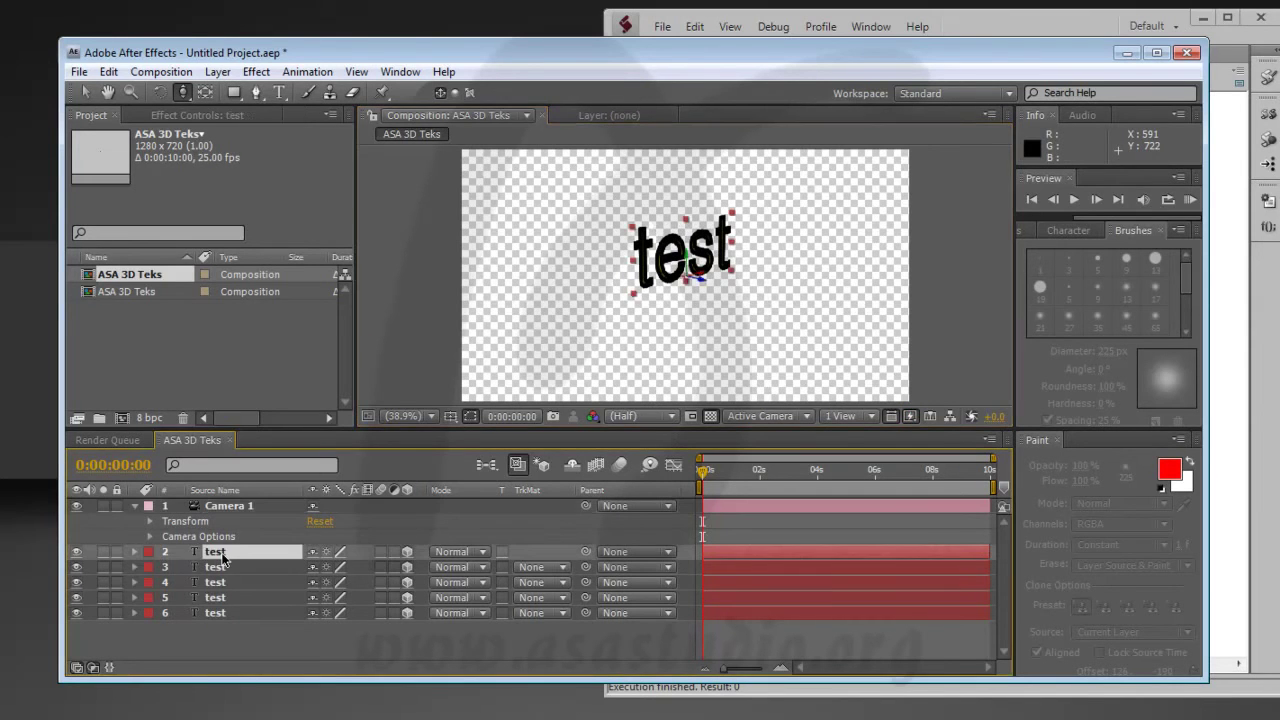
pyautogui.keyDown('shift'); pyautogui.click(227, 613); pyautogui.keyUp('shift')
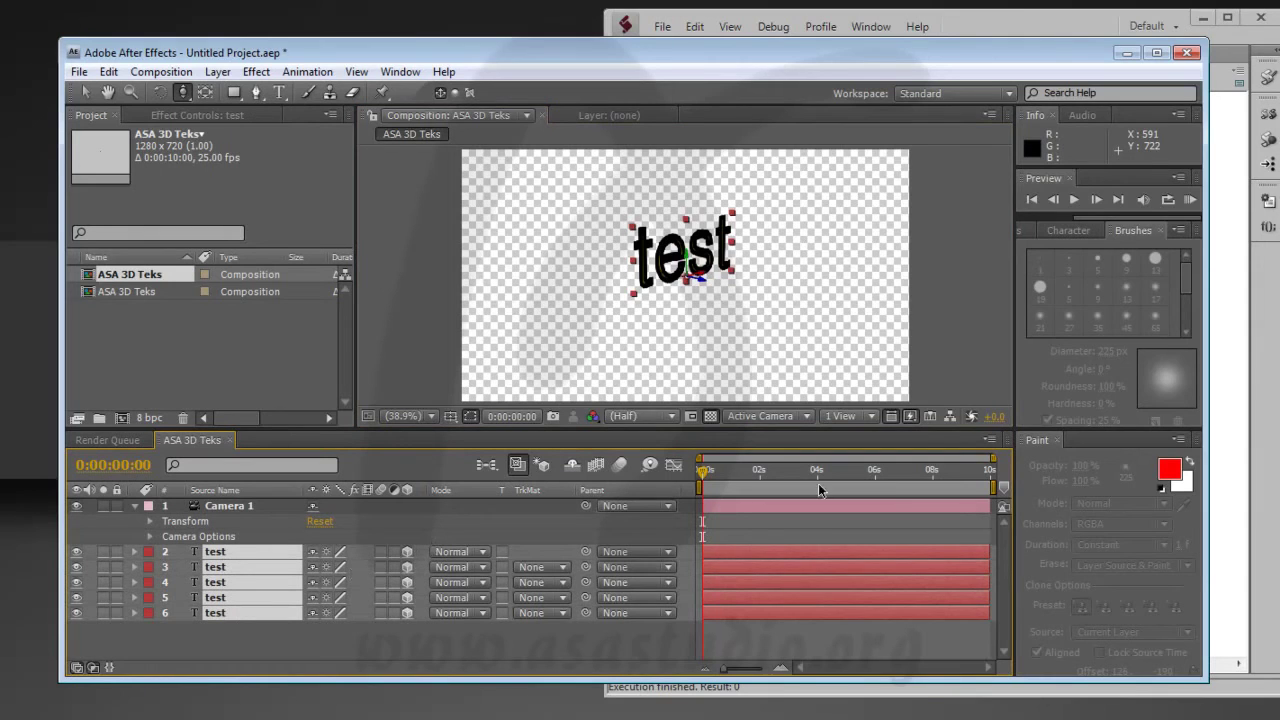
pyautogui.click(1070, 18)
pyautogui.click(703, 329)
# - Replace the '//asaText+j' prefixes on lines 15 and 16 with 'this', reactivating threeDLayer and position
pyautogui.press('Up')
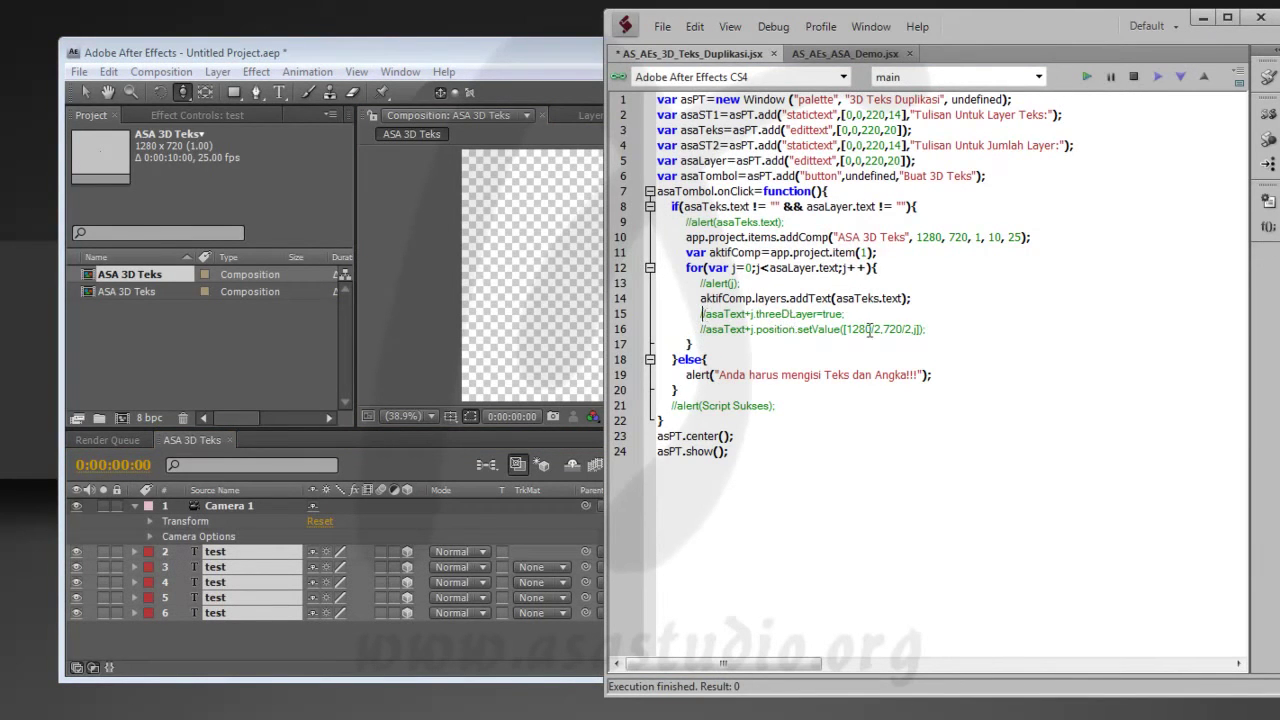
pyautogui.hotkey('shift', 'Right')
pyautogui.hotkey('shift', 'Right')
pyautogui.hotkey('shift', 'Right')
pyautogui.hotkey('shift', 'Right')
pyautogui.hotkey('shift', 'Right')
pyautogui.hotkey('shift', 'Right')
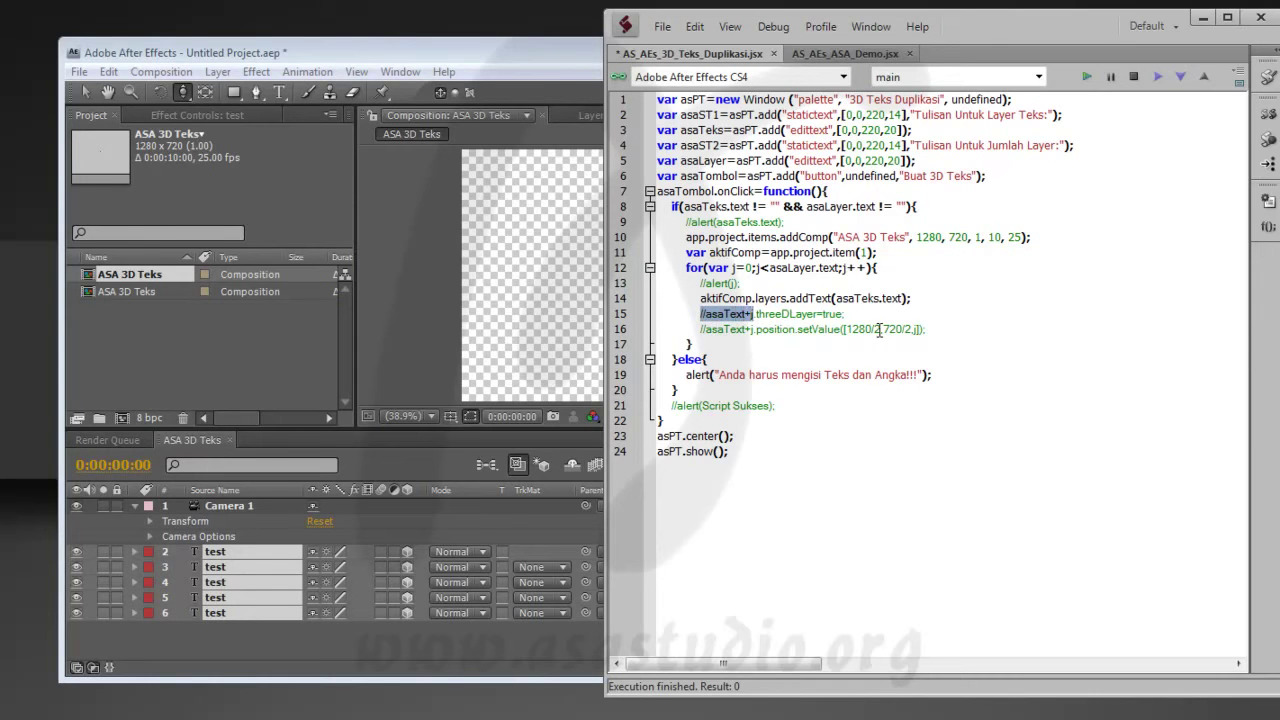
pyautogui.write('thi')
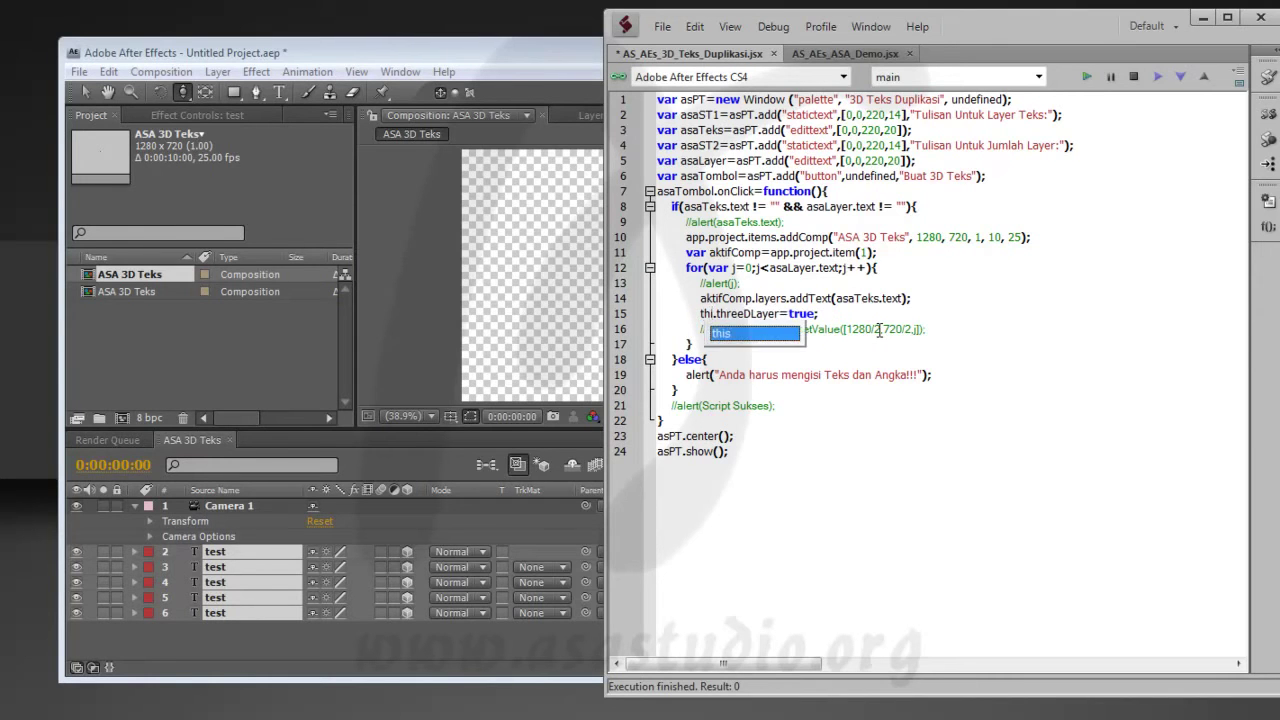
pyautogui.press('Return')
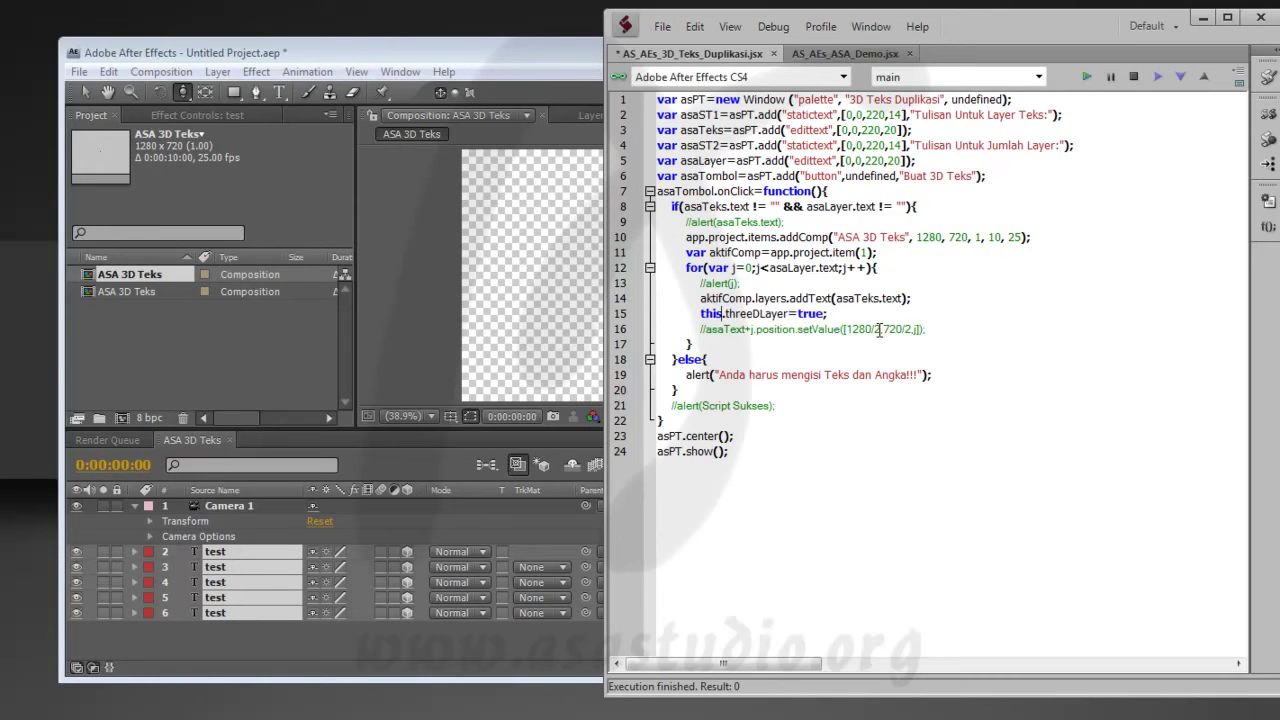
pyautogui.hotkey('shift', 'Right')
pyautogui.hotkey('shift', 'Right')
pyautogui.hotkey('shift', 'Right')
pyautogui.hotkey('shift', 'Right')
pyautogui.hotkey('shift', 'Right')
pyautogui.hotkey('shift', 'Right')
pyautogui.hotkey('shift', 'Right')
pyautogui.hotkey('shift', 'Right')
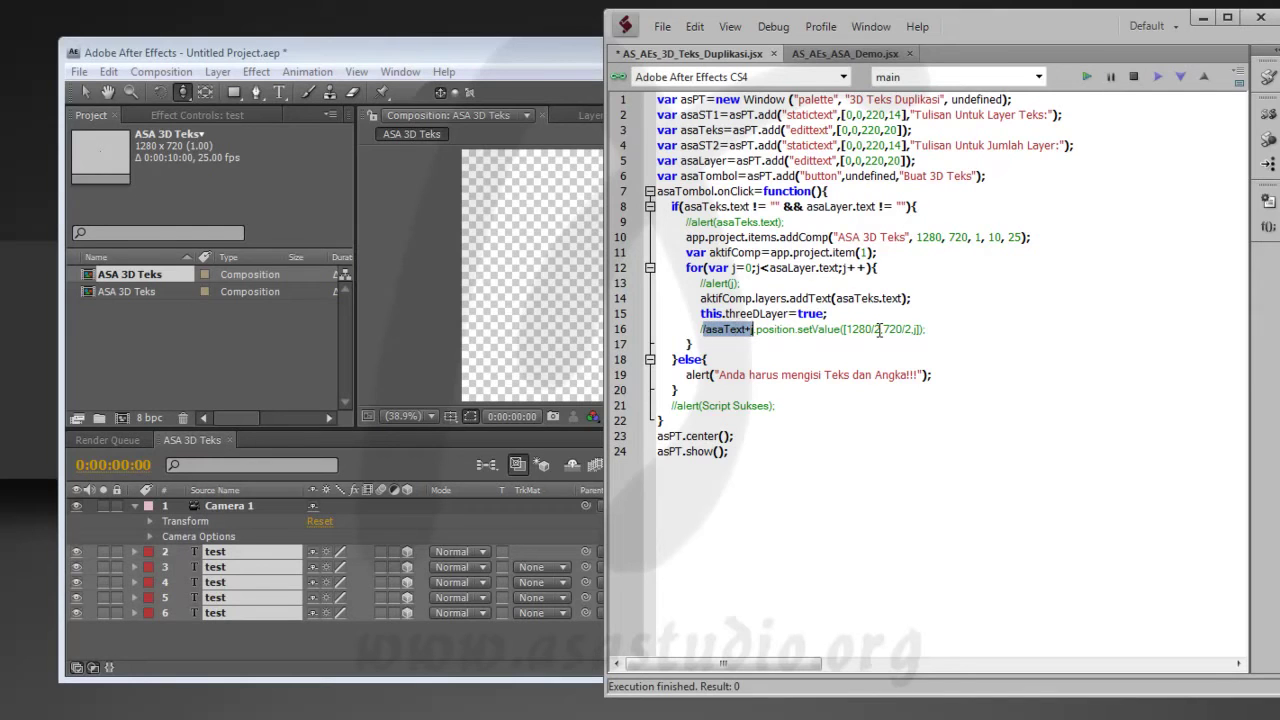
pyautogui.press('BackSpace')
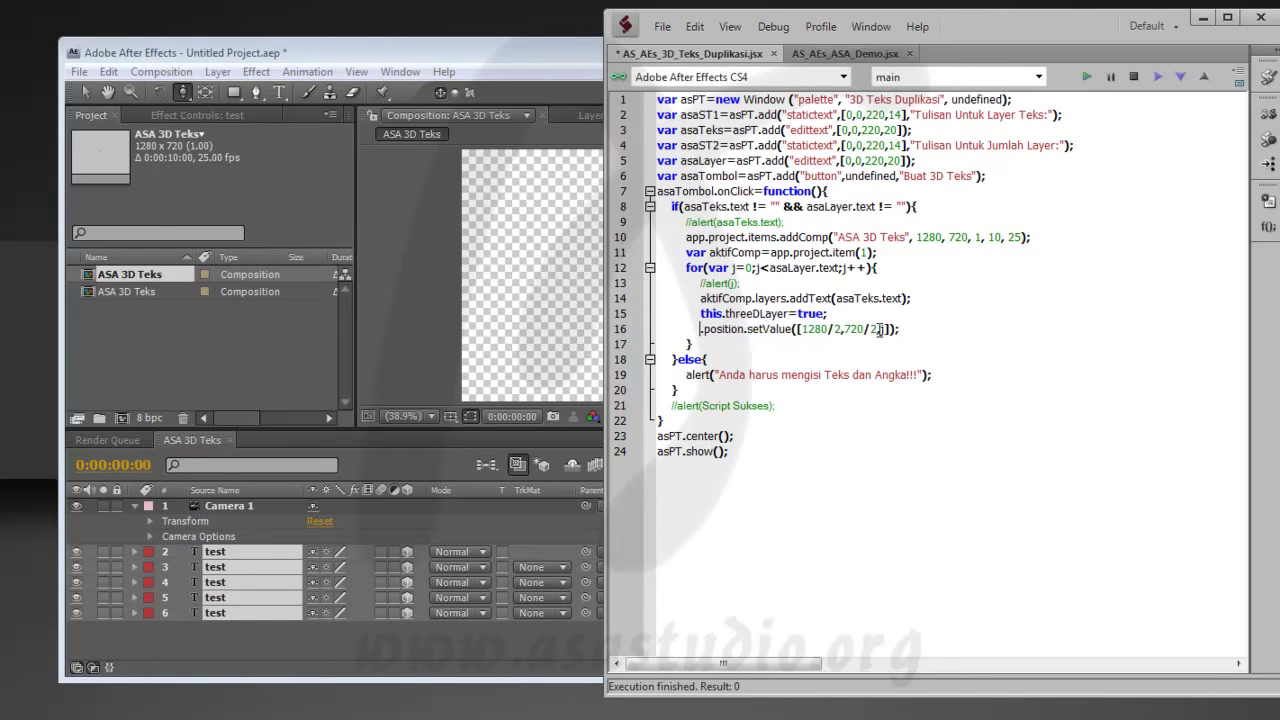
pyautogui.write('this')
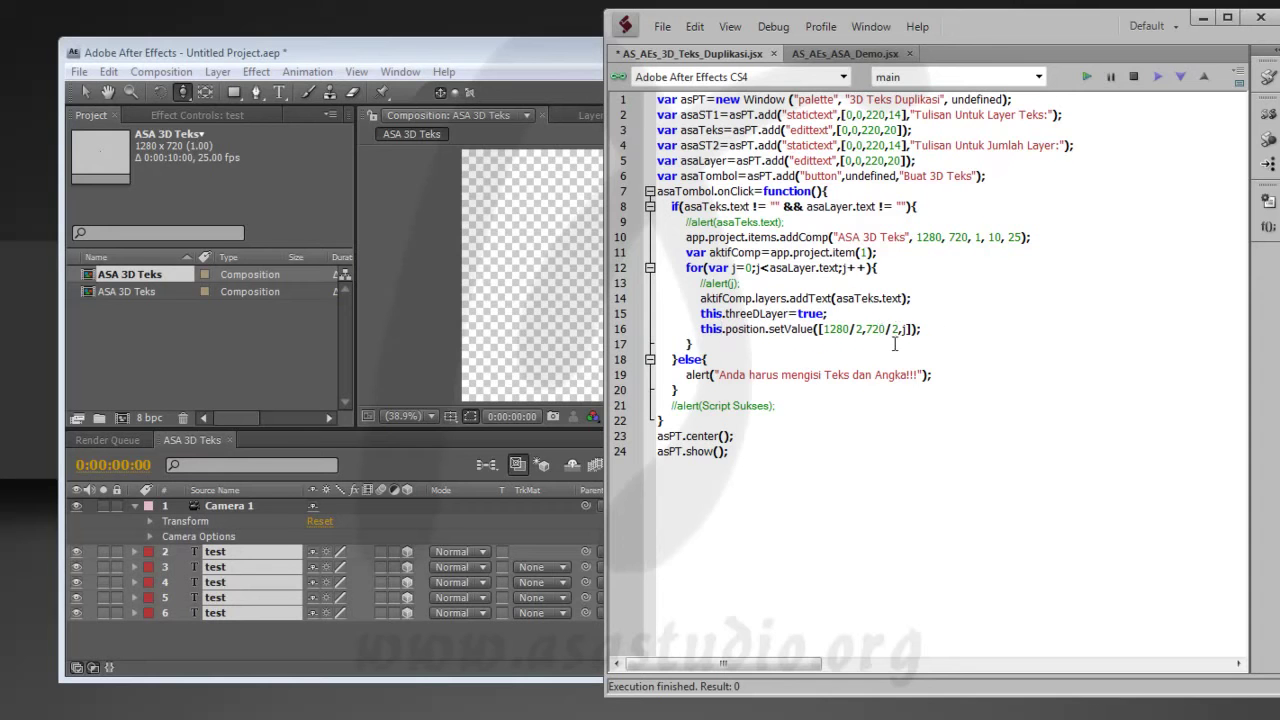
pyautogui.click(96, 338)
# - Delete both existing compositions and rerun the updated script
pyautogui.press('Delete')
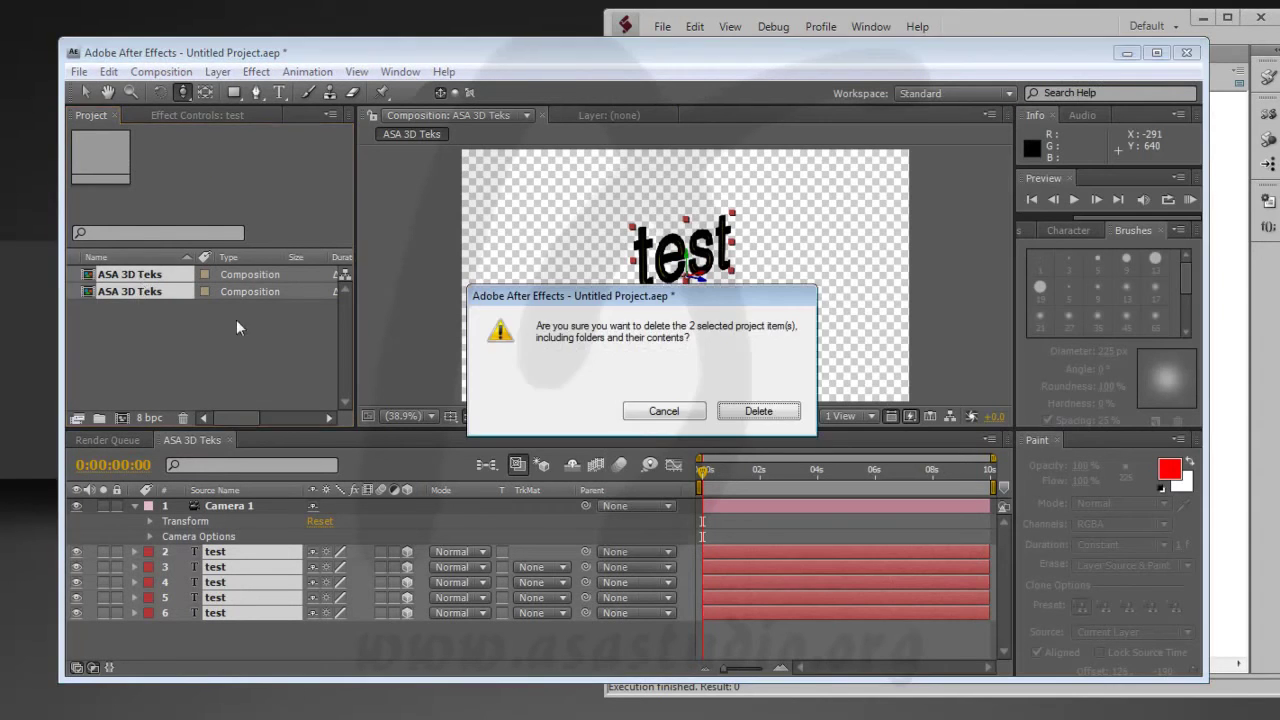
pyautogui.click(758, 413)
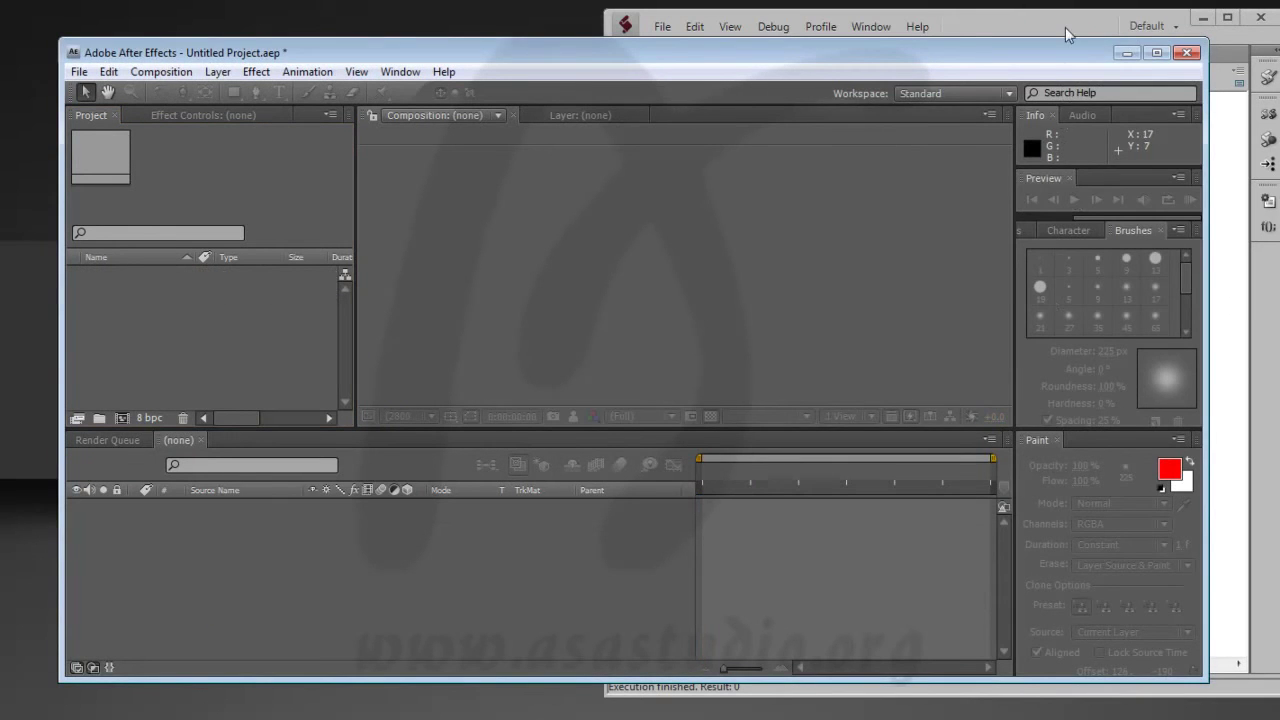
pyautogui.click(1065, 27)
pyautogui.click(1087, 77)
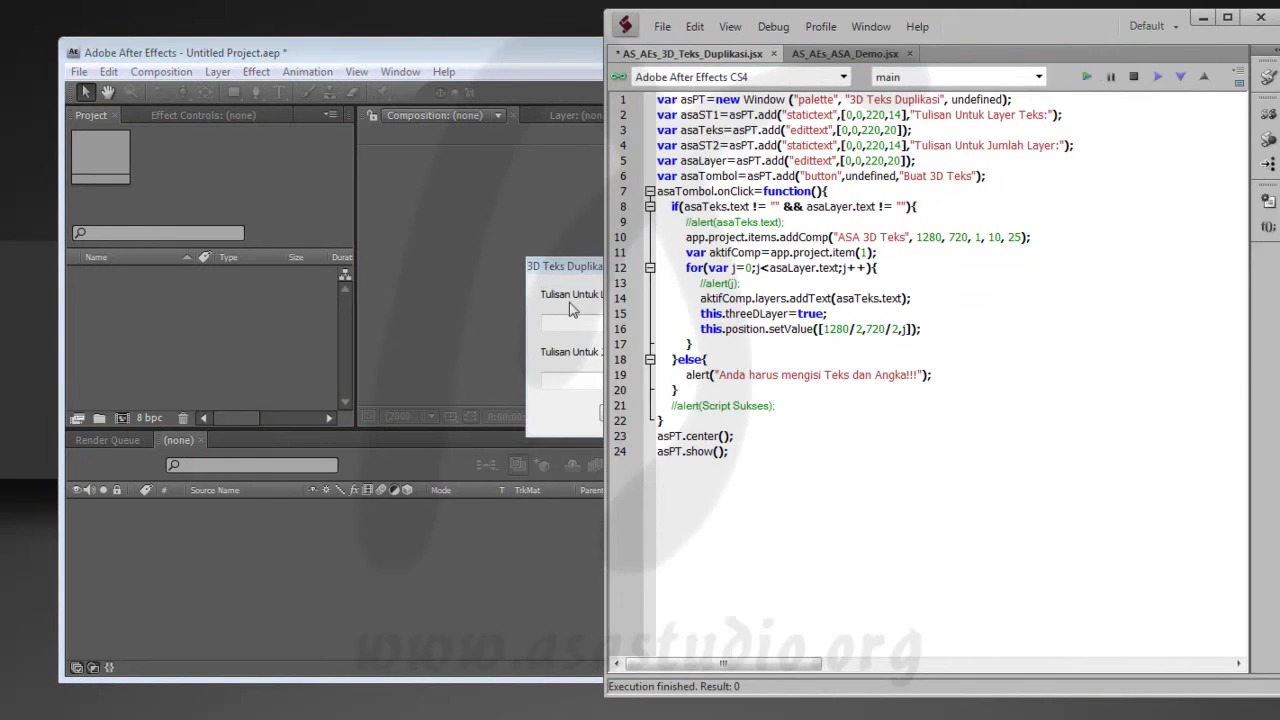
pyautogui.moveTo(580, 266); pyautogui.dragTo(283, 282)
# - Build from the palette with 'ASA Studio' and layer count 6, then close the palette
pyautogui.click(281, 335)
pyautogui.write('ASA')
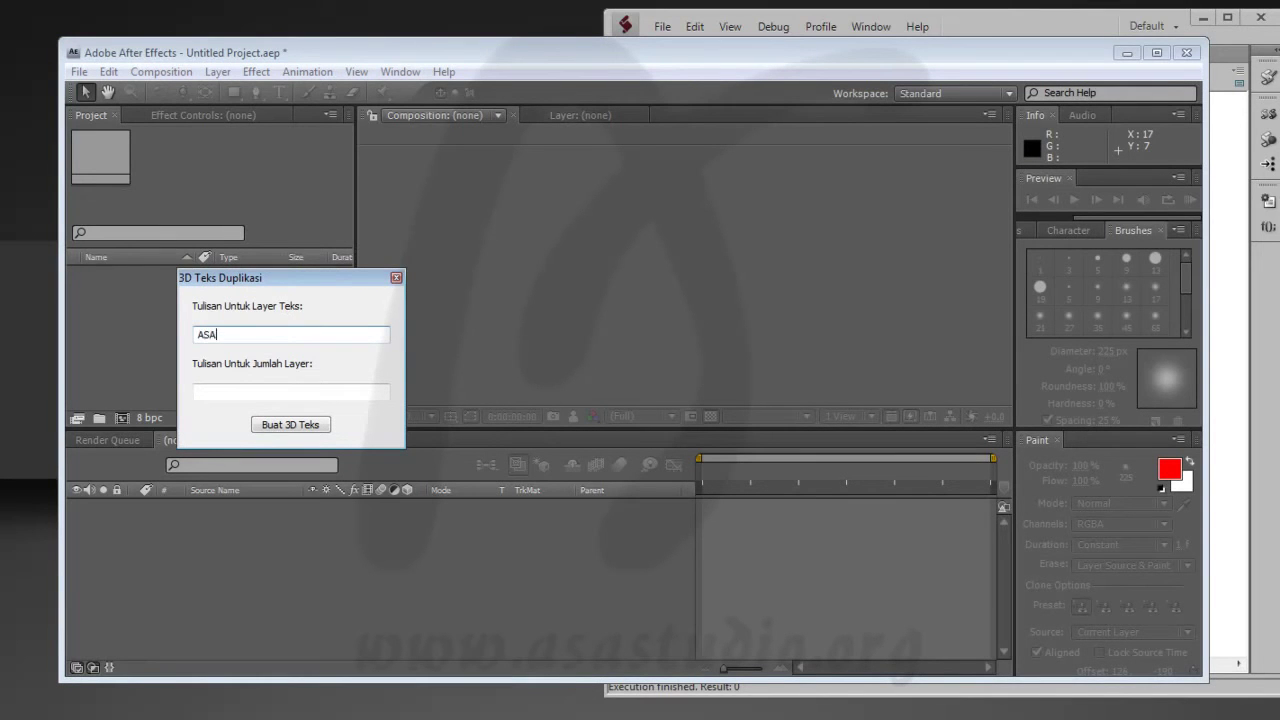
pyautogui.write(' Studio')
pyautogui.click(300, 391)
pyautogui.write('6')
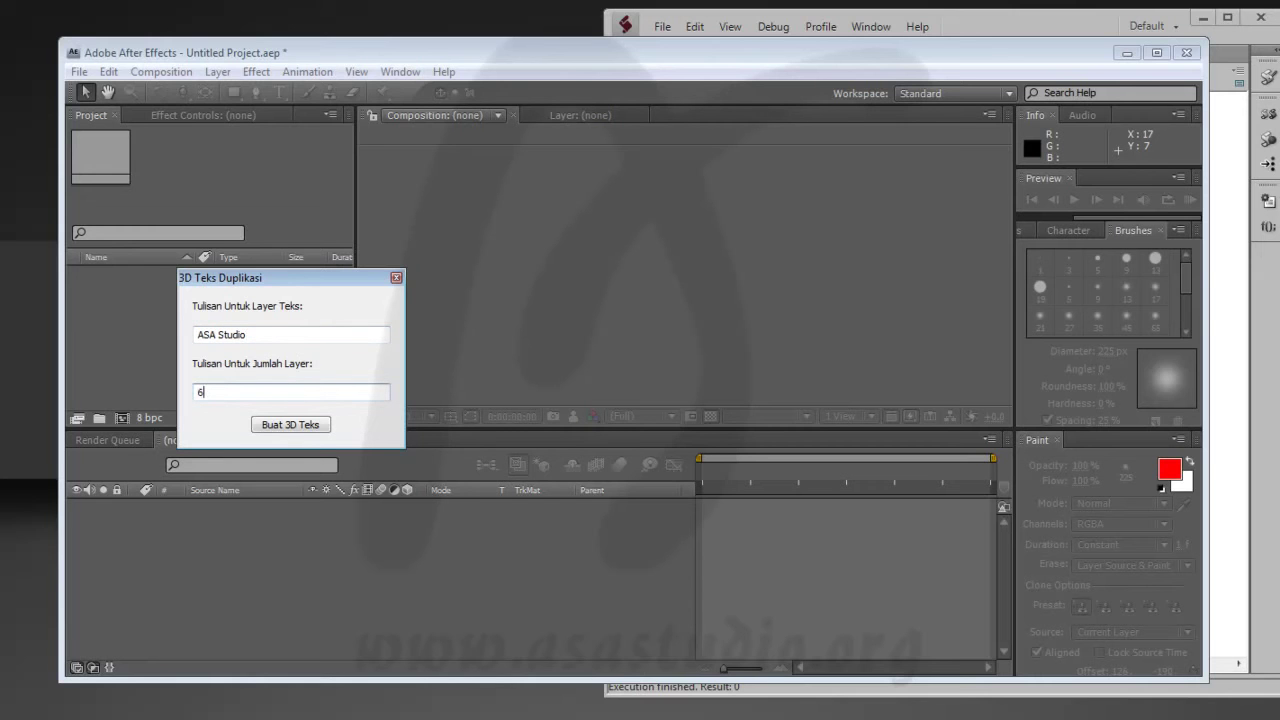
pyautogui.click(305, 428)
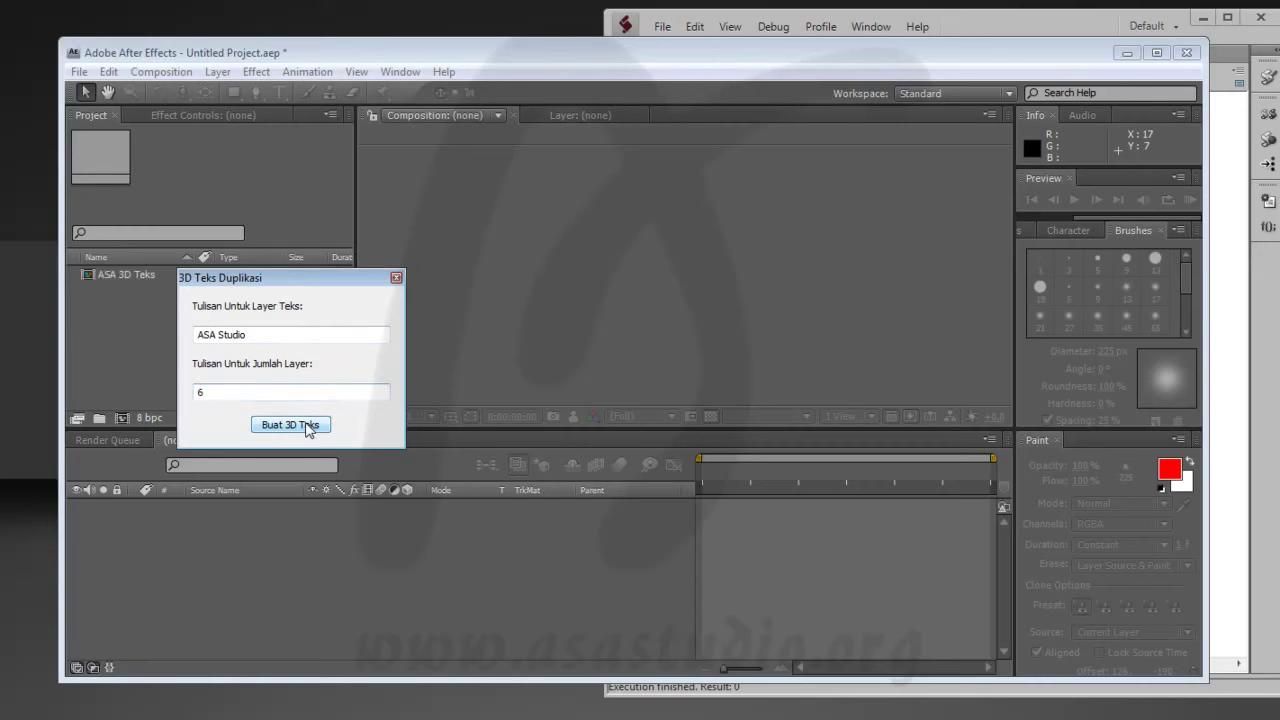
pyautogui.click(396, 278)
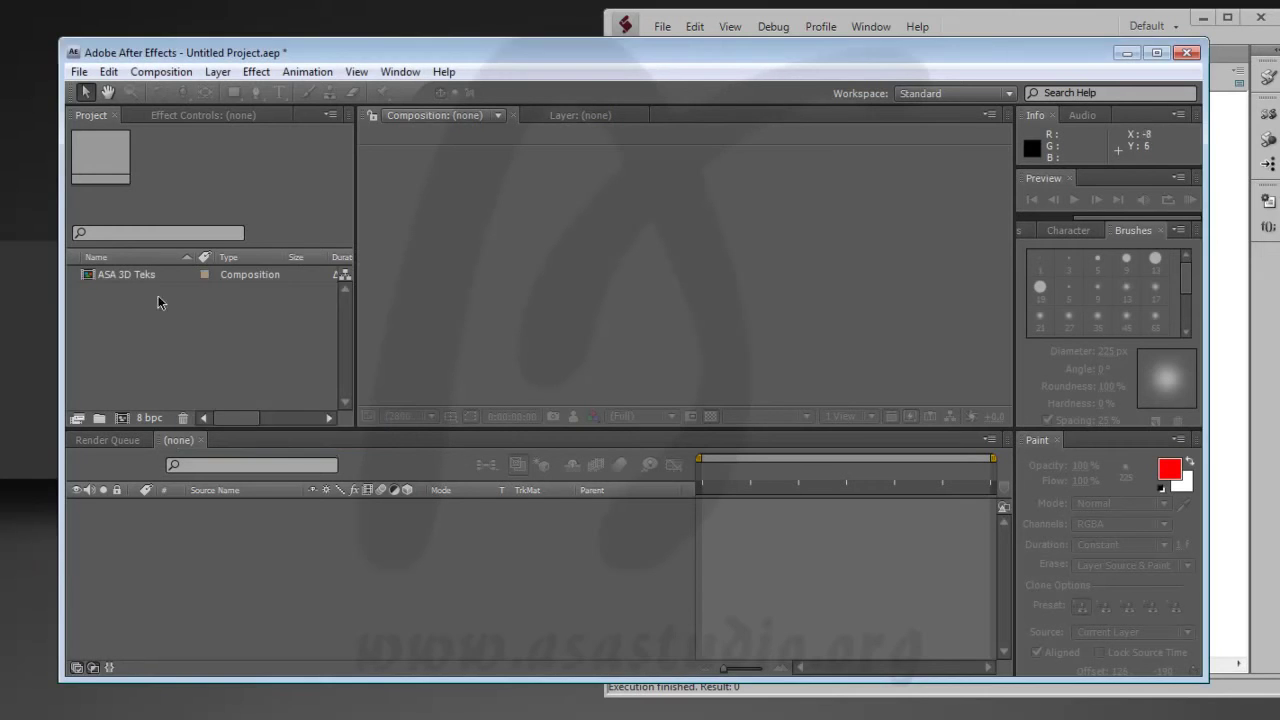
# - Open the ASA 3D Teks comp and expand its single ASA Studio layer
pyautogui.doubleClick(139, 272)
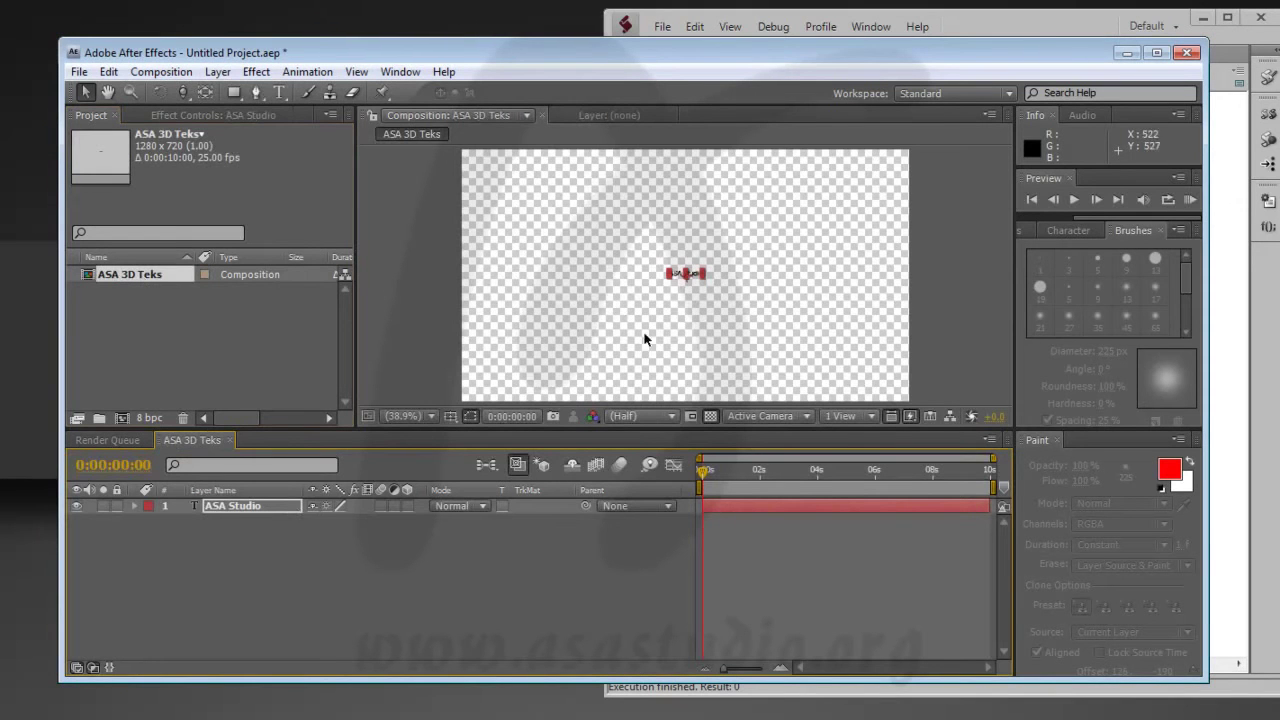
pyautogui.click(226, 507)
pyautogui.click(134, 506)
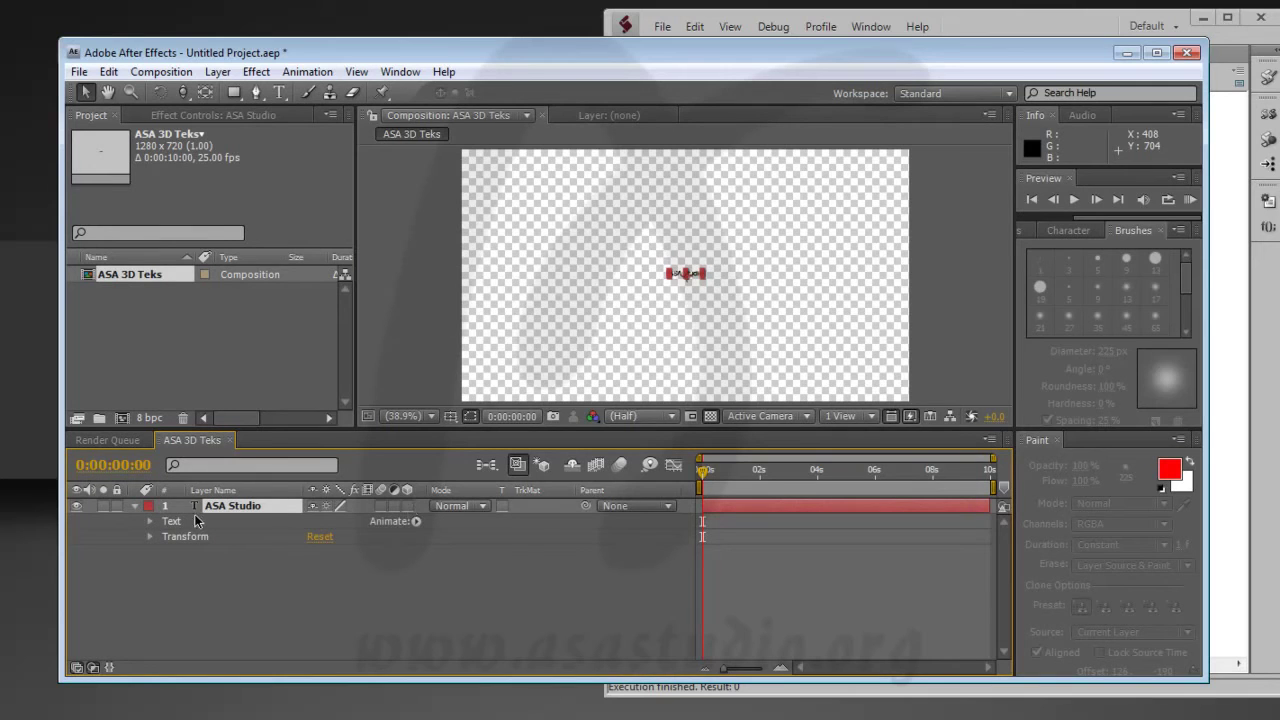
pyautogui.click(1090, 25)
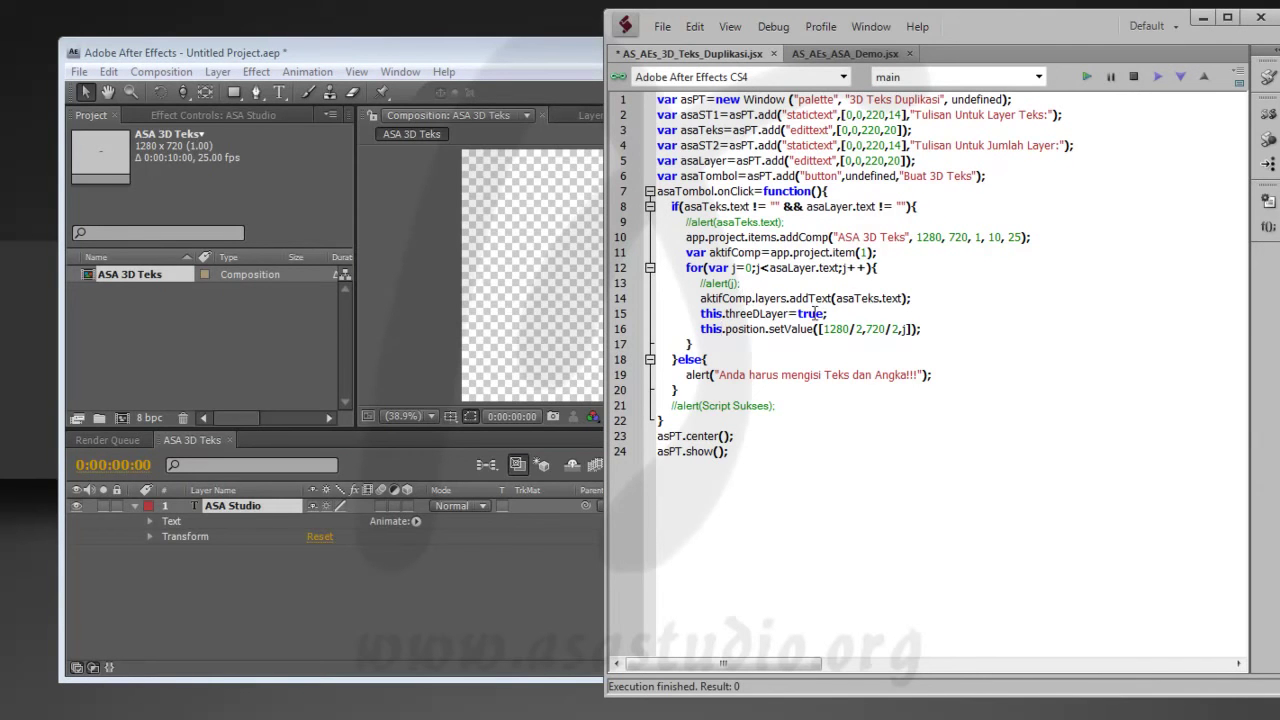
# - Add a 'var ast+j;' declaration line and prefix the addText line with 'ast+j='
pyautogui.press('Return')
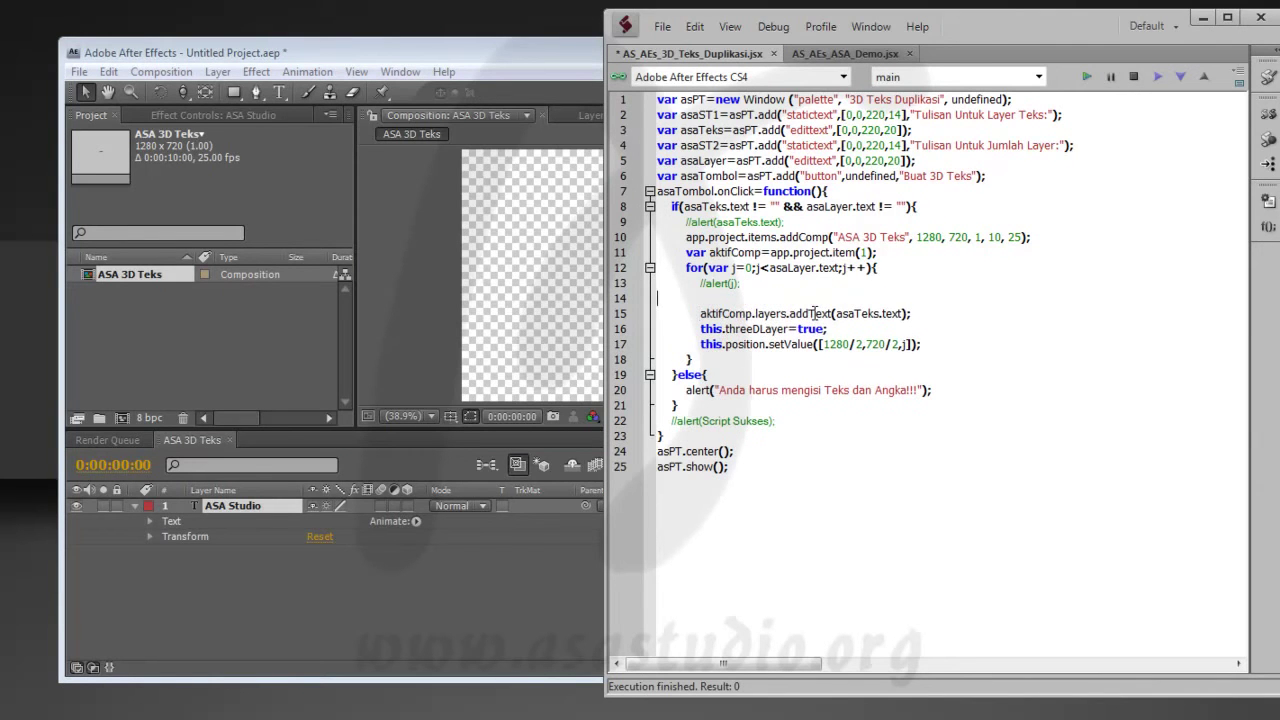
pyautogui.click(846, 293)
pyautogui.write('var ')
pyautogui.write('as')
pyautogui.press('Left')
pyautogui.press('Left')
pyautogui.write('"')
pyautogui.press('Delete')
pyautogui.write(';')
pyautogui.press('Left')
pyautogui.press('Left')
pyautogui.write('ast')
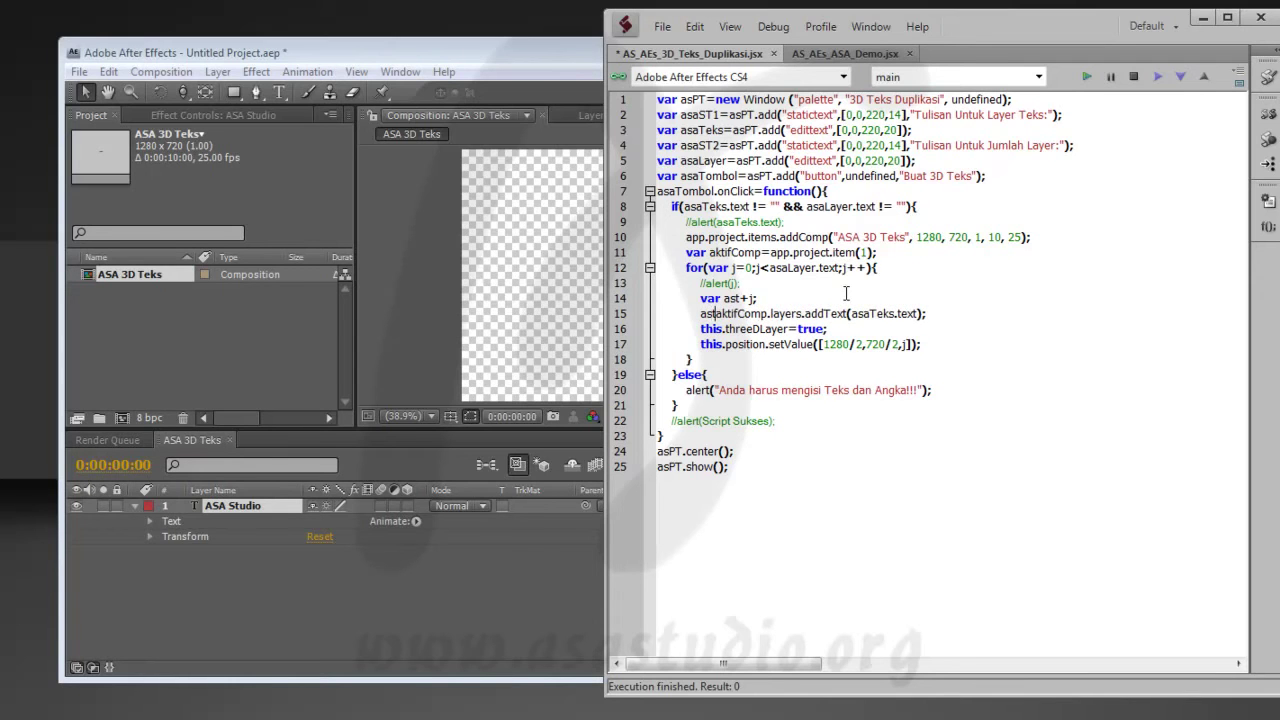
pyautogui.write('+j=')
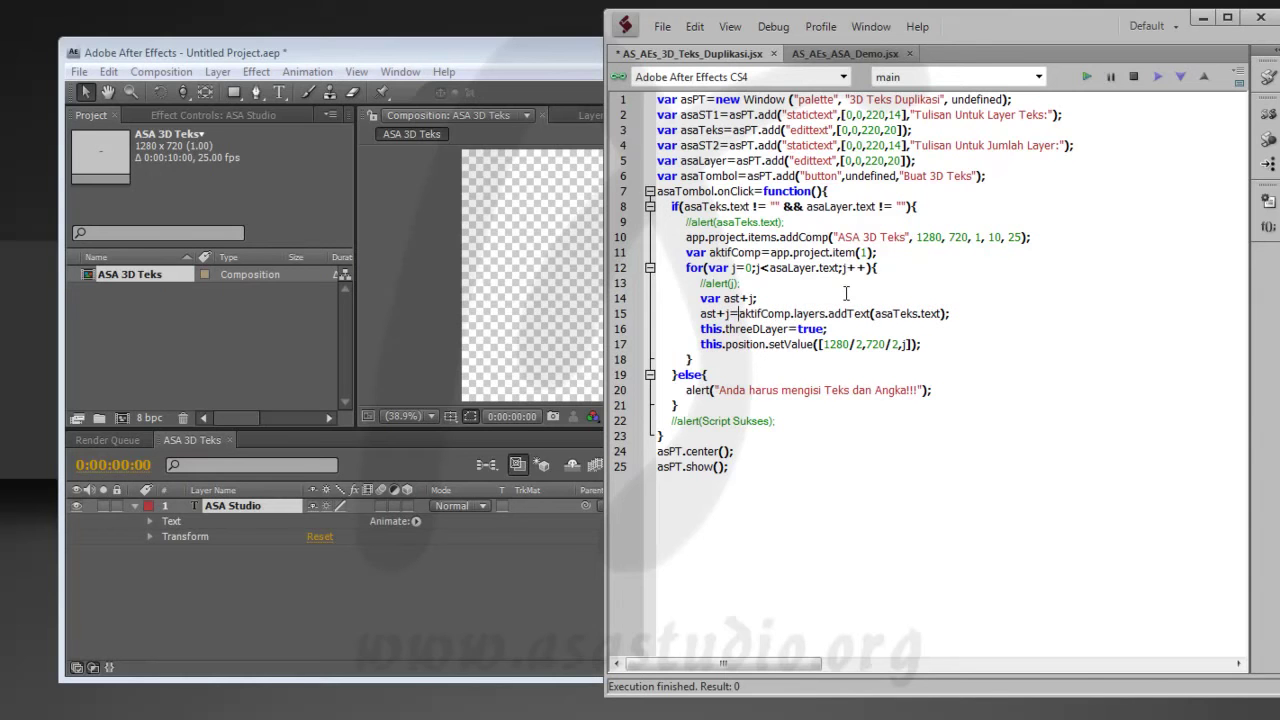
# - Copy ast+j and paste it over 'this' on lines 16 and 17
pyautogui.hotkey('shift', 'Left')
pyautogui.hotkey('shift', 'Left')
pyautogui.hotkey('shift', 'Left')
pyautogui.hotkey('shift', 'Left')
pyautogui.hotkey('shift', 'Left')
pyautogui.hotkey('ctrl', 'c')
pyautogui.doubleClick(712, 329)
pyautogui.hotkey('ctrl', 'v')
pyautogui.doubleClick(711, 344)
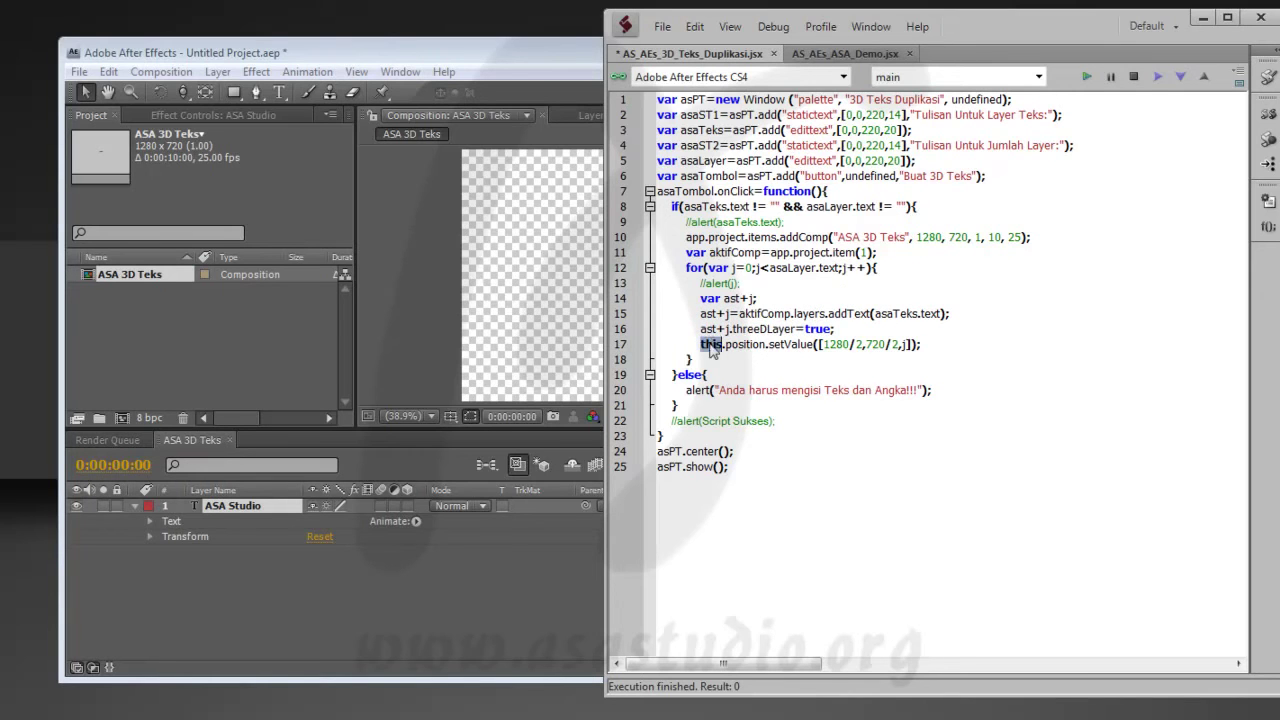
pyautogui.hotkey('ctrl', 'v')
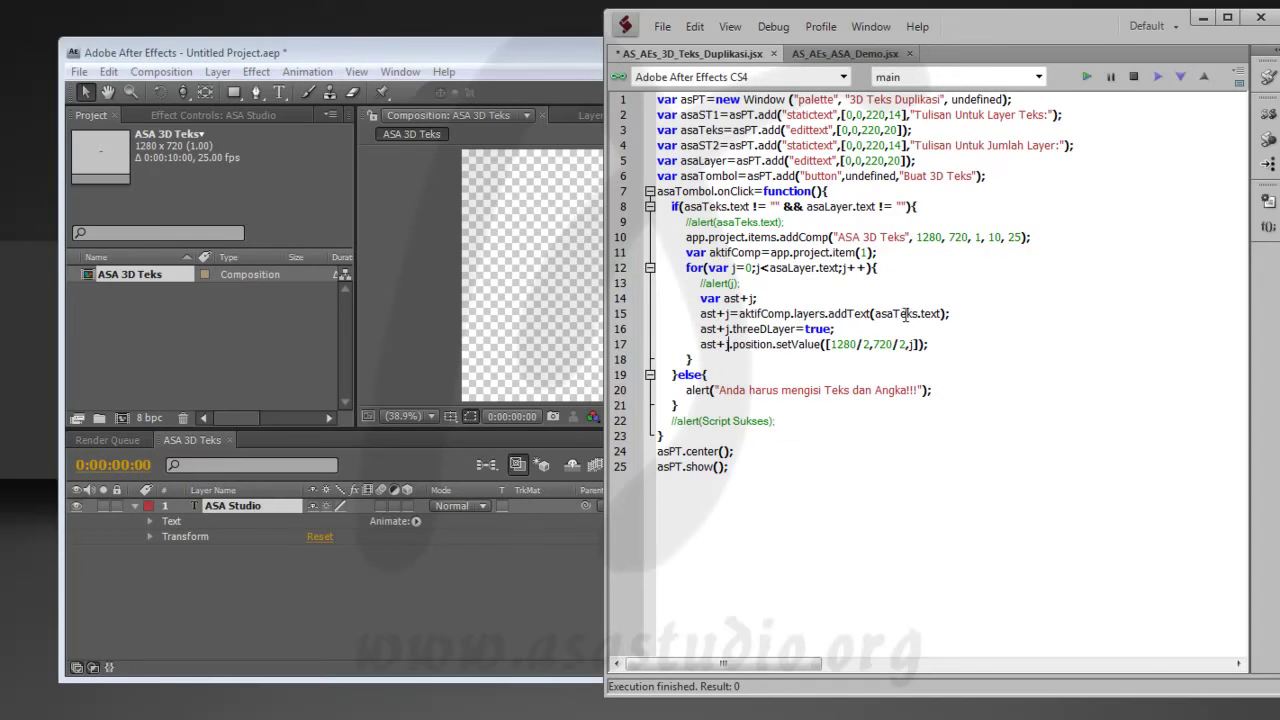
pyautogui.click(120, 334)
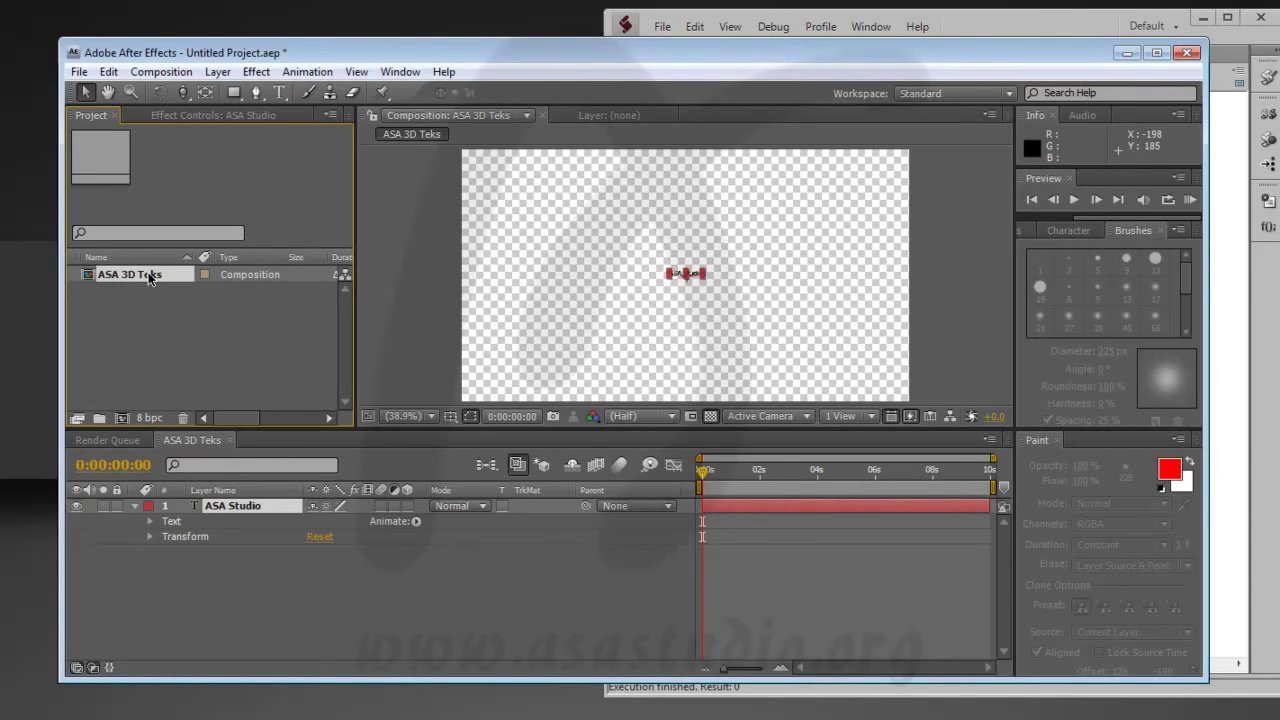
# - Delete the ASA 3D Teks composition, rerun the script, and stop the debugger at the syntax error
pyautogui.press('Delete')
pyautogui.click(778, 415)
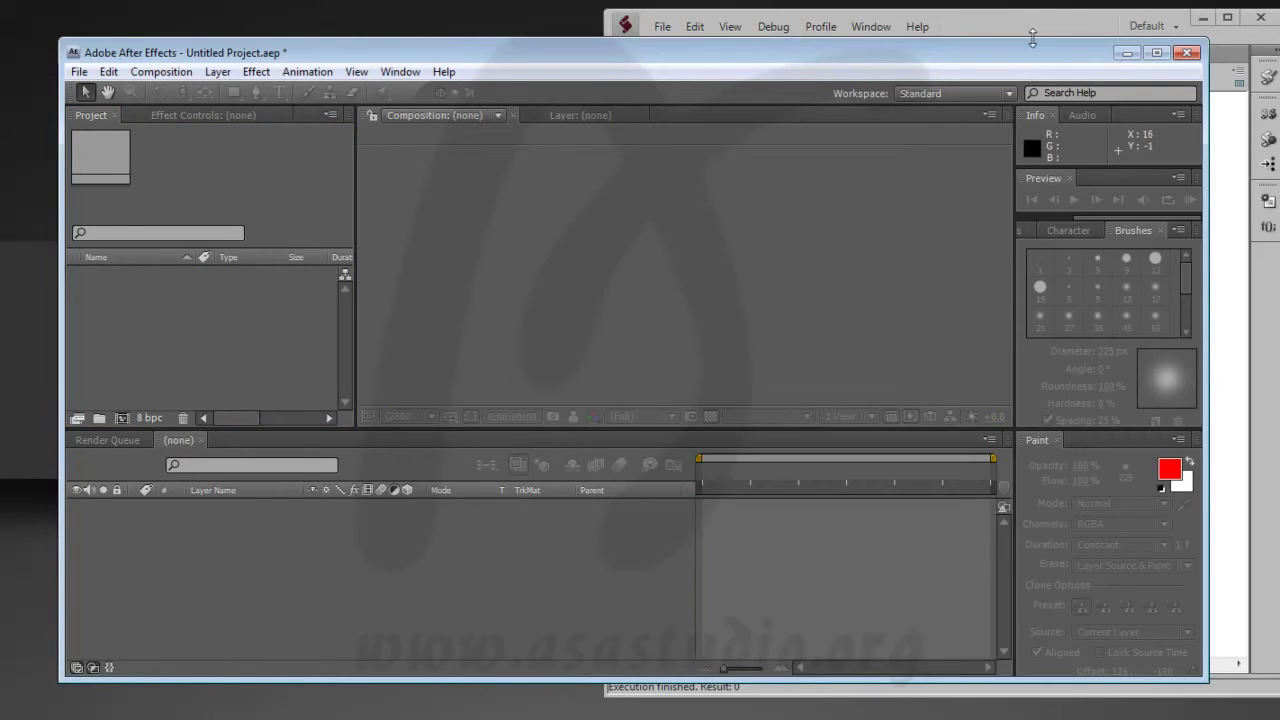
pyautogui.click(1045, 20)
pyautogui.click(1087, 77)
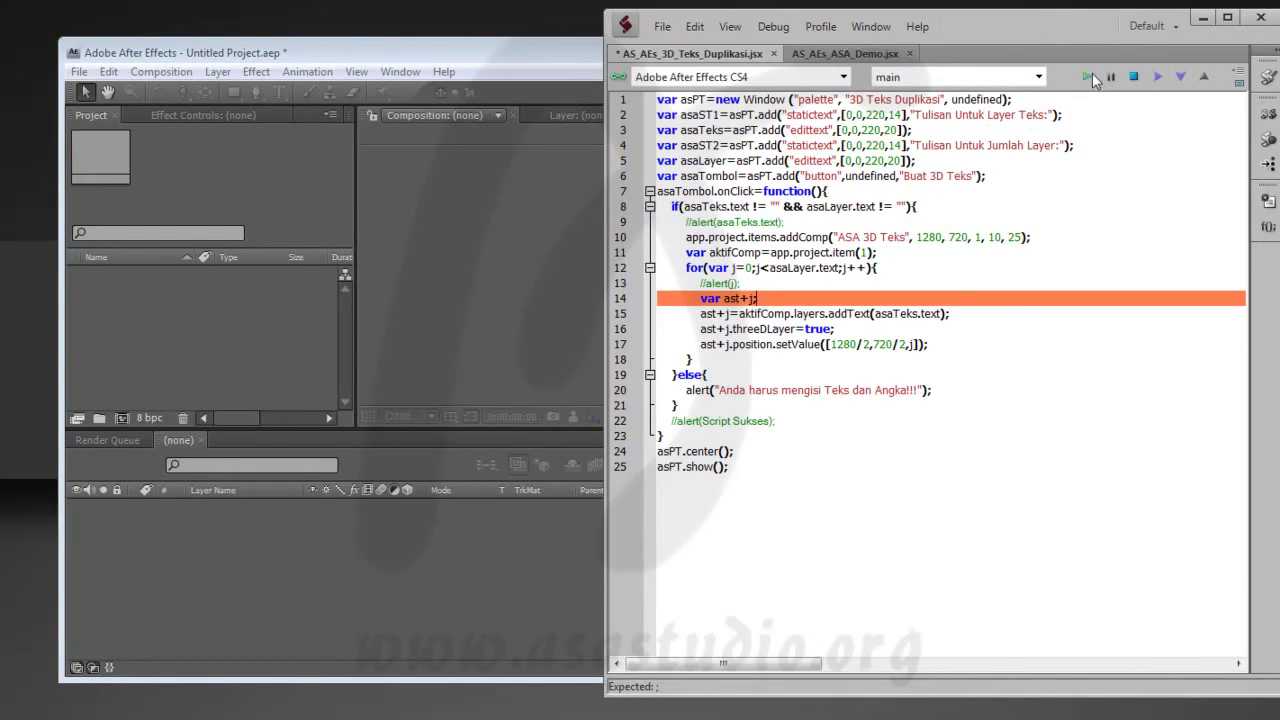
pyautogui.click(1133, 77)
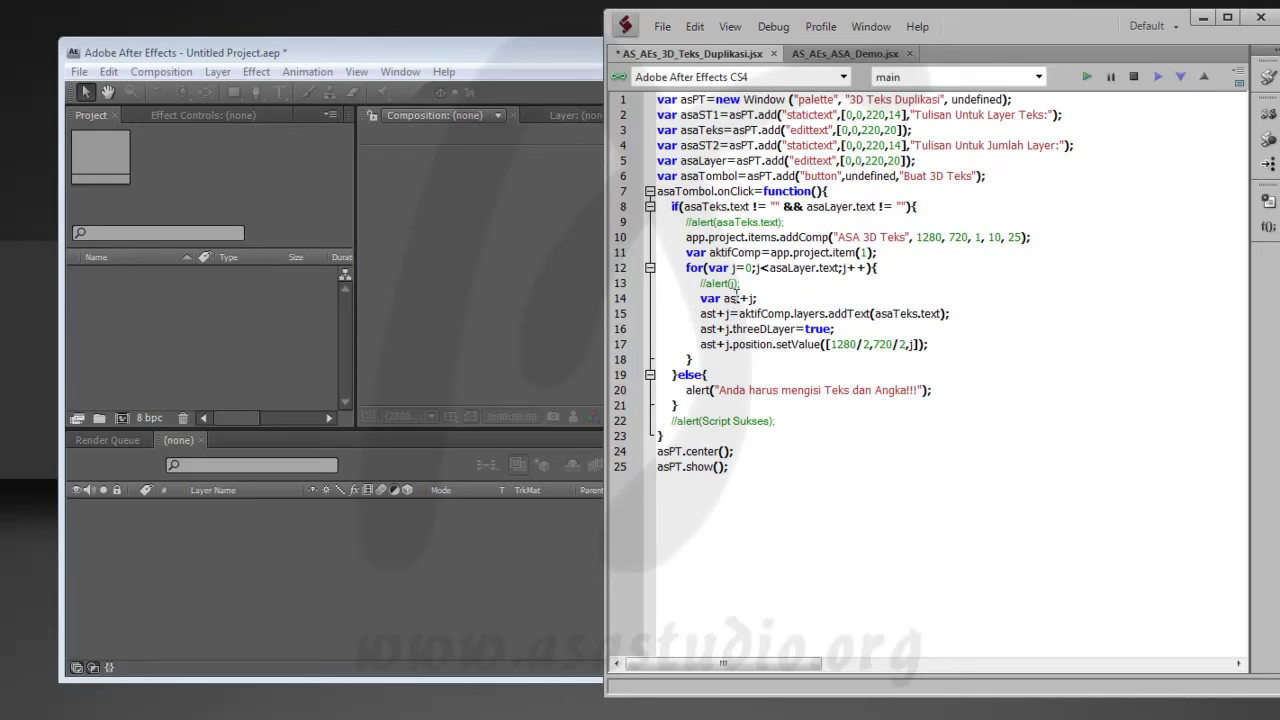
# - Remove the 'ast+' prefix from the loop lines so they use plain j
pyautogui.doubleClick(744, 298)
pyautogui.press('BackSpace')
pyautogui.moveTo(700, 314)
pyautogui.mouseDown()
pyautogui.moveTo(726, 314)
pyautogui.moveTo(726, 344)
pyautogui.mouseUp()
pyautogui.press('BackSpace')
pyautogui.press('BackSpace')
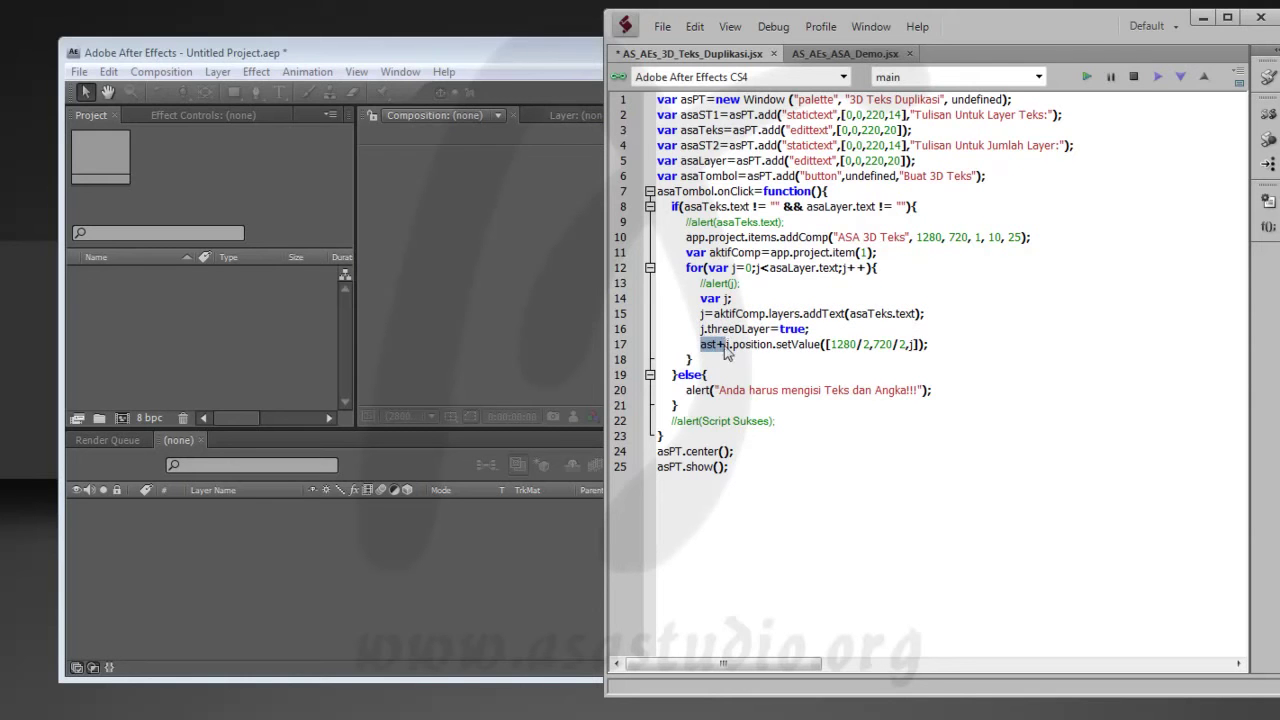
pyautogui.press('BackSpace')
# - Run the script and build a comp from the palette with text 'asa studio' and 5 layers
pyautogui.click(1086, 76)
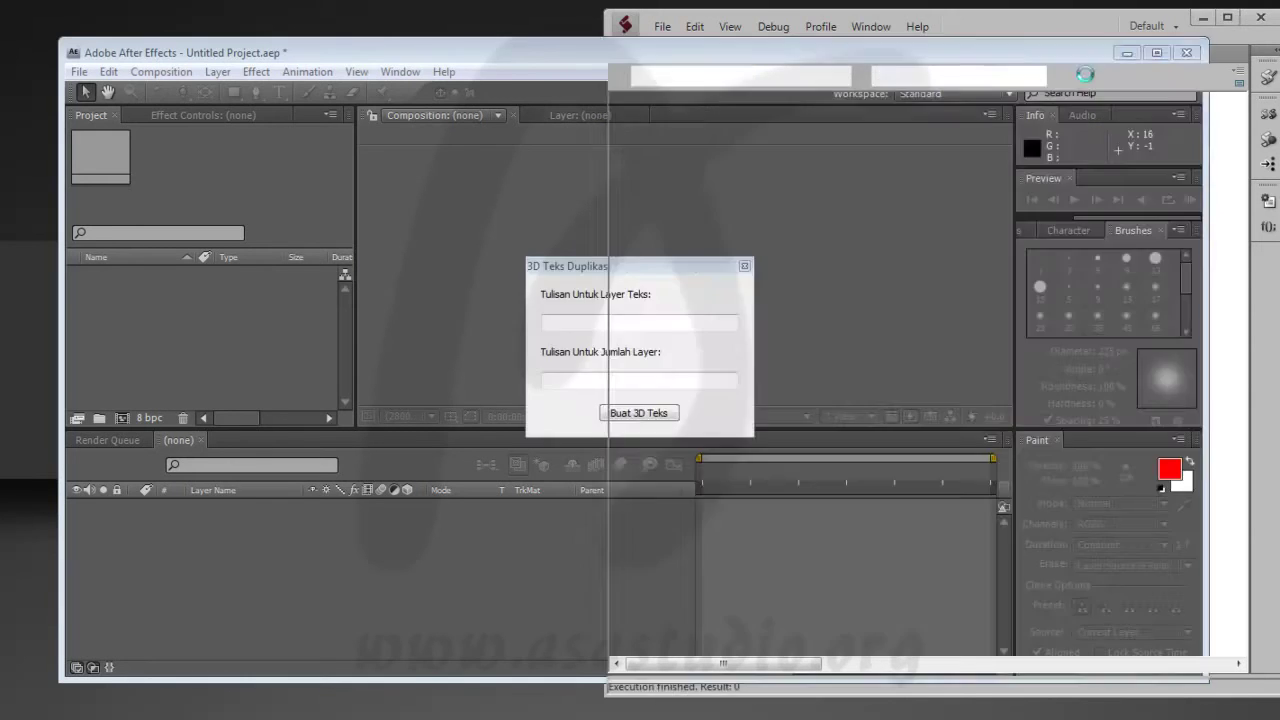
pyautogui.moveTo(610, 267); pyautogui.dragTo(273, 269)
pyautogui.click(271, 321)
pyautogui.write('asa studi')
pyautogui.click(271, 383)
pyautogui.write('5')
pyautogui.click(302, 416)
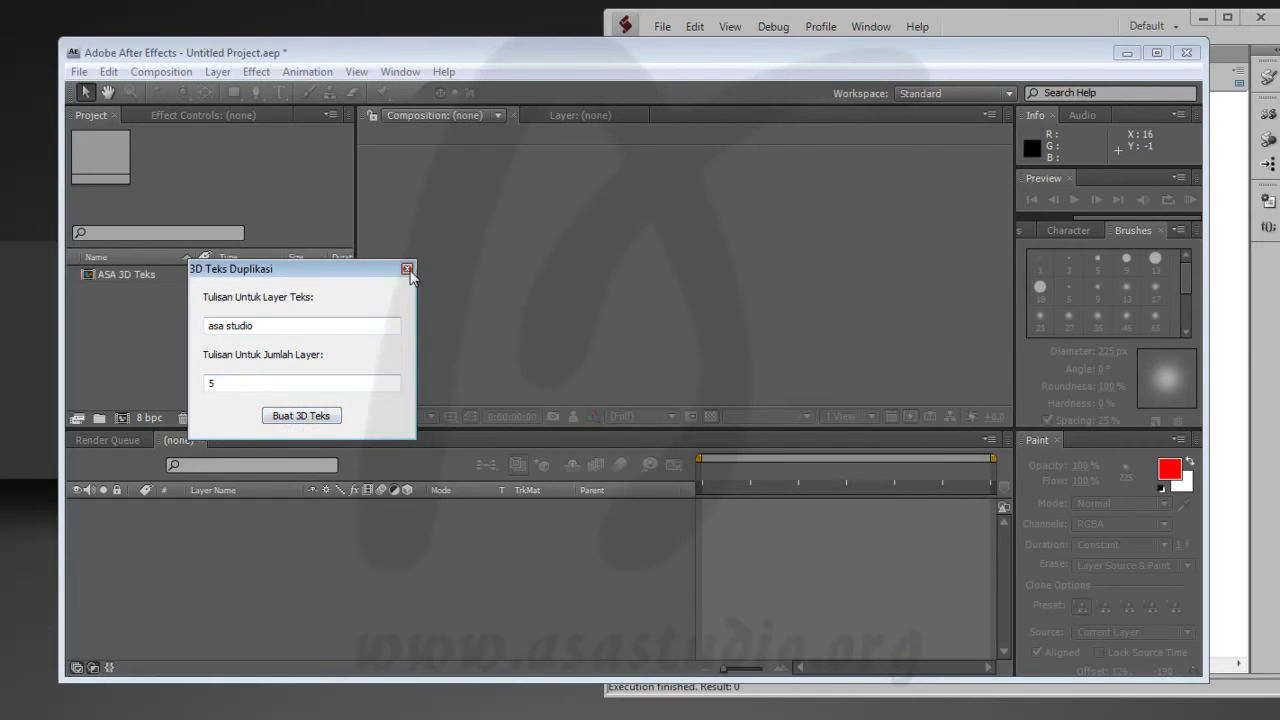
# - Open the new ASA 3D Teks comp and check its single layer's Position (640, 360, 0)
pyautogui.click(407, 269)
pyautogui.doubleClick(143, 280)
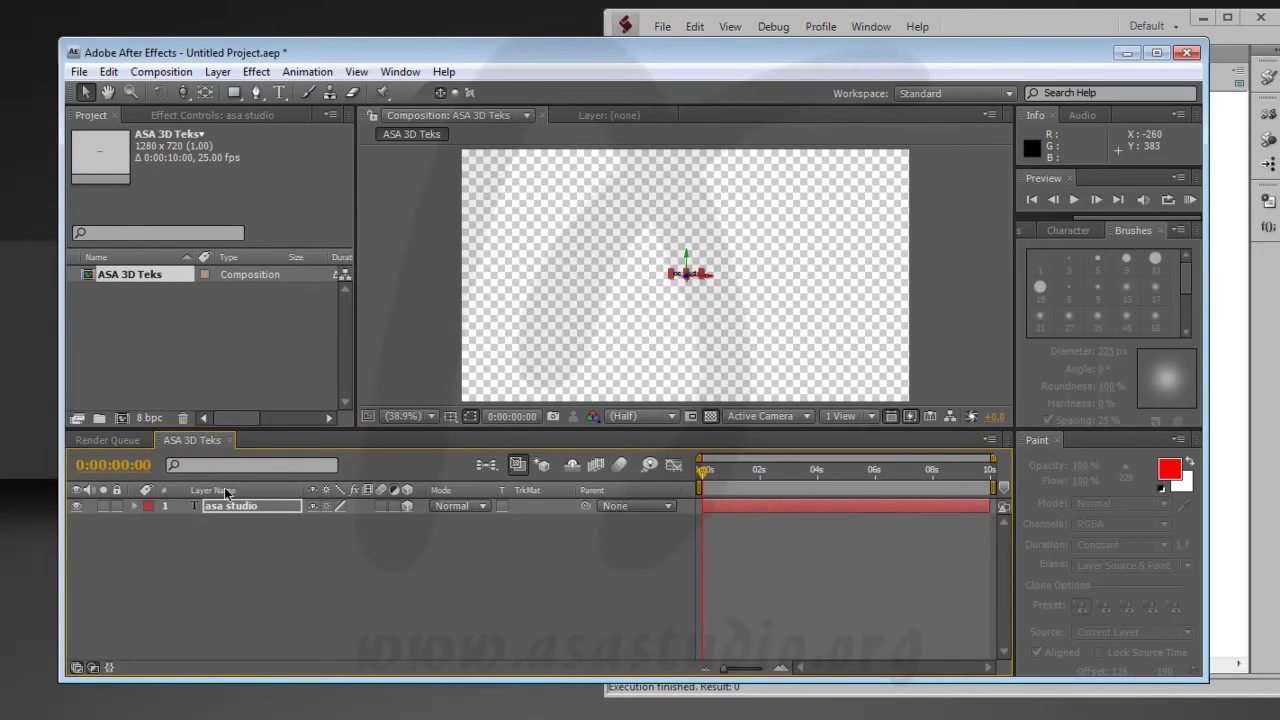
pyautogui.click(1003, 28)
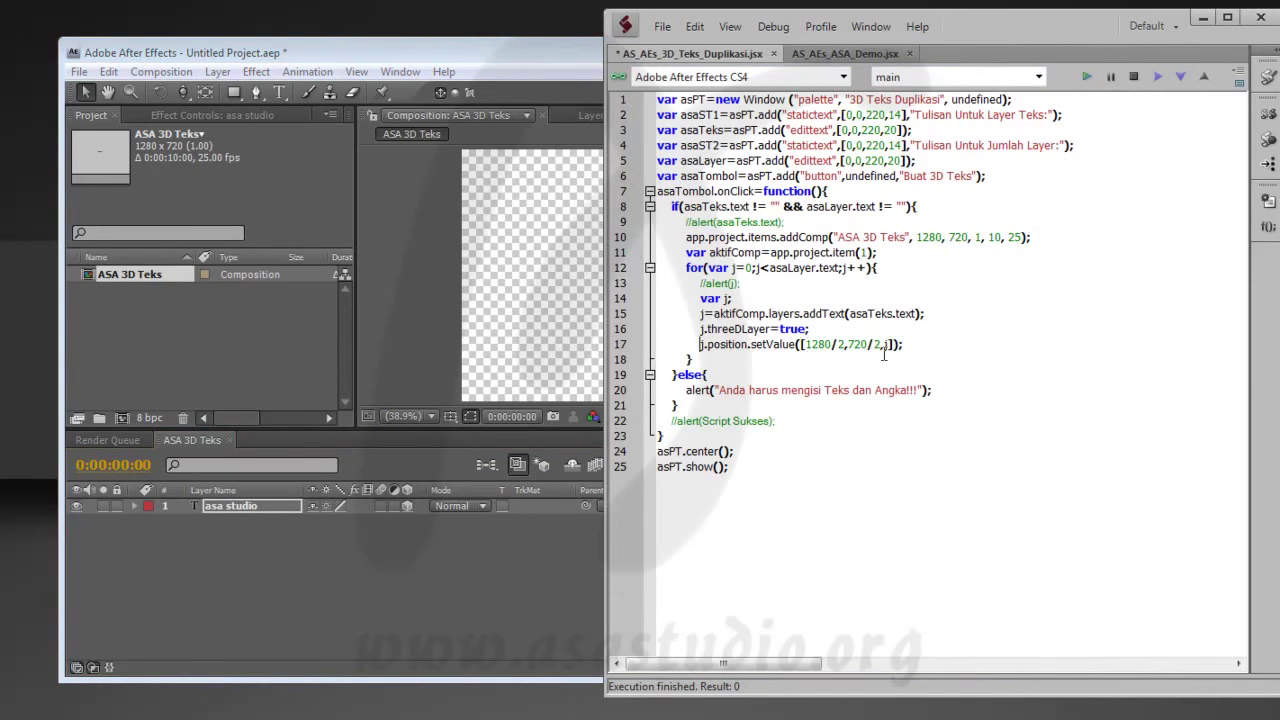
pyautogui.click(253, 508)
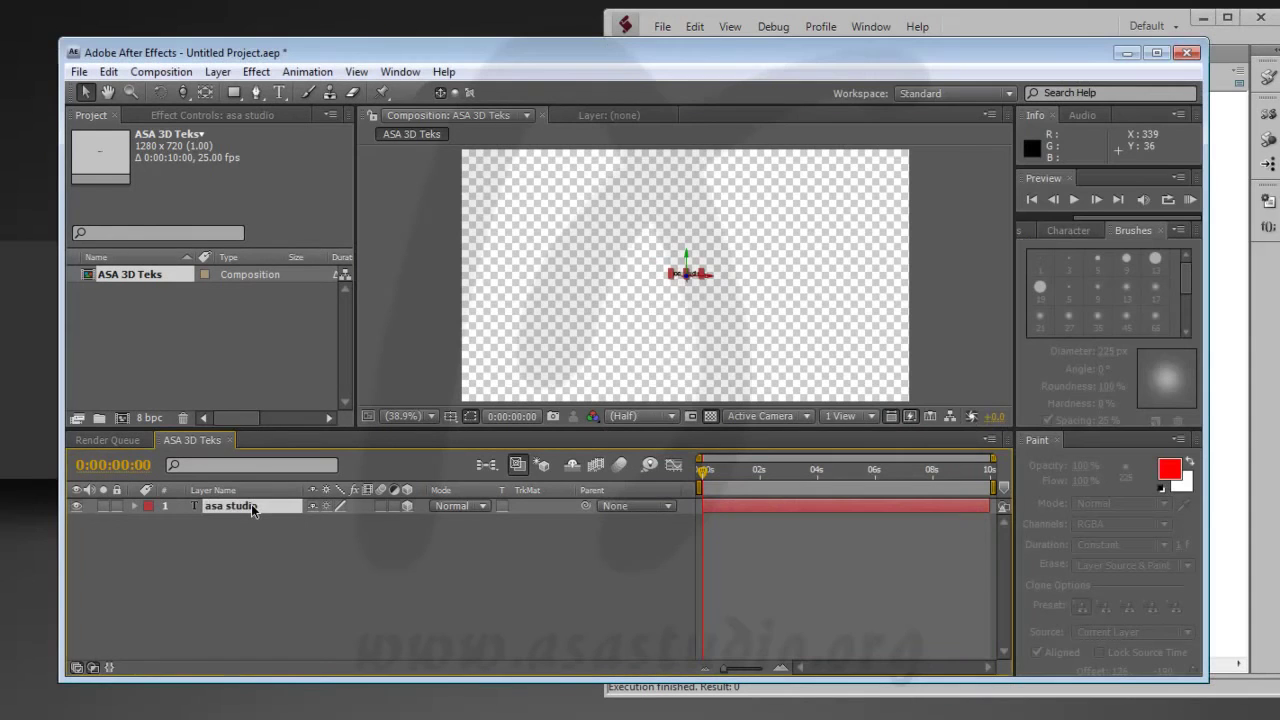
pyautogui.press('p')
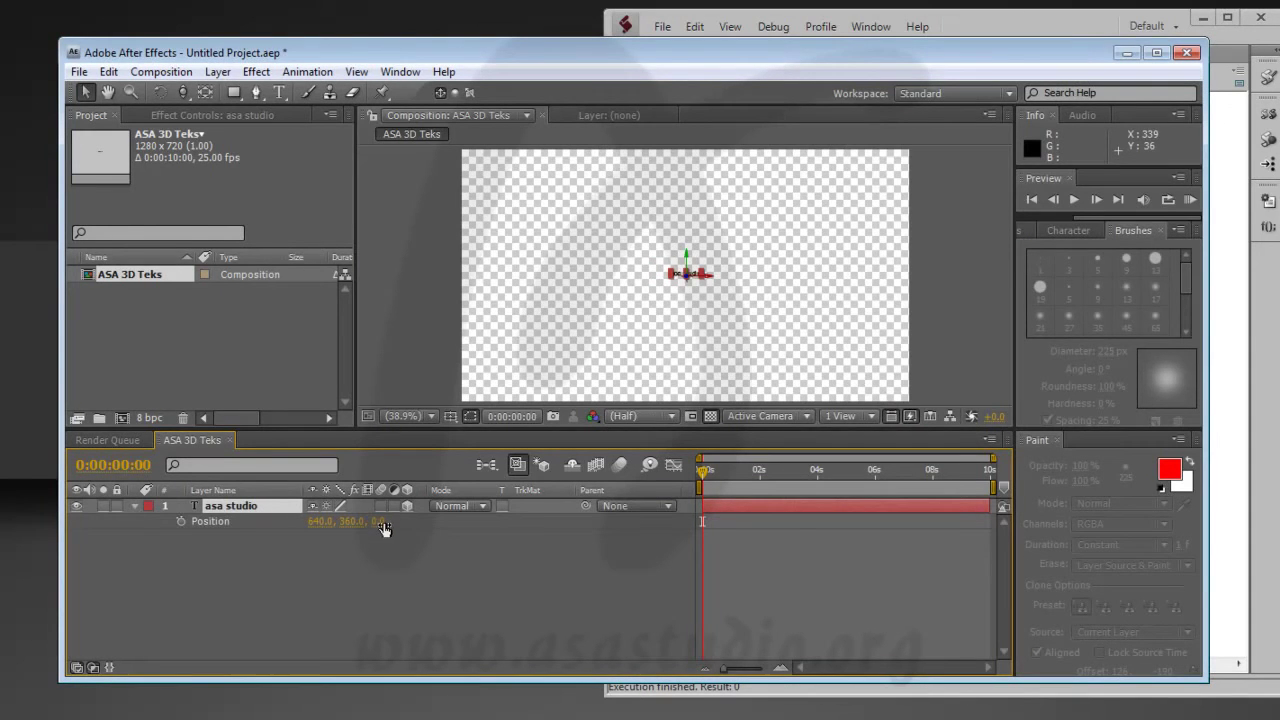
pyautogui.click(915, 341)
pyautogui.hotkey('shift', 'Up')
pyautogui.hotkey('ctrl', 'c')
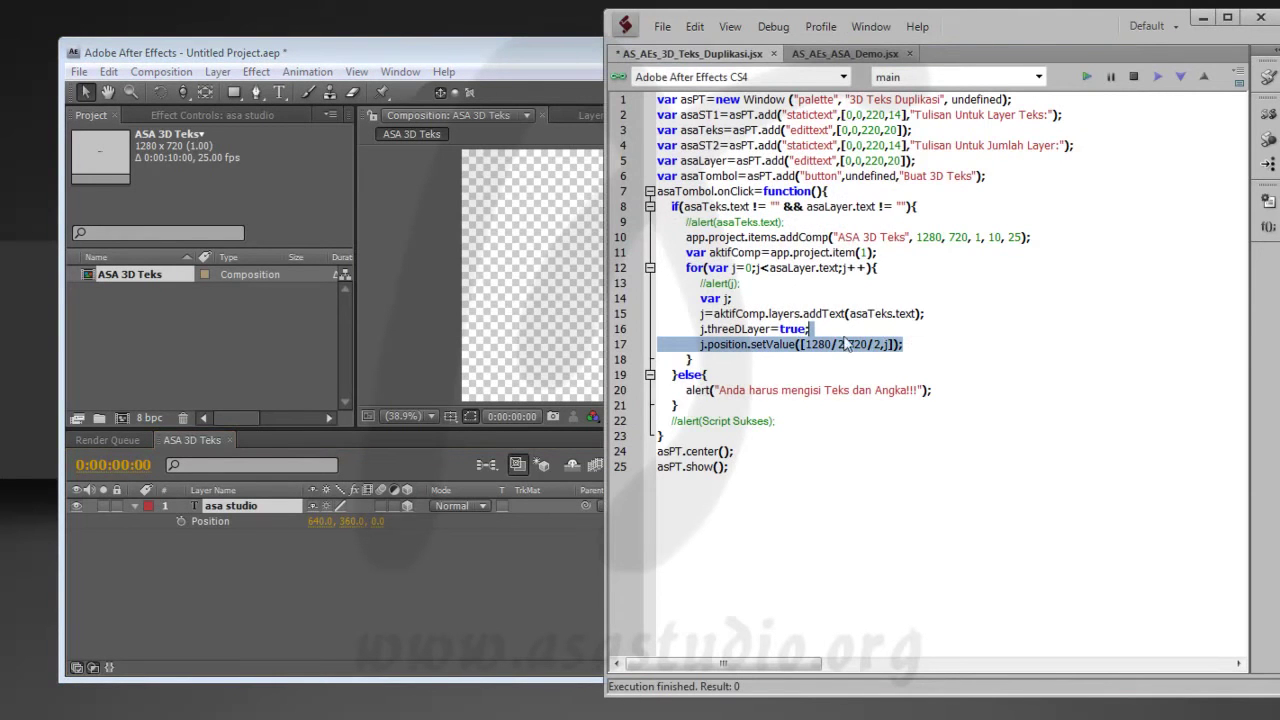
# - Duplicate line 17 and change the copy's property from position to scale
pyautogui.click(835, 329)
pyautogui.hotkey('ctrl', 'v')
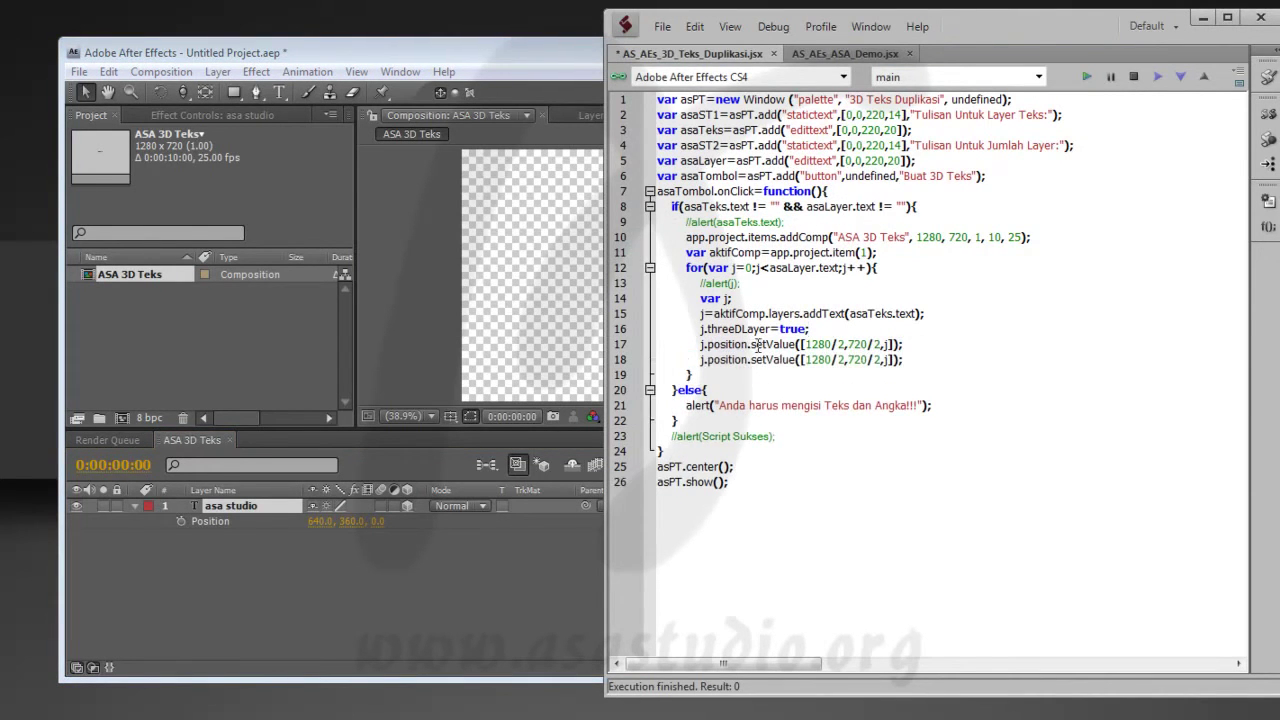
pyautogui.click(737, 347)
pyautogui.press('Right')
pyautogui.hotkey('shift', 'Left')
pyautogui.hotkey('shift', 'Left')
pyautogui.hotkey('shift', 'Left')
pyautogui.hotkey('shift', 'Left')
pyautogui.hotkey('shift', 'Left')
pyautogui.hotkey('shift', 'Left')
pyautogui.hotkey('shift', 'Left')
pyautogui.hotkey('shift', 'Left')
pyautogui.write('sc')
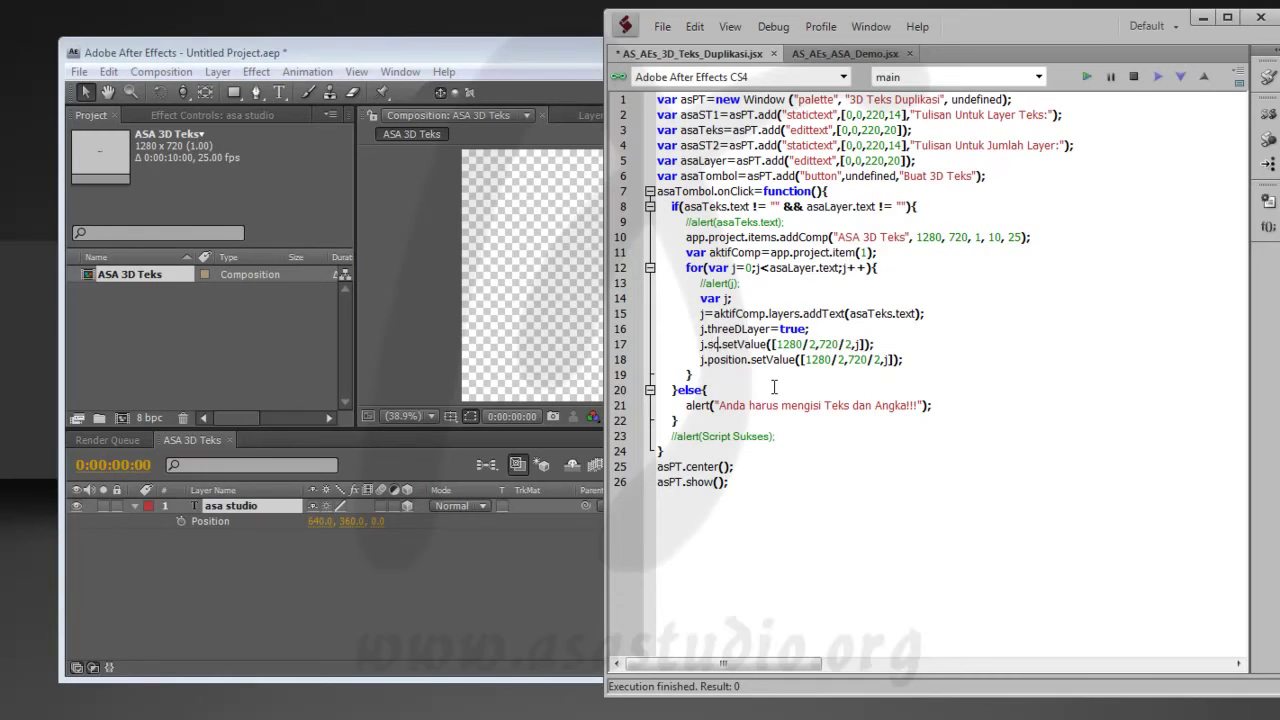
pyautogui.write('ale')
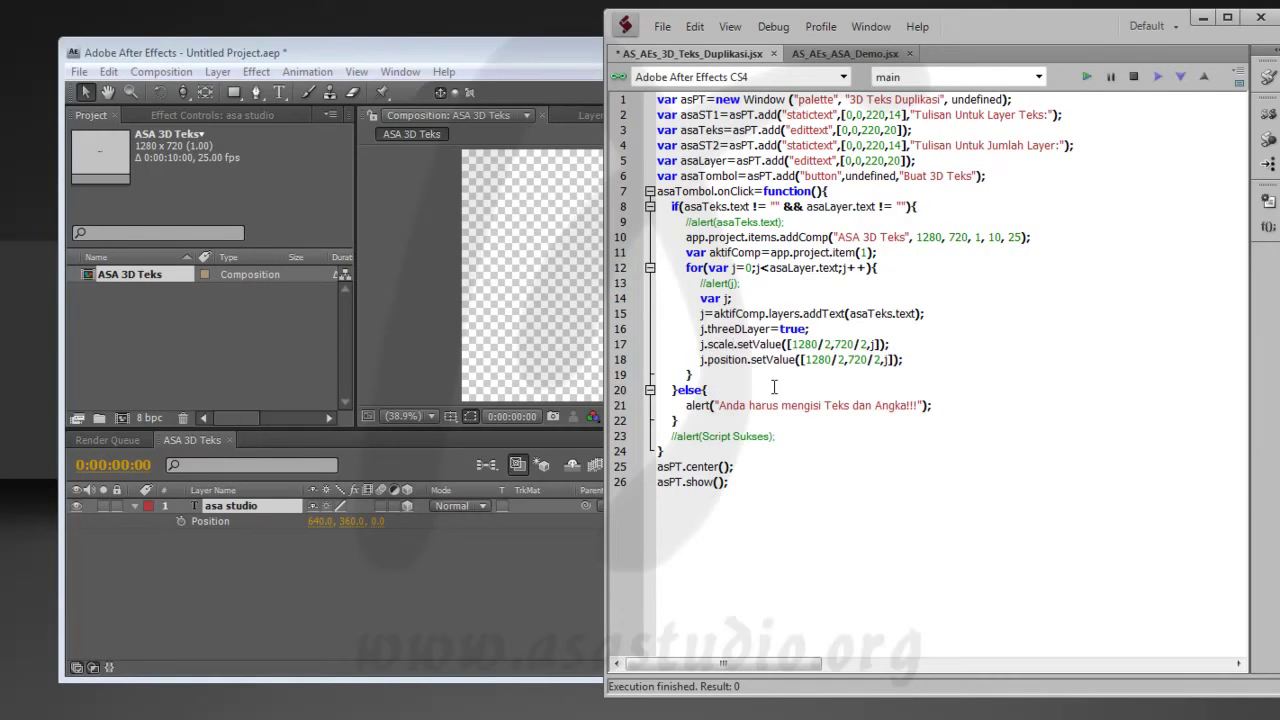
# - Change the scale line's values to [500,500,100]
pyautogui.press('Right')
pyautogui.press('Right')
pyautogui.hotkey('shift', 'Right')
pyautogui.hotkey('shift', 'Right')
pyautogui.hotkey('shift', 'Right')
pyautogui.hotkey('shift', 'Right')
pyautogui.hotkey('shift', 'Right')
pyautogui.write('500')
pyautogui.hotkey('shift', 'Right')
pyautogui.hotkey('shift', 'Right')
pyautogui.hotkey('shift', 'Right')
pyautogui.hotkey('shift', 'Right')
pyautogui.hotkey('shift', 'Right')
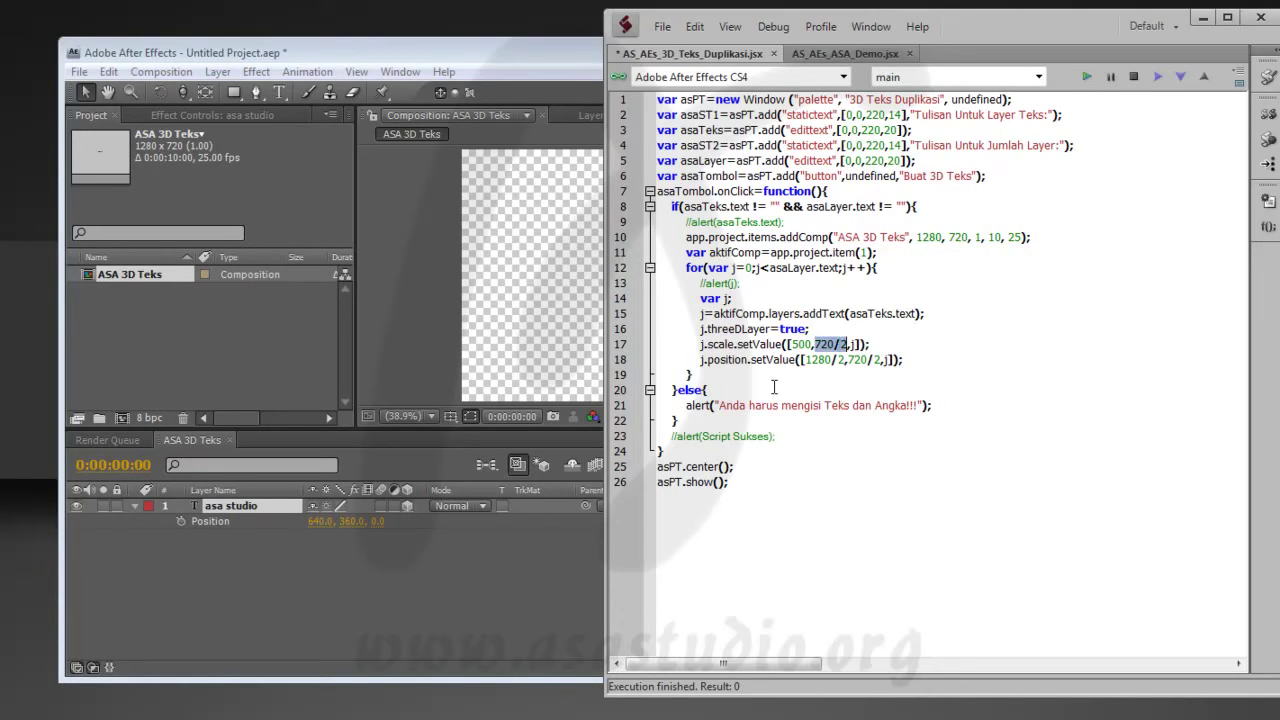
pyautogui.write('500')
pyautogui.hotkey('shift', 'Right')
pyautogui.write('100')
pyautogui.click(131, 279)
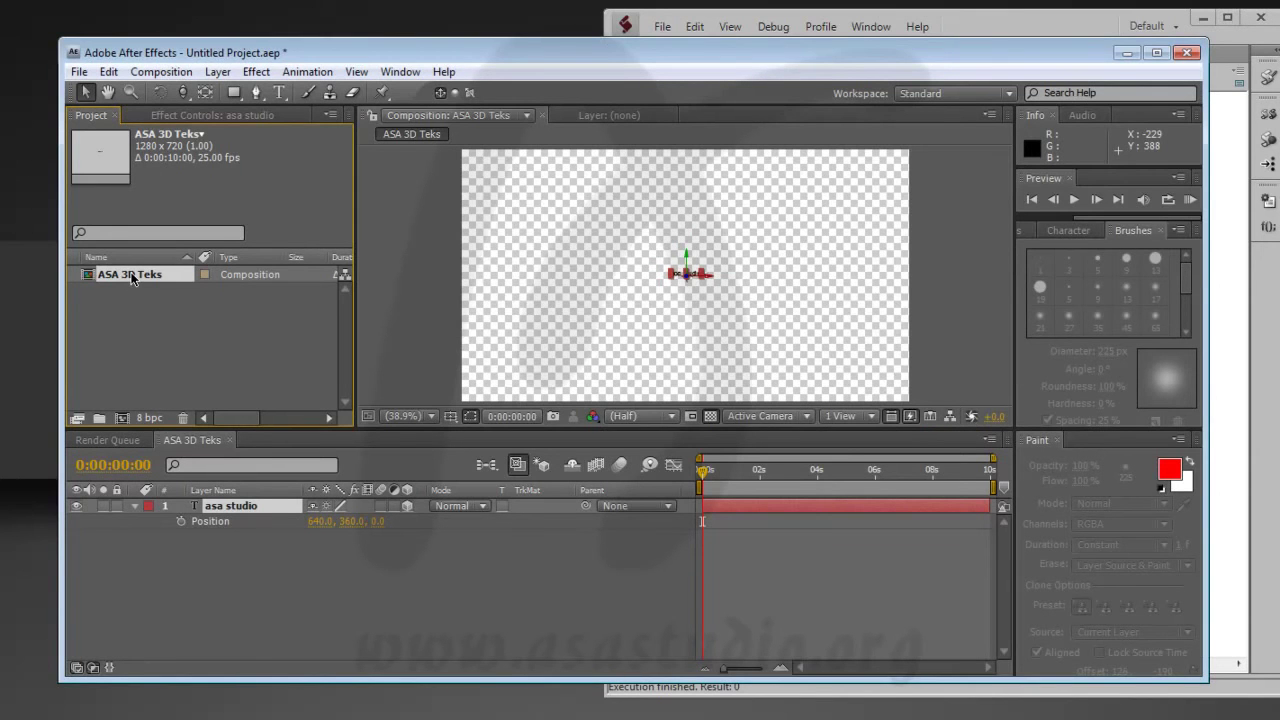
# - Delete the ASA 3D Teks composition from the project
pyautogui.press('Delete')
pyautogui.click(783, 418)
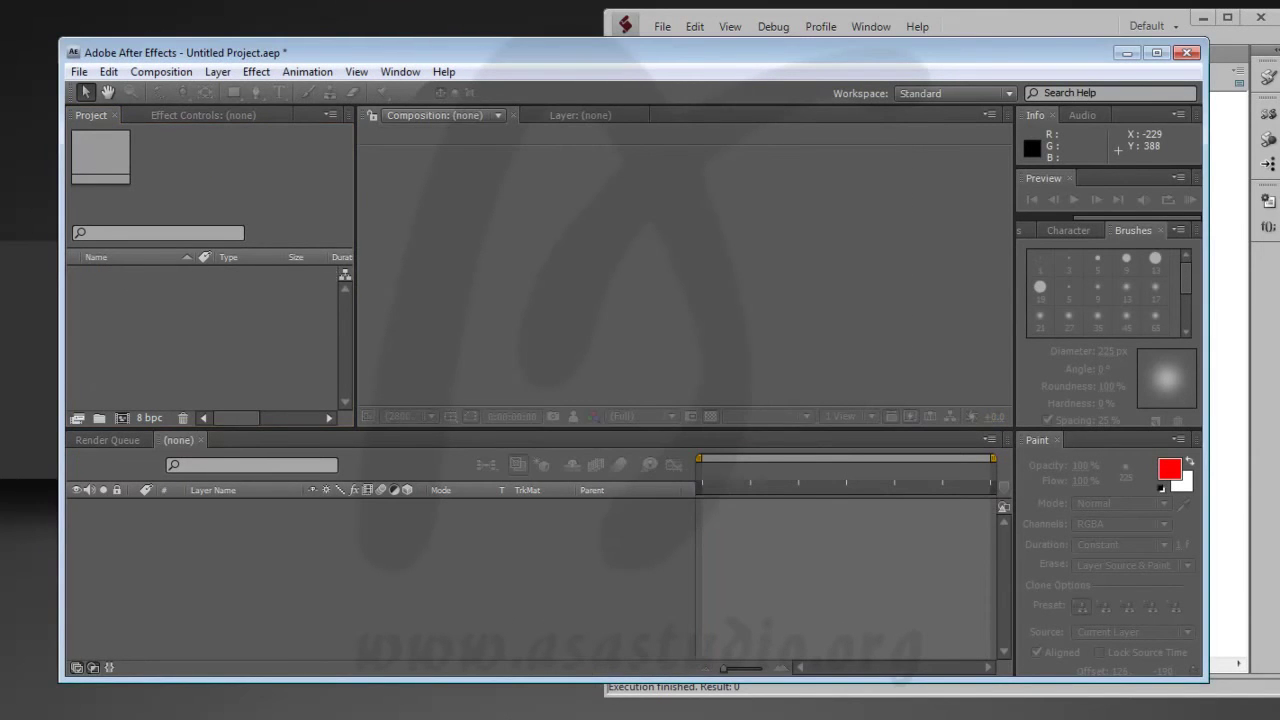
pyautogui.hotkey('alt', 'Tab')
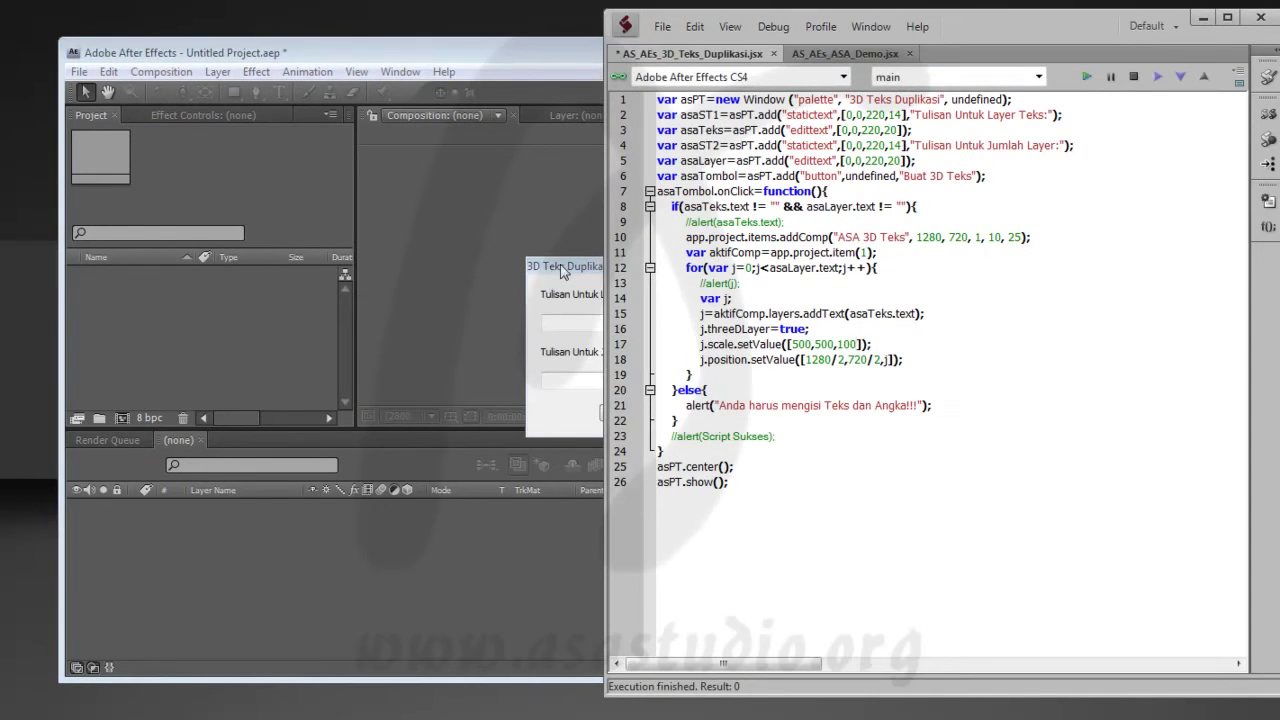
# - Rerun the script with layer text 'asastuidio' and a count of 6
pyautogui.click(565, 272)
pyautogui.moveTo(603, 274); pyautogui.dragTo(286, 284)
pyautogui.write('asastu')
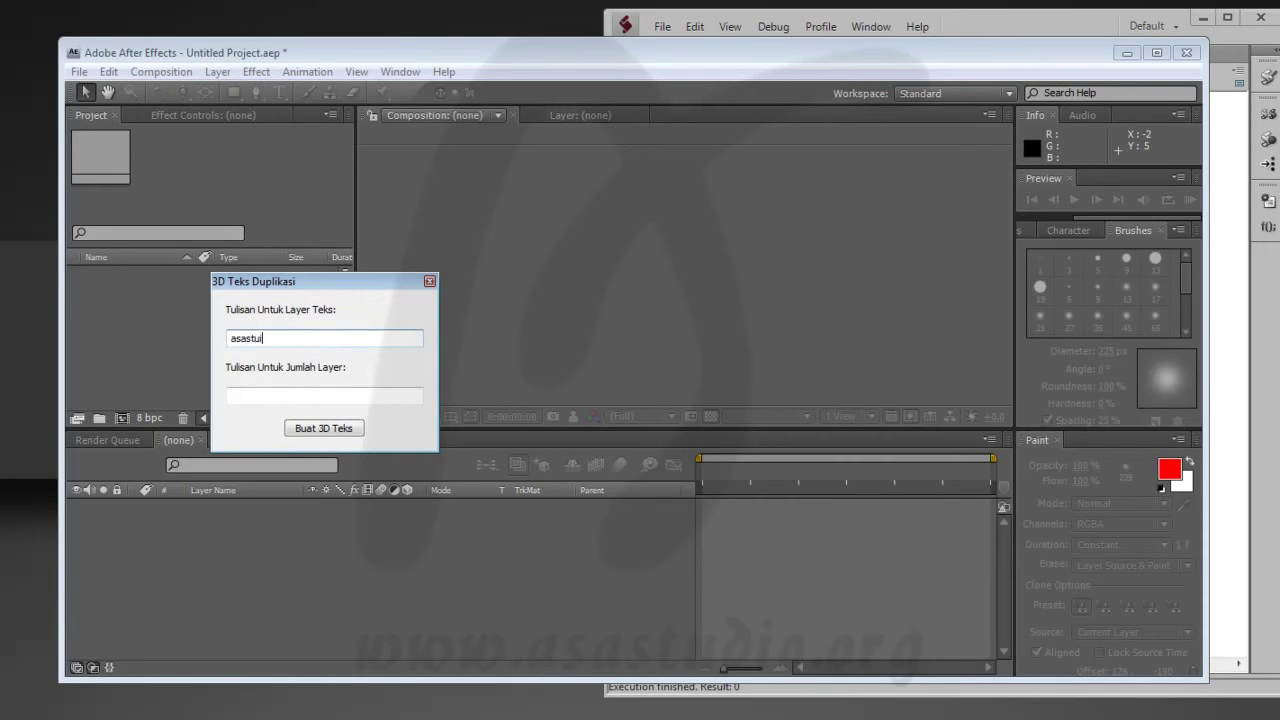
pyautogui.write('idio')
pyautogui.click(323, 394)
pyautogui.write('6')
pyautogui.click(320, 430)
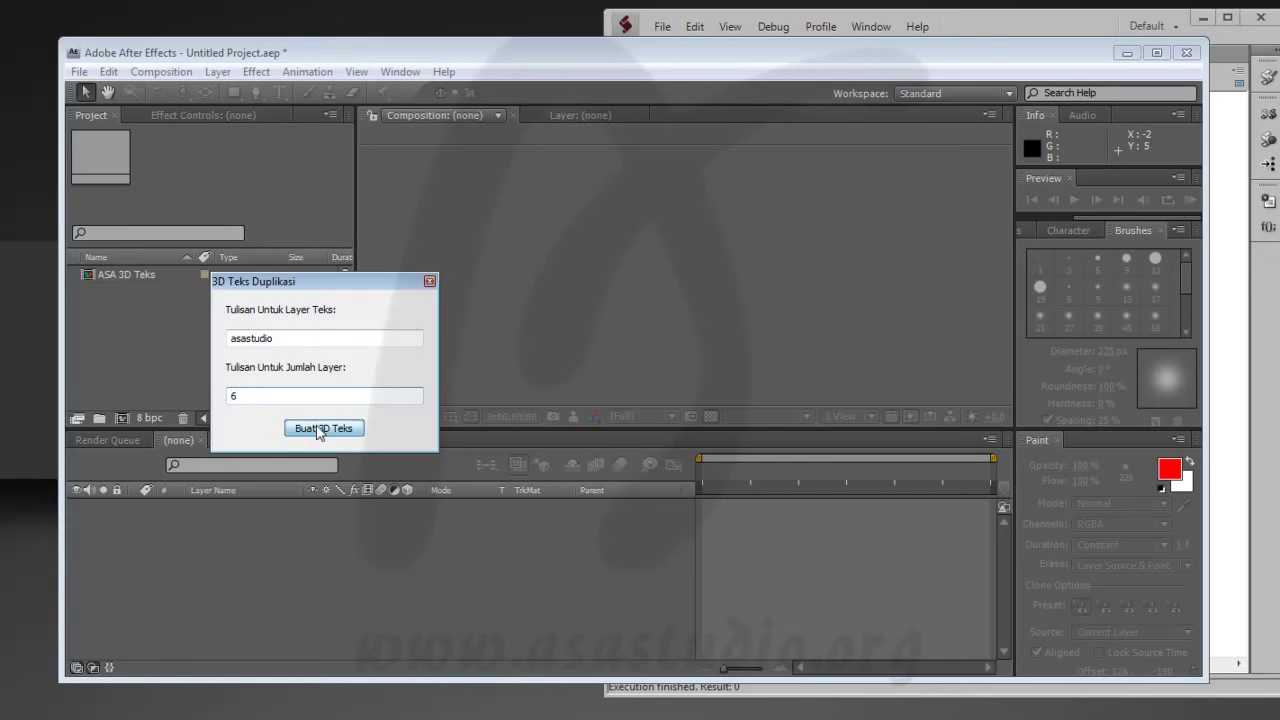
# - Check the new layer's Scale and Position, then make line 18's z value j+1
pyautogui.click(430, 283)
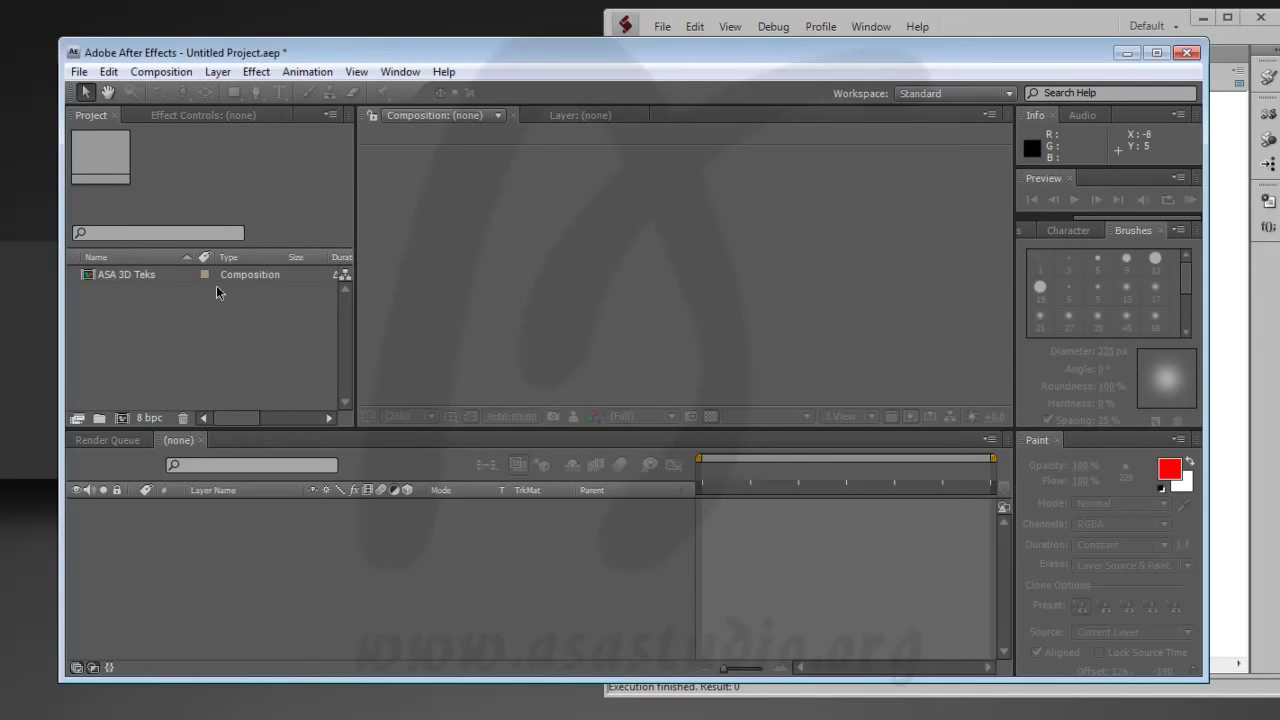
pyautogui.doubleClick(140, 274)
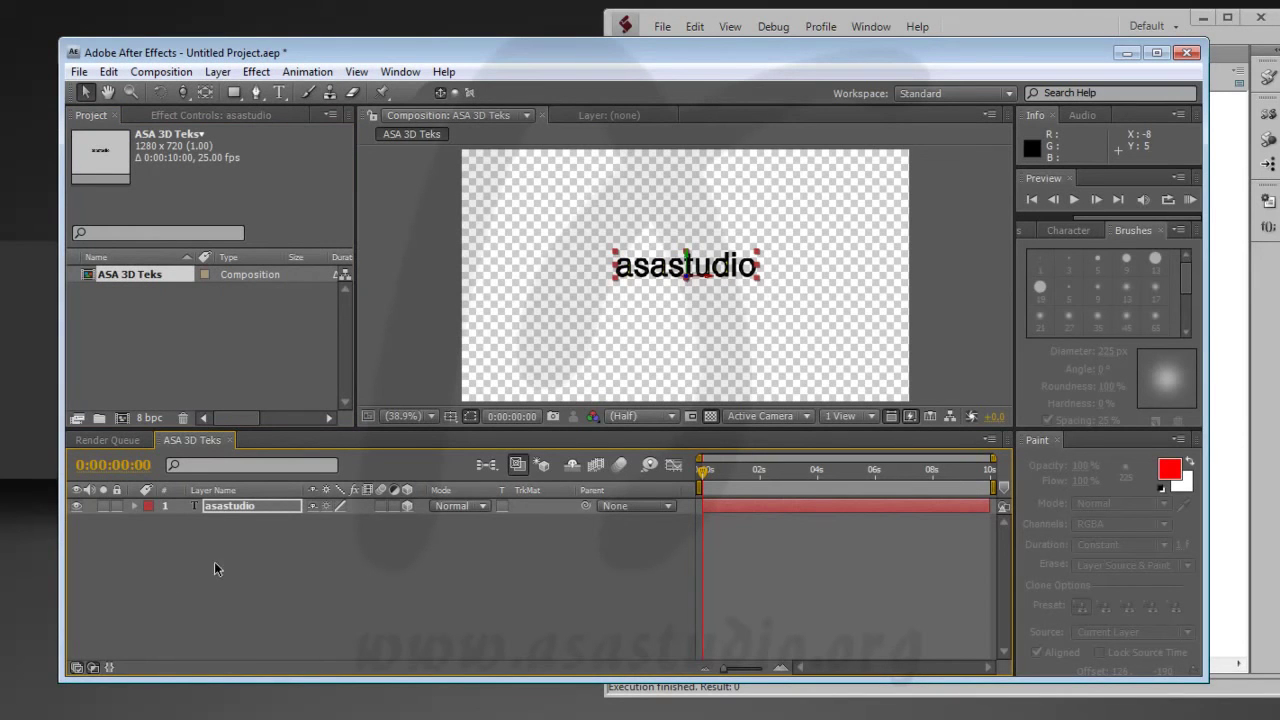
pyautogui.click(248, 507)
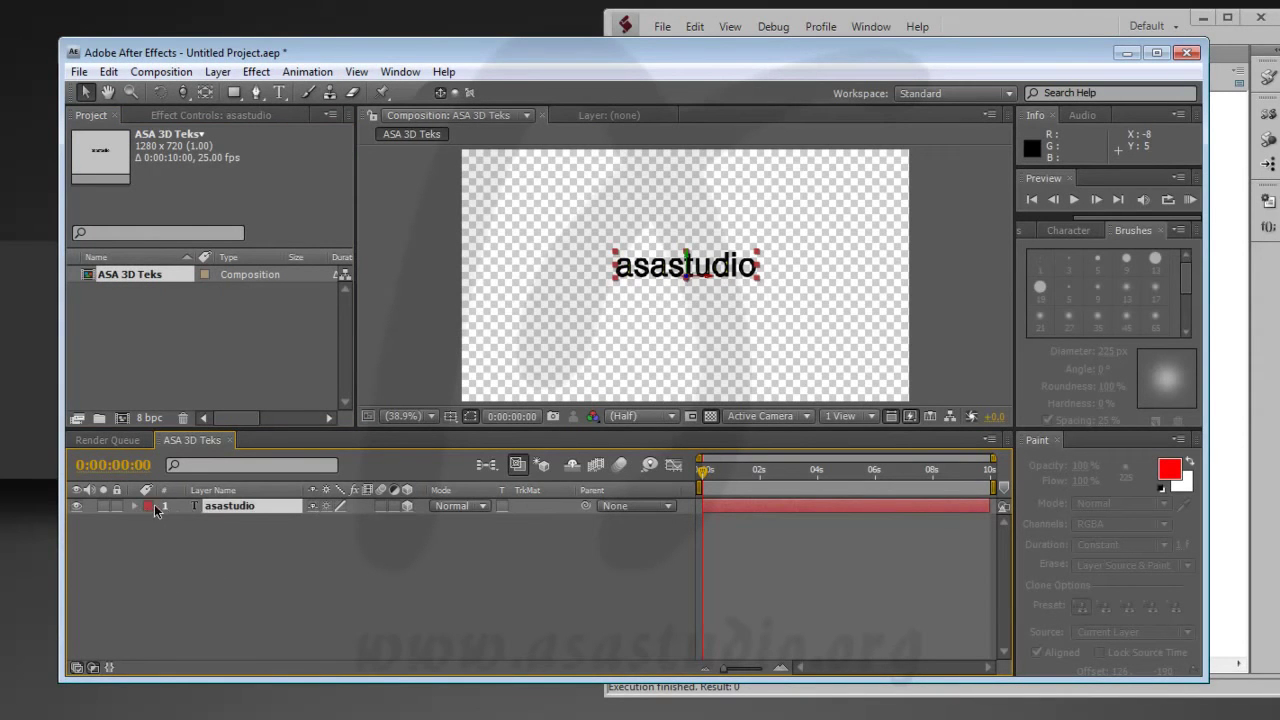
pyautogui.press('s')
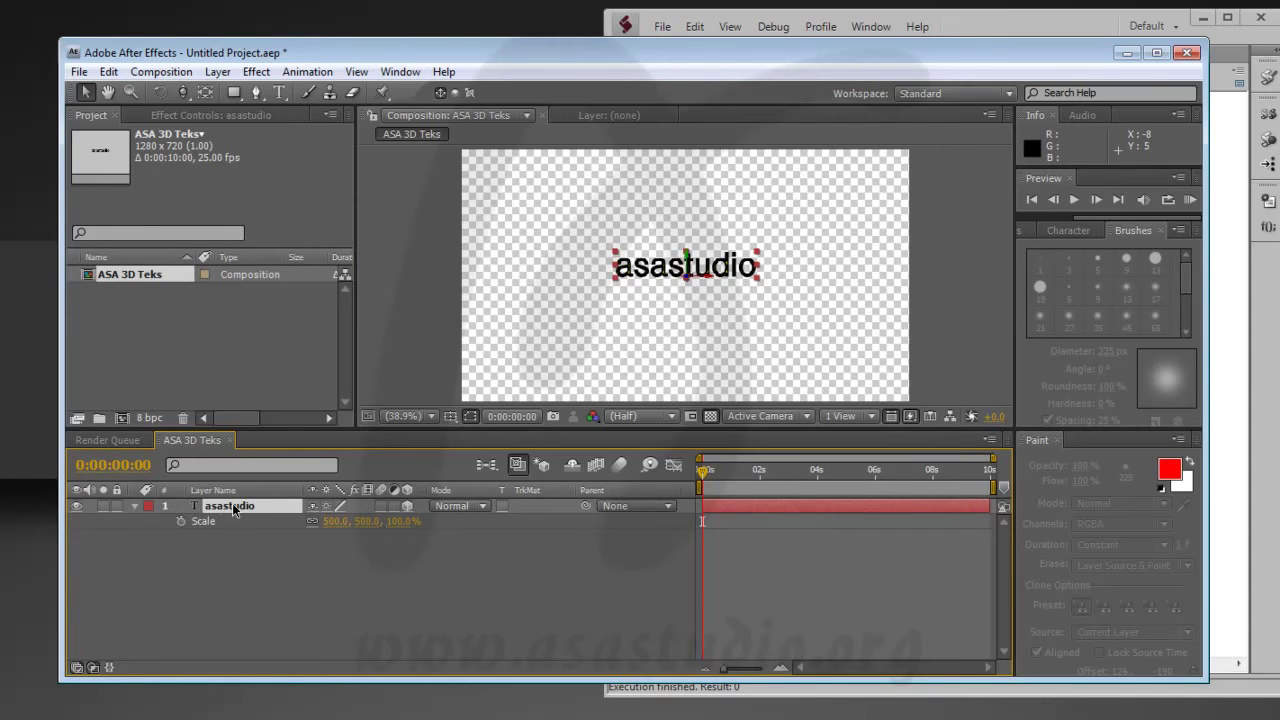
pyautogui.press('p')
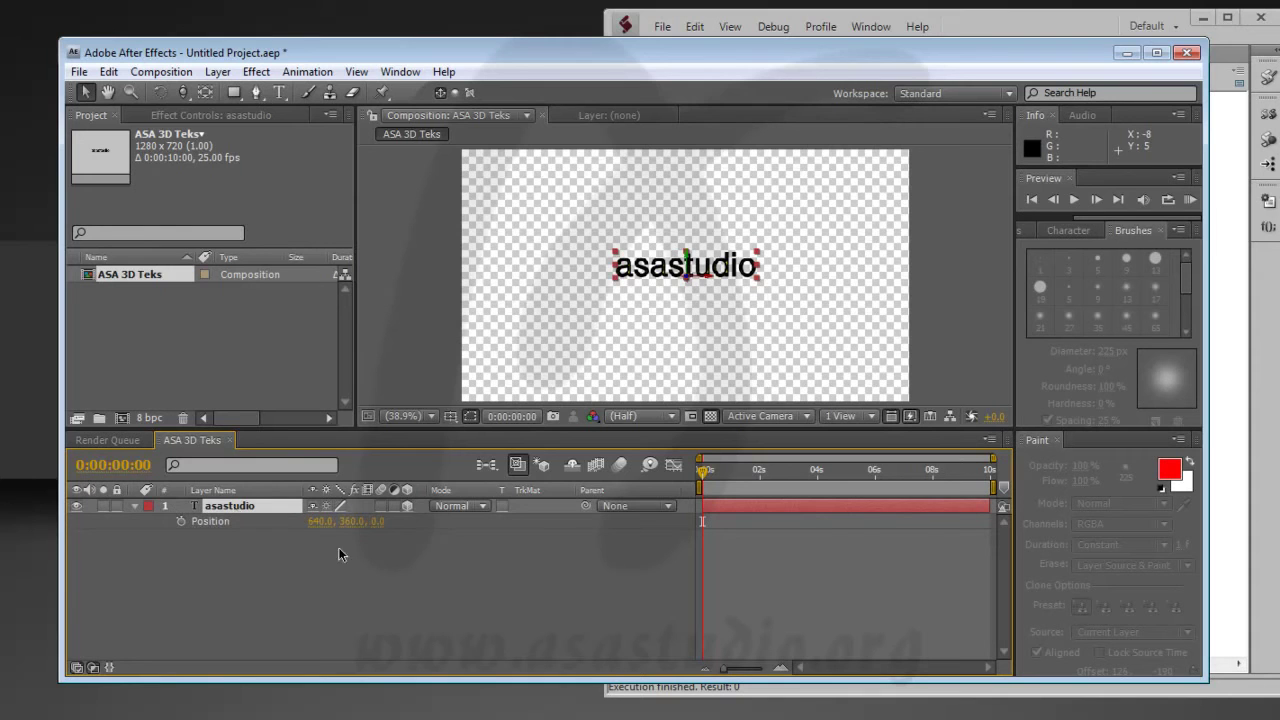
pyautogui.click(1079, 27)
pyautogui.write('+1')
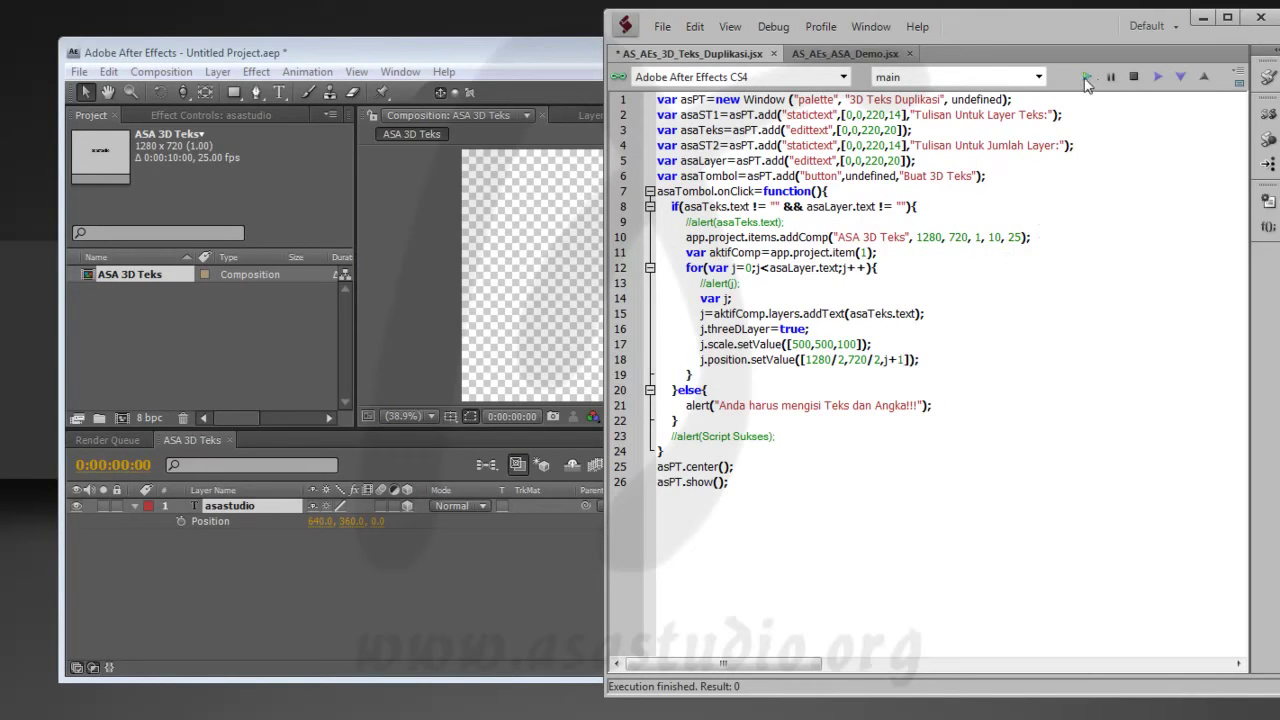
# - Rerun the script with layer text 'asa' and count 6, adding a second ASA 3D Teks comp
pyautogui.click(1087, 78)
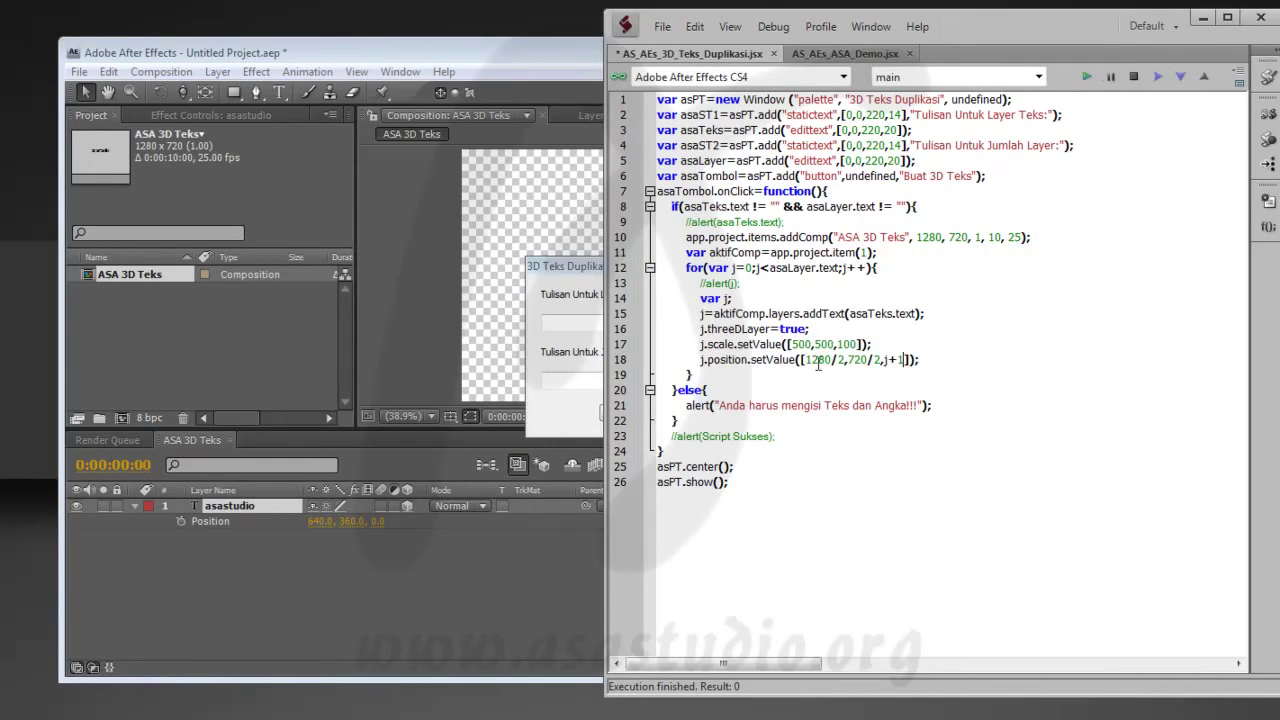
pyautogui.moveTo(600, 280); pyautogui.dragTo(463, 288)
pyautogui.click(449, 340)
pyautogui.write('asa')
pyautogui.click(480, 397)
pyautogui.write('6')
pyautogui.click(494, 430)
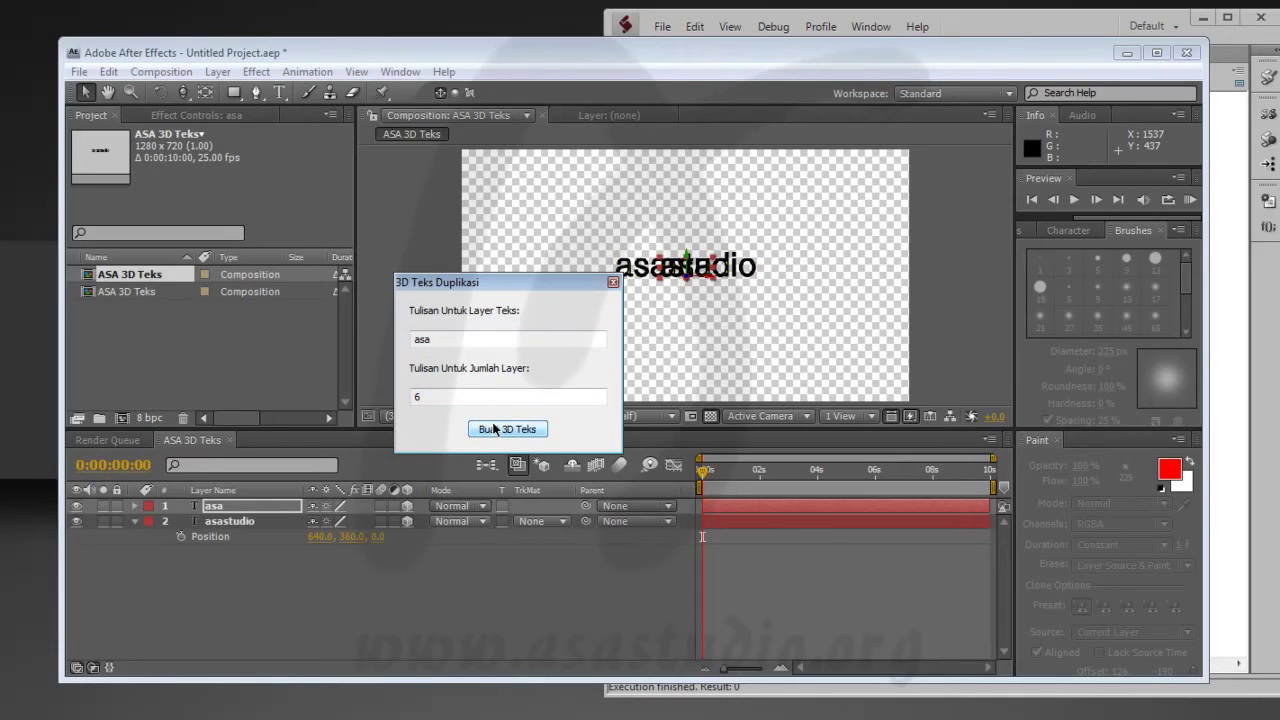
pyautogui.click(613, 282)
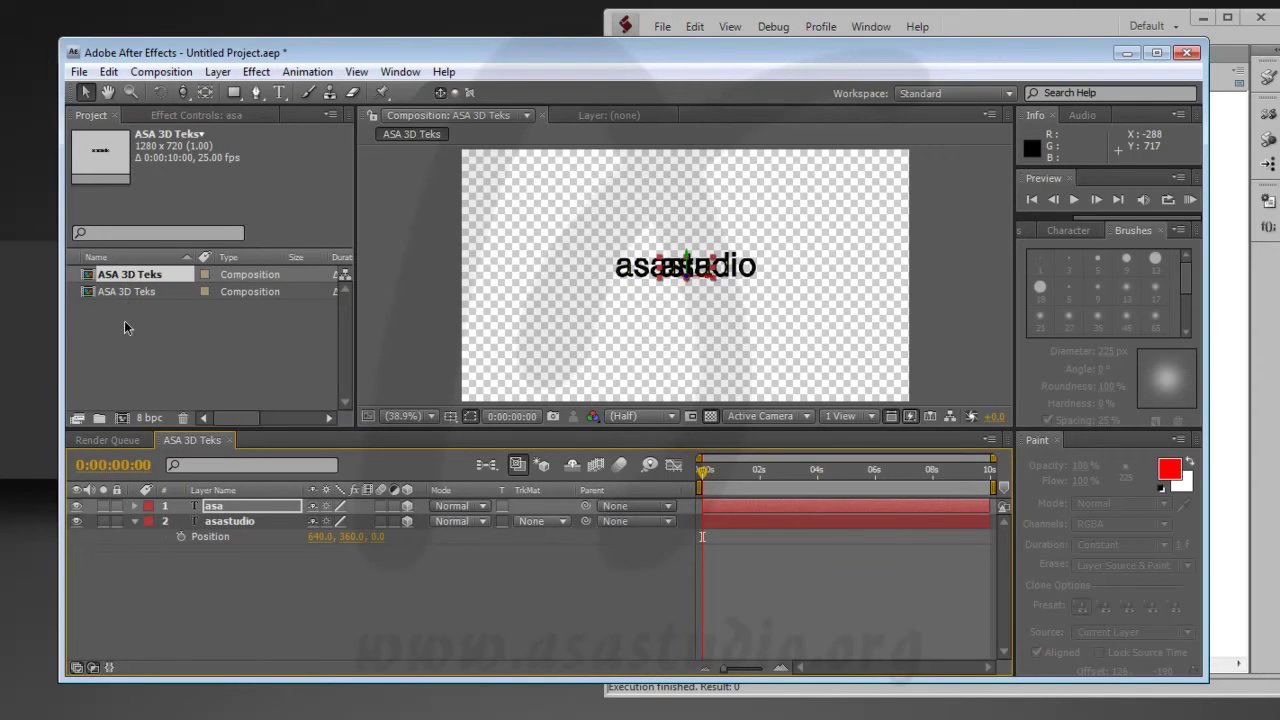
# - Open both ASA 3D Teks comps to compare their layers
pyautogui.click(117, 293)
pyautogui.doubleClick(117, 293)
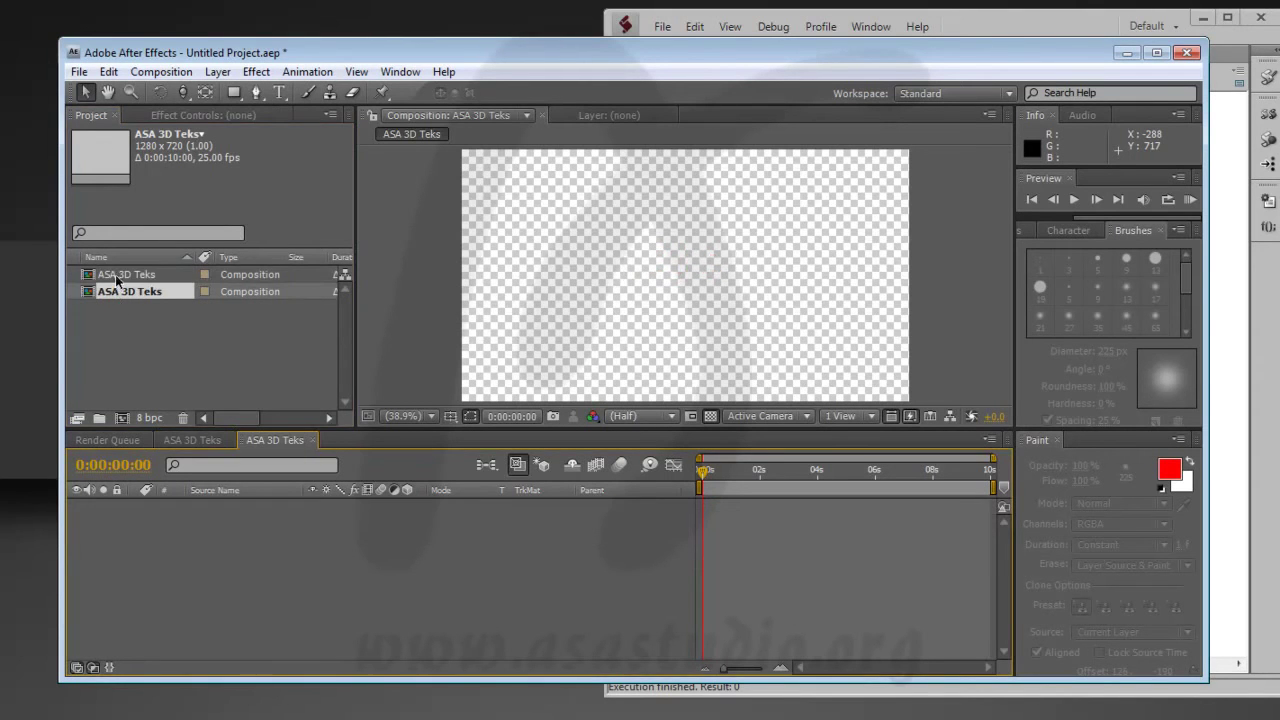
pyautogui.doubleClick(118, 276)
pyautogui.doubleClick(120, 292)
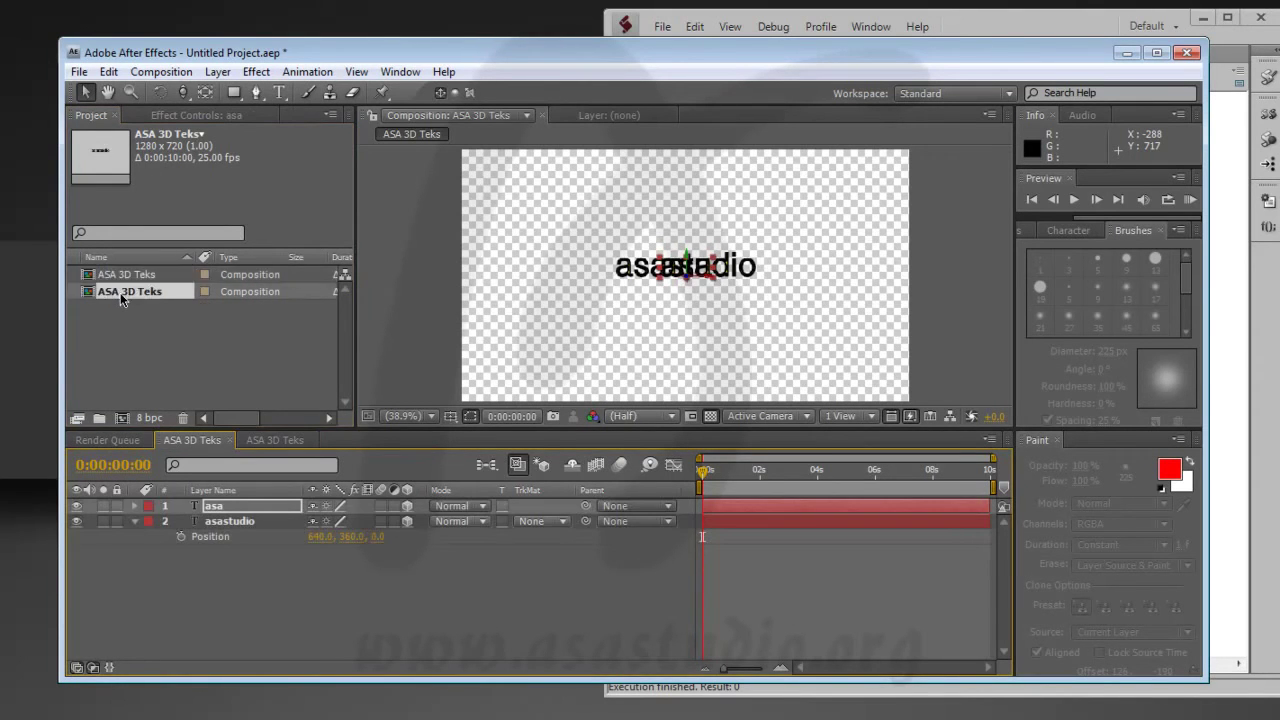
pyautogui.click(118, 276)
pyautogui.doubleClick(118, 276)
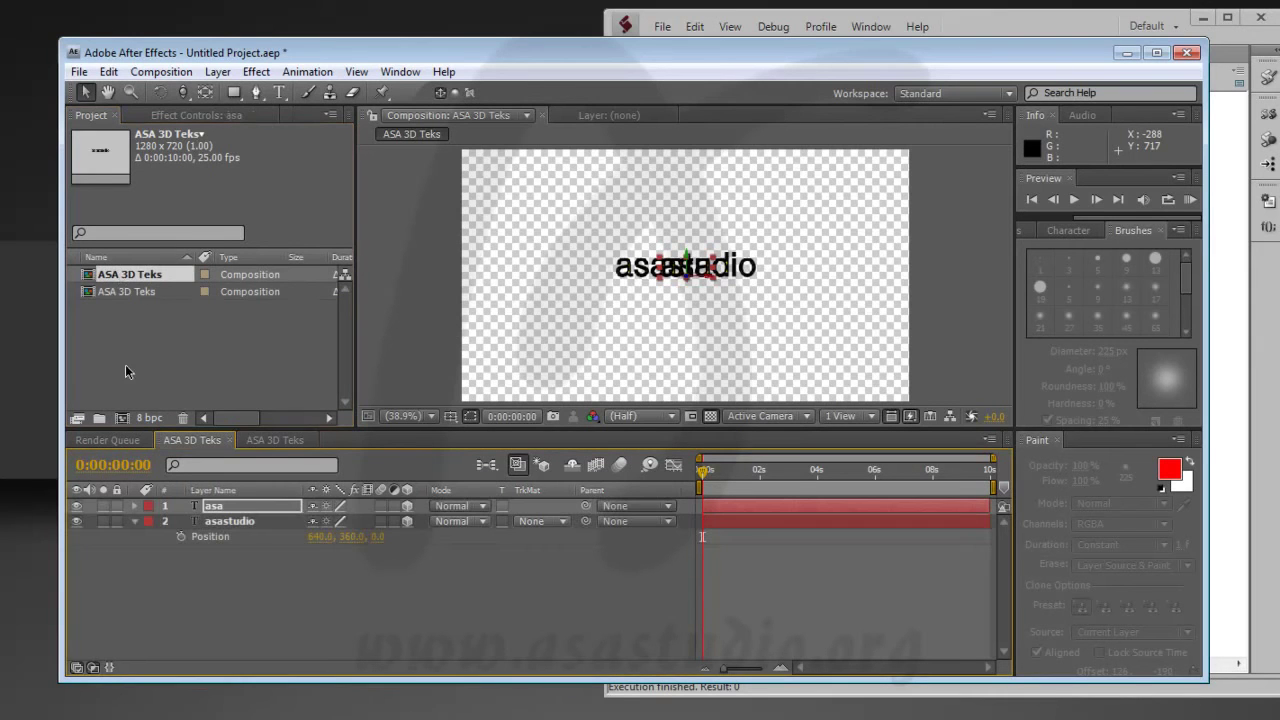
# - Select both ASA 3D Teks comps and delete them from the project
pyautogui.click(157, 290)
pyautogui.keyDown('shift'); pyautogui.click(163, 274); pyautogui.keyUp('shift')
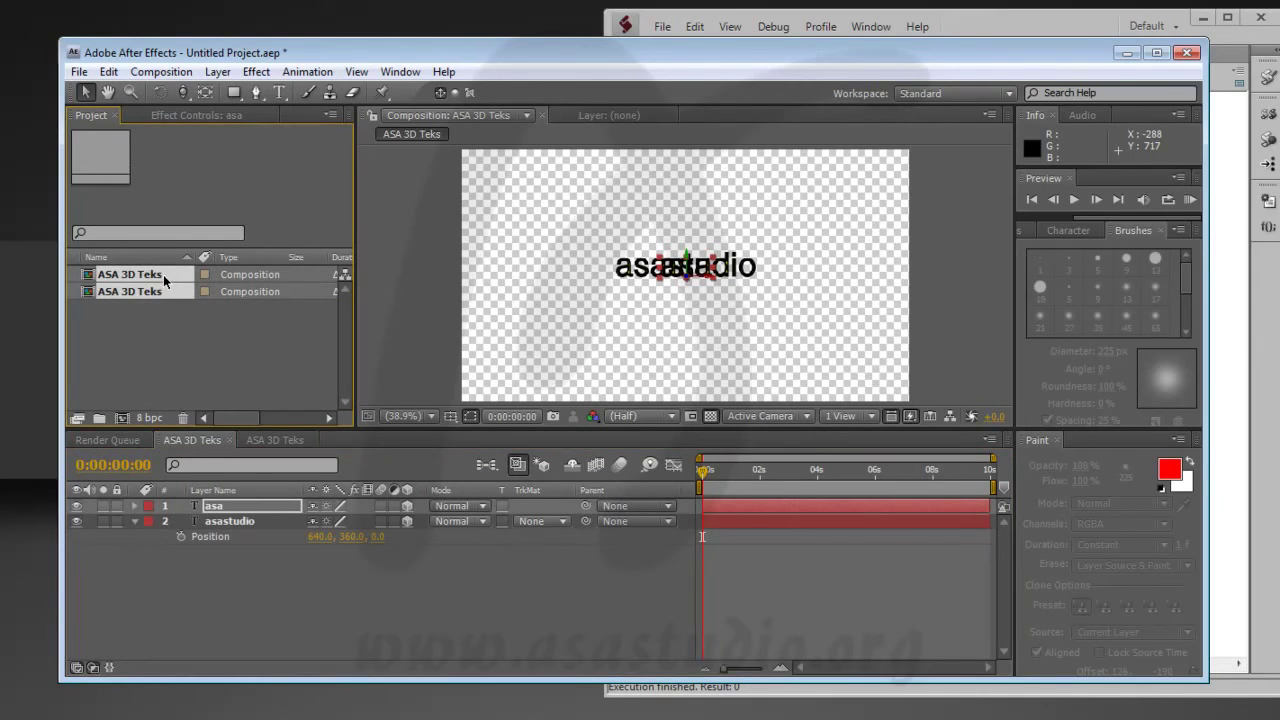
pyautogui.press('Delete')
pyautogui.click(762, 410)
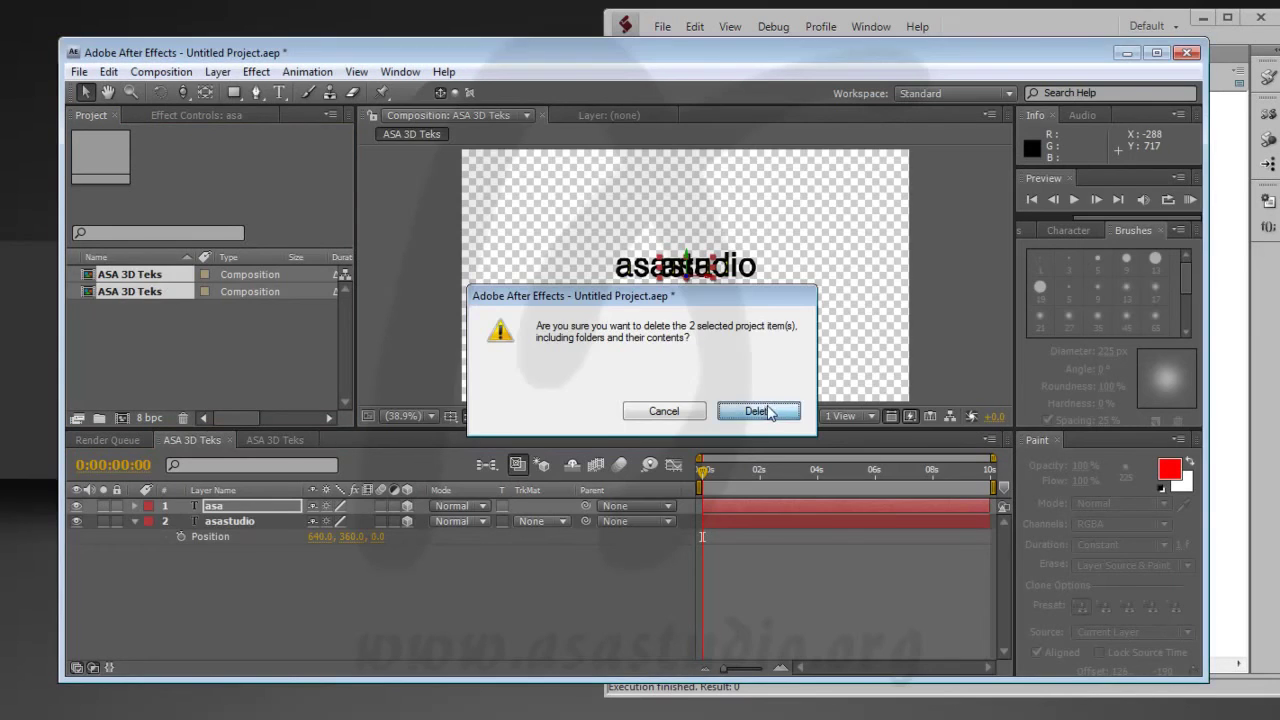
pyautogui.click(1033, 36)
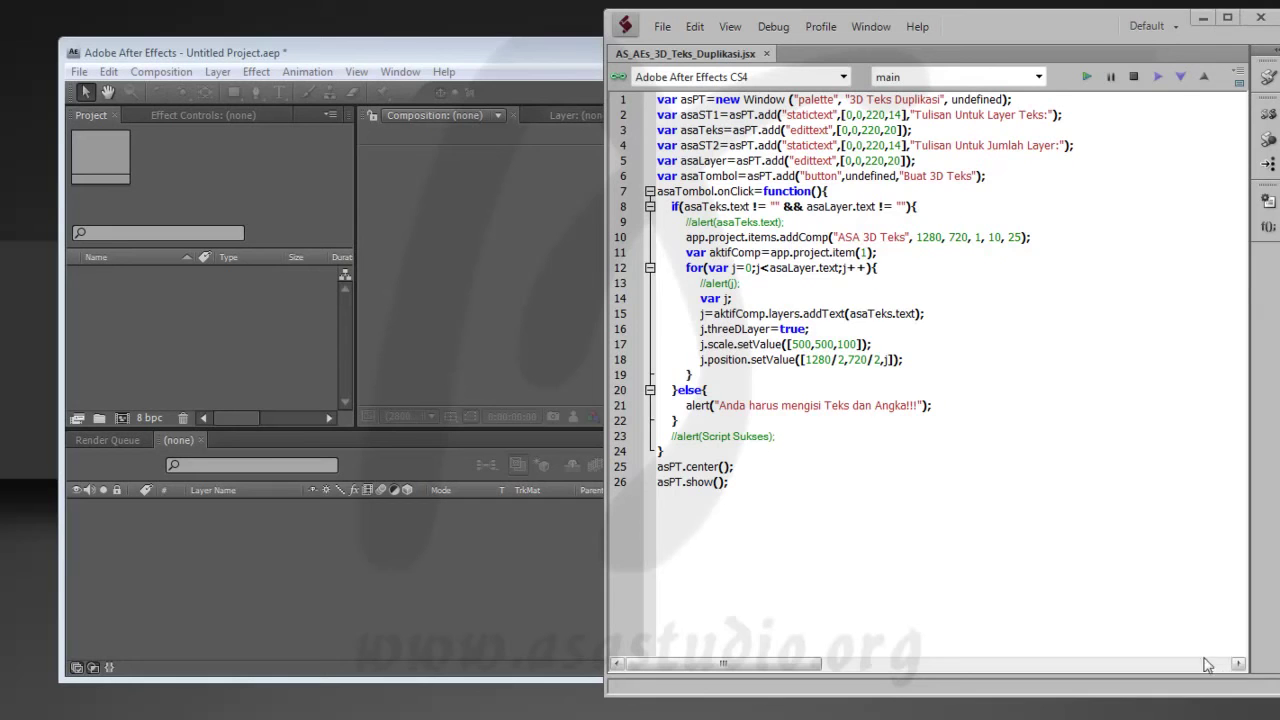
# - Comment out the old position line and add a copy of the scale line renamed to position
pyautogui.click(700, 360)
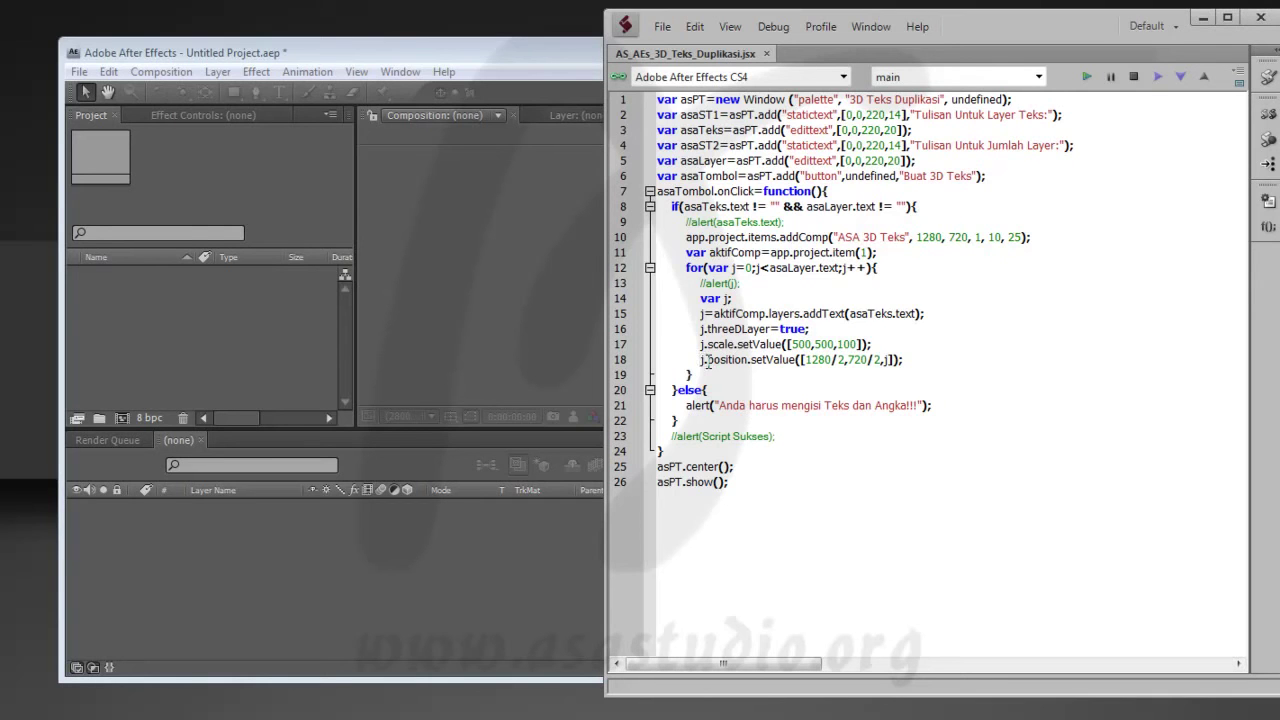
pyautogui.write('//')
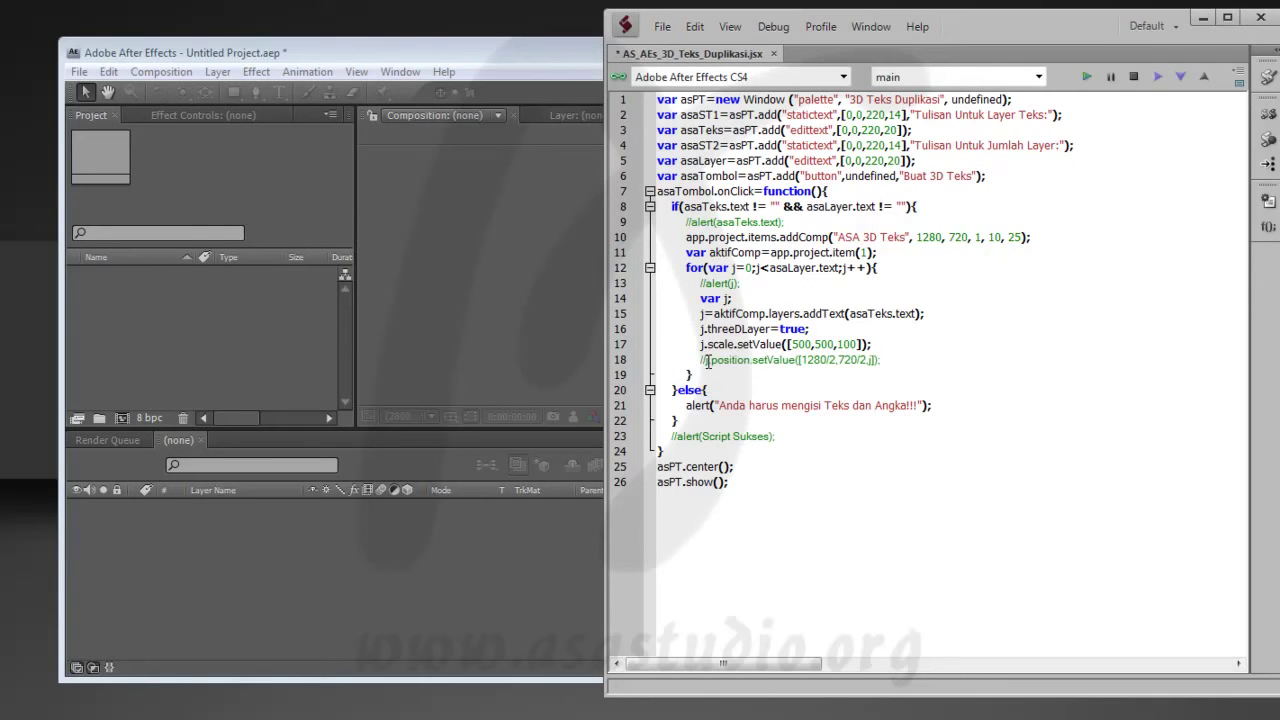
pyautogui.tripleClick(877, 344)
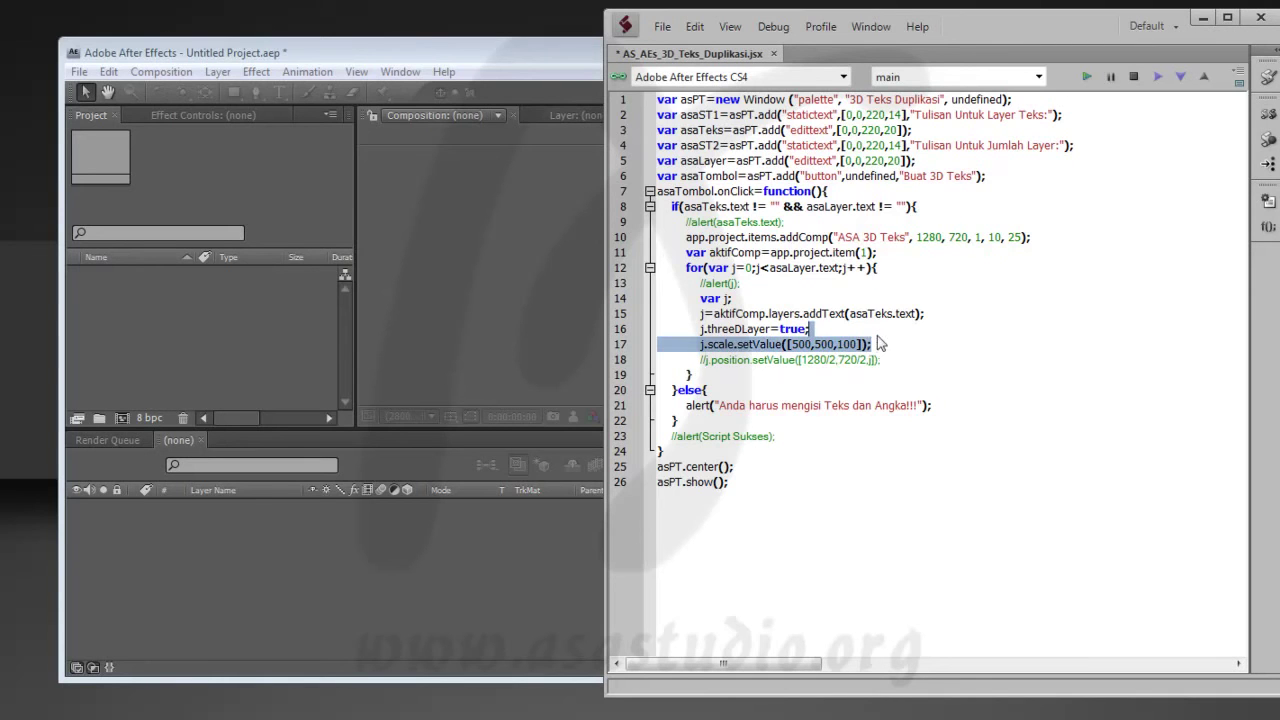
pyautogui.hotkey('ctrl', 'c')
pyautogui.click(890, 345)
pyautogui.hotkey('ctrl', 'v')
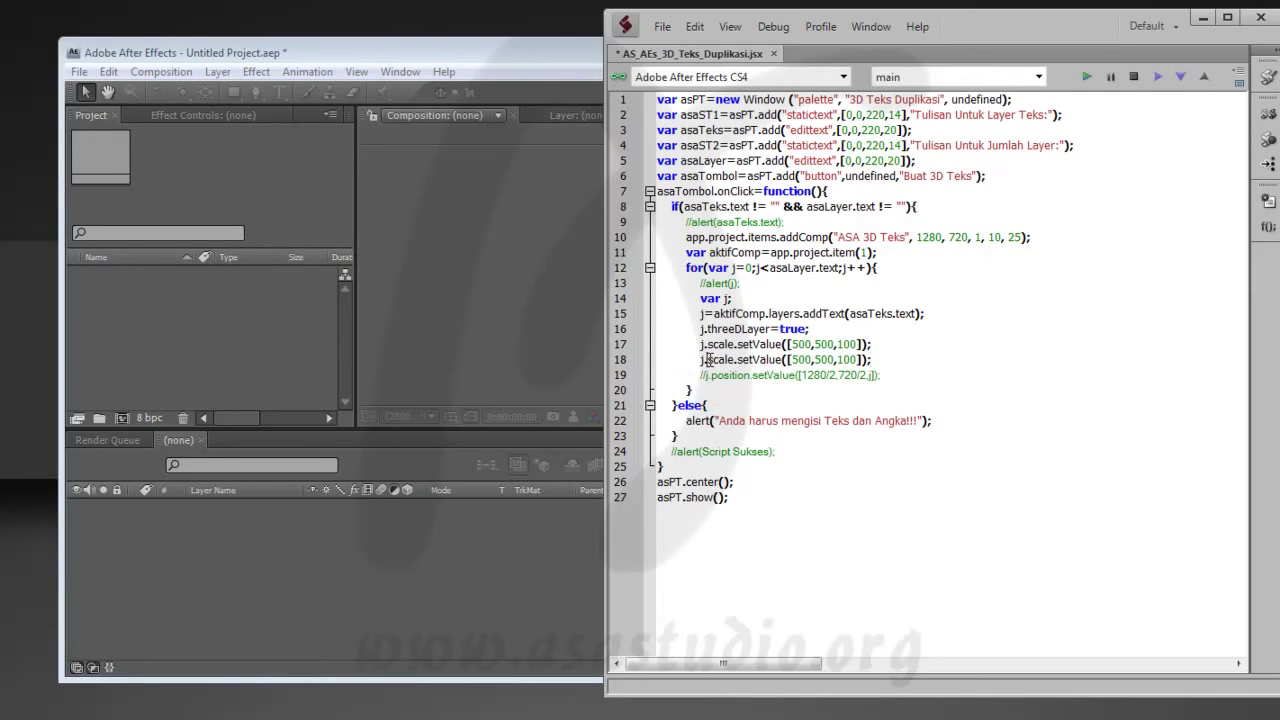
pyautogui.hotkey('shift', 'Right')
pyautogui.hotkey('shift', 'Right')
pyautogui.hotkey('shift', 'Right')
pyautogui.hotkey('shift', 'Right')
pyautogui.hotkey('shift', 'Right')
pyautogui.write('position')
pyautogui.hotkey('shift', 'Right')
pyautogui.hotkey('shift', 'Right')
pyautogui.hotkey('shift', 'Right')
pyautogui.hotkey('shift', 'Right')
pyautogui.hotkey('shift', 'Right')
pyautogui.hotkey('shift', 'Right')
pyautogui.hotkey('shift', 'Right')
pyautogui.hotkey('shift', 'Right')
pyautogui.hotkey('shift', 'Right')
pyautogui.hotkey('shift', 'Right')
pyautogui.hotkey('shift', 'Right')
pyautogui.hotkey('shift', 'Right')
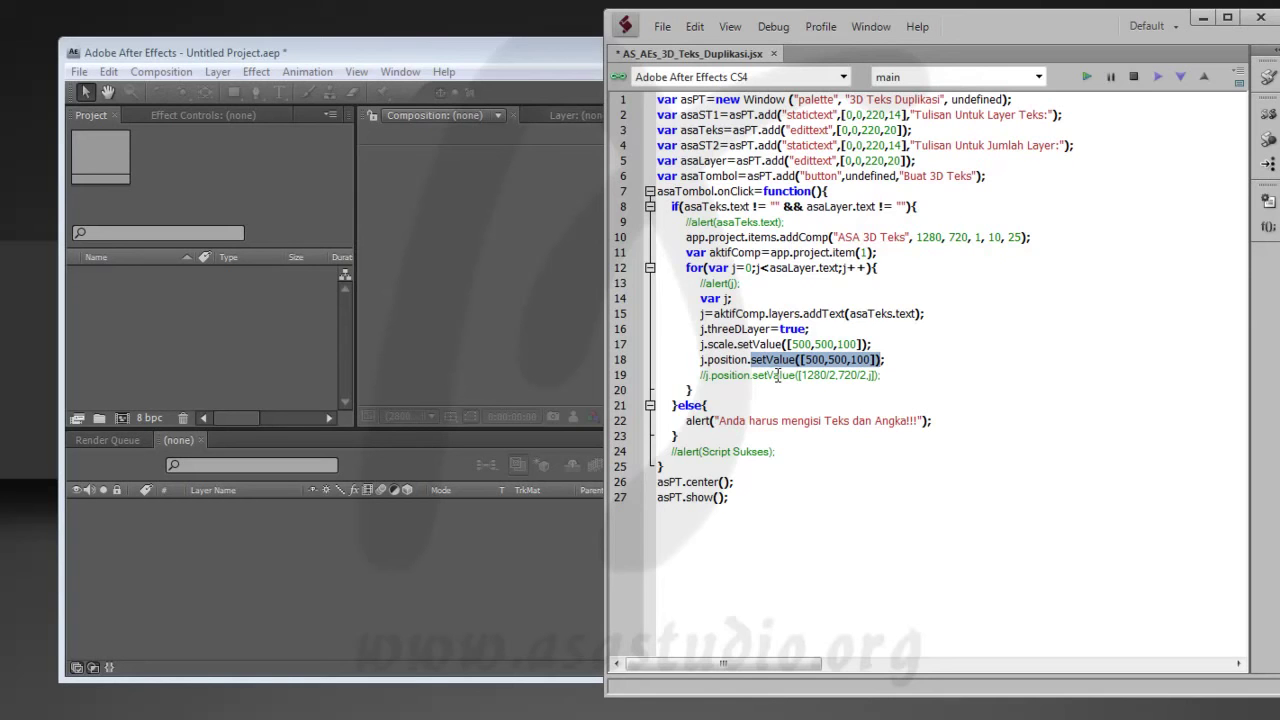
# - Make line 18 set position.expression to "x=thisComp.width/2;y=thisComp.height/2;z=index;[x,y,z]"
pyautogui.write('expression="')
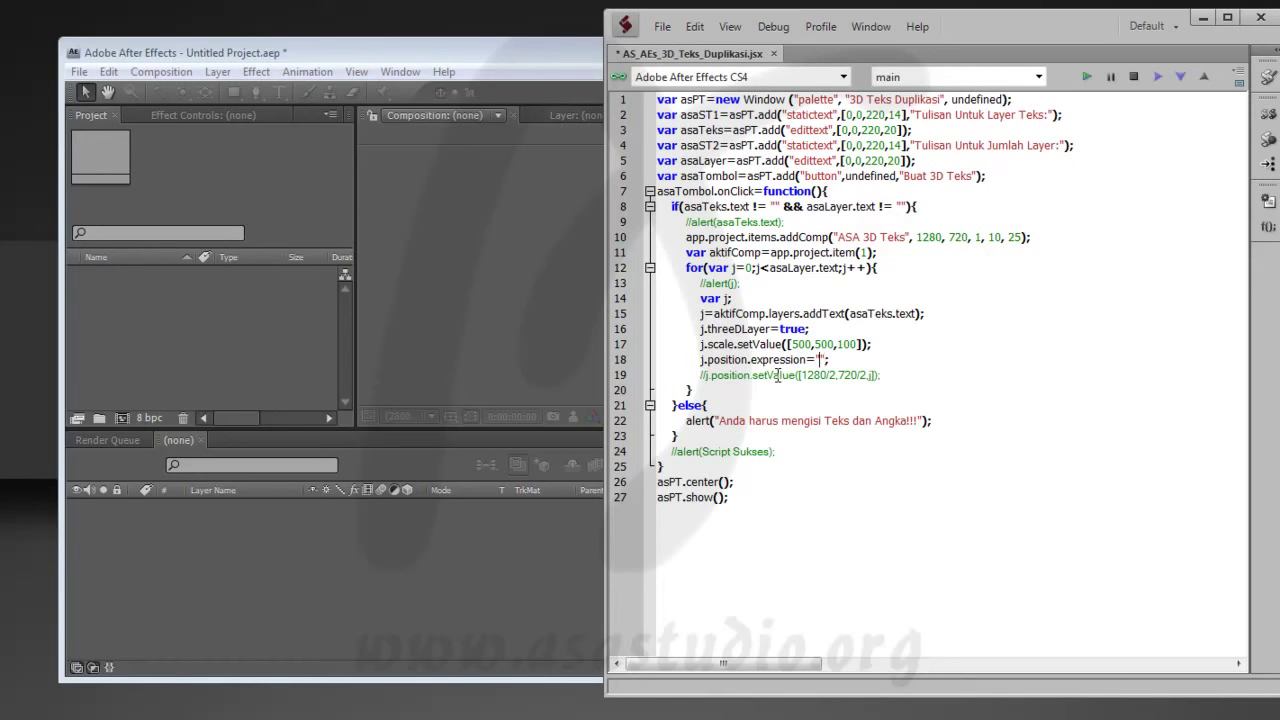
pyautogui.write('thisComp')
pyautogui.write('x=')
pyautogui.write('.w')
pyautogui.write('idth')
pyautogui.write('/')
pyautogui.write('2')
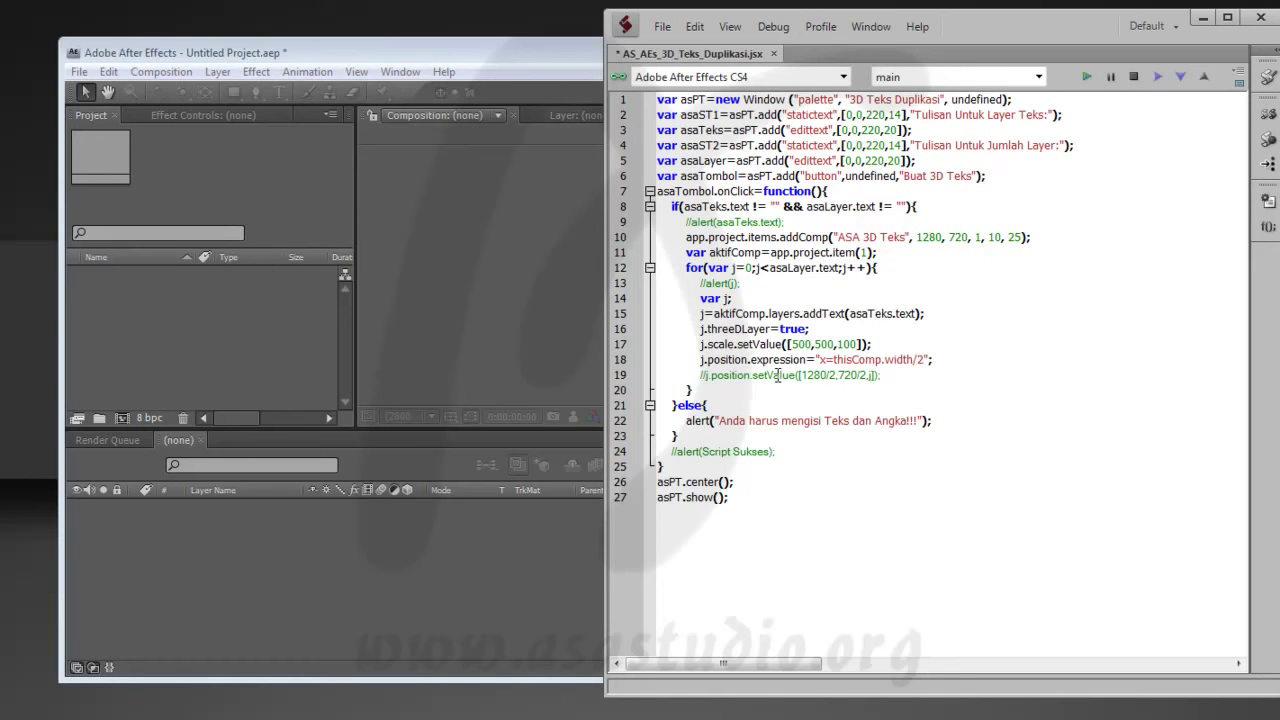
pyautogui.write(';')
pyautogui.hotkey('ctrl', 'shift', 'Left')
pyautogui.hotkey('ctrl', 'shift', 'Left')
pyautogui.hotkey('ctrl', 'shift', 'Left')
pyautogui.hotkey('ctrl', 'shift', 'Left')
pyautogui.hotkey('ctrl', 'shift', 'Left')
pyautogui.hotkey('ctrl', 'shift', 'Left')
pyautogui.hotkey('ctrl', 'shift', 'Left')
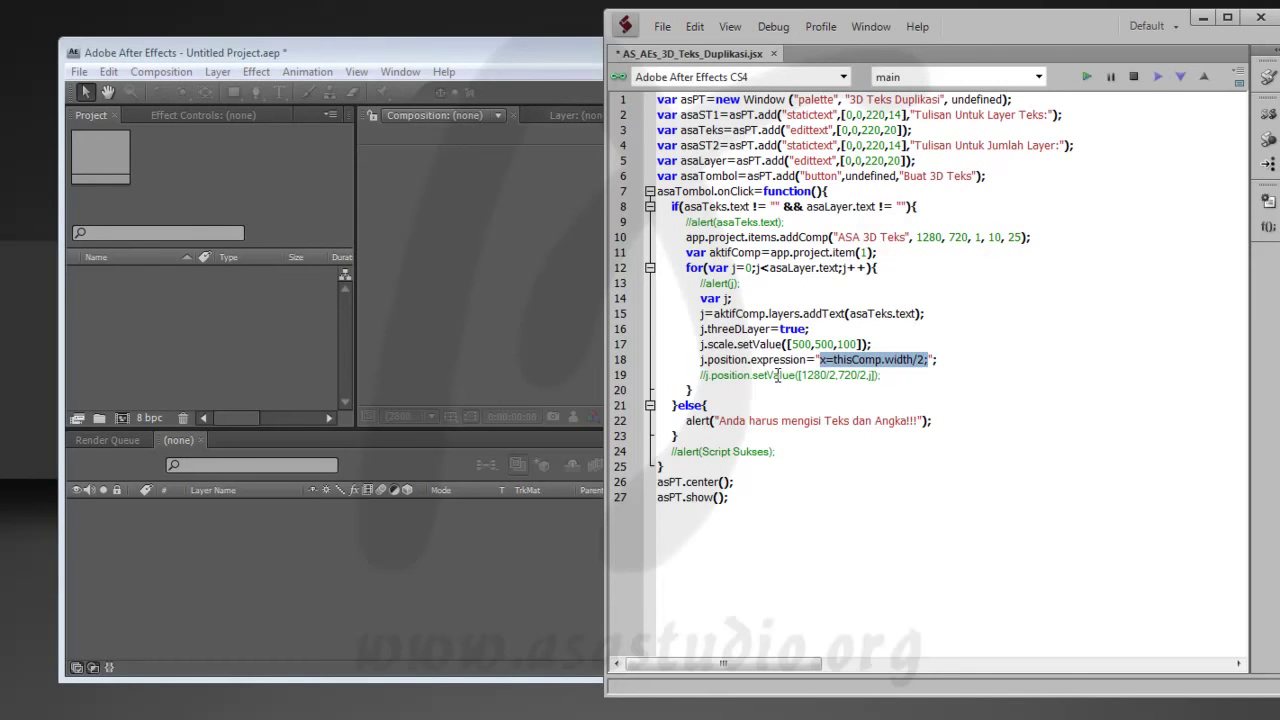
pyautogui.press('Right')
pyautogui.hotkey('ctrl', 'v')
pyautogui.press('Left')
pyautogui.press('Left')
pyautogui.hotkey('shift', 'Left')
pyautogui.hotkey('shift', 'Left')
pyautogui.hotkey('shift', 'Left')
pyautogui.hotkey('shift', 'Left')
pyautogui.hotkey('shift', 'Left')
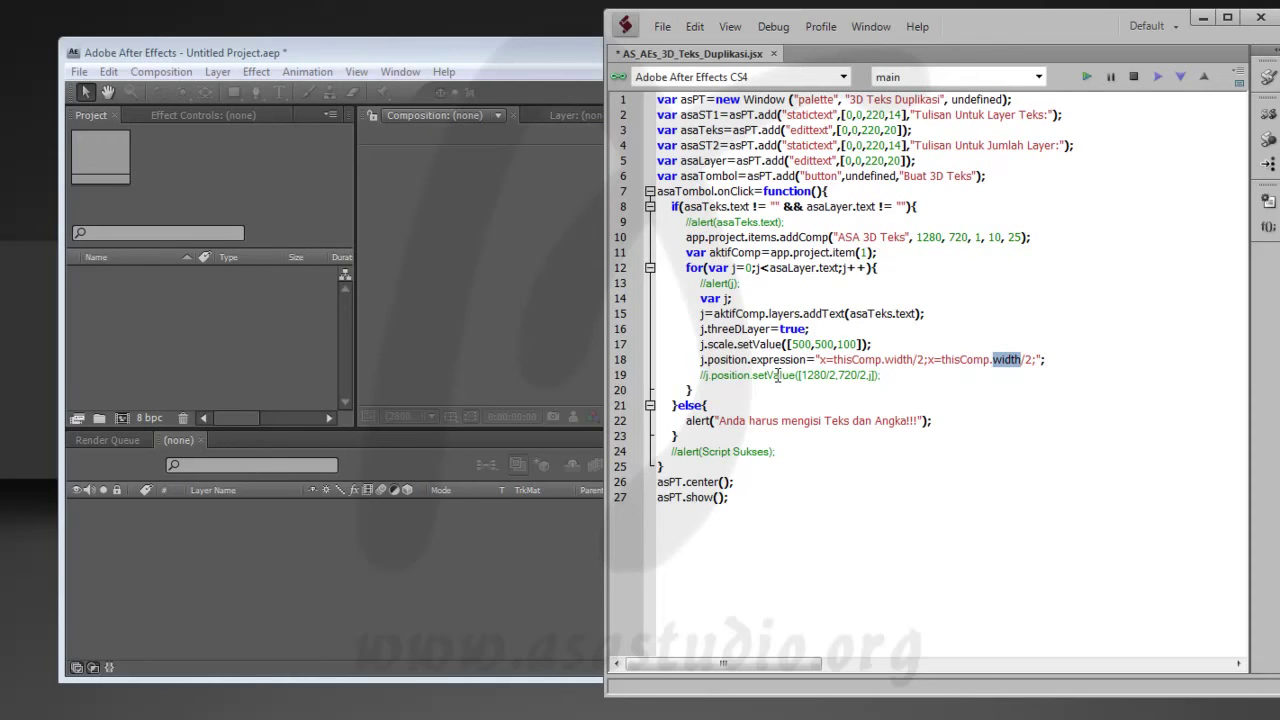
pyautogui.write('height')
pyautogui.press('Left')
pyautogui.hotkey('shift', 'Left')
pyautogui.write('y')
pyautogui.press('Right')
pyautogui.press('Right')
pyautogui.press('Right')
pyautogui.press('Right')
pyautogui.write('z=index;')
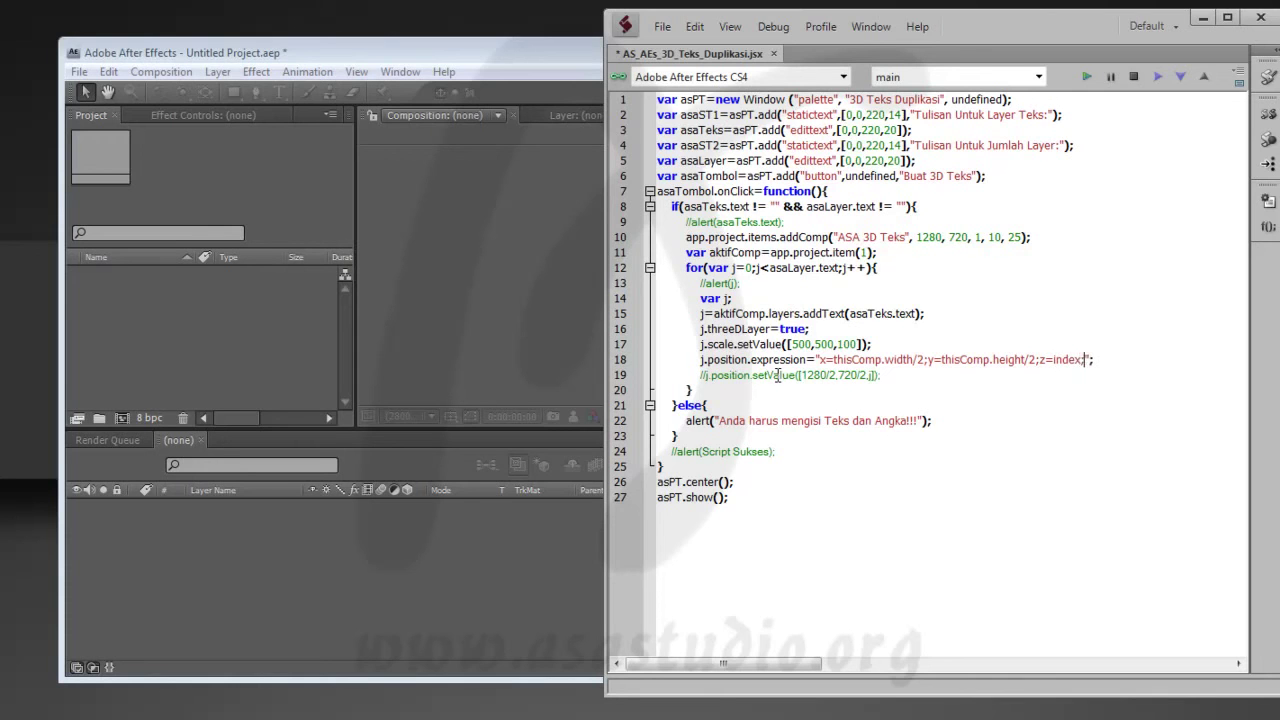
pyautogui.write('[')
pyautogui.write('x,')
pyautogui.write('y,z')
# - Run the script with layer text 'ASA Studio' and a count of 12
pyautogui.click(1089, 76)
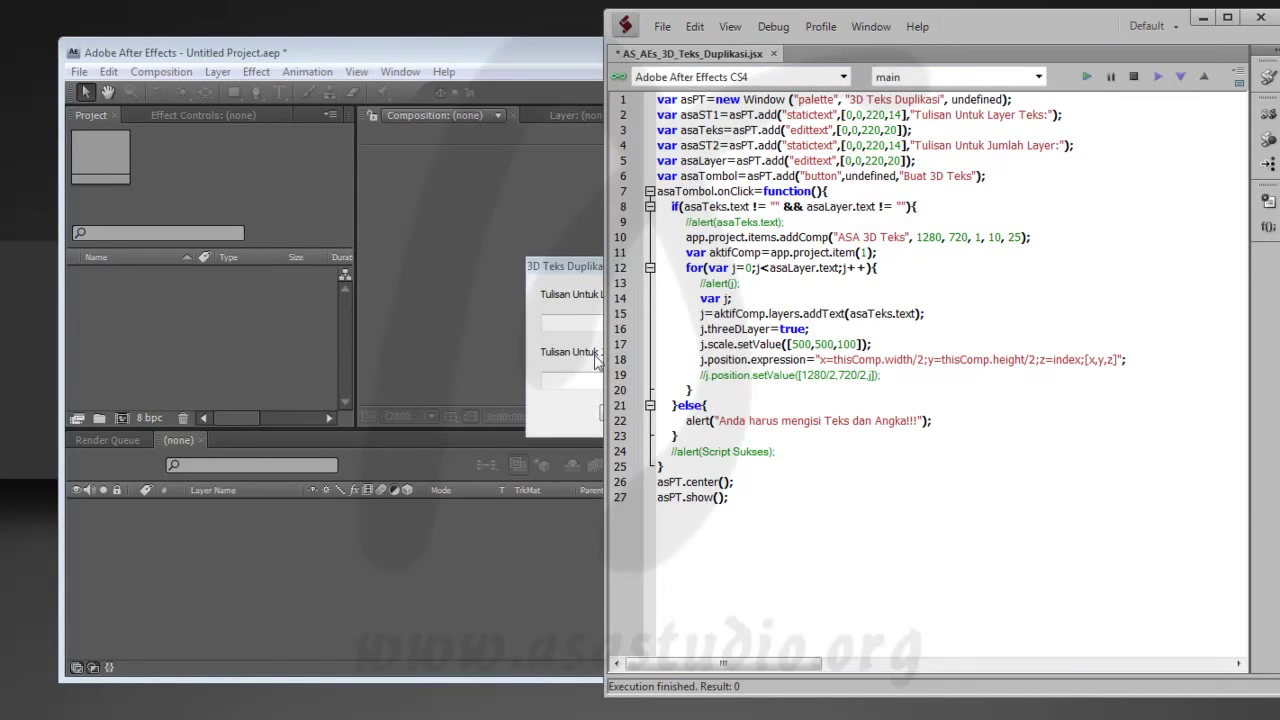
pyautogui.click(587, 268)
pyautogui.moveTo(587, 268); pyautogui.dragTo(421, 268)
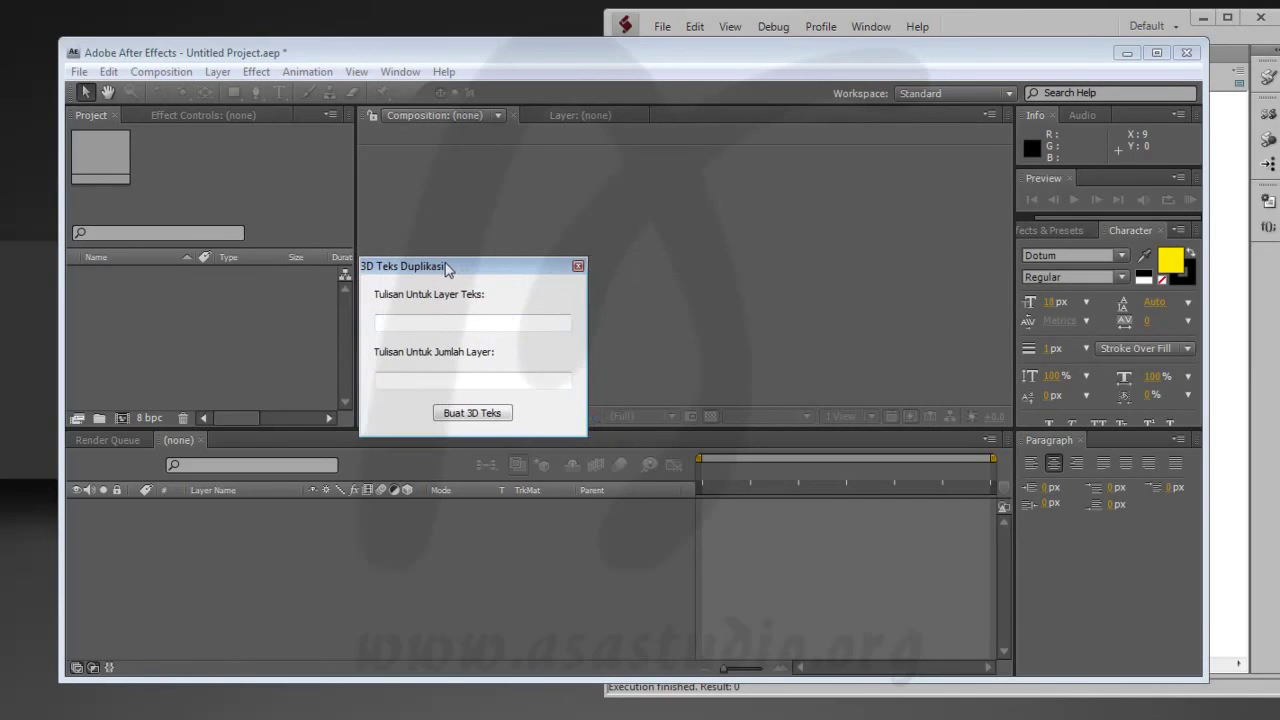
pyautogui.write('ASA Studio')
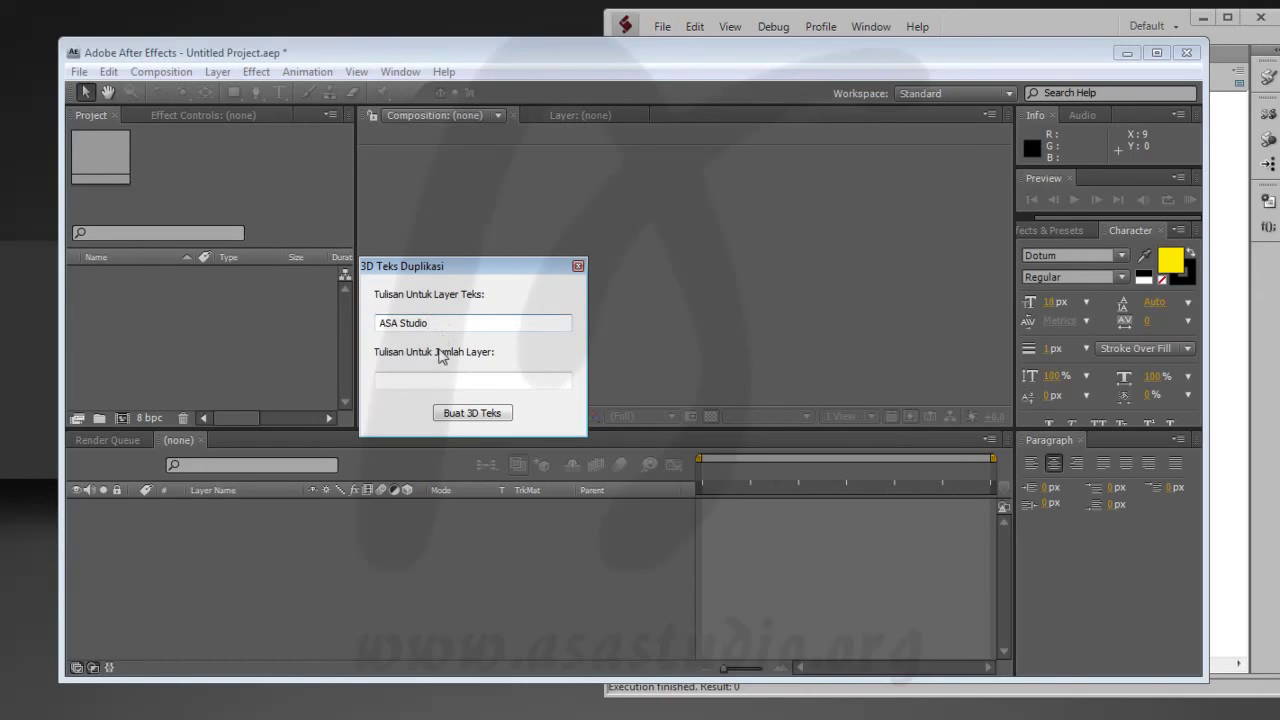
pyautogui.click(442, 380)
pyautogui.write('12')
pyautogui.click(472, 413)
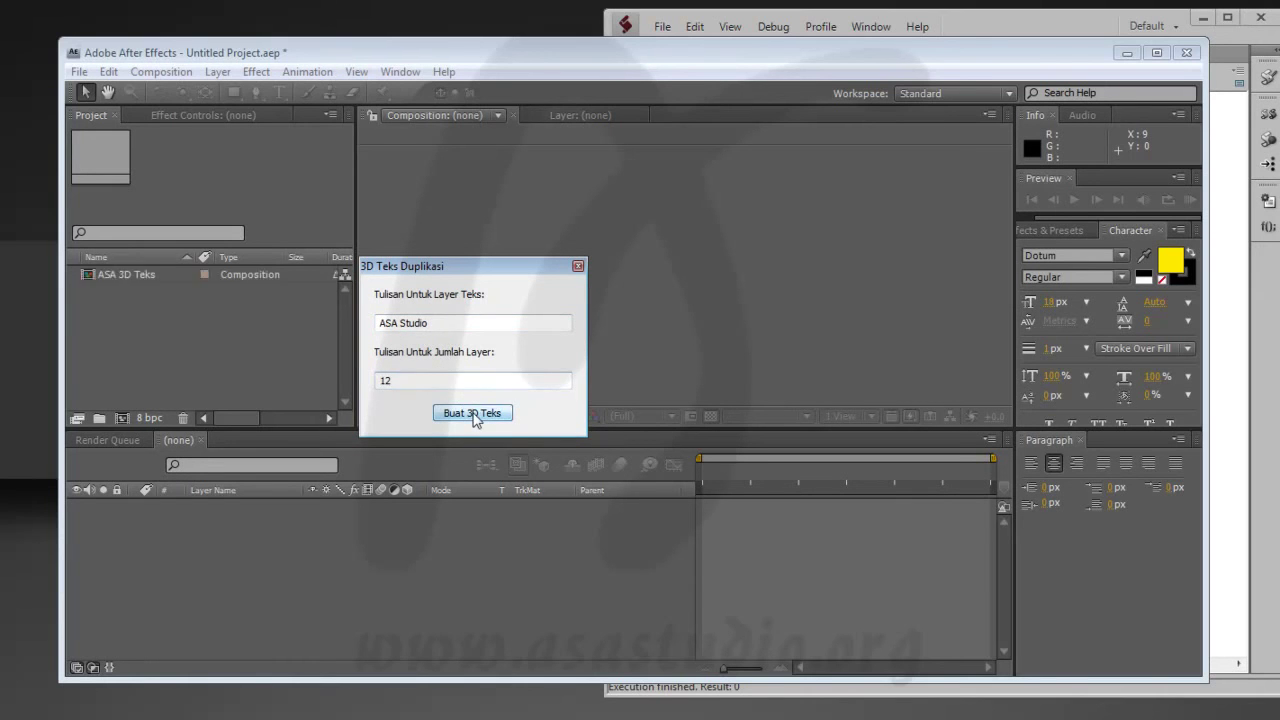
# - Inspect the resulting single-layer ASA 3D Teks comp, then delete it
pyautogui.click(577, 266)
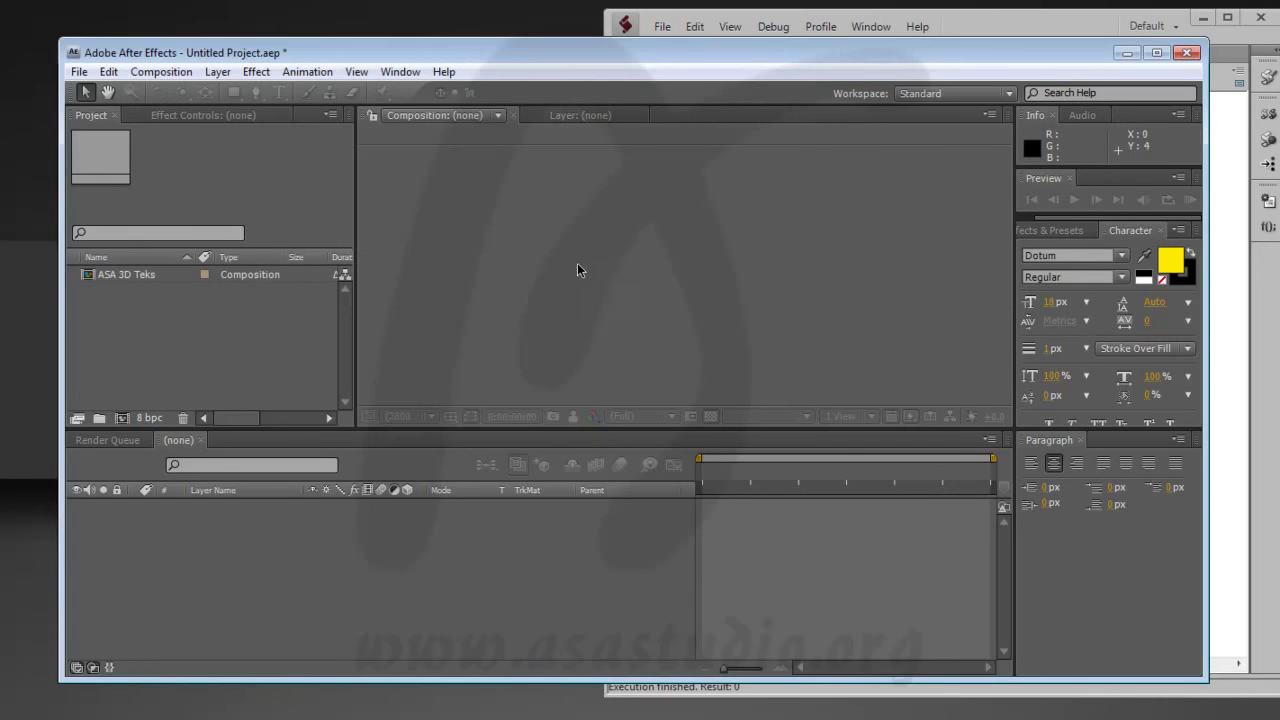
pyautogui.doubleClick(118, 274)
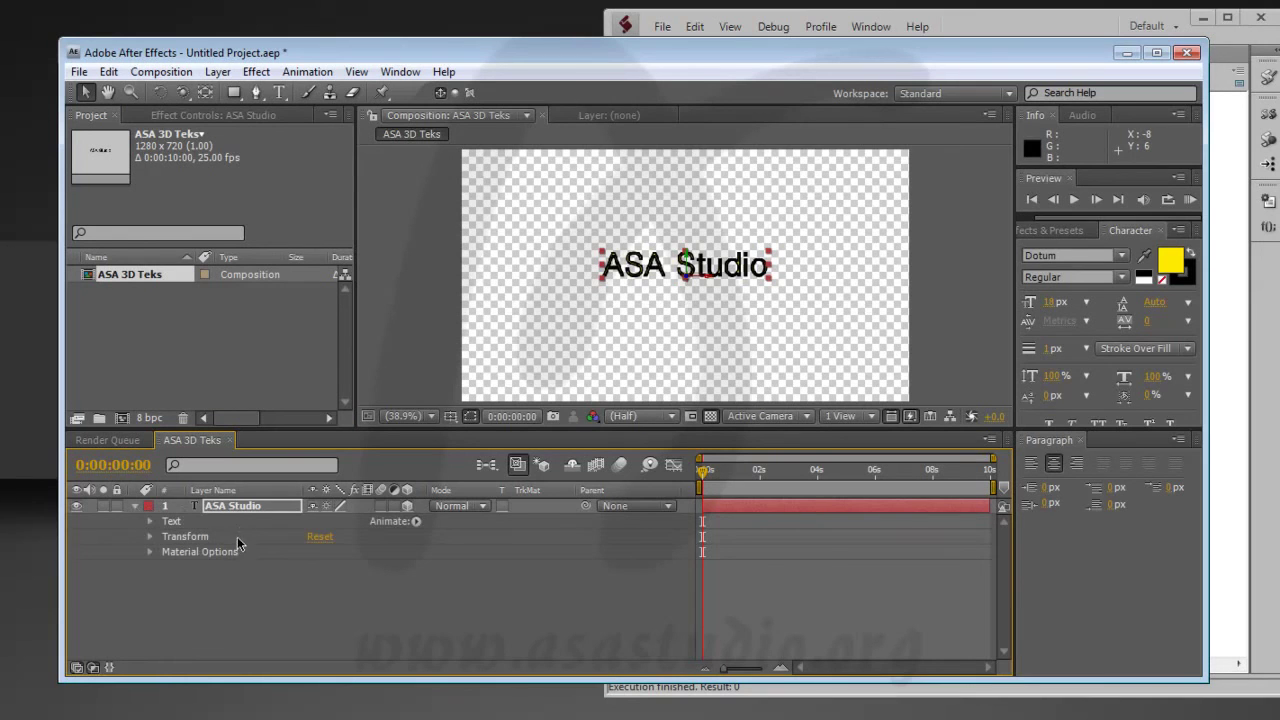
pyautogui.click(243, 508)
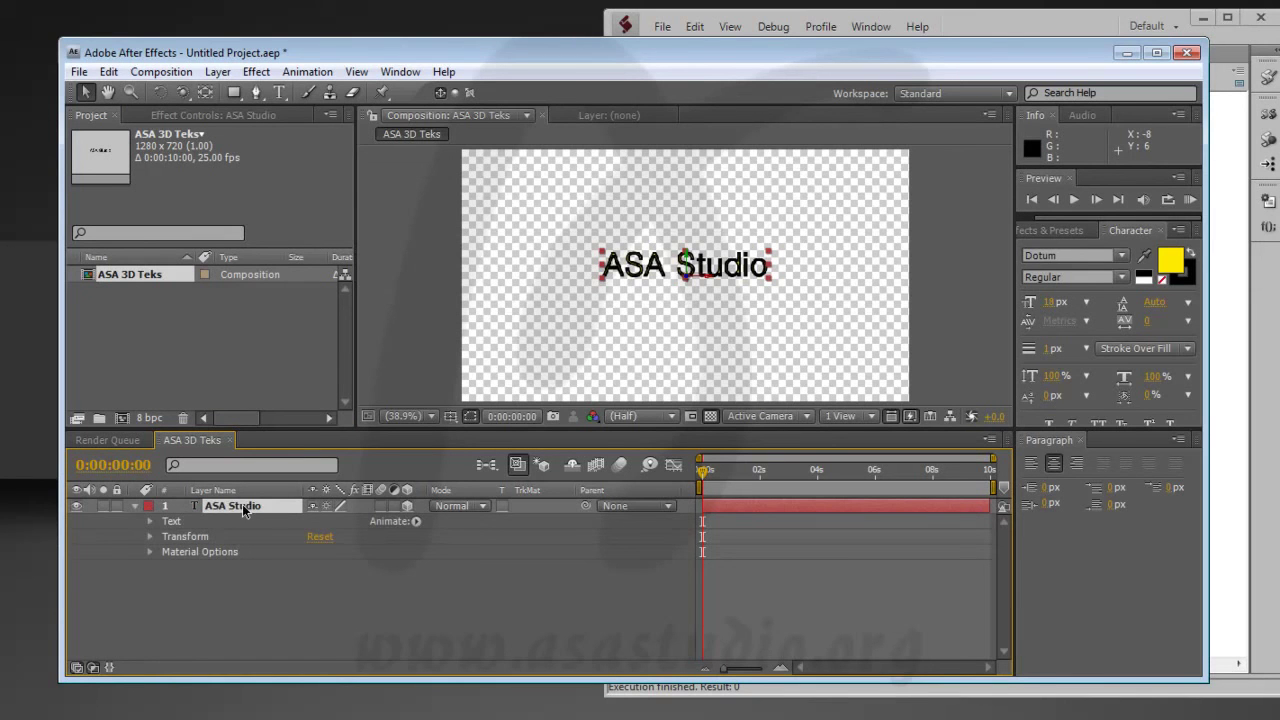
pyautogui.click(155, 280)
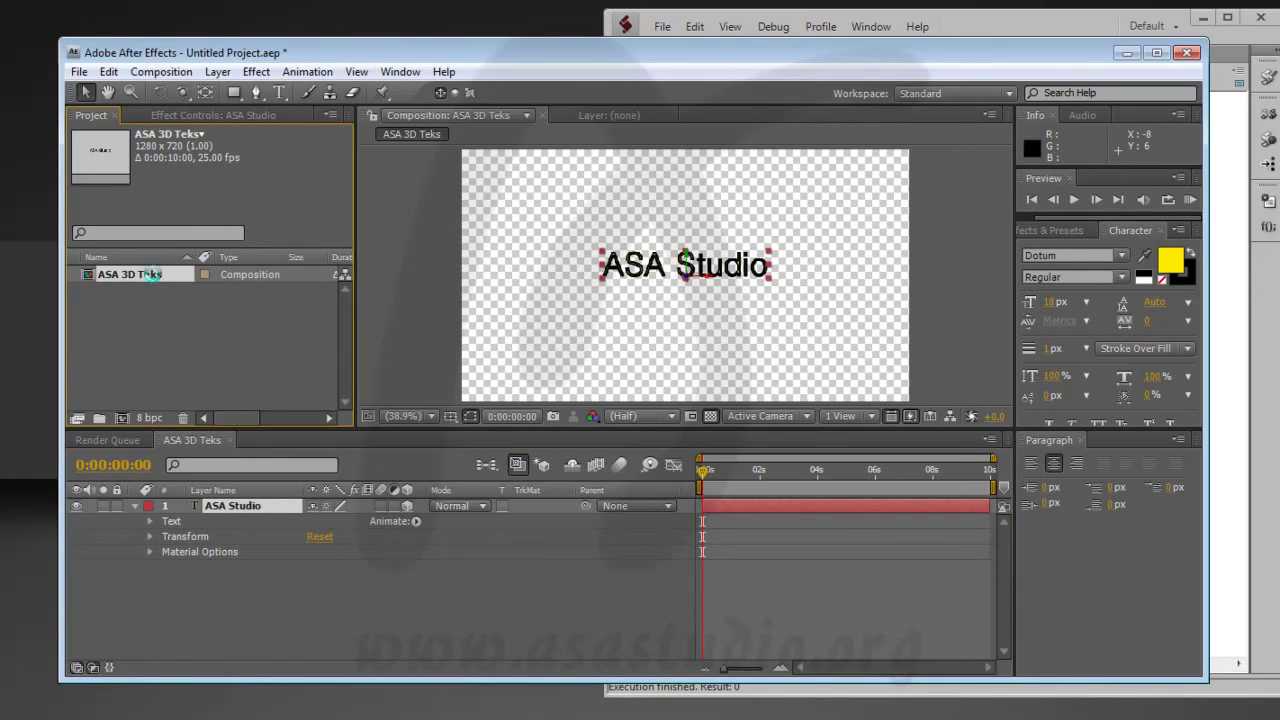
pyautogui.press('Delete')
pyautogui.click(786, 409)
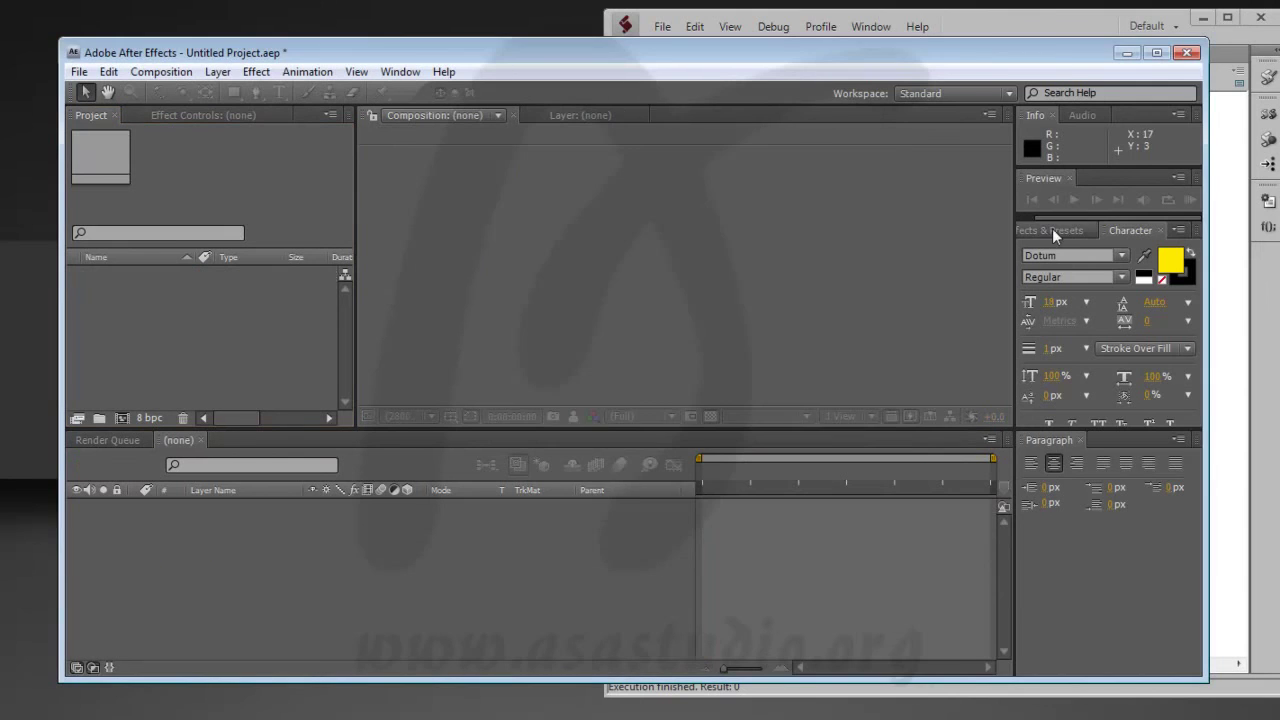
pyautogui.click(1056, 28)
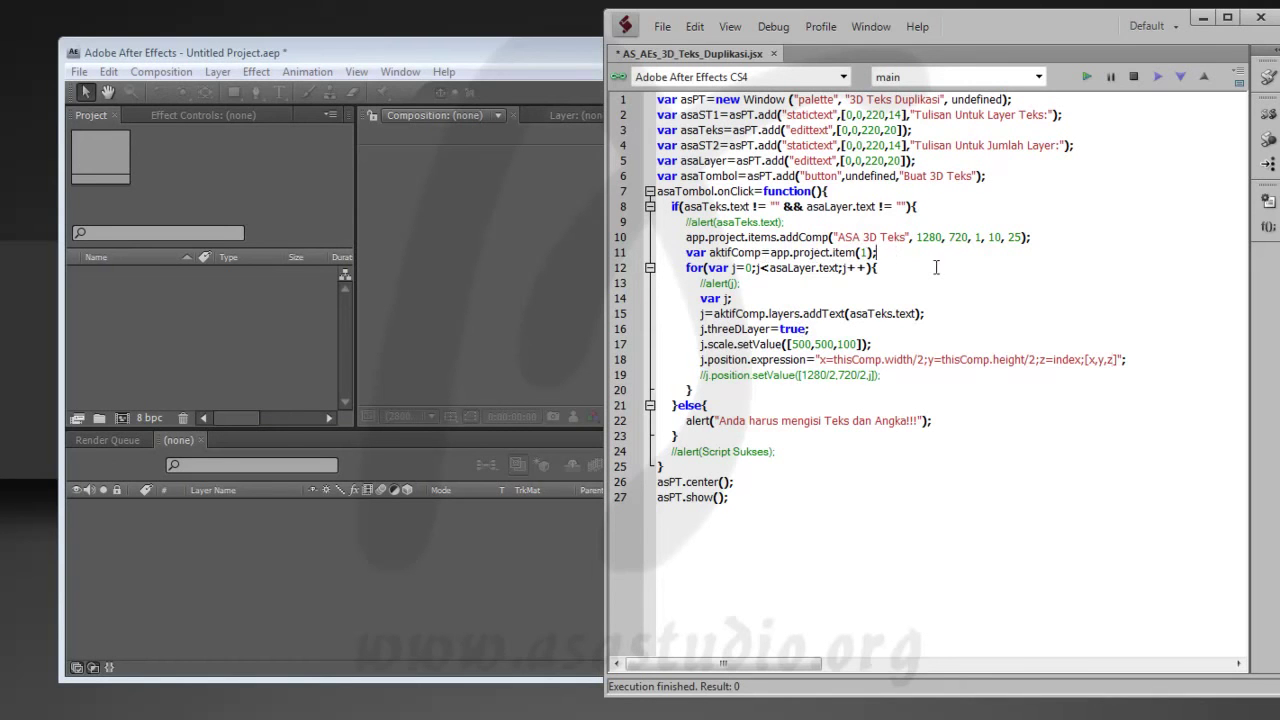
# - Add an empty function buatTeks(j){} after line 11
pyautogui.press('Return')
pyautogui.write('functio')
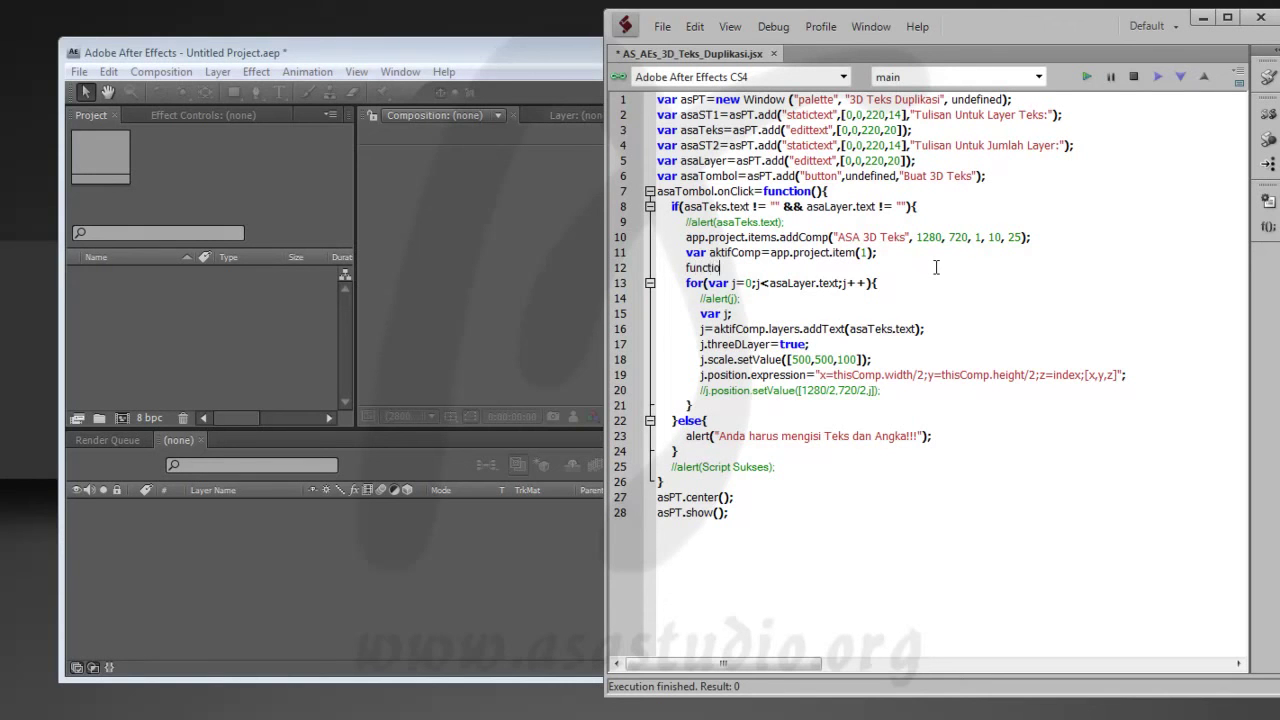
pyautogui.write('n buatTeks(')
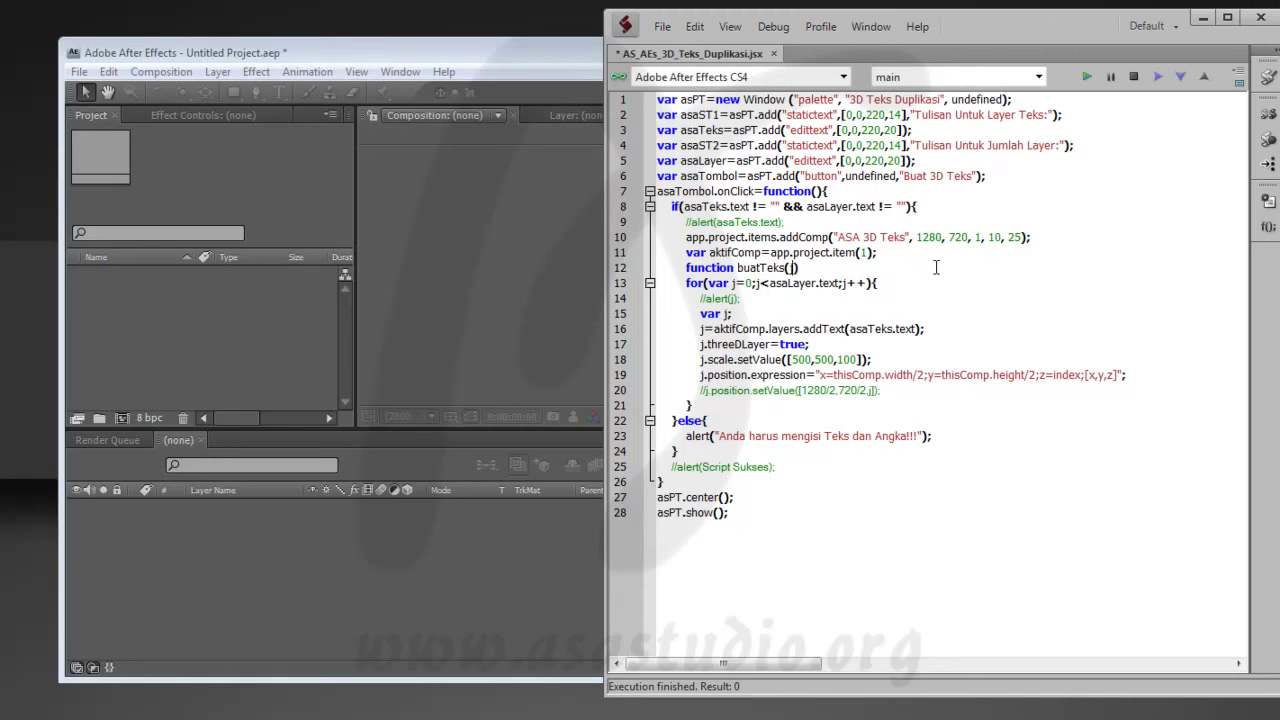
pyautogui.write('{}')
pyautogui.press('Return')
pyautogui.press('Return')
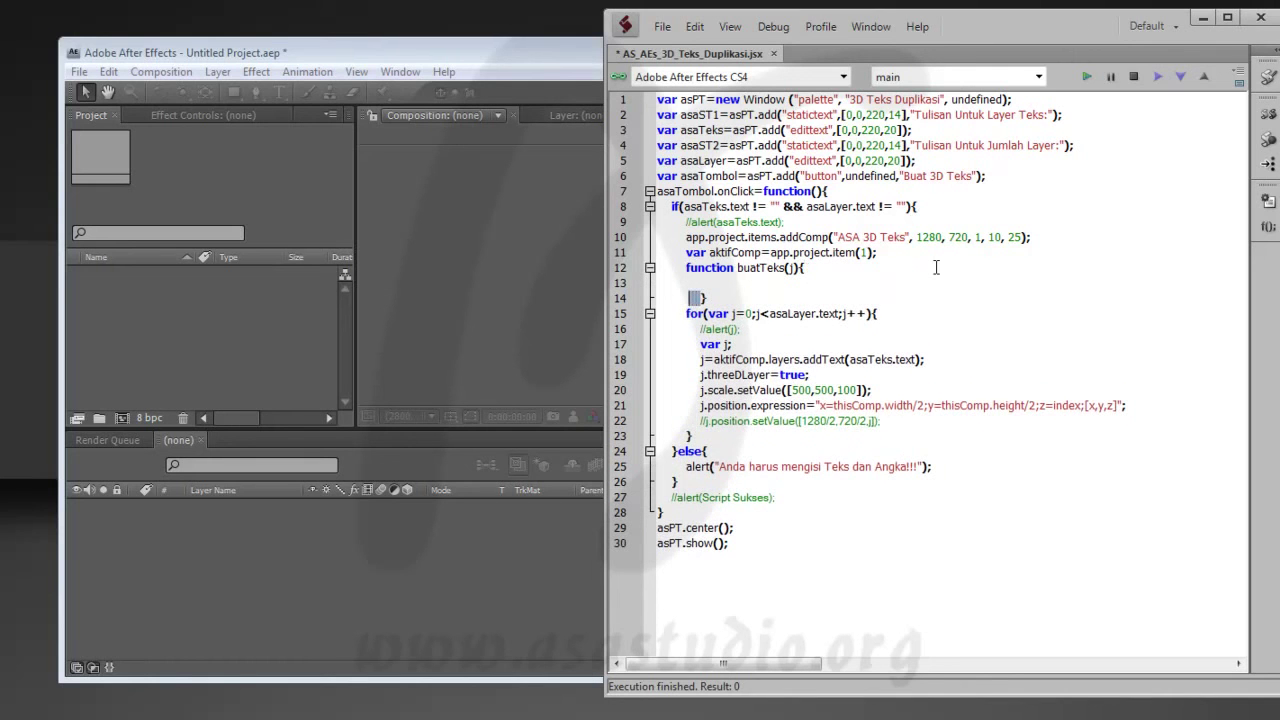
pyautogui.press('BackSpace')
# - Move the loop's layer-building code into the buatTeks function
pyautogui.moveTo(888, 421); pyautogui.dragTo(745, 358)
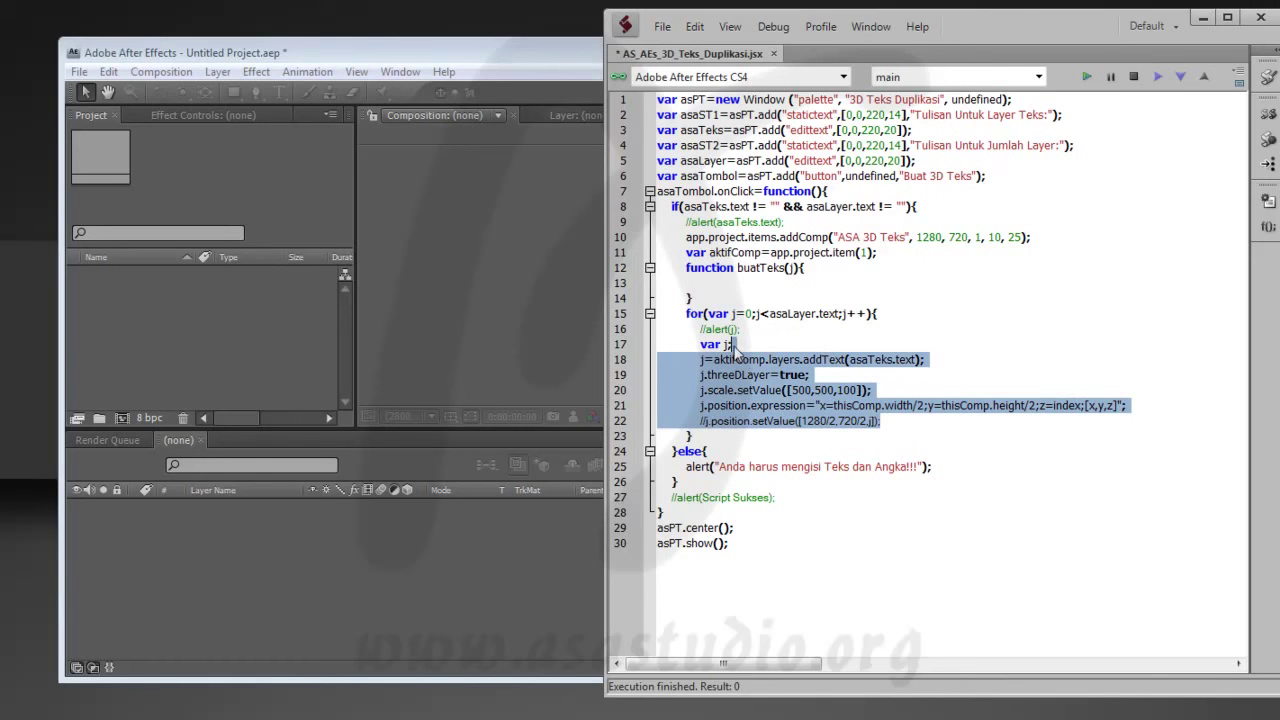
pyautogui.moveTo(735, 347); pyautogui.dragTo(838, 284)
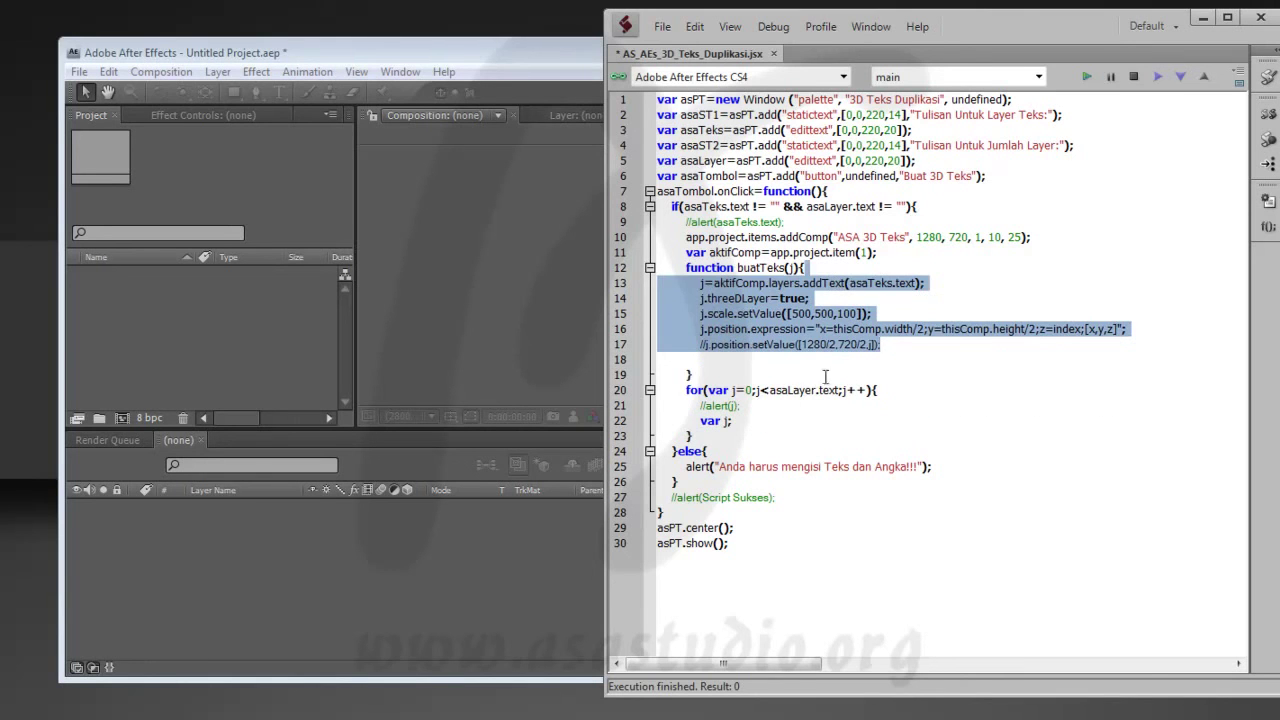
pyautogui.click(903, 344)
# - Replace the loop's leftover 'var j;' line with a buatTeks(j); call
pyautogui.moveTo(701, 421); pyautogui.dragTo(768, 414)
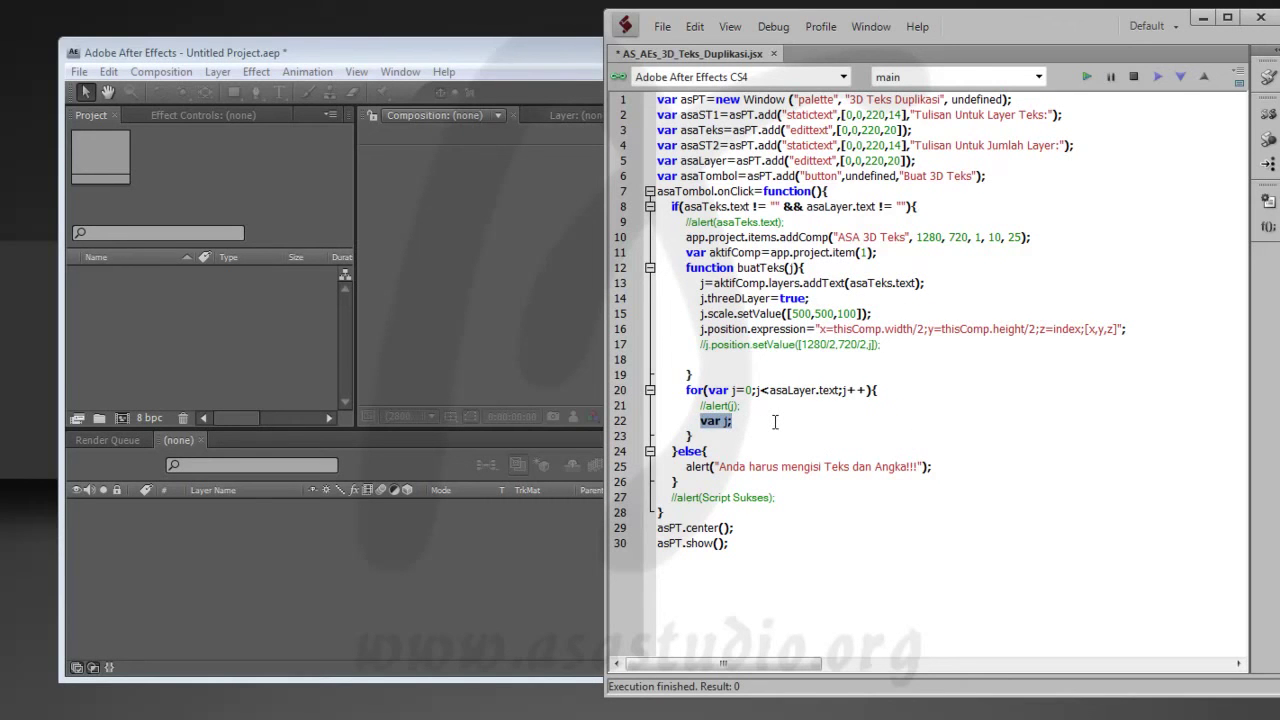
pyautogui.write('buat')
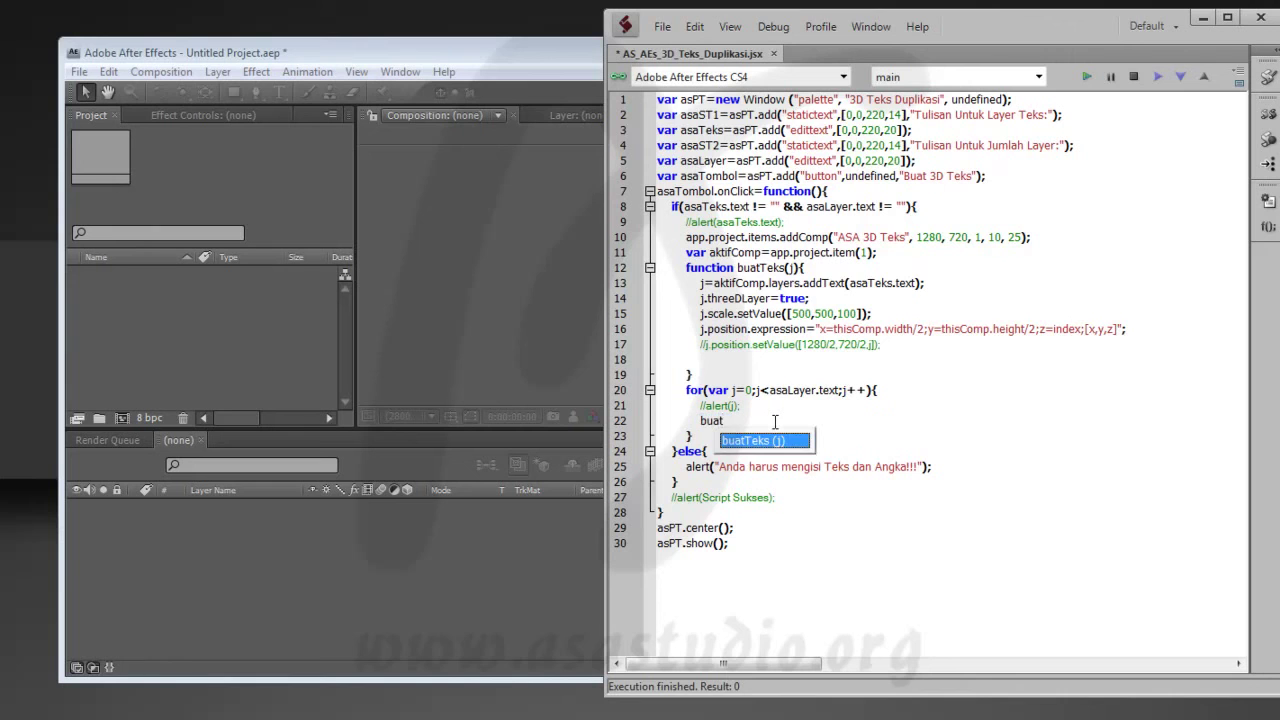
pyautogui.write('Teks')
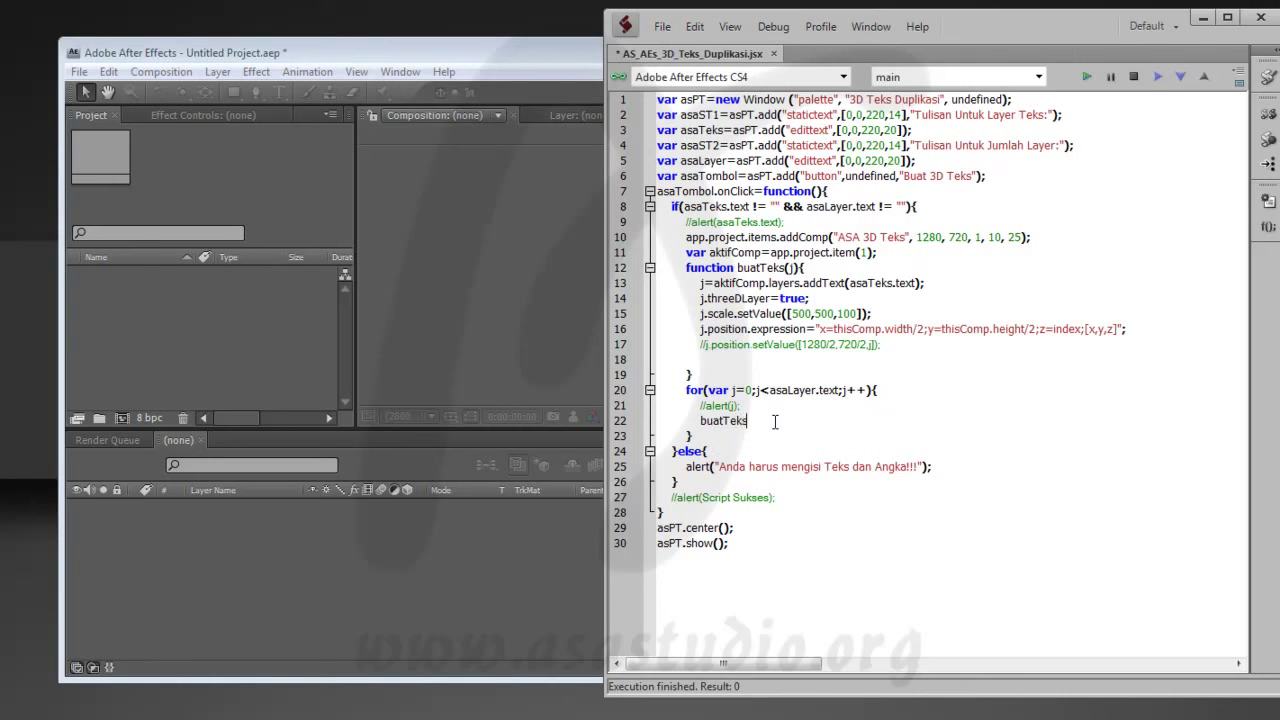
pyautogui.write('();')
pyautogui.press('Left')
pyautogui.write('j')
# - Run the script and build the comp with 12 'ASA Studio' layers
pyautogui.click(755, 421)
pyautogui.click(1088, 77)
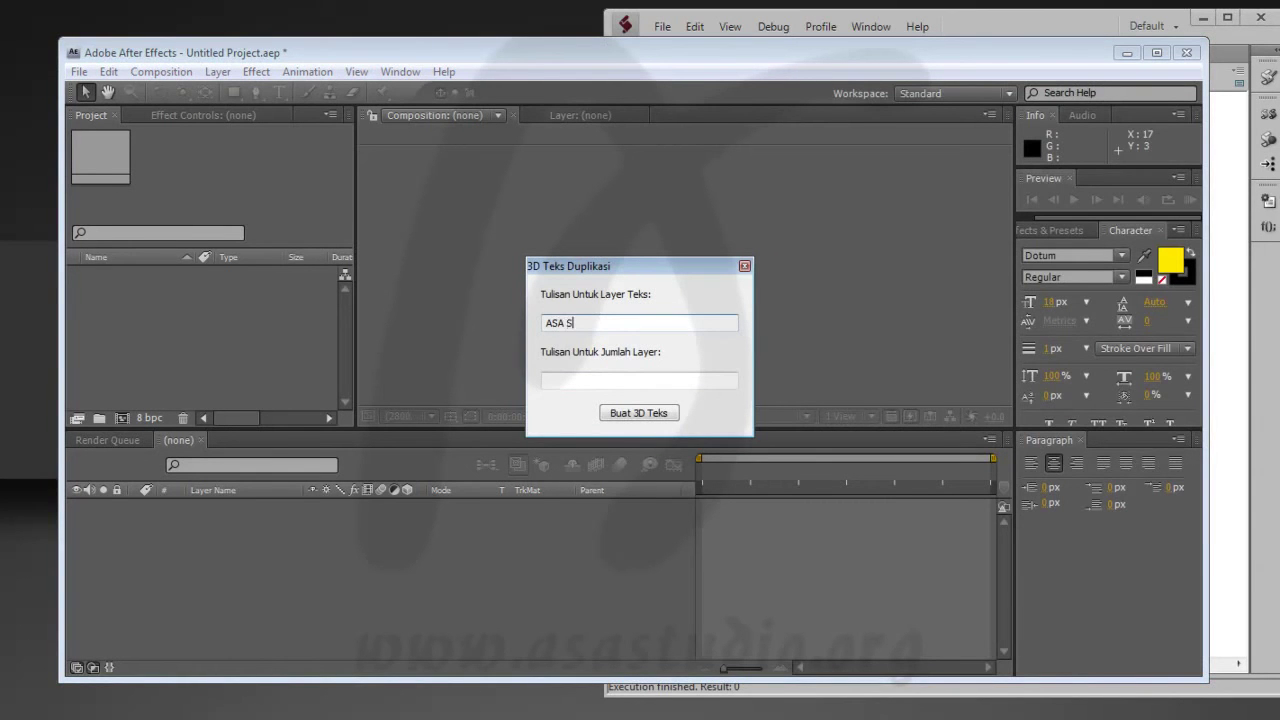
pyautogui.click(618, 377)
pyautogui.write('12')
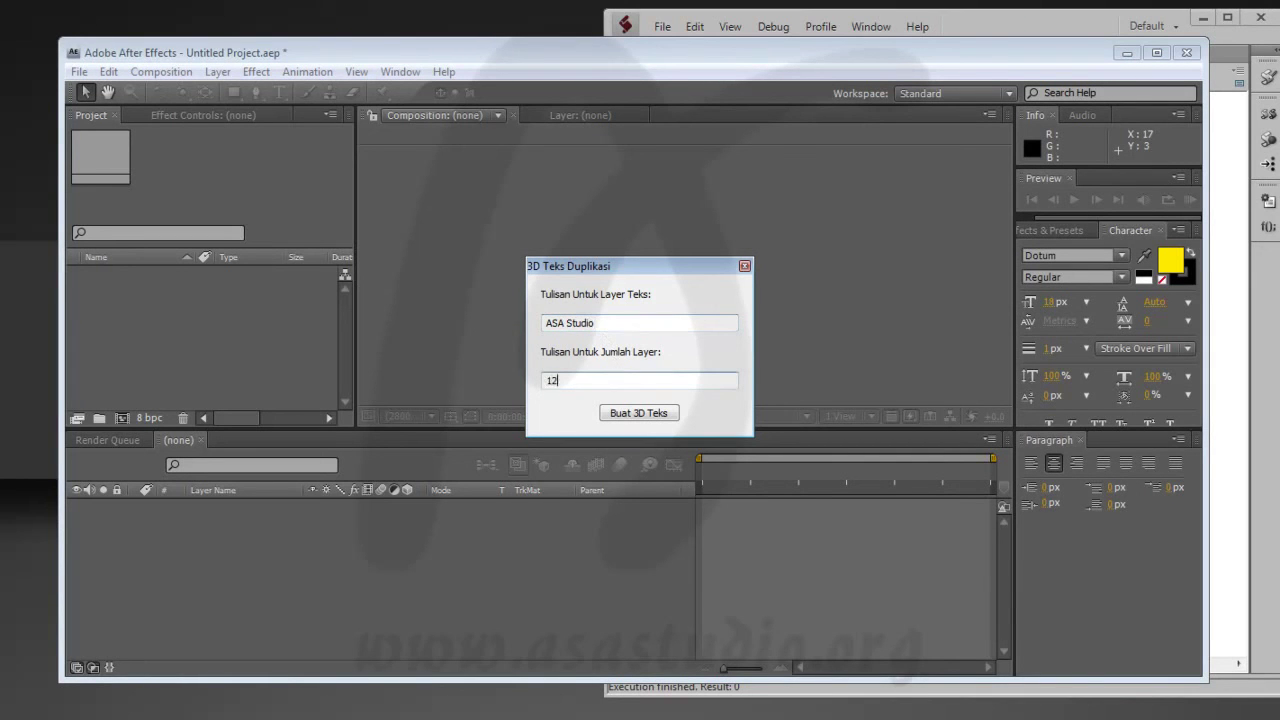
pyautogui.click(640, 416)
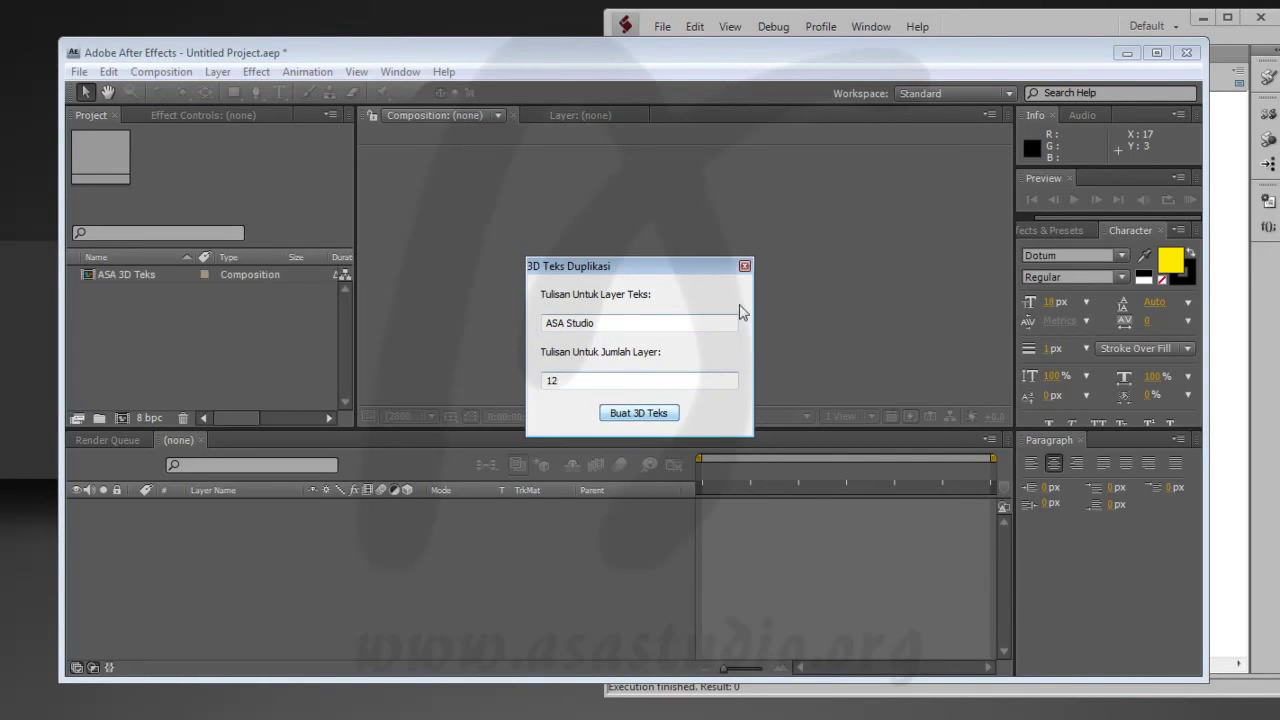
# - Open the comp and show all 12 layers' Positions, with z running 1 to 12
pyautogui.click(743, 267)
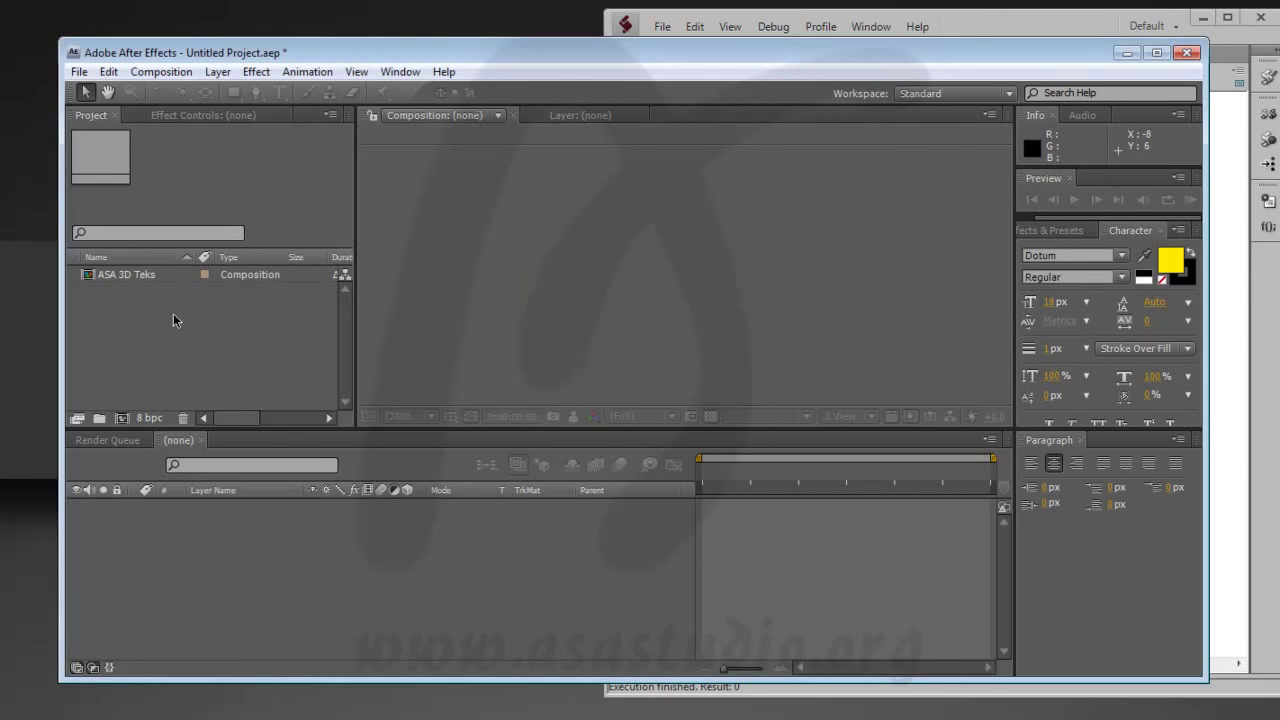
pyautogui.doubleClick(126, 277)
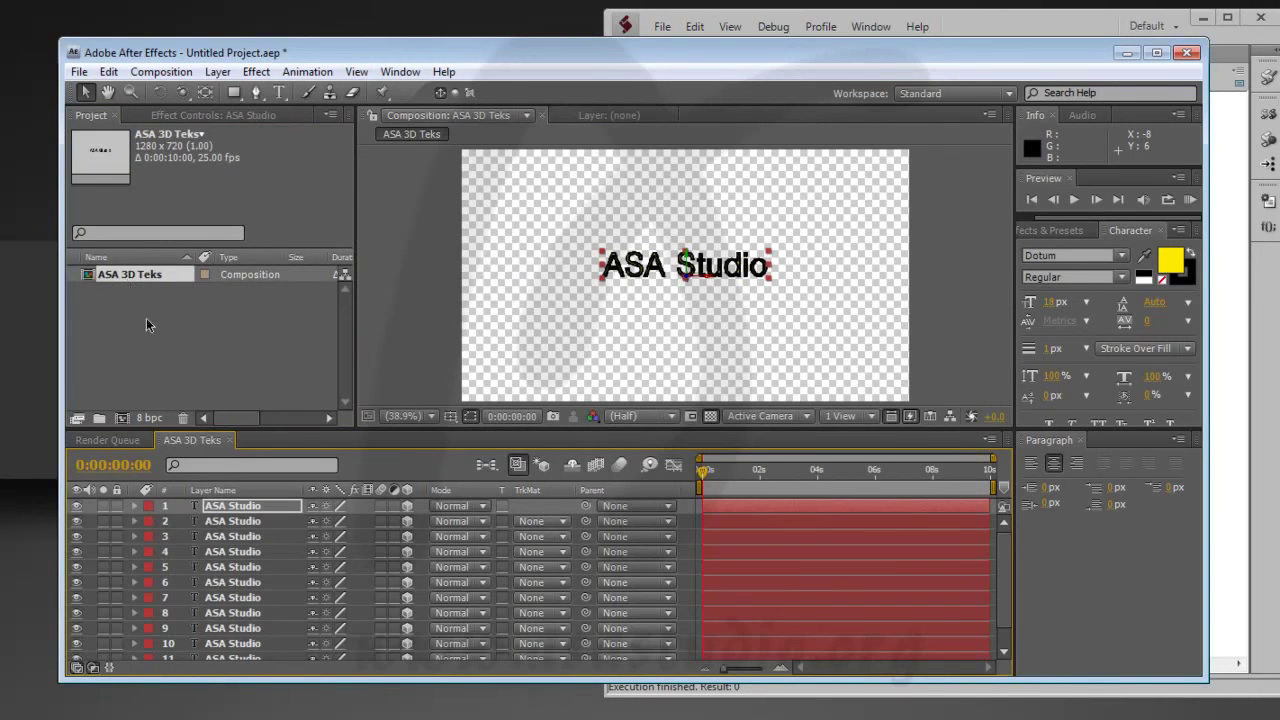
pyautogui.moveTo(693, 426); pyautogui.dragTo(693, 387)
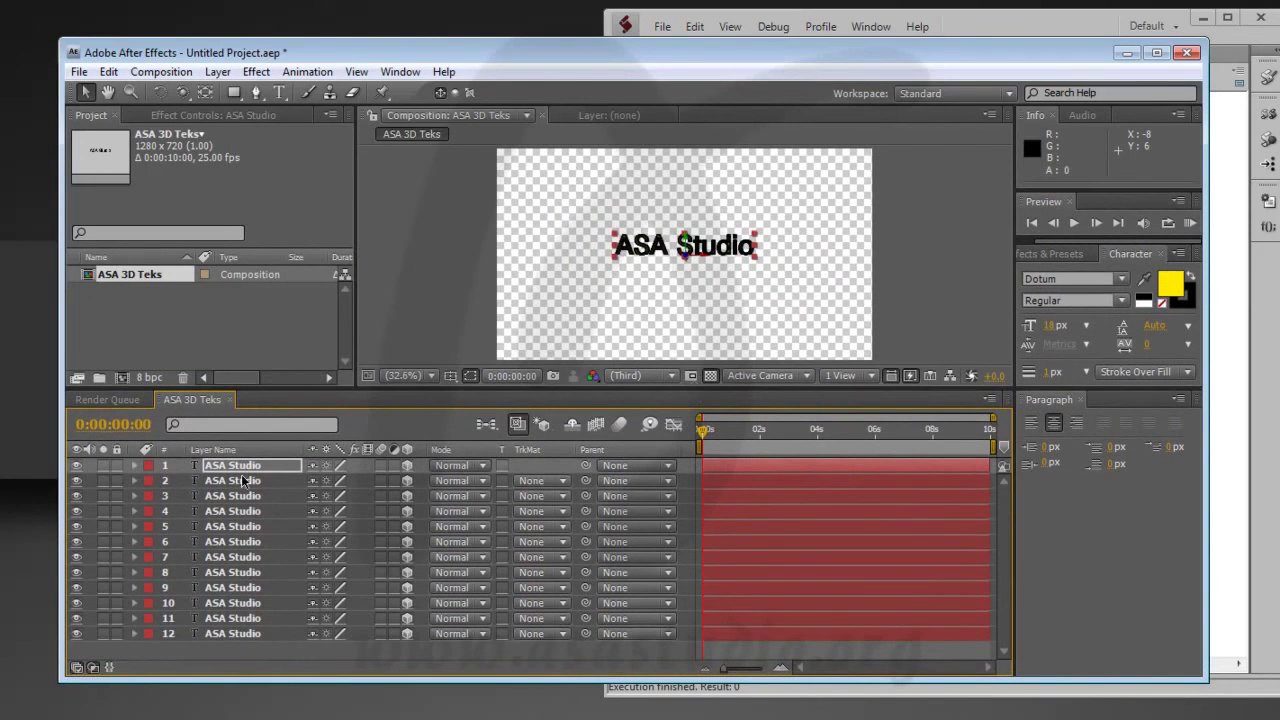
pyautogui.keyDown('shift'); pyautogui.click(236, 634); pyautogui.keyUp('shift')
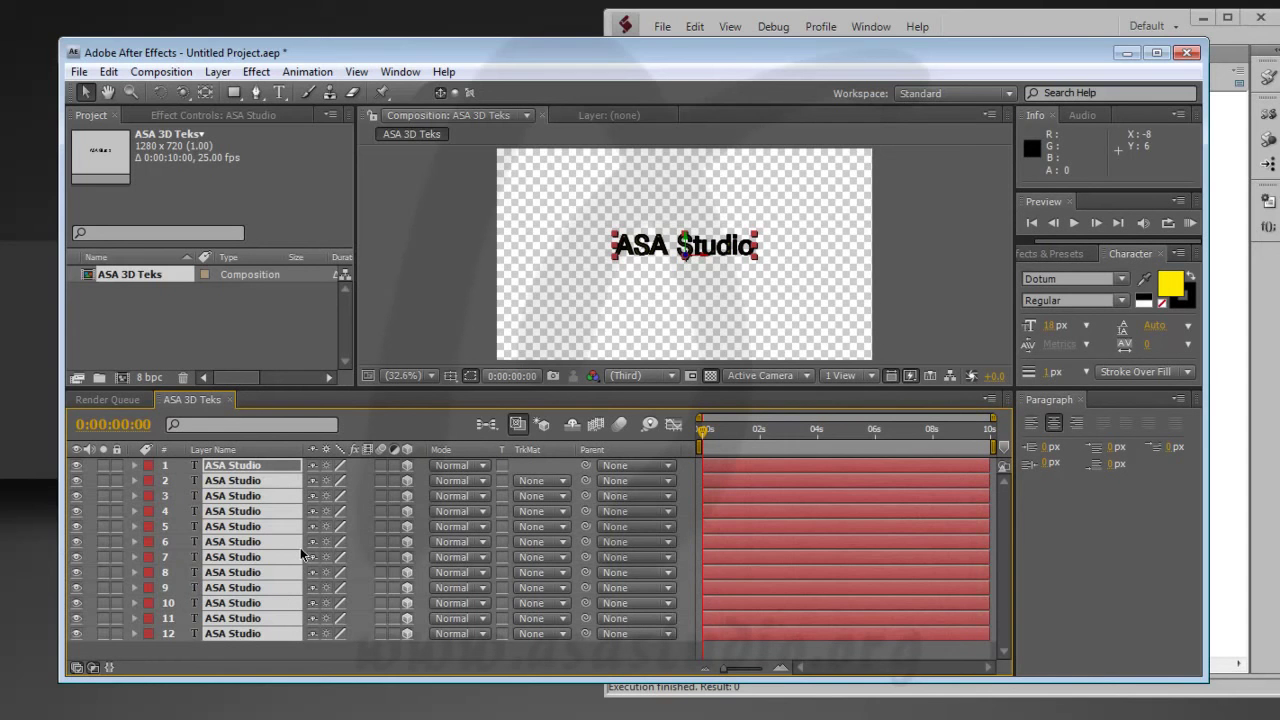
pyautogui.press('p')
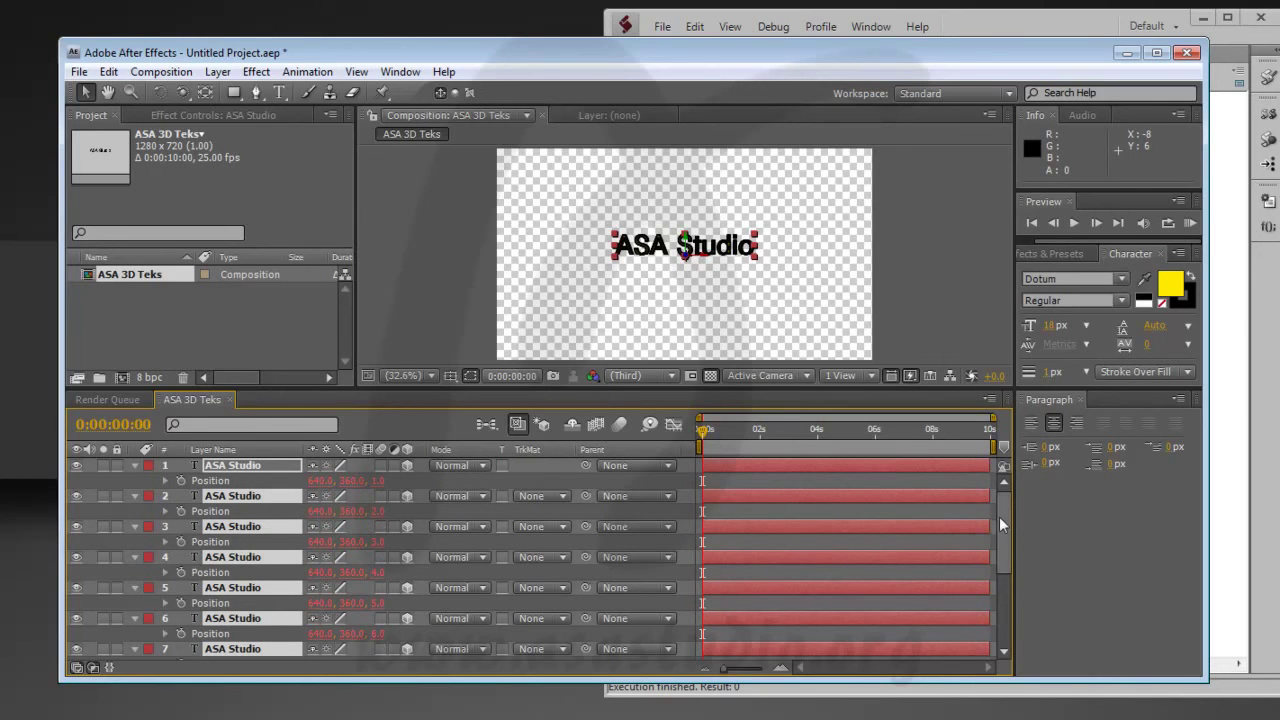
pyautogui.moveTo(1004, 516); pyautogui.dragTo(1008, 606)
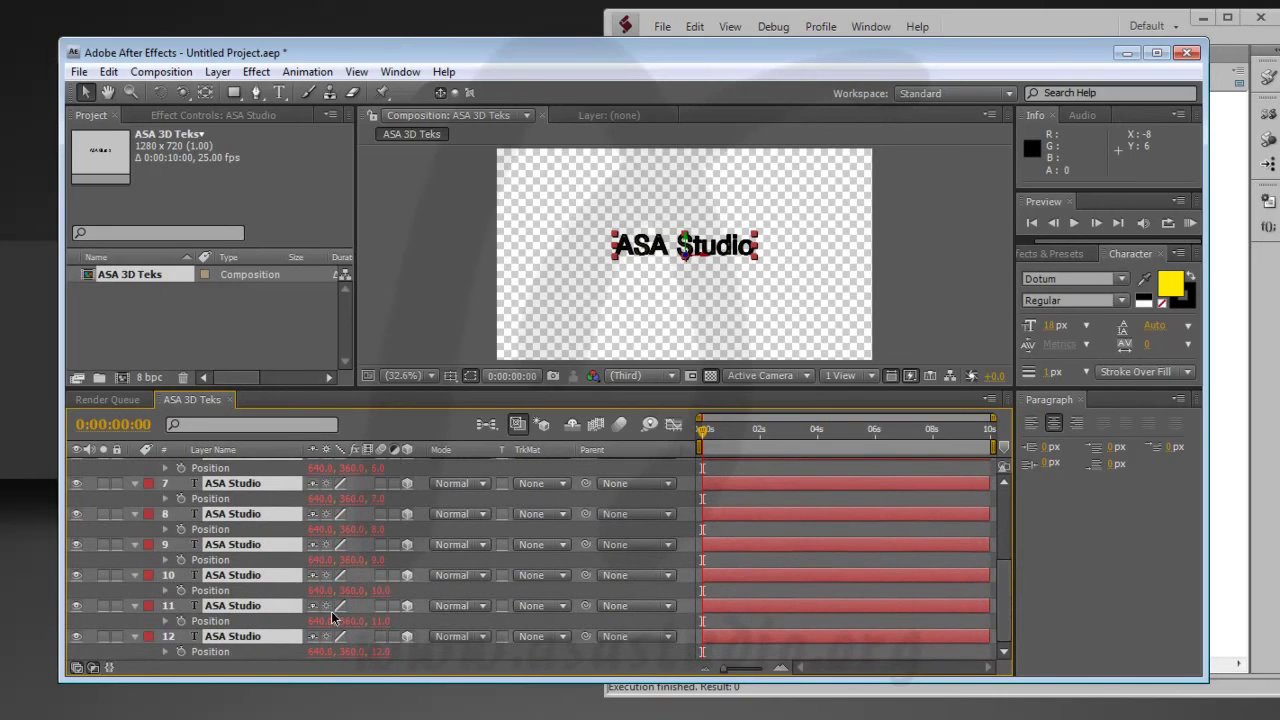
# - Add a default 50mm Camera 1 layer to the top of the comp
pyautogui.click(217, 72)
pyautogui.moveTo(217, 72)
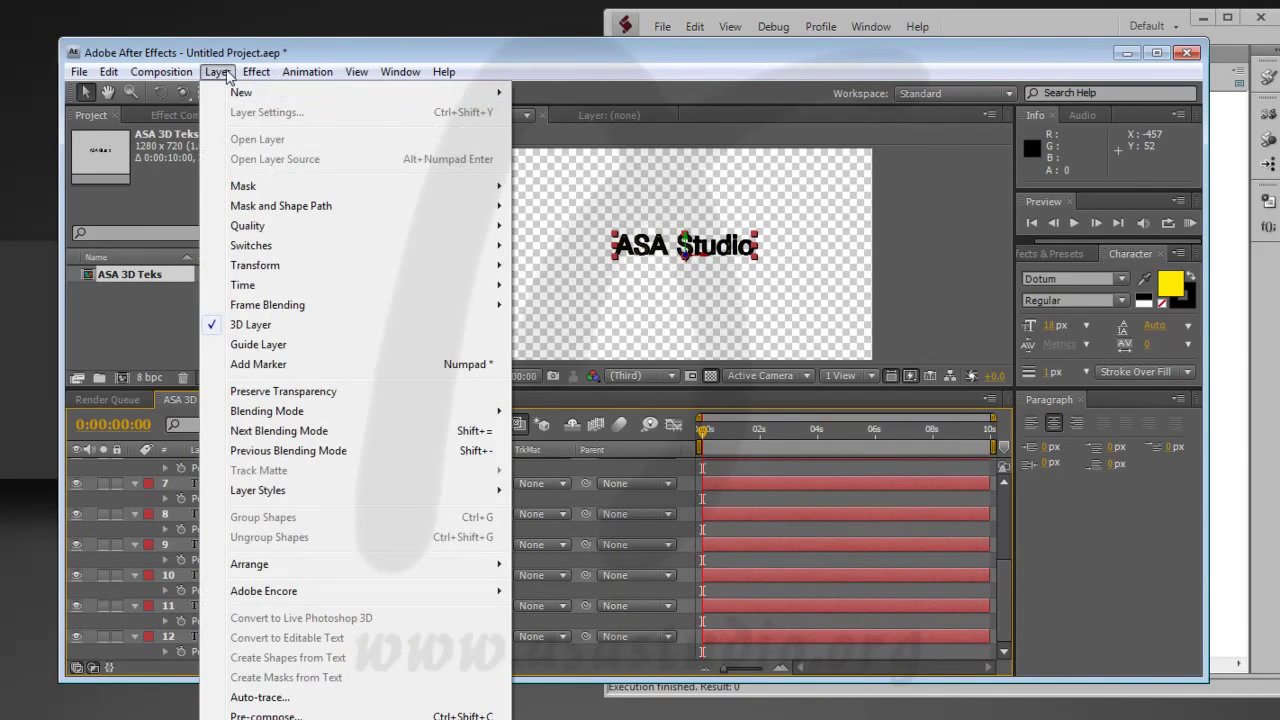
pyautogui.moveTo(262, 93)
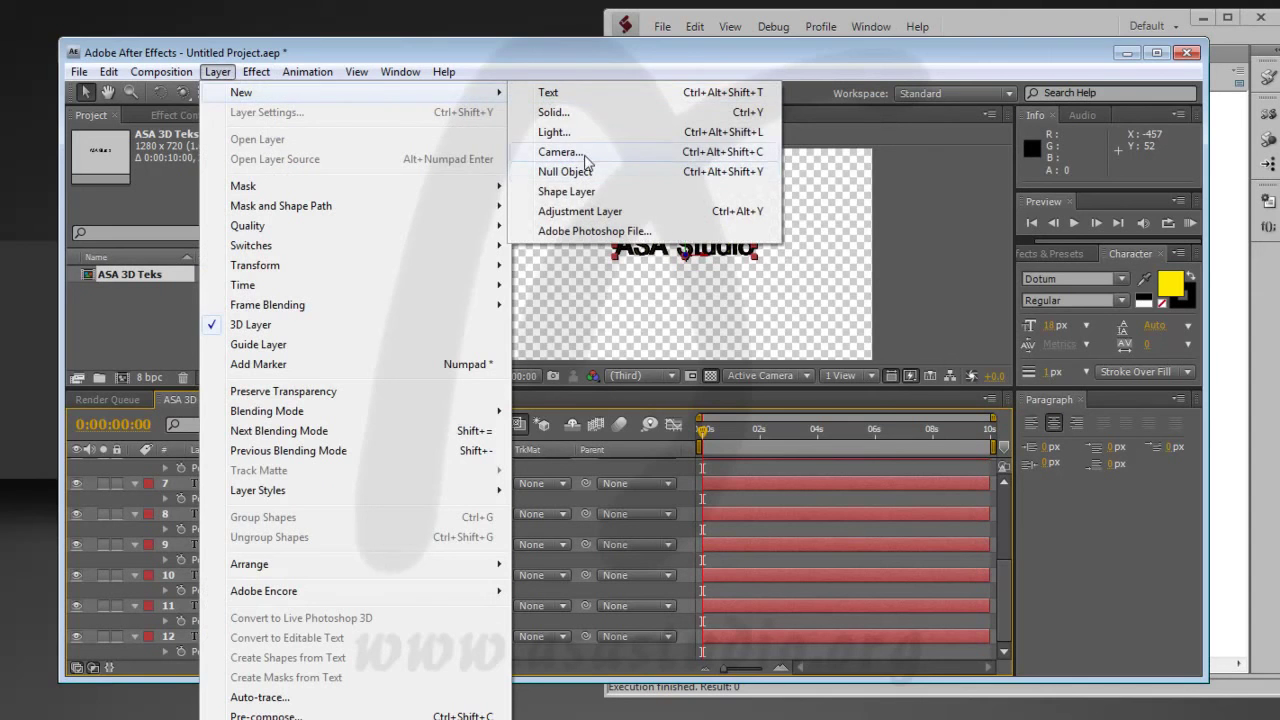
pyautogui.click(584, 152)
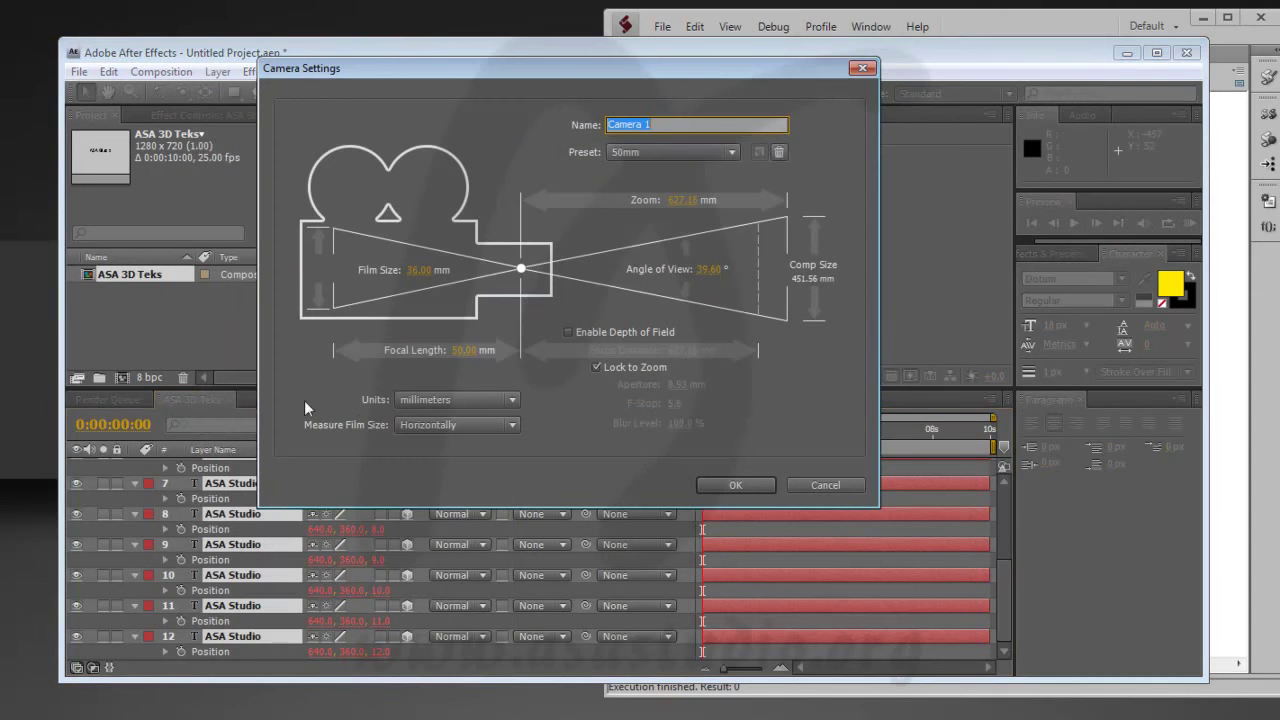
pyautogui.click(739, 487)
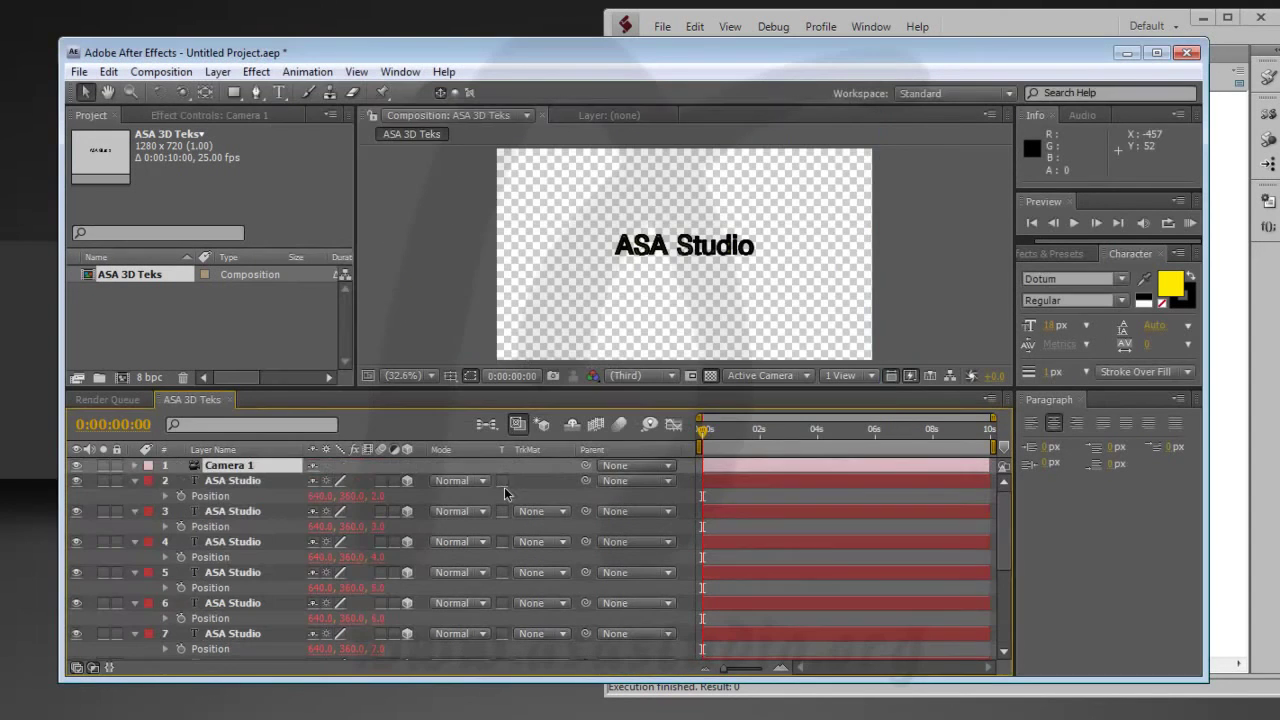
# - Orbit Camera 1 so the ASA Studio text stack appears tilted in 3D
pyautogui.click(181, 92)
pyautogui.moveTo(672, 268)
pyautogui.mouseDown()
pyautogui.moveTo(717, 301)
pyautogui.moveTo(705, 324)
pyautogui.moveTo(749, 306)
pyautogui.mouseUp()
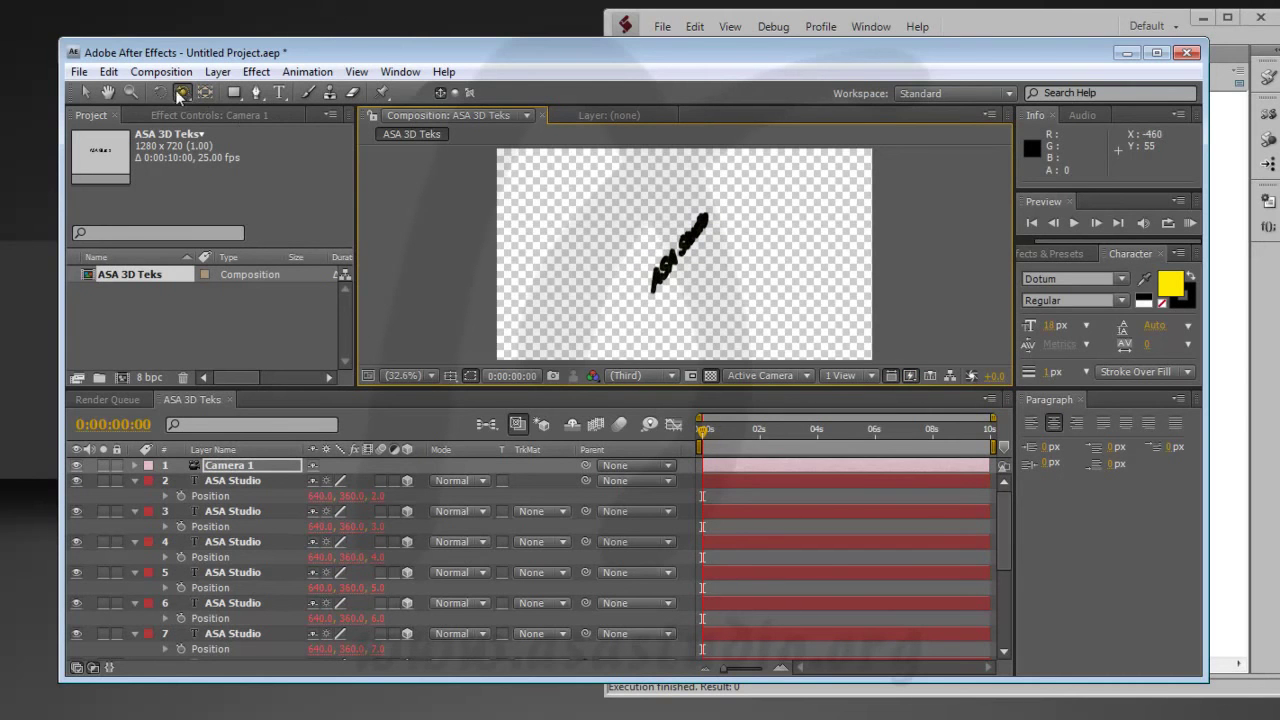
pyautogui.click(220, 74)
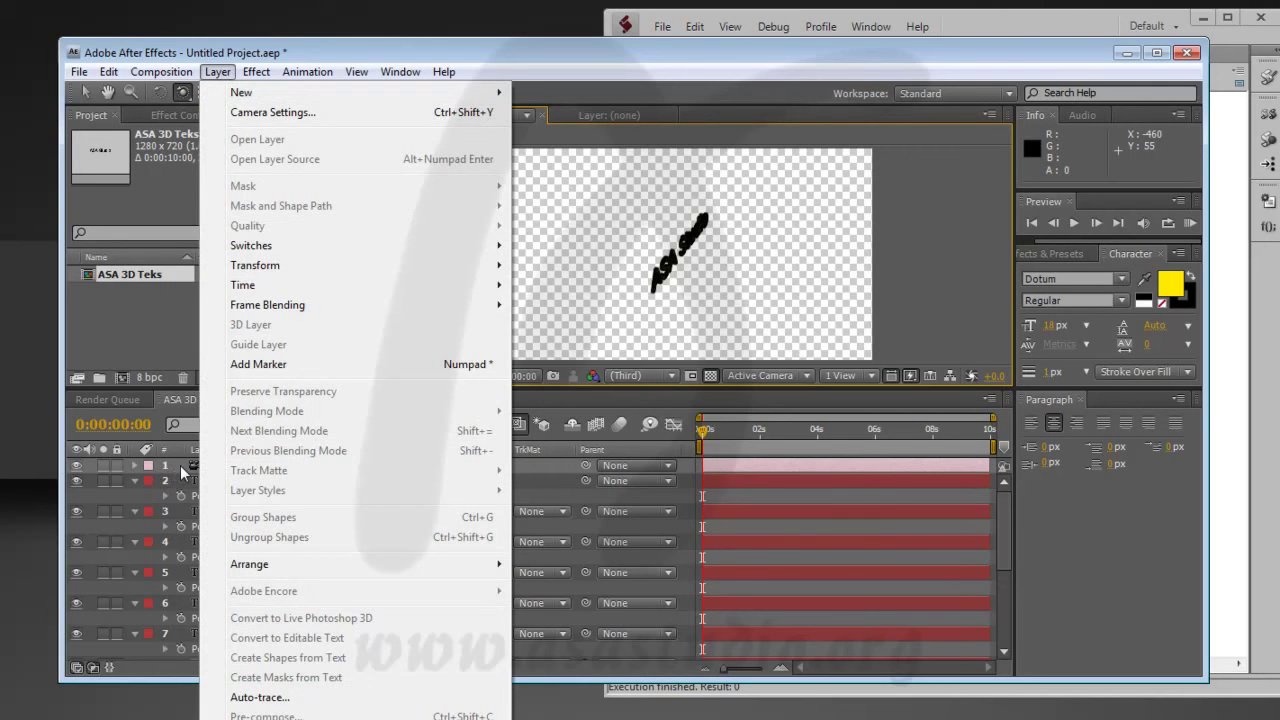
pyautogui.click(149, 497)
pyautogui.click(218, 72)
pyautogui.moveTo(245, 92)
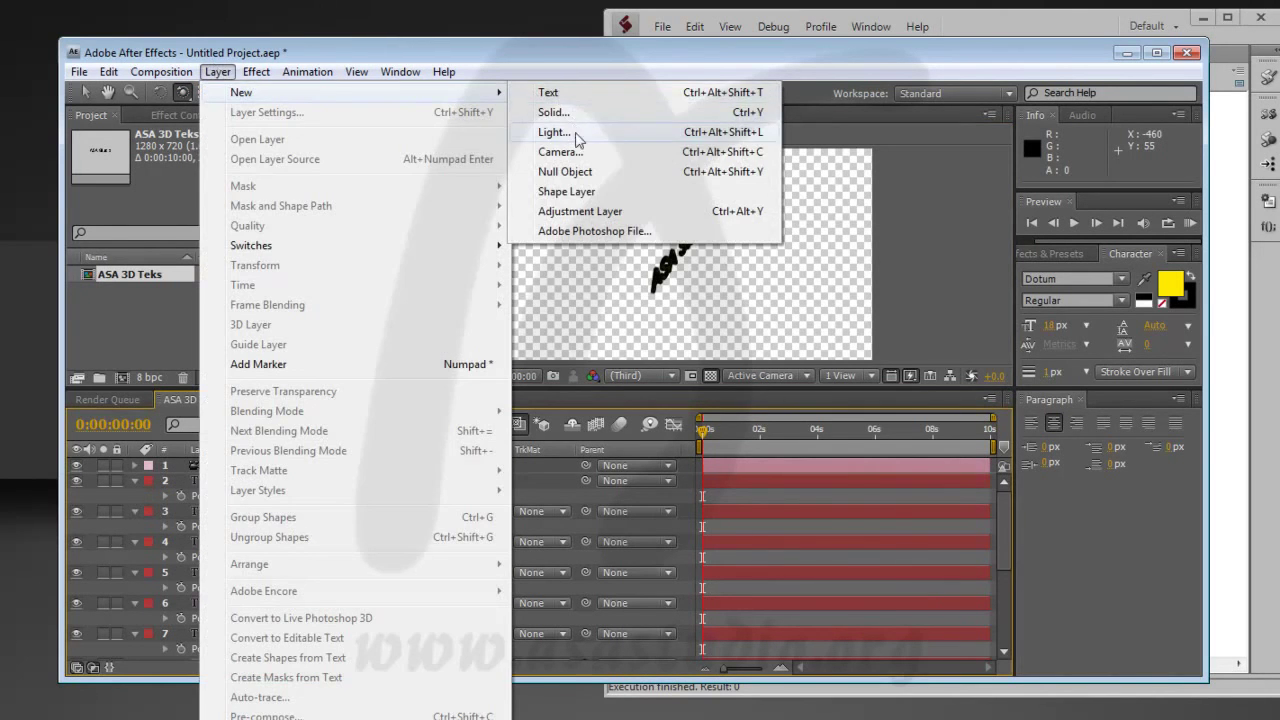
pyautogui.click(578, 135)
pyautogui.click(618, 178)
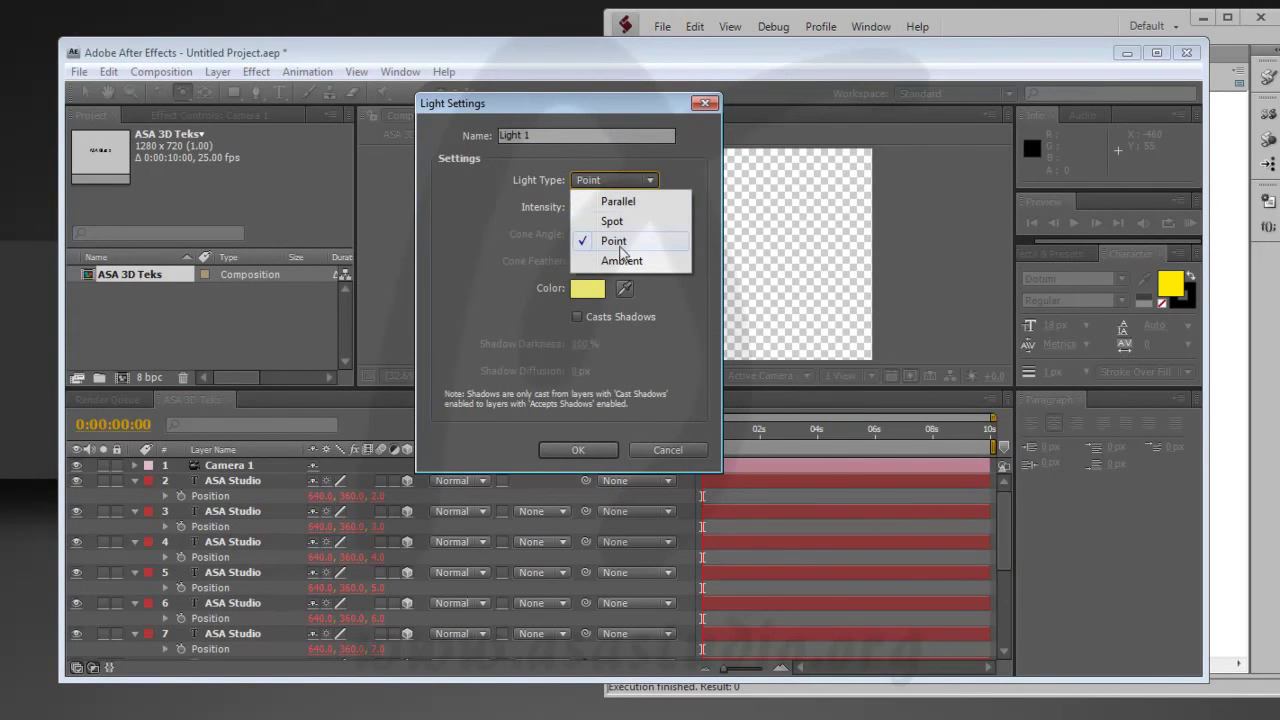
pyautogui.click(614, 222)
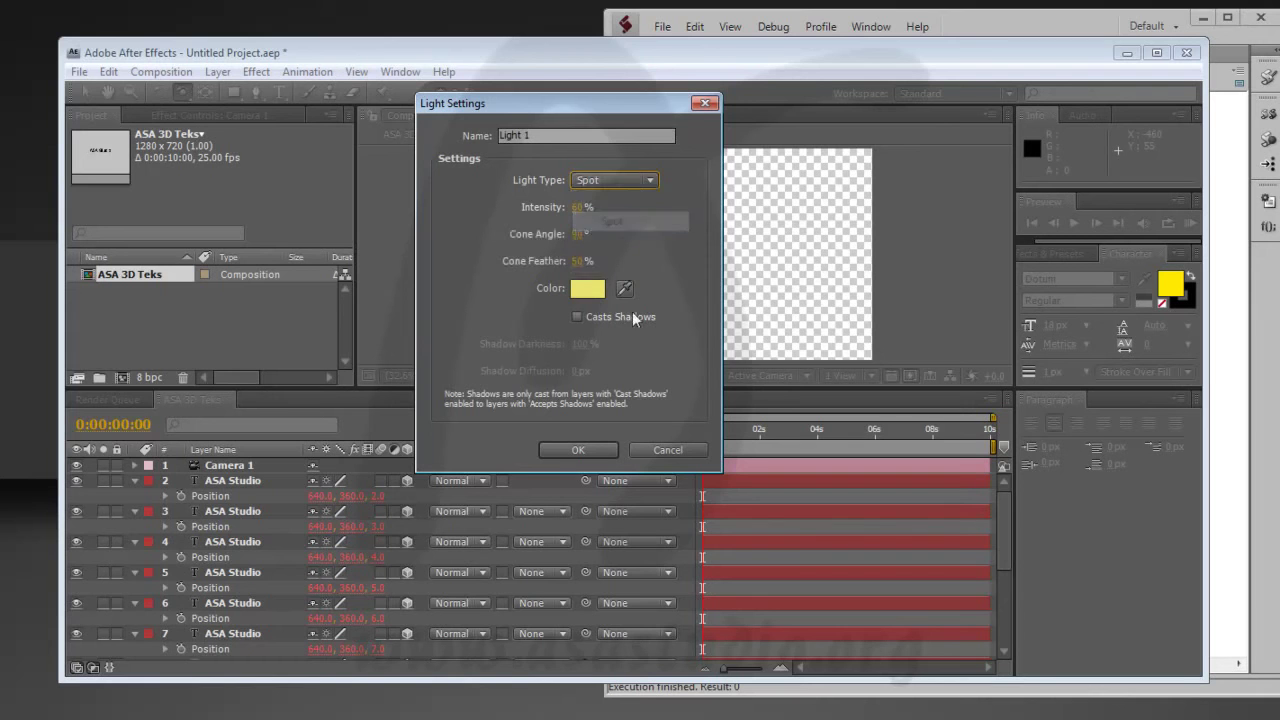
pyautogui.moveTo(578, 209); pyautogui.dragTo(646, 210)
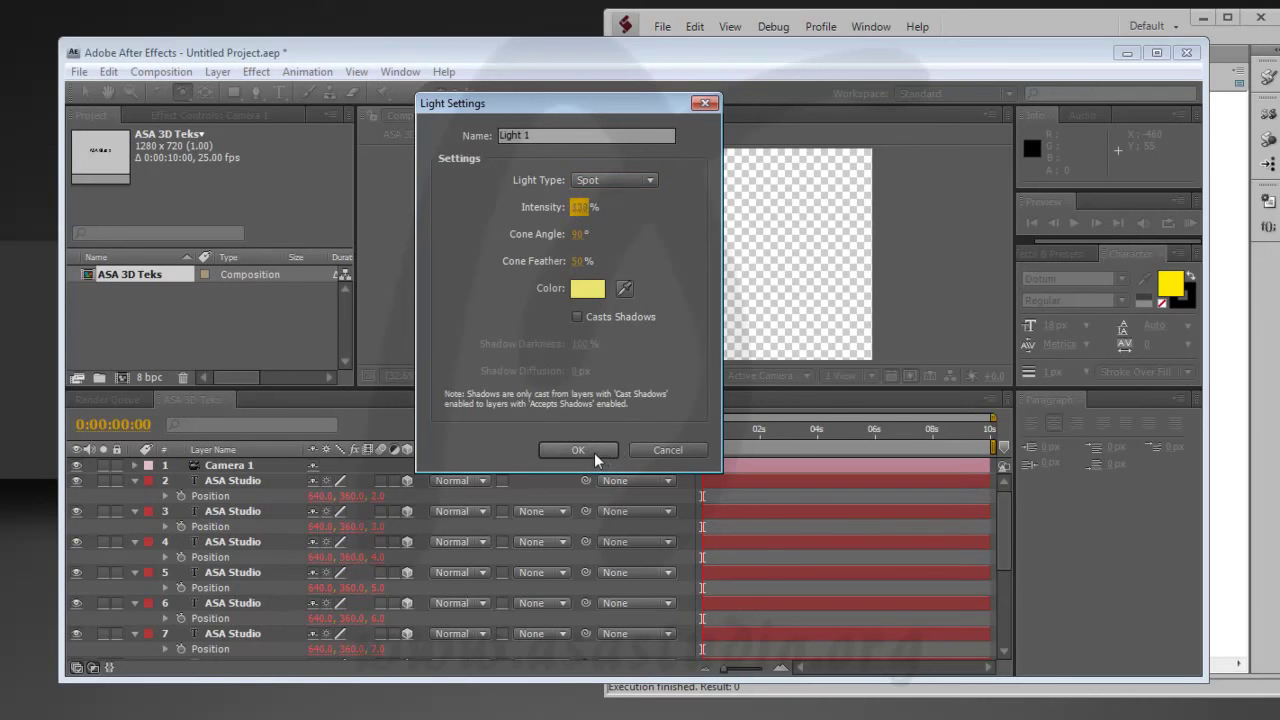
pyautogui.click(578, 450)
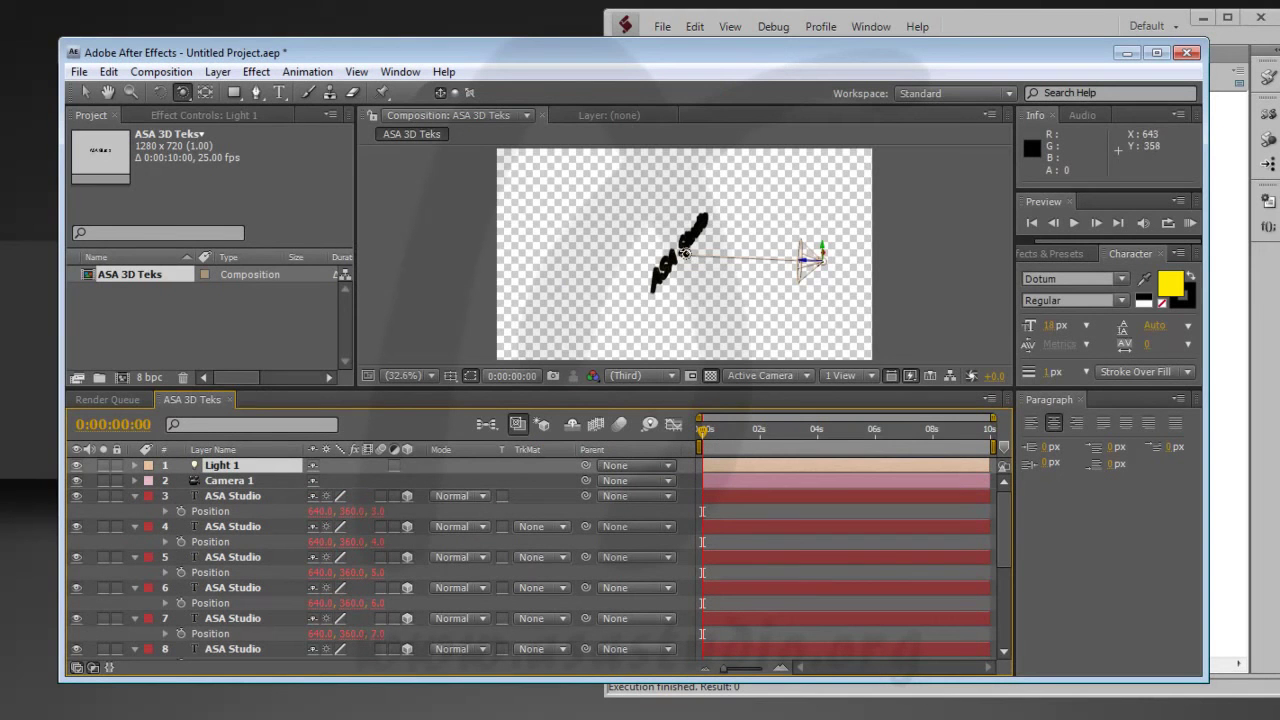
pyautogui.doubleClick(225, 466)
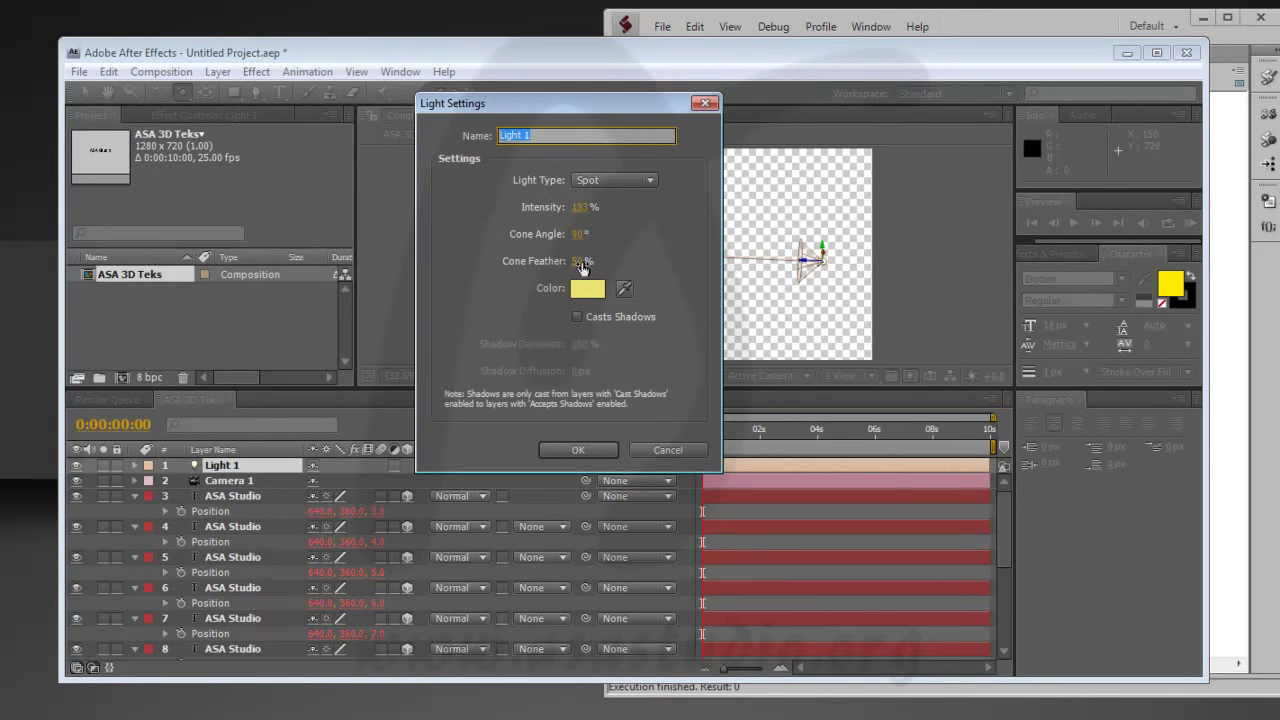
pyautogui.moveTo(578, 207); pyautogui.dragTo(663, 207)
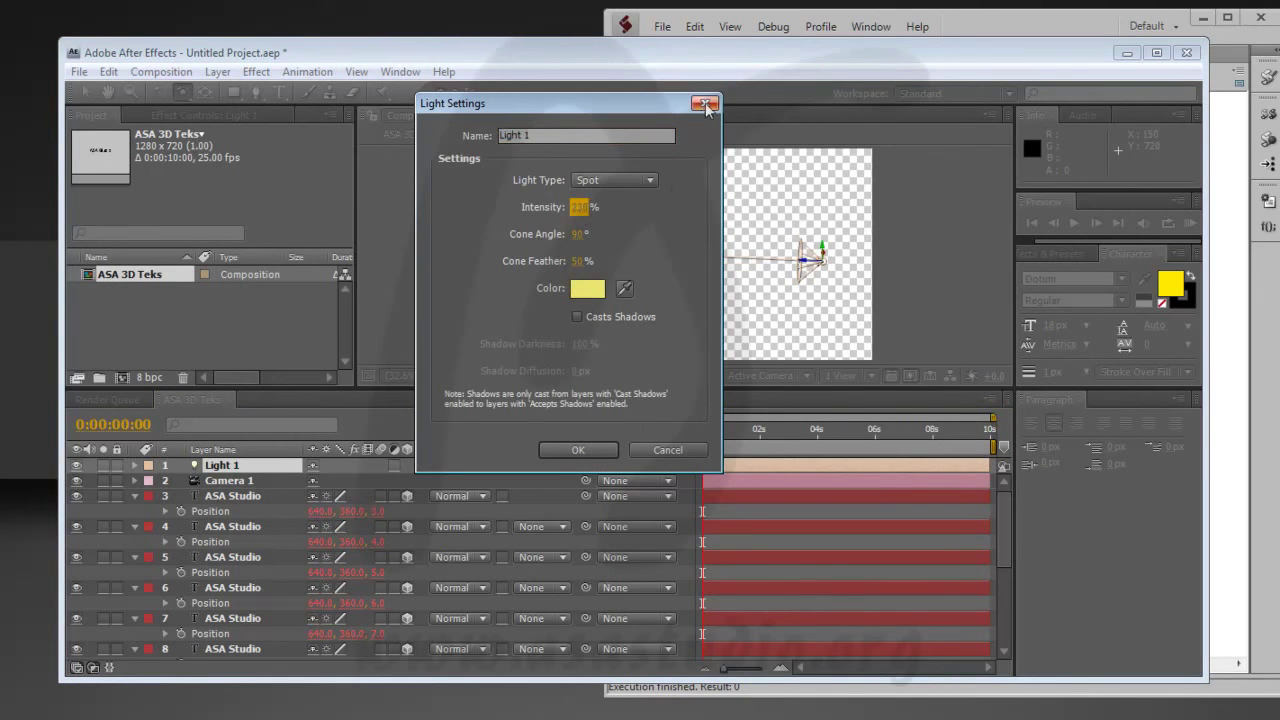
pyautogui.click(705, 103)
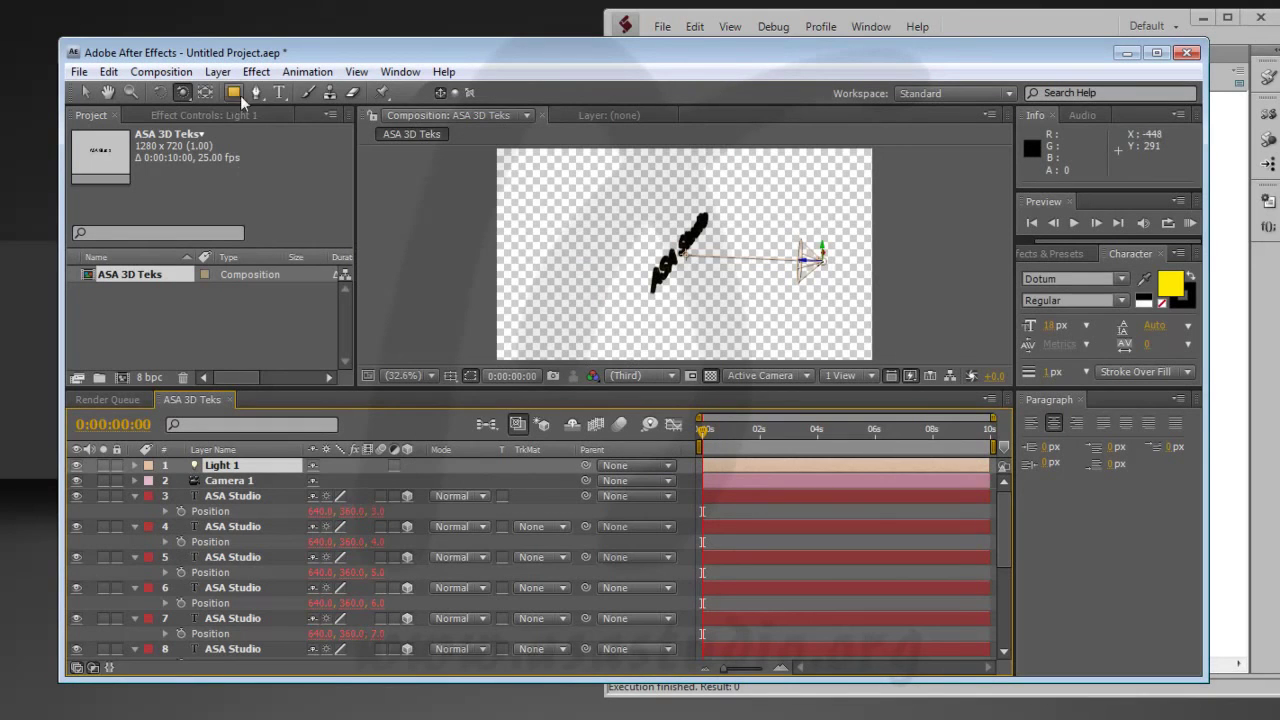
# - Dolly the camera in with Track Z so the ASA Studio text fills the view
pyautogui.moveTo(187, 93); pyautogui.dragTo(290, 150)
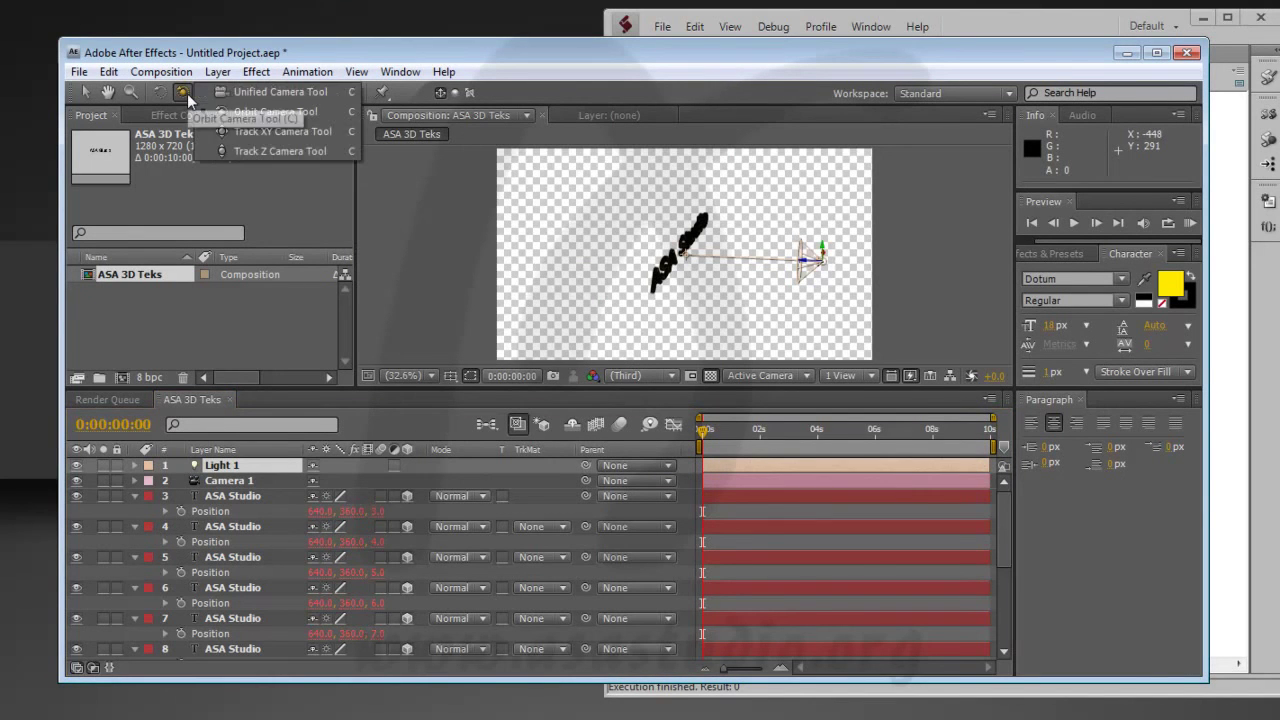
pyautogui.moveTo(611, 304); pyautogui.dragTo(585, 95)
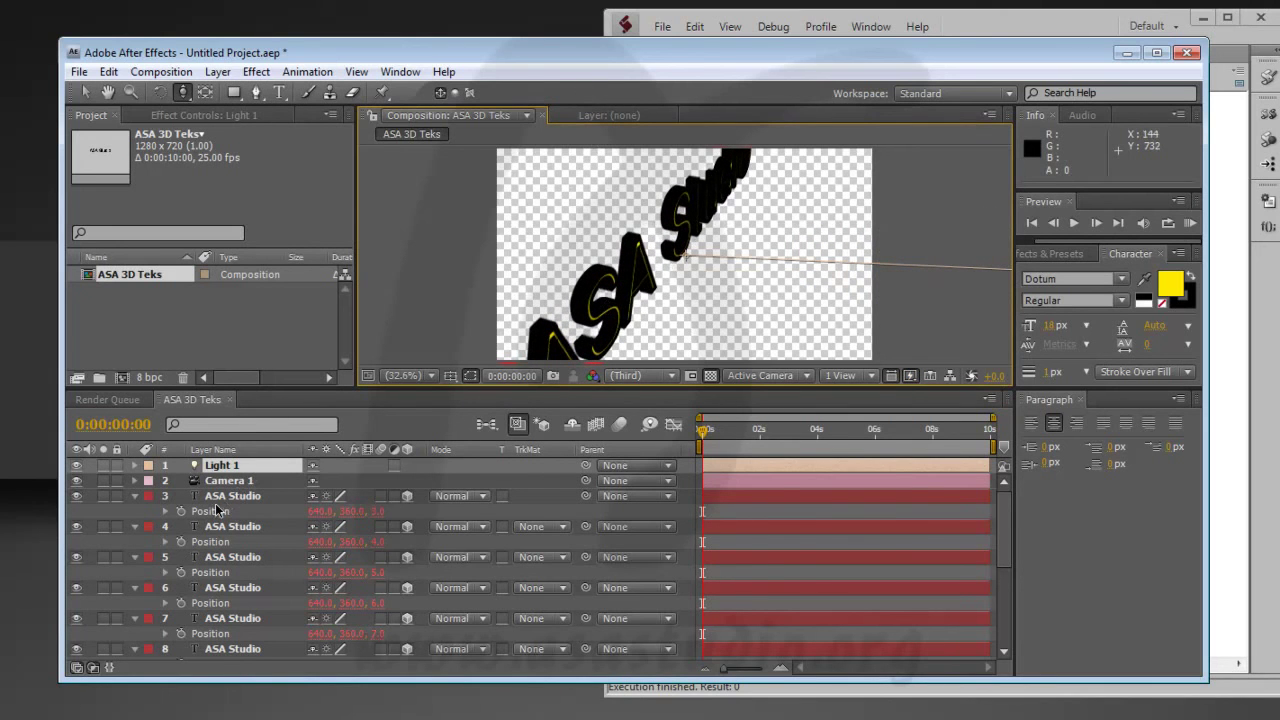
pyautogui.click(133, 496)
# - Collapse the Camera 1 and layer properties and start a new 1280 x 720 Comp 1
pyautogui.click(135, 480)
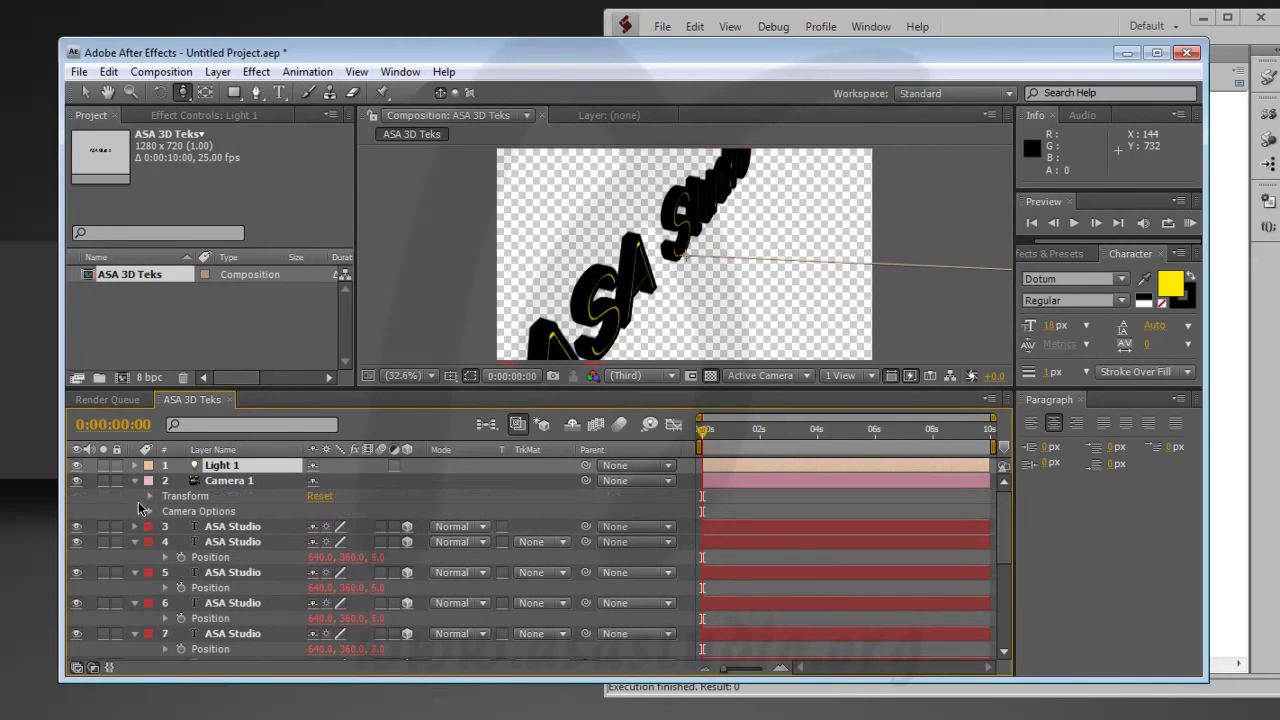
pyautogui.click(137, 480)
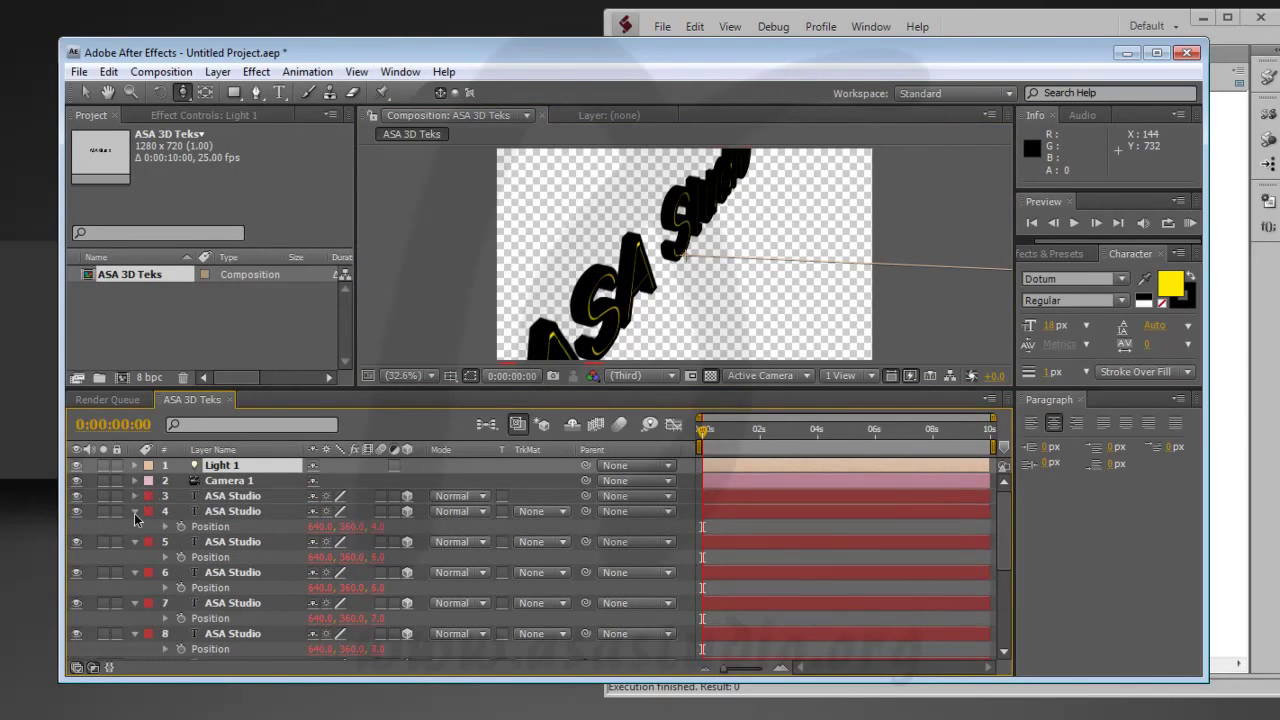
pyautogui.click(134, 512)
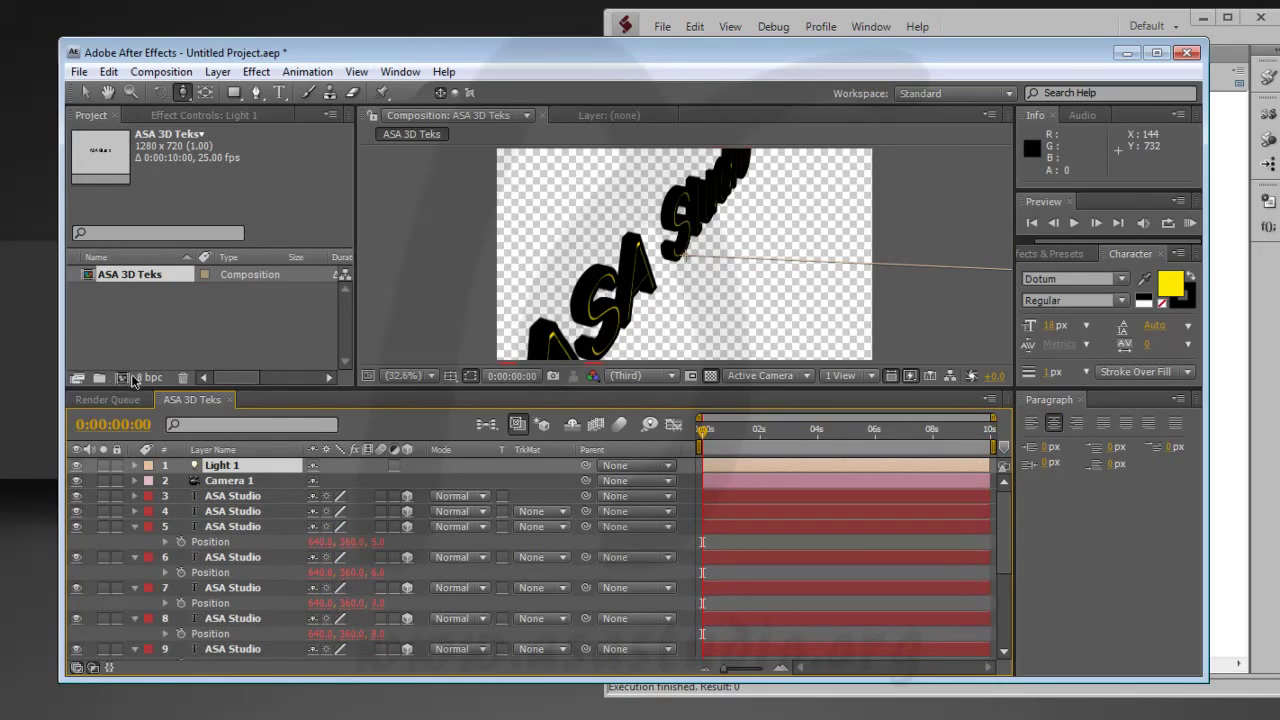
pyautogui.click(126, 378)
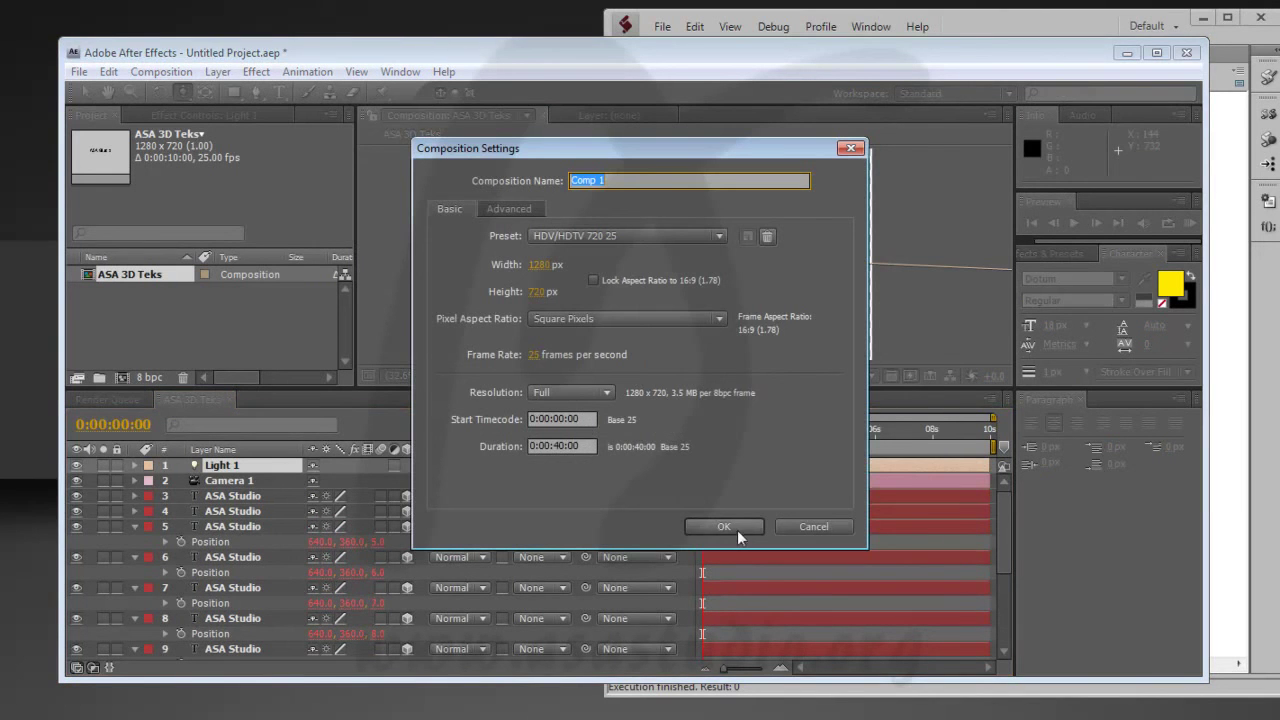
# - Create the empty 40-second HDV/HDTV 720 25 Comp 1
pyautogui.click(736, 528)
pyautogui.click(115, 292)
pyautogui.moveTo(120, 294)
pyautogui.mouseDown()
pyautogui.moveTo(132, 288)
pyautogui.moveTo(139, 332)
pyautogui.mouseUp()
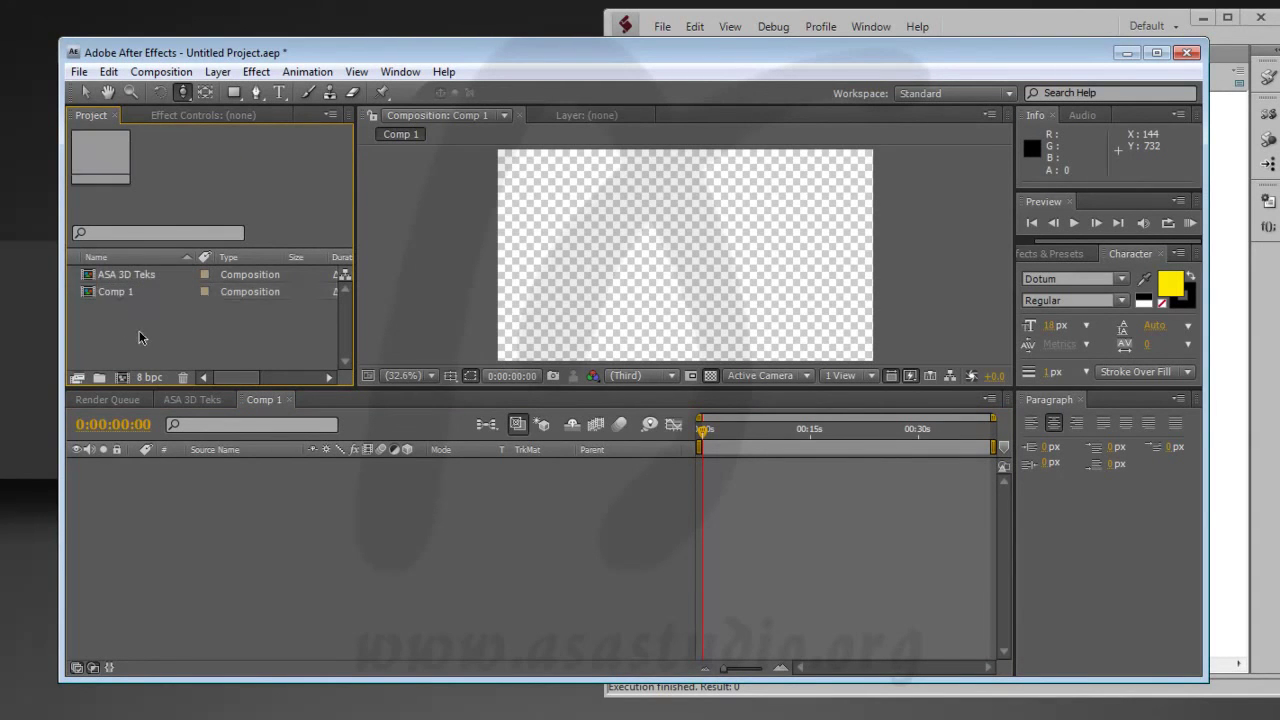
# - Add an Untitled 1 folder to the project and move ASA 3D Teks into it
pyautogui.click(99, 380)
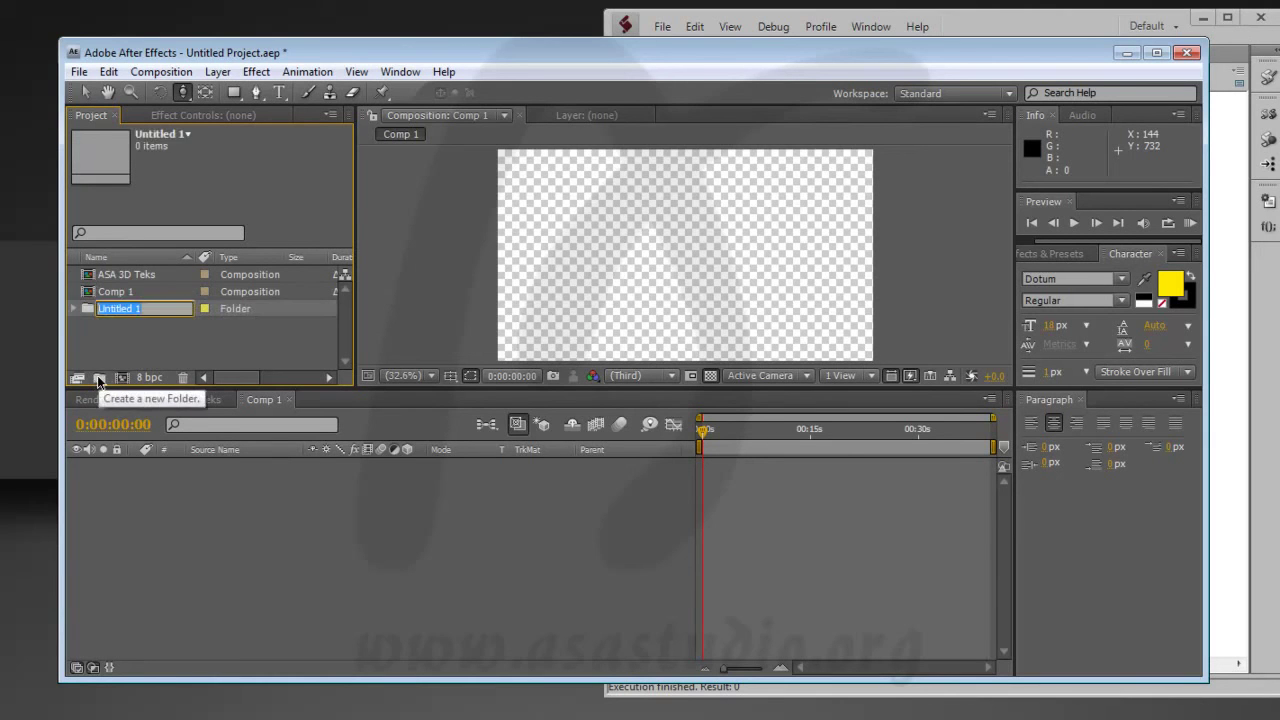
pyautogui.click(120, 280)
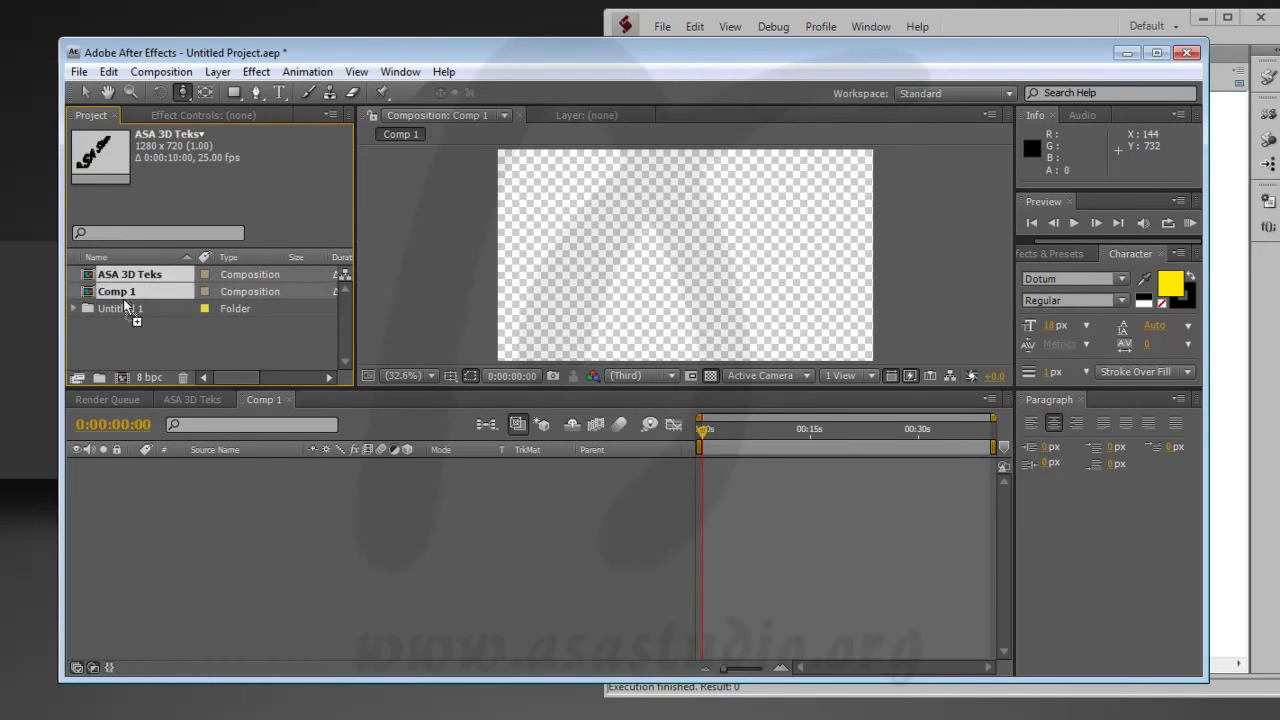
pyautogui.moveTo(120, 282); pyautogui.dragTo(128, 310)
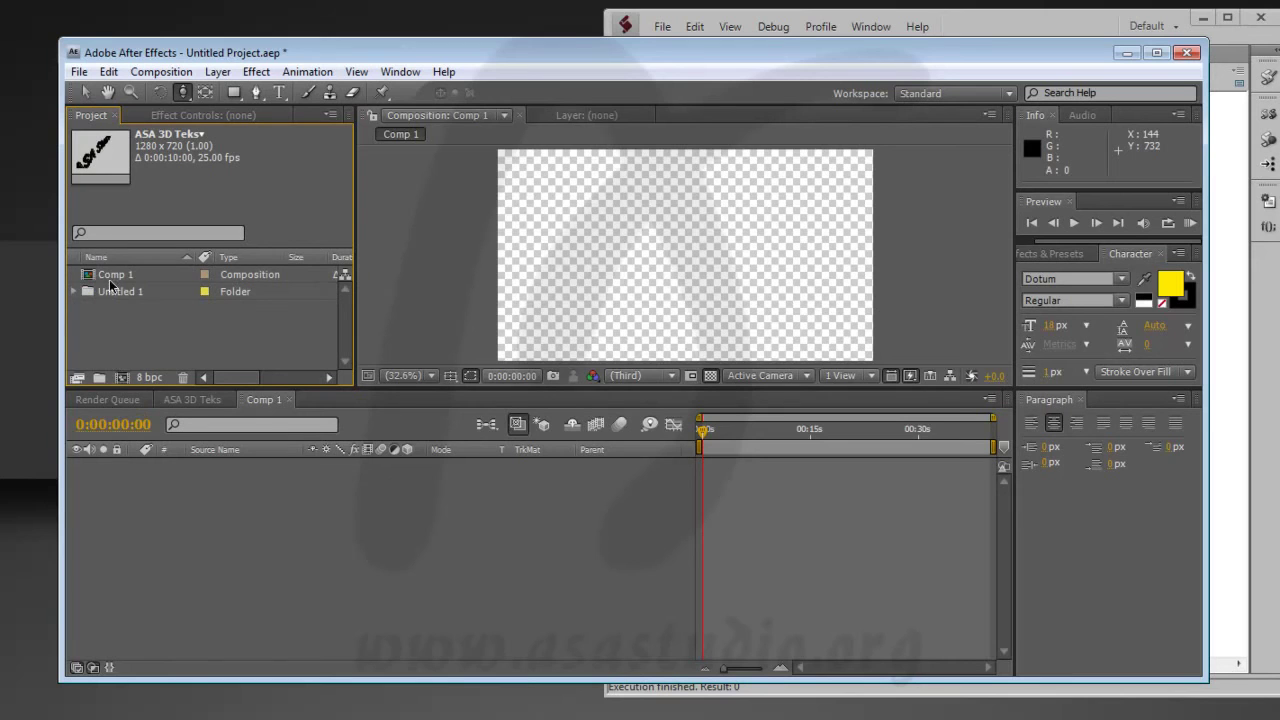
pyautogui.click(115, 274)
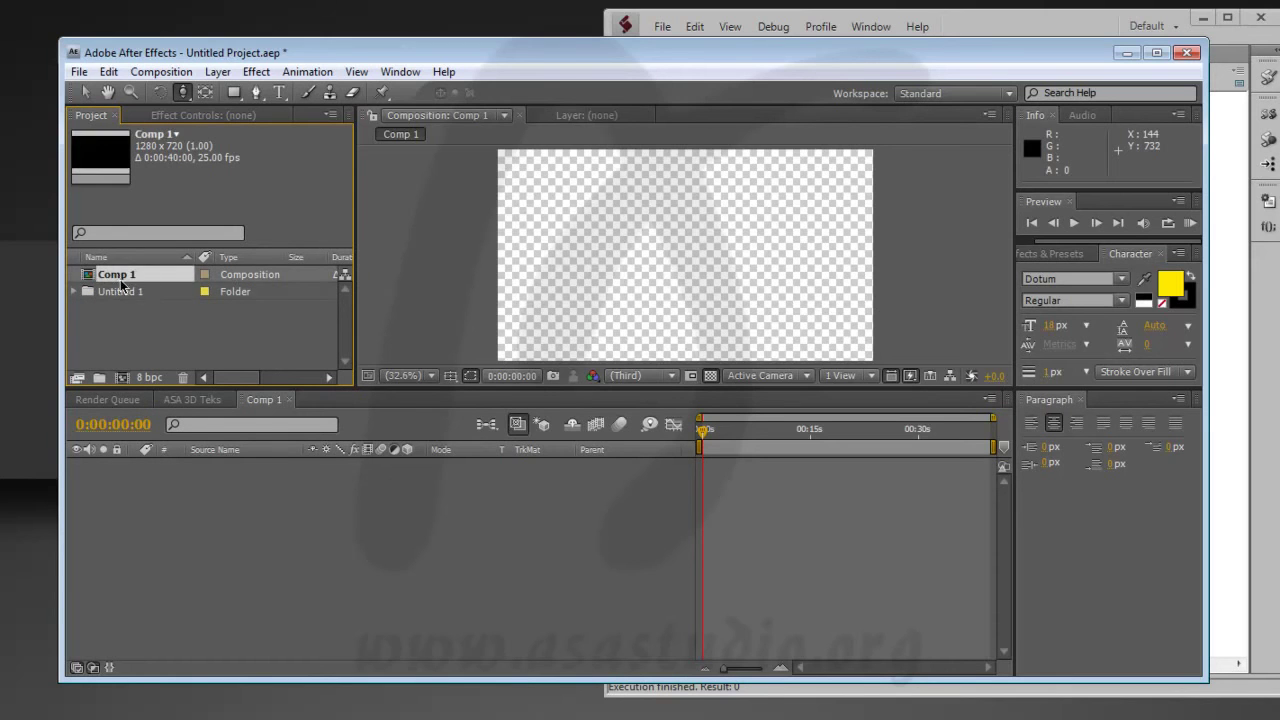
pyautogui.click(136, 364)
pyautogui.click(122, 276)
pyautogui.click(136, 327)
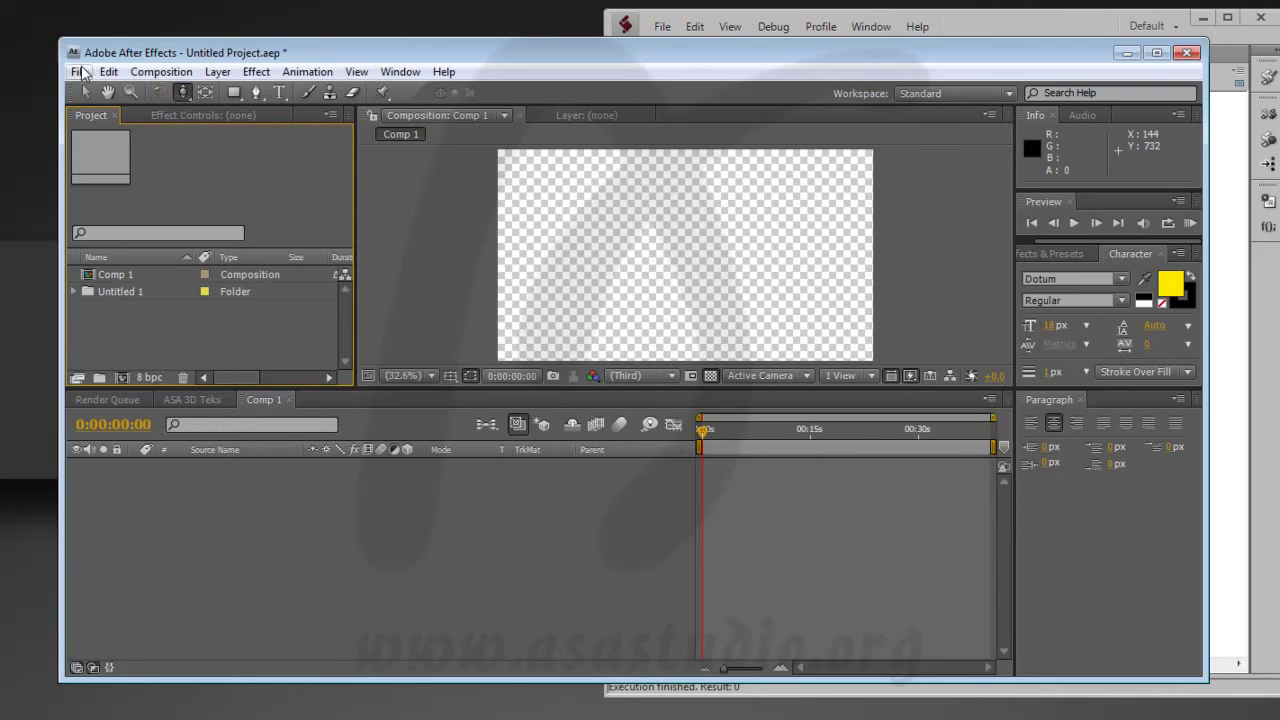
# - Save the script in ExtendScript Toolkit
pyautogui.click(1068, 26)
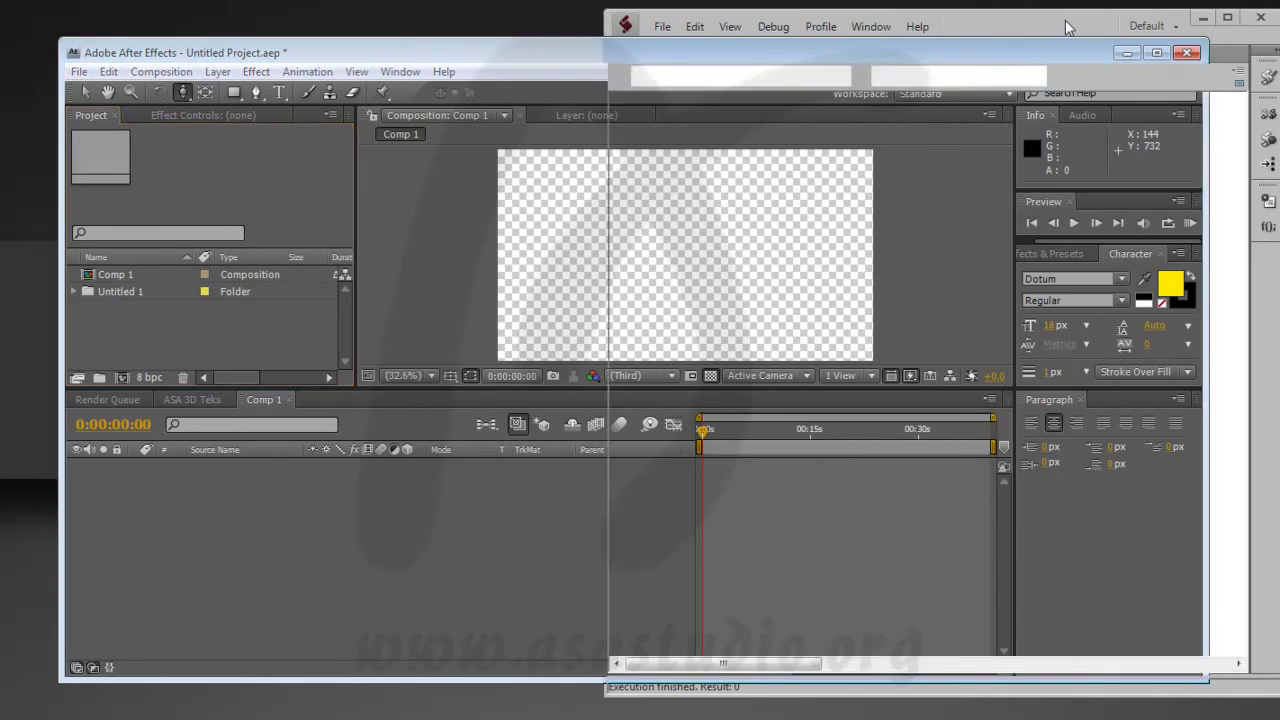
pyautogui.click(665, 27)
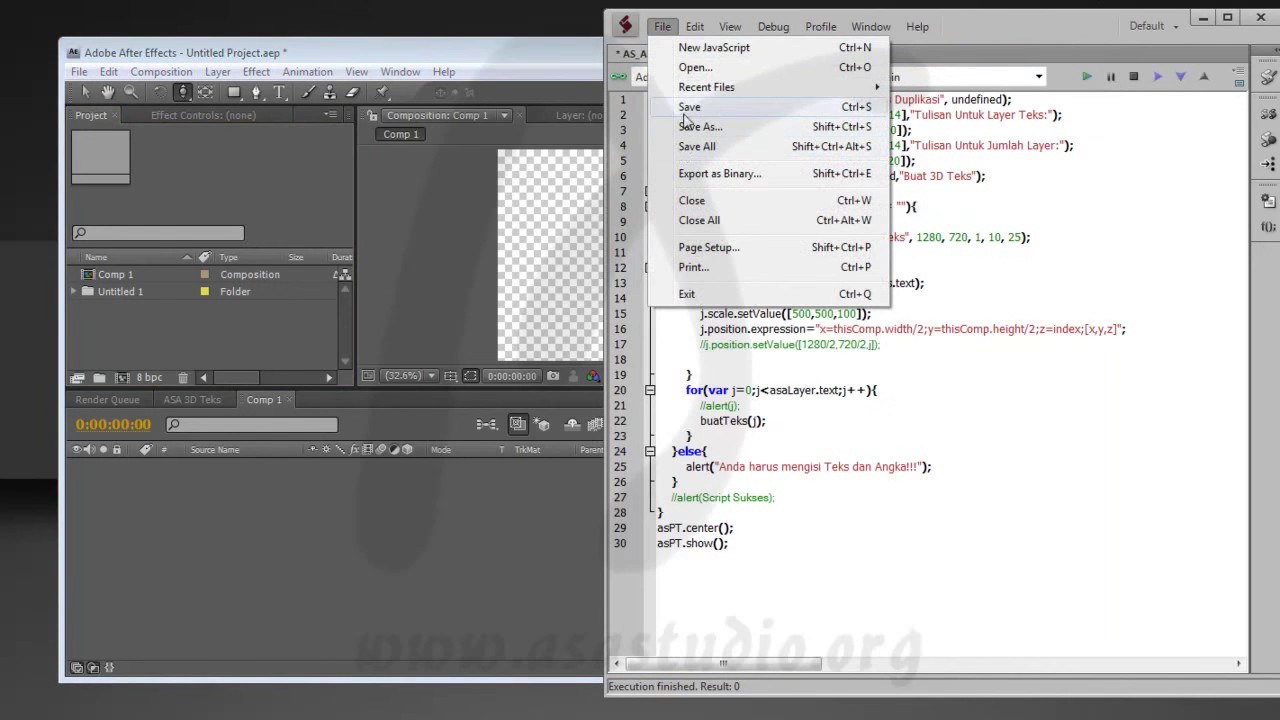
pyautogui.click(688, 110)
# - Run AS_AEs_3D_Teks_Duplikasi.jsx from After Effects via File > Scripts > Run Script File
pyautogui.click(78, 72)
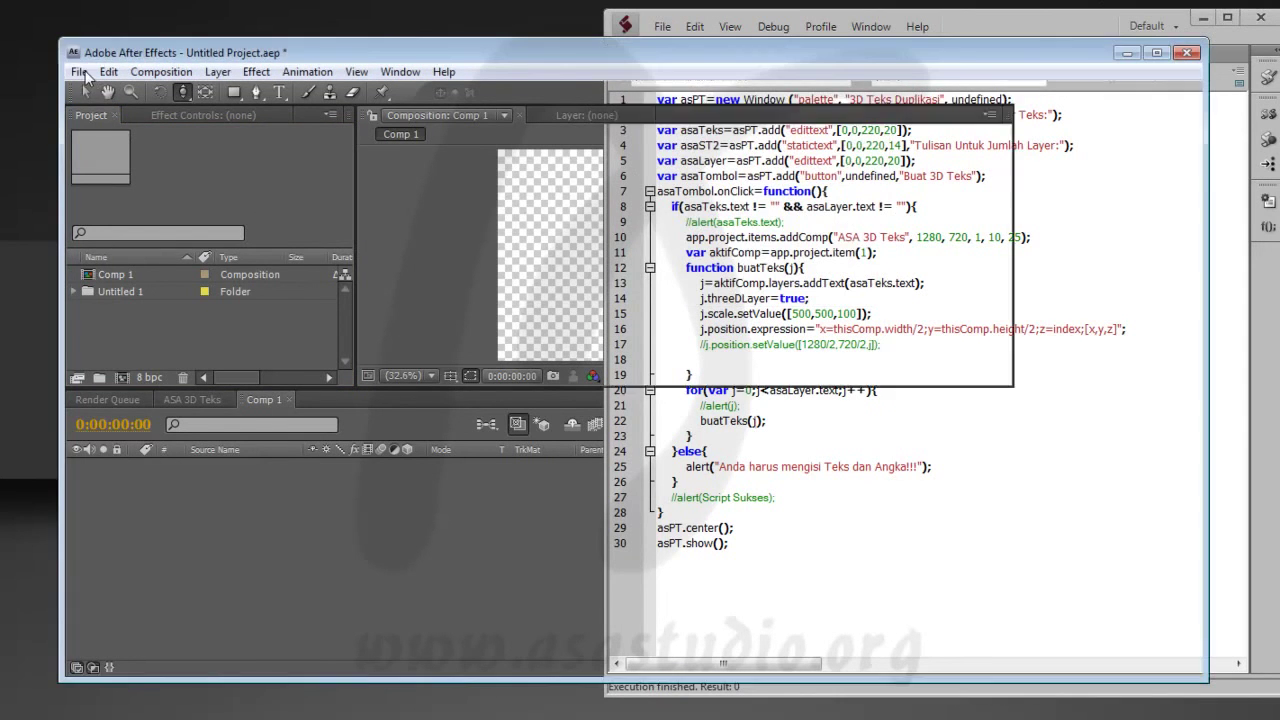
pyautogui.moveTo(166, 558)
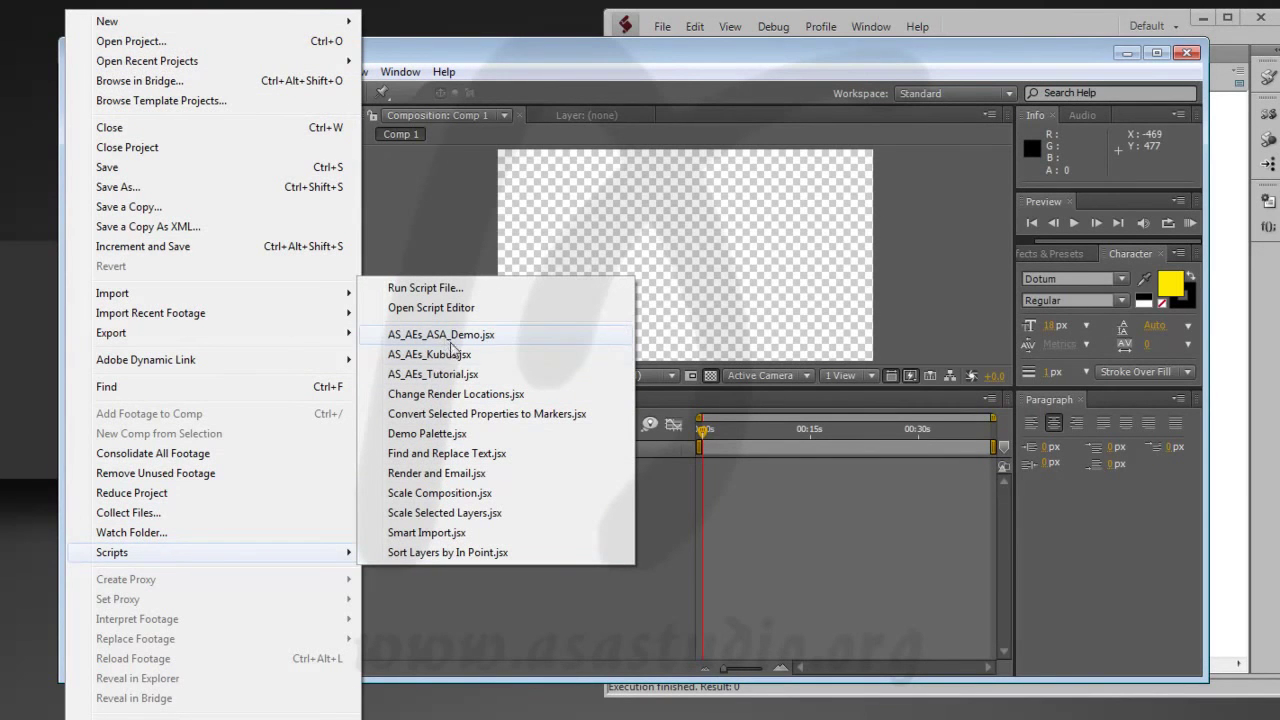
pyautogui.click(437, 290)
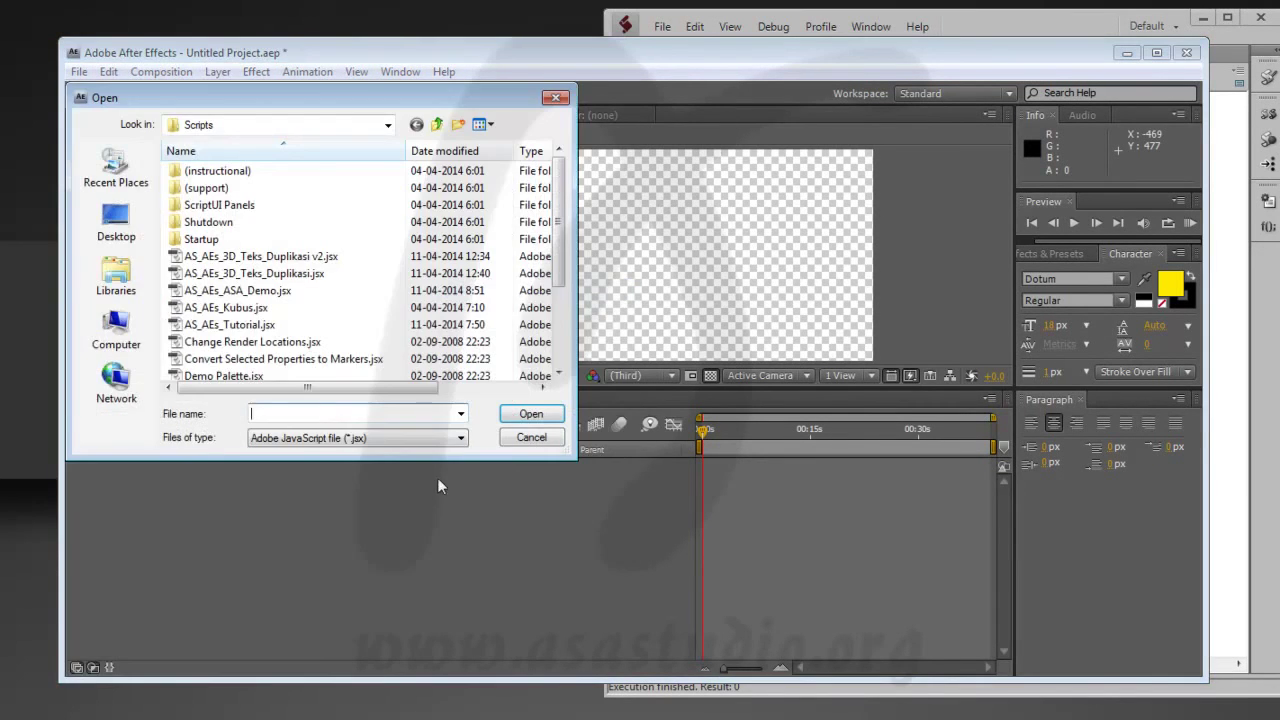
pyautogui.click(266, 276)
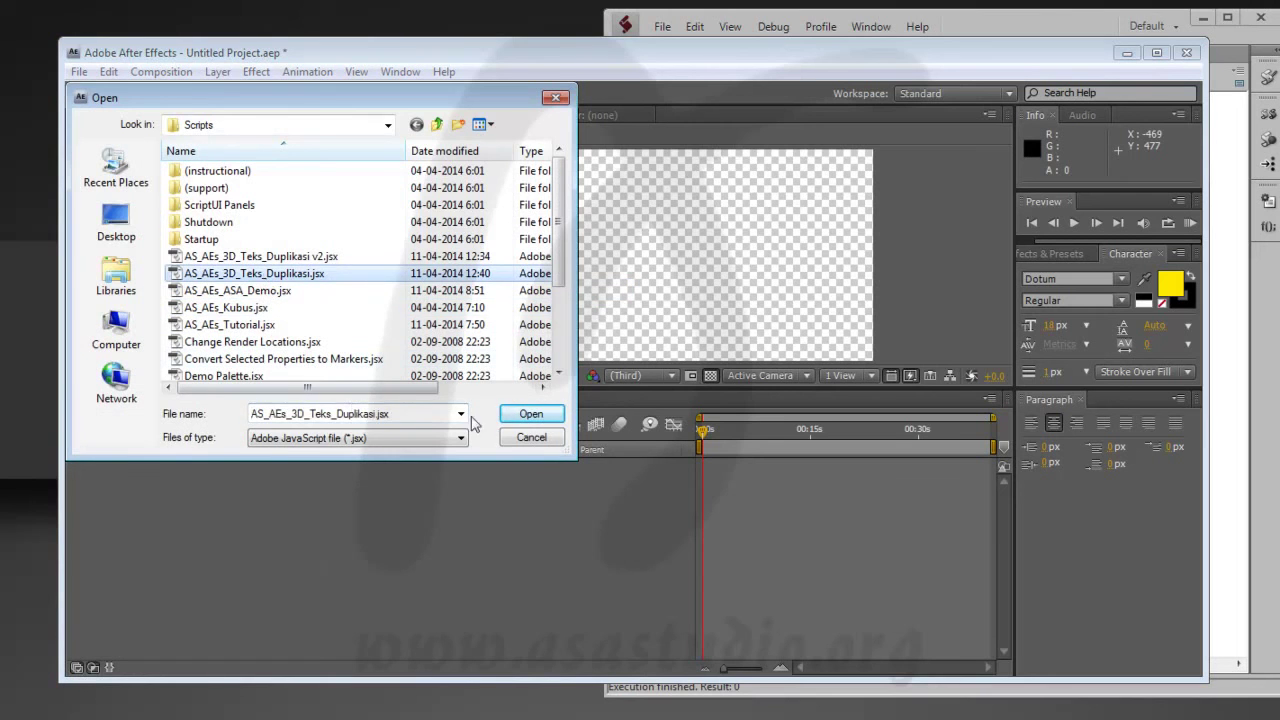
pyautogui.click(540, 418)
pyautogui.click(578, 323)
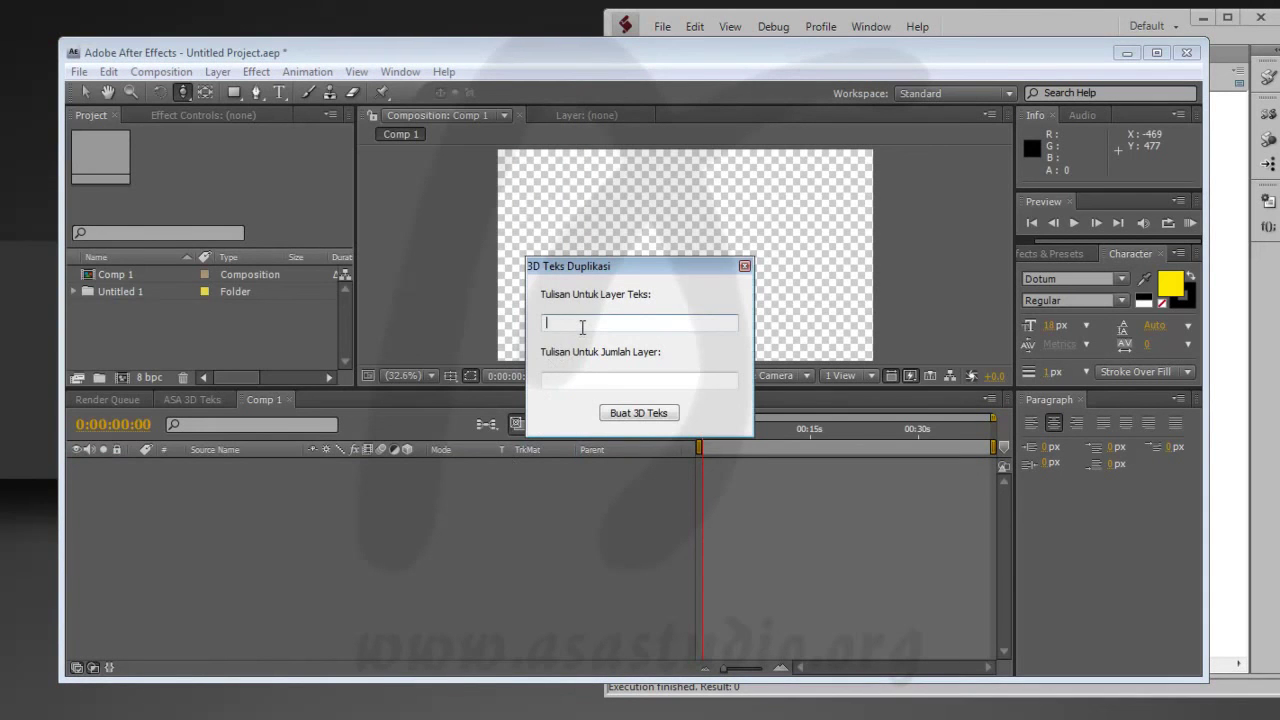
# - Generate an ASA 3D Teks comp from 'AFTER EFFECTS SCRIPTING' with 30 layers, then close the panel
pyautogui.write('AFTER EFFECTS')
pyautogui.write(' SCRIPTING')
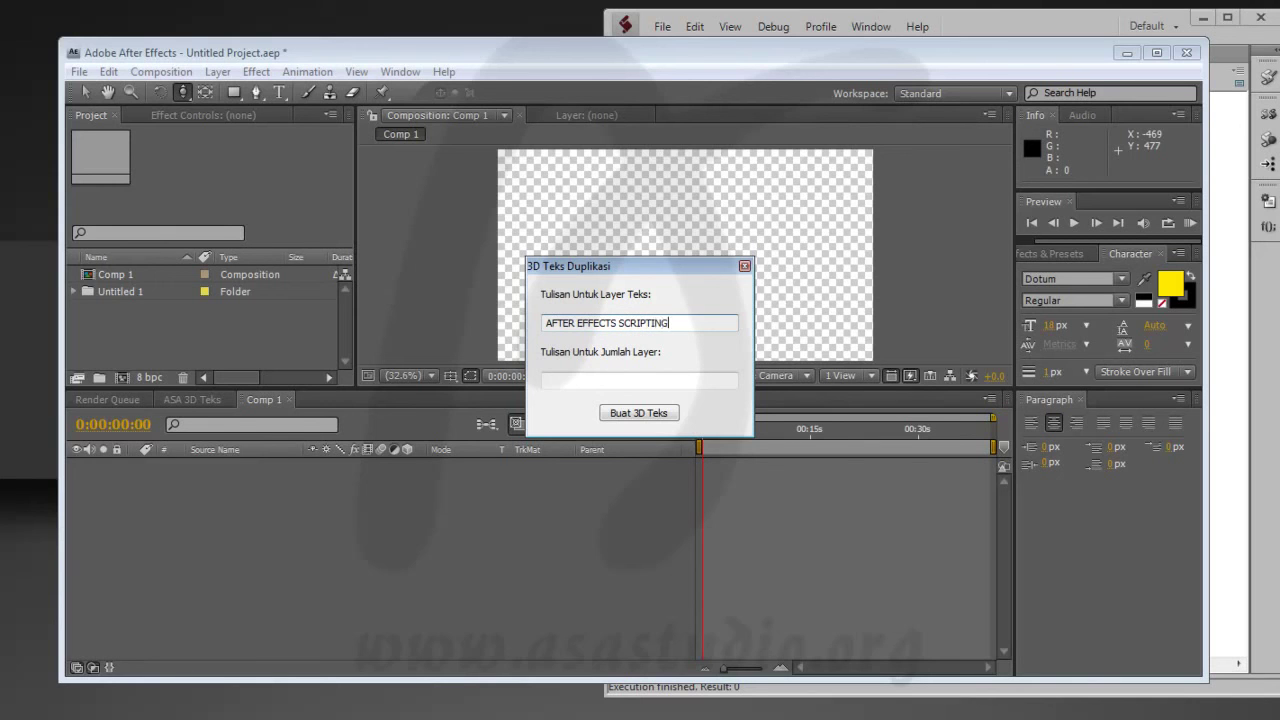
pyautogui.click(594, 378)
pyautogui.write('30')
pyautogui.click(640, 416)
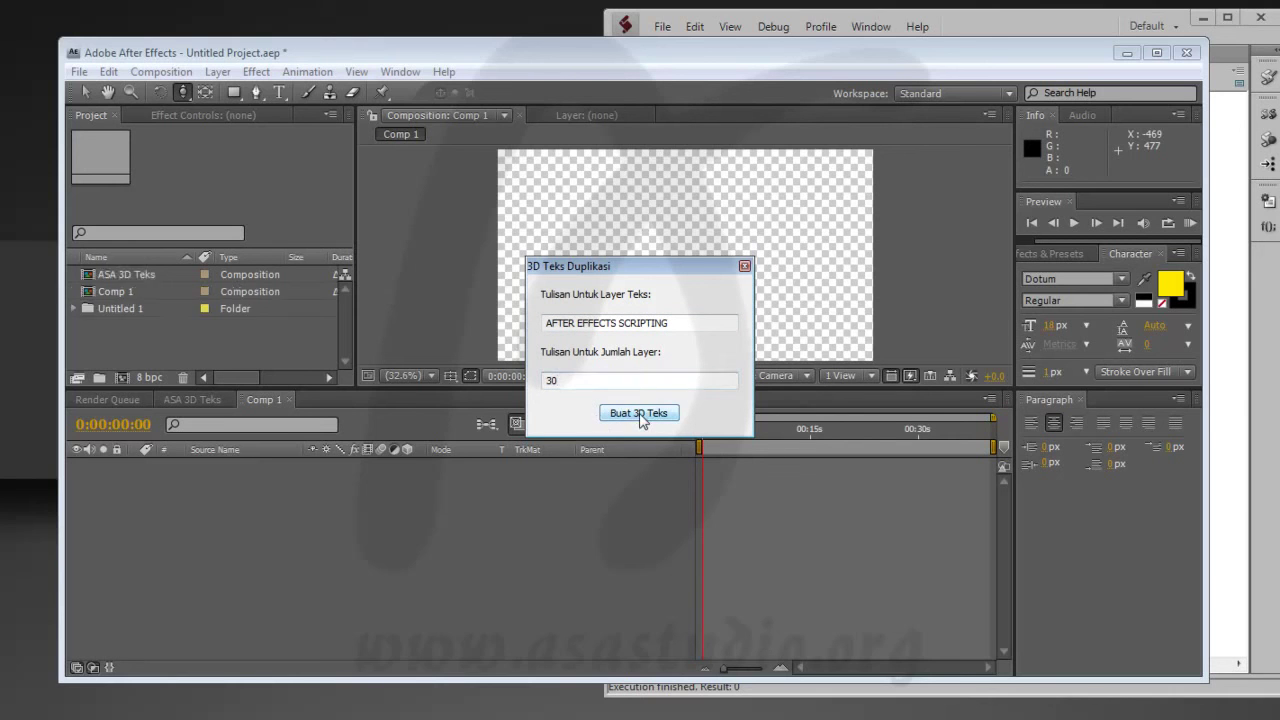
pyautogui.click(113, 276)
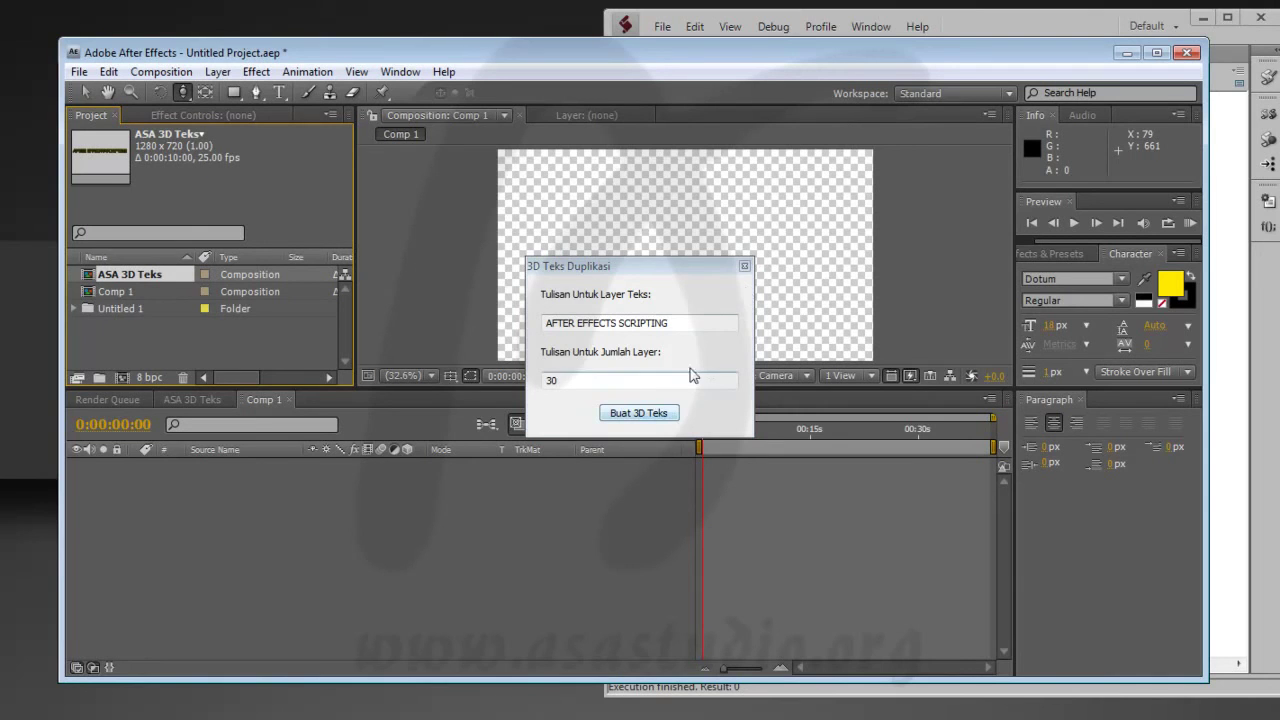
pyautogui.click(744, 266)
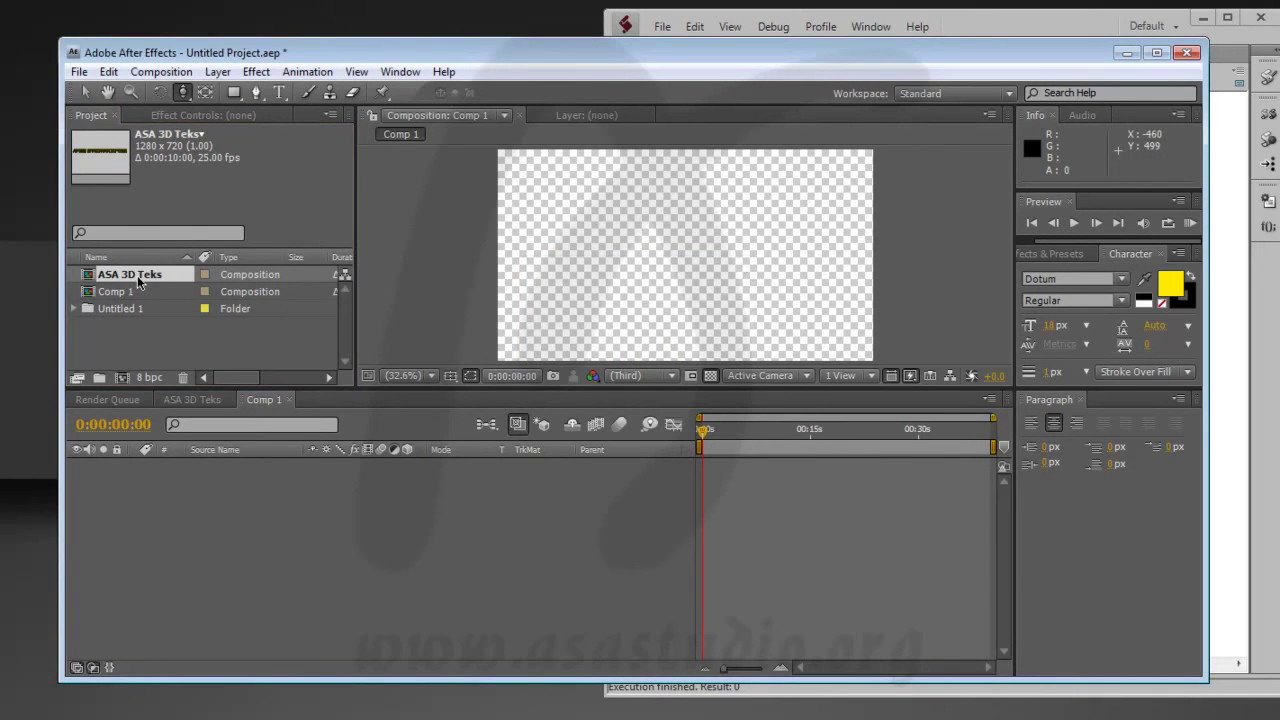
# - Open the ASA 3D Teks comp and enlarge its viewer to show the stacked text
pyautogui.doubleClick(138, 280)
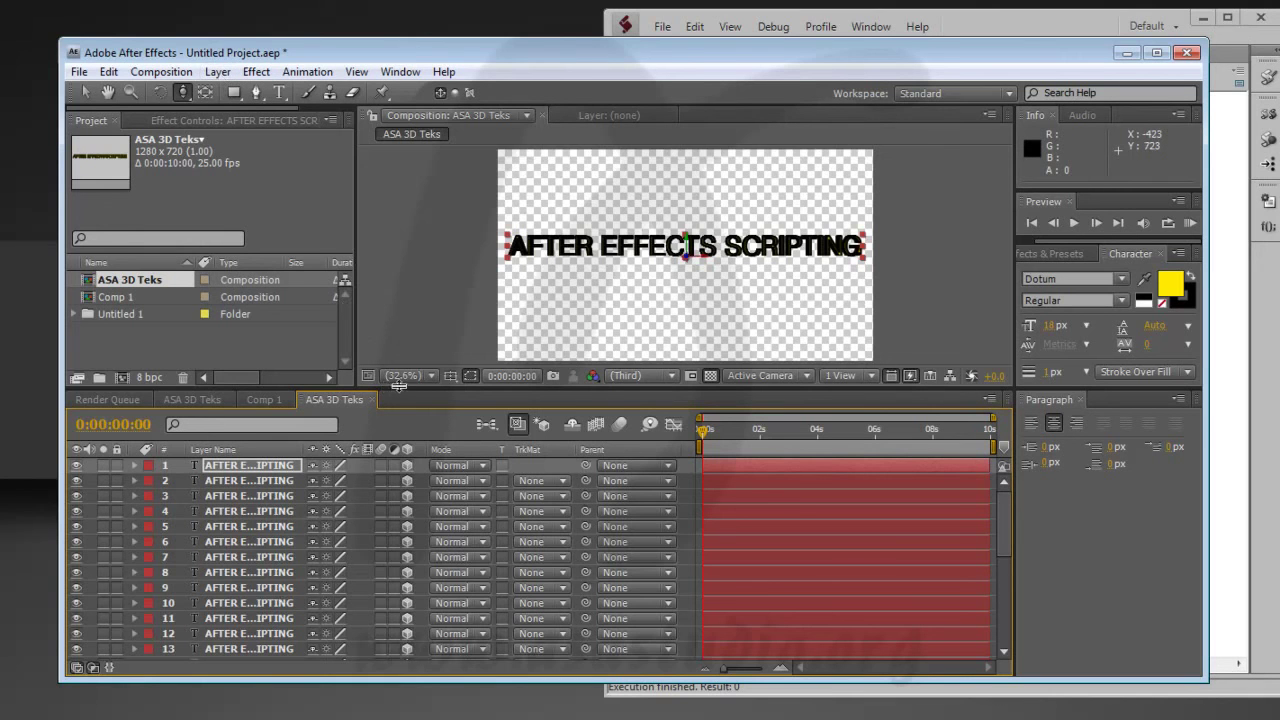
pyautogui.moveTo(392, 389); pyautogui.dragTo(383, 545)
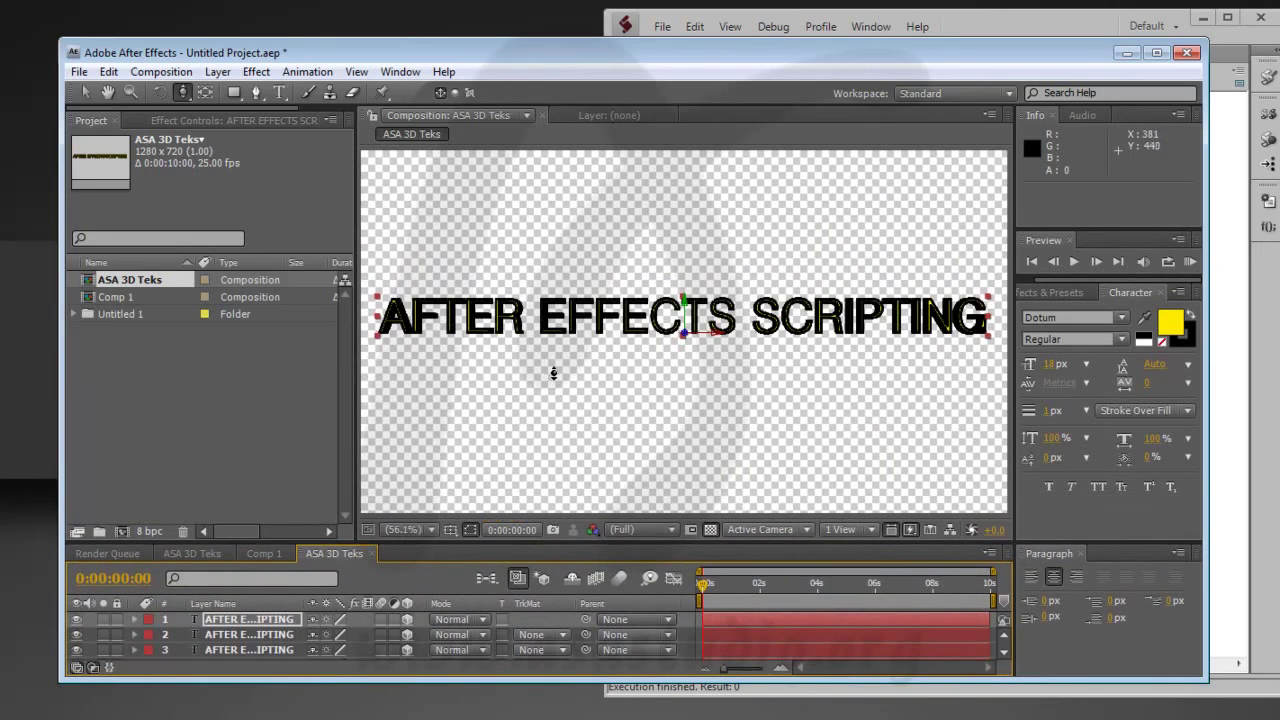